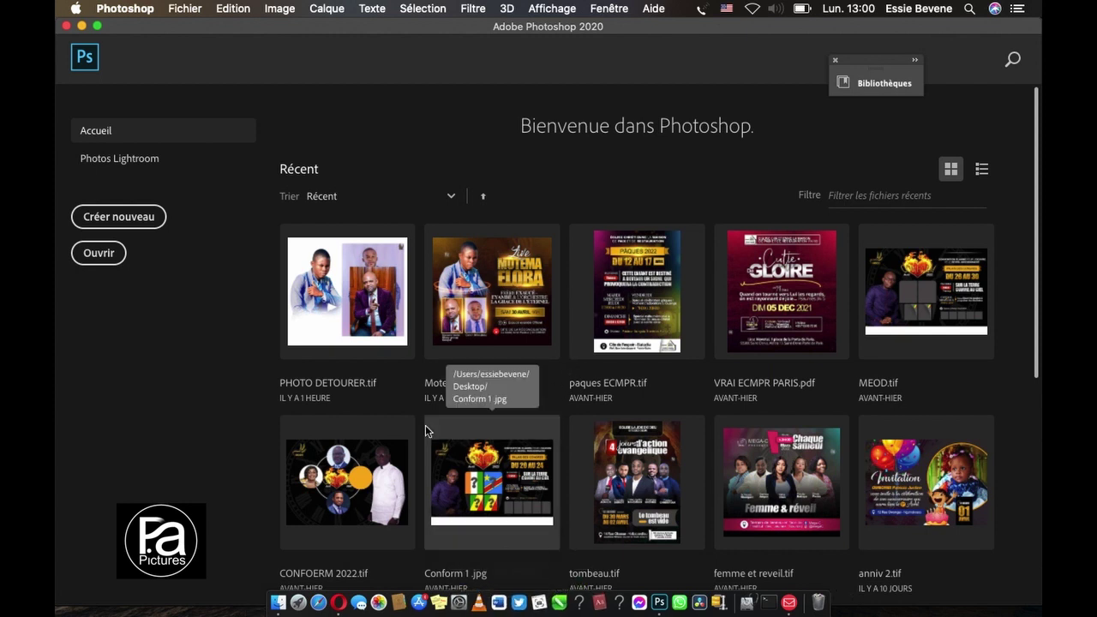
# Step: Minimise the Photoshop welcome window to reveal the desktop
pyautogui.click(81, 25)
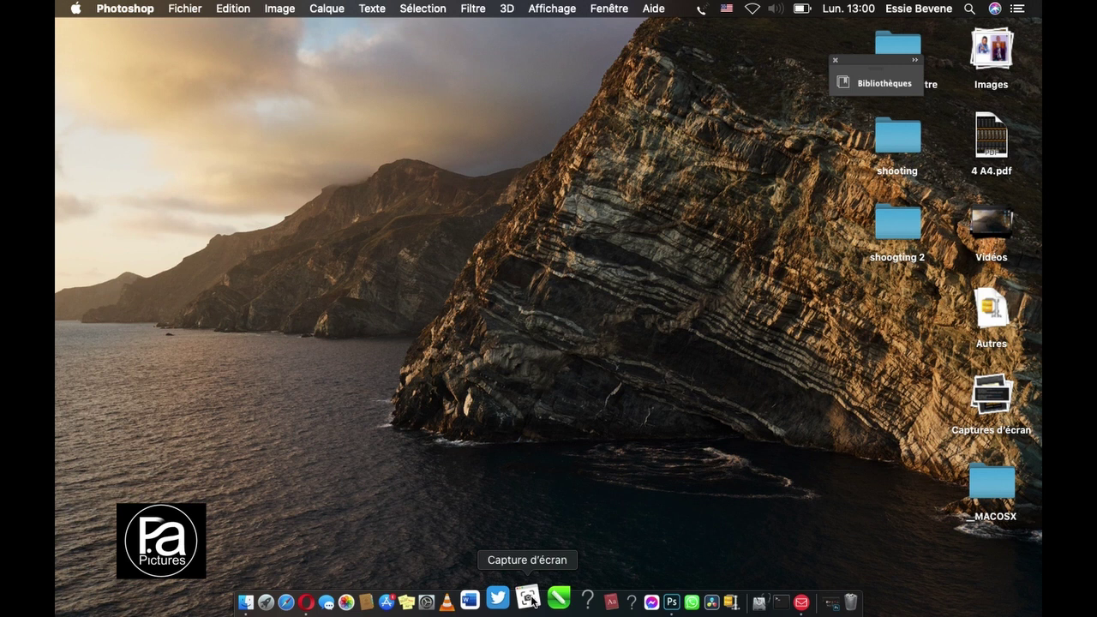
# Step: Switch to the desktop, then restore Photoshop's home screen from the Dock
pyautogui.click(334, 352)
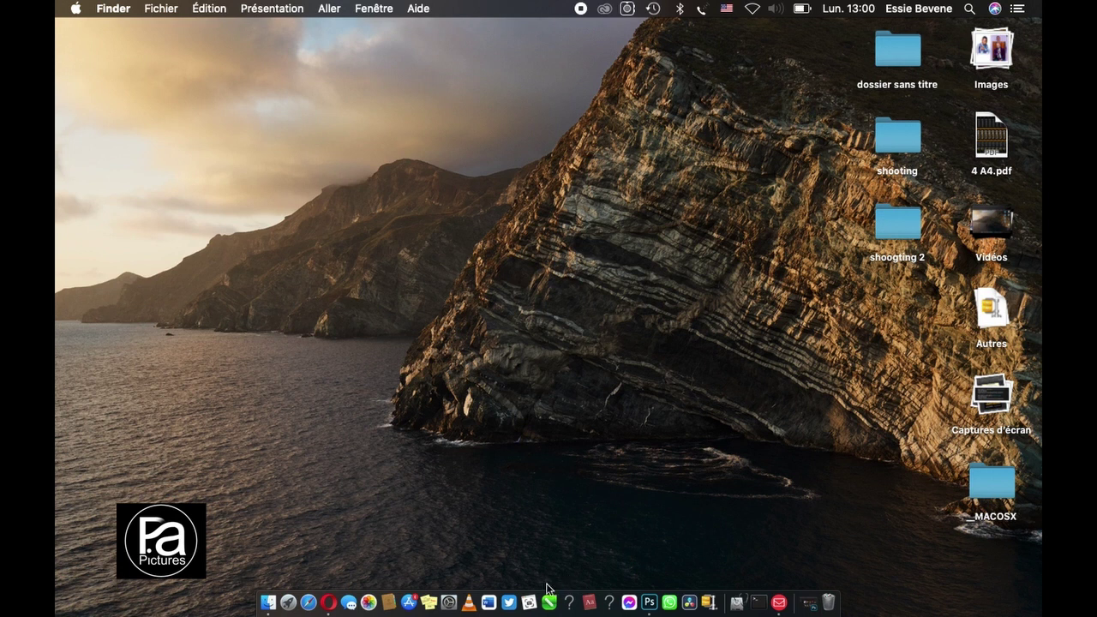
pyautogui.click(648, 604)
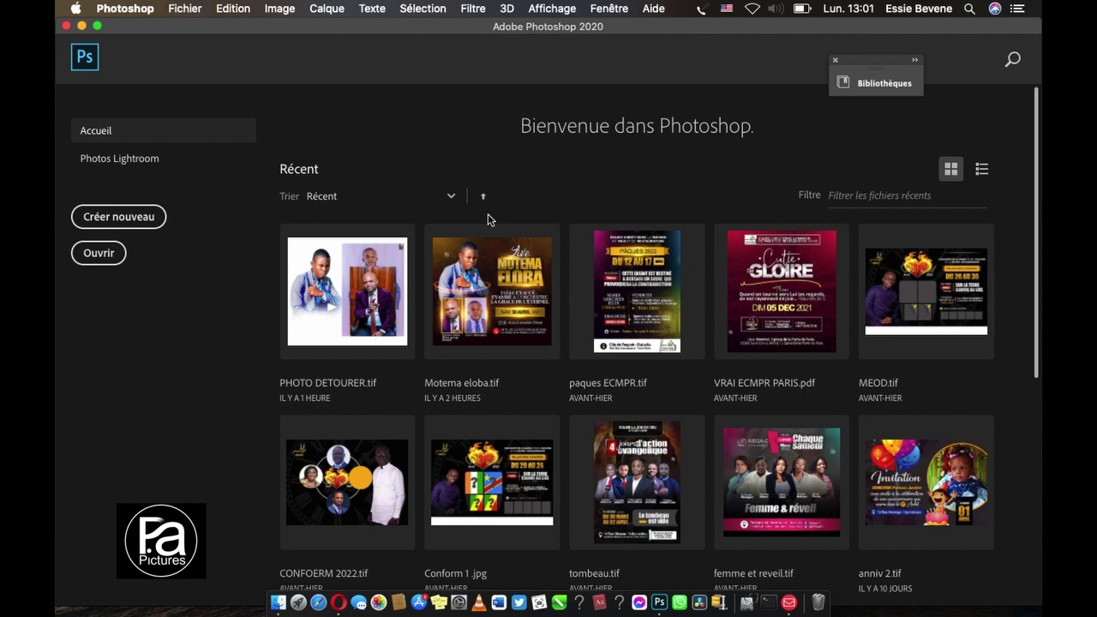
# Step: Create a new 32 × 29 cm document at 300 ppi resolution
pyautogui.press('super+n')
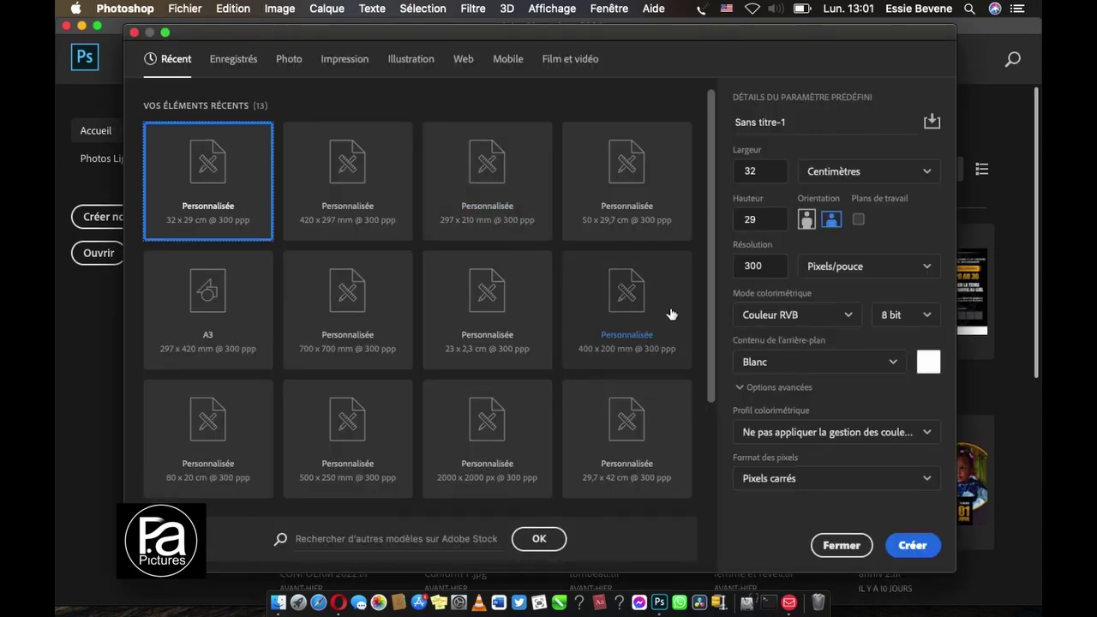
pyautogui.click(775, 169)
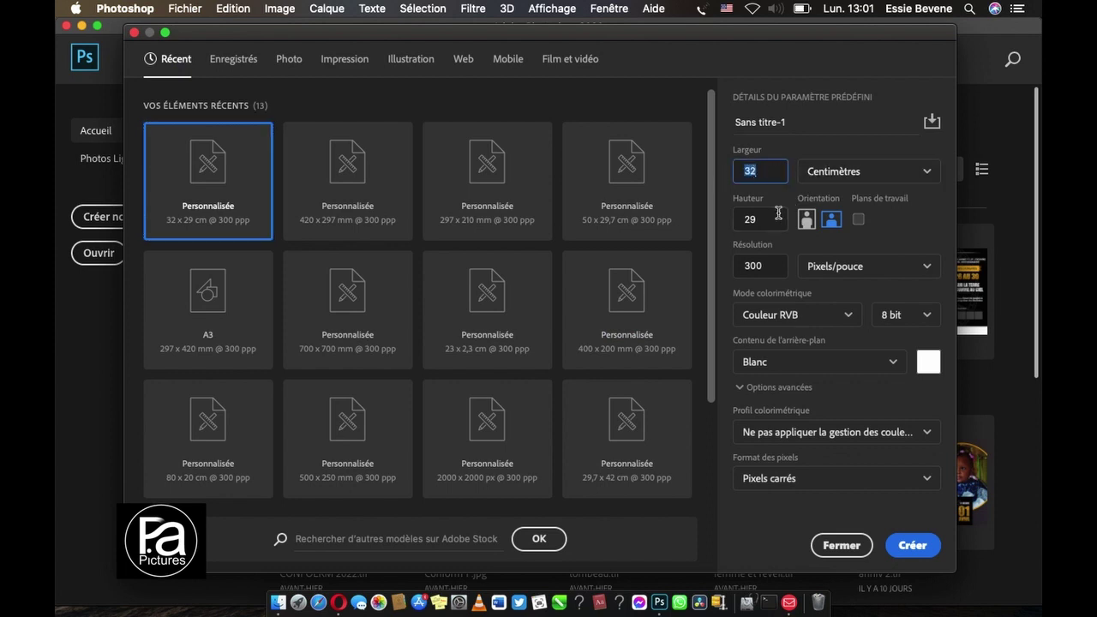
pyautogui.doubleClick(750, 219)
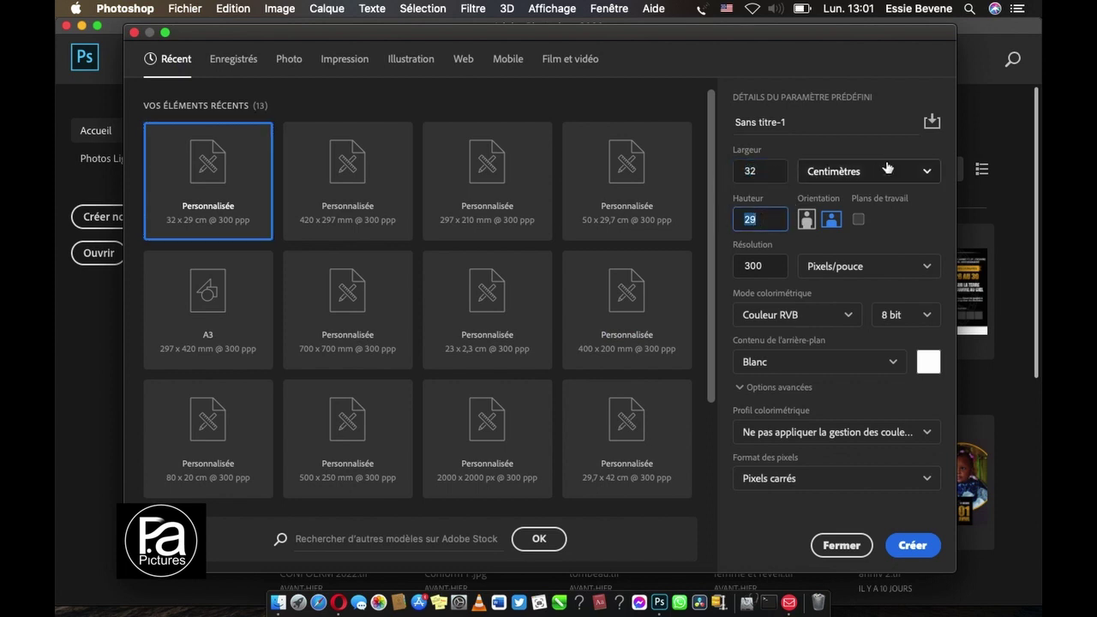
pyautogui.click(932, 174)
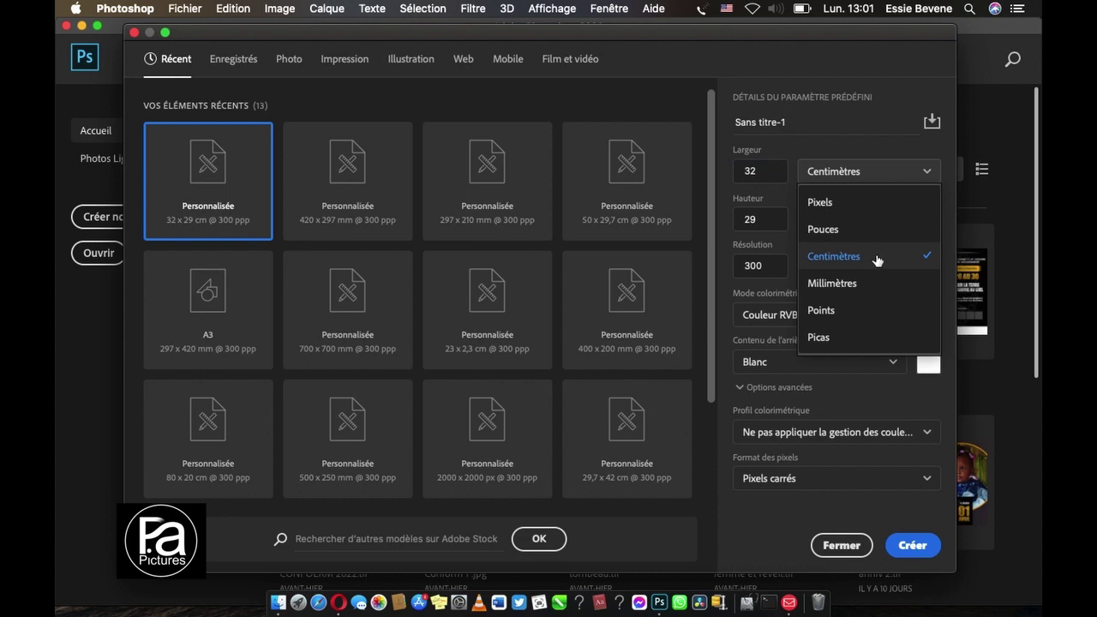
pyautogui.click(876, 260)
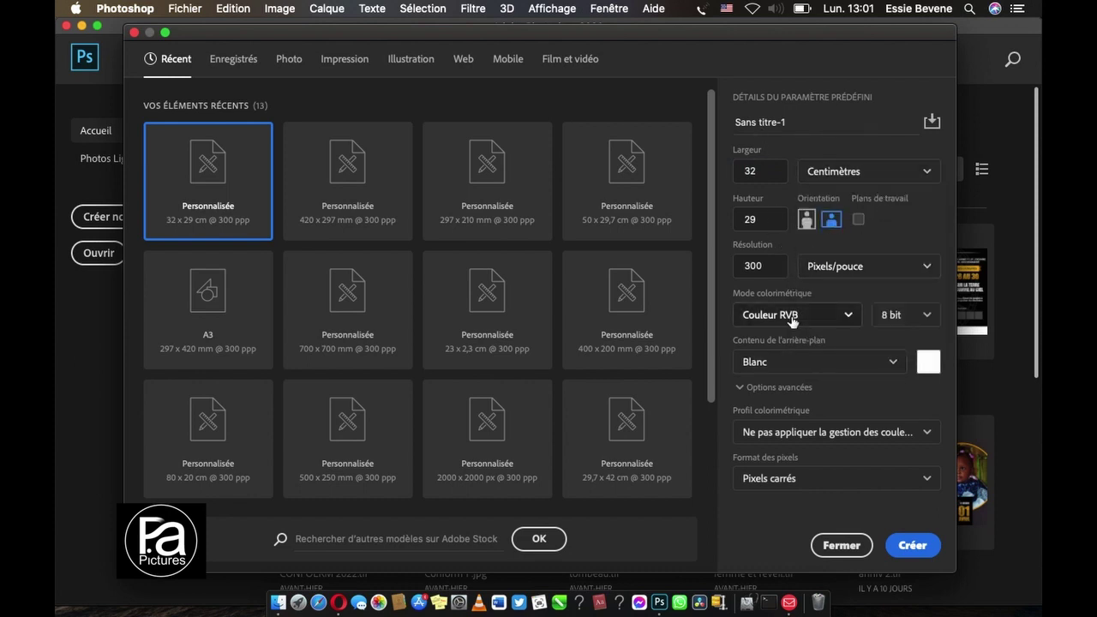
pyautogui.doubleClick(753, 266)
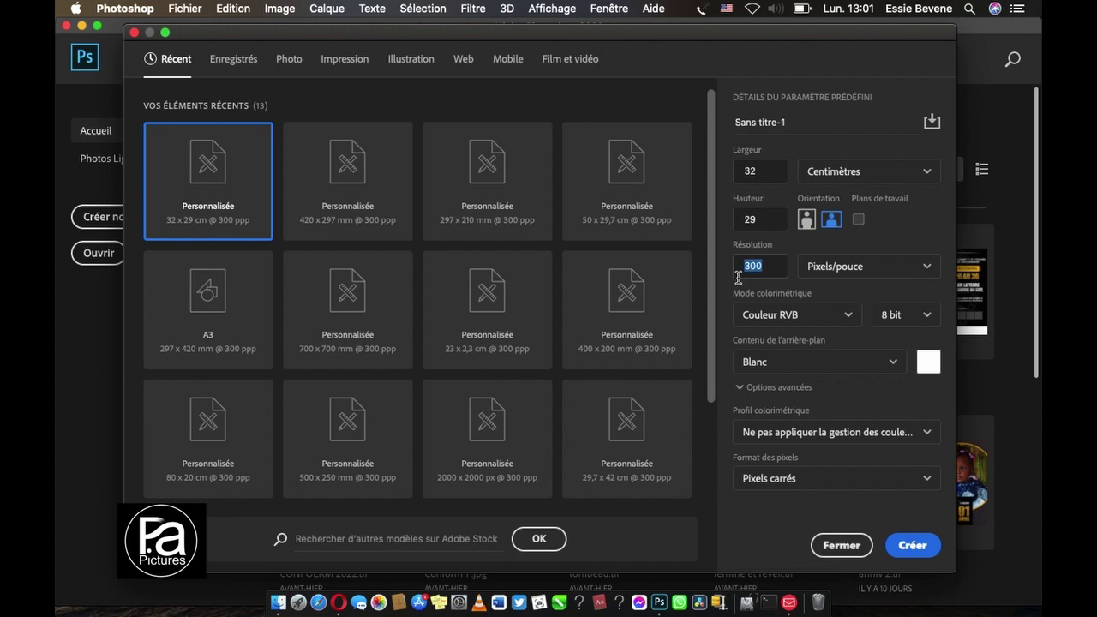
pyautogui.click(913, 548)
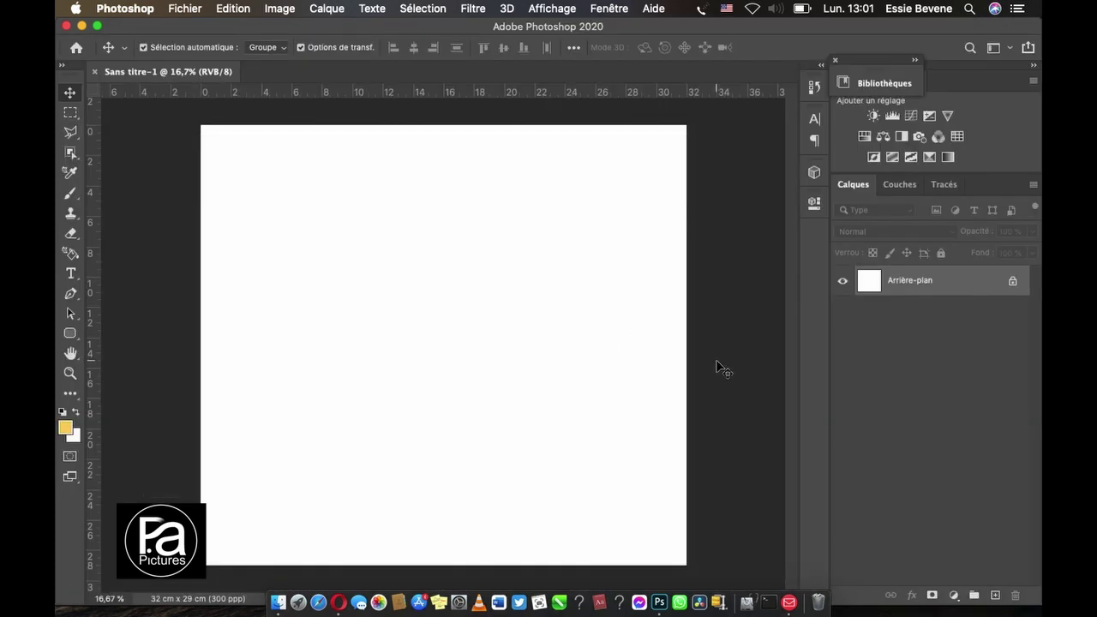
# Step: Draw a yellow-filled rectangle shape spanning the entire canvas
pyautogui.click(71, 334)
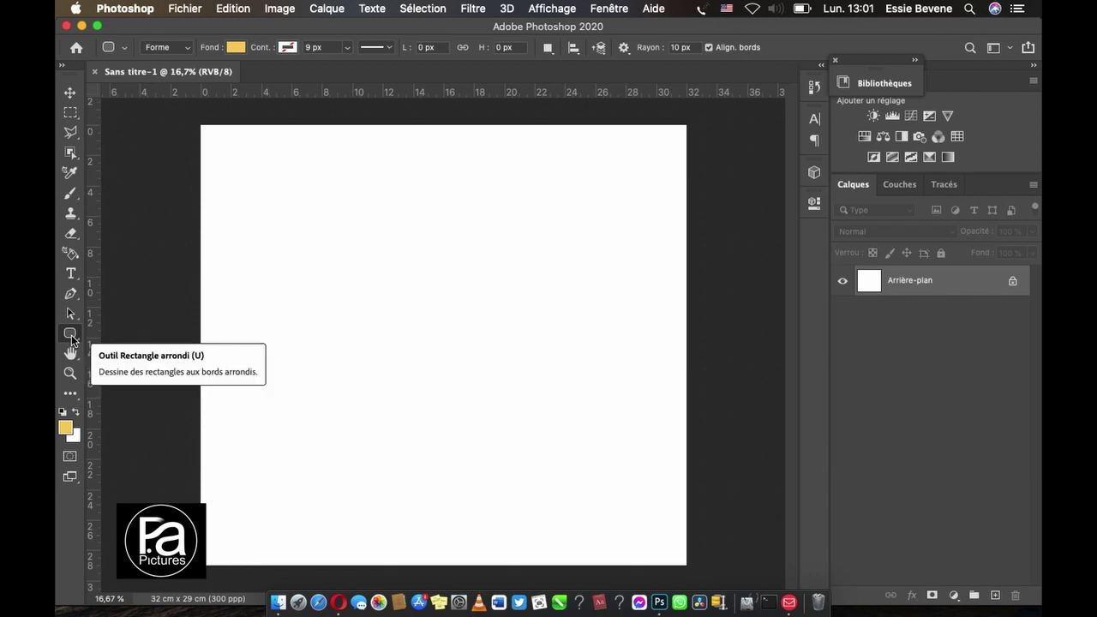
pyautogui.rightClick(71, 334)
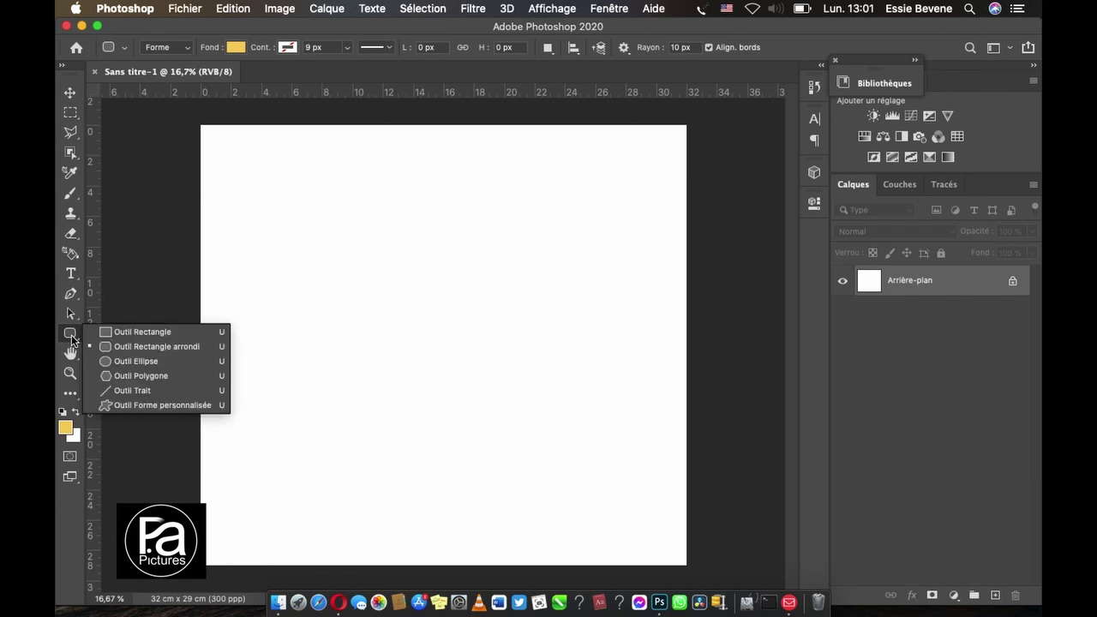
pyautogui.click(126, 331)
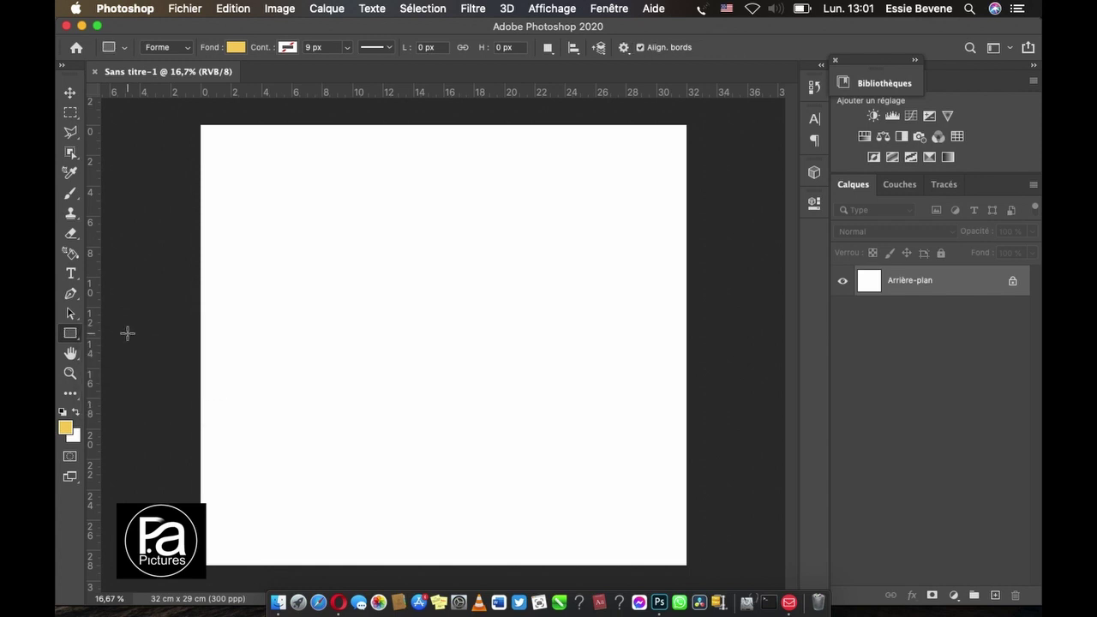
pyautogui.moveTo(194, 122); pyautogui.dragTo(688, 567)
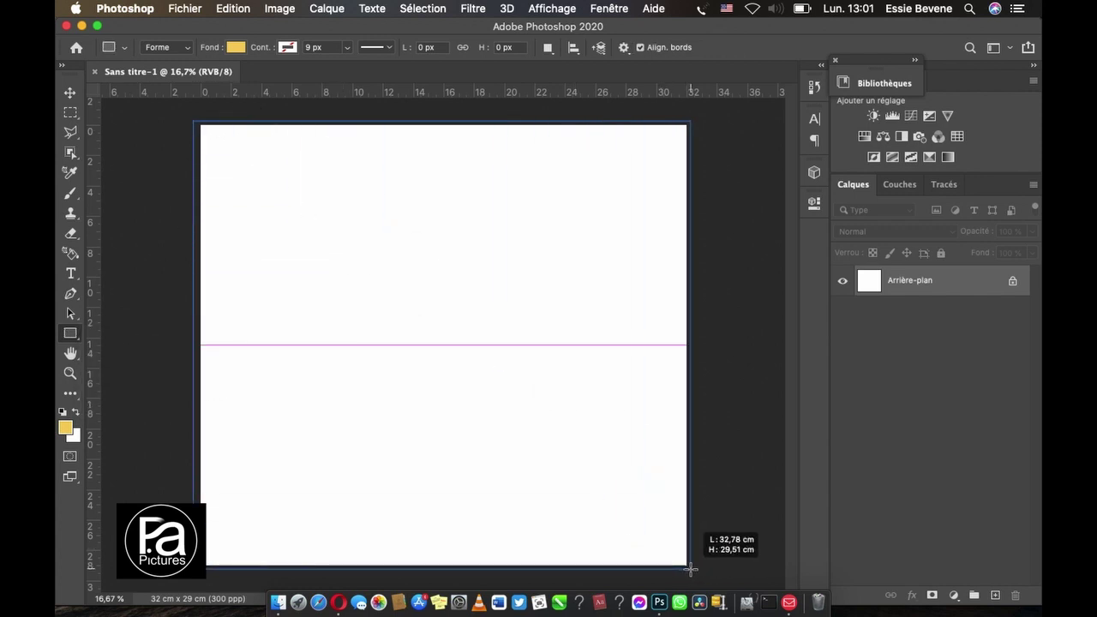
pyautogui.moveTo(688, 568); pyautogui.dragTo(691, 568)
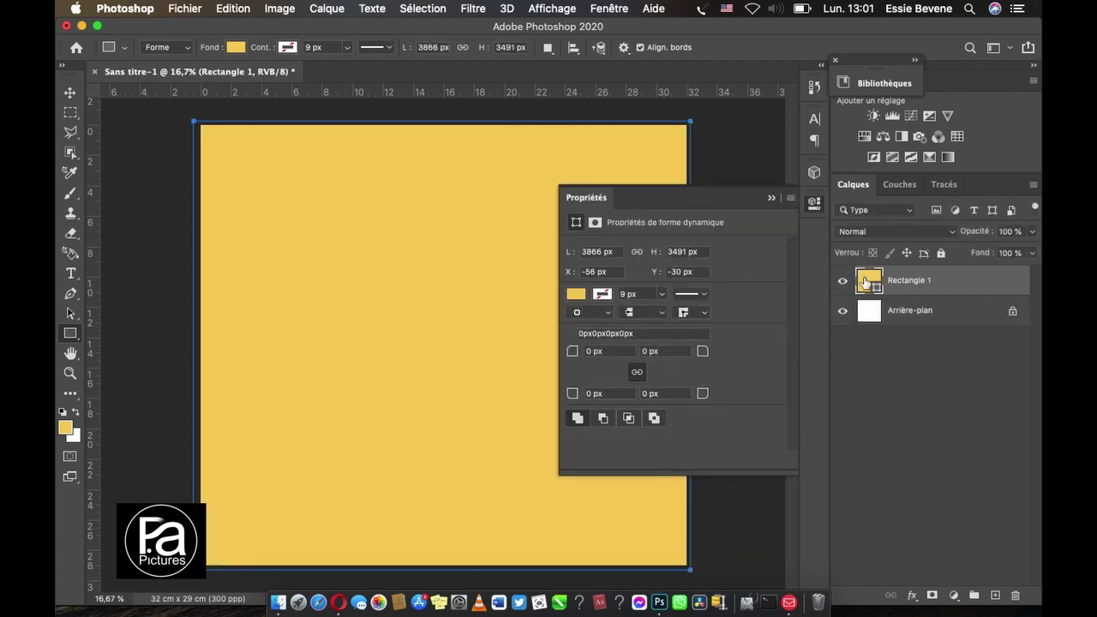
# Step: Set Rectangle 1's fill colour to hex 130000, a very dark maroon
pyautogui.doubleClick(866, 281)
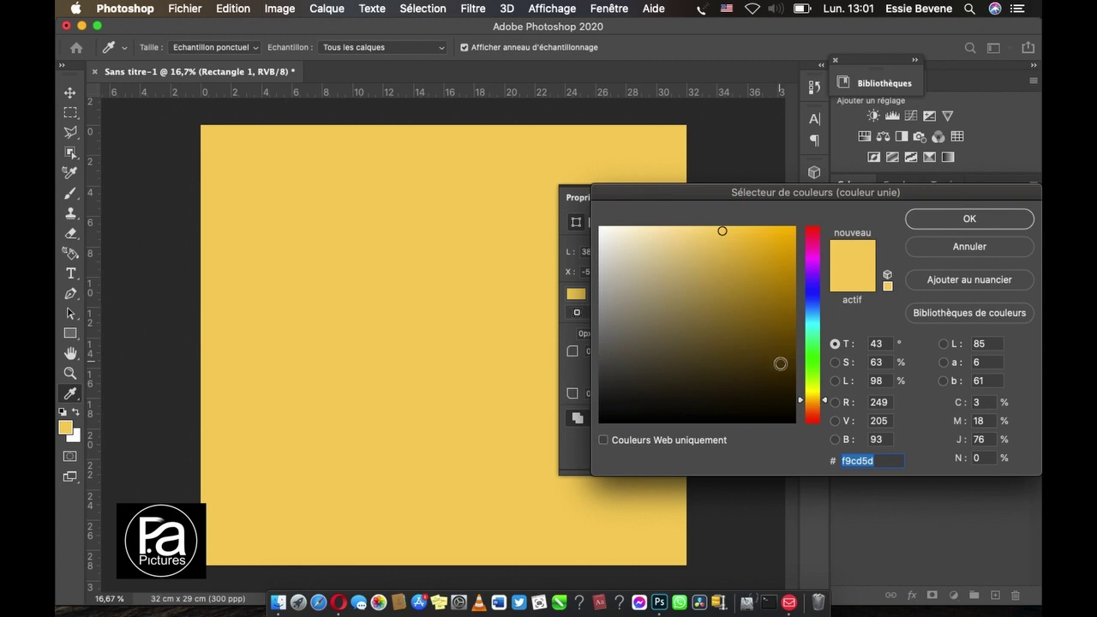
pyautogui.moveTo(780, 364); pyautogui.dragTo(793, 423)
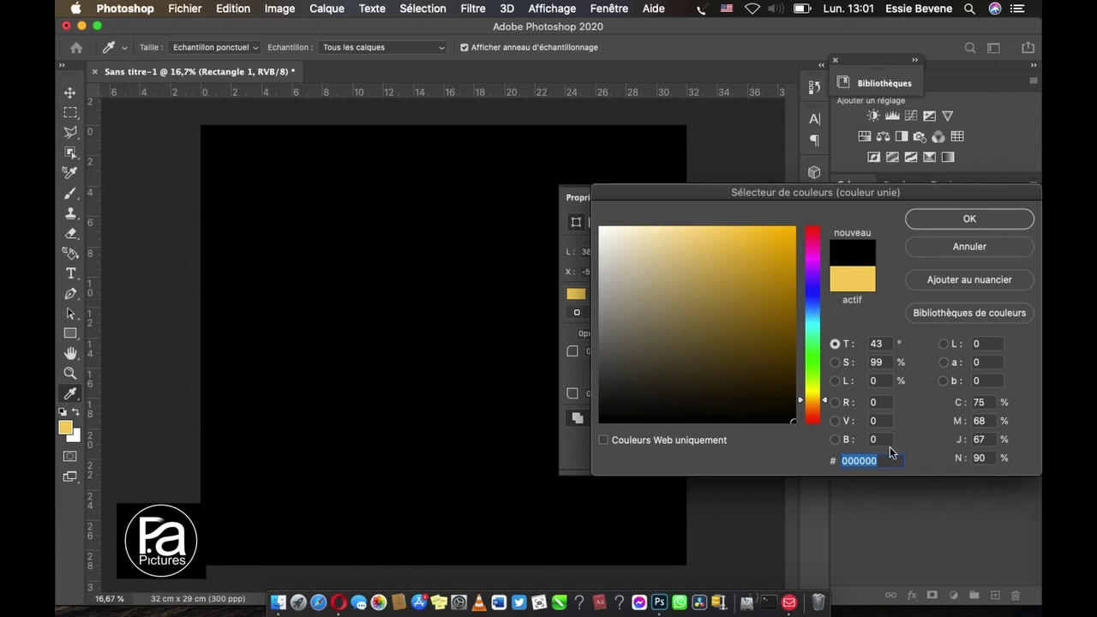
pyautogui.write('13')
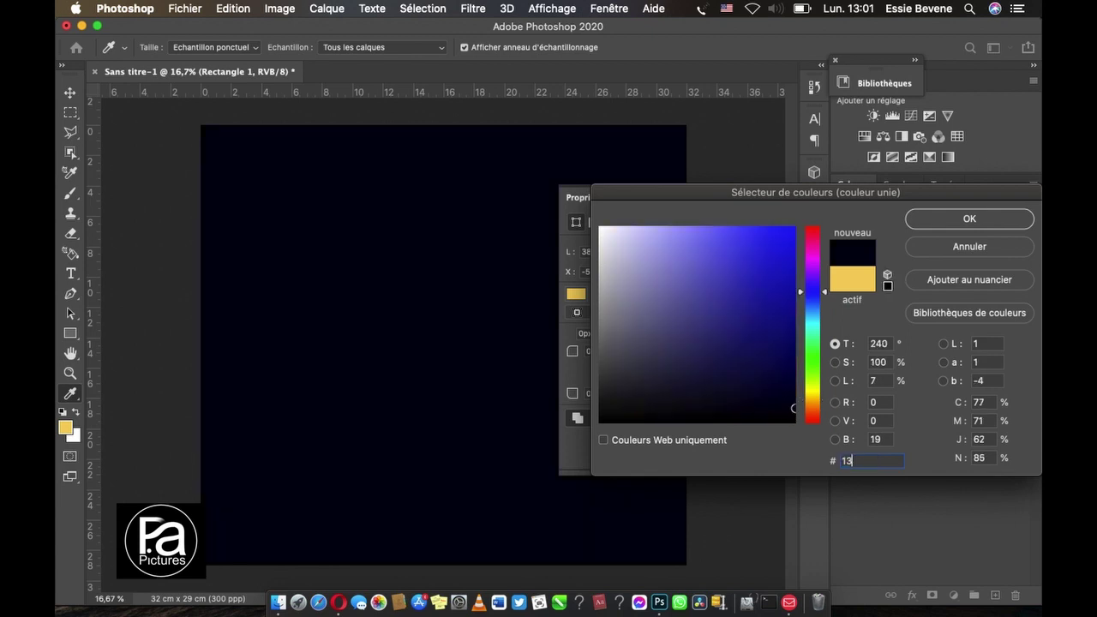
pyautogui.write('0000')
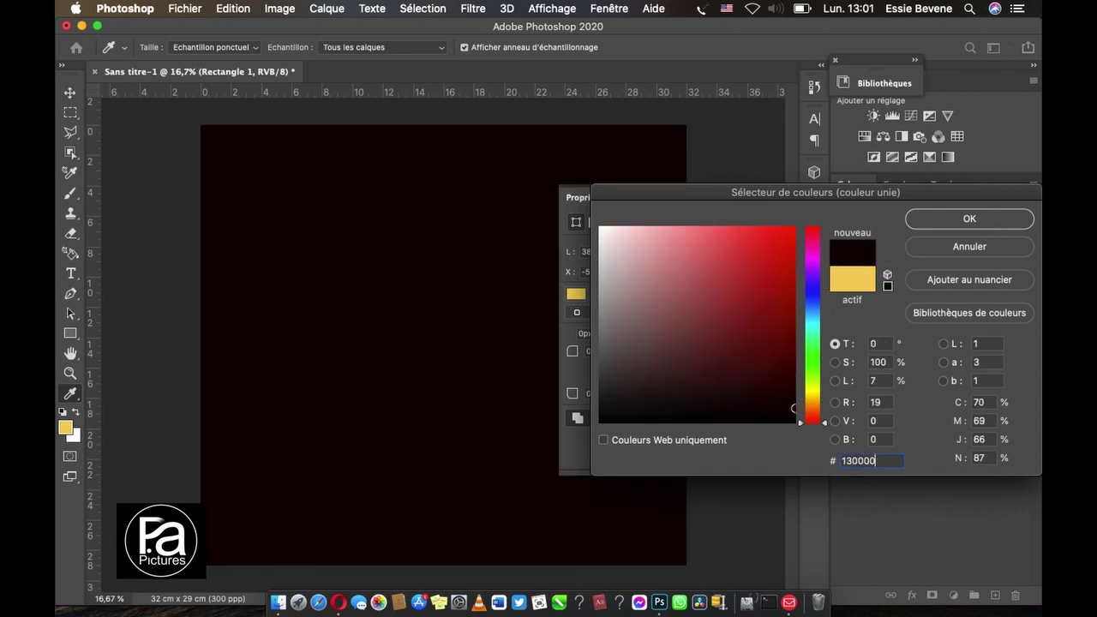
pyautogui.click(970, 219)
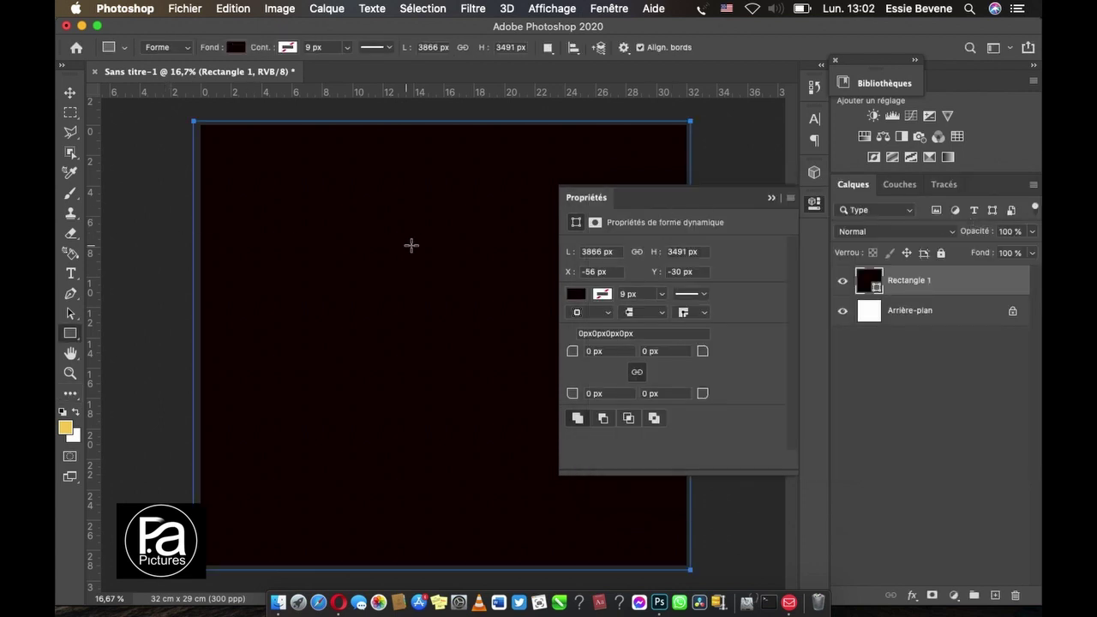
# Step: Fully lock Rectangle 1, select the Move tool, and collapse the Properties panel
pyautogui.click(940, 253)
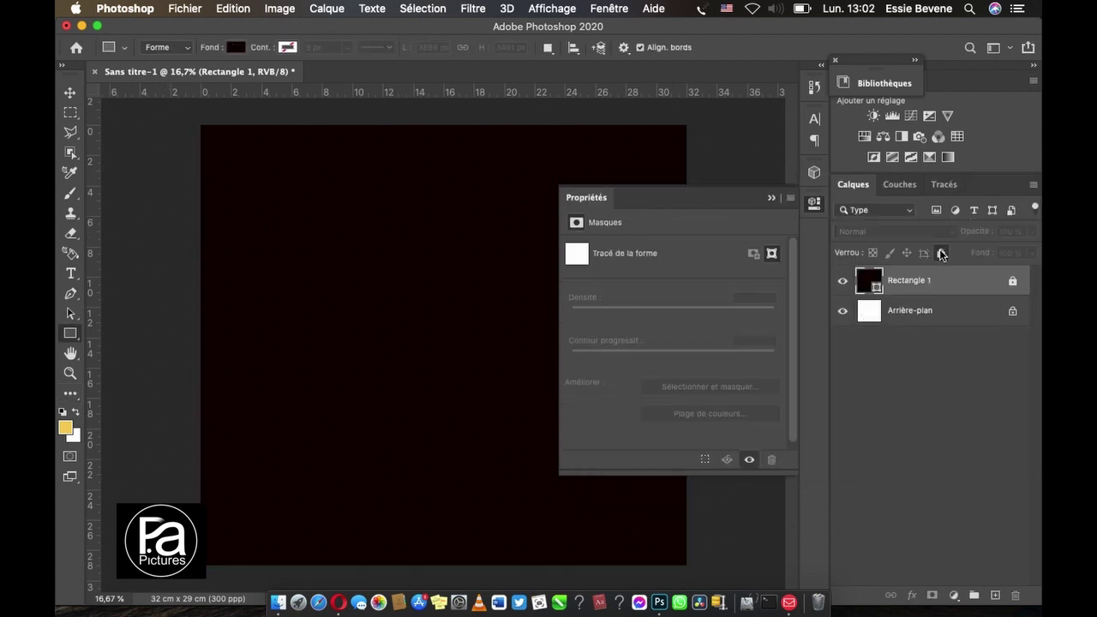
pyautogui.click(70, 94)
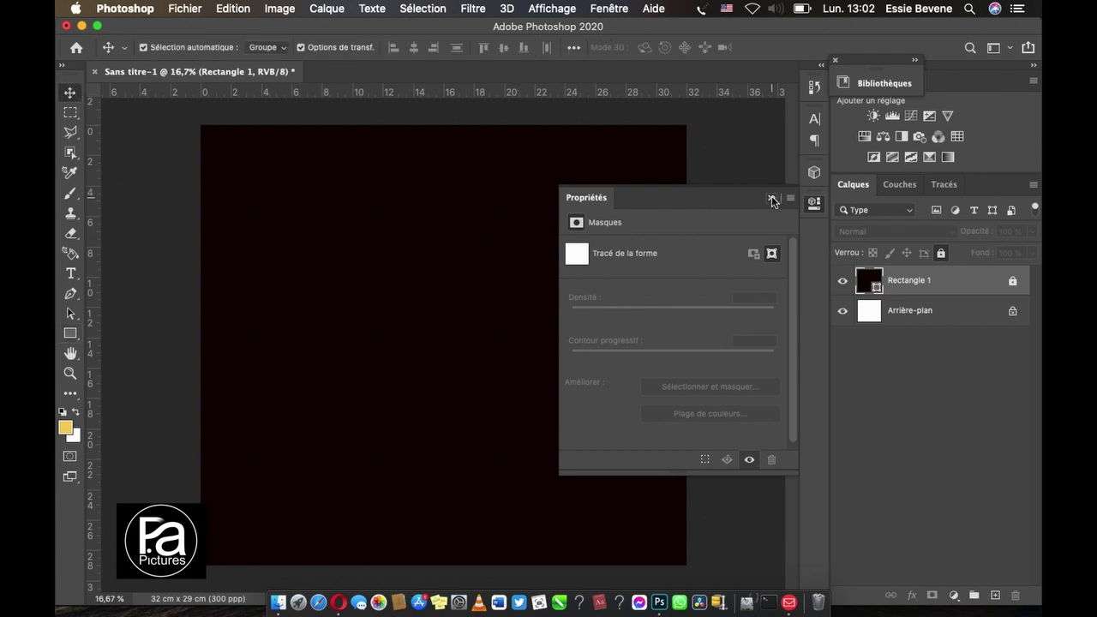
pyautogui.click(771, 198)
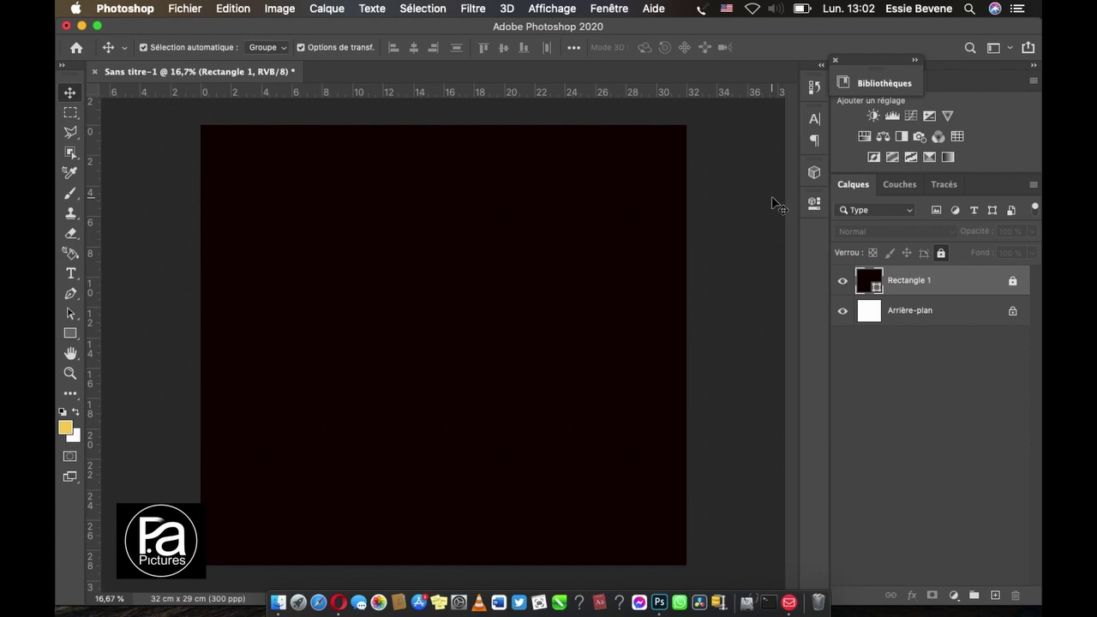
# Step: Add a LIVE text layer in the upper-left area of the canvas
pyautogui.click(72, 274)
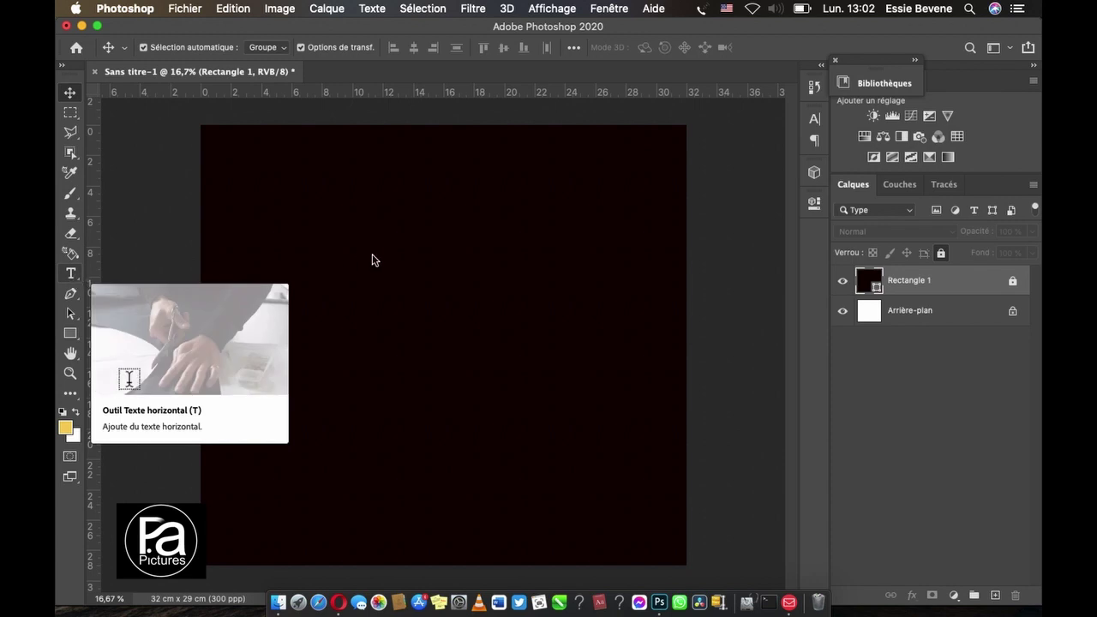
pyautogui.click(345, 272)
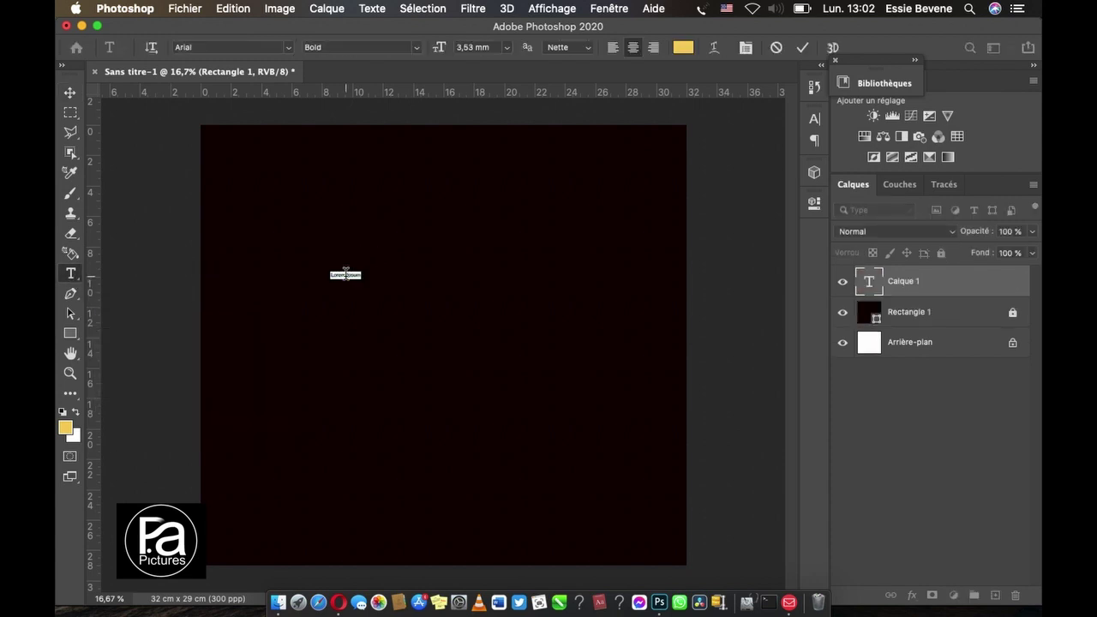
pyautogui.press('BackSpace')
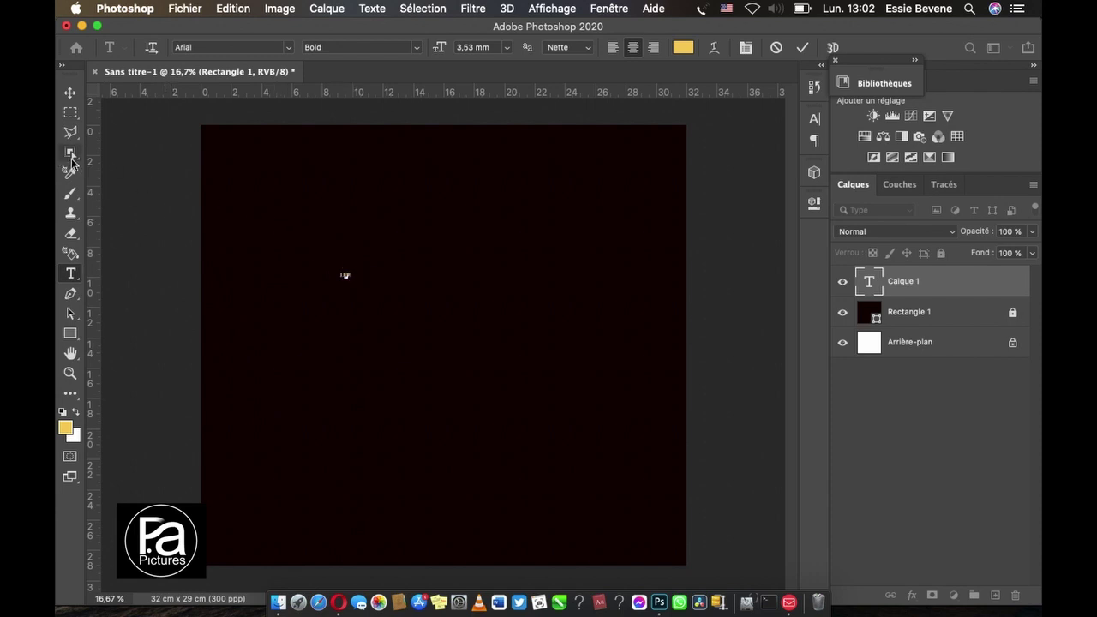
pyautogui.click(76, 97)
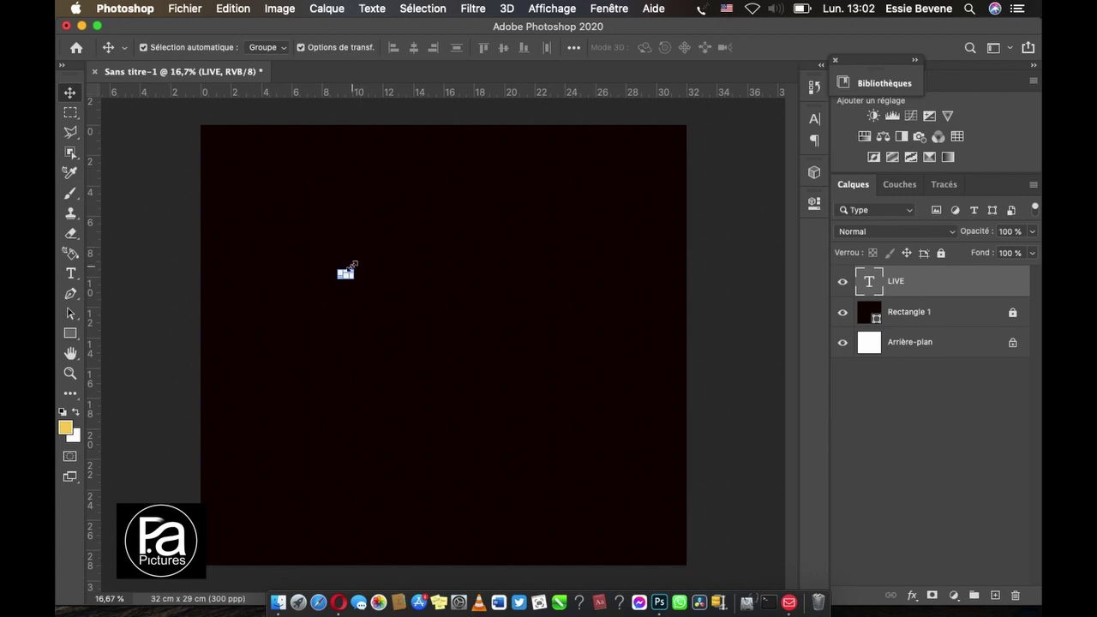
# Step: Scale LIVE up several times with free transform and reselect its text
pyautogui.hotkey('ctrl', 't')
pyautogui.moveTo(352, 266); pyautogui.dragTo(428, 228)
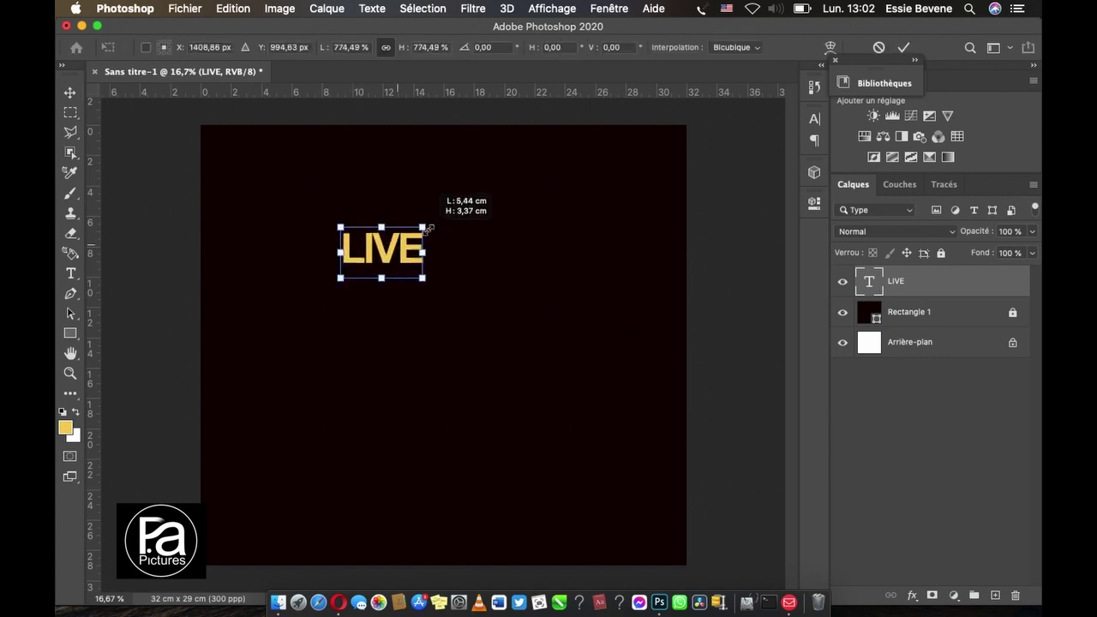
pyautogui.press('Return')
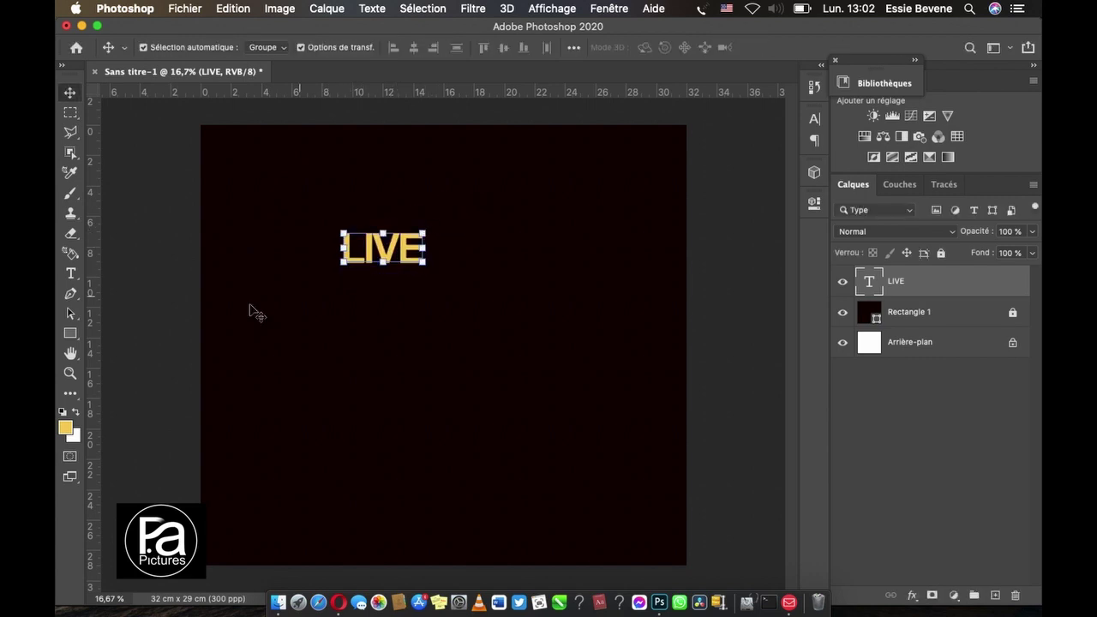
pyautogui.click(71, 274)
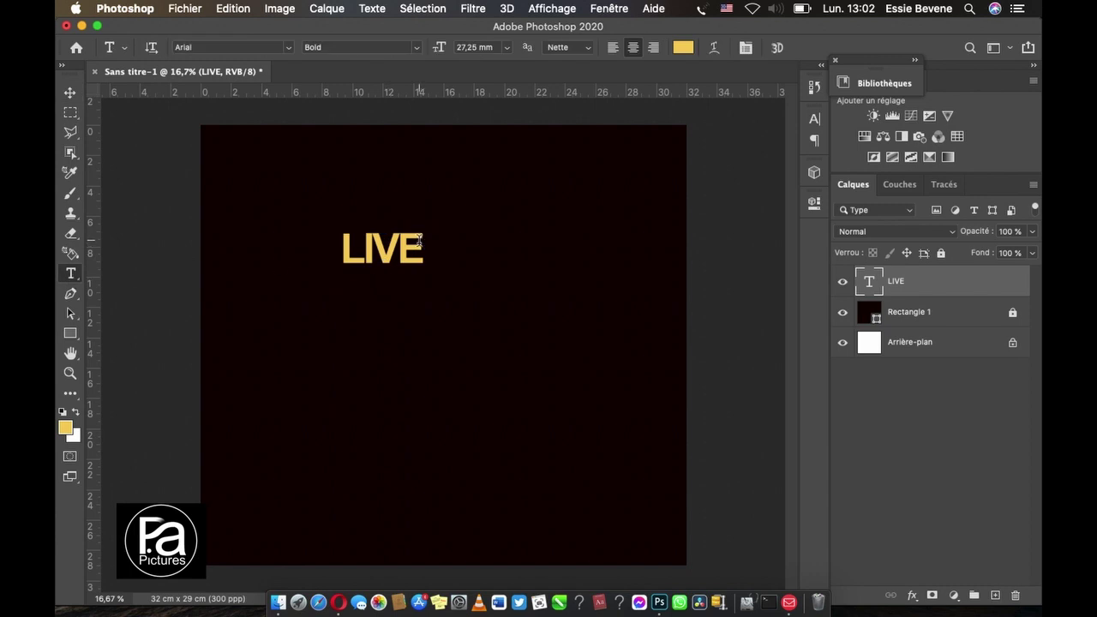
pyautogui.moveTo(418, 246); pyautogui.dragTo(278, 238)
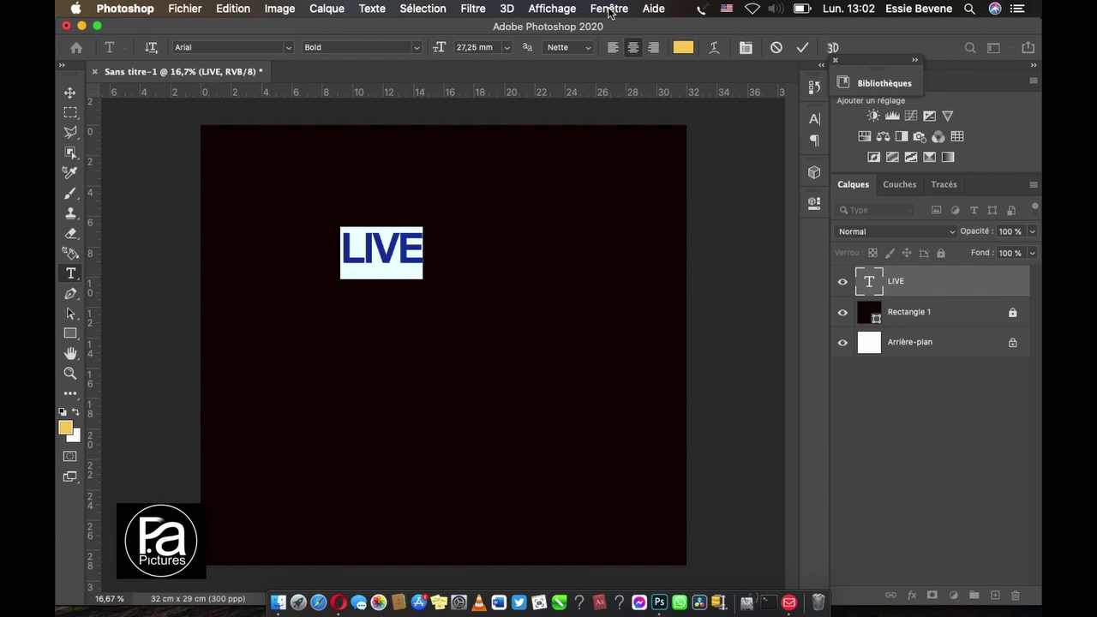
# Step: Show the Character panel from the options bar and commit the LIVE text
pyautogui.click(552, 8)
pyautogui.click(608, 9)
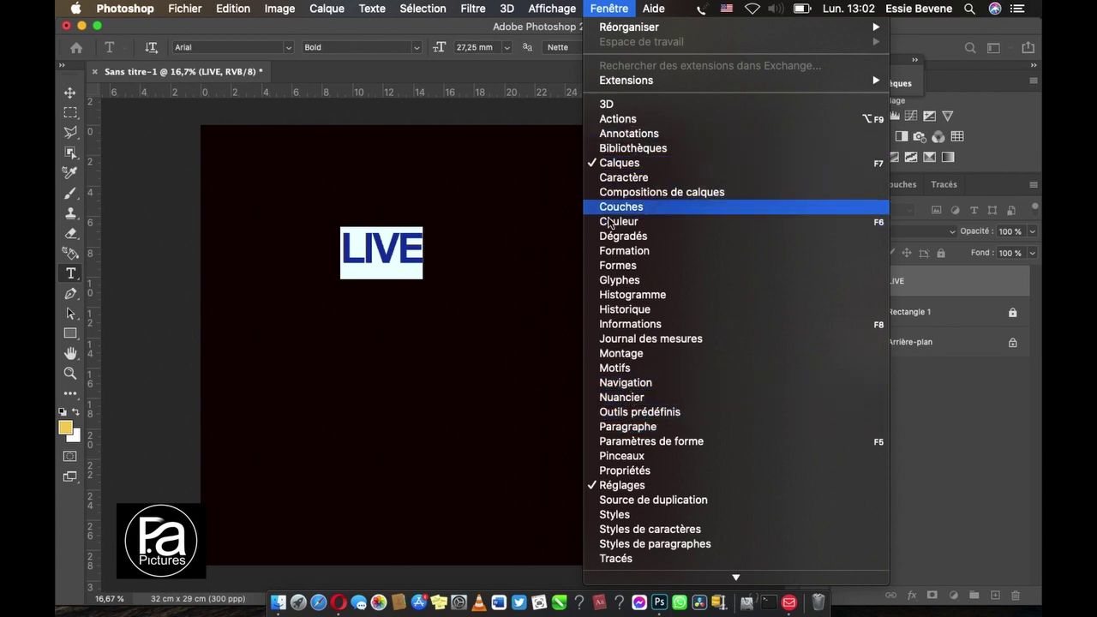
pyautogui.click(523, 359)
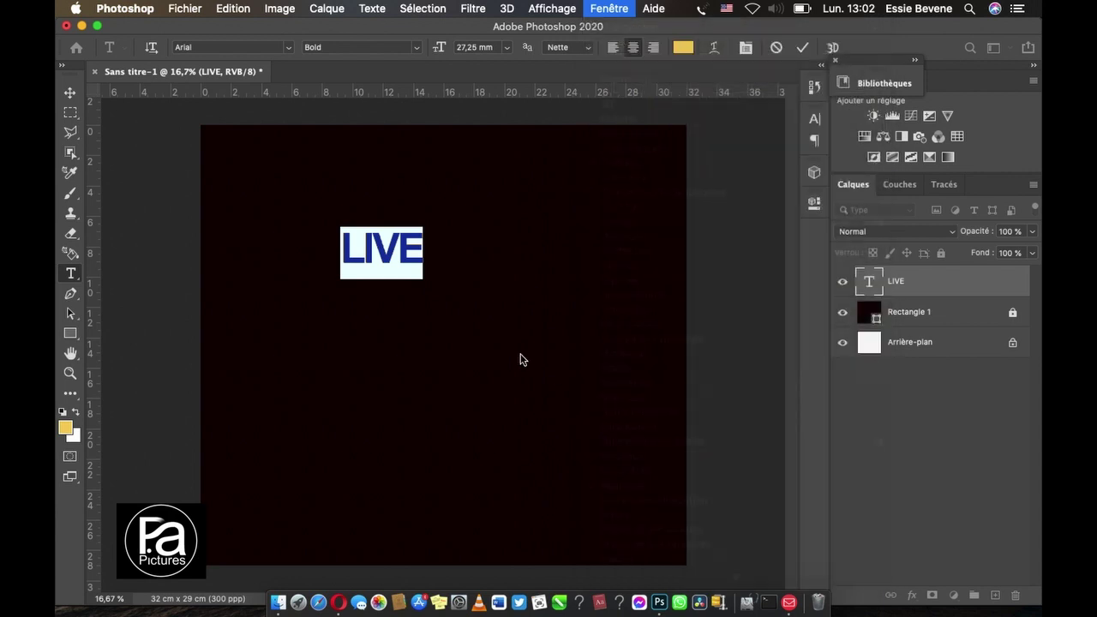
pyautogui.click(744, 48)
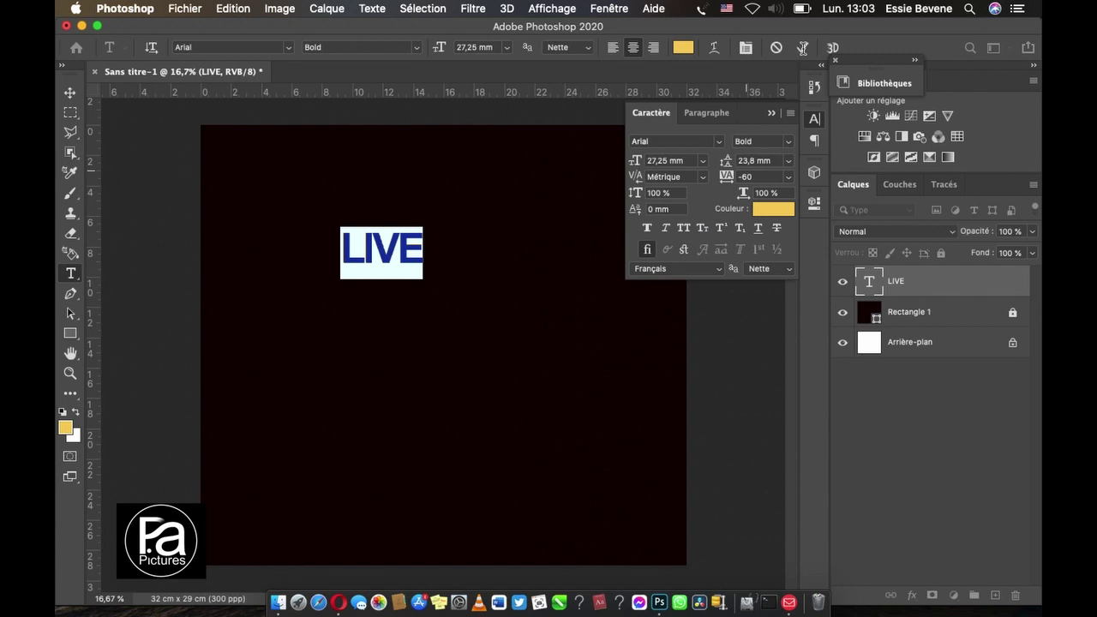
pyautogui.click(802, 47)
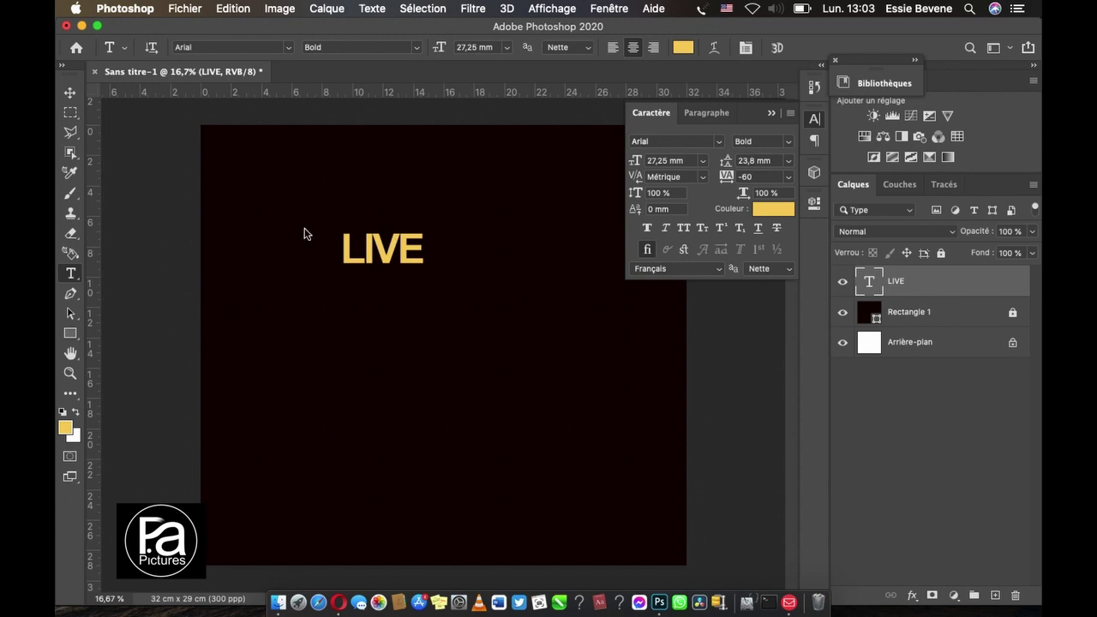
# Step: Retype LIVE as 'Live' and widen its letter spacing
pyautogui.moveTo(361, 250); pyautogui.dragTo(433, 255)
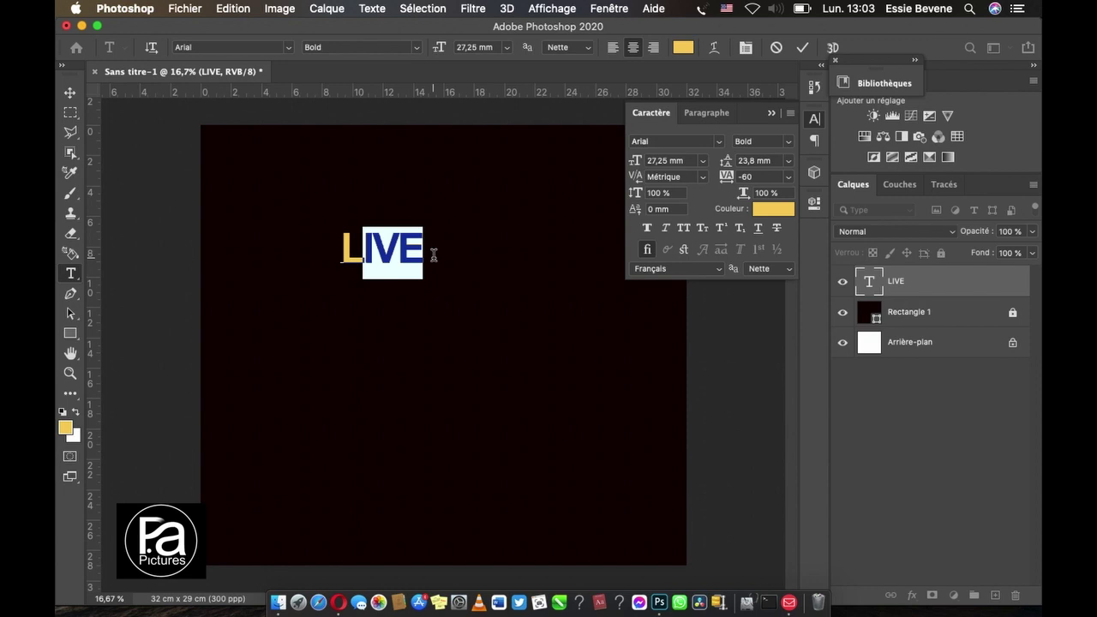
pyautogui.write('ive')
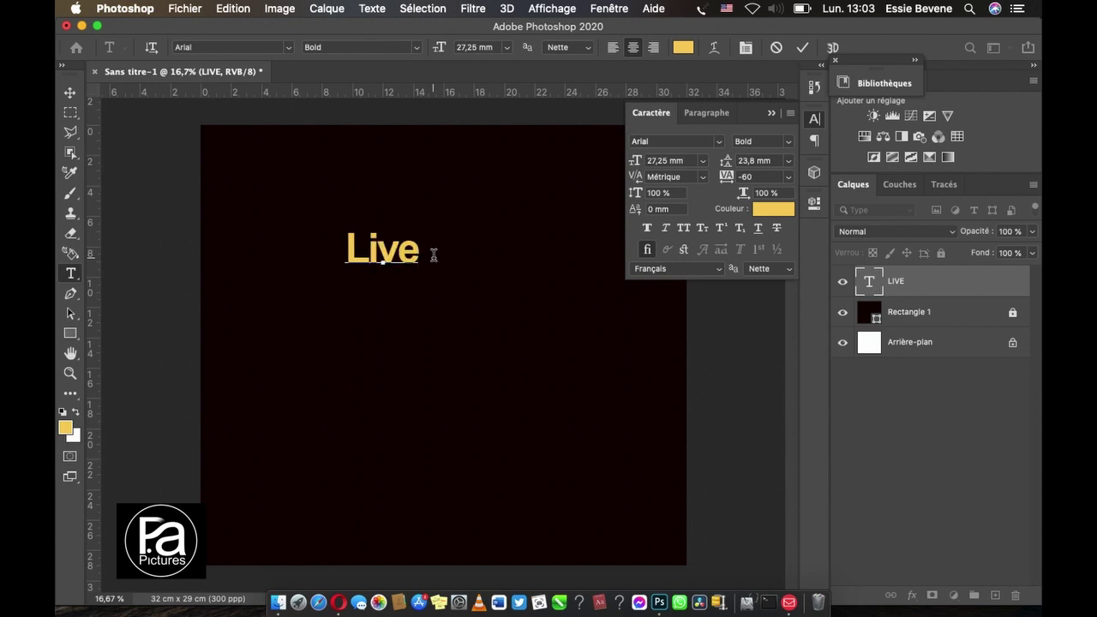
pyautogui.press('super+a')
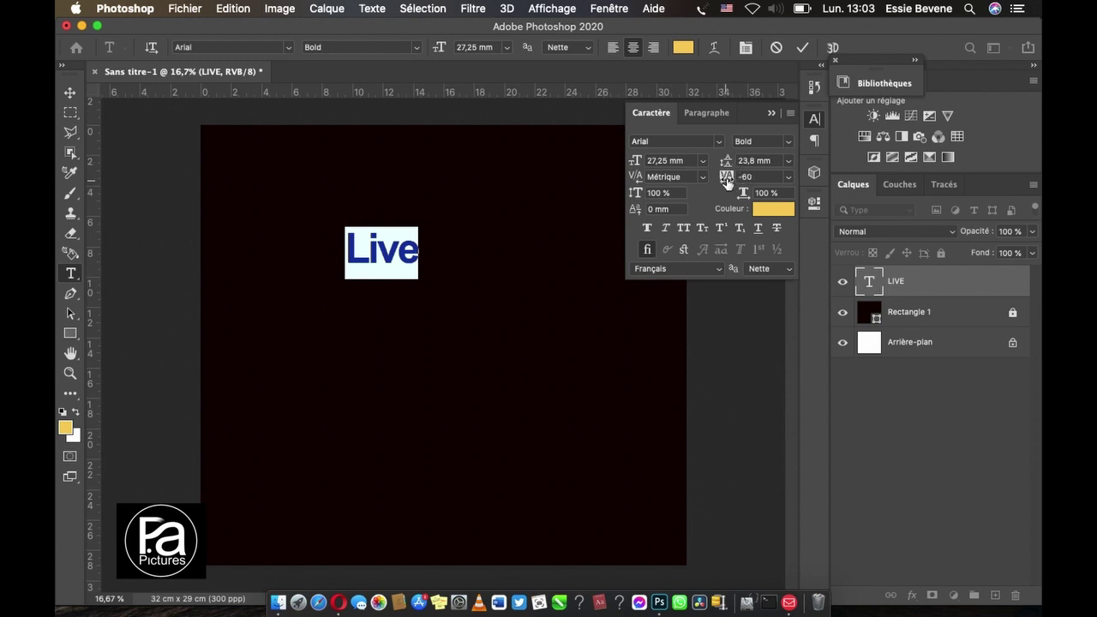
pyautogui.moveTo(728, 177); pyautogui.dragTo(754, 178)
pyautogui.press('Return')
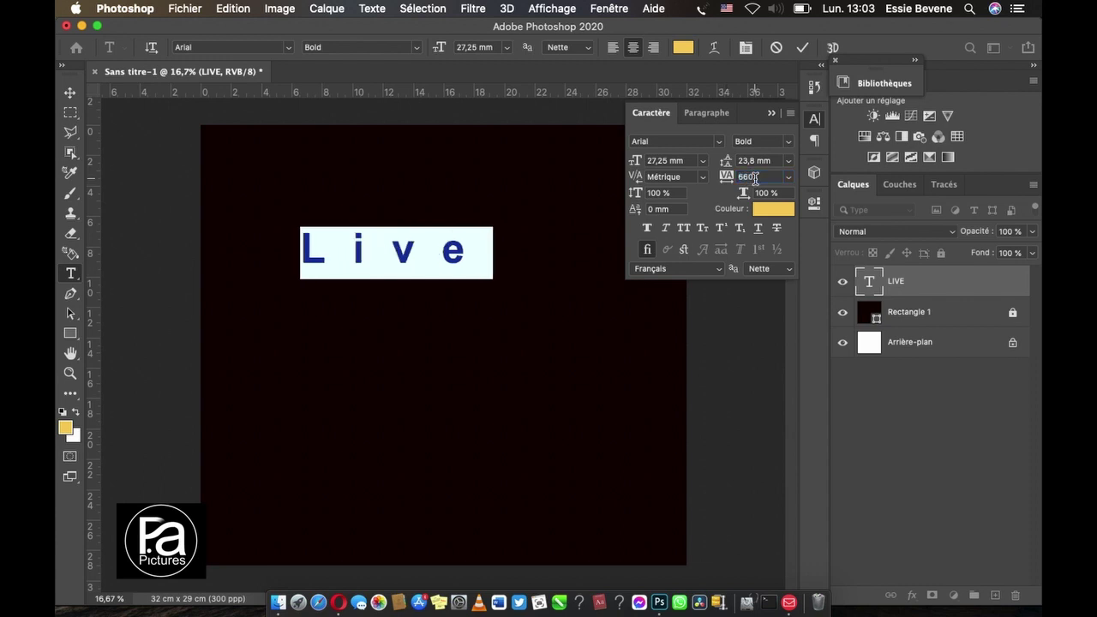
pyautogui.click(807, 38)
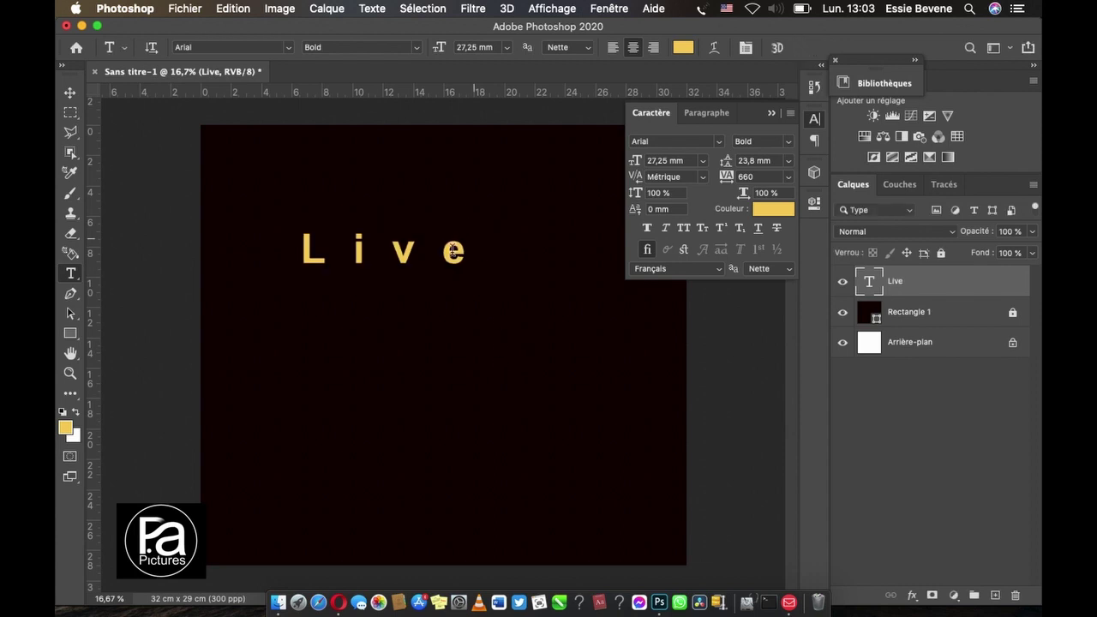
# Step: Reset Live's tracking from 660 to 0 and reselect the text
pyautogui.click(452, 250)
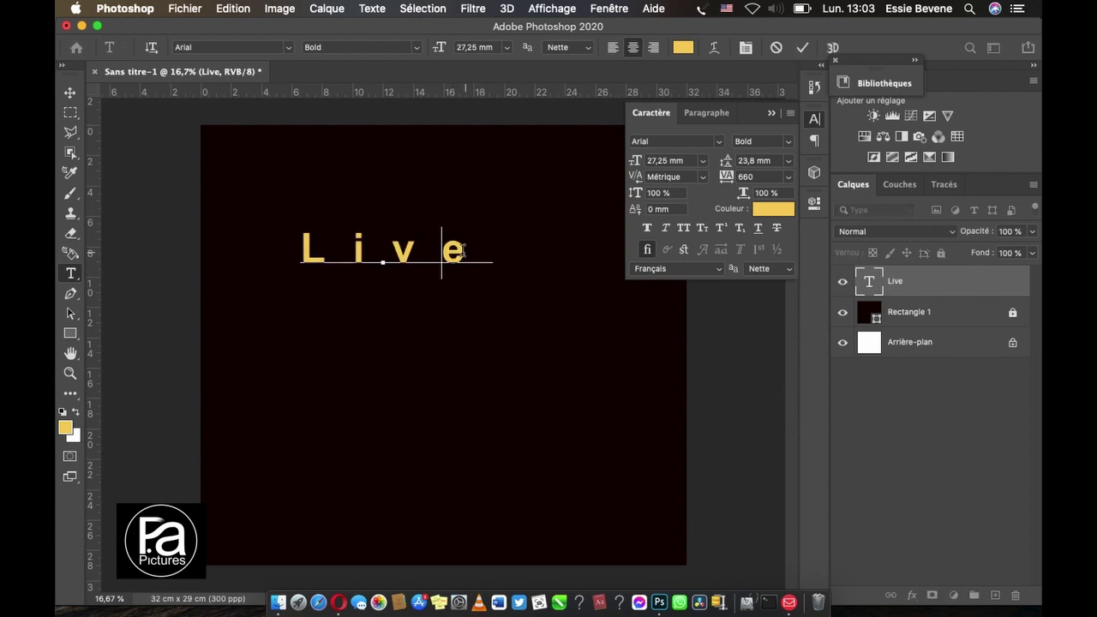
pyautogui.tripleClick(403, 257)
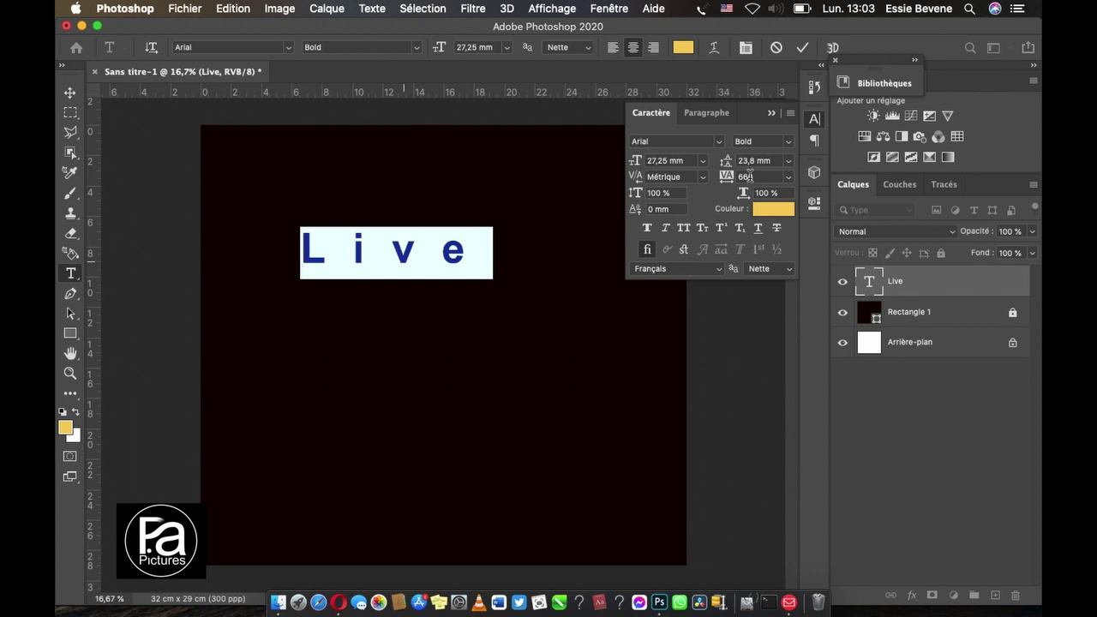
pyautogui.doubleClick(748, 176)
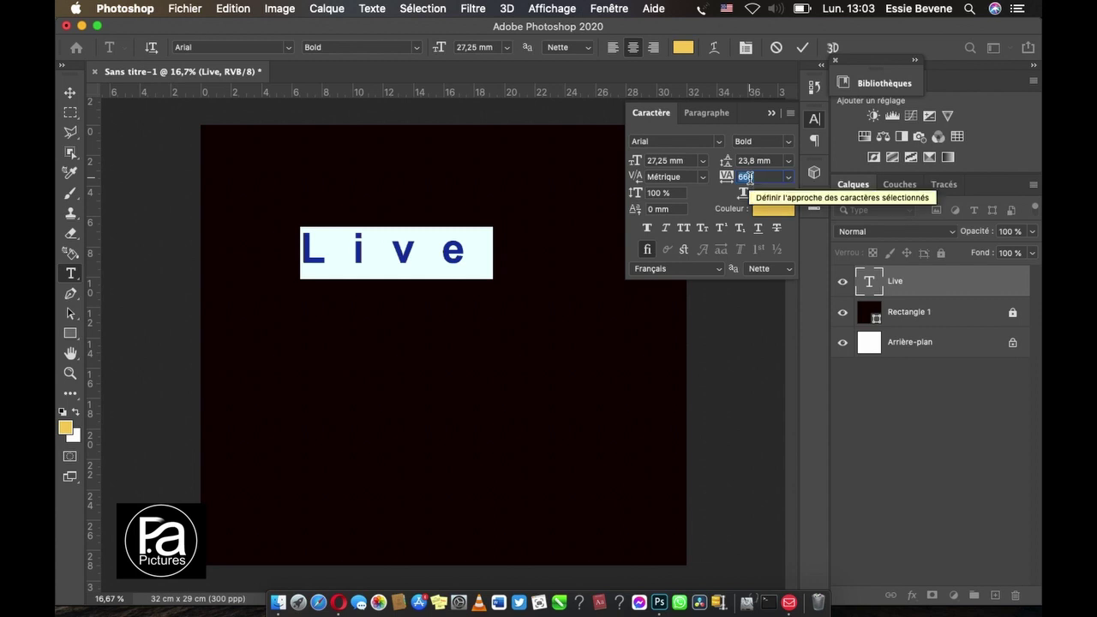
pyautogui.write('0')
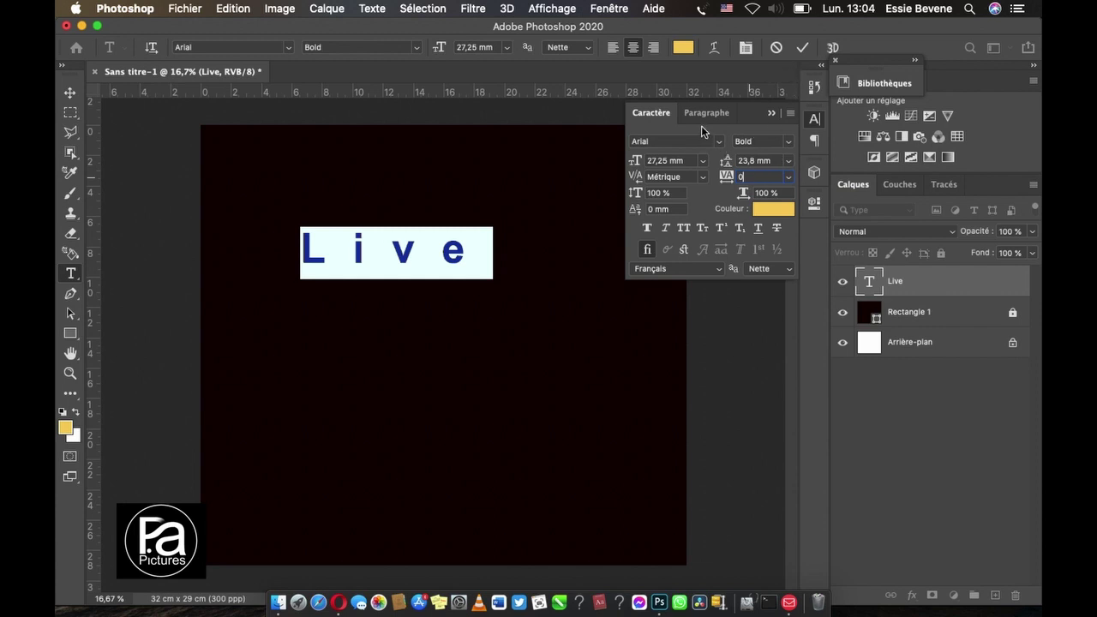
pyautogui.press('Return')
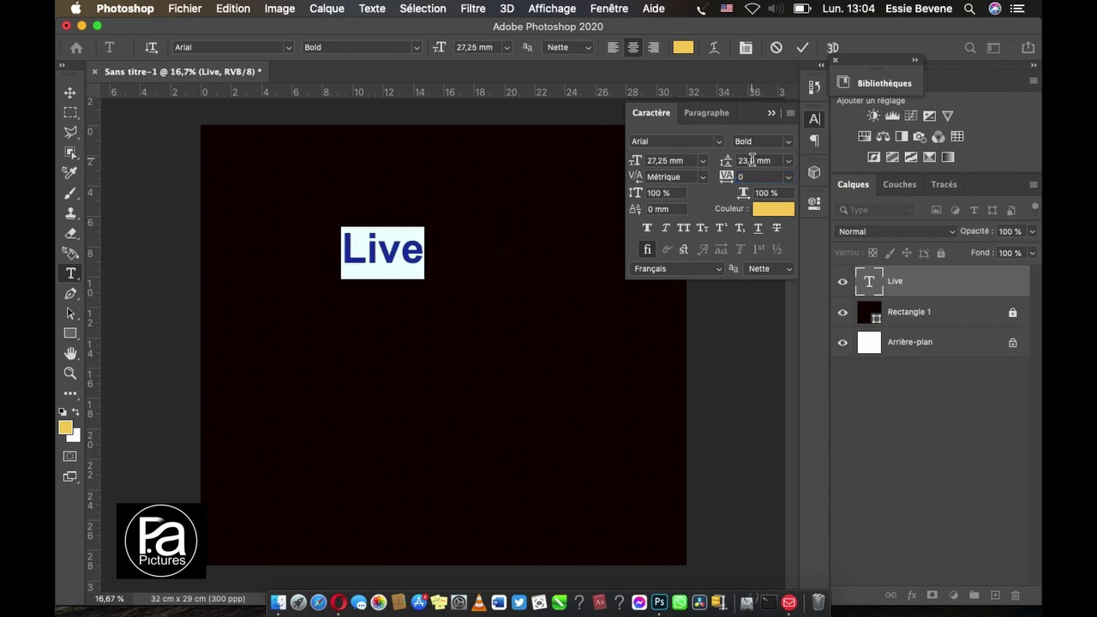
pyautogui.click(802, 47)
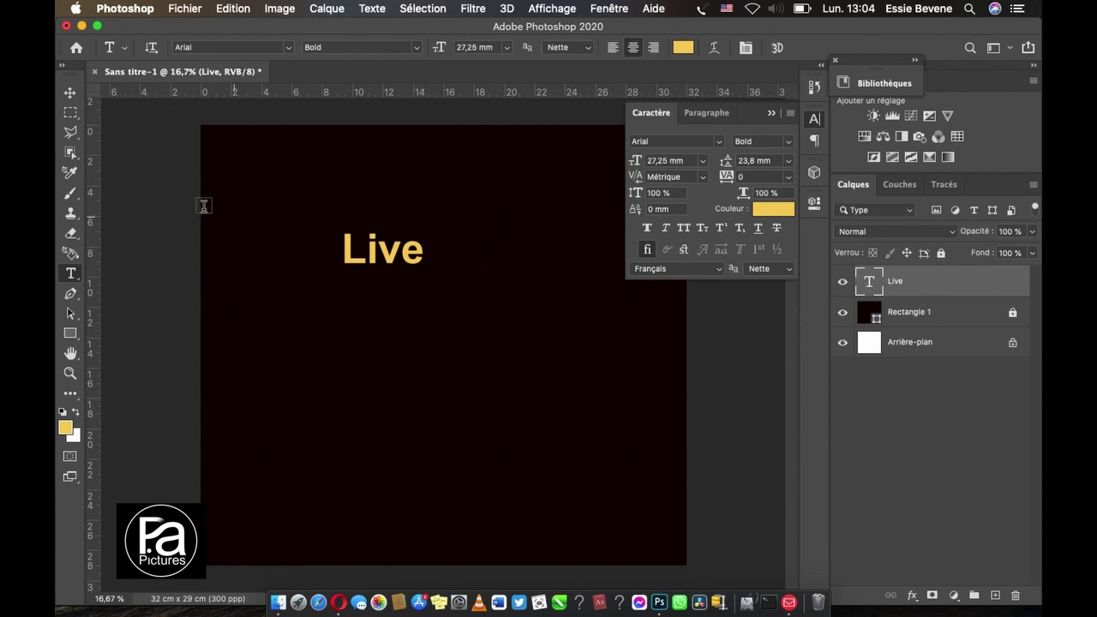
pyautogui.moveTo(419, 254); pyautogui.dragTo(308, 229)
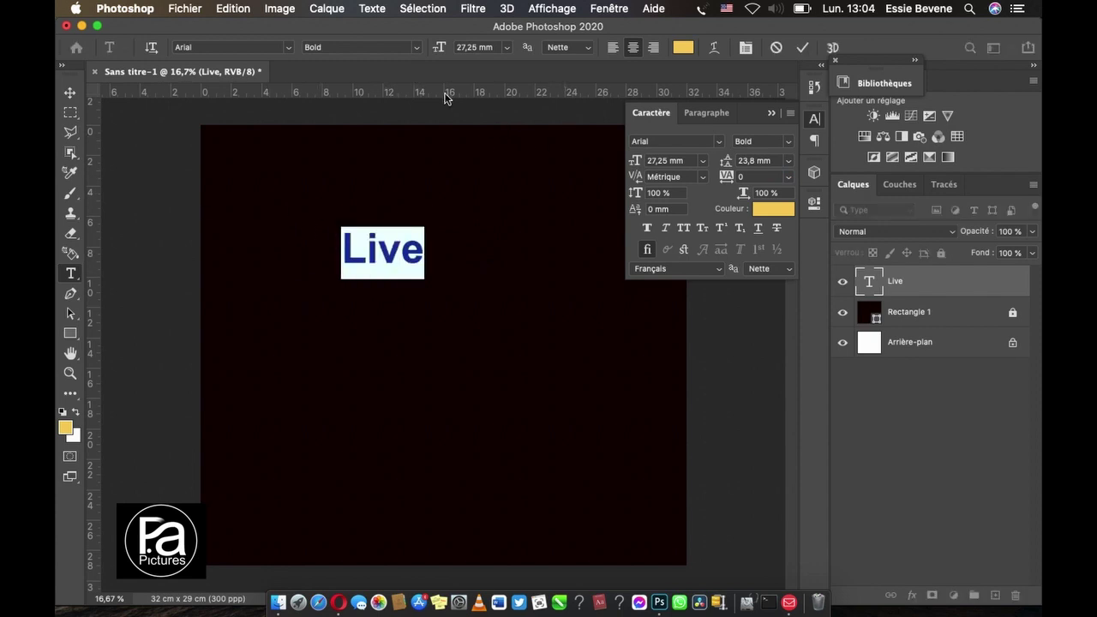
# Step: Change Live's font from Arial to Sensations and Qualities
pyautogui.click(217, 45)
pyautogui.write('sen')
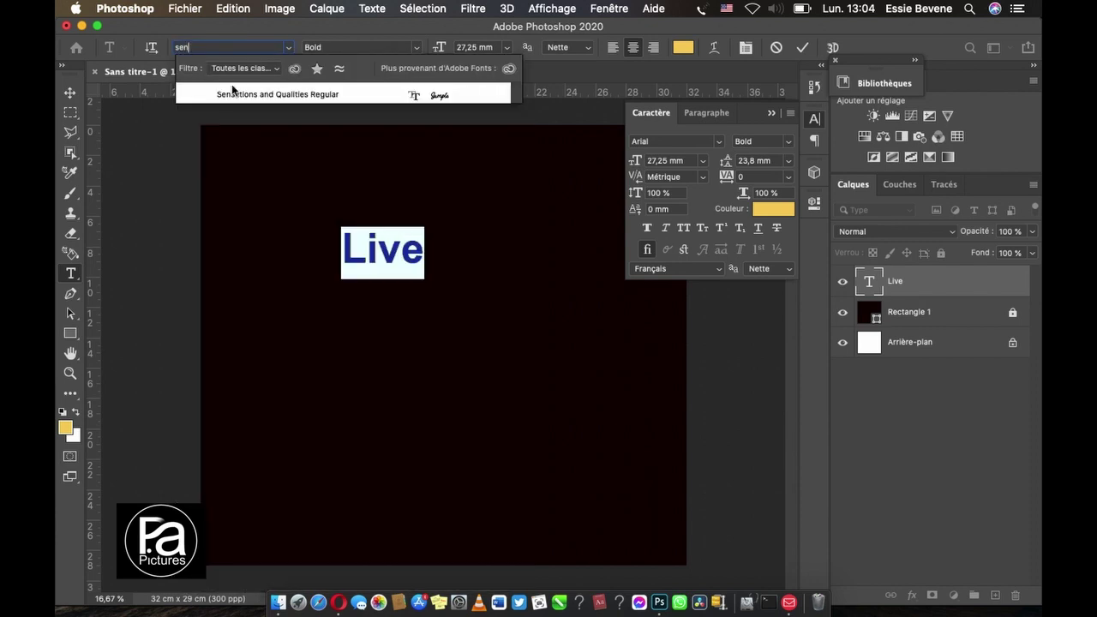
pyautogui.click(269, 97)
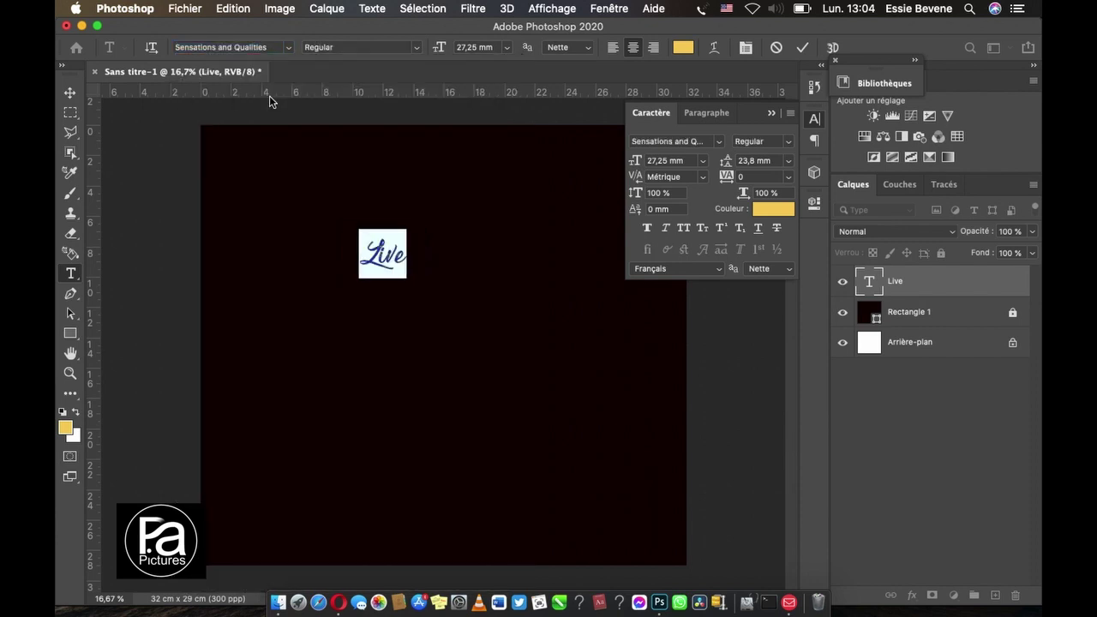
pyautogui.hotkey('ctrl', 'Return')
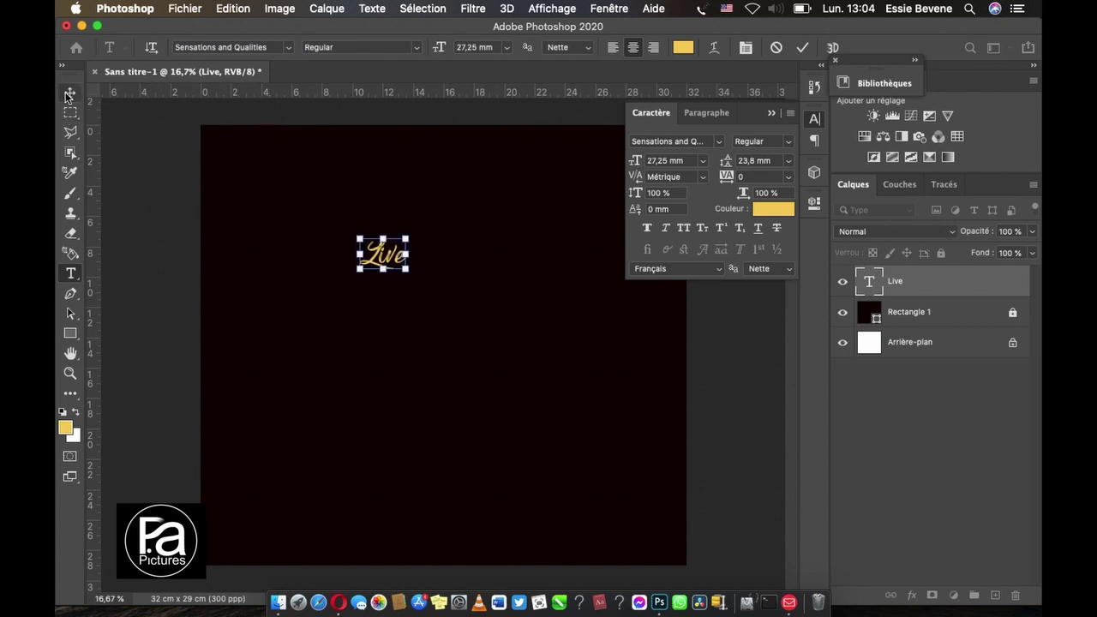
# Step: Enlarge Live to about 55,8 mm and move it to the upper right
pyautogui.press('v')
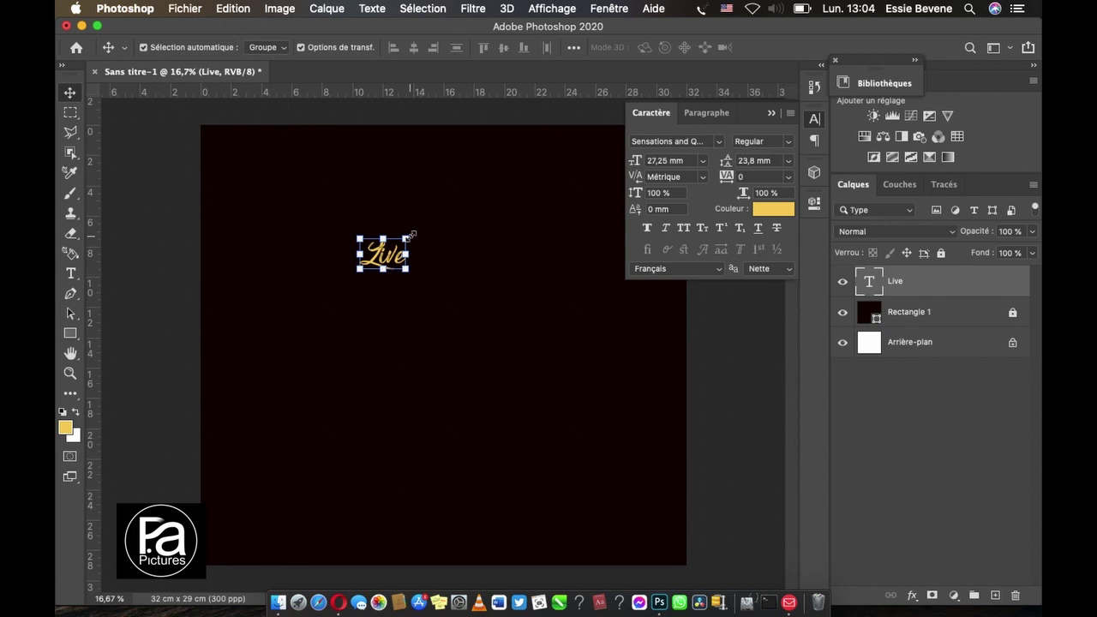
pyautogui.moveTo(410, 234); pyautogui.dragTo(425, 216)
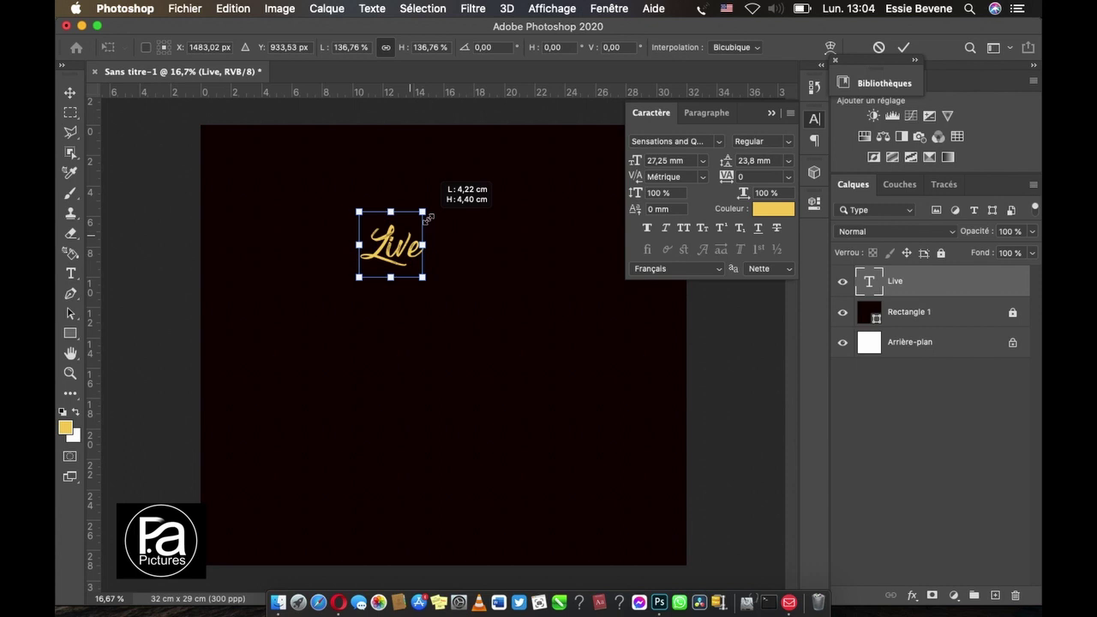
pyautogui.moveTo(427, 219); pyautogui.dragTo(452, 196)
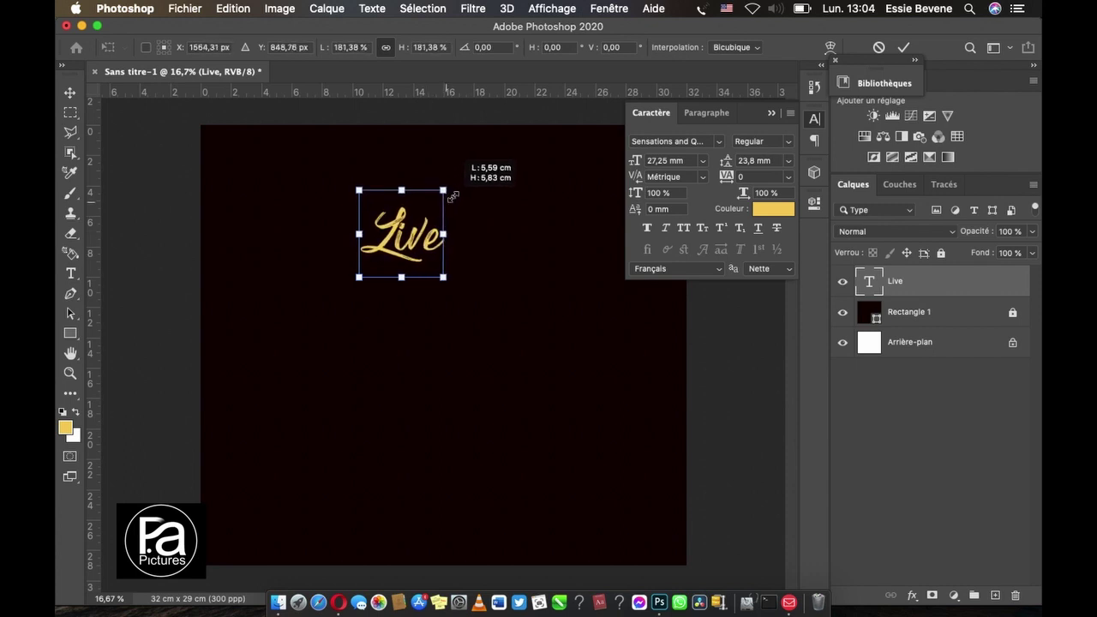
pyautogui.moveTo(452, 196); pyautogui.dragTo(461, 185)
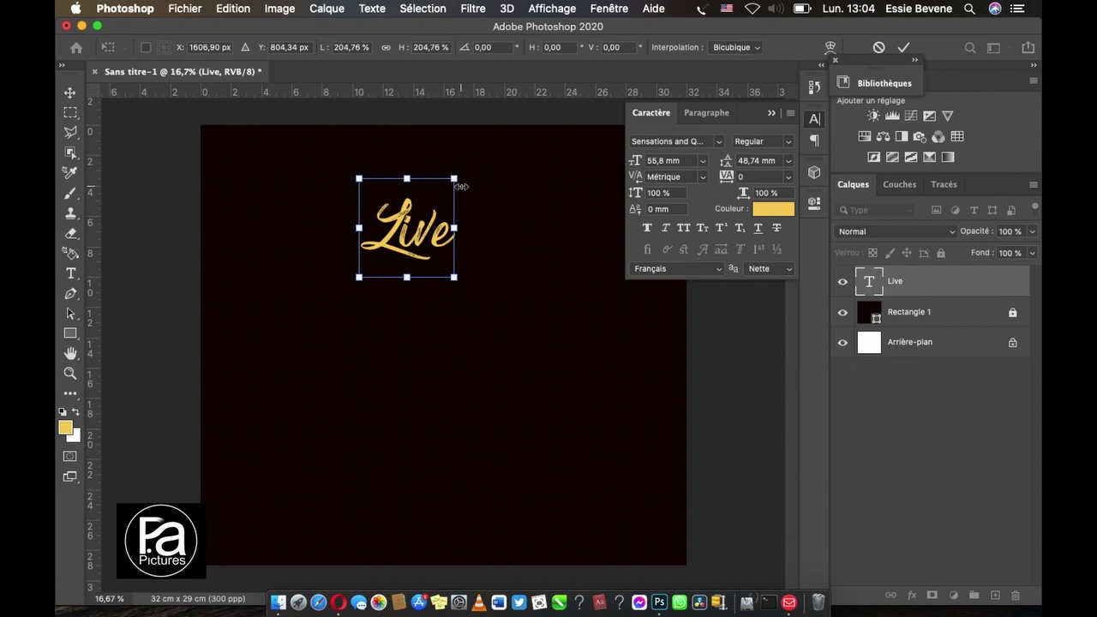
pyautogui.click(69, 94)
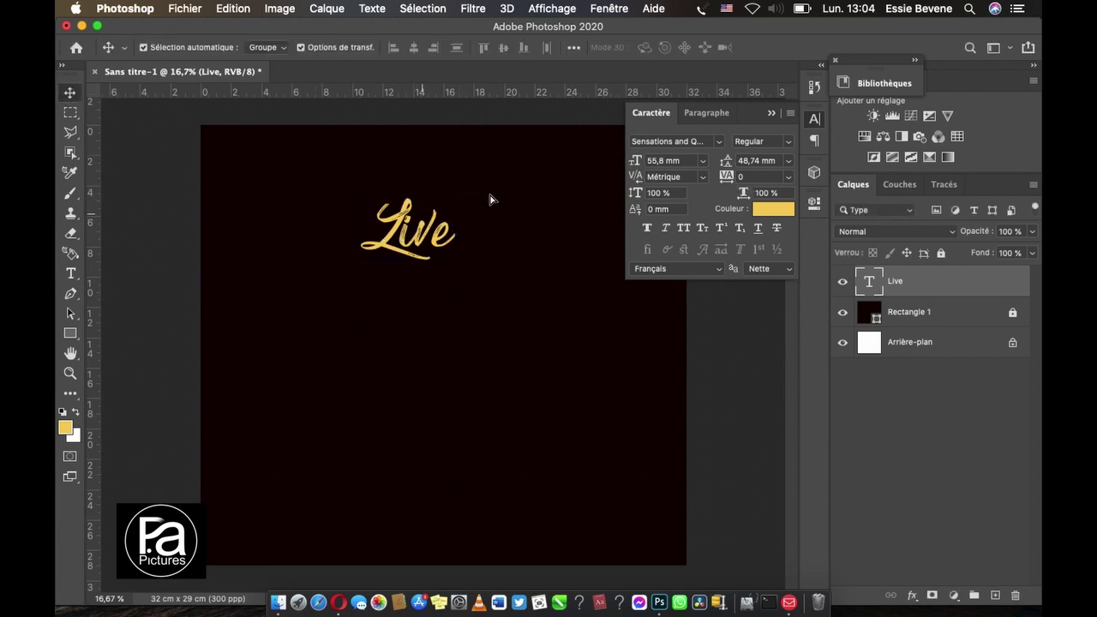
pyautogui.click(555, 210)
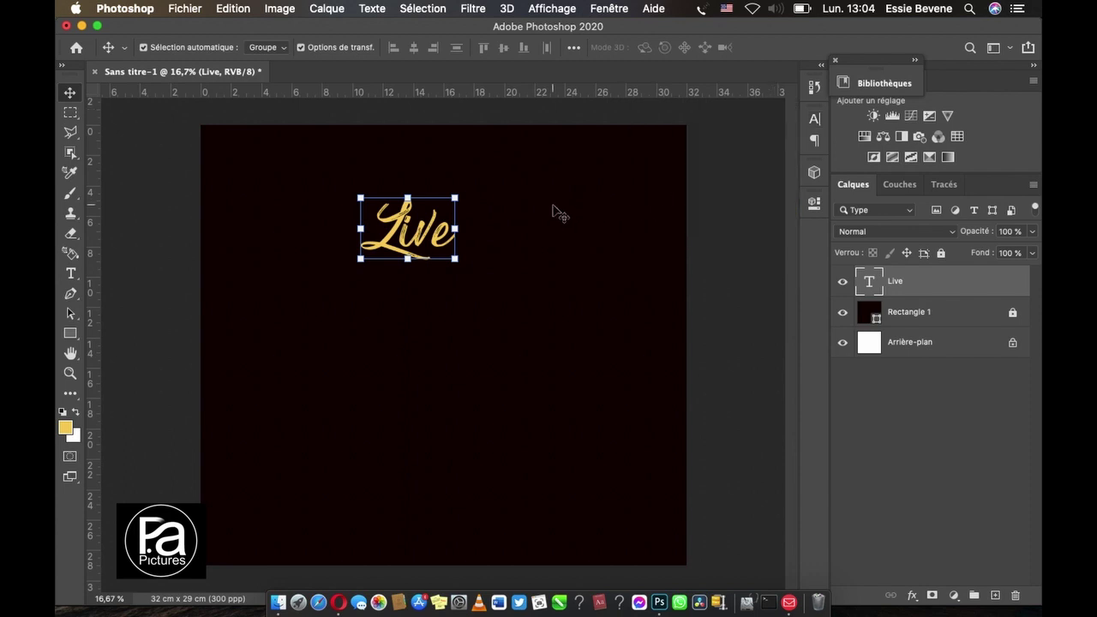
pyautogui.moveTo(394, 234); pyautogui.dragTo(545, 210)
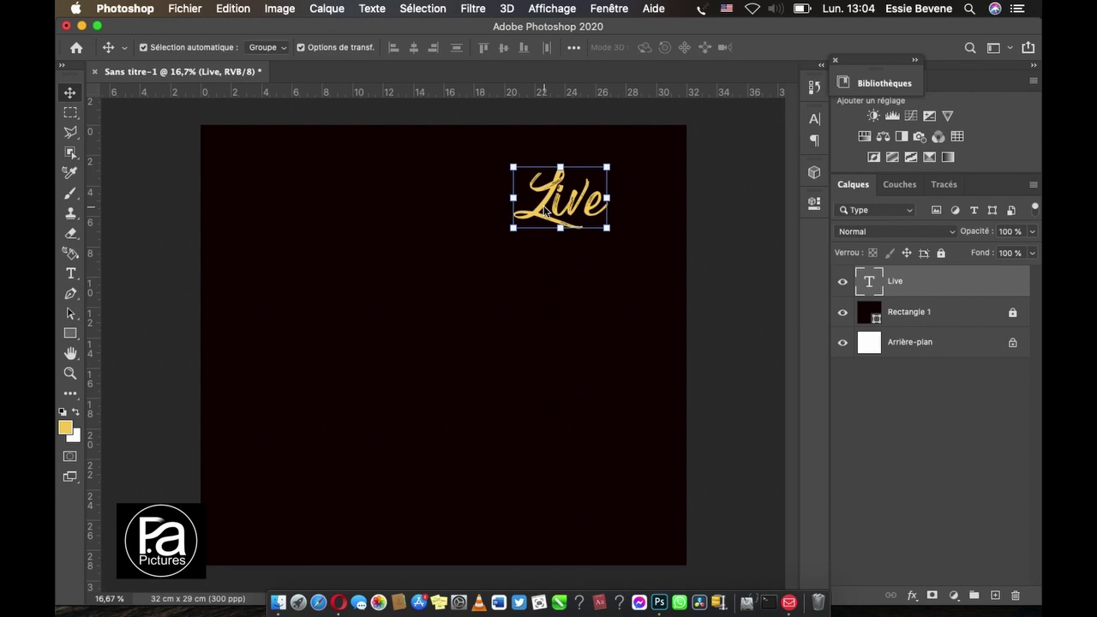
pyautogui.click(72, 274)
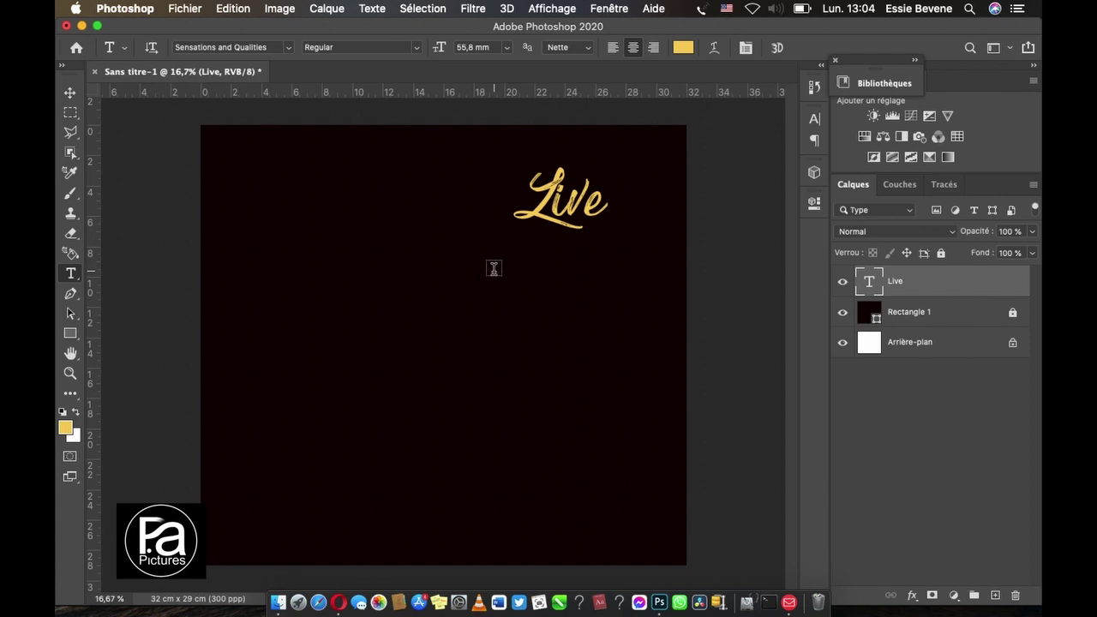
# Step: Add a MOTEMA text layer below Live and scale it up with Free Transform
pyautogui.click(494, 268)
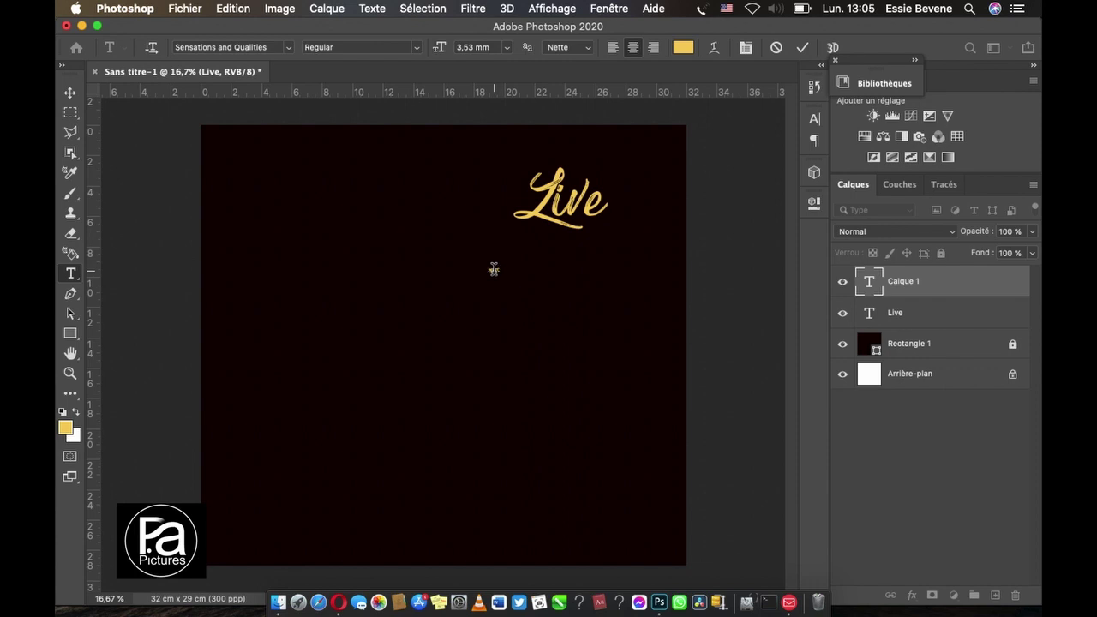
pyautogui.click(70, 91)
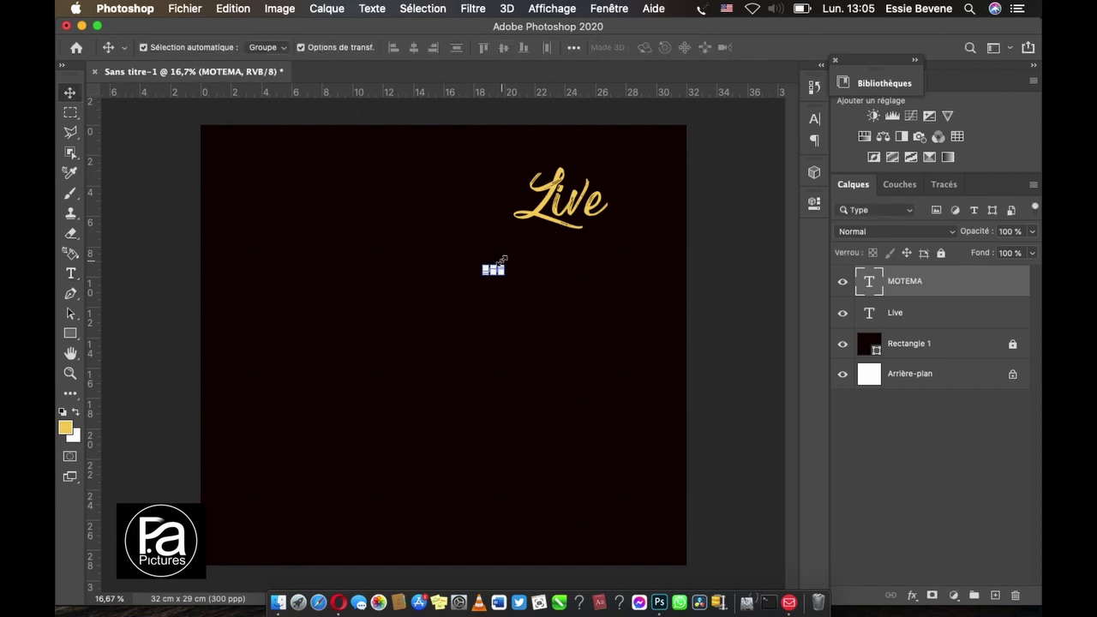
pyautogui.hotkey('ctrl', 't')
pyautogui.moveTo(505, 265); pyautogui.dragTo(574, 247)
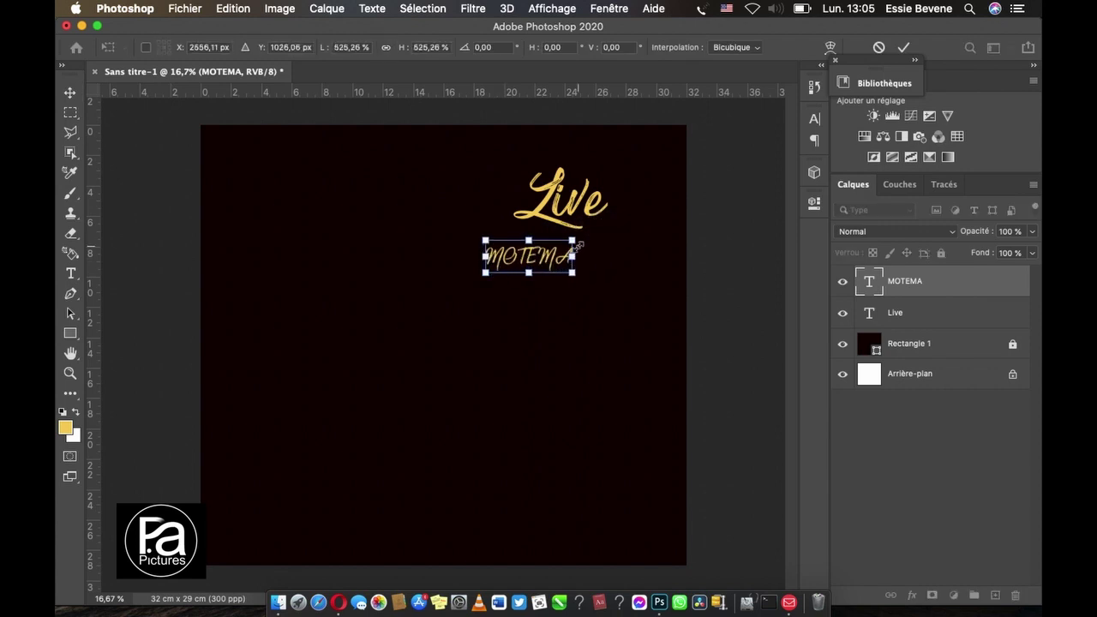
pyautogui.press('Return')
# Step: Change MOTEMA's font to Impact Regular
pyautogui.click(70, 273)
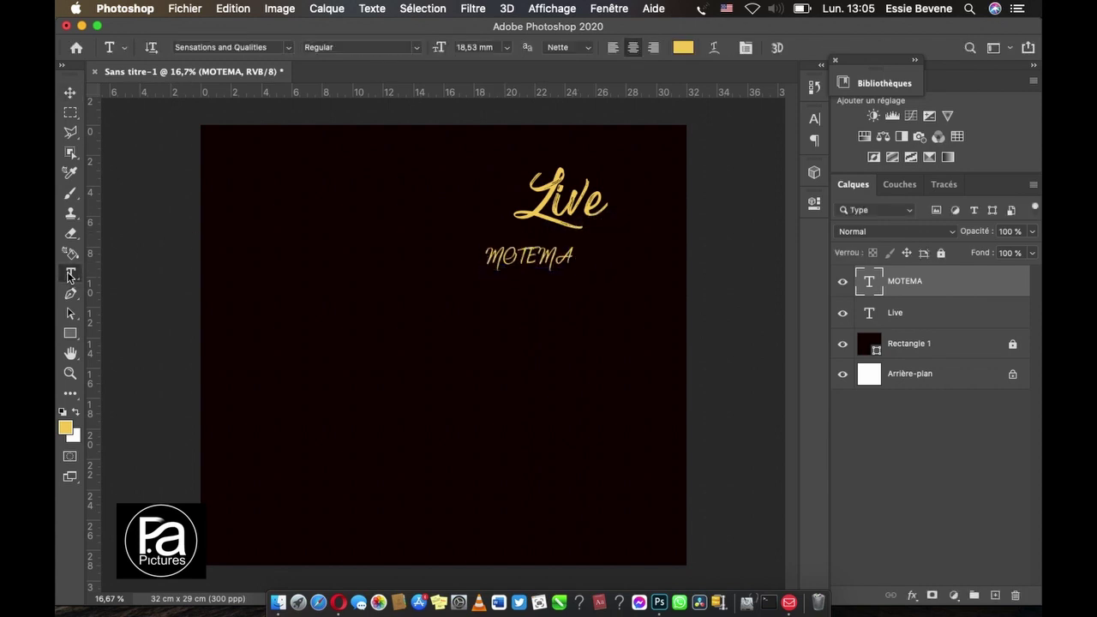
pyautogui.click(517, 254)
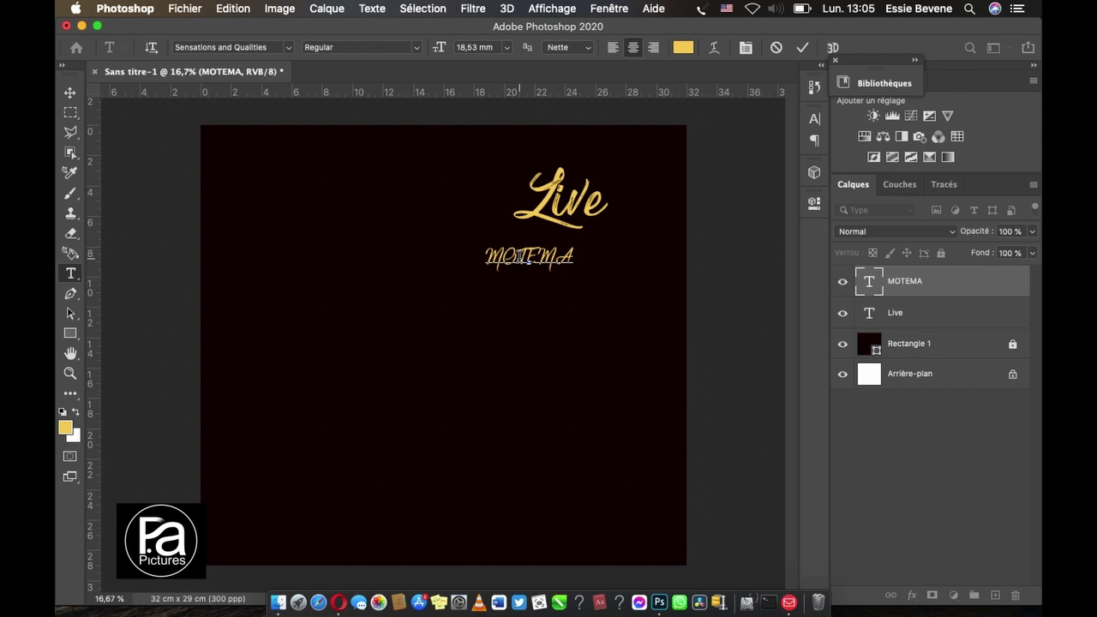
pyautogui.doubleClick(518, 255)
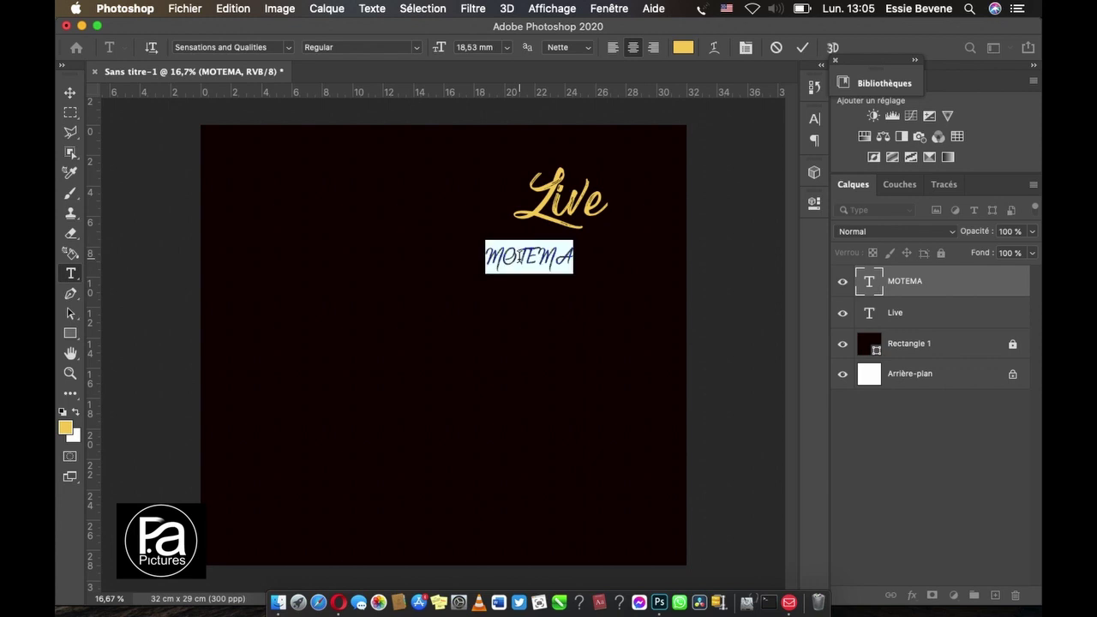
pyautogui.click(270, 47)
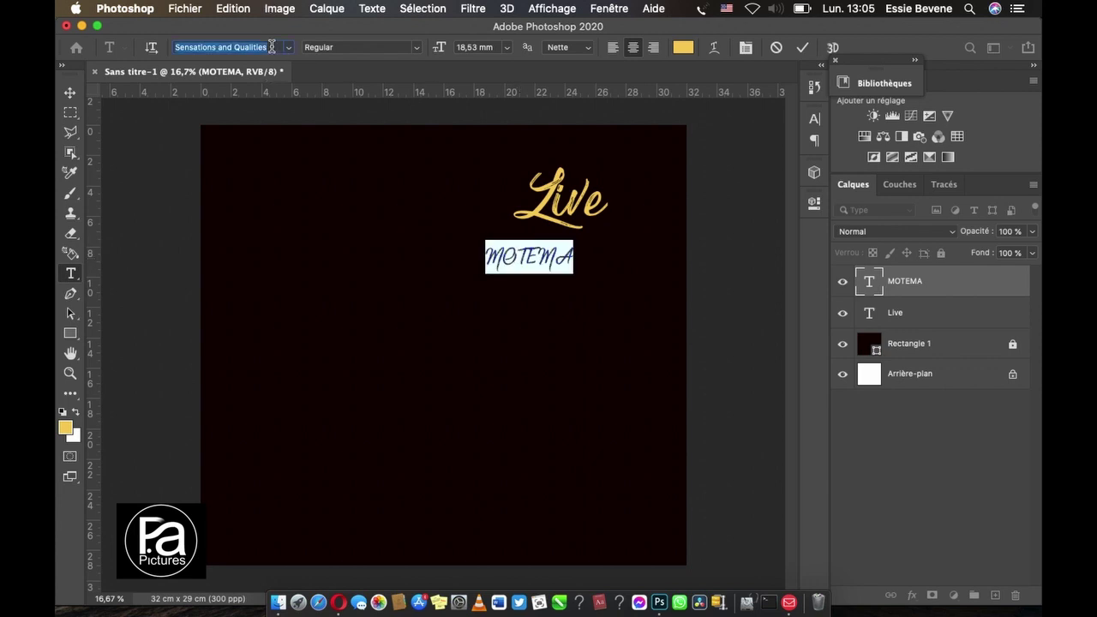
pyautogui.write('Im')
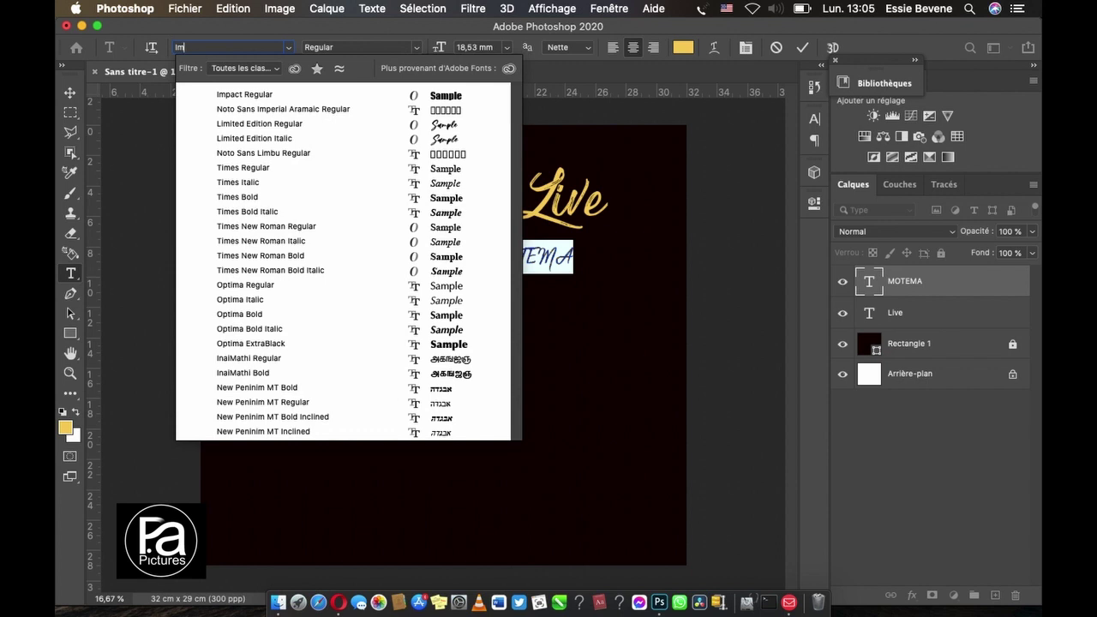
pyautogui.write('pact')
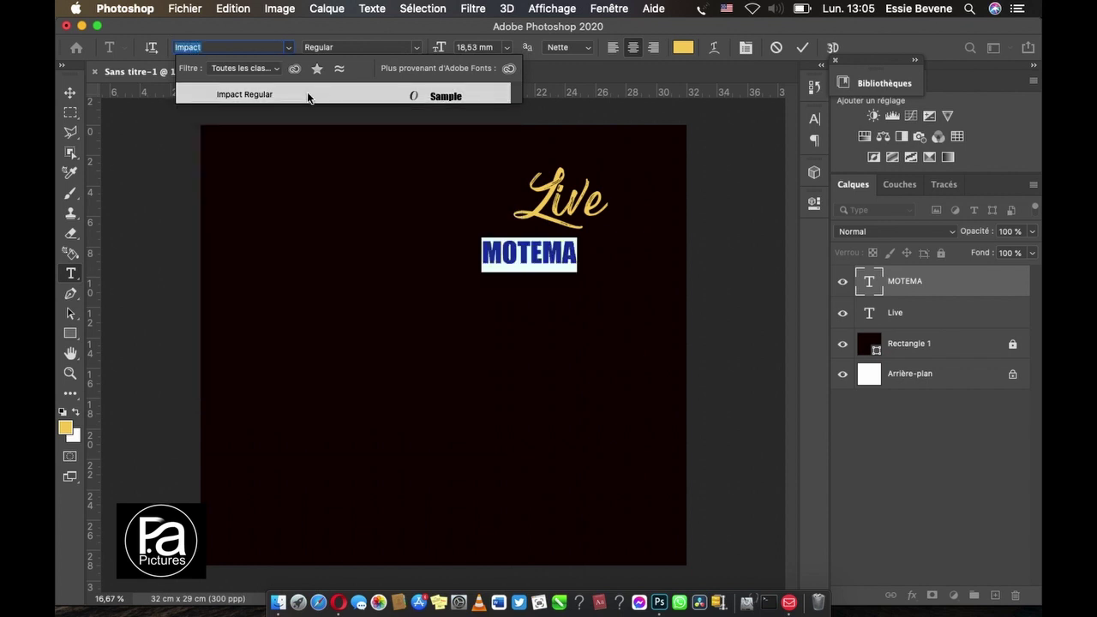
pyautogui.click(307, 97)
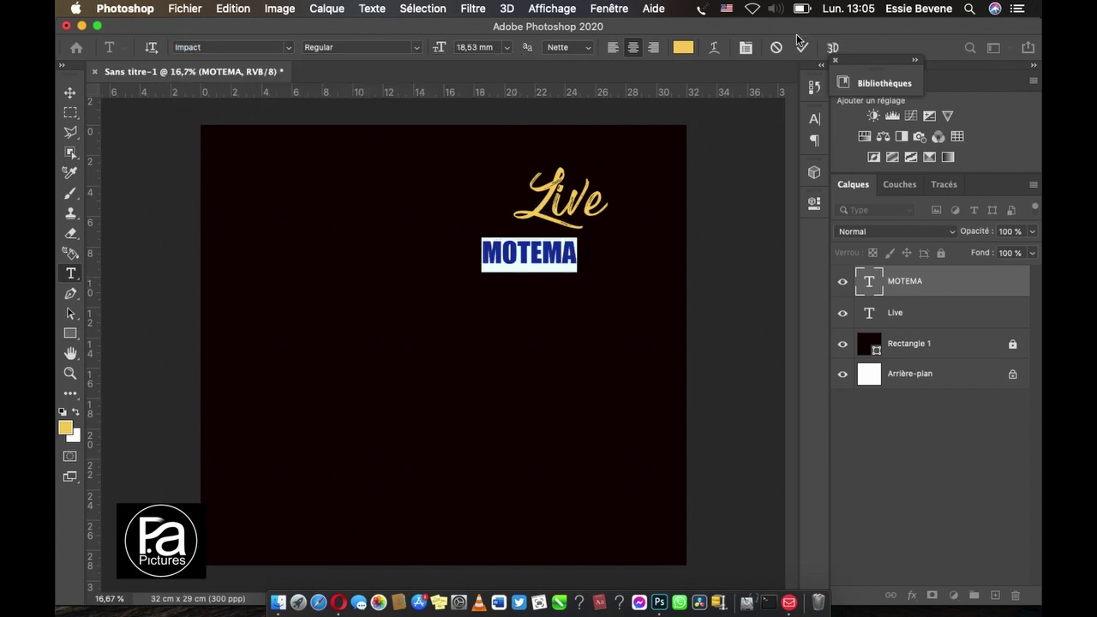
# Step: Open the Character panel and set MOTEMA's tracking to -40
pyautogui.scroll(3, 587, 262)
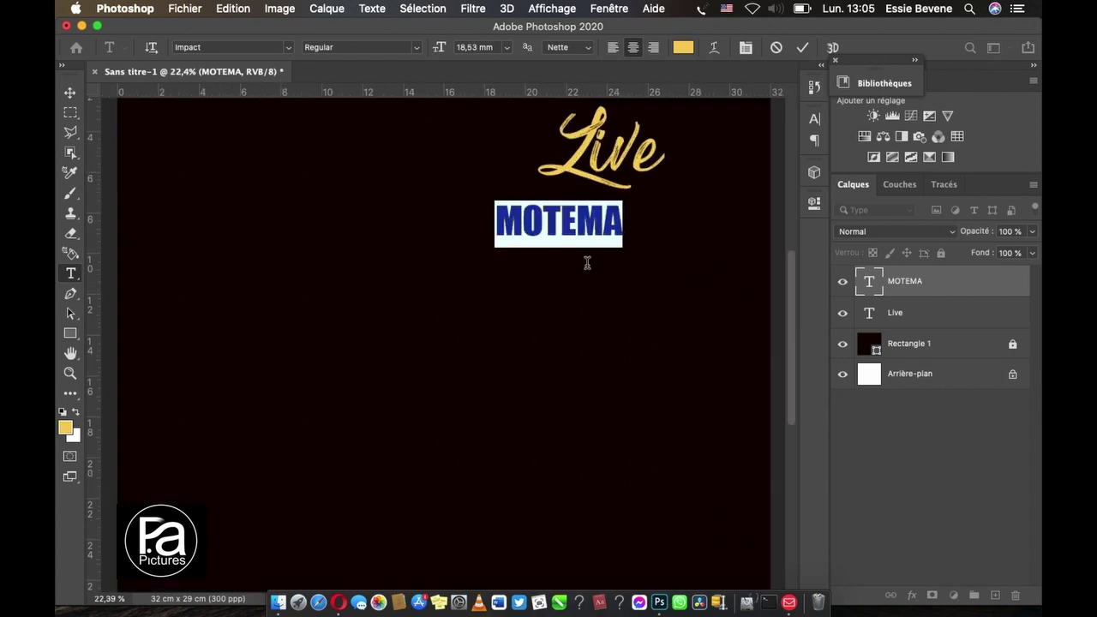
pyautogui.scroll(5, 587, 262)
pyautogui.hscroll(4, 587, 262)
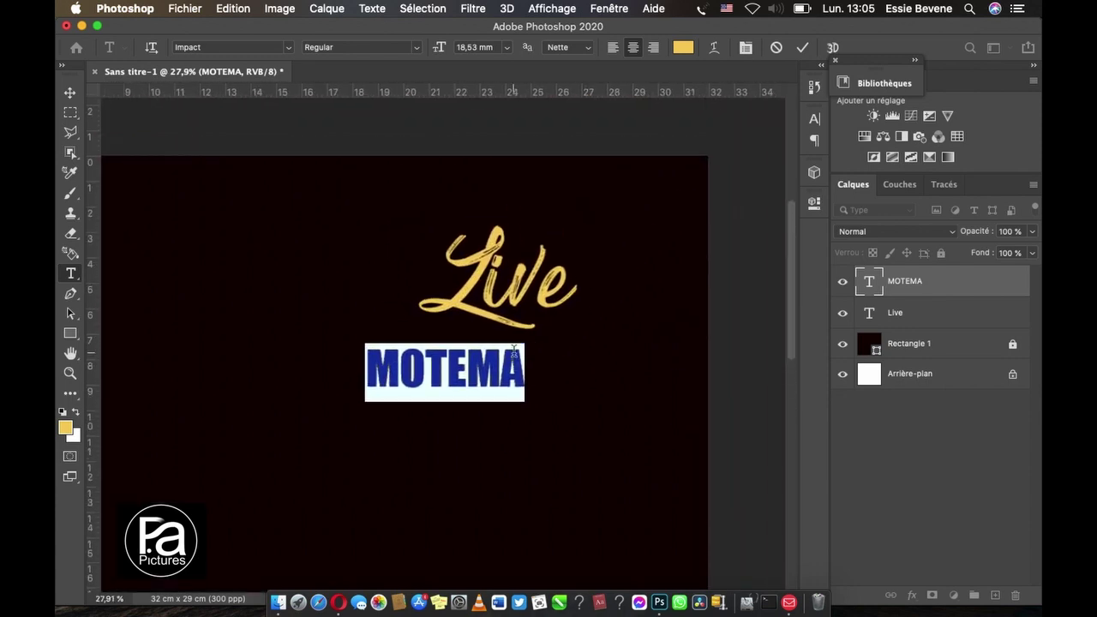
pyautogui.scroll(1, 513, 350)
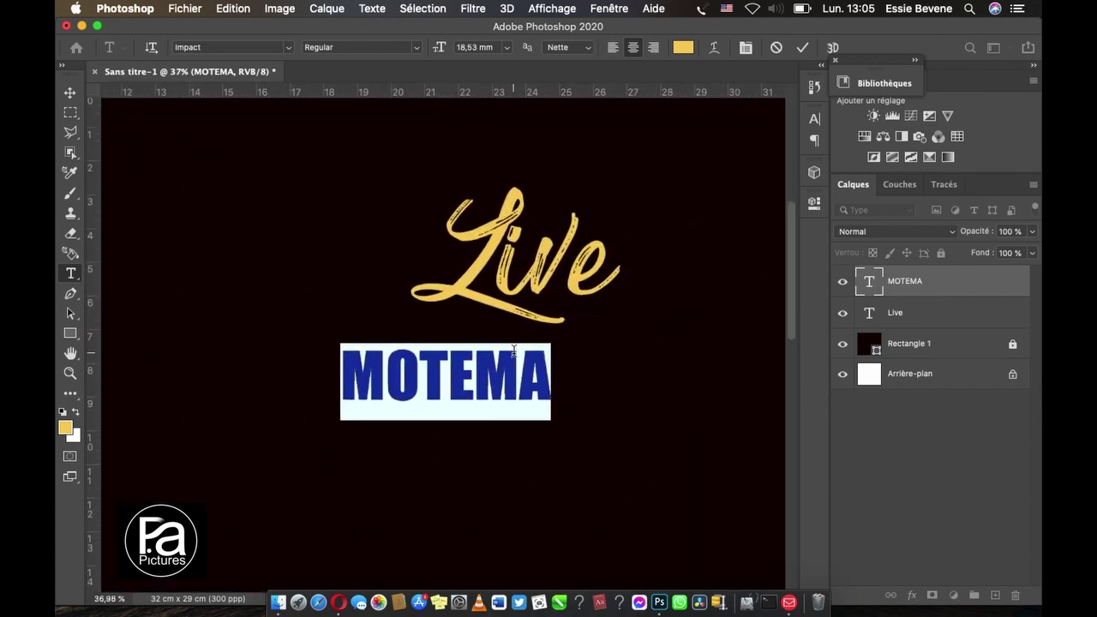
pyautogui.click(746, 47)
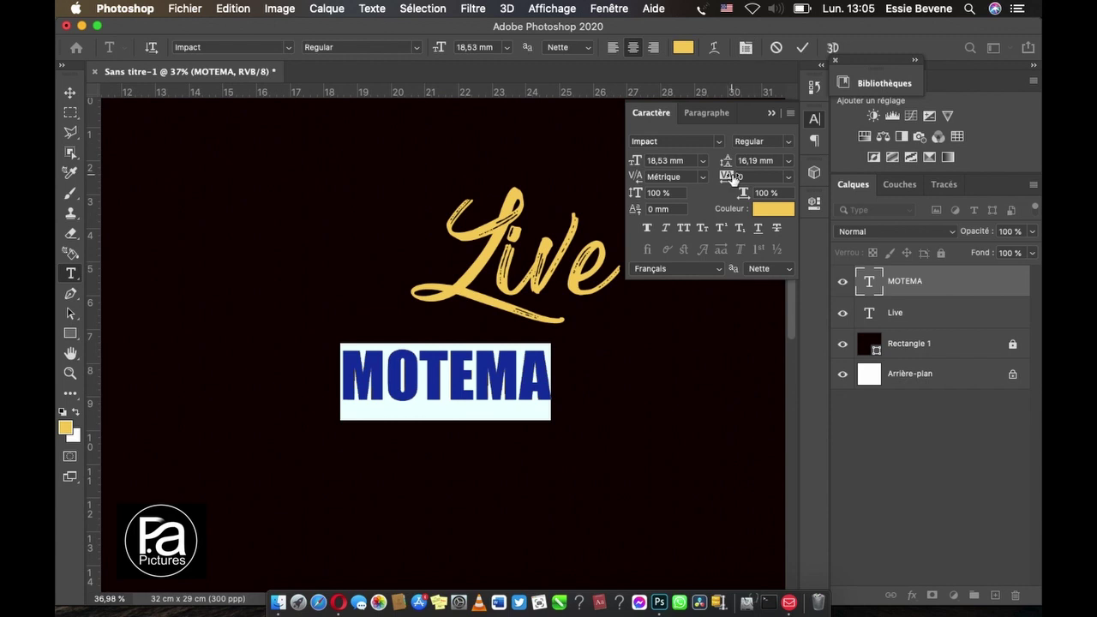
pyautogui.moveTo(732, 178); pyautogui.dragTo(730, 178)
pyautogui.press('Return')
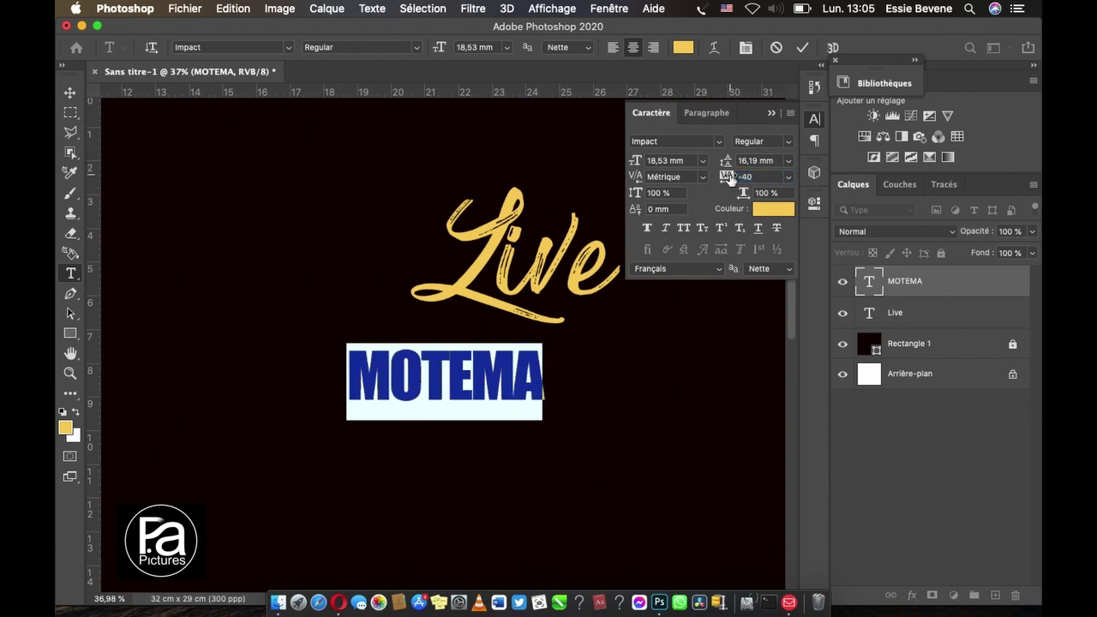
# Step: Try tracking values of -80 and -60, settle back on -40, and commit MOTEMA
pyautogui.moveTo(730, 177); pyautogui.dragTo(730, 178)
pyautogui.moveTo(730, 177); pyautogui.dragTo(728, 178)
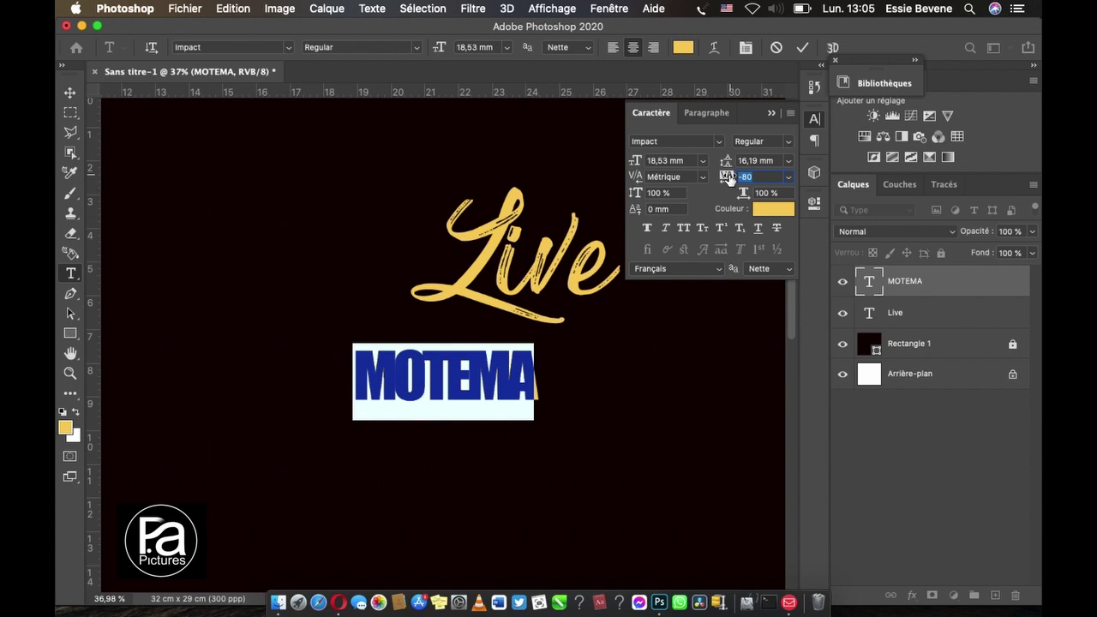
pyautogui.moveTo(728, 178); pyautogui.dragTo(730, 178)
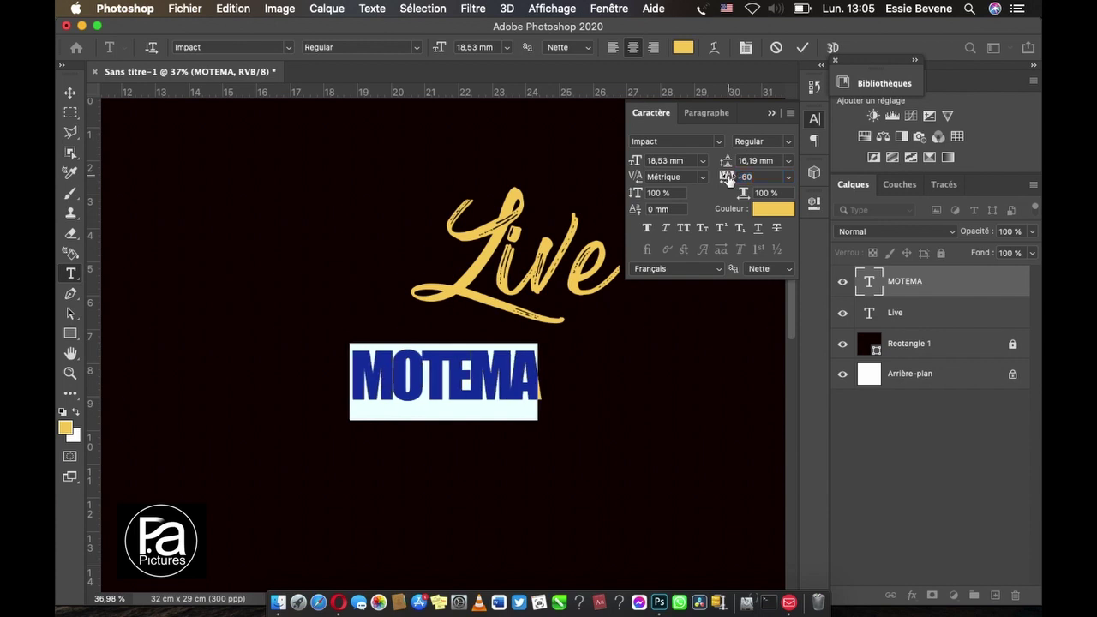
pyautogui.click(728, 179)
pyautogui.moveTo(728, 179); pyautogui.dragTo(729, 178)
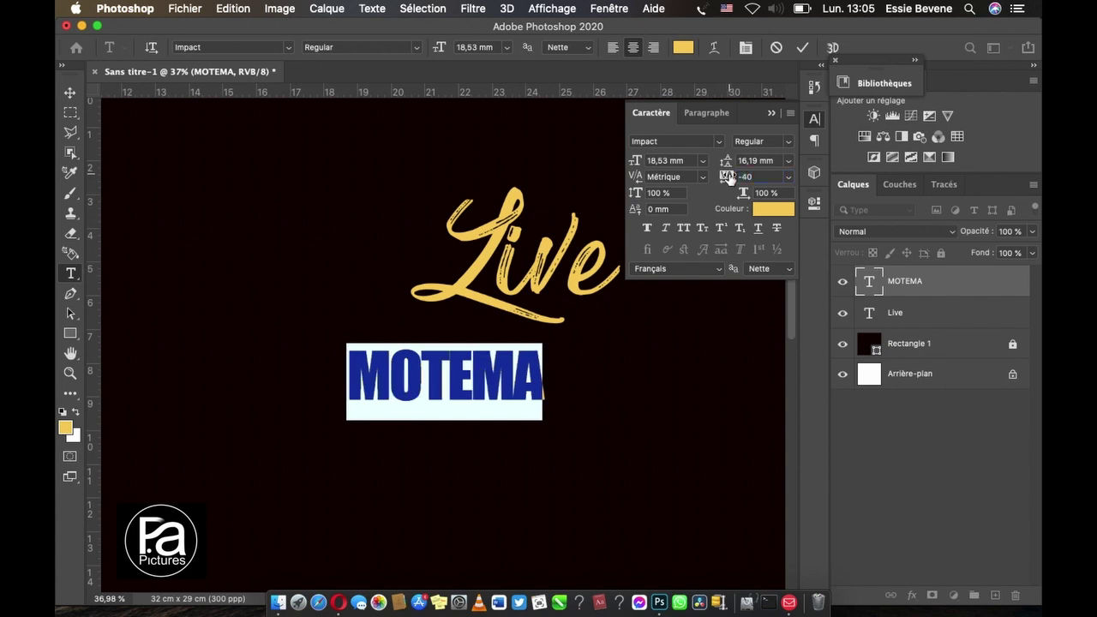
pyautogui.click(802, 48)
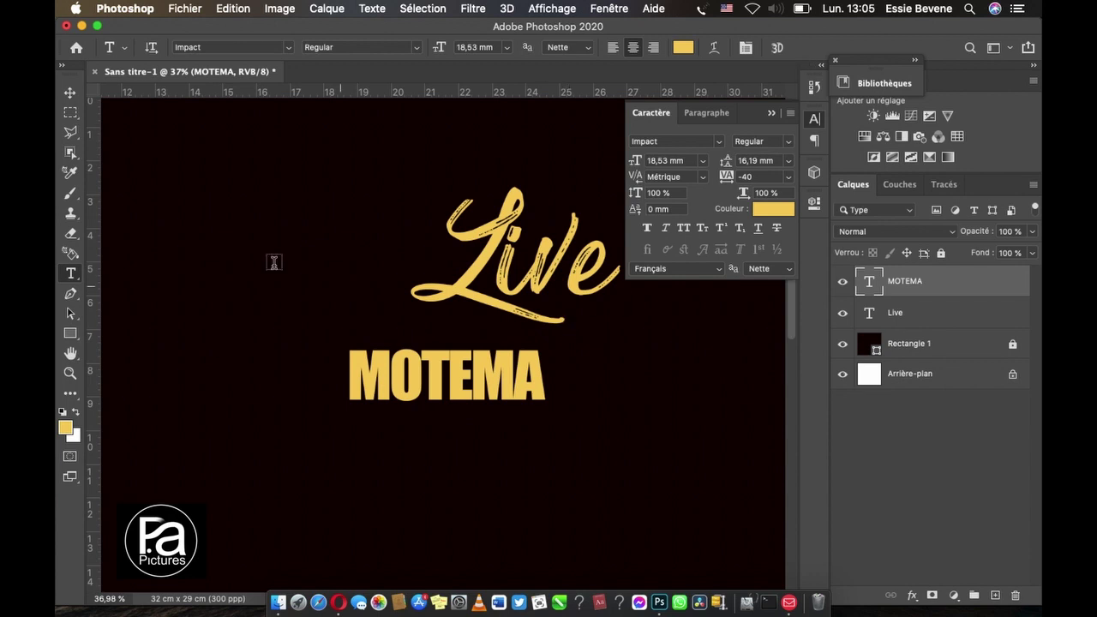
pyautogui.click(512, 363)
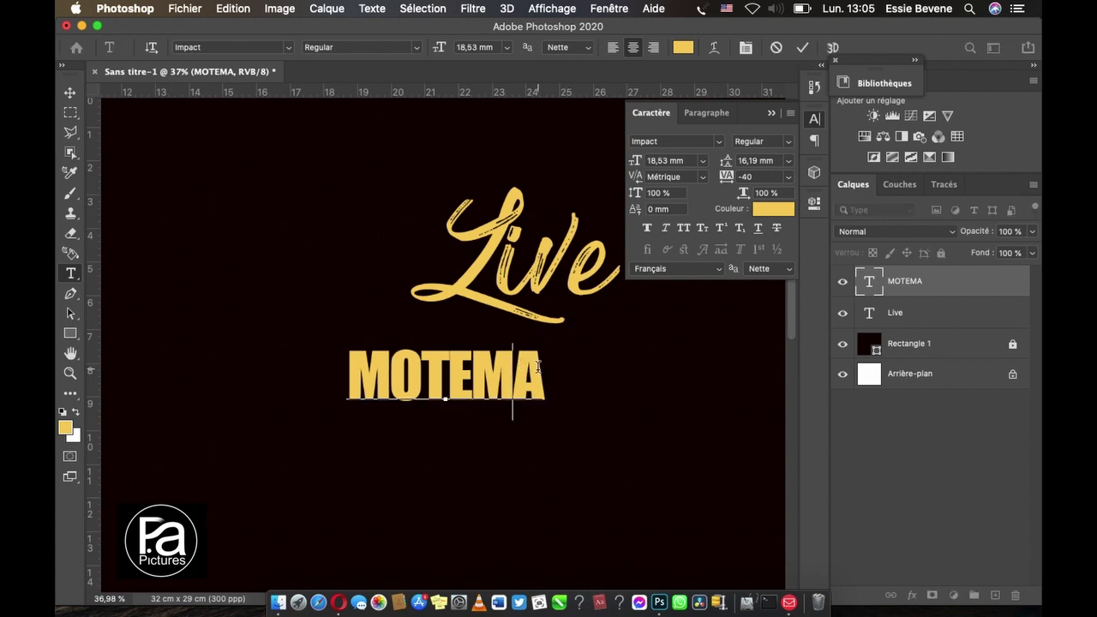
# Step: Scale MOTEMA up to about 125% with a free transform
pyautogui.moveTo(547, 377); pyautogui.dragTo(302, 333)
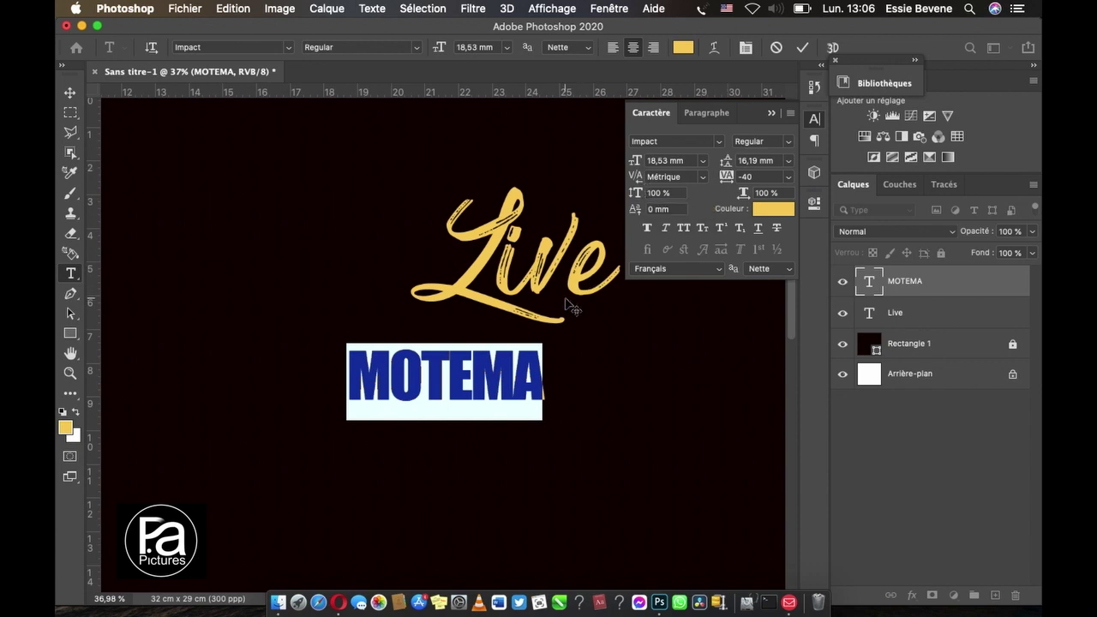
pyautogui.click(70, 93)
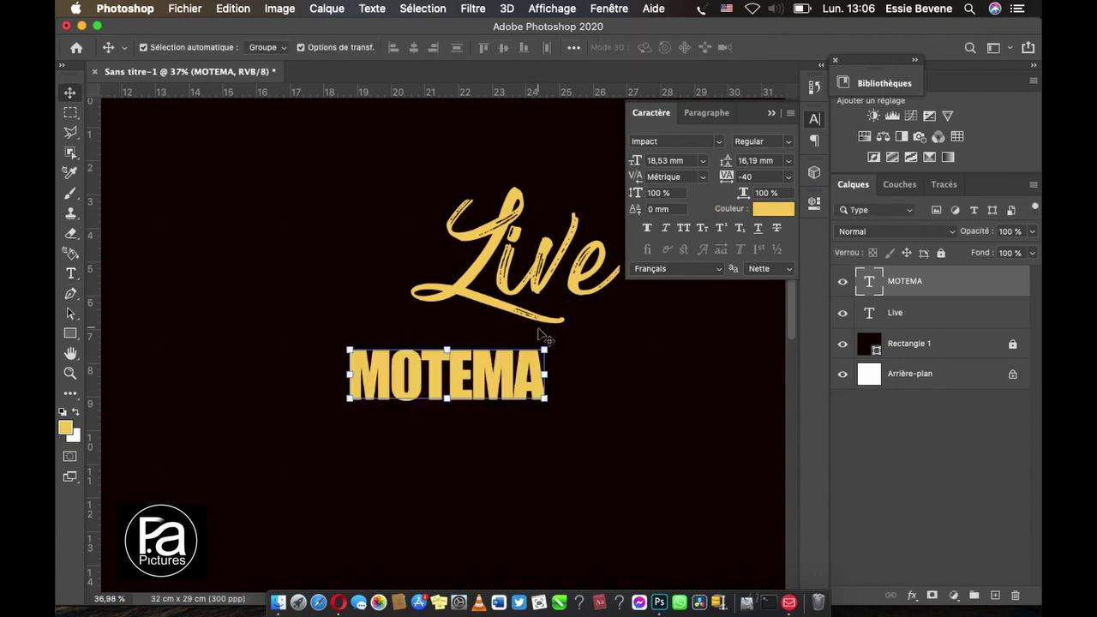
pyautogui.moveTo(544, 349); pyautogui.dragTo(593, 325)
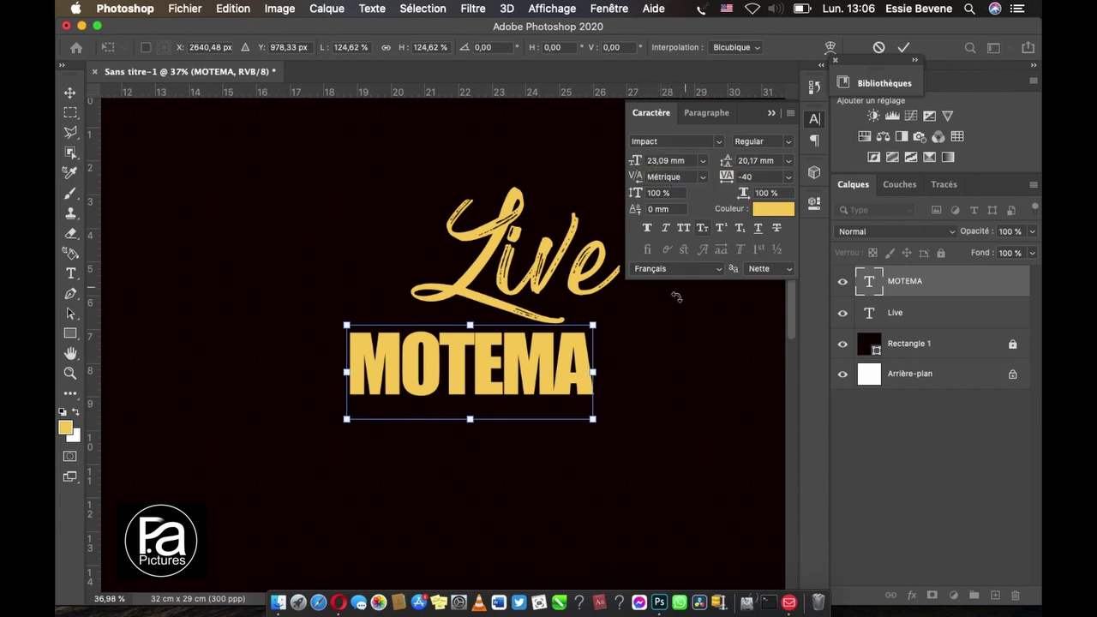
pyautogui.press('Return')
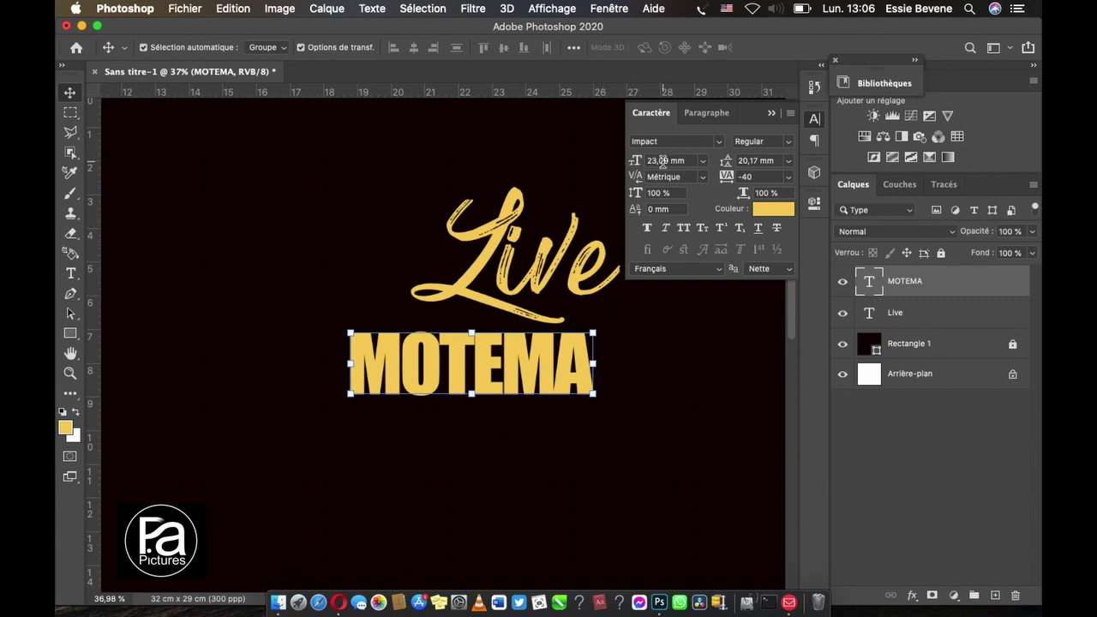
pyautogui.click(599, 329)
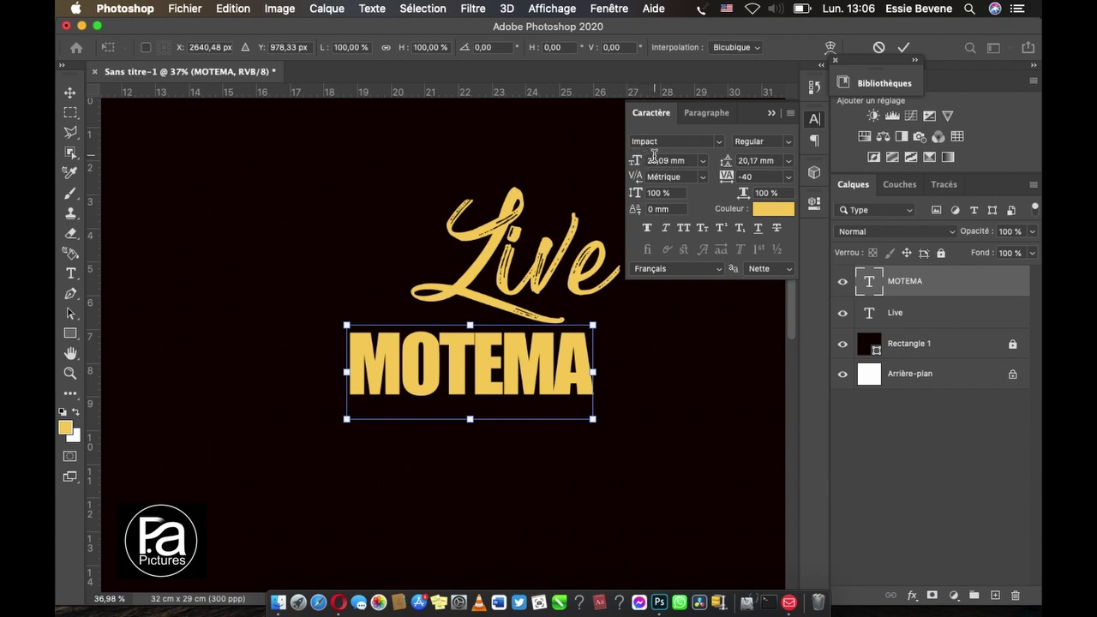
pyautogui.press('Return')
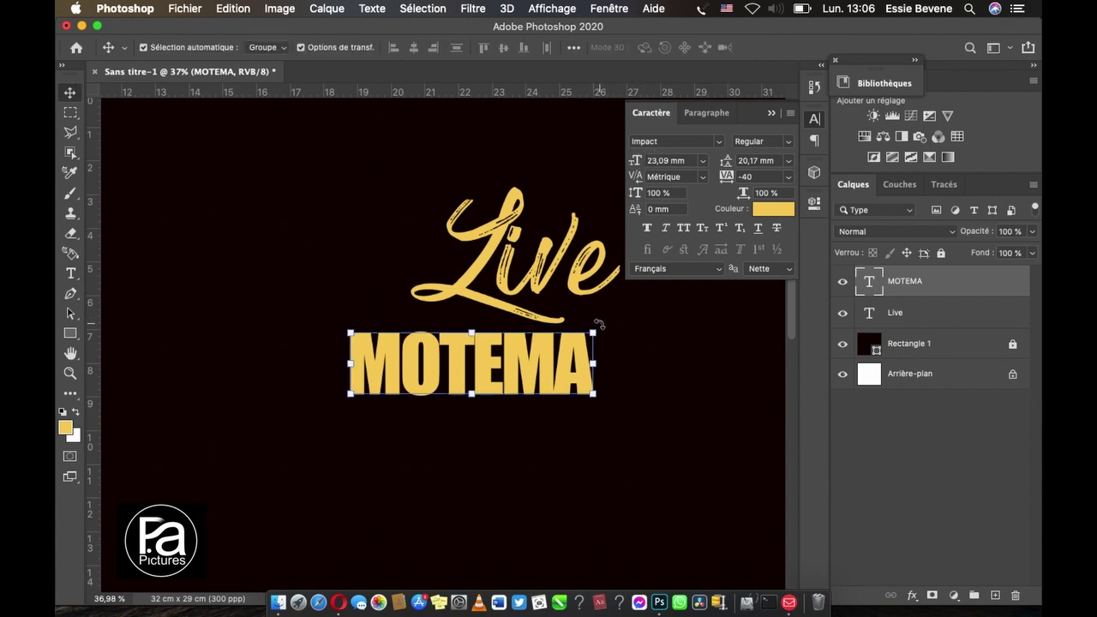
# Step: Set MOTEMA's font size to 38 and move it slightly right and down under Live
pyautogui.click(669, 161)
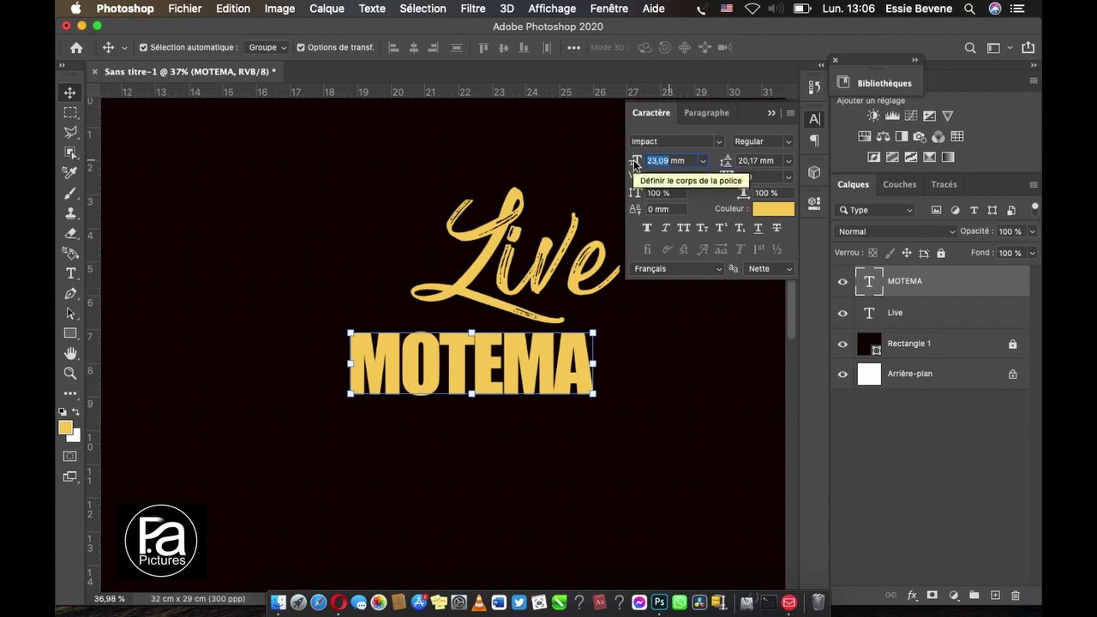
pyautogui.write('38')
pyautogui.press('Return')
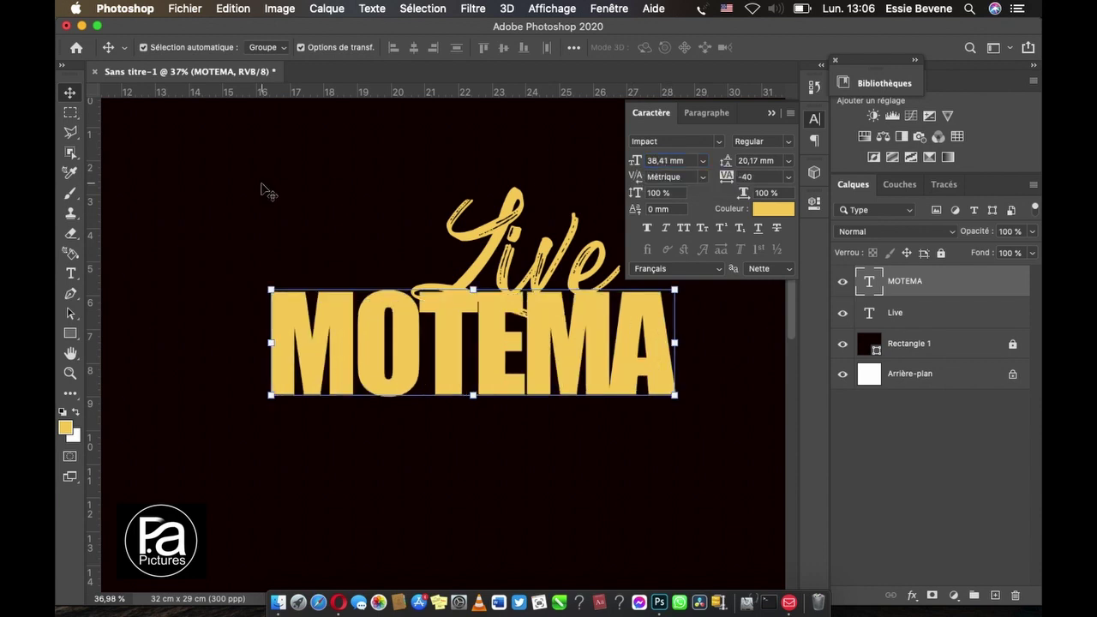
pyautogui.click(71, 92)
pyautogui.moveTo(574, 328); pyautogui.dragTo(602, 350)
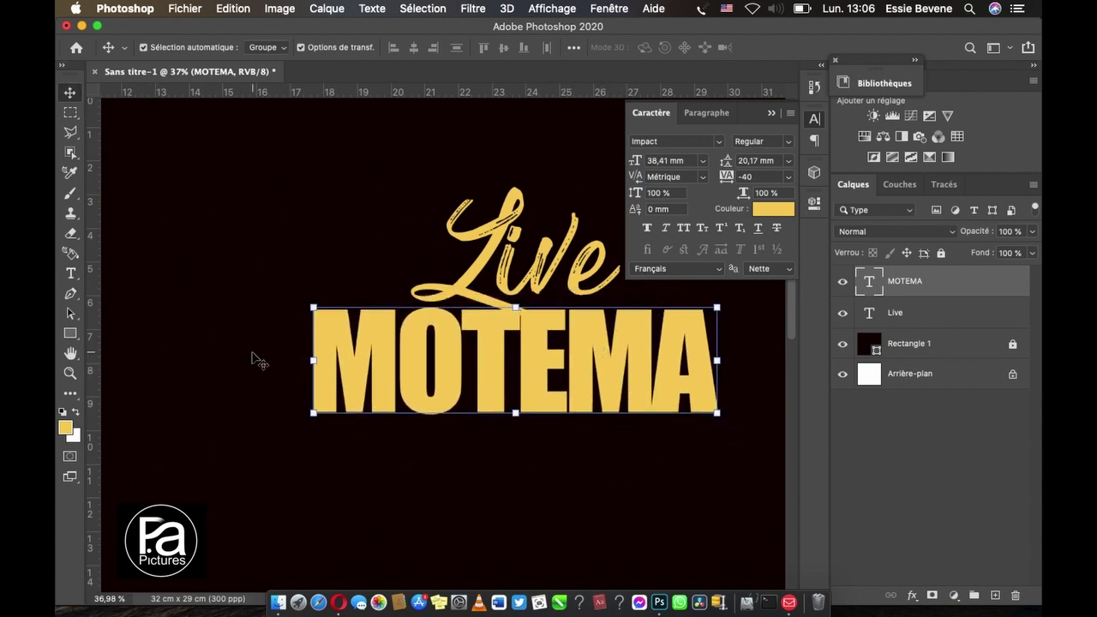
pyautogui.click(70, 272)
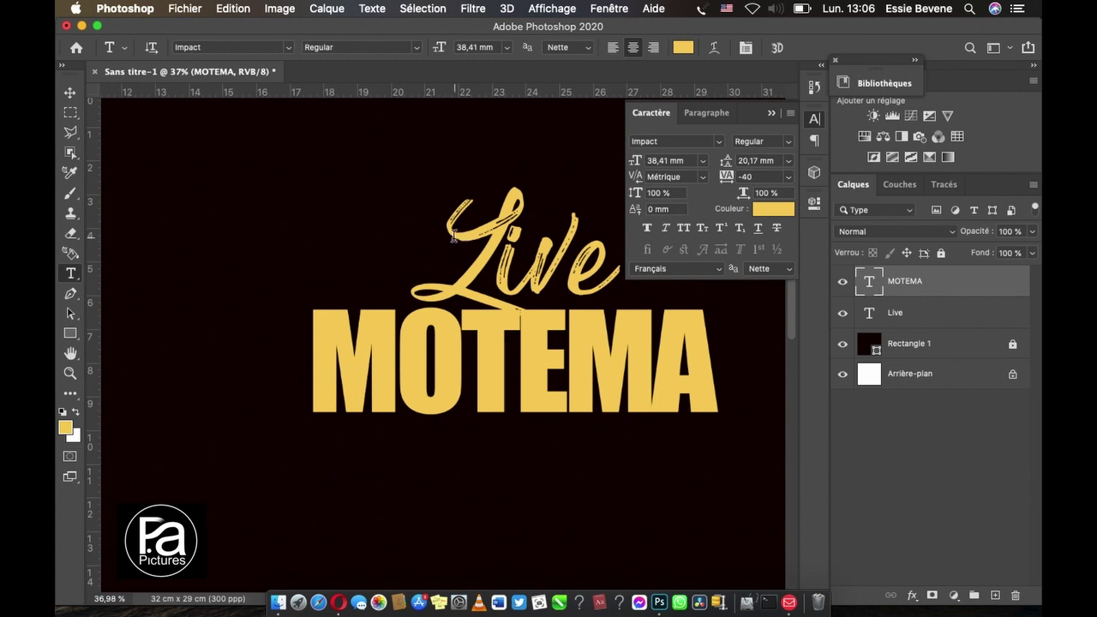
# Step: Recolour the Live text white (ffffff) and commit the edit
pyautogui.doubleClick(453, 236)
pyautogui.click(682, 47)
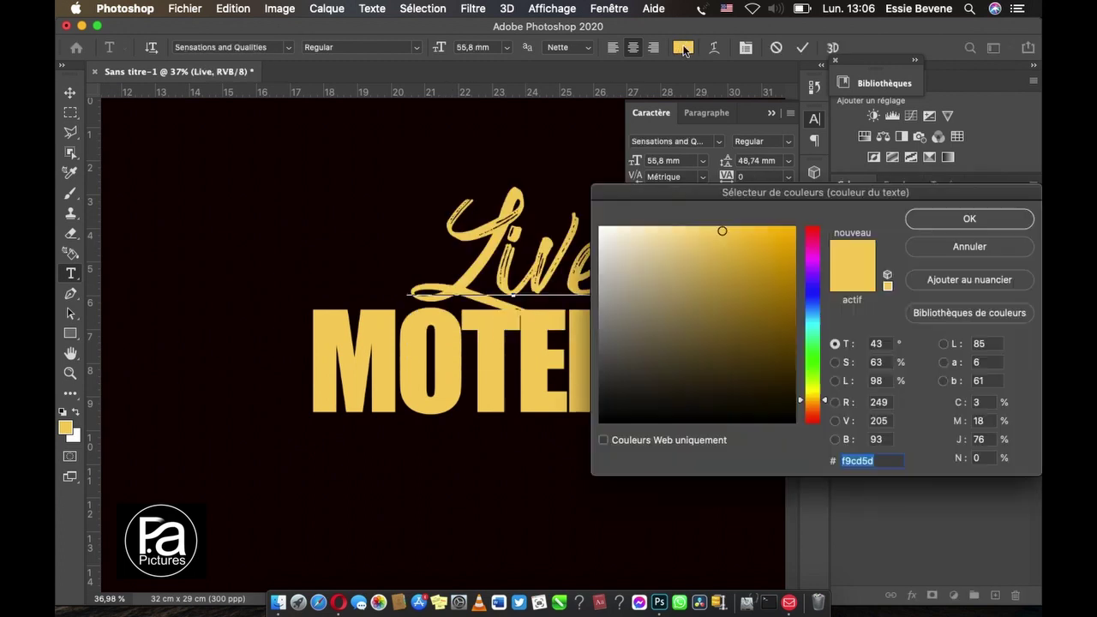
pyautogui.moveTo(643, 250); pyautogui.dragTo(569, 203)
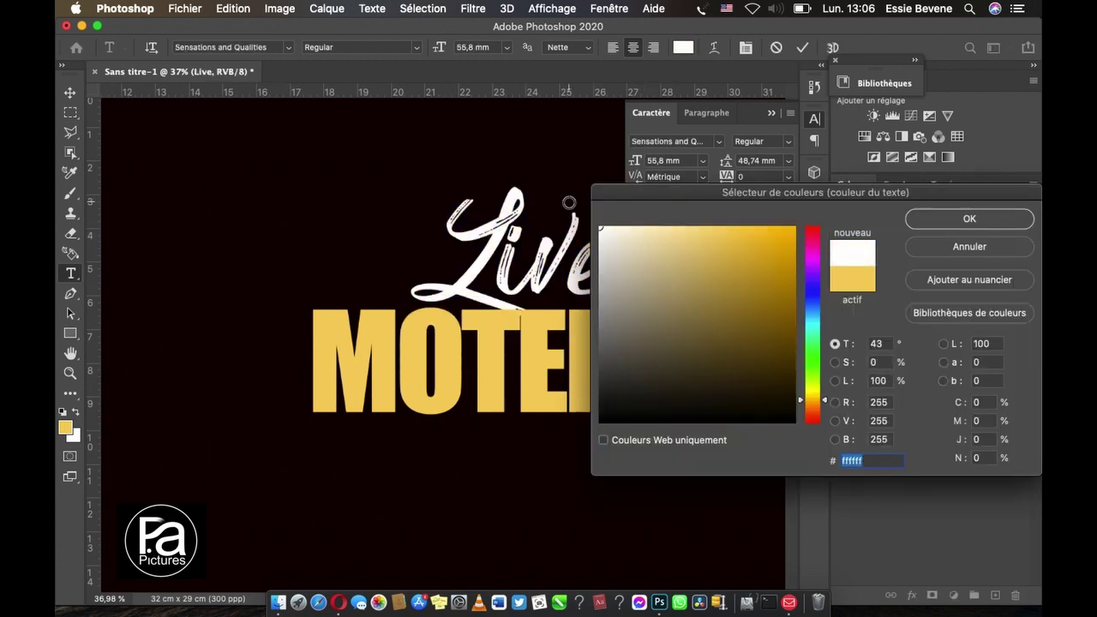
pyautogui.click(939, 221)
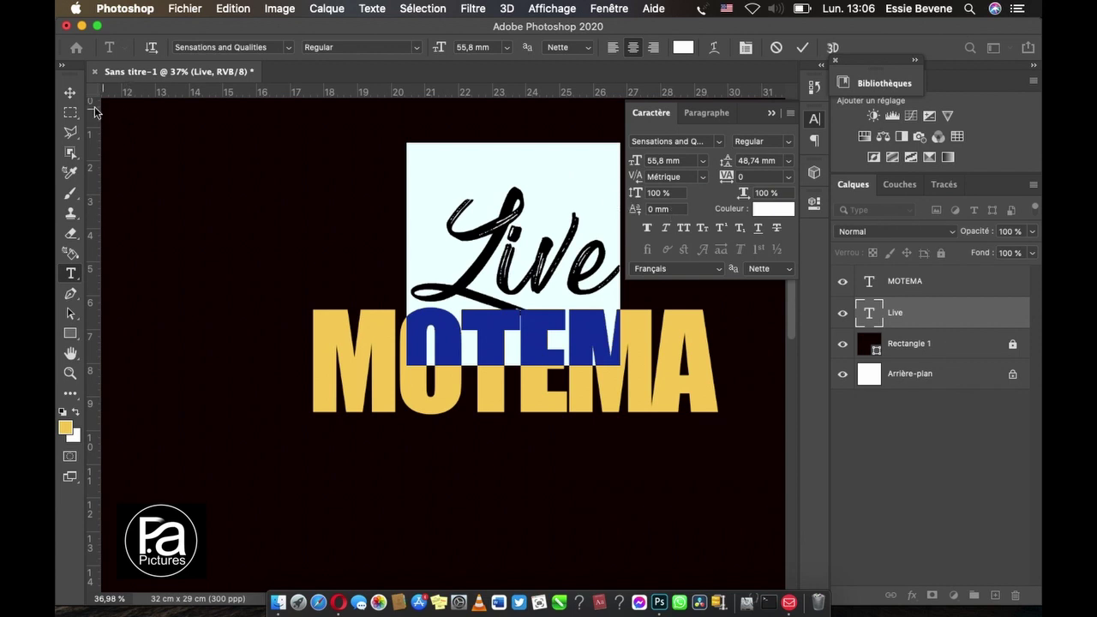
pyautogui.click(71, 92)
# Step: Switch between the MOTEMA and Live layers, ending with Live selected
pyautogui.click(240, 230)
pyautogui.click(476, 325)
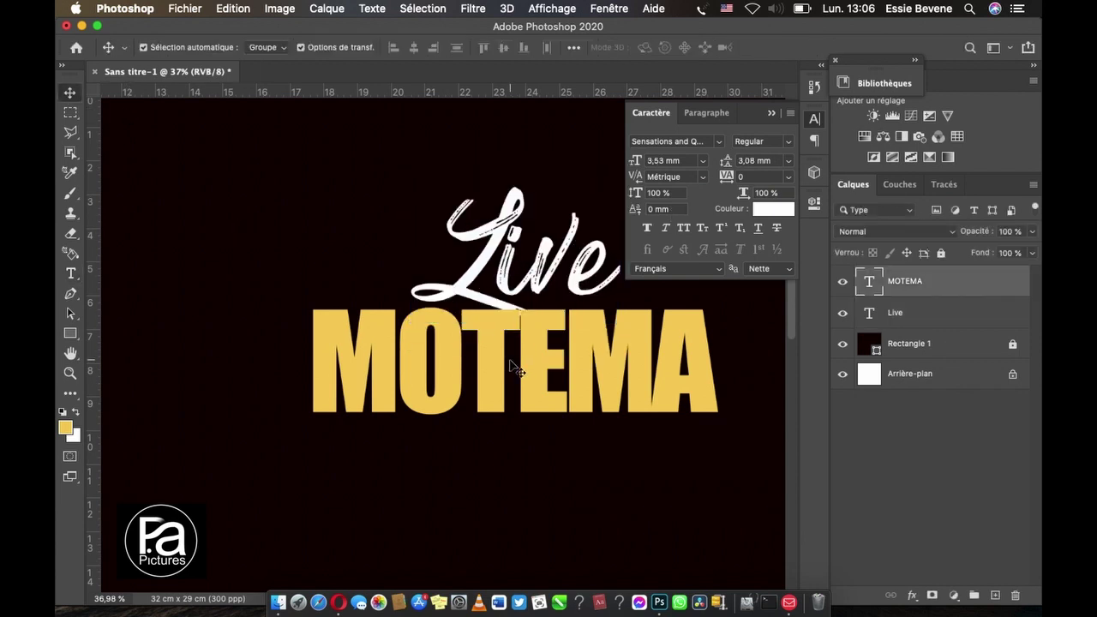
pyautogui.click(495, 266)
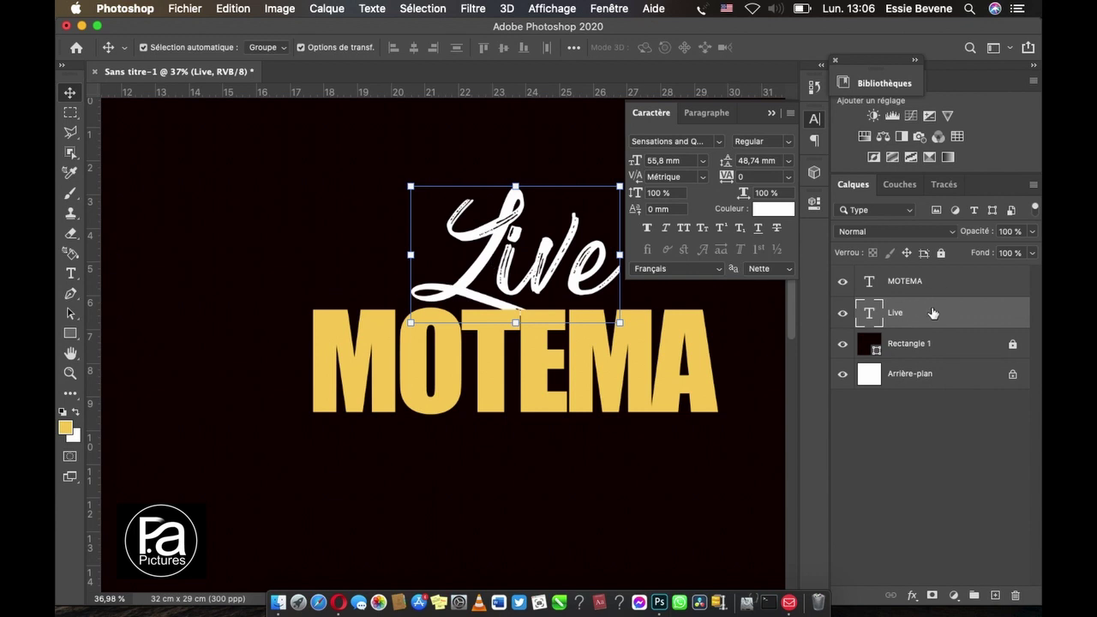
pyautogui.click(933, 288)
pyautogui.click(939, 310)
# Step: Move the Live layer above MOTEMA and drag Live down over MOTEMA's top edge
pyautogui.doubleClick(942, 307)
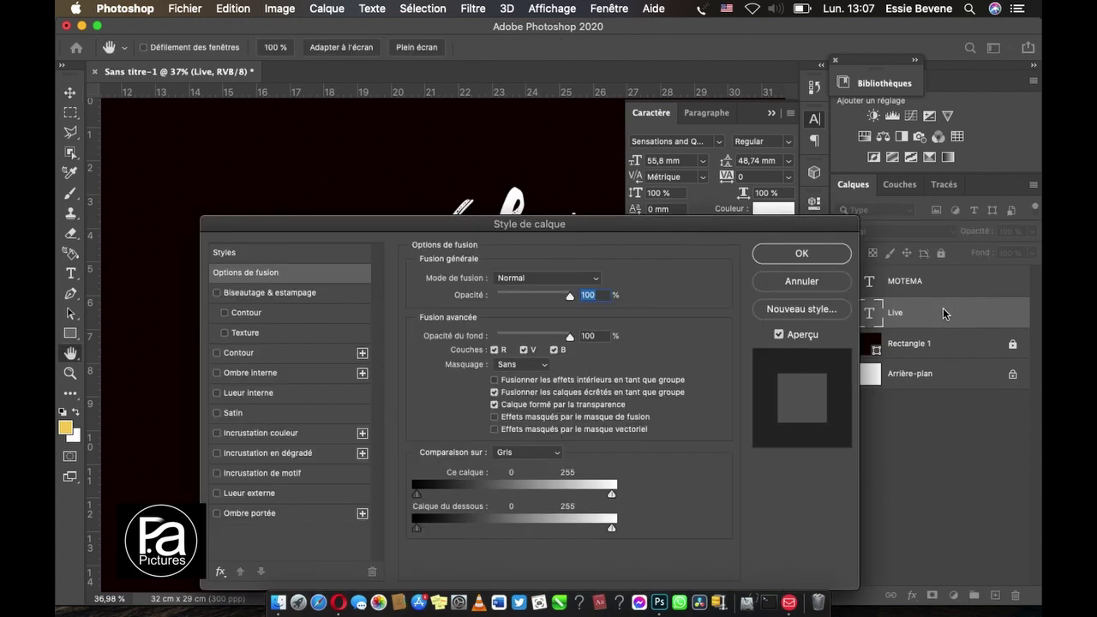
pyautogui.click(842, 256)
pyautogui.moveTo(936, 314); pyautogui.dragTo(934, 286)
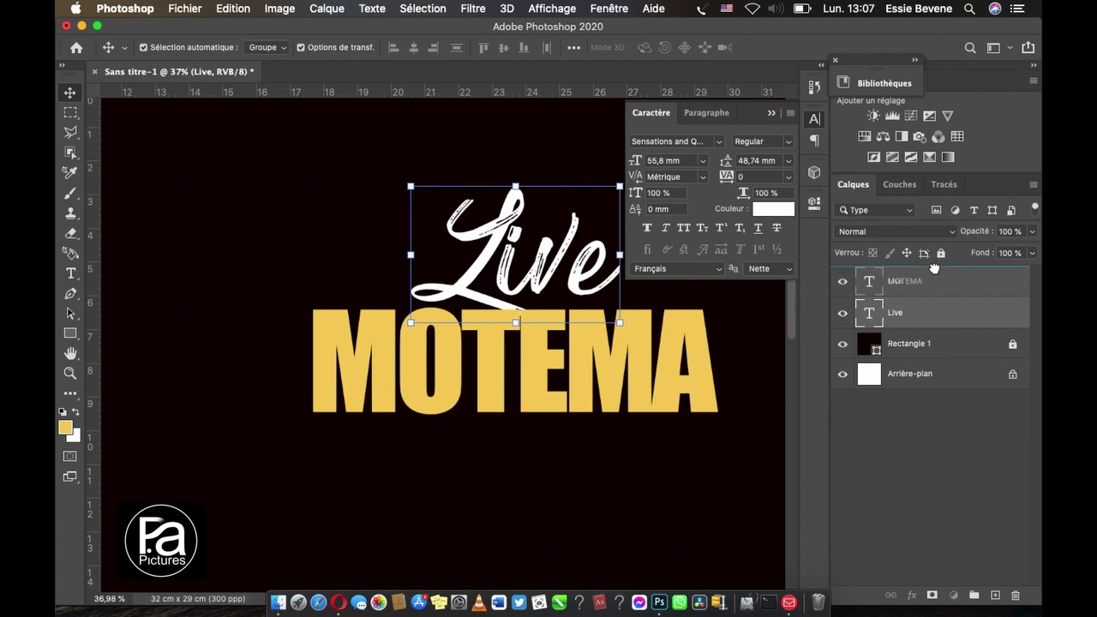
pyautogui.moveTo(934, 285); pyautogui.dragTo(935, 272)
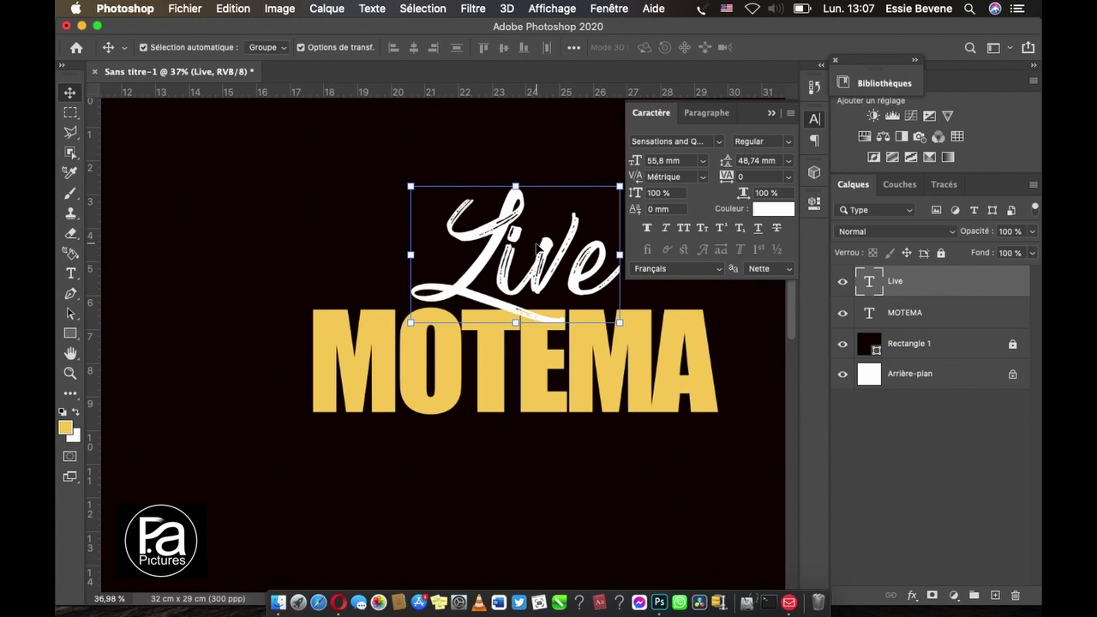
pyautogui.moveTo(505, 245)
pyautogui.mouseDown()
pyautogui.moveTo(509, 257)
pyautogui.moveTo(514, 248)
pyautogui.mouseUp()
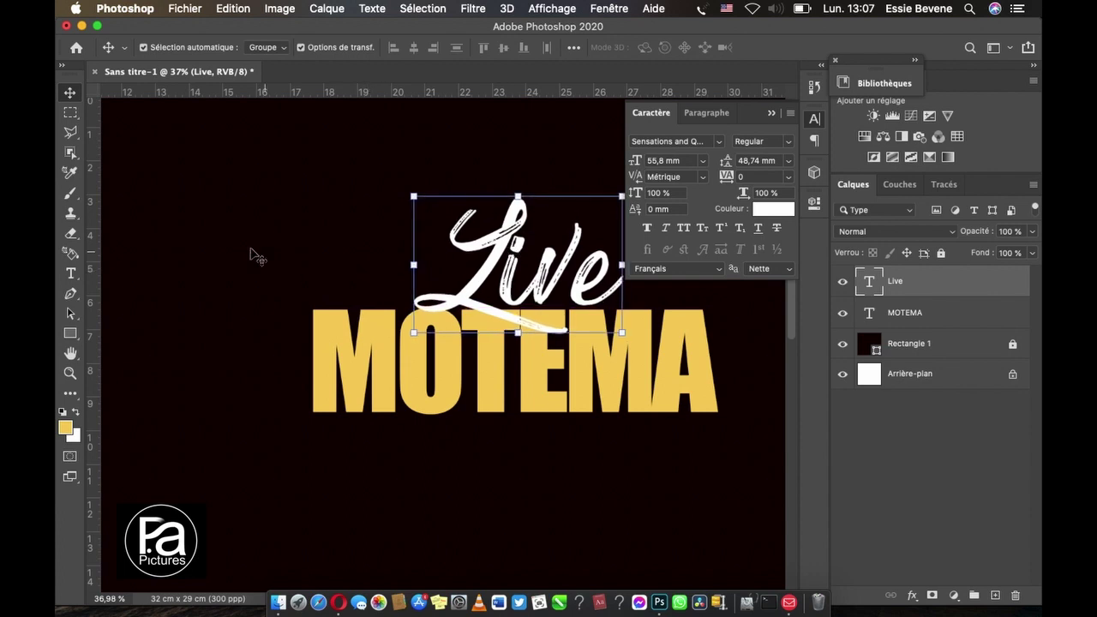
pyautogui.click(223, 228)
# Step: Add a stroke effect to Live, sampling the dark maroon #130000 background as its colour
pyautogui.click(495, 240)
pyautogui.click(911, 596)
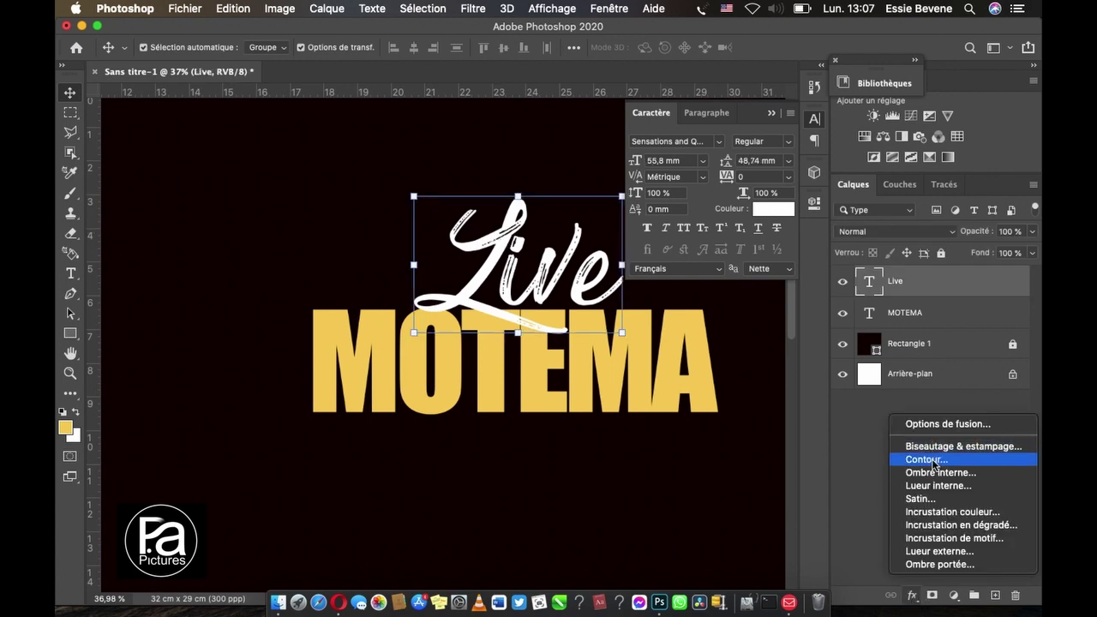
pyautogui.click(932, 461)
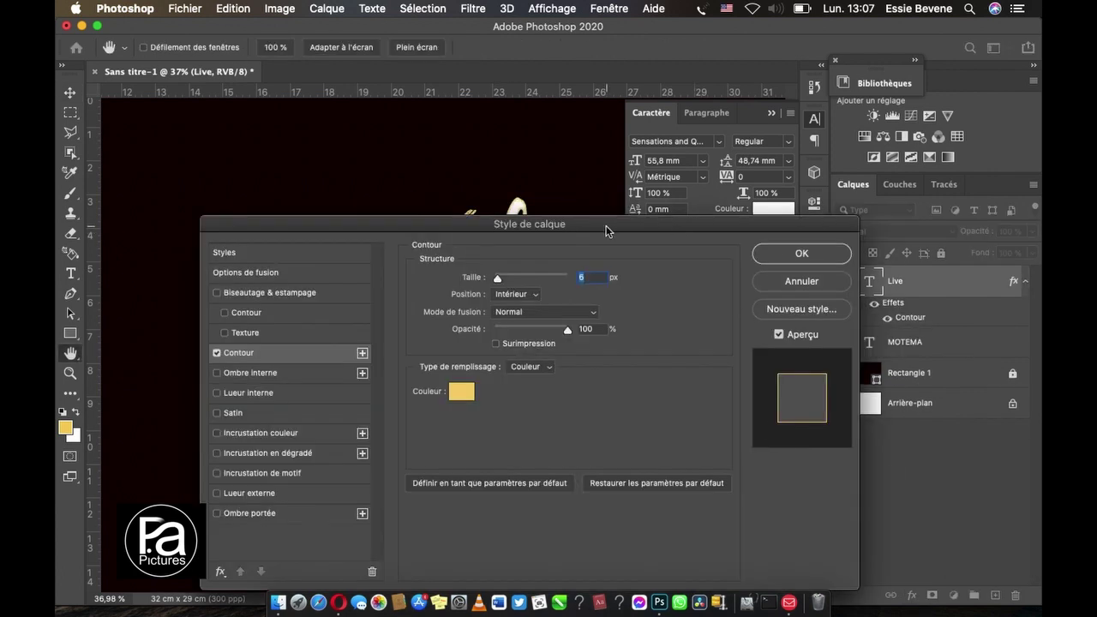
pyautogui.moveTo(609, 231); pyautogui.dragTo(793, 236)
pyautogui.click(642, 401)
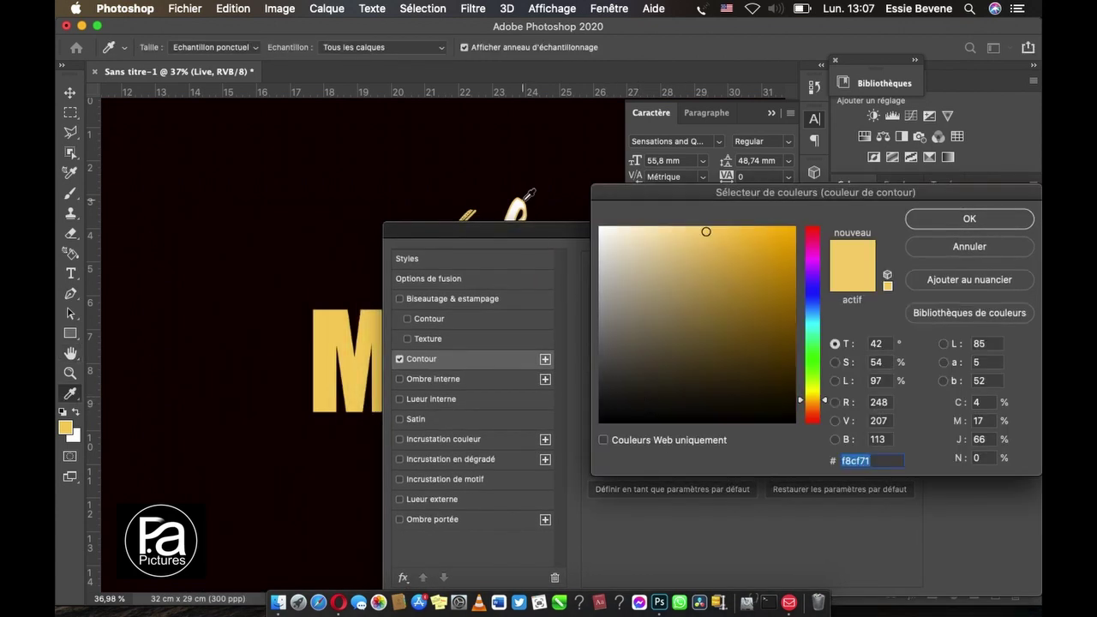
pyautogui.click(531, 190)
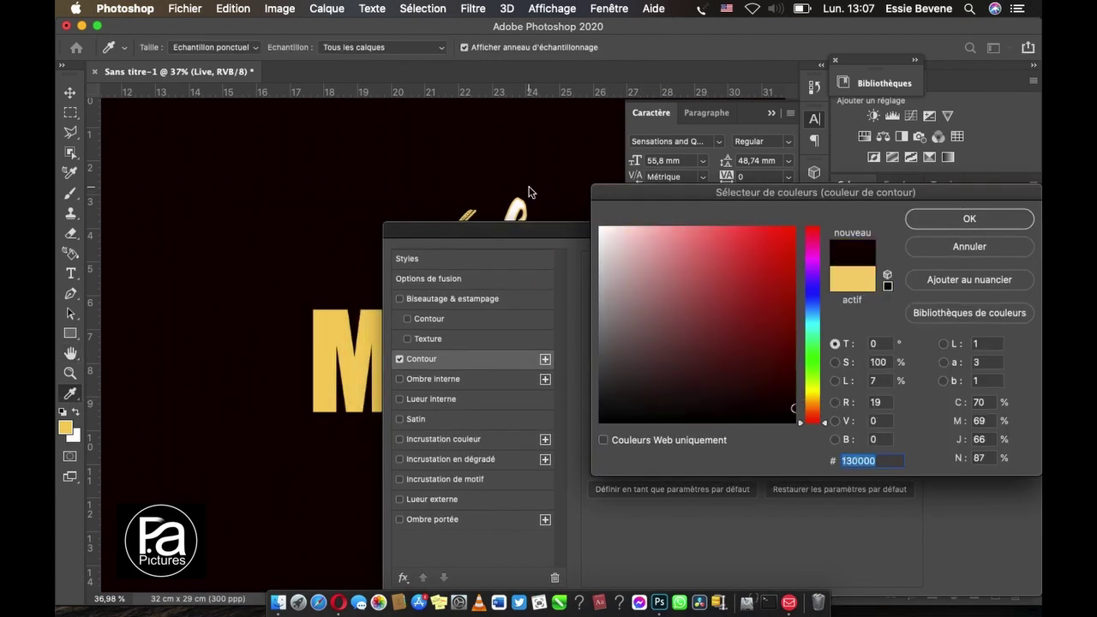
pyautogui.click(956, 224)
# Step: Set the stroke to Outside at 11 px, apply it, and collapse the character panel
pyautogui.moveTo(751, 233); pyautogui.dragTo(718, 349)
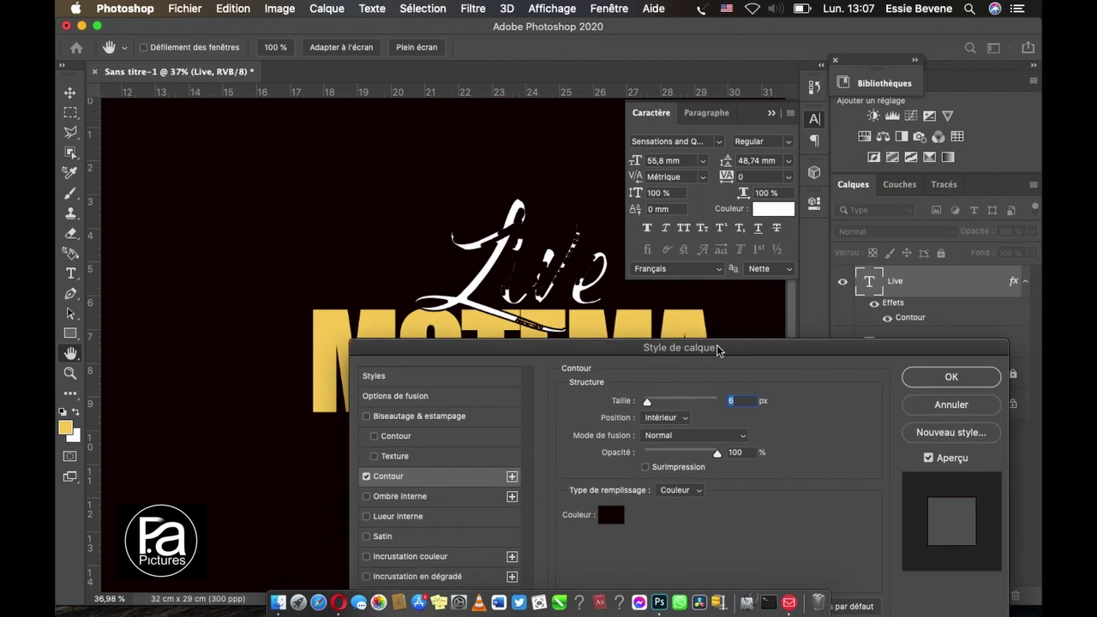
pyautogui.click(681, 421)
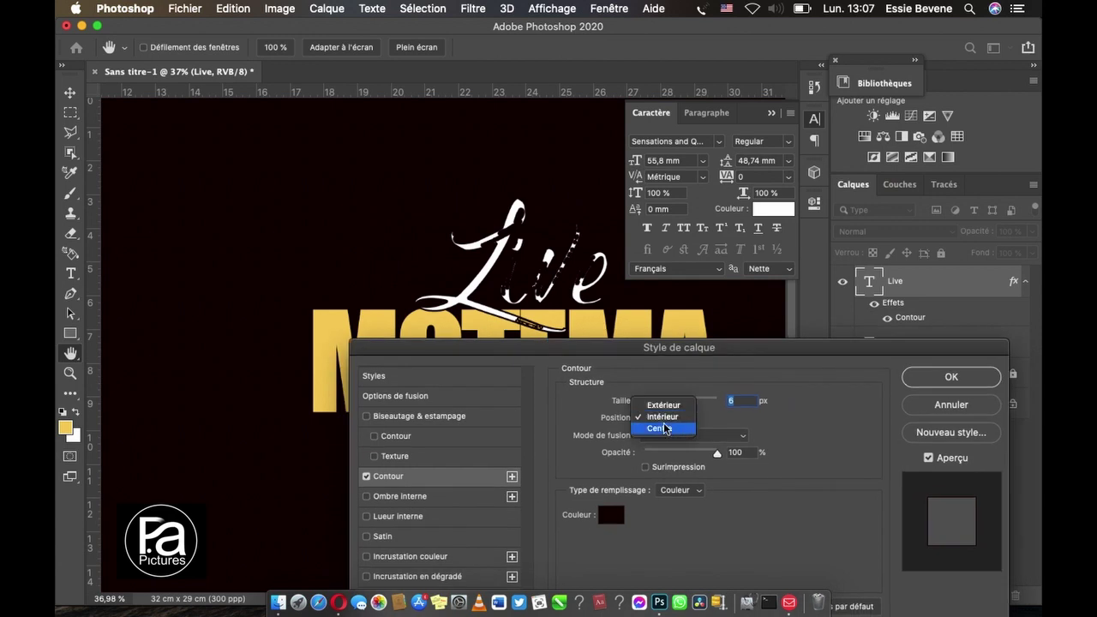
pyautogui.click(667, 406)
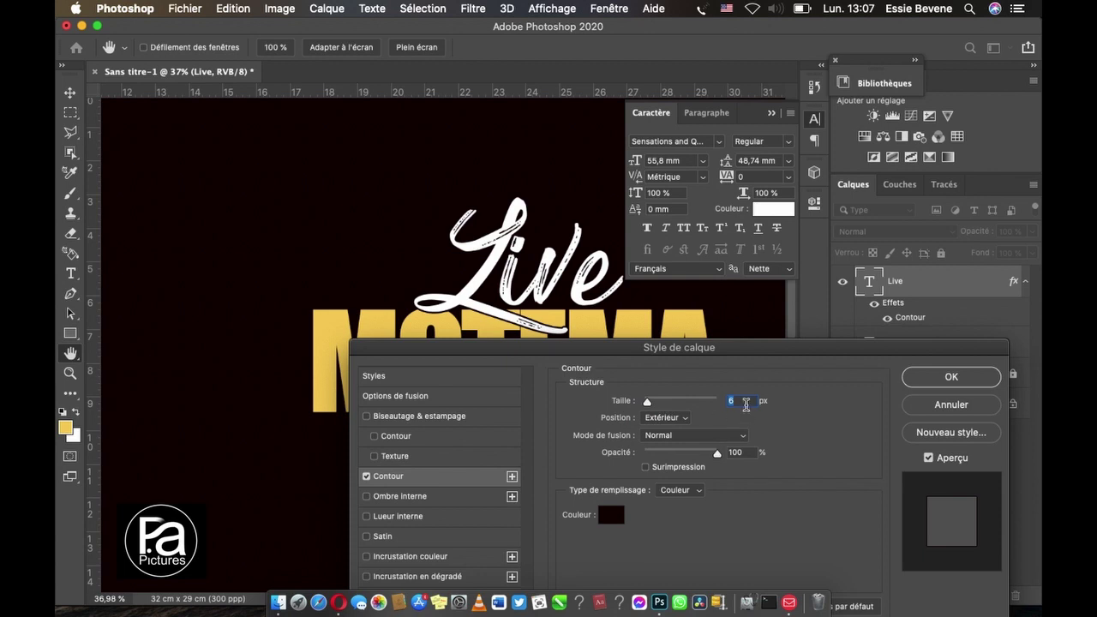
pyautogui.click(747, 401)
pyautogui.write('11')
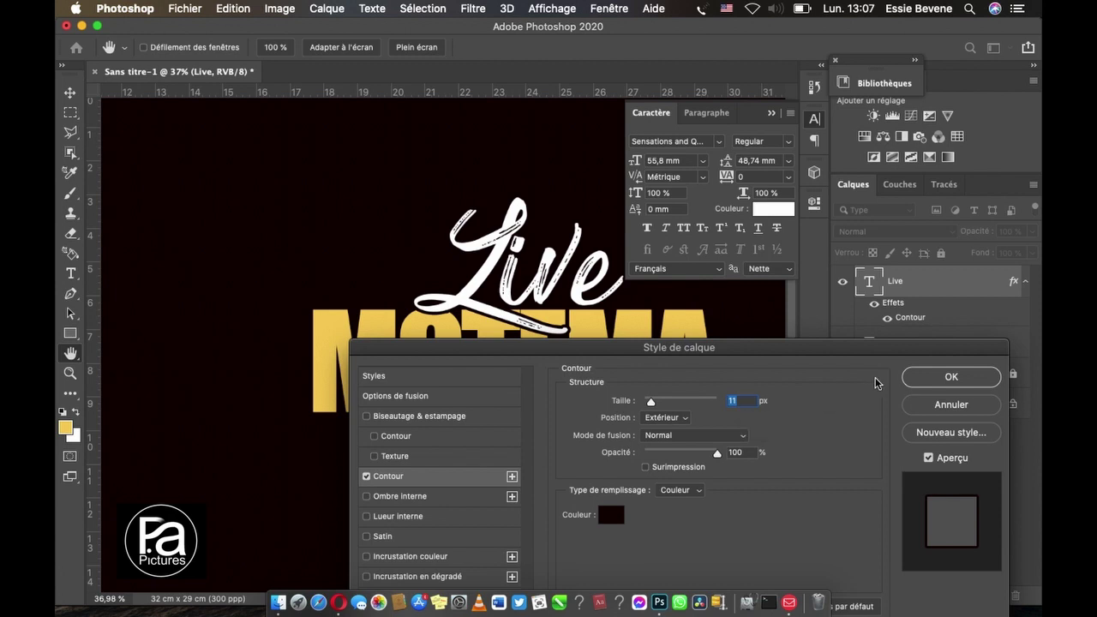
pyautogui.click(917, 386)
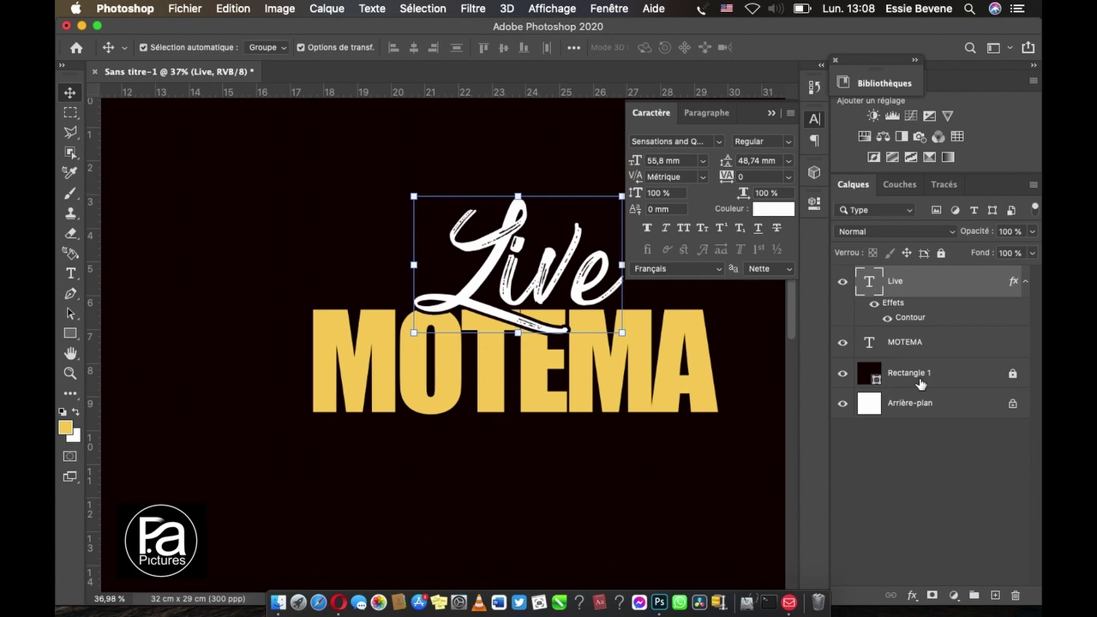
pyautogui.click(771, 115)
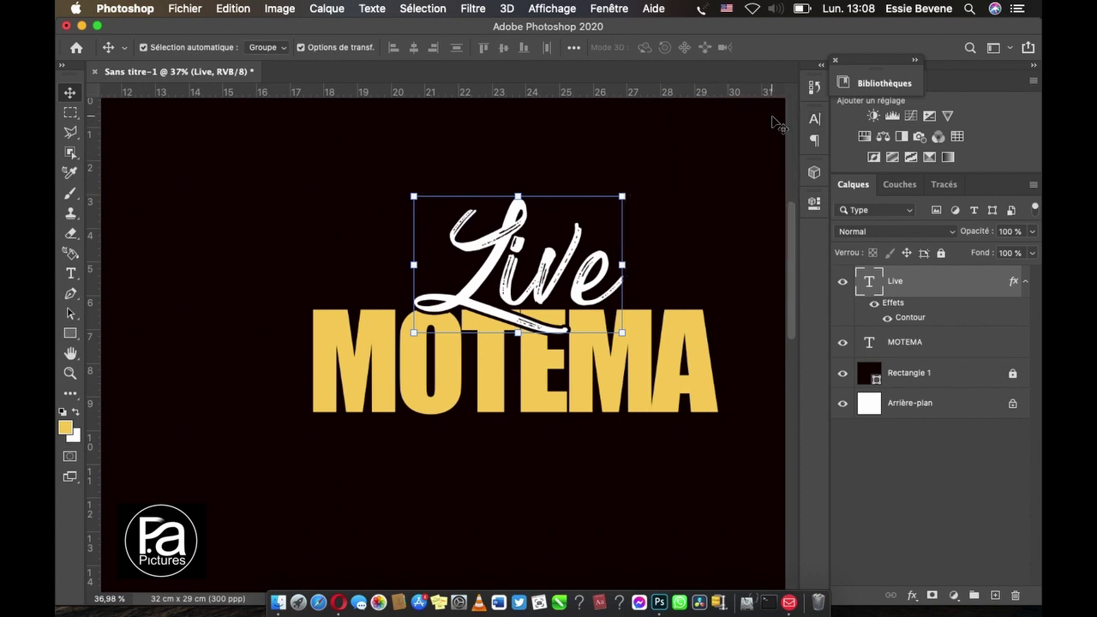
# Step: Type a new ELOBA text line below MOTEMA
pyautogui.click(676, 218)
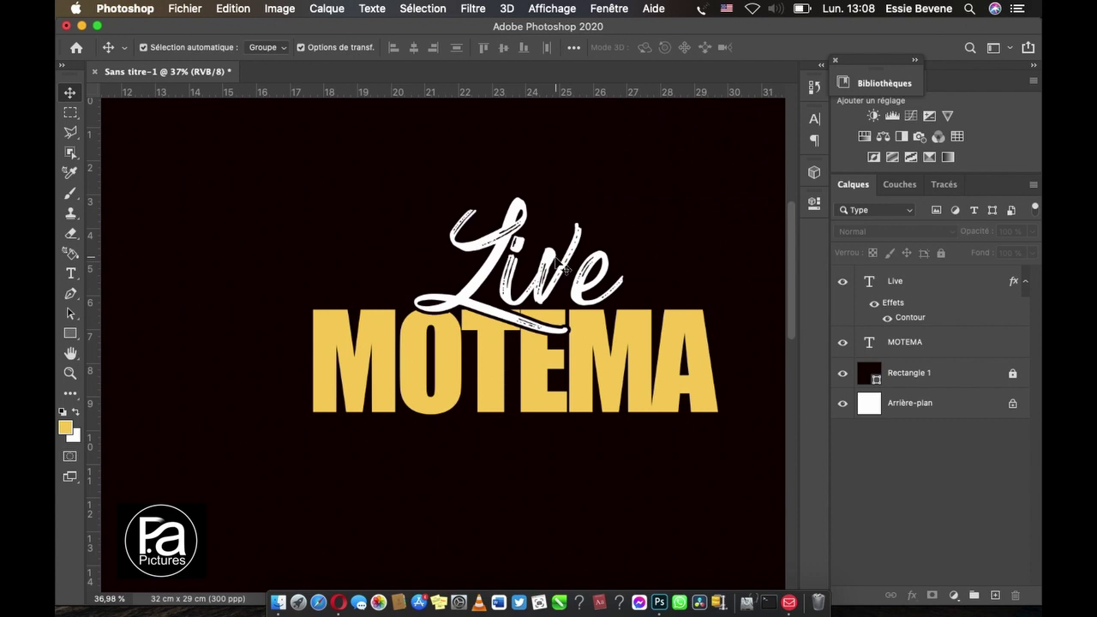
pyautogui.click(565, 398)
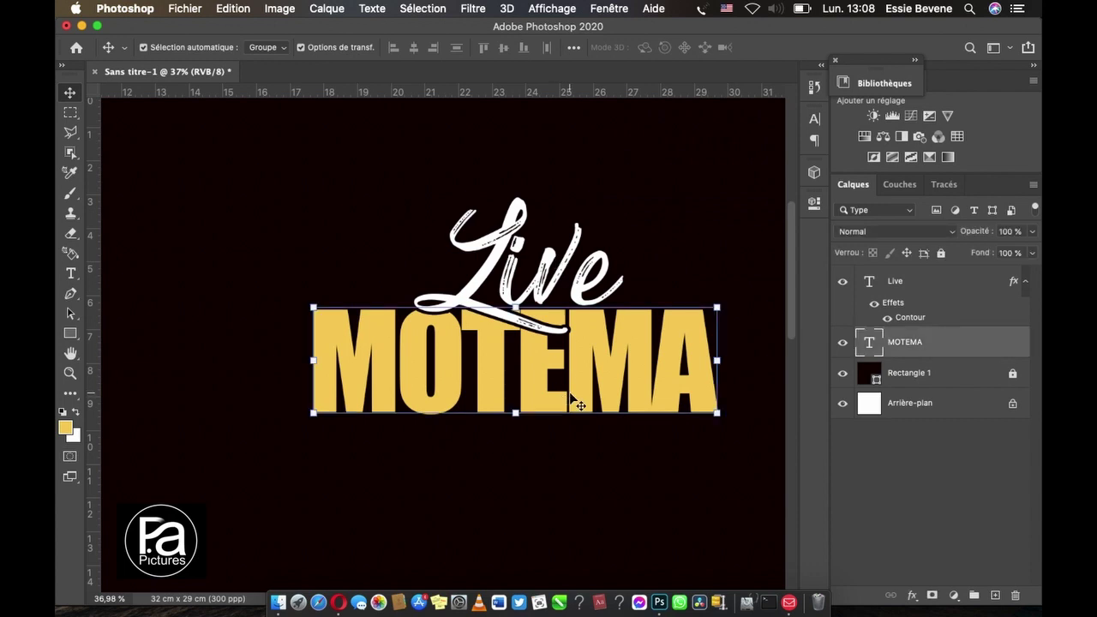
pyautogui.click(287, 450)
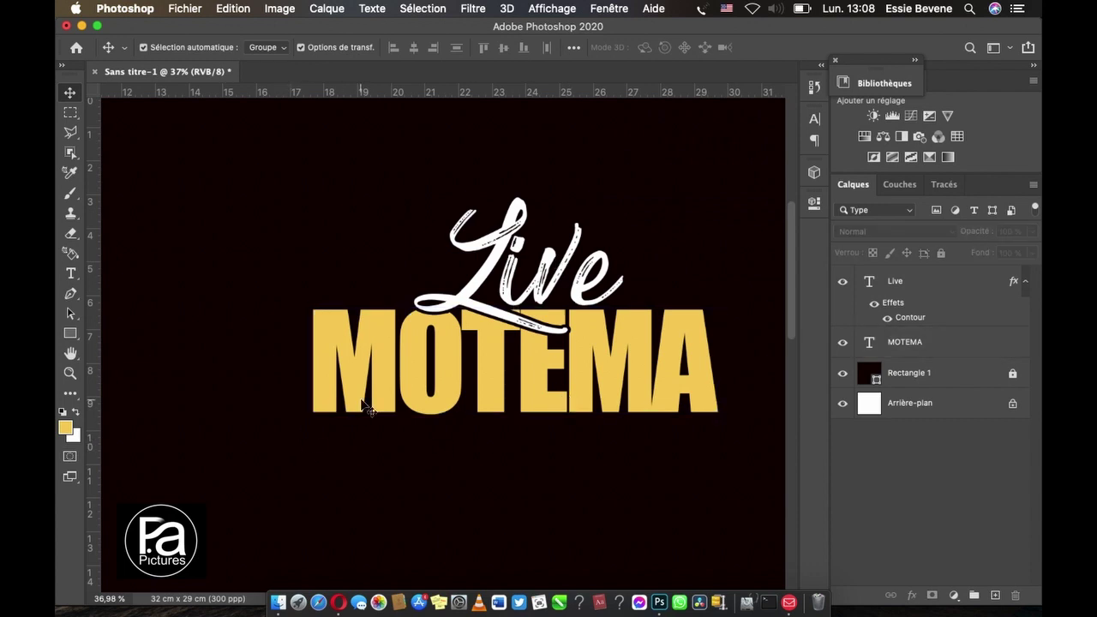
pyautogui.click(70, 273)
pyautogui.click(332, 500)
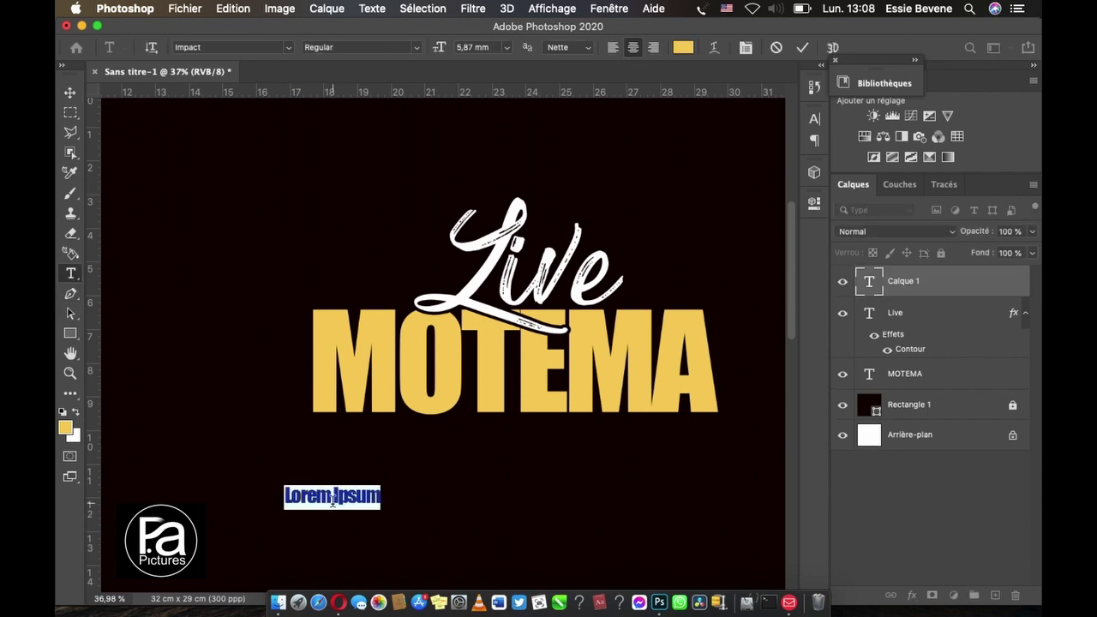
pyautogui.write('ELO')
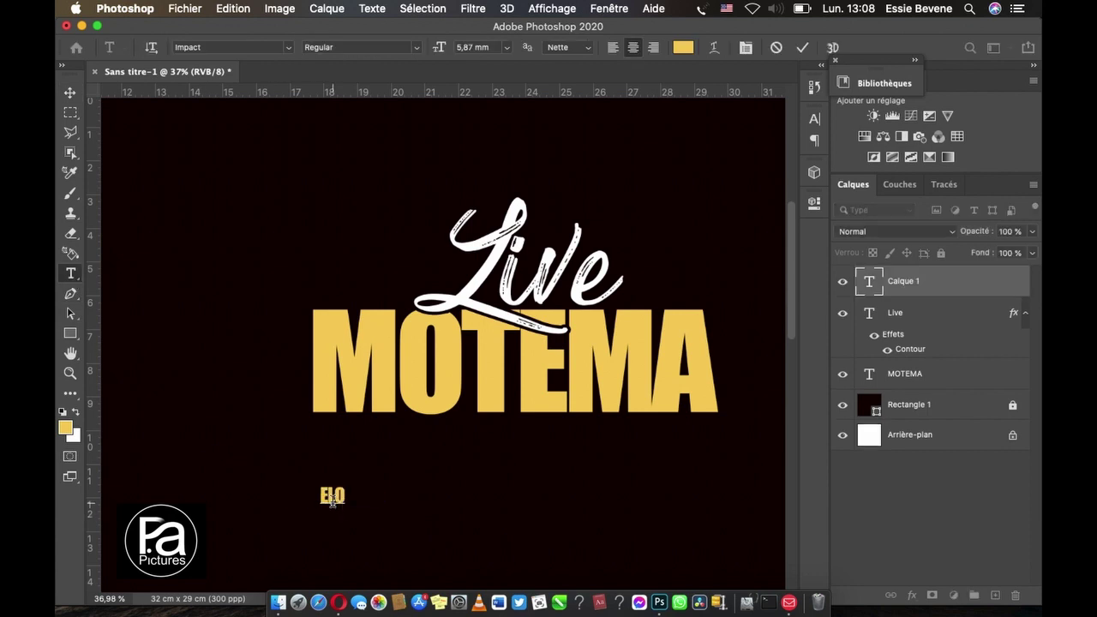
pyautogui.write('BA')
# Step: Enlarge ELOBA to 56,71 mm in the Character panel
pyautogui.click(802, 47)
pyautogui.click(745, 48)
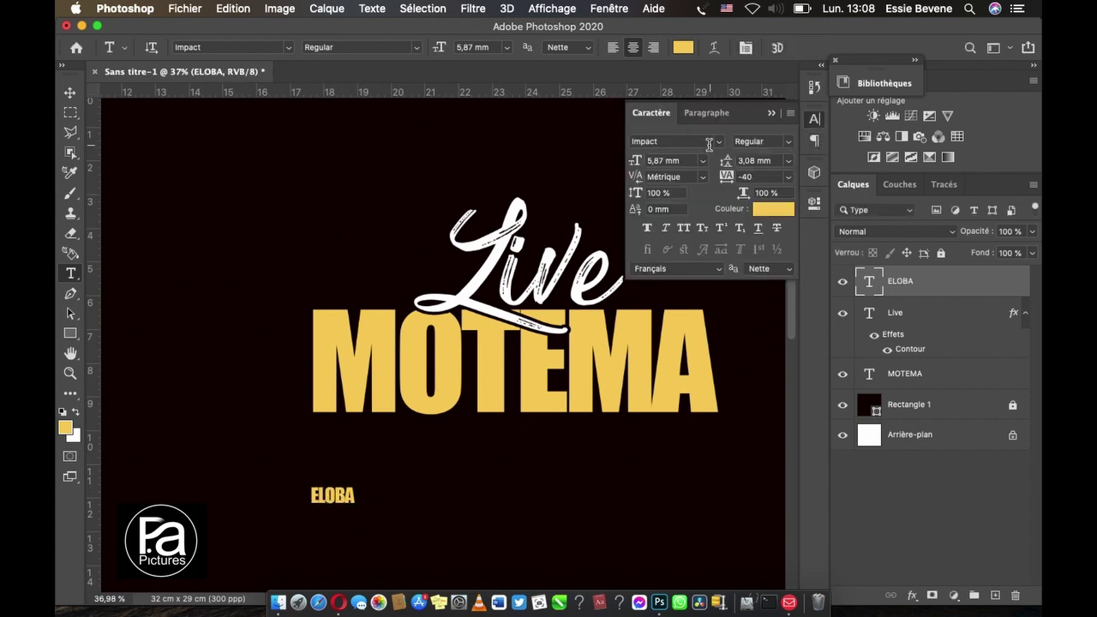
pyautogui.click(635, 162)
pyautogui.write('5')
pyautogui.press('Return')
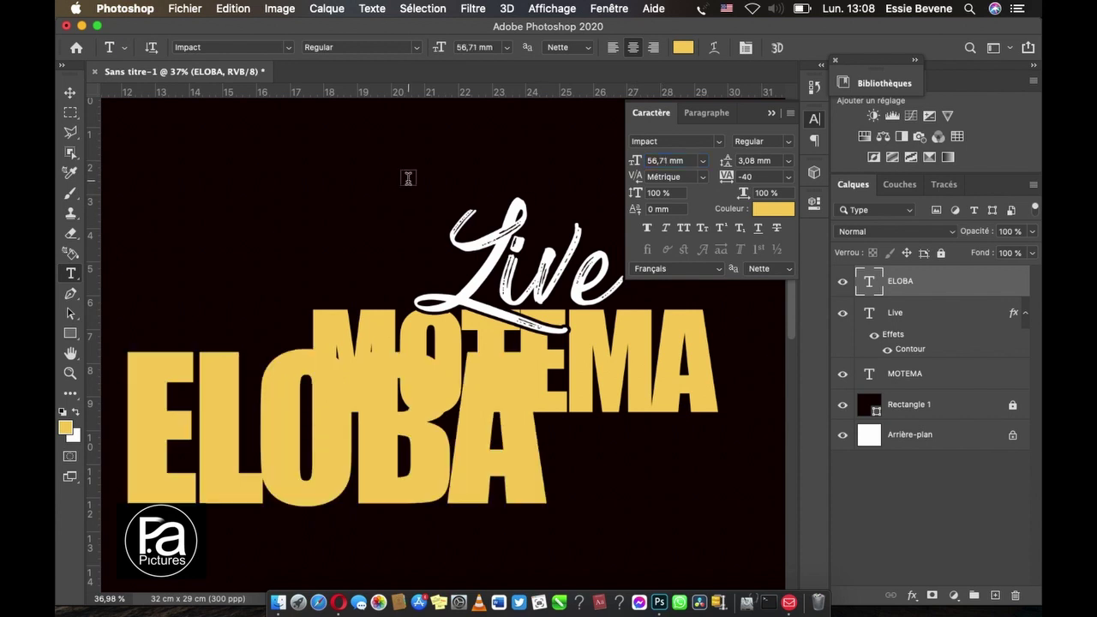
# Step: Place ELOBA directly under MOTEMA and nudge it into alignment
pyautogui.scroll(-3, 399, 180)
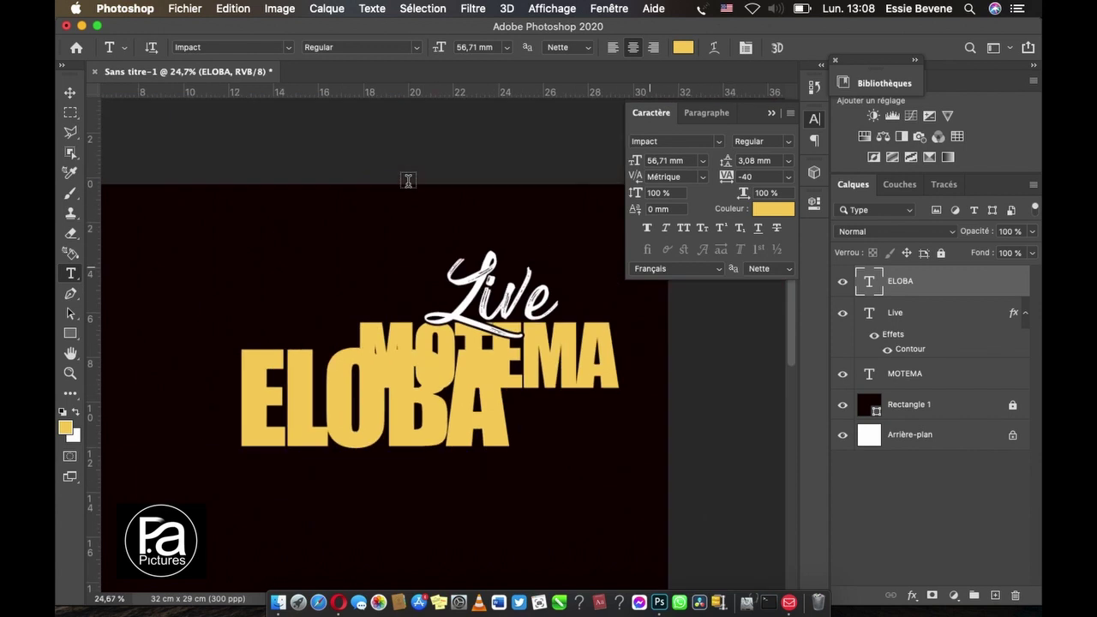
pyautogui.click(71, 93)
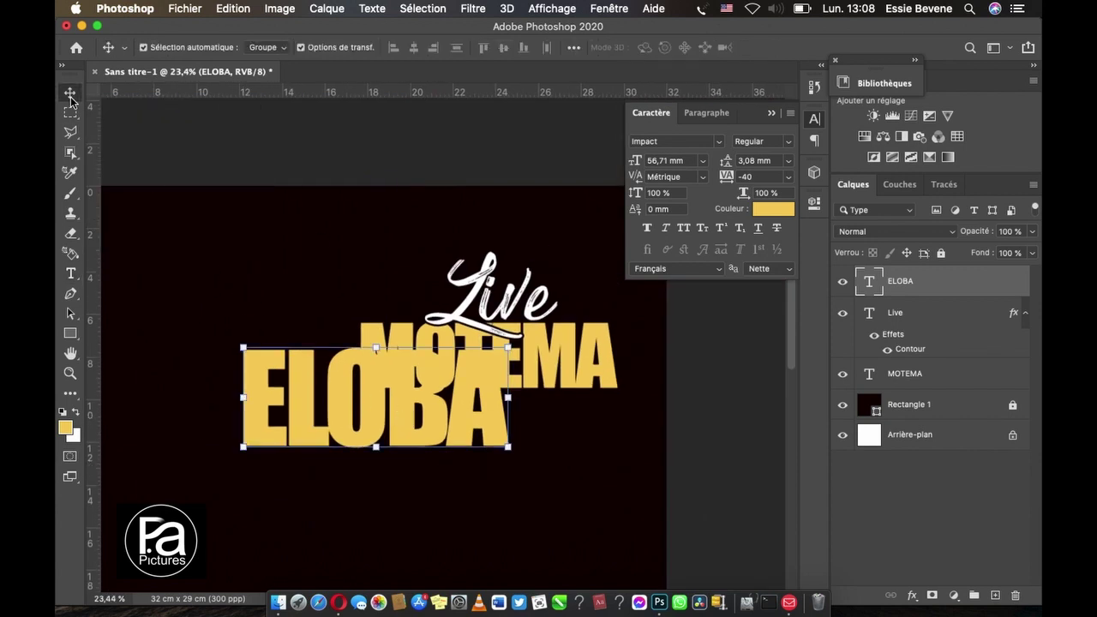
pyautogui.moveTo(463, 434)
pyautogui.mouseDown()
pyautogui.moveTo(509, 482)
pyautogui.moveTo(519, 462)
pyautogui.mouseUp()
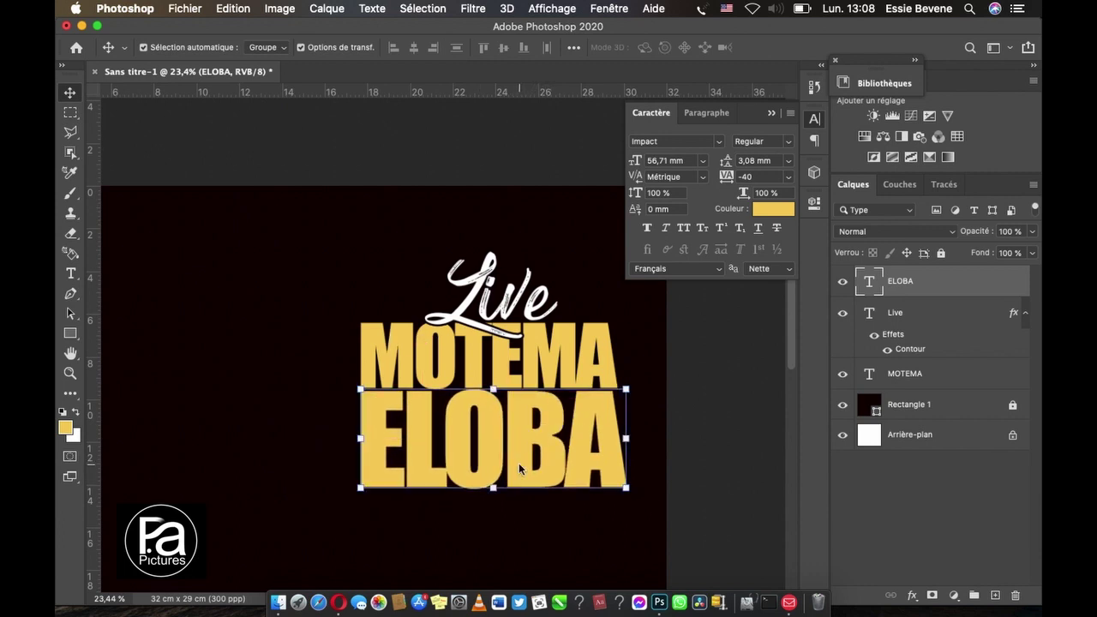
pyautogui.click(615, 533)
pyautogui.click(542, 424)
pyautogui.click(583, 257)
pyautogui.click(585, 369)
pyautogui.click(553, 455)
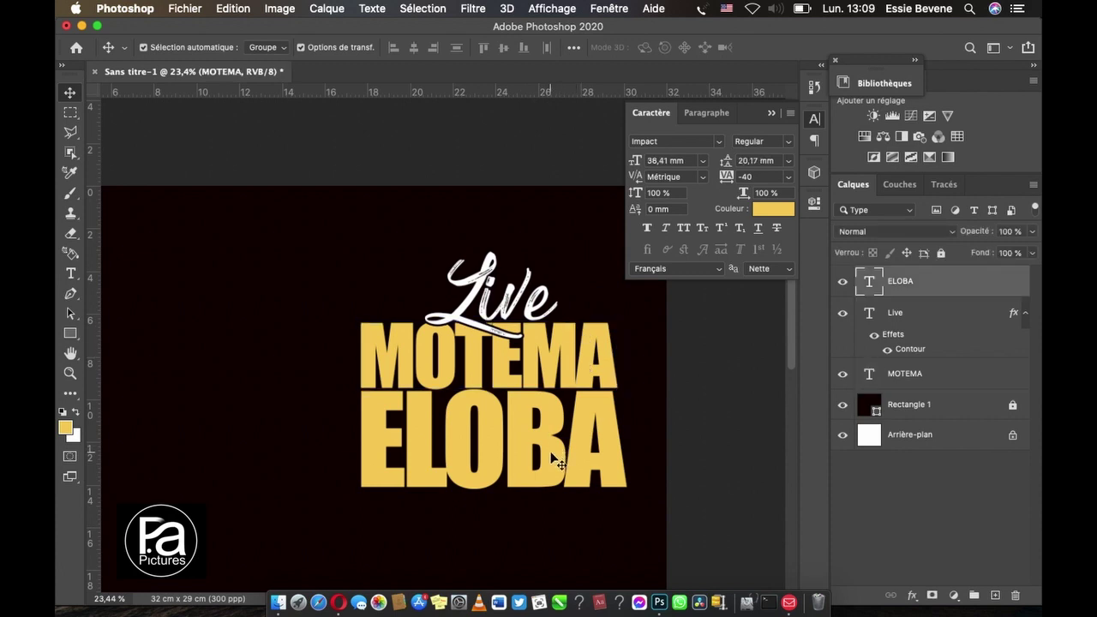
pyautogui.hotkey('shift', 'Left')
pyautogui.hotkey('shift', 'Left')
pyautogui.hotkey('shift', 'Left')
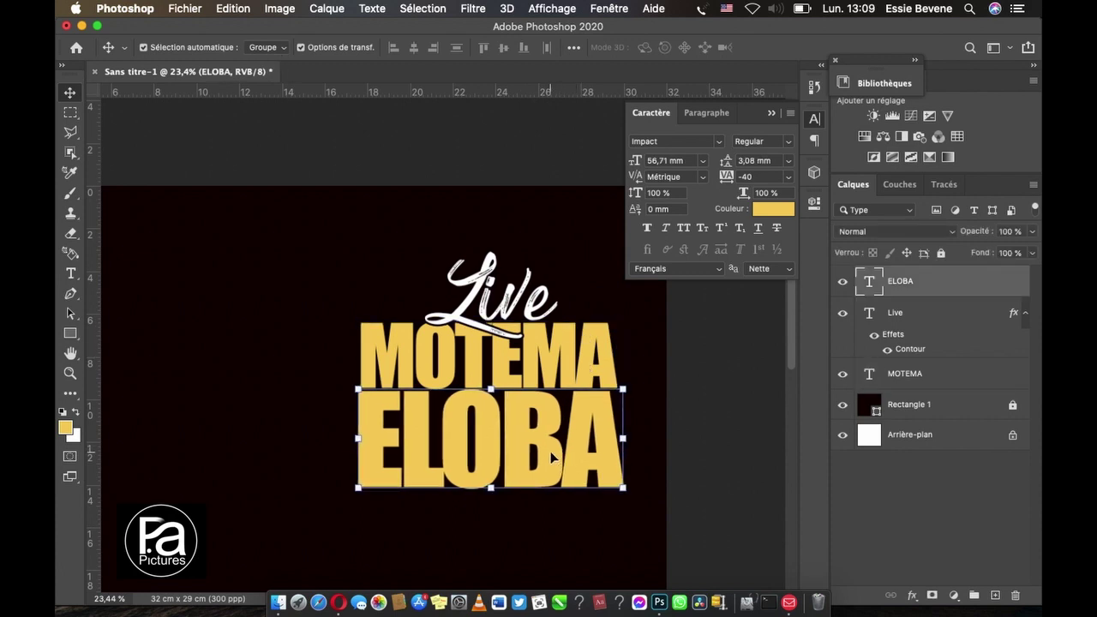
pyautogui.hotkey('shift', 'Right')
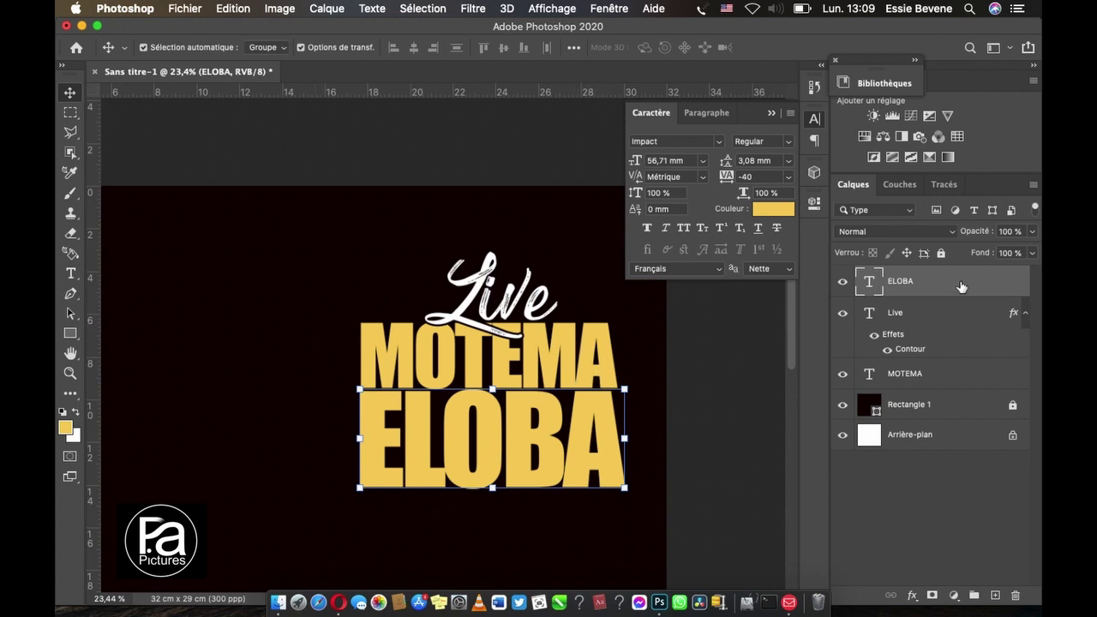
# Step: Move the ELOBA layer below MOTEMA in the stack and collapse the character panel
pyautogui.moveTo(957, 286); pyautogui.dragTo(942, 397)
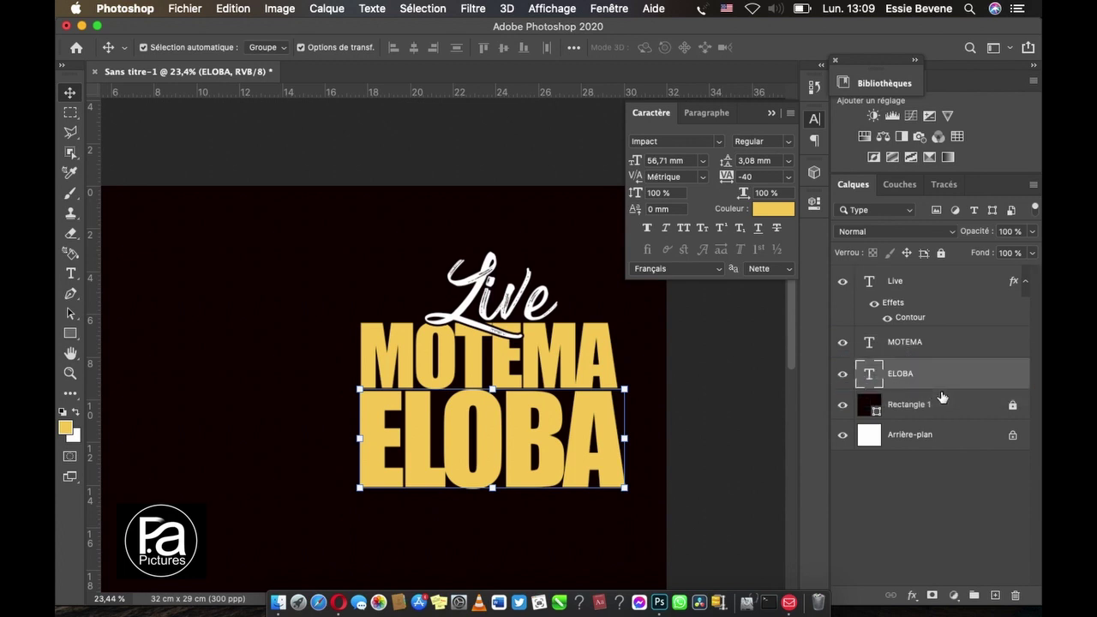
pyautogui.click(688, 428)
pyautogui.click(572, 366)
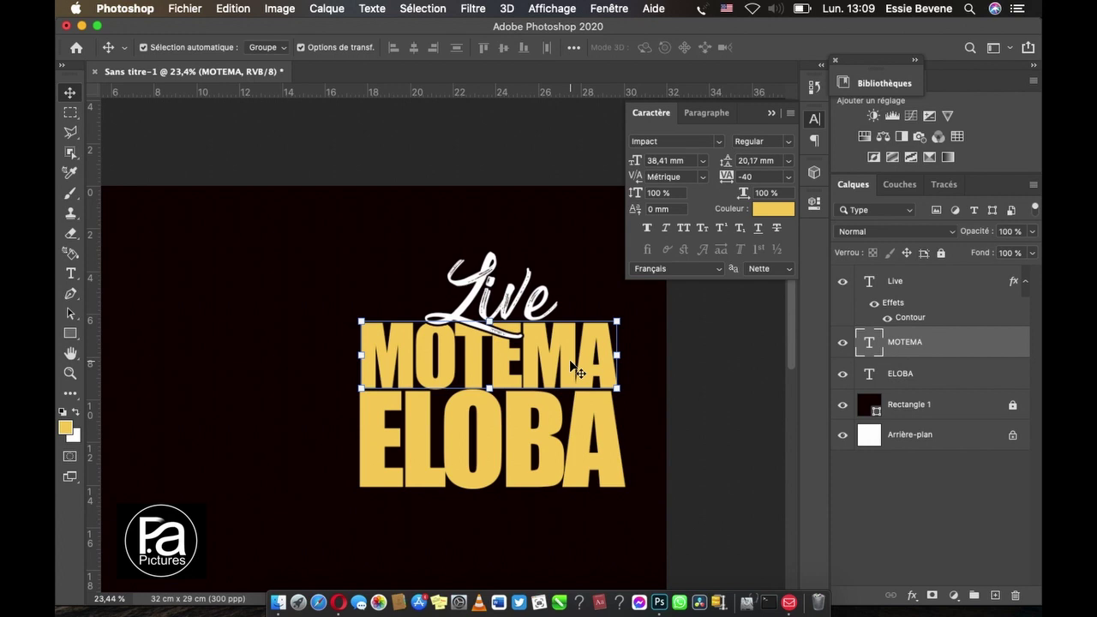
pyautogui.click(673, 391)
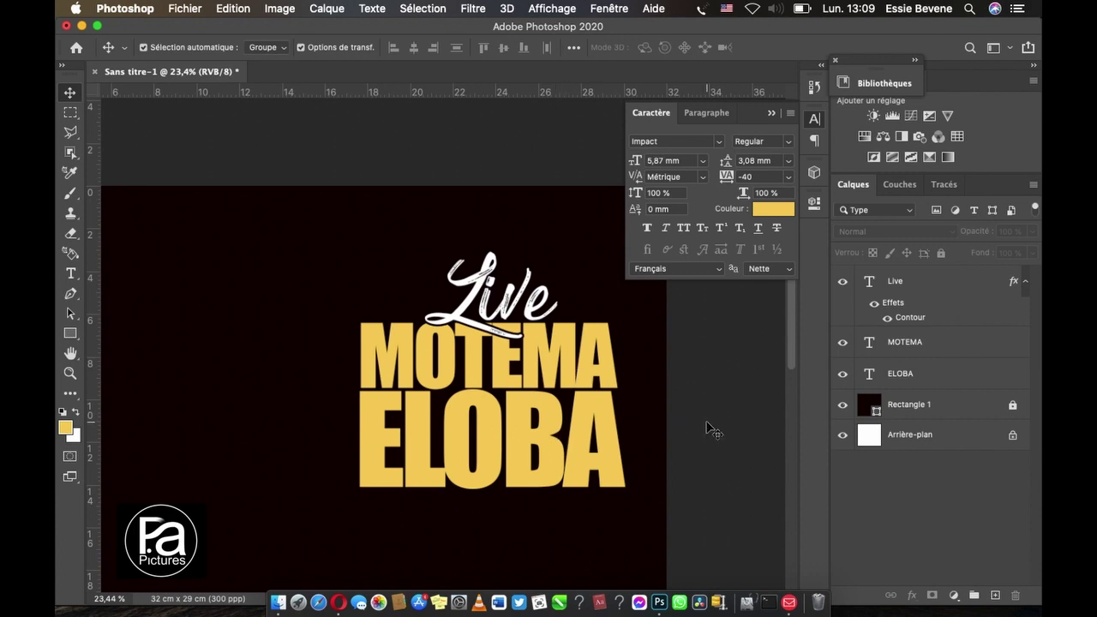
pyautogui.scroll(-2, 710, 428)
pyautogui.scroll(-3, 709, 428)
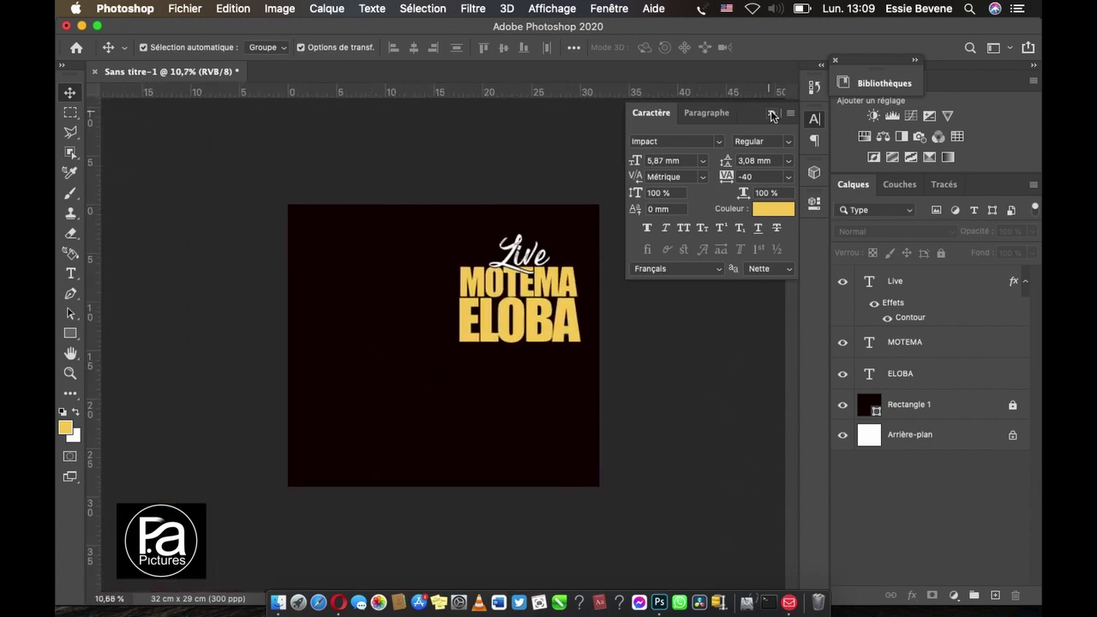
pyautogui.click(814, 119)
# Step: Select the three text layers together and shift the group slightly left
pyautogui.moveTo(595, 255); pyautogui.dragTo(464, 332)
pyautogui.click(619, 362)
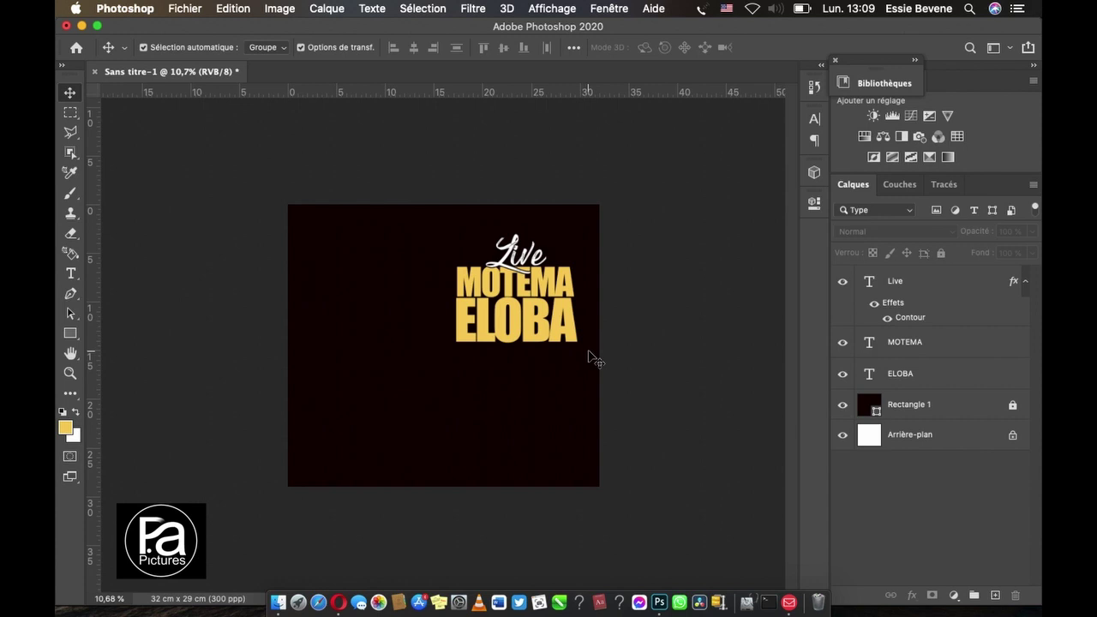
pyautogui.scroll(2, 591, 358)
pyautogui.scroll(1, 592, 358)
pyautogui.scroll(1, 591, 358)
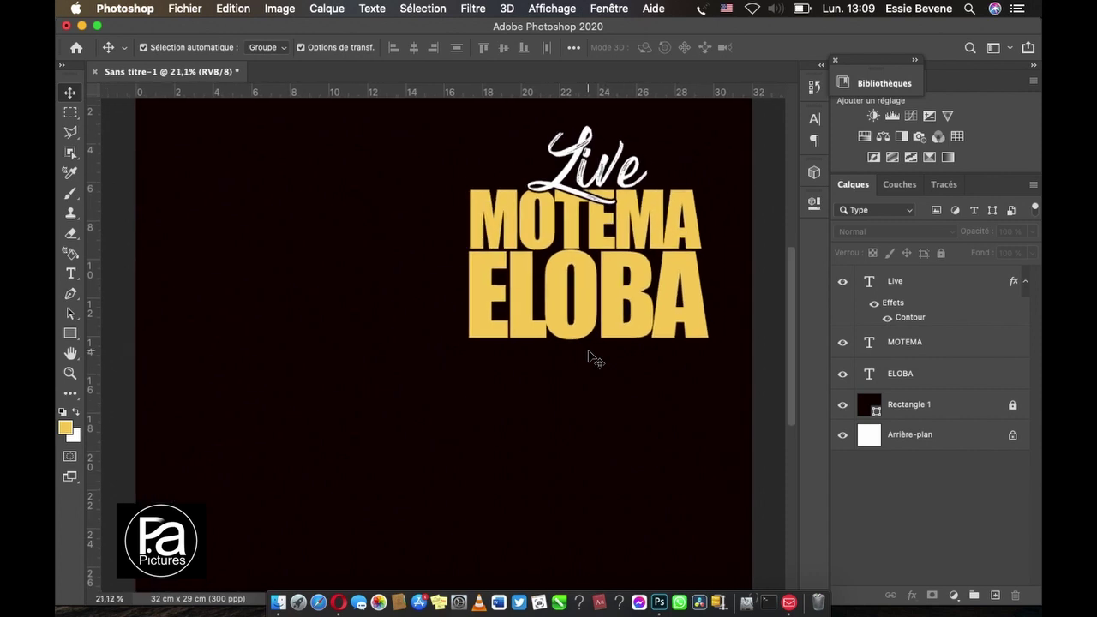
pyautogui.scroll(1, 591, 358)
pyautogui.click(551, 371)
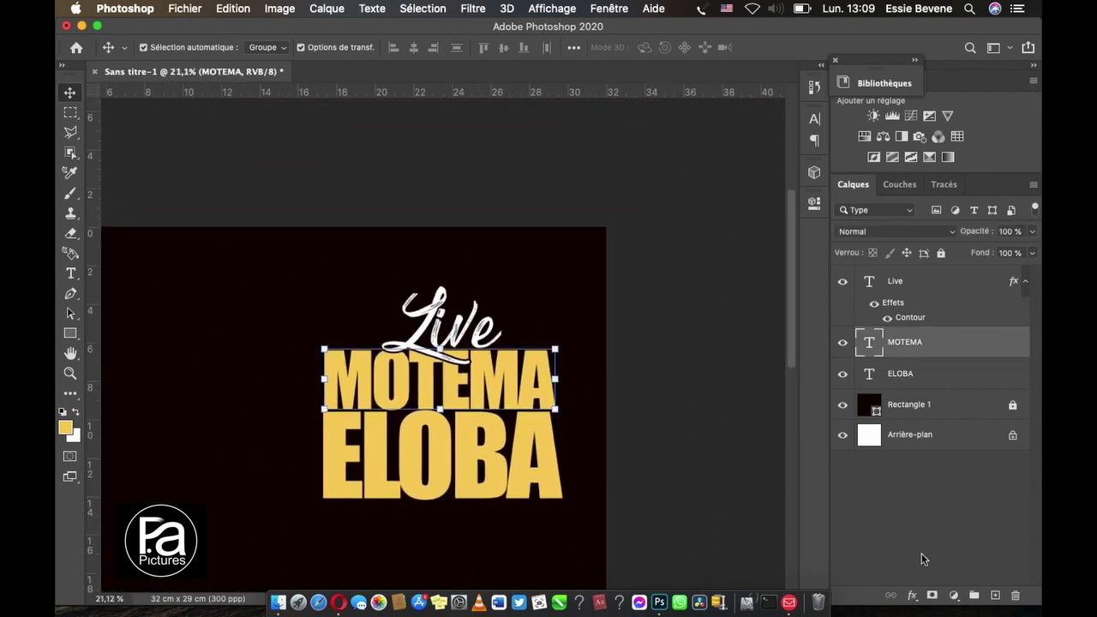
pyautogui.click(913, 595)
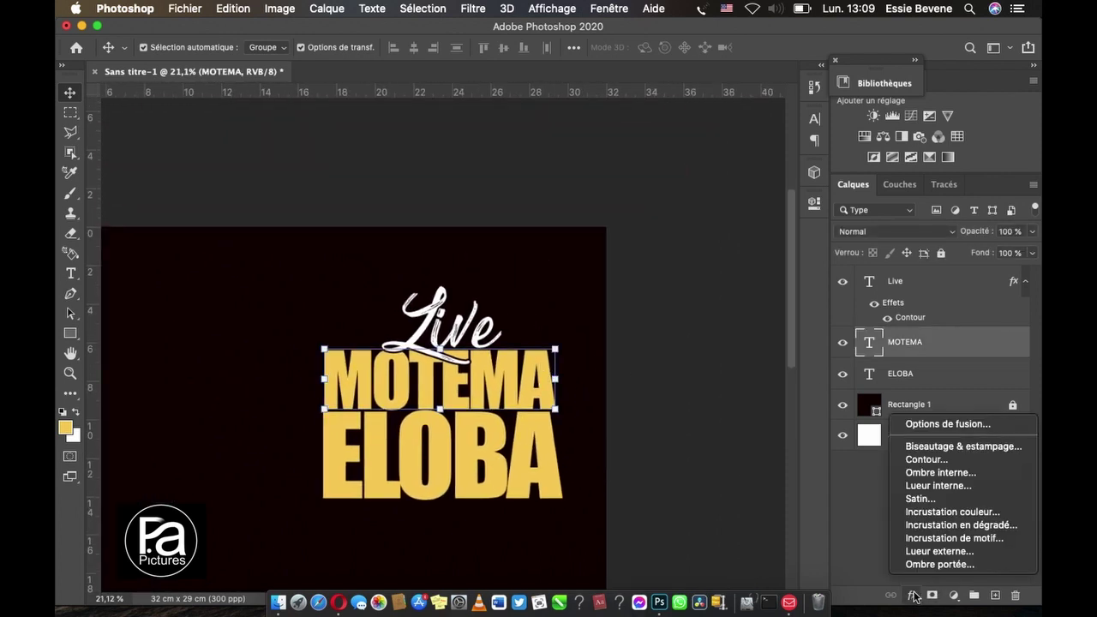
pyautogui.click(958, 526)
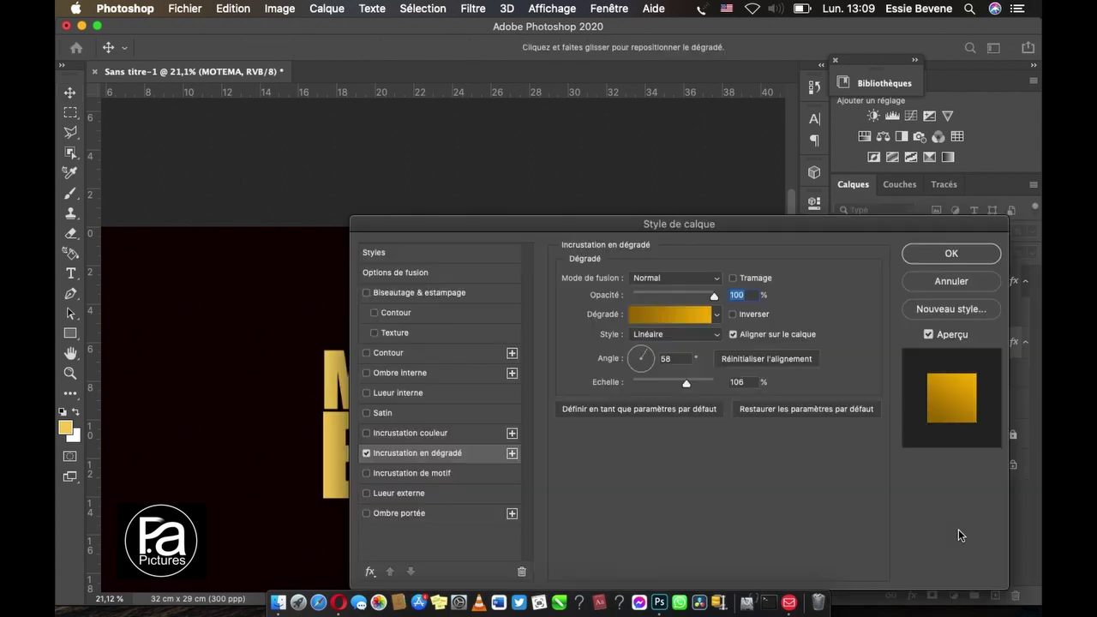
pyautogui.click(701, 313)
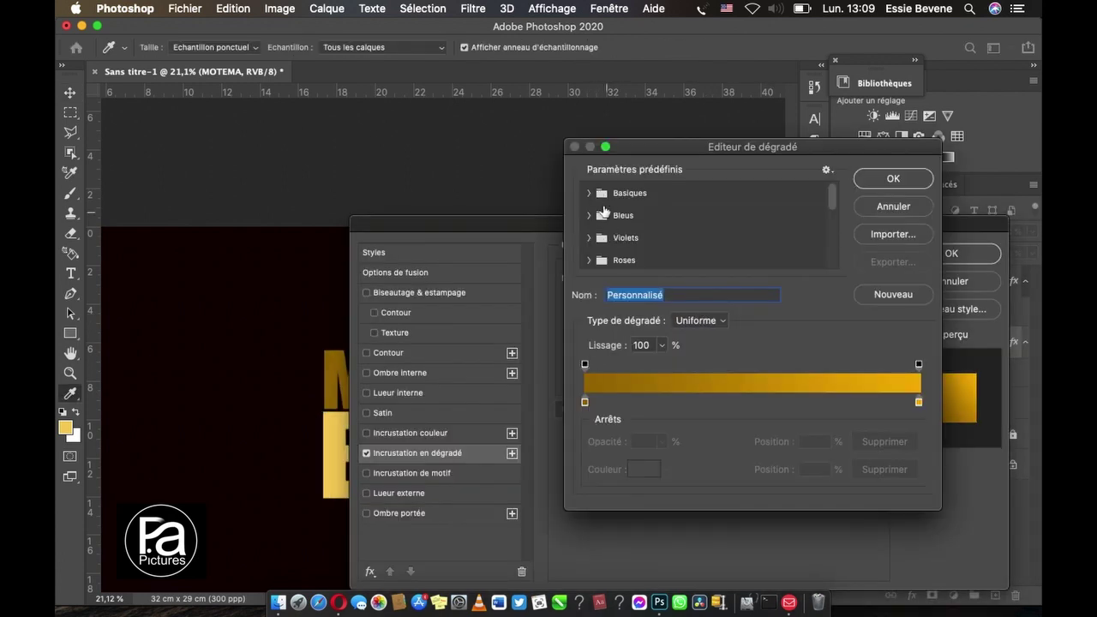
pyautogui.click(590, 194)
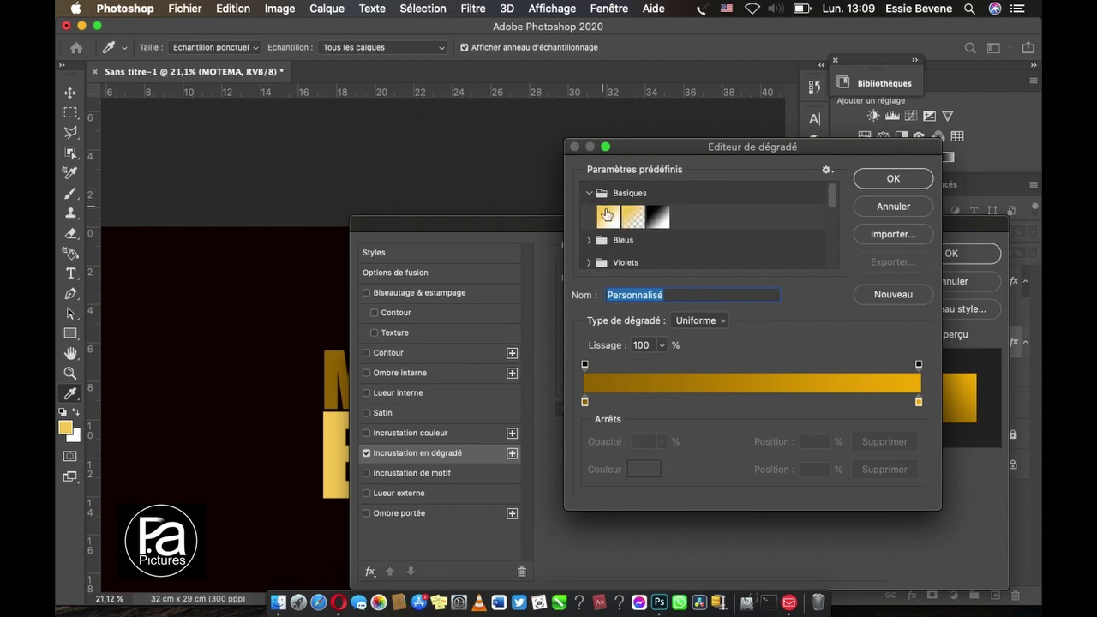
pyautogui.click(657, 217)
pyautogui.click(893, 179)
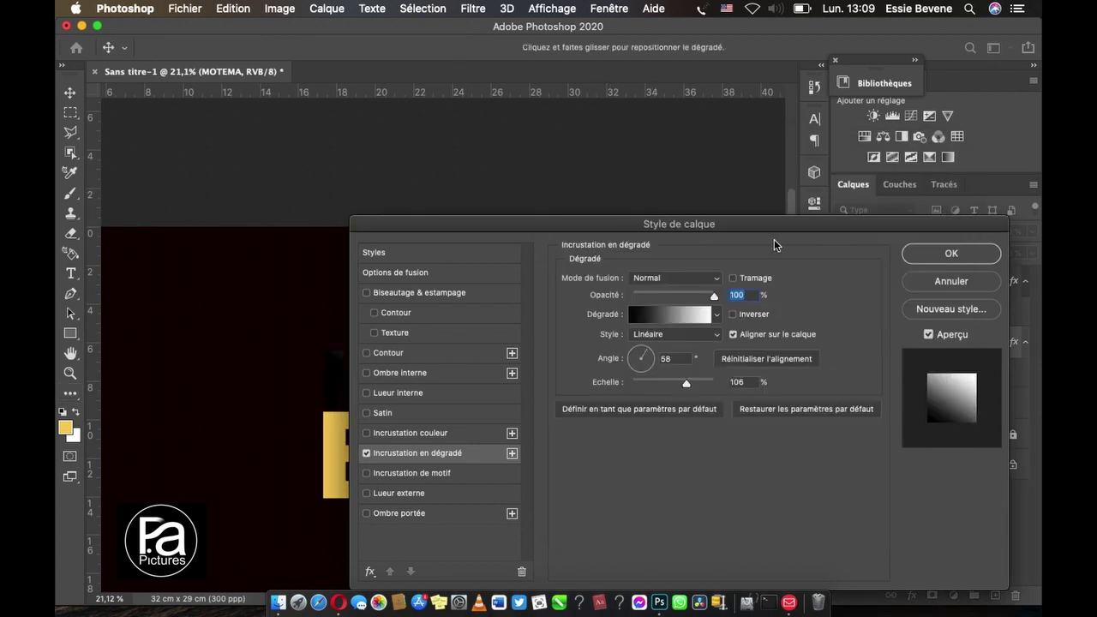
pyautogui.moveTo(755, 233)
pyautogui.mouseDown()
pyautogui.moveTo(843, 83)
pyautogui.moveTo(900, 89)
pyautogui.moveTo(732, 57)
pyautogui.mouseUp()
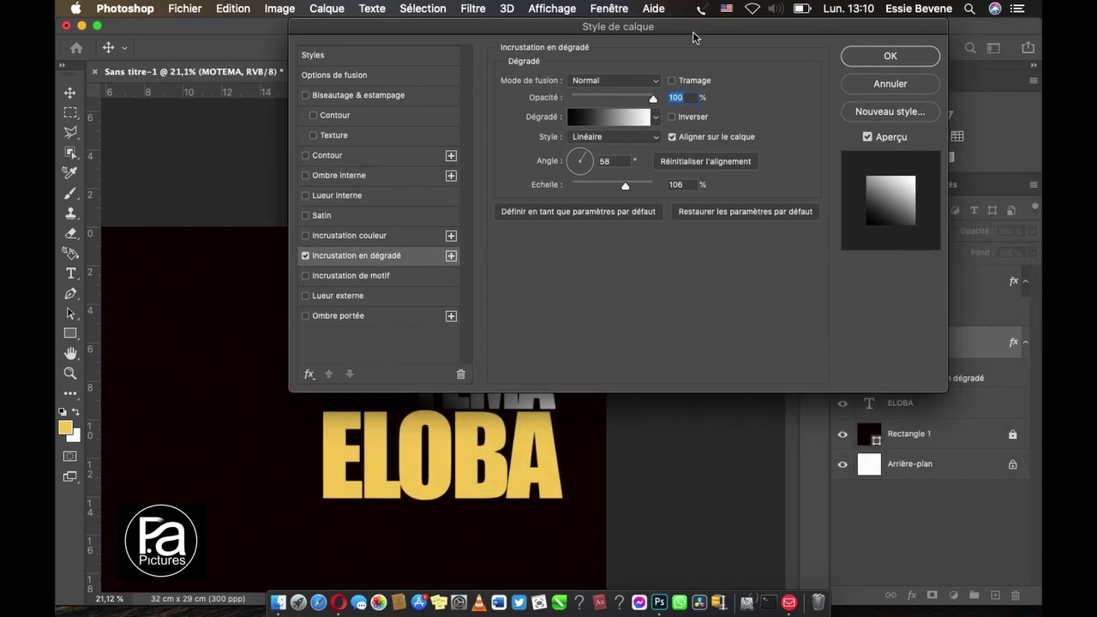
pyautogui.moveTo(732, 57)
pyautogui.mouseDown()
pyautogui.moveTo(697, 40)
pyautogui.moveTo(849, 247)
pyautogui.moveTo(811, 303)
pyautogui.moveTo(788, 259)
pyautogui.moveTo(837, 243)
pyautogui.mouseUp()
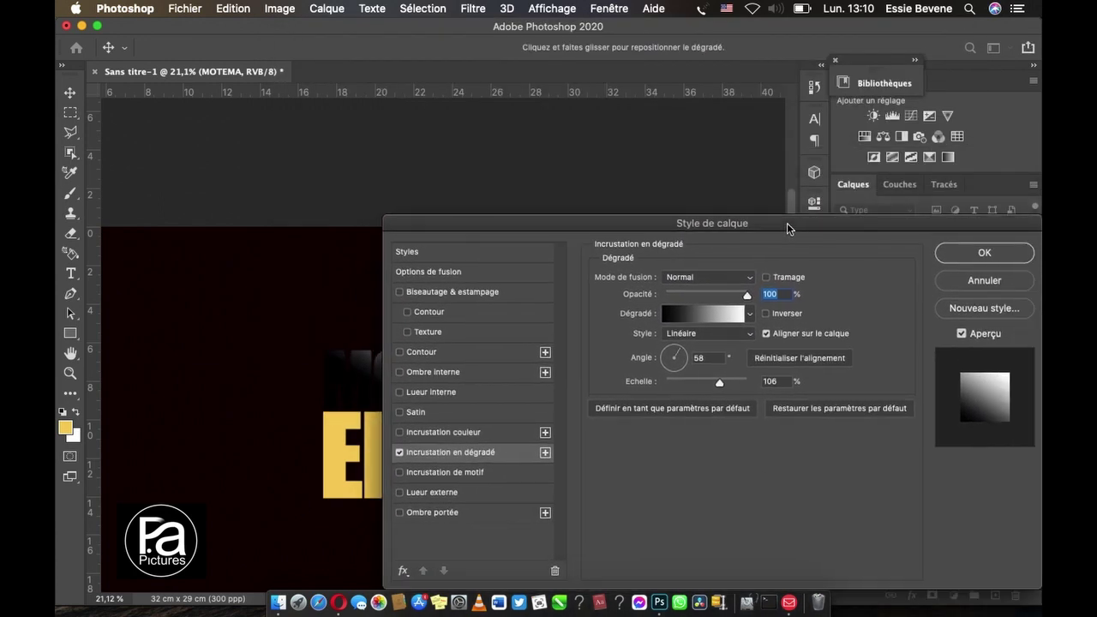
pyautogui.click(972, 286)
pyautogui.scroll(-3, 582, 366)
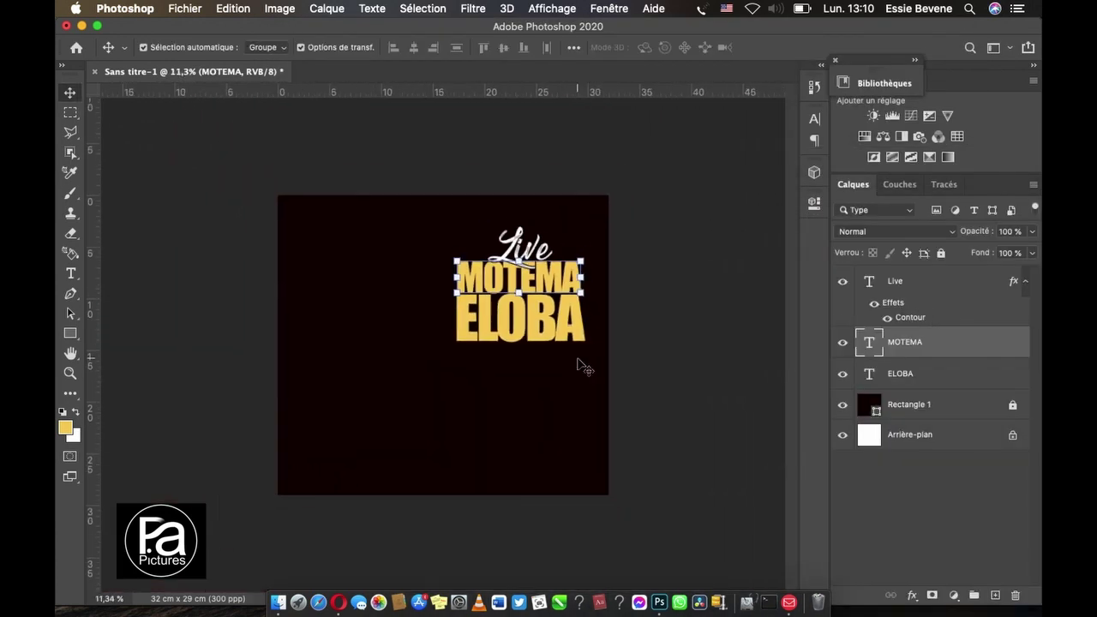
# Step: Add a gradient overlay to MOTEMA using the Basiques black-to-white preset
pyautogui.click(911, 595)
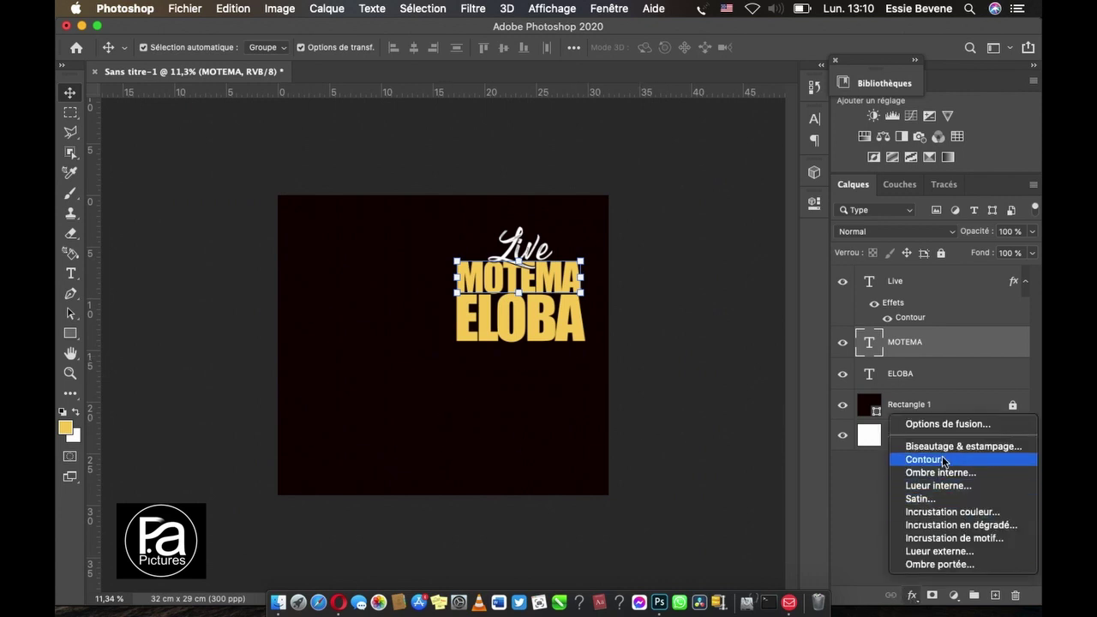
pyautogui.click(960, 525)
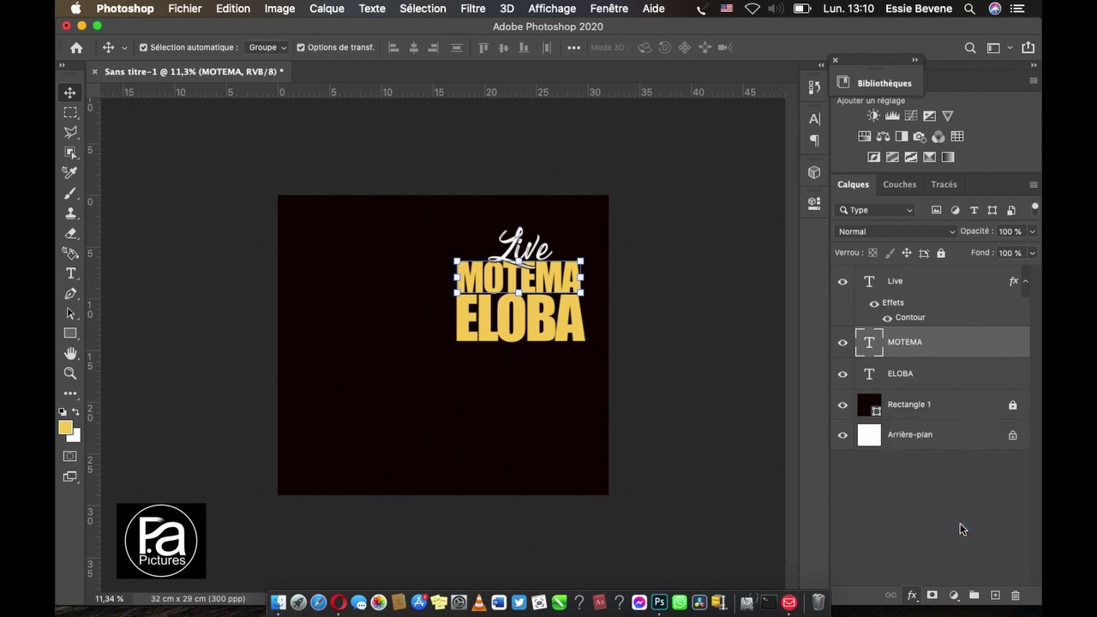
pyautogui.moveTo(772, 226)
pyautogui.mouseDown()
pyautogui.moveTo(570, 314)
pyautogui.moveTo(566, 347)
pyautogui.mouseUp()
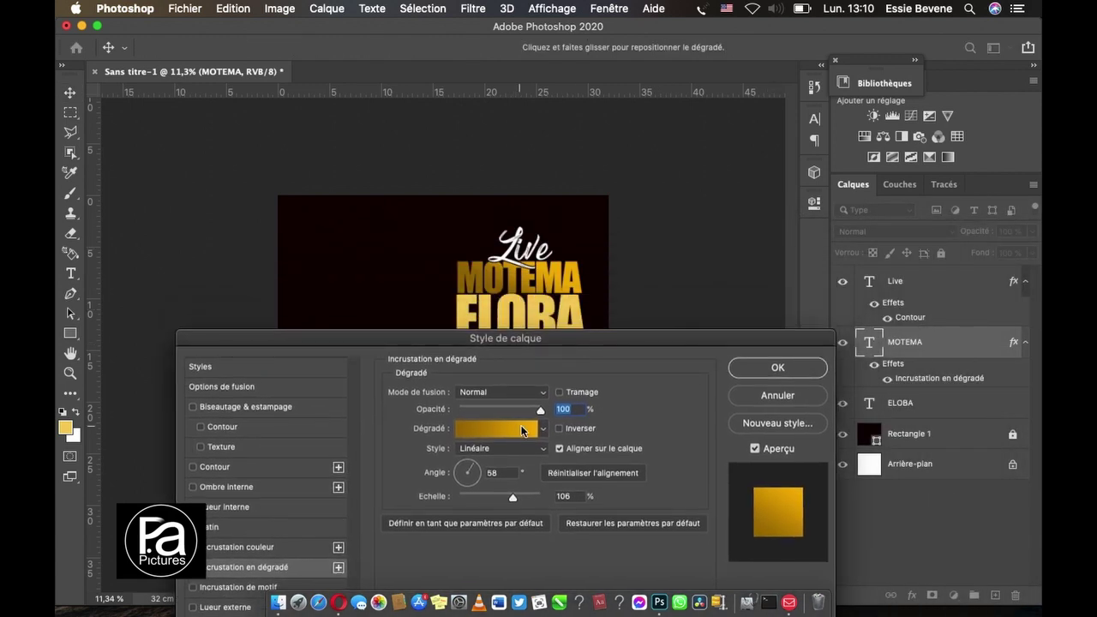
pyautogui.click(543, 429)
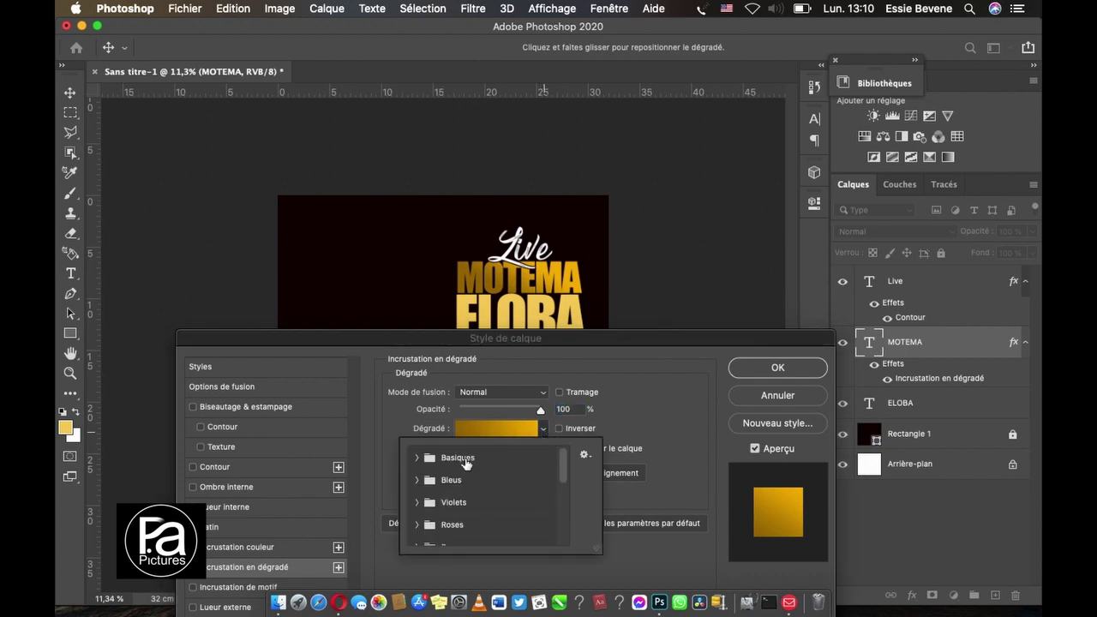
pyautogui.click(417, 459)
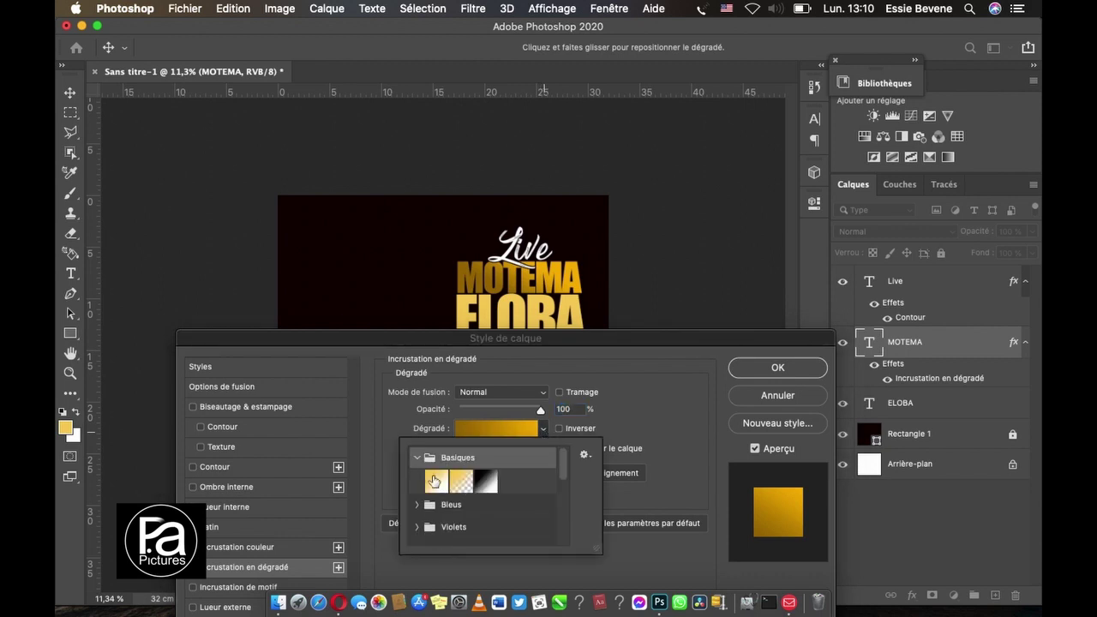
pyautogui.click(436, 482)
pyautogui.click(486, 482)
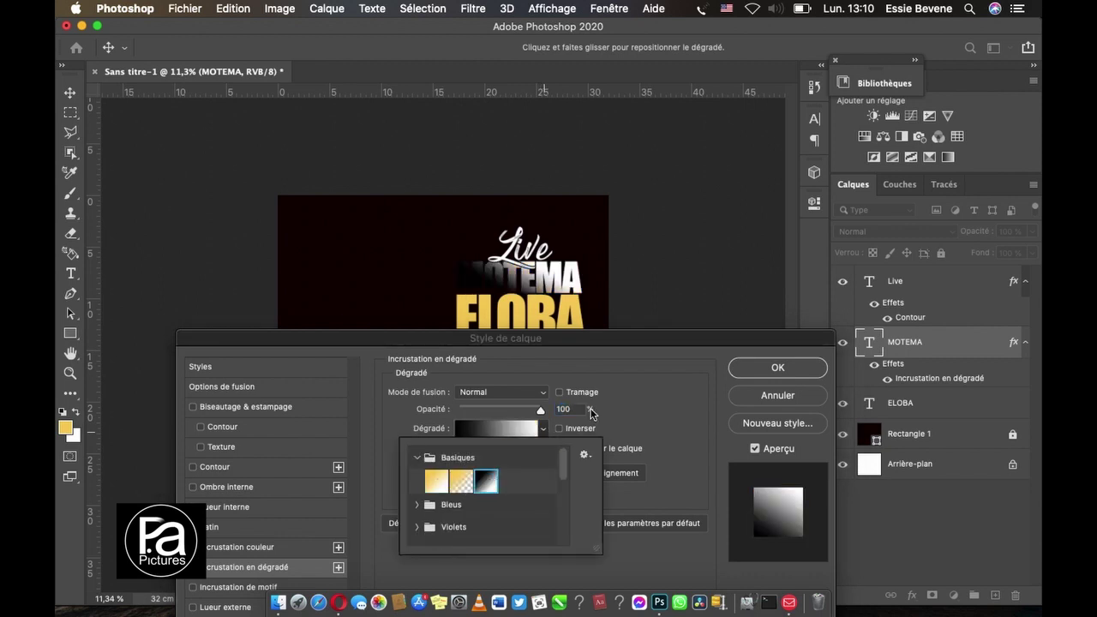
pyautogui.click(626, 374)
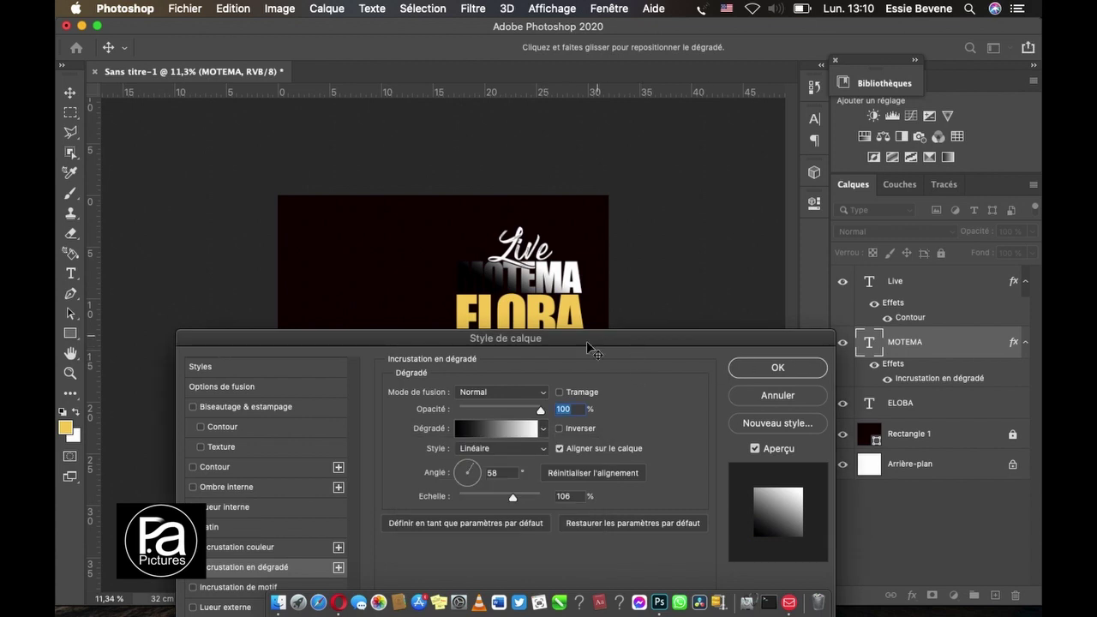
pyautogui.click(519, 427)
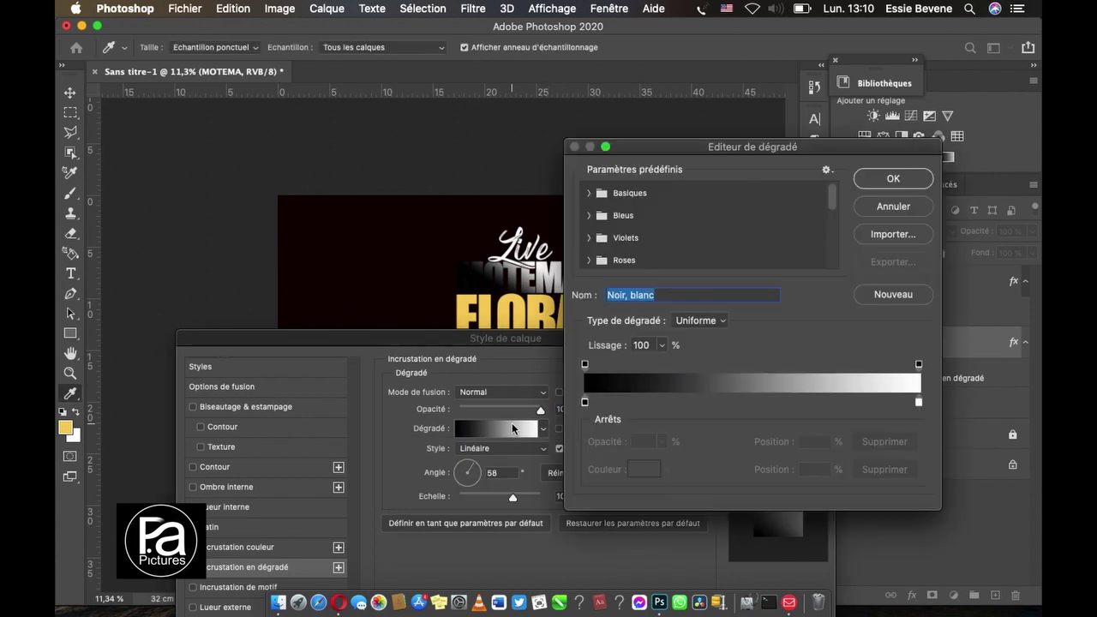
pyautogui.click(896, 187)
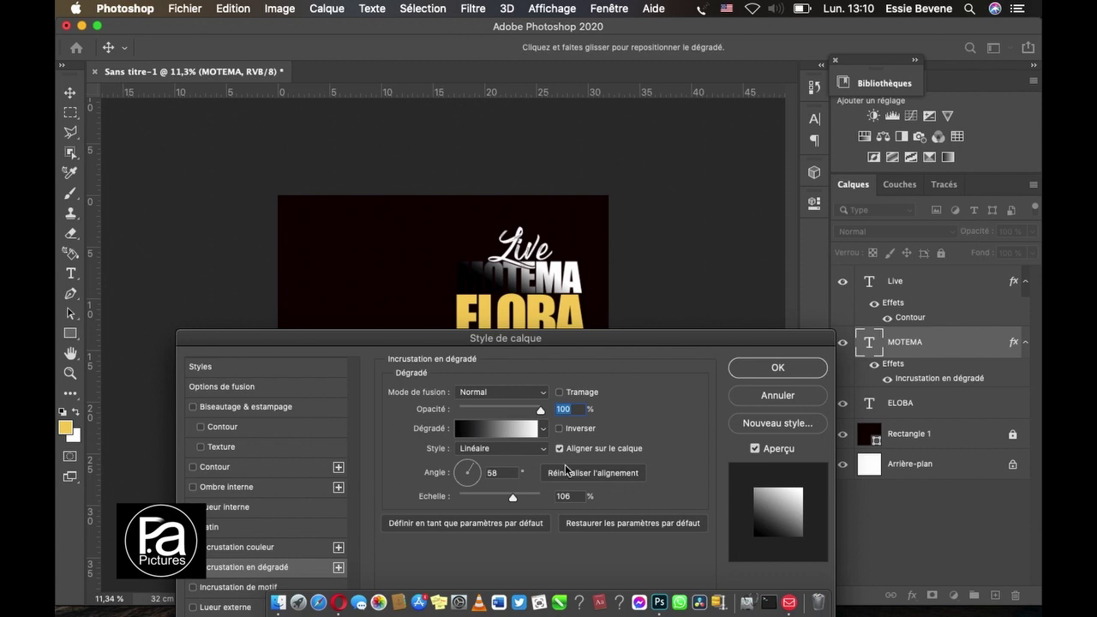
# Step: Keep Normal blending and set the gradient angle to 0° and scale to 110%
pyautogui.click(545, 394)
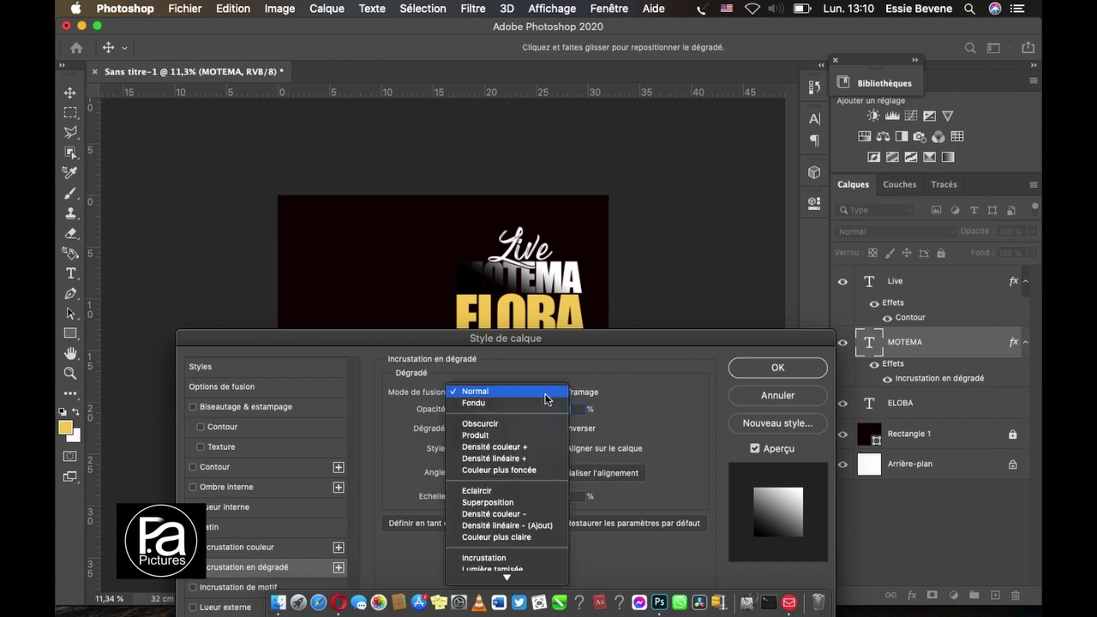
pyautogui.click(545, 395)
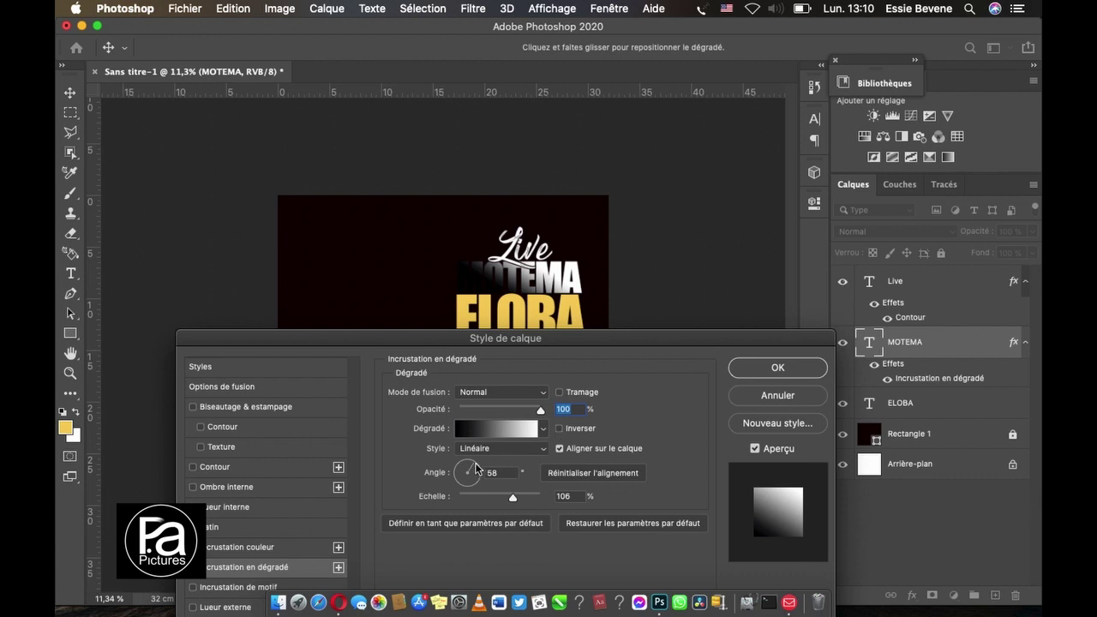
pyautogui.moveTo(473, 468); pyautogui.dragTo(481, 472)
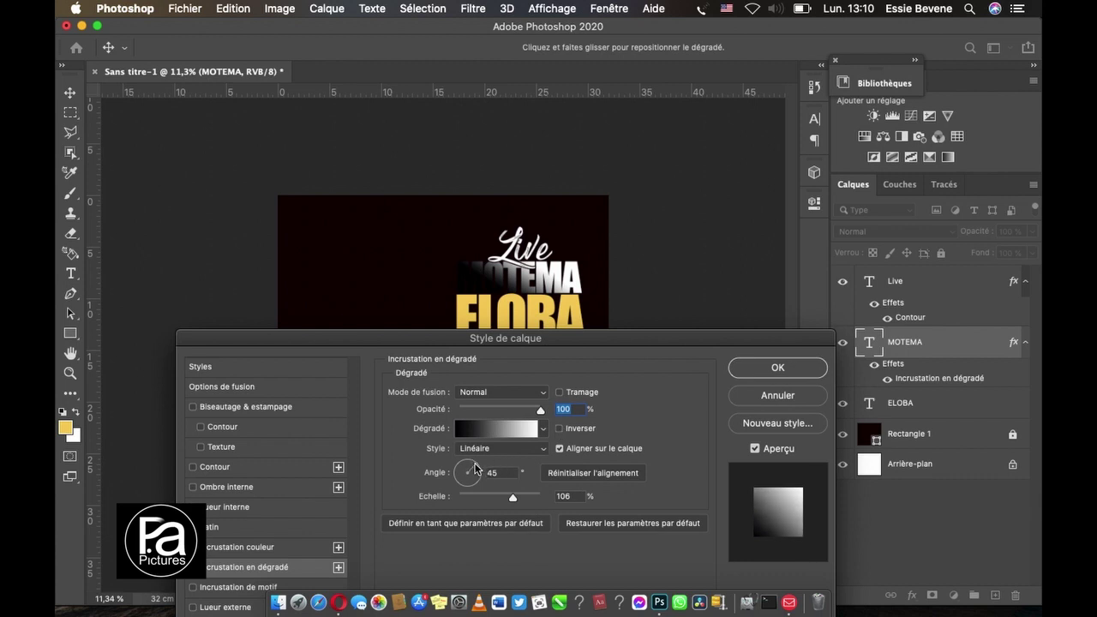
pyautogui.click(480, 472)
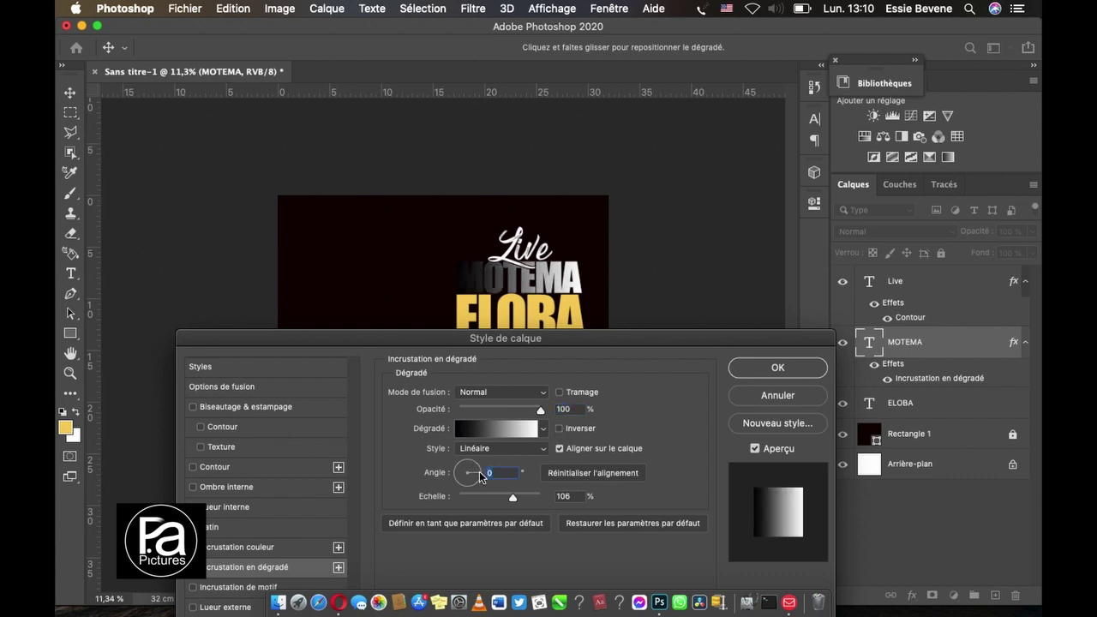
pyautogui.moveTo(512, 498); pyautogui.dragTo(515, 498)
# Step: Change the gradient's left black stop to dark gold hex 9e6e00
pyautogui.click(488, 435)
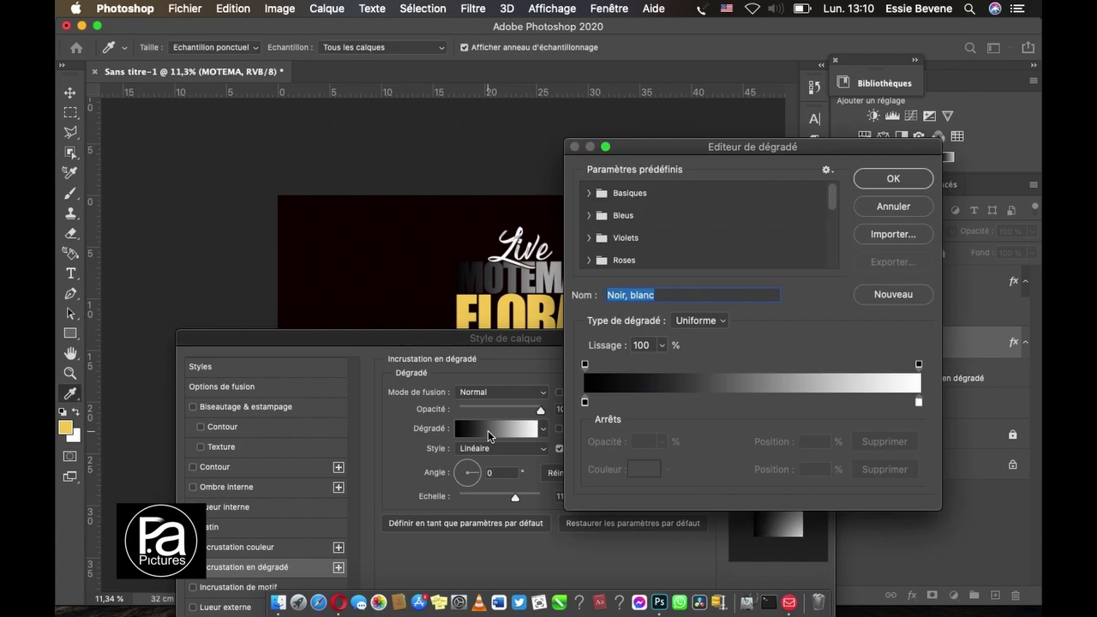
pyautogui.click(584, 403)
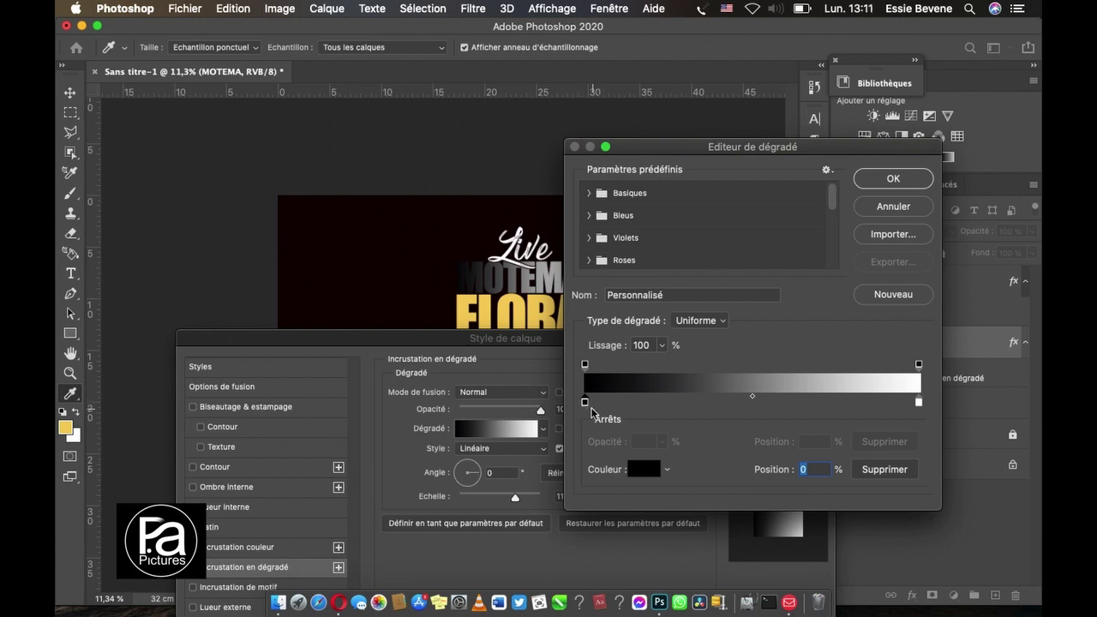
pyautogui.click(648, 474)
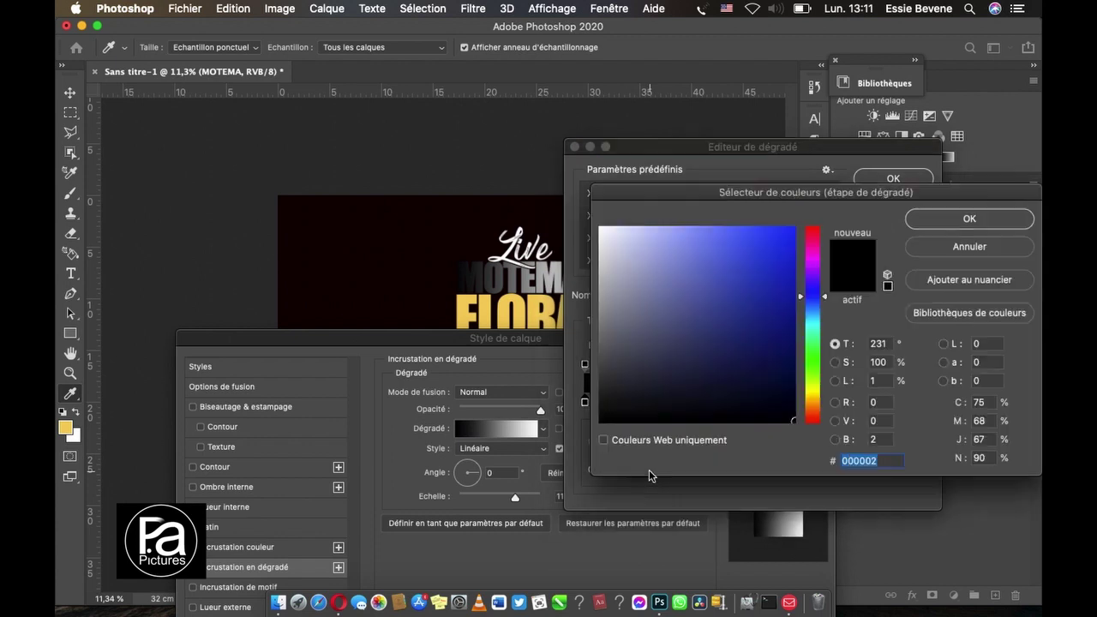
pyautogui.moveTo(821, 313); pyautogui.dragTo(816, 392)
pyautogui.moveTo(772, 313)
pyautogui.mouseDown()
pyautogui.moveTo(780, 246)
pyautogui.moveTo(795, 227)
pyautogui.mouseUp()
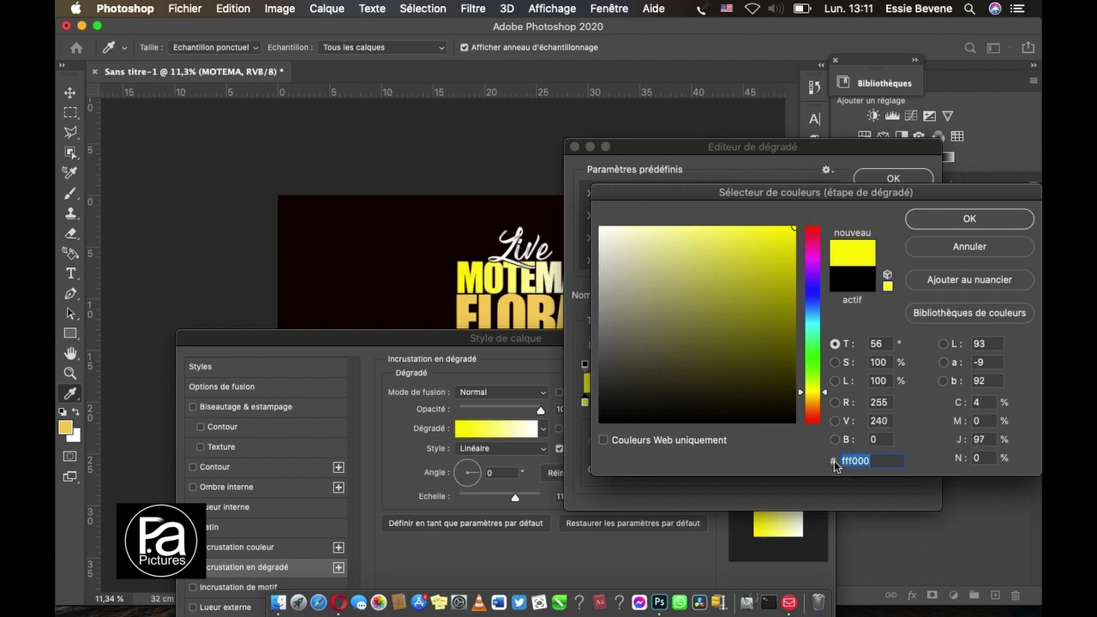
pyautogui.moveTo(777, 262); pyautogui.dragTo(784, 215)
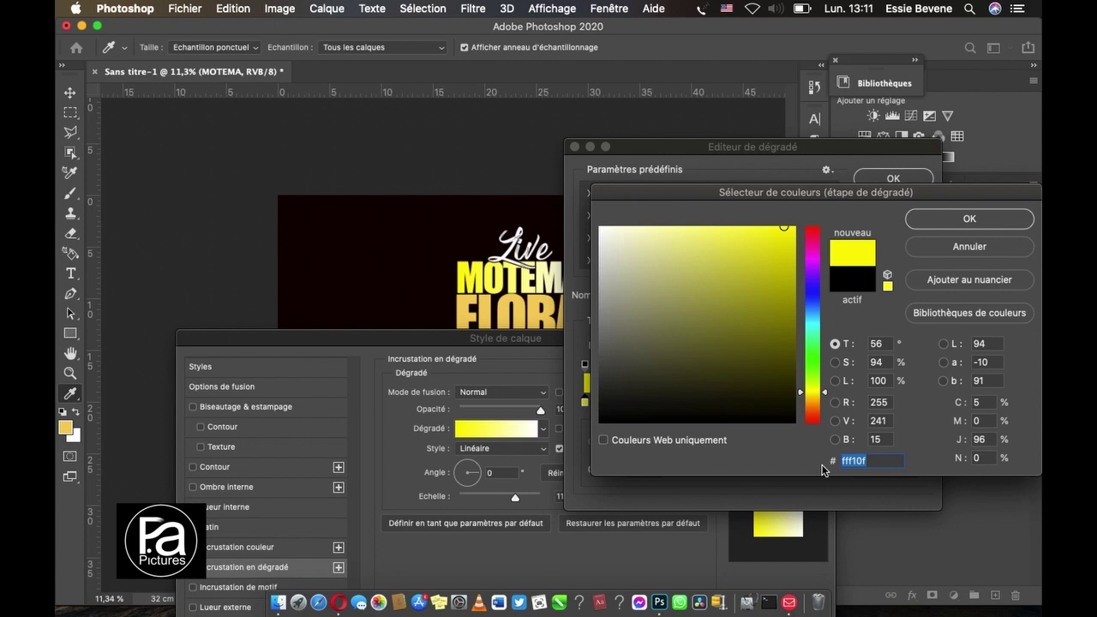
pyautogui.write('9')
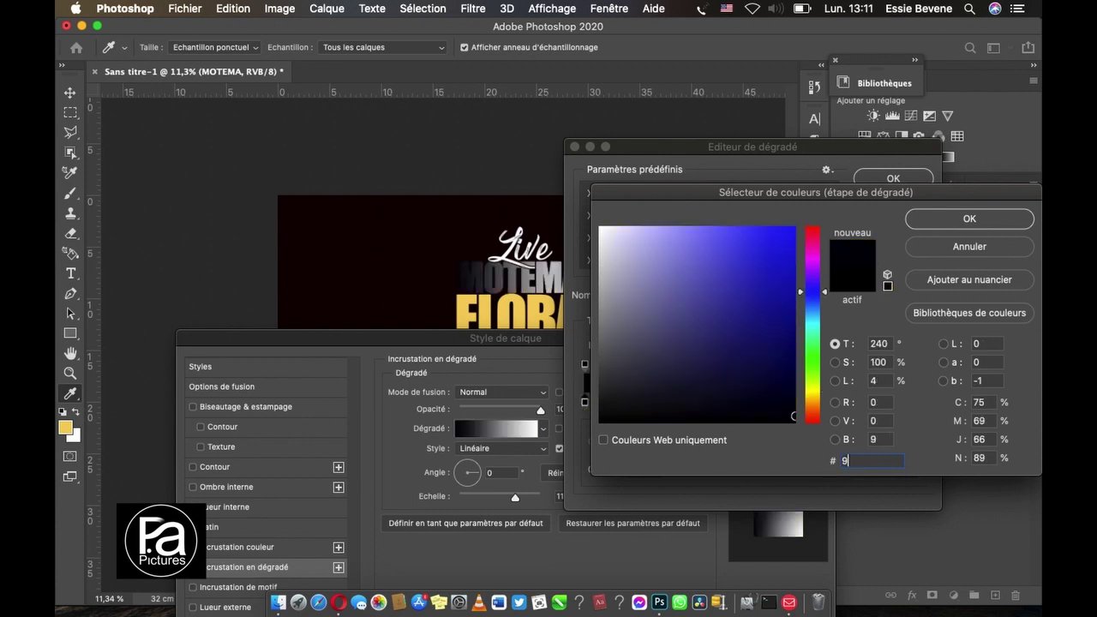
pyautogui.write('e')
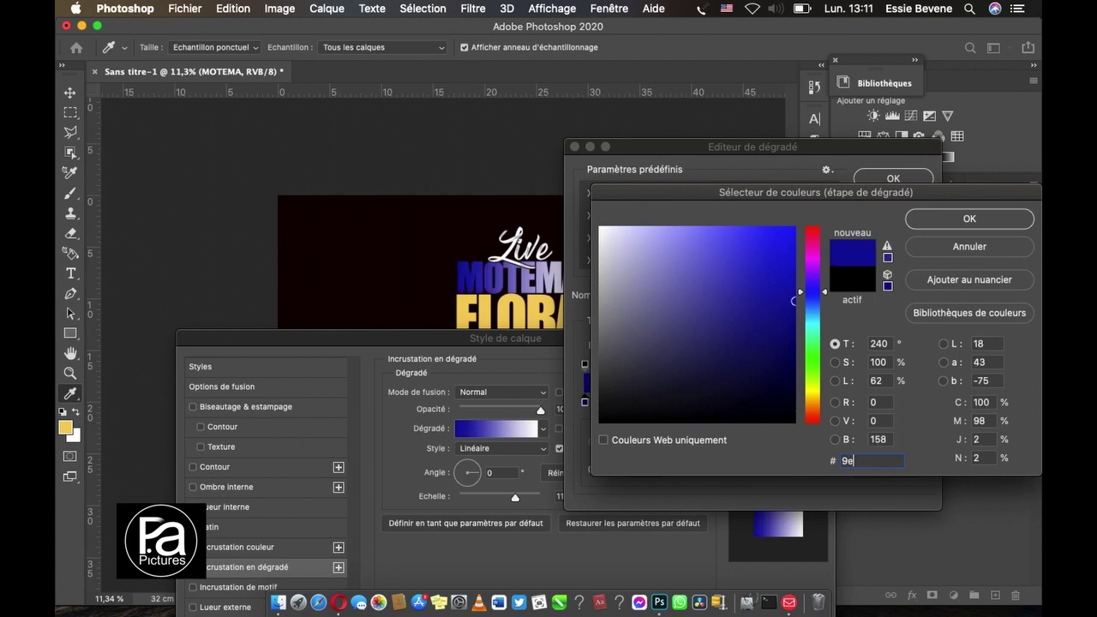
pyautogui.write('6')
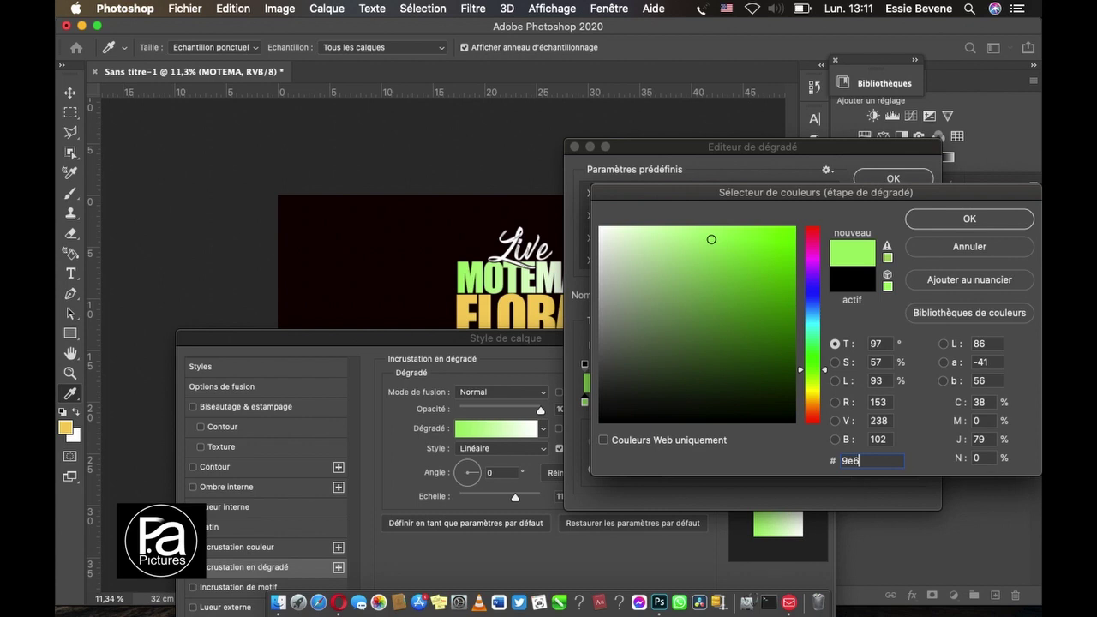
pyautogui.write('e')
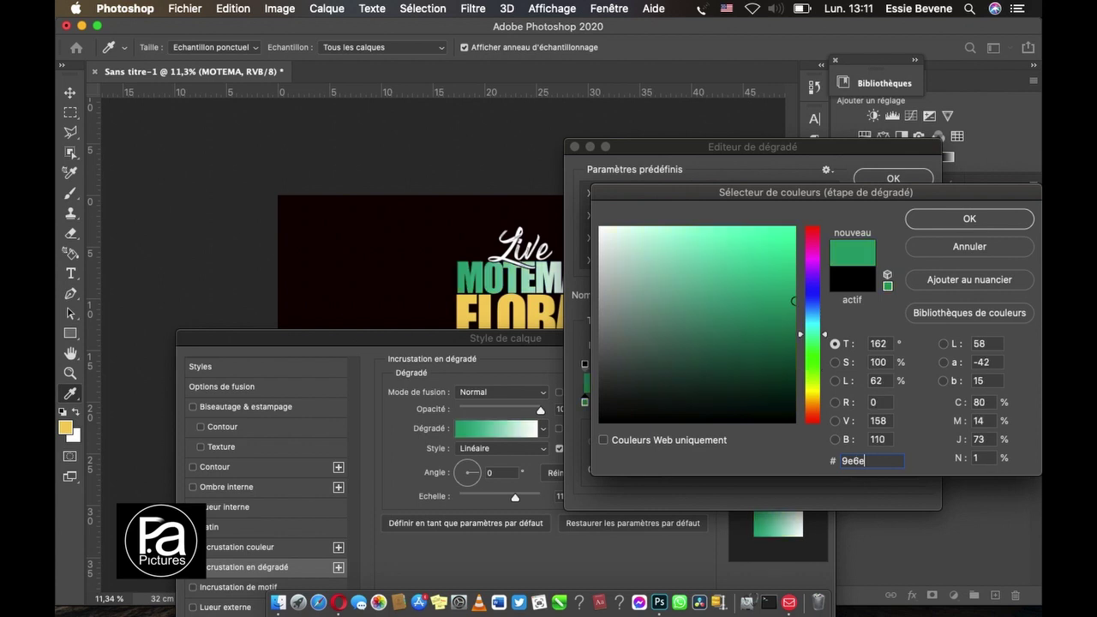
pyautogui.write('00')
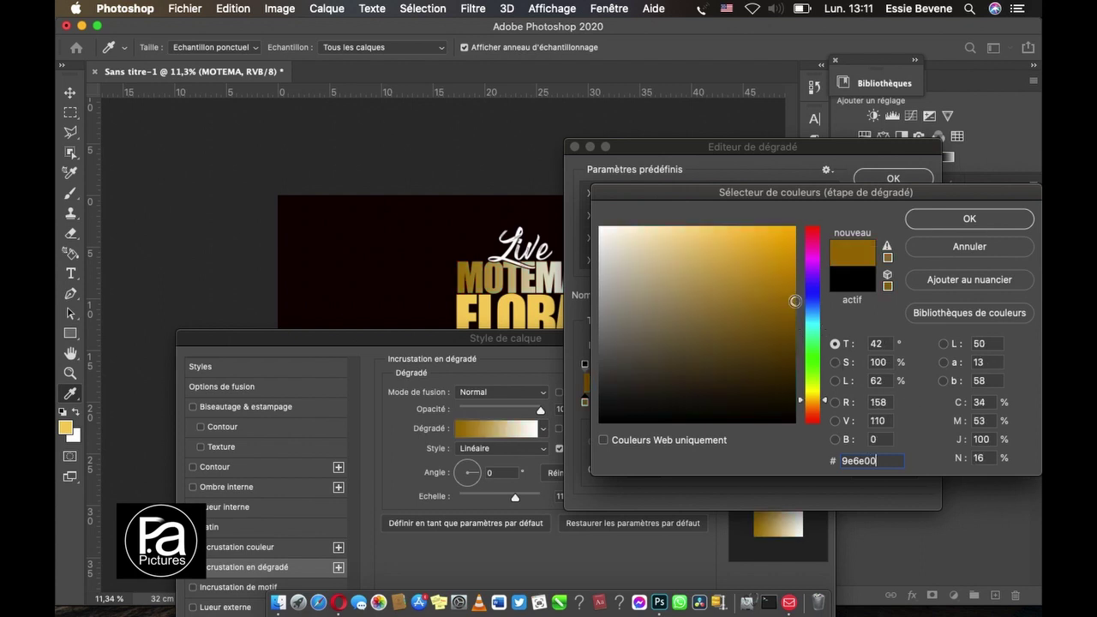
pyautogui.doubleClick(883, 461)
pyautogui.click(964, 220)
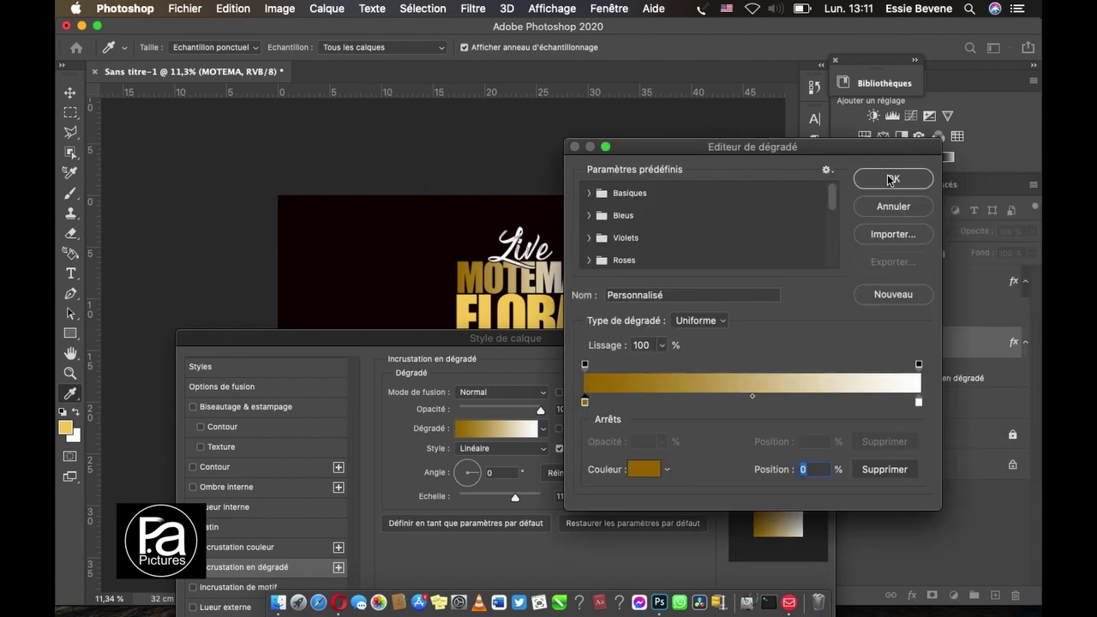
# Step: Set the gradient's right stop to a saturated warm yellow by adjusting its hue
pyautogui.click(918, 403)
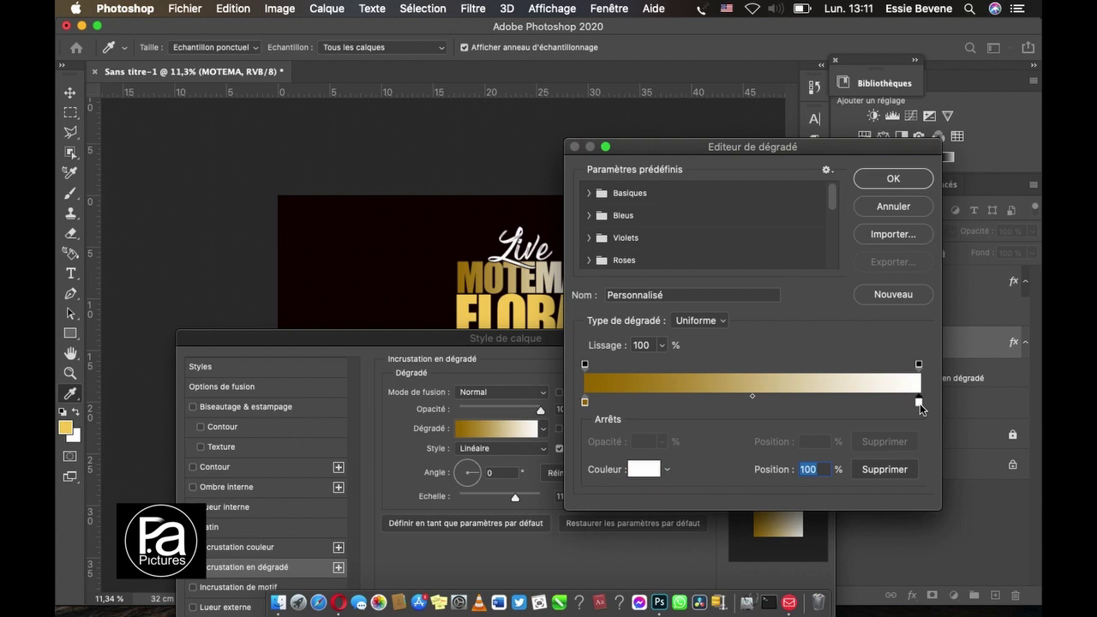
pyautogui.click(651, 473)
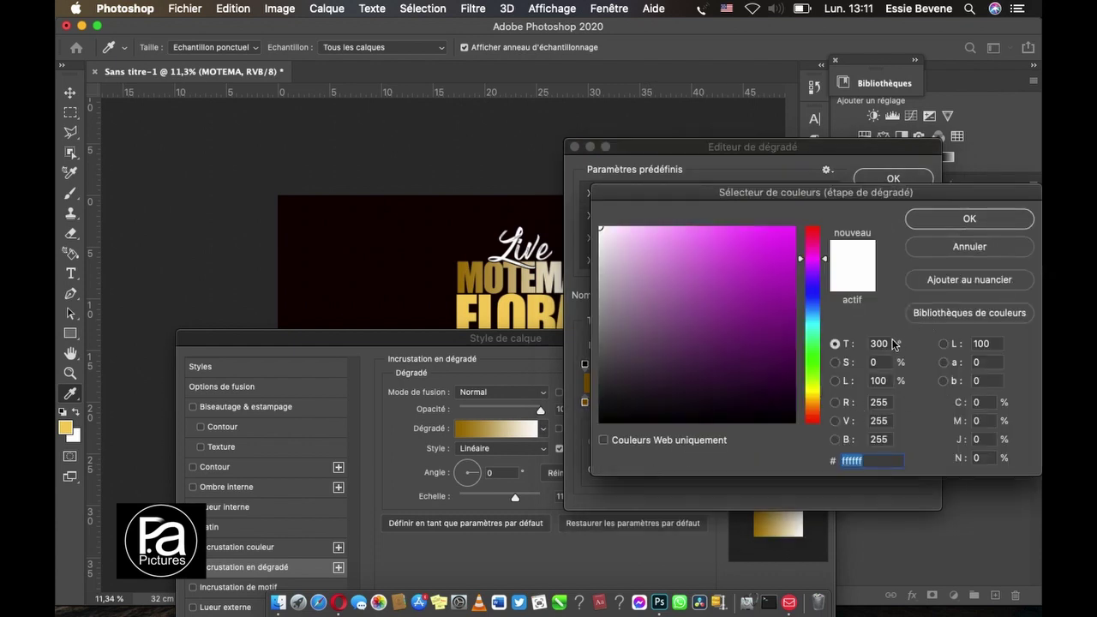
pyautogui.moveTo(812, 258); pyautogui.dragTo(812, 386)
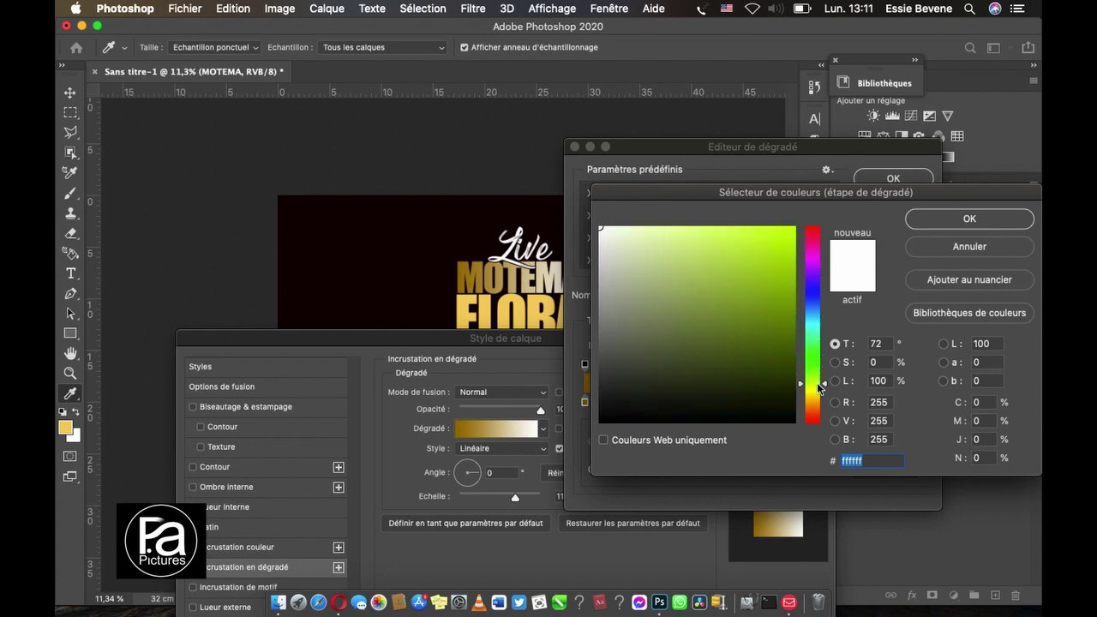
pyautogui.moveTo(782, 312); pyautogui.dragTo(794, 227)
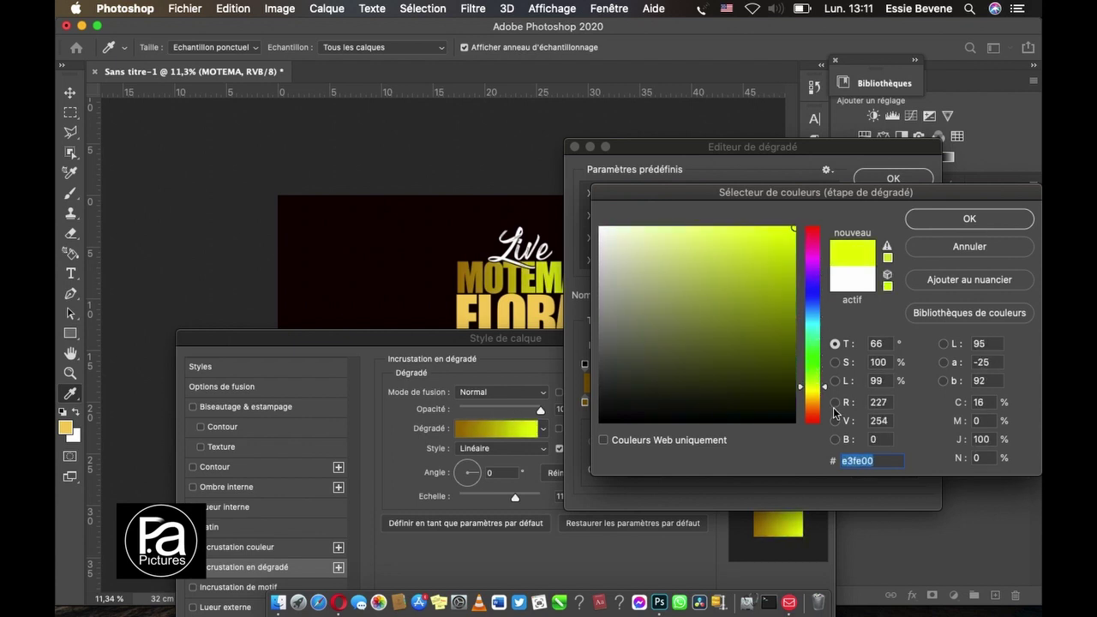
pyautogui.moveTo(821, 390); pyautogui.dragTo(821, 395)
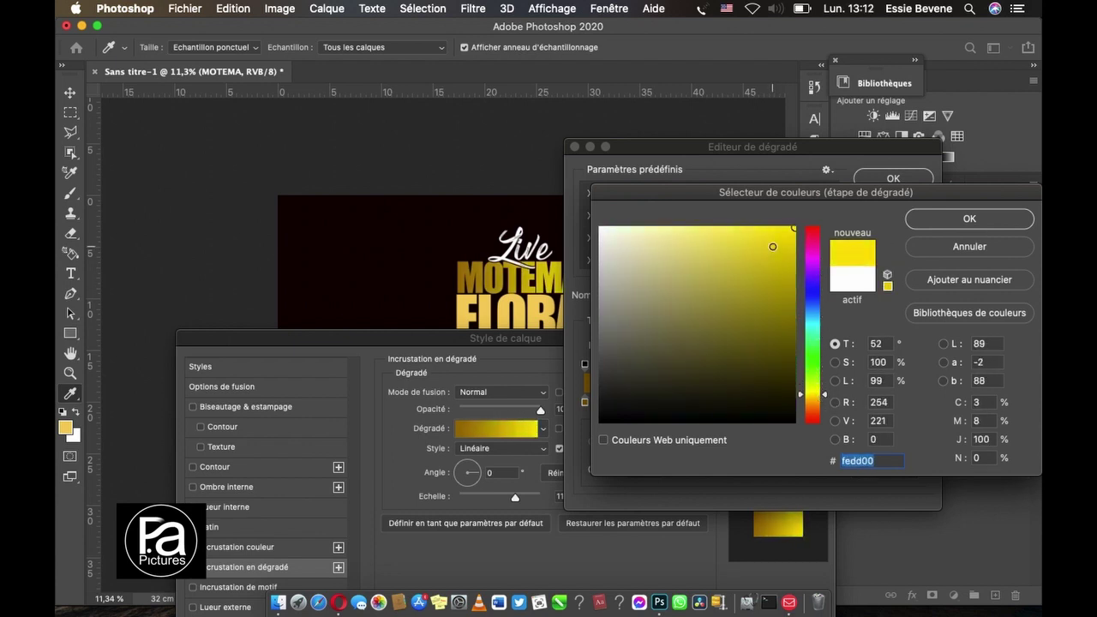
pyautogui.moveTo(798, 205); pyautogui.dragTo(797, 210)
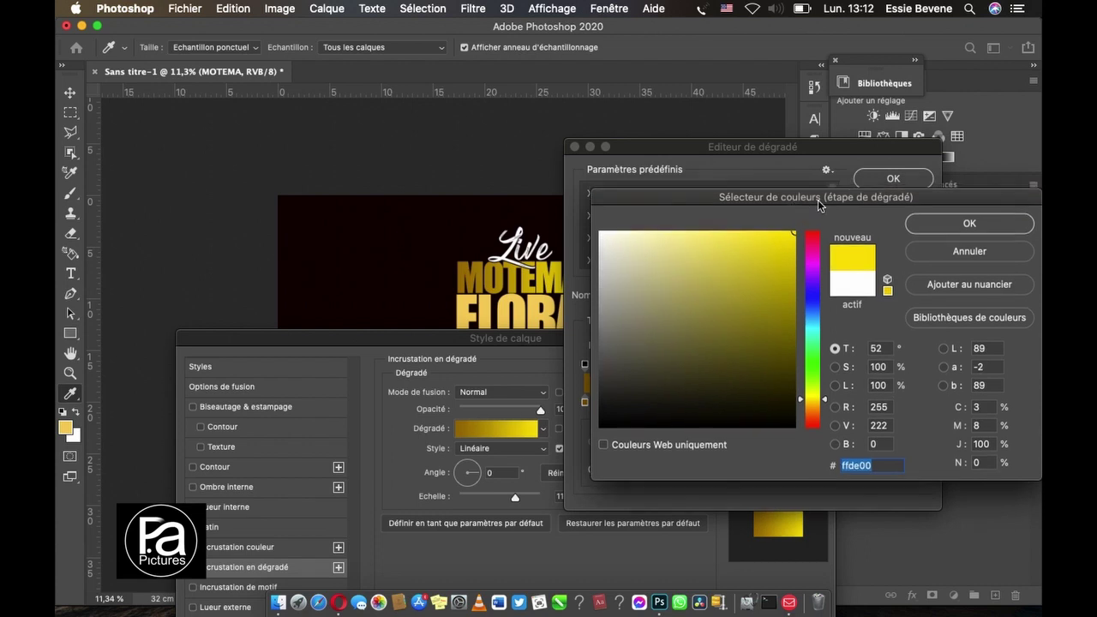
pyautogui.click(920, 221)
pyautogui.moveTo(786, 149)
pyautogui.mouseDown()
pyautogui.moveTo(868, 159)
pyautogui.moveTo(847, 133)
pyautogui.mouseUp()
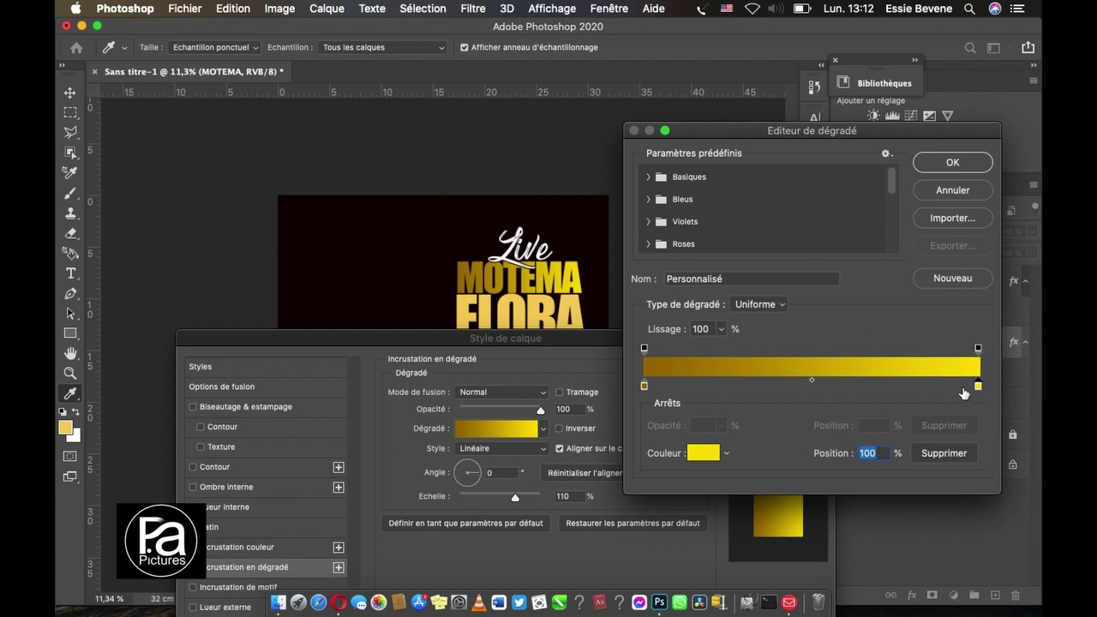
# Step: Enter hex f8b10e for the right stop and confirm the Gradient Editor
pyautogui.click(701, 454)
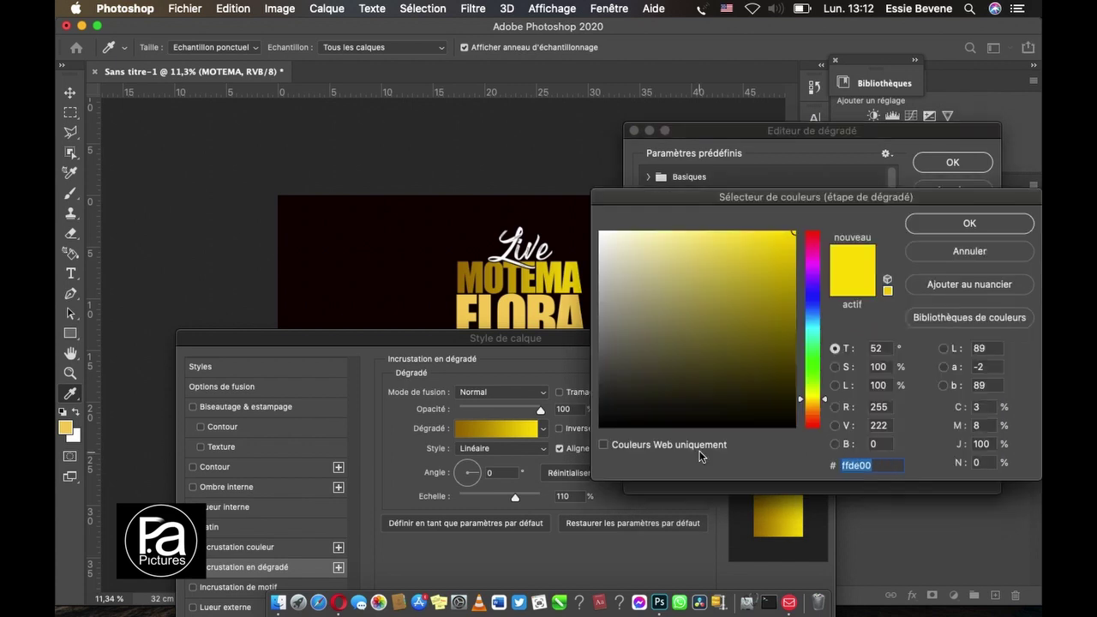
pyautogui.moveTo(805, 196); pyautogui.dragTo(822, 156)
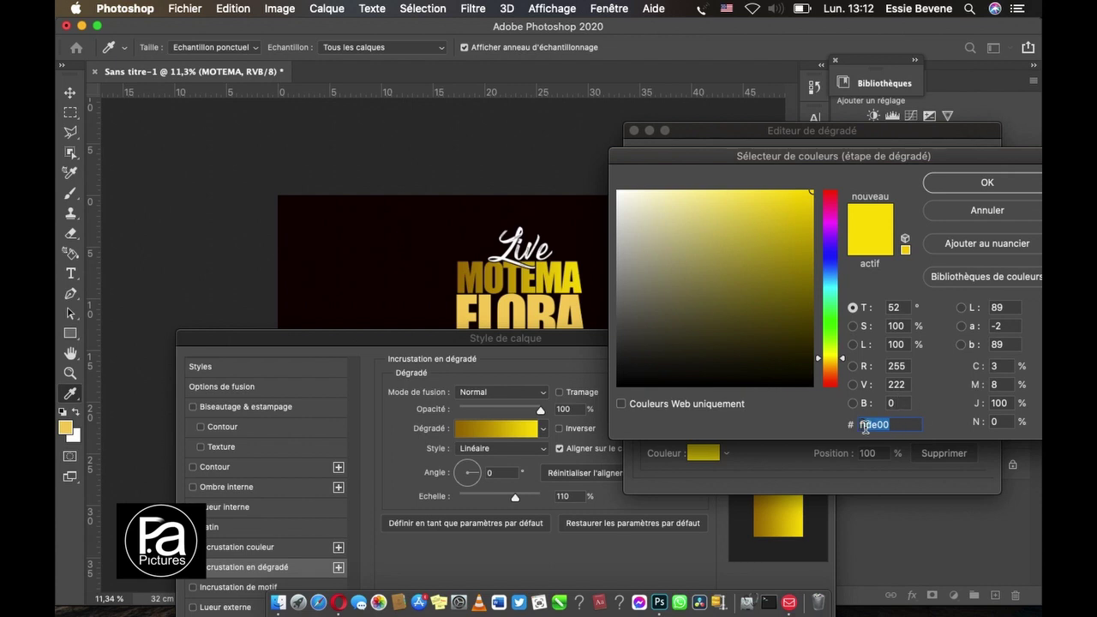
pyautogui.write('f')
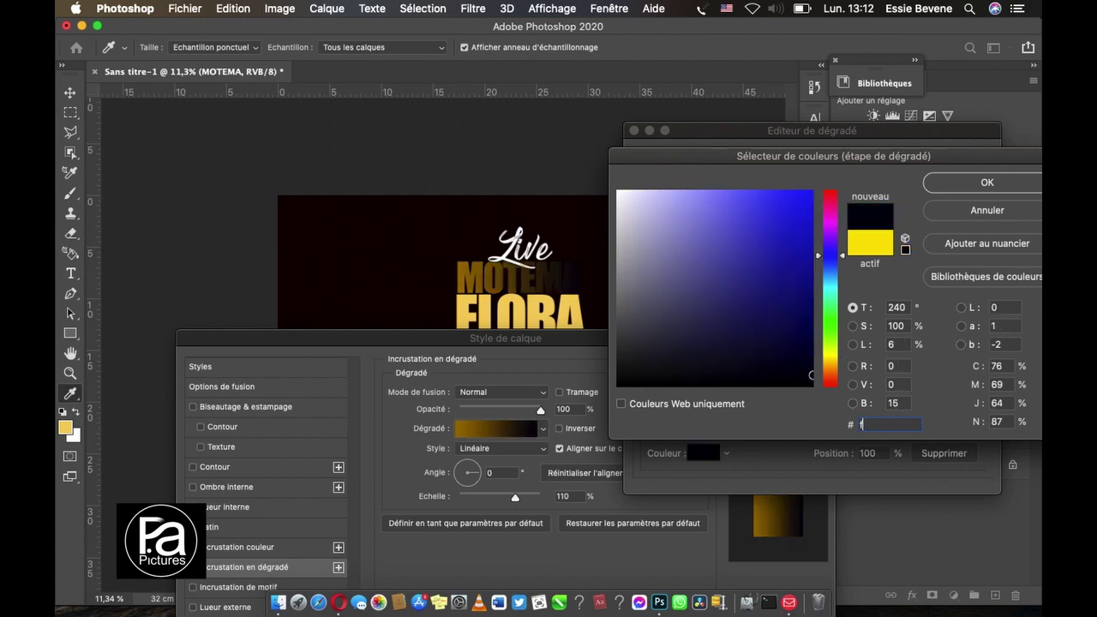
pyautogui.write('8')
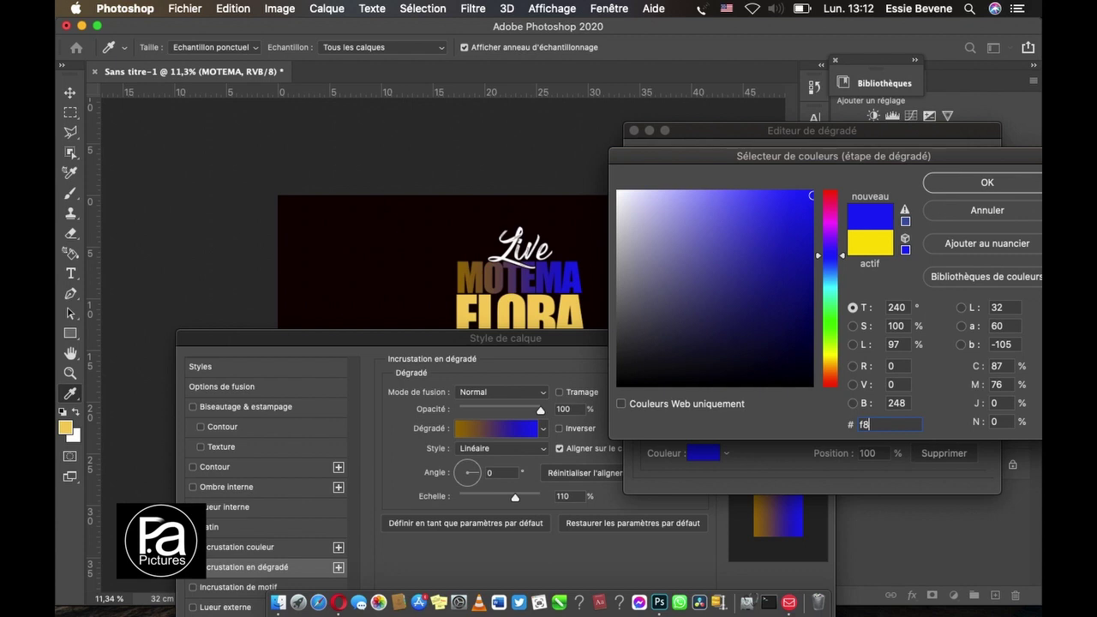
pyautogui.write('b')
pyautogui.press('BackSpace')
pyautogui.write('b')
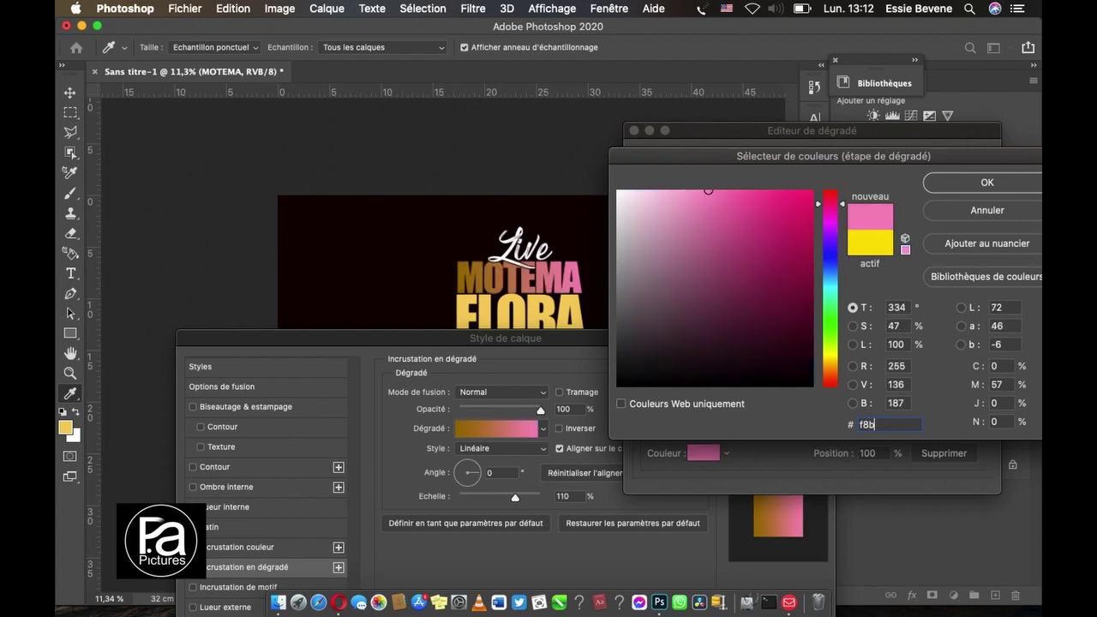
pyautogui.write('10')
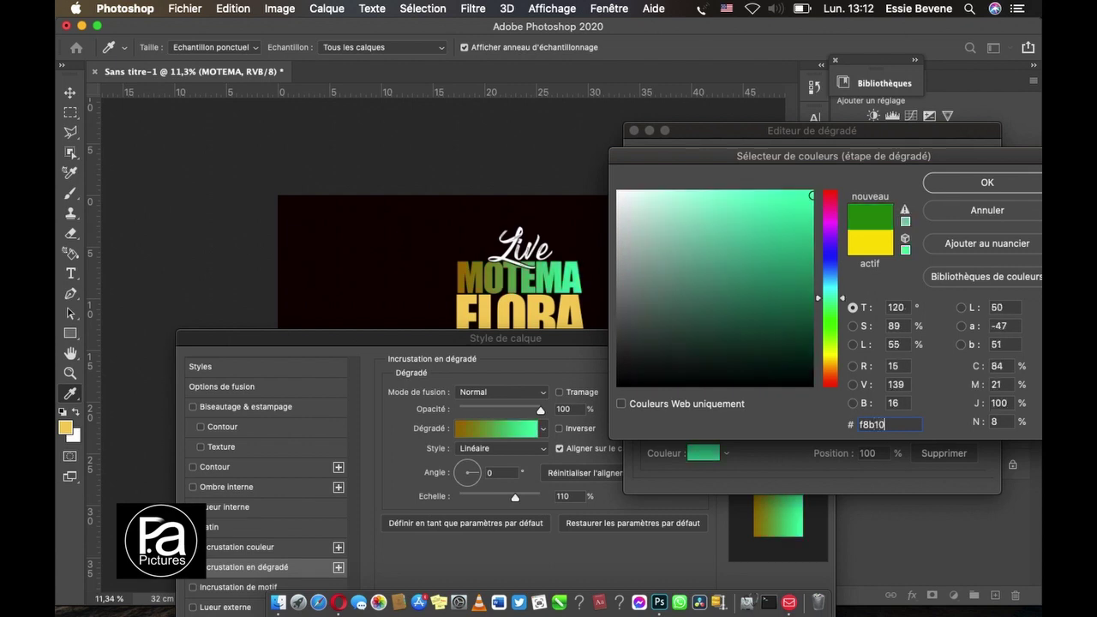
pyautogui.write('e')
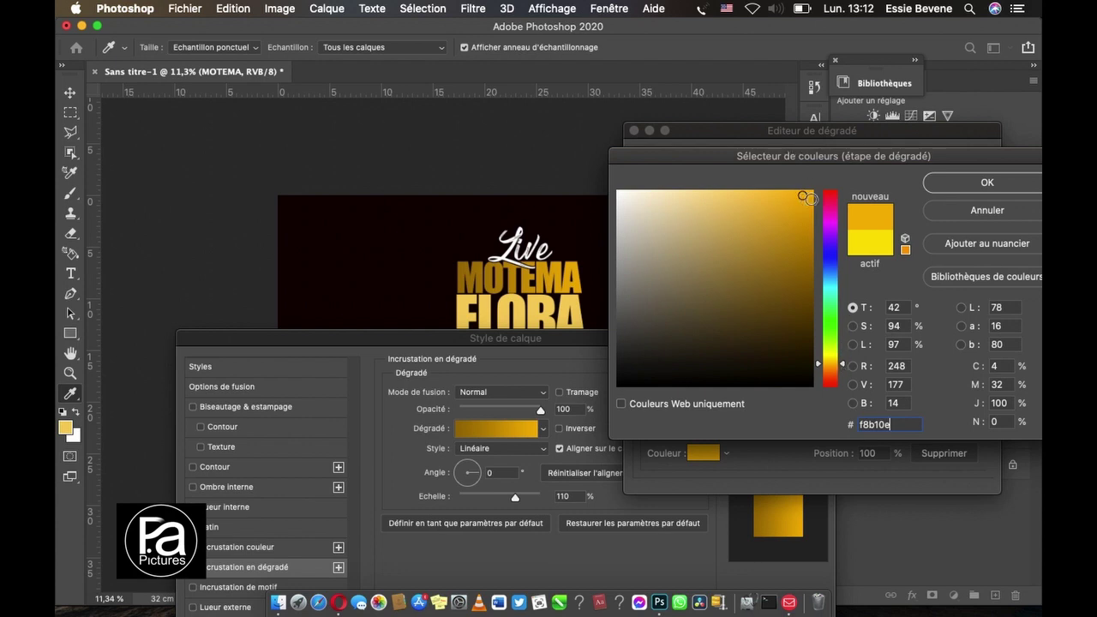
pyautogui.click(994, 192)
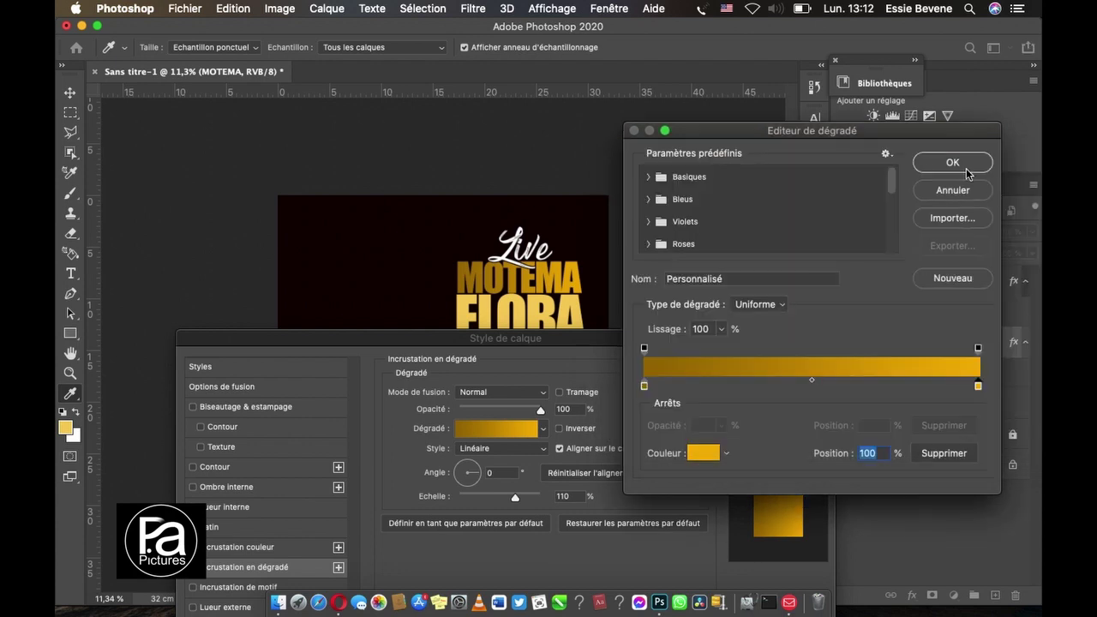
pyautogui.click(932, 168)
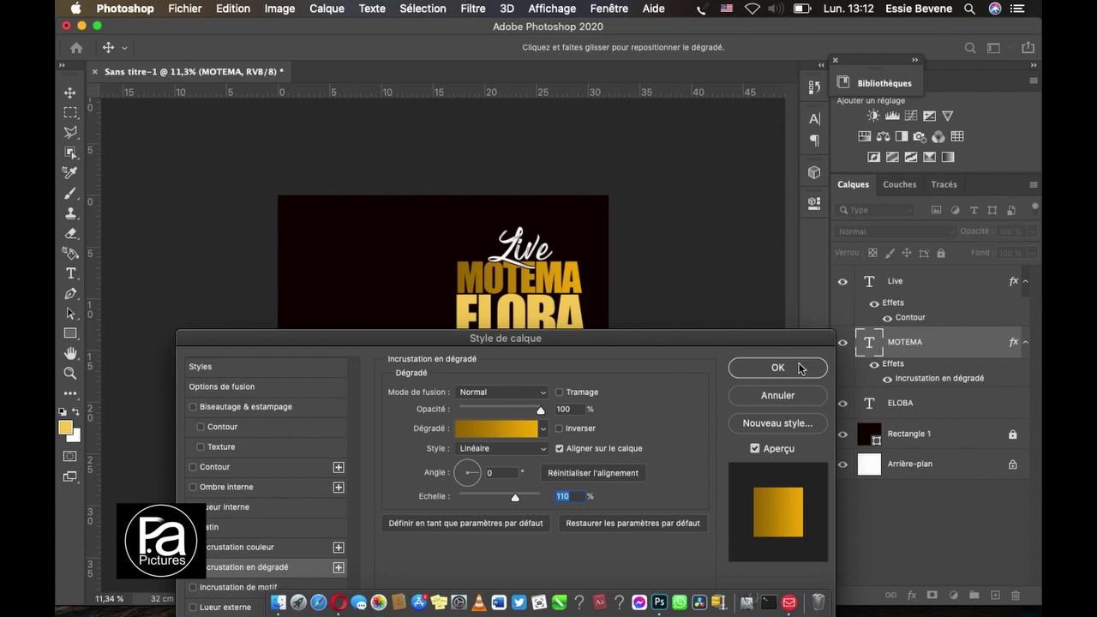
# Step: Apply MOTEMA's gold gradient overlay, reselect the MOTEMA layer and open the fx effects list
pyautogui.click(777, 368)
pyautogui.click(677, 285)
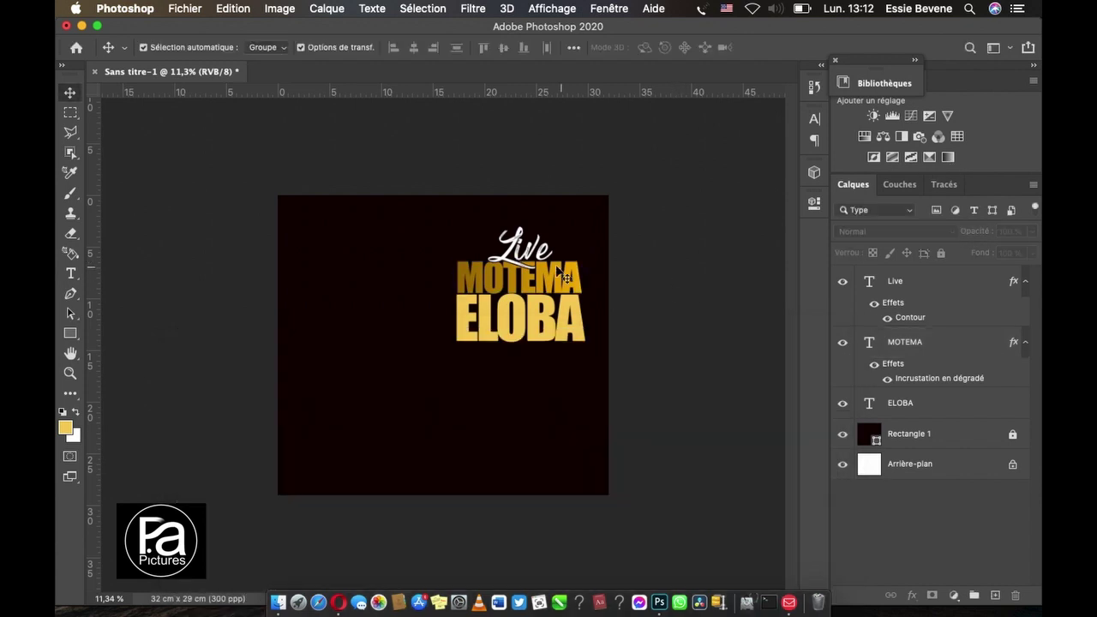
pyautogui.scroll(3, 549, 261)
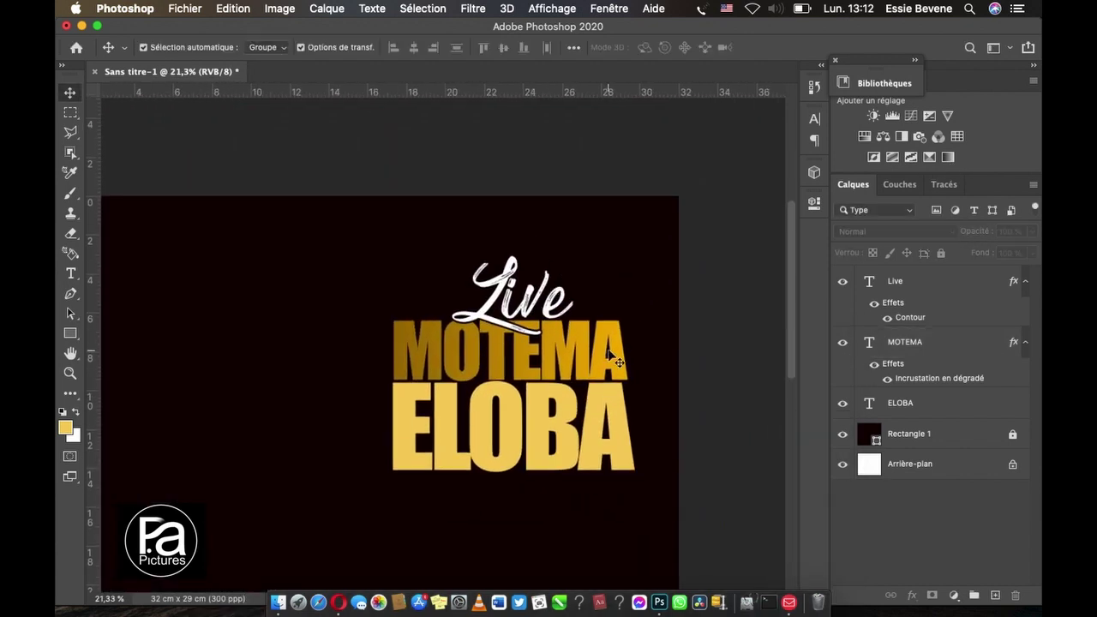
pyautogui.click(610, 355)
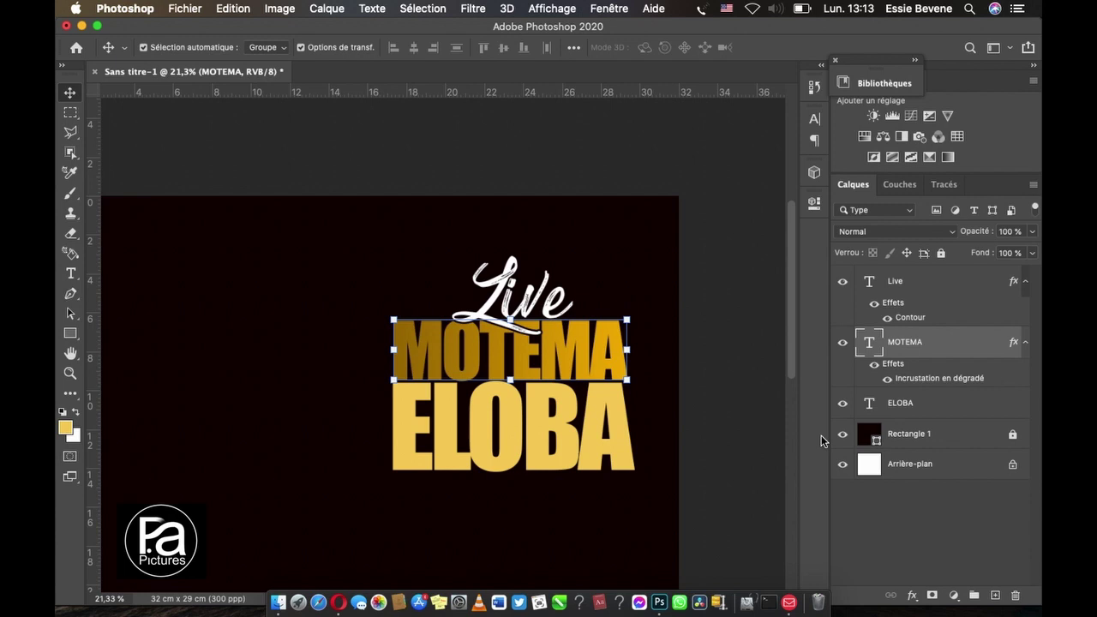
pyautogui.hscroll(2, 722, 391)
pyautogui.scroll(-1, 722, 392)
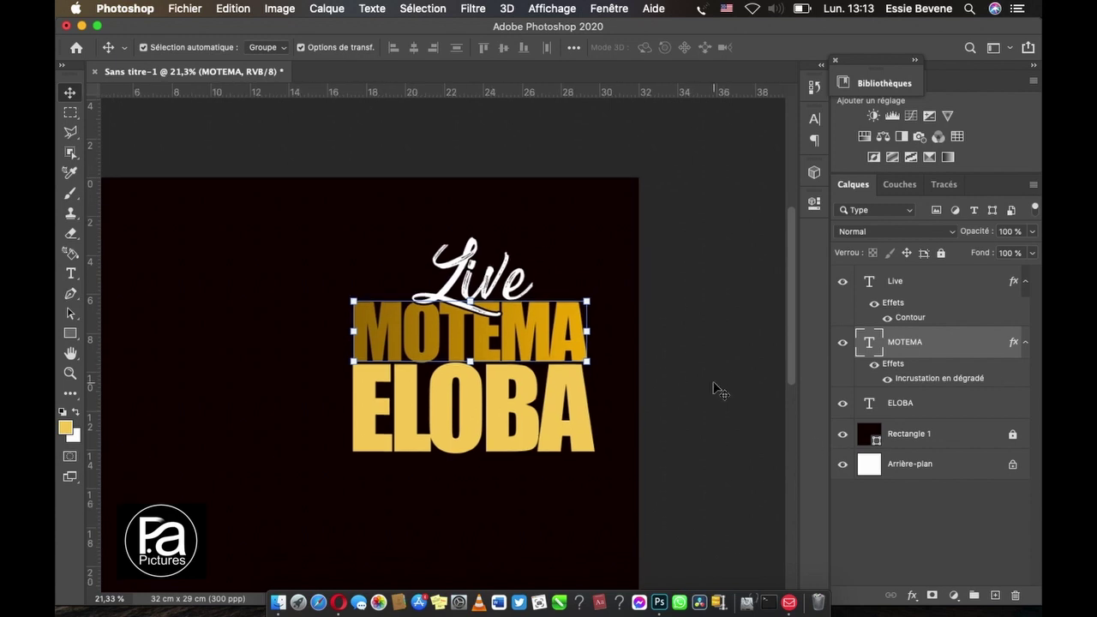
pyautogui.scroll(3, 467, 332)
pyautogui.scroll(-2, 467, 332)
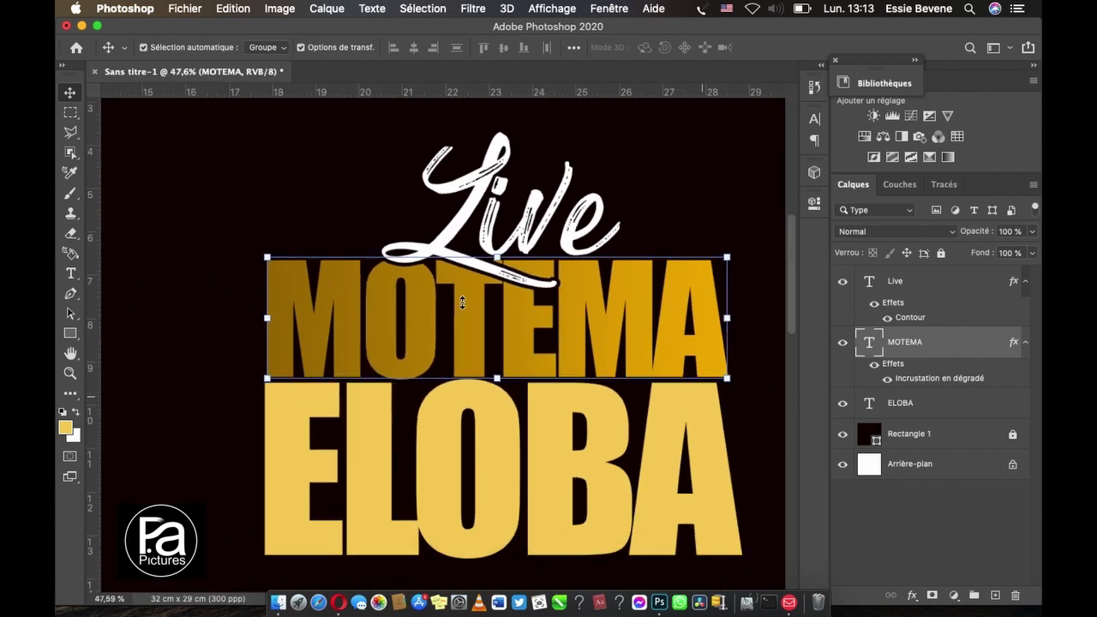
pyautogui.click(912, 595)
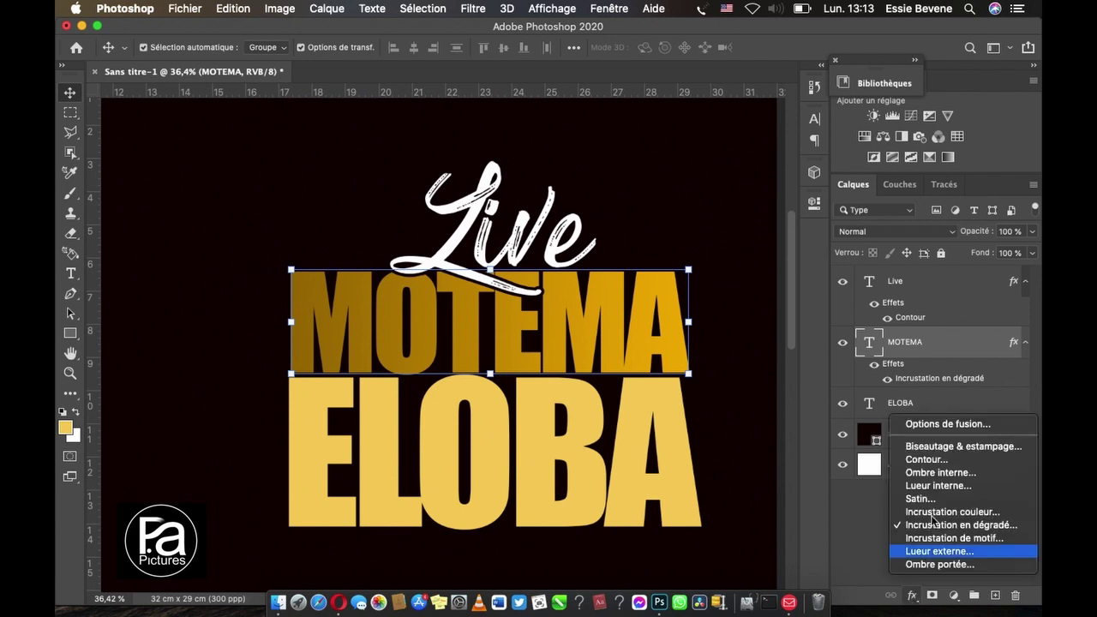
# Step: Add a Contour stroke to MOTEMA in a pale yellow colour
pyautogui.click(932, 460)
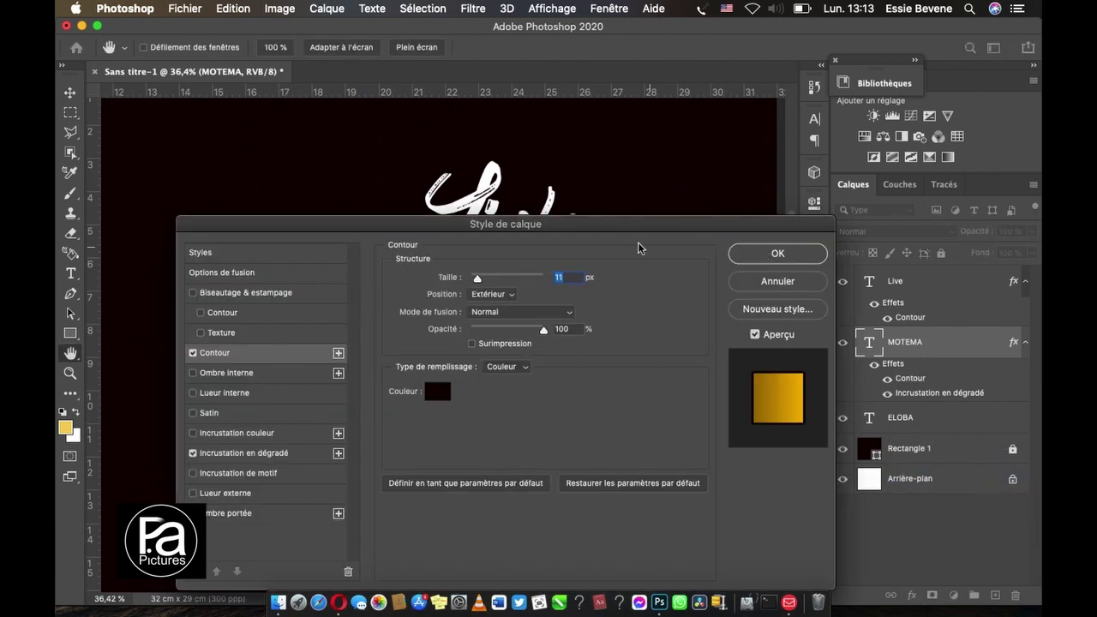
pyautogui.moveTo(619, 225)
pyautogui.mouseDown()
pyautogui.moveTo(827, 325)
pyautogui.moveTo(892, 237)
pyautogui.mouseUp()
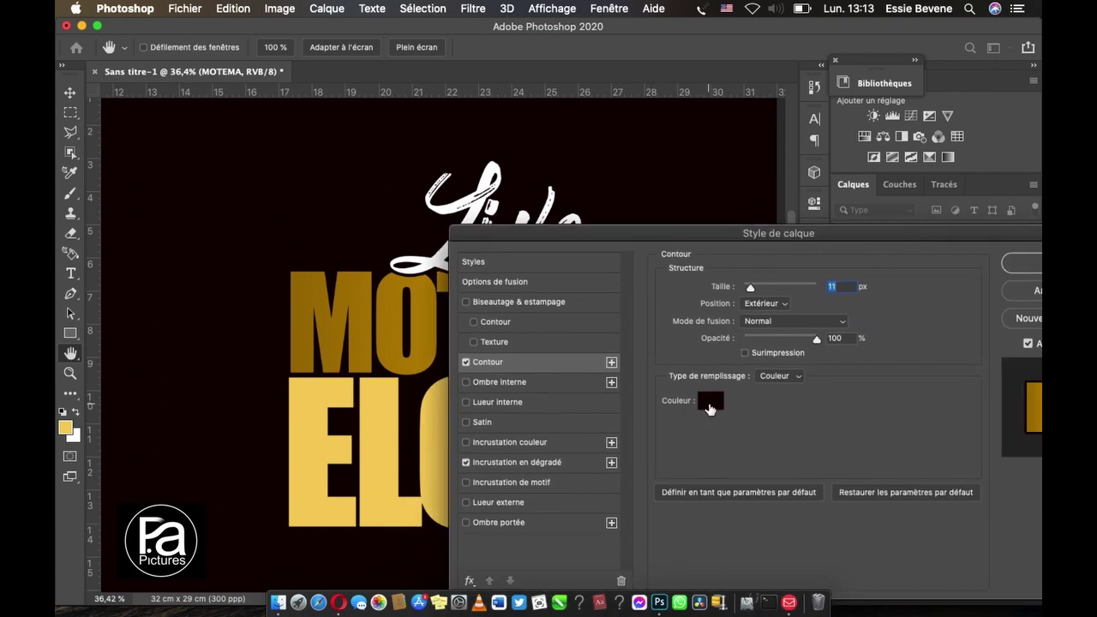
pyautogui.click(709, 403)
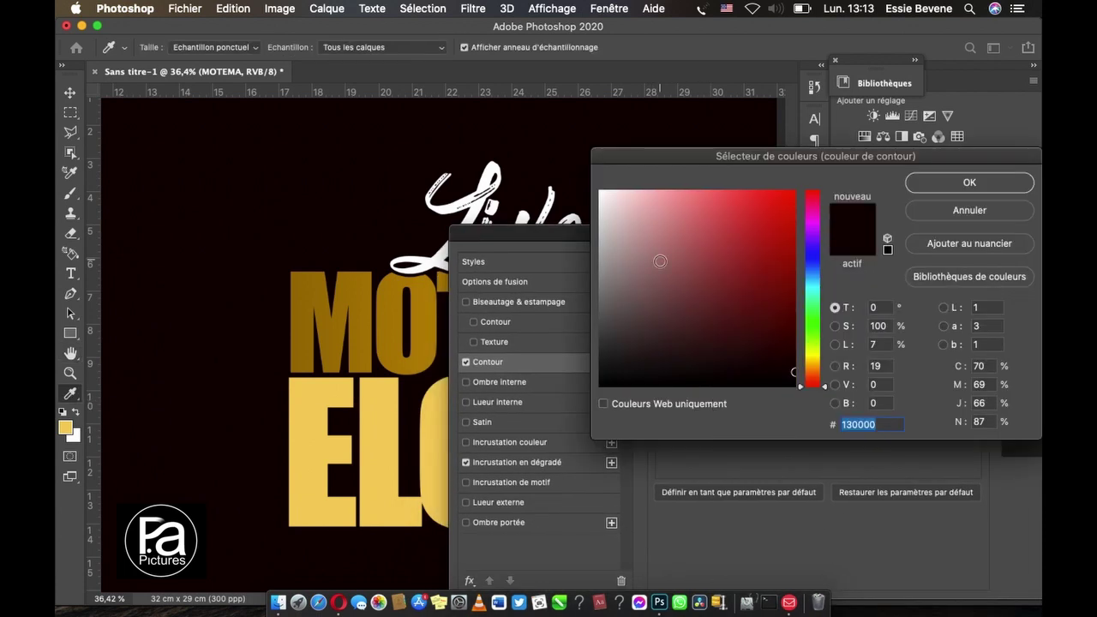
pyautogui.click(793, 192)
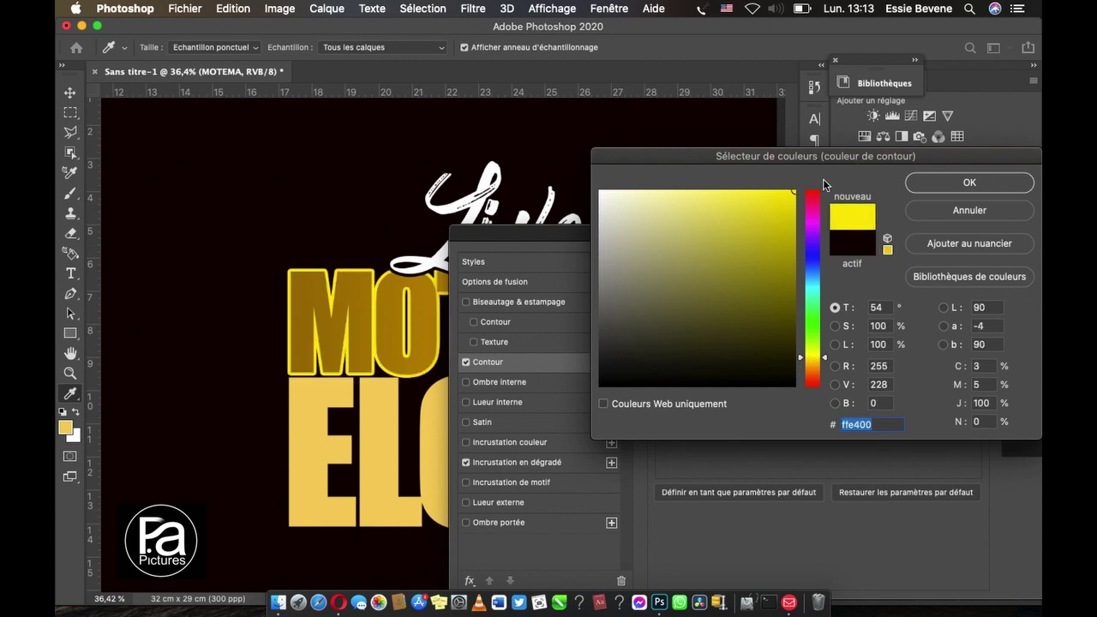
pyautogui.moveTo(728, 211); pyautogui.dragTo(728, 195)
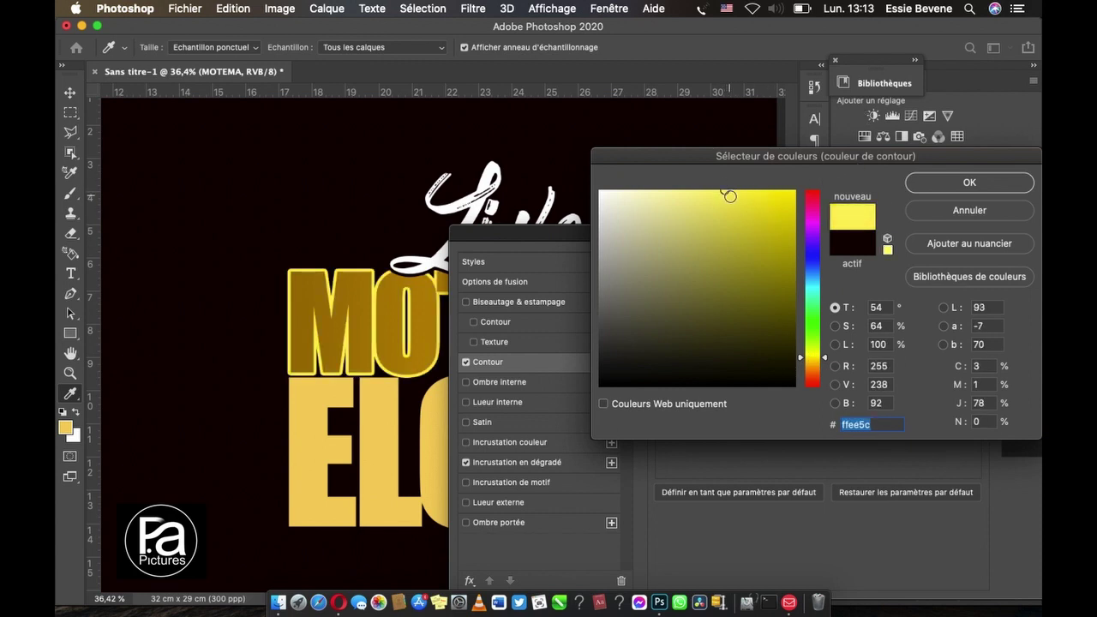
pyautogui.click(953, 187)
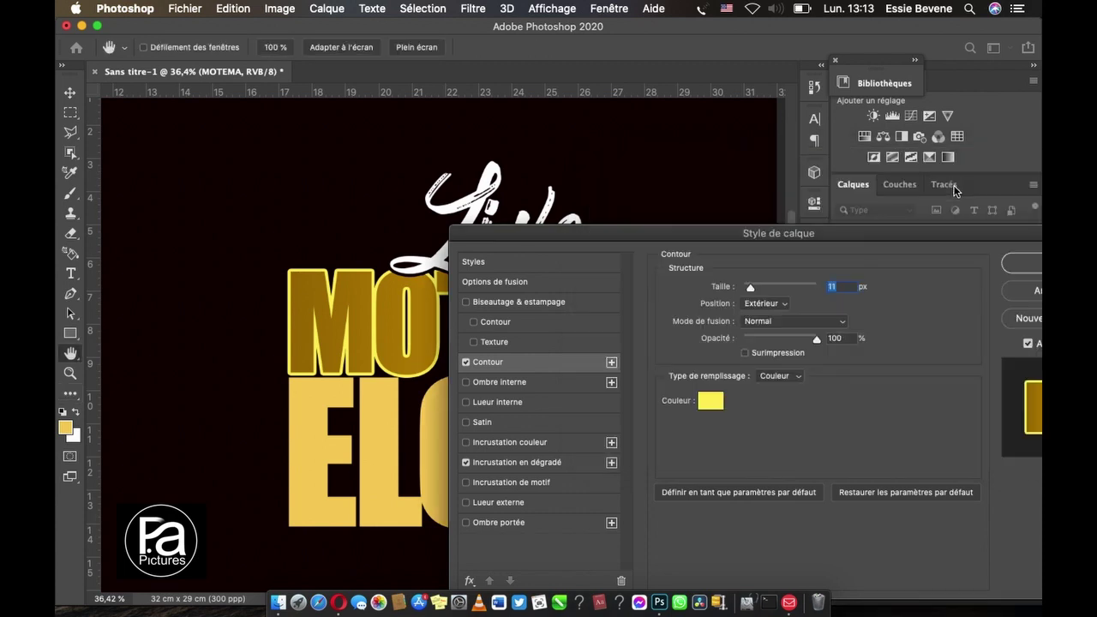
# Step: Set the stroke position to Intérieur and reduce its size from 8 px
pyautogui.moveTo(887, 242); pyautogui.dragTo(826, 359)
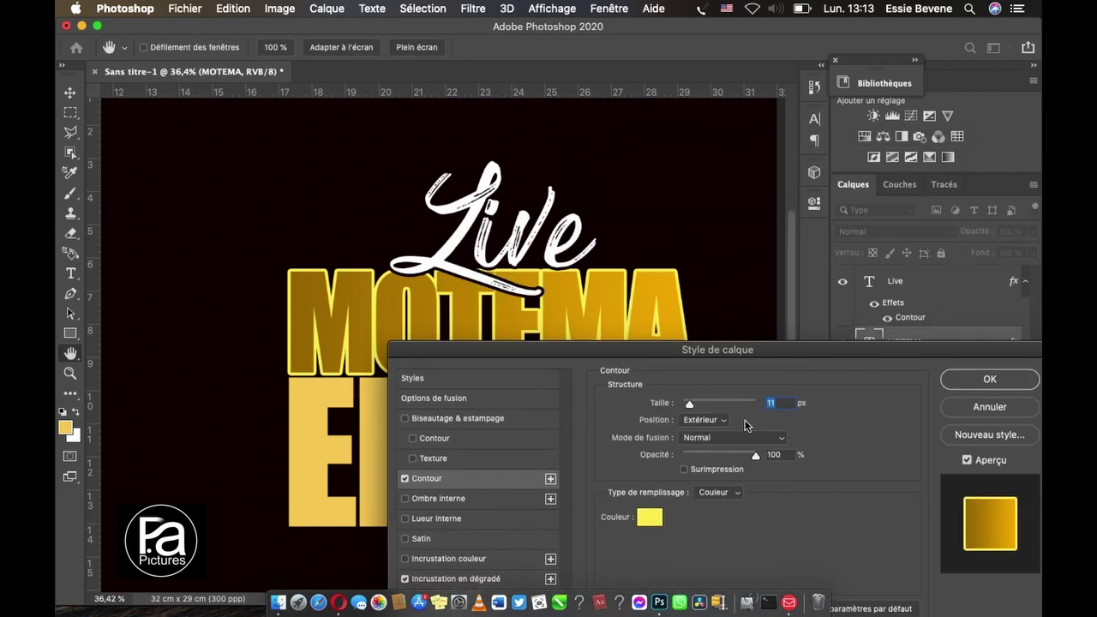
pyautogui.write('8')
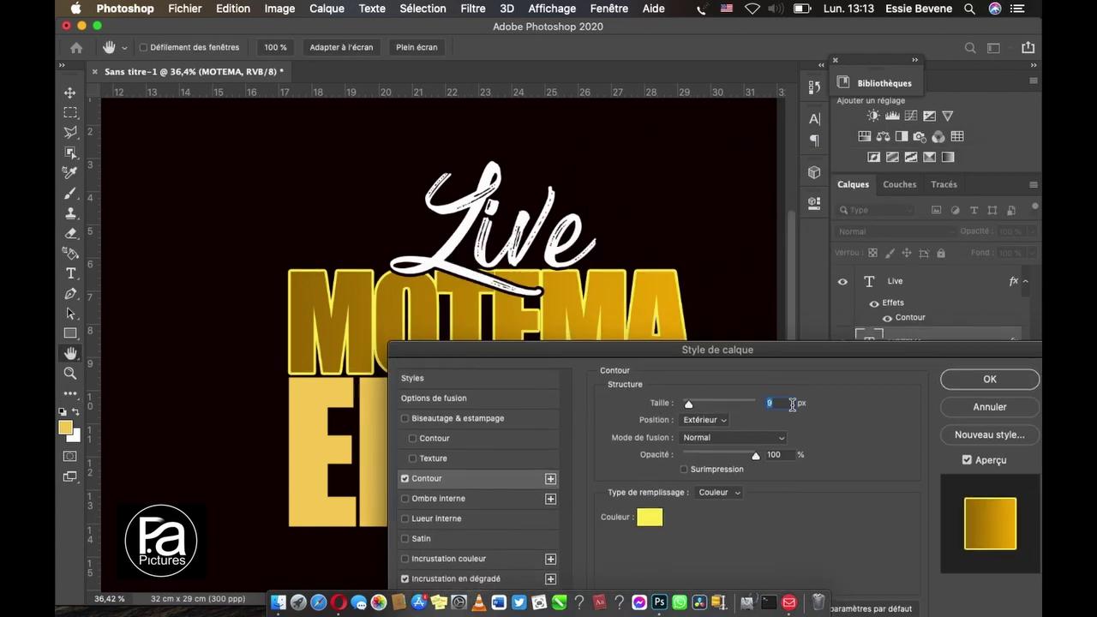
pyautogui.click(722, 423)
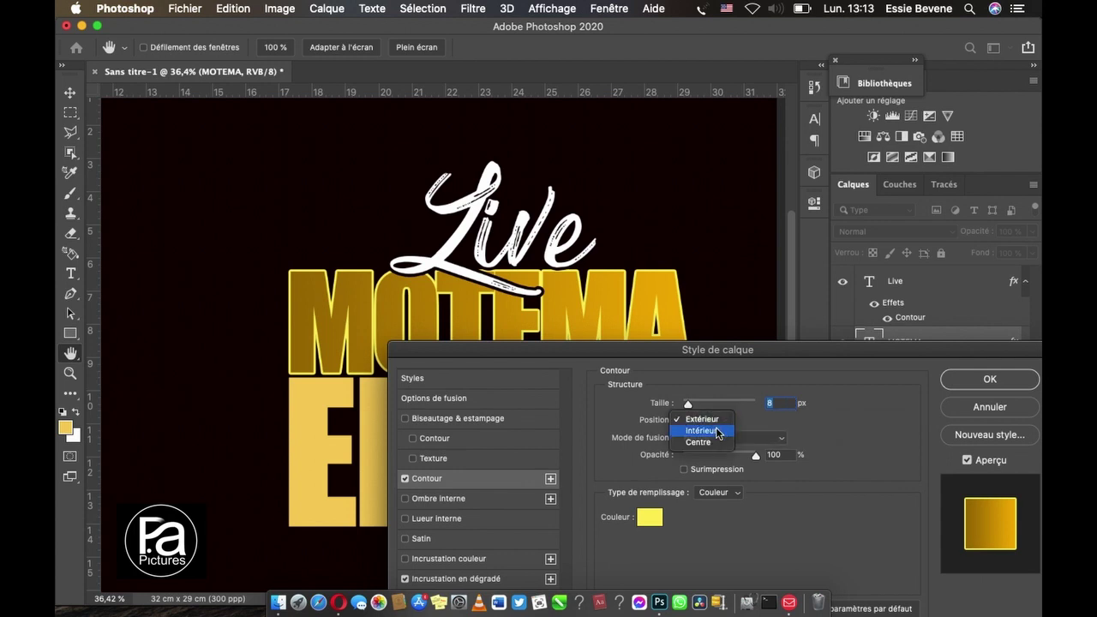
pyautogui.click(717, 433)
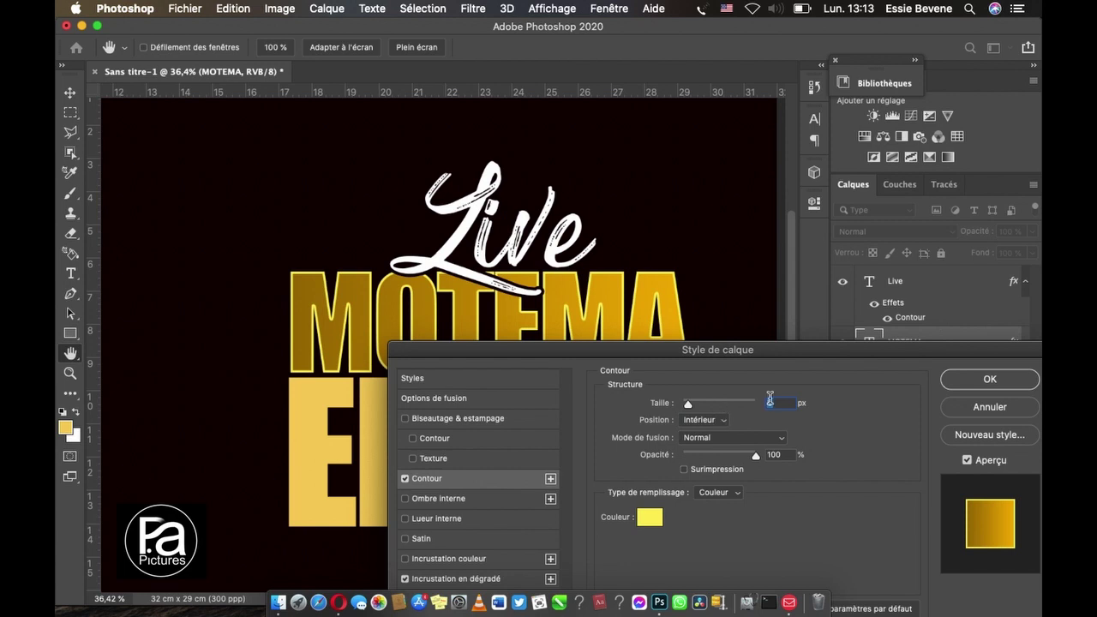
pyautogui.press('Down')
pyautogui.press('Down')
pyautogui.press('Down')
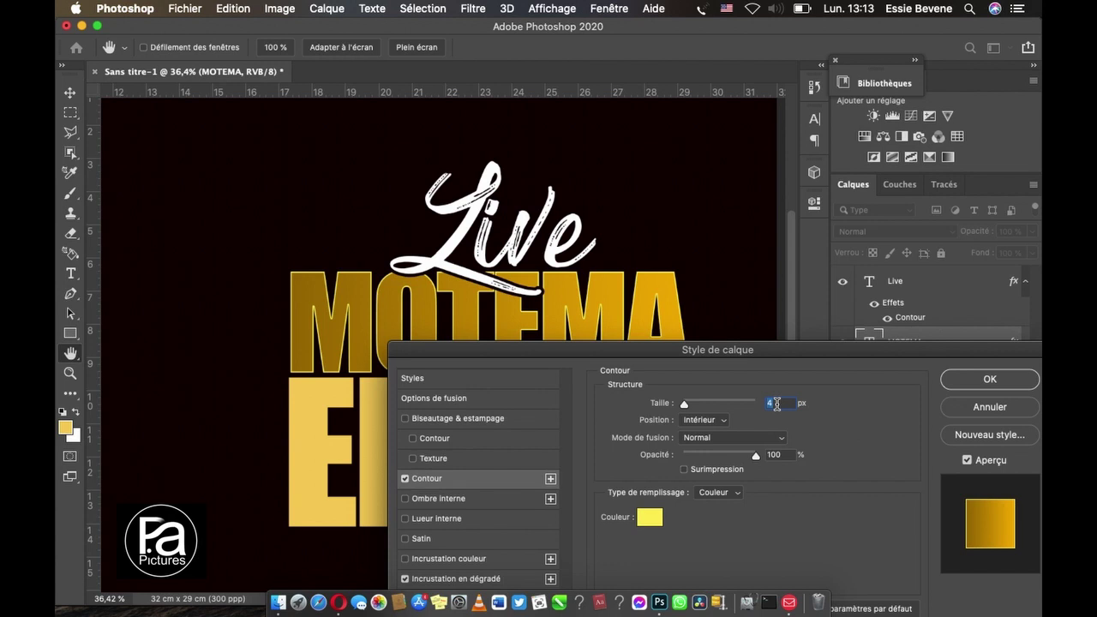
# Step: Change the stroke colour to light gold fdcc6e at 5 px and apply it
pyautogui.click(650, 516)
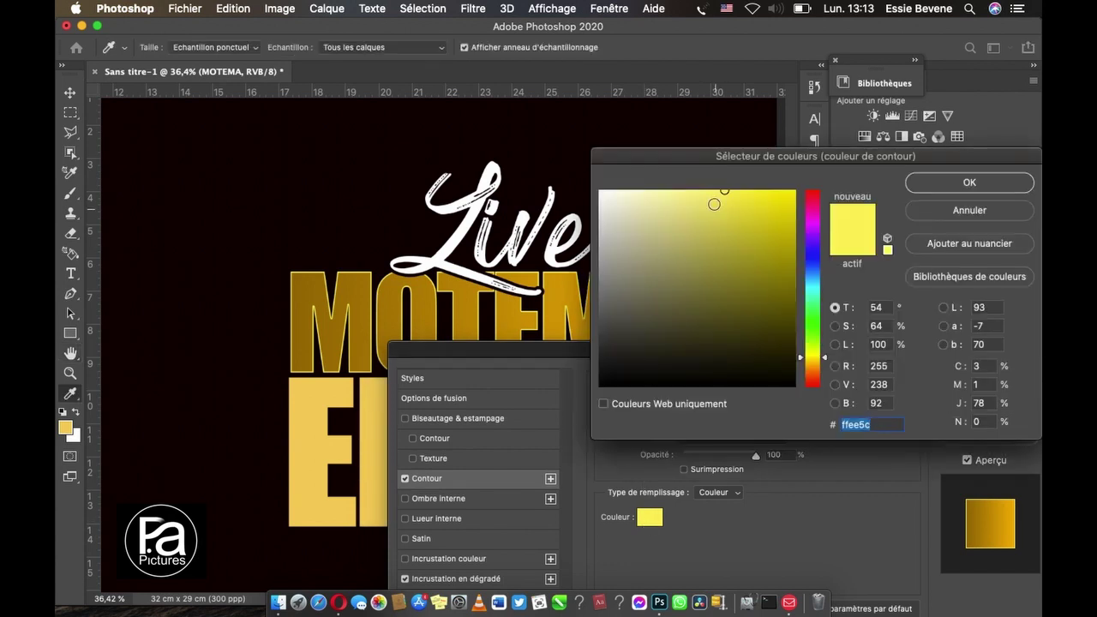
pyautogui.click(709, 192)
pyautogui.click(814, 365)
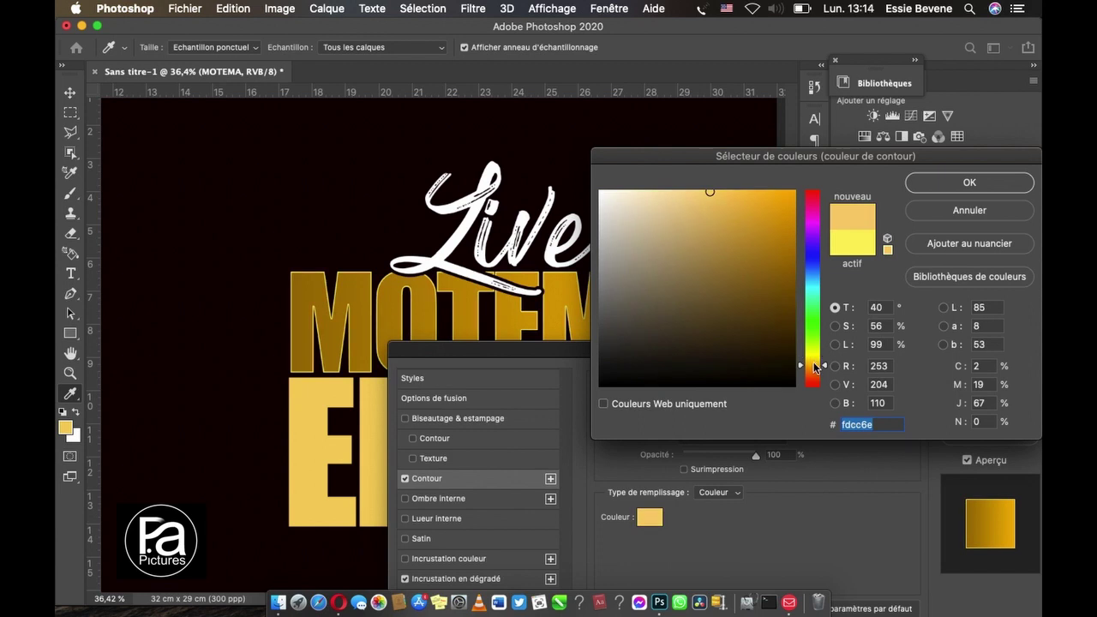
pyautogui.click(969, 183)
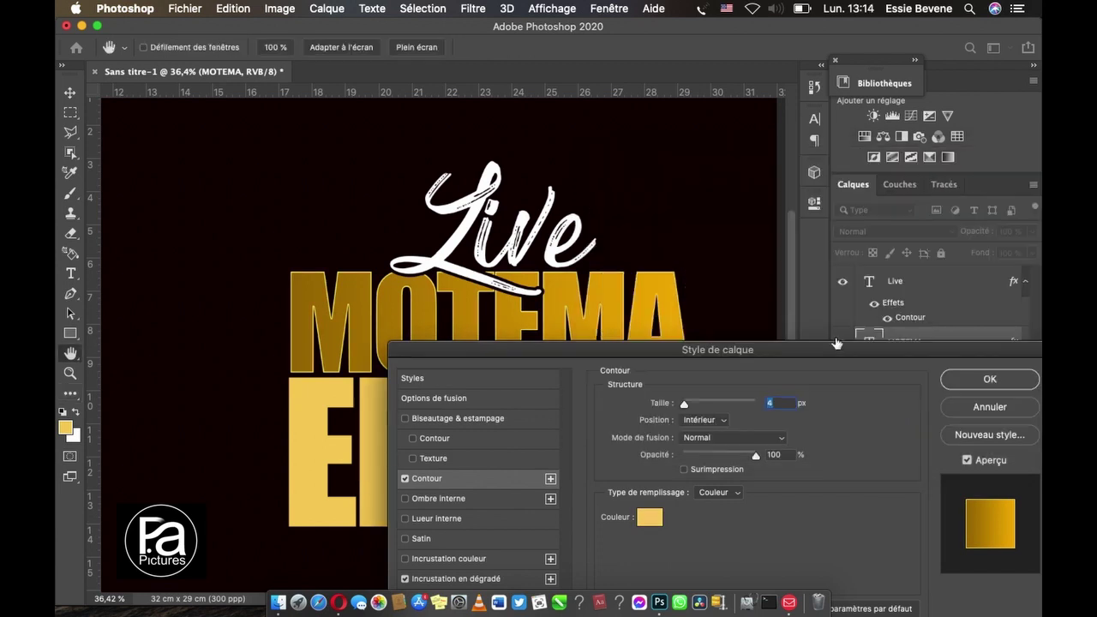
pyautogui.press('Up')
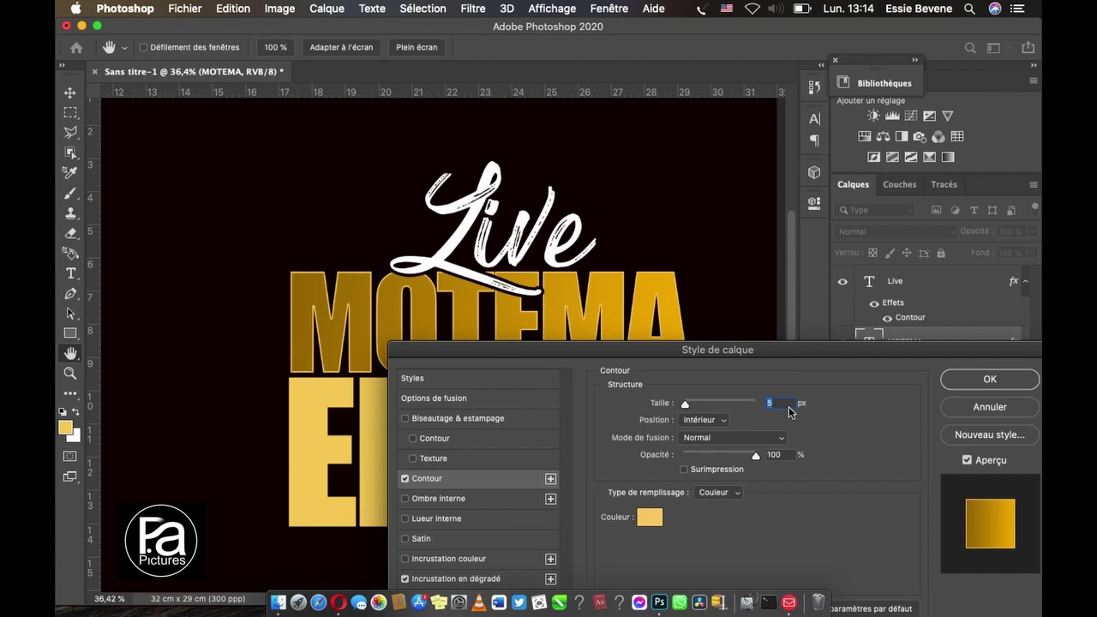
pyautogui.click(987, 379)
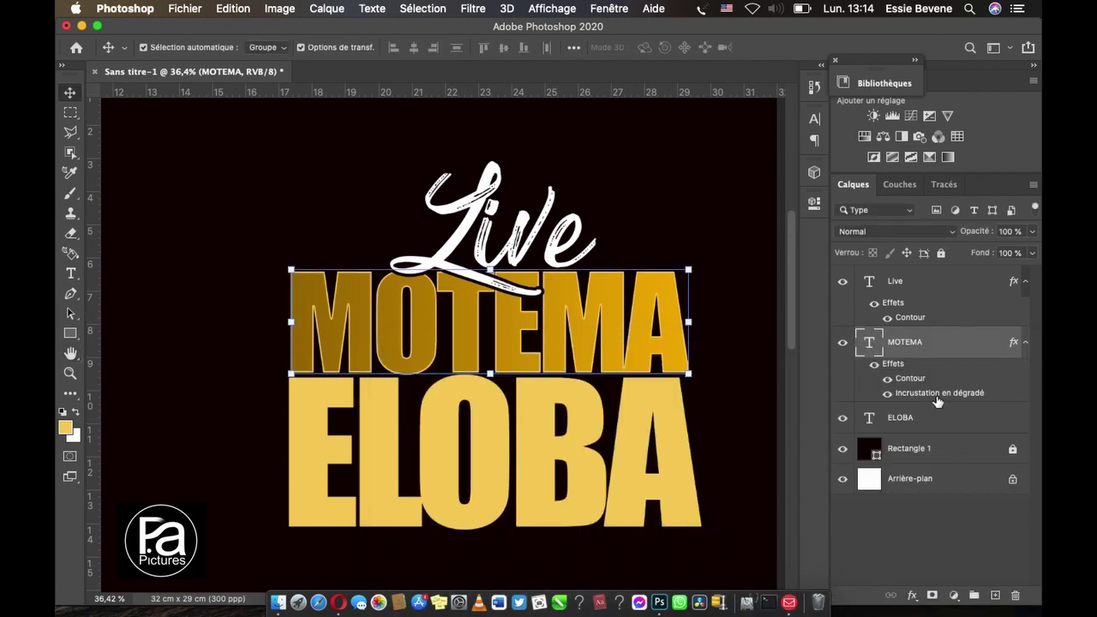
# Step: Select the MOTEMA layer and add an Ombre portée drop shadow
pyautogui.scroll(-2, 696, 225)
pyautogui.scroll(-3, 696, 225)
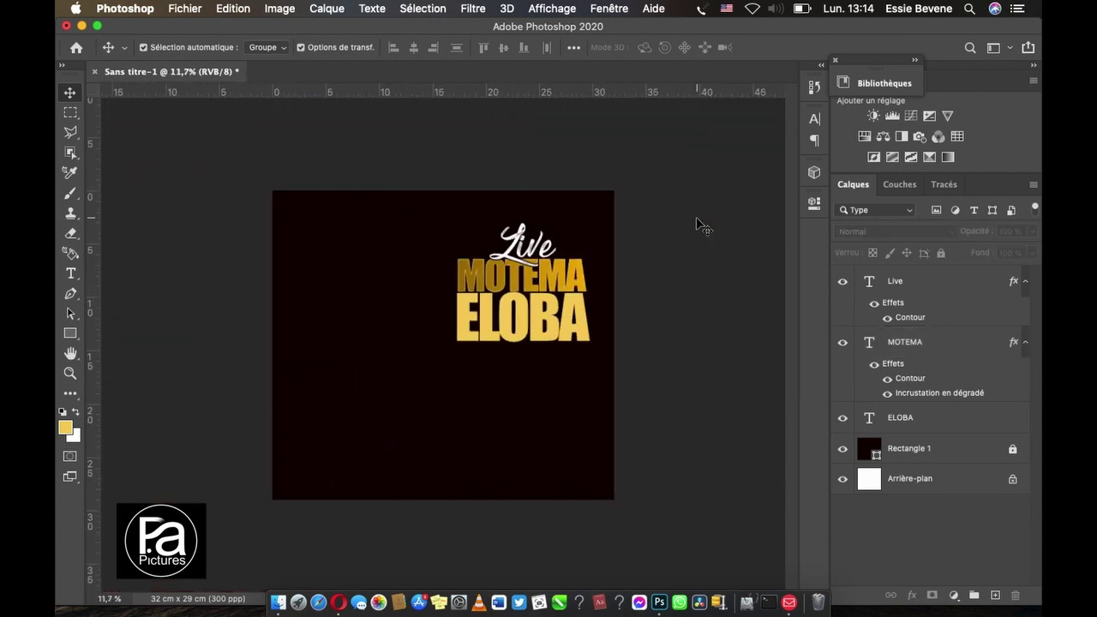
pyautogui.scroll(3, 695, 225)
pyautogui.scroll(2, 696, 225)
pyautogui.scroll(-1, 695, 224)
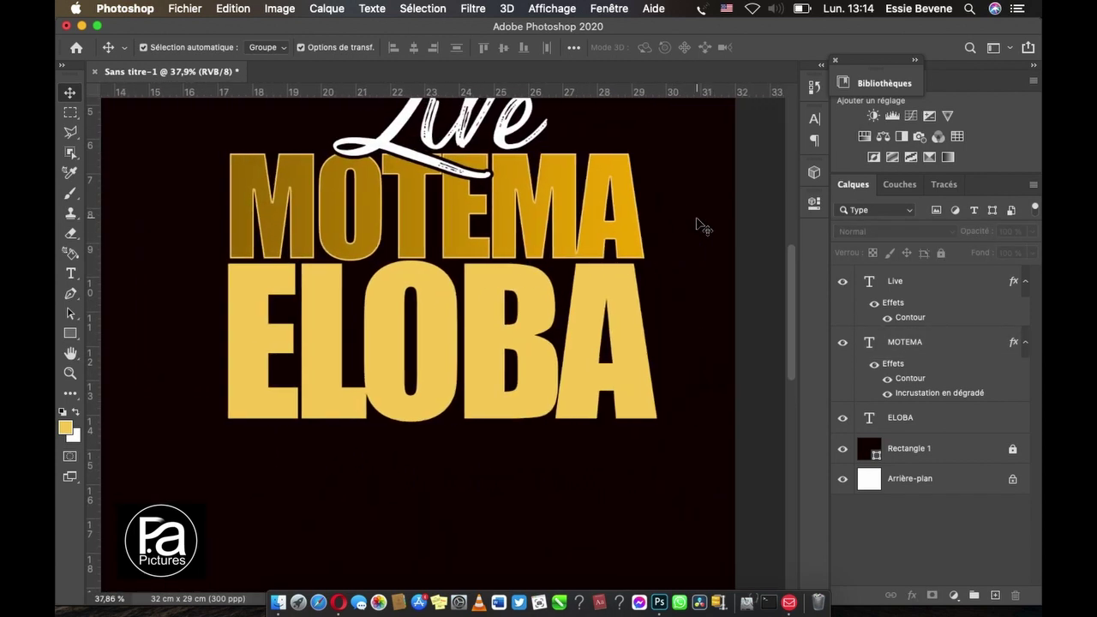
pyautogui.scroll(2, 697, 224)
pyautogui.scroll(-1, 697, 225)
pyautogui.scroll(-1, 697, 224)
pyautogui.scroll(1, 697, 224)
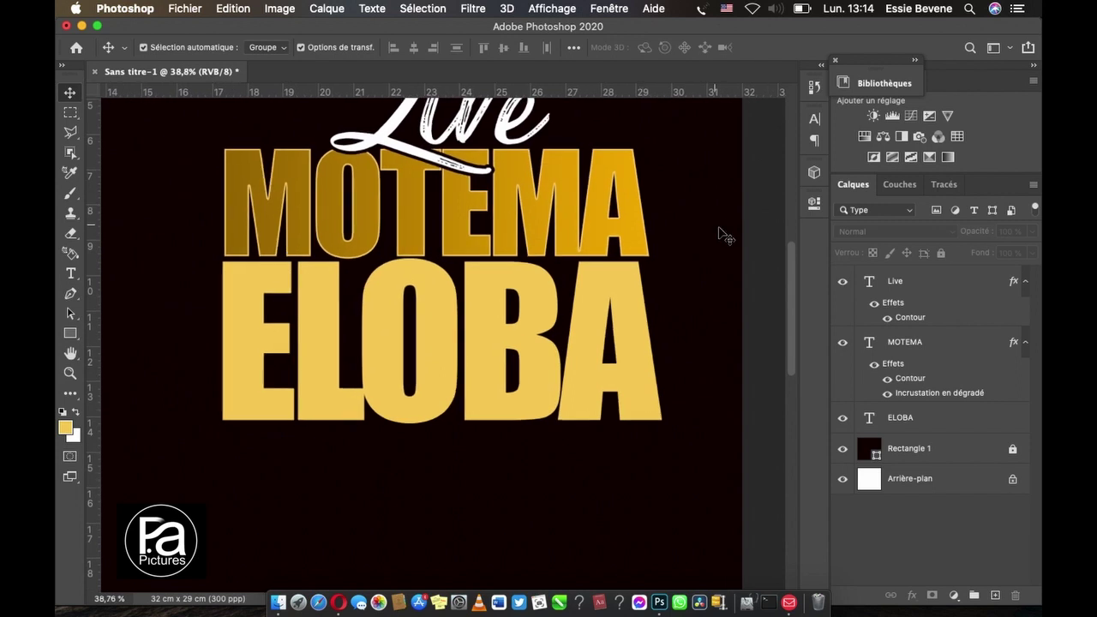
pyautogui.scroll(2, 724, 235)
pyautogui.click(611, 249)
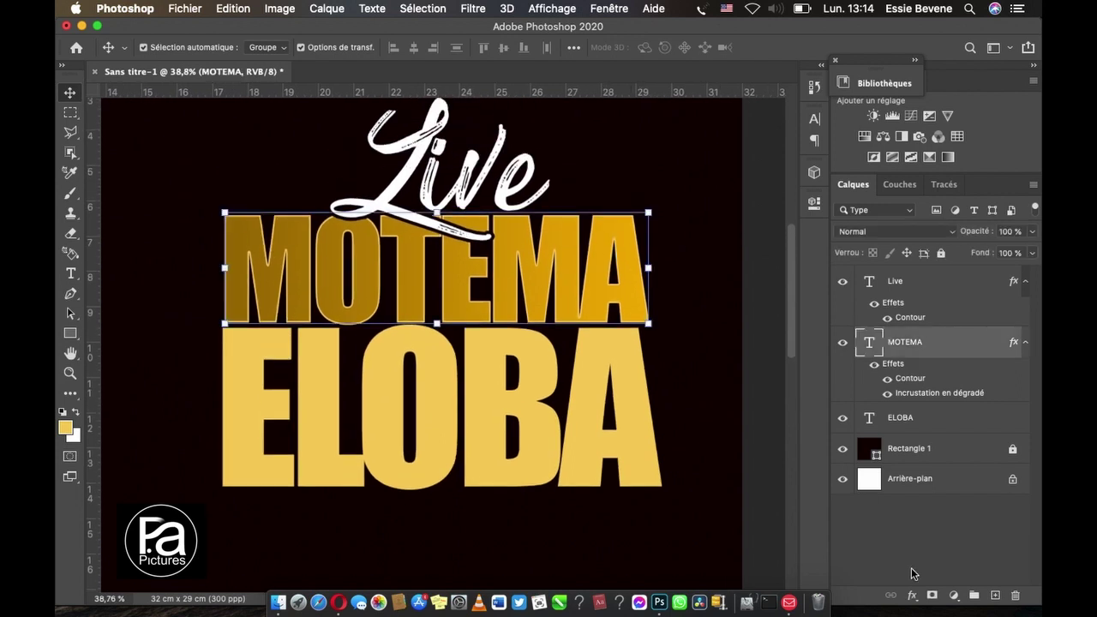
pyautogui.click(912, 596)
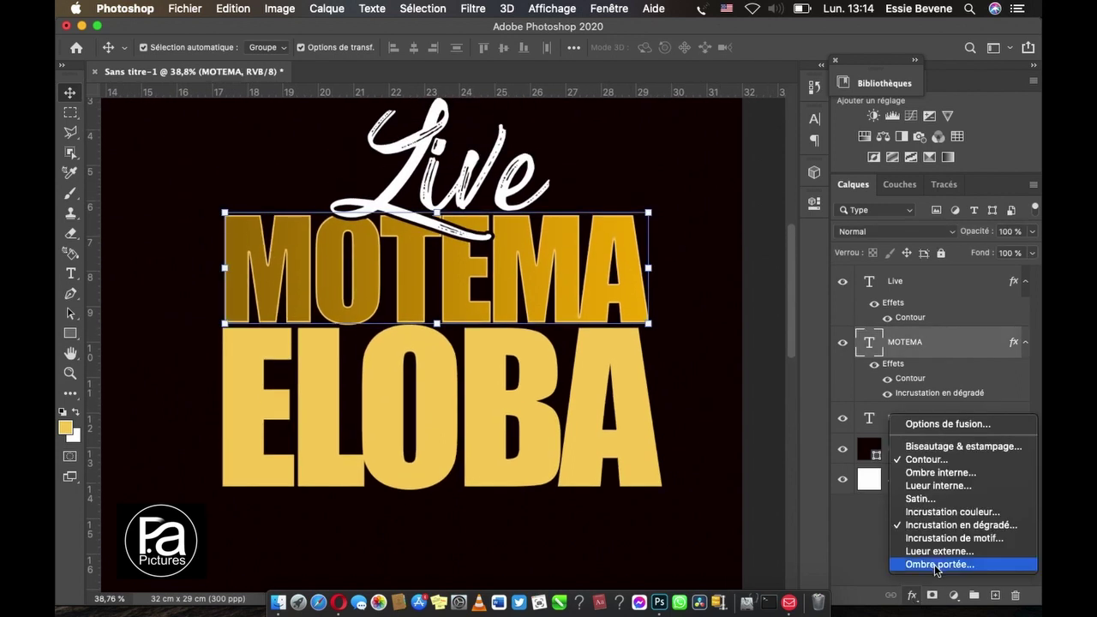
pyautogui.click(933, 565)
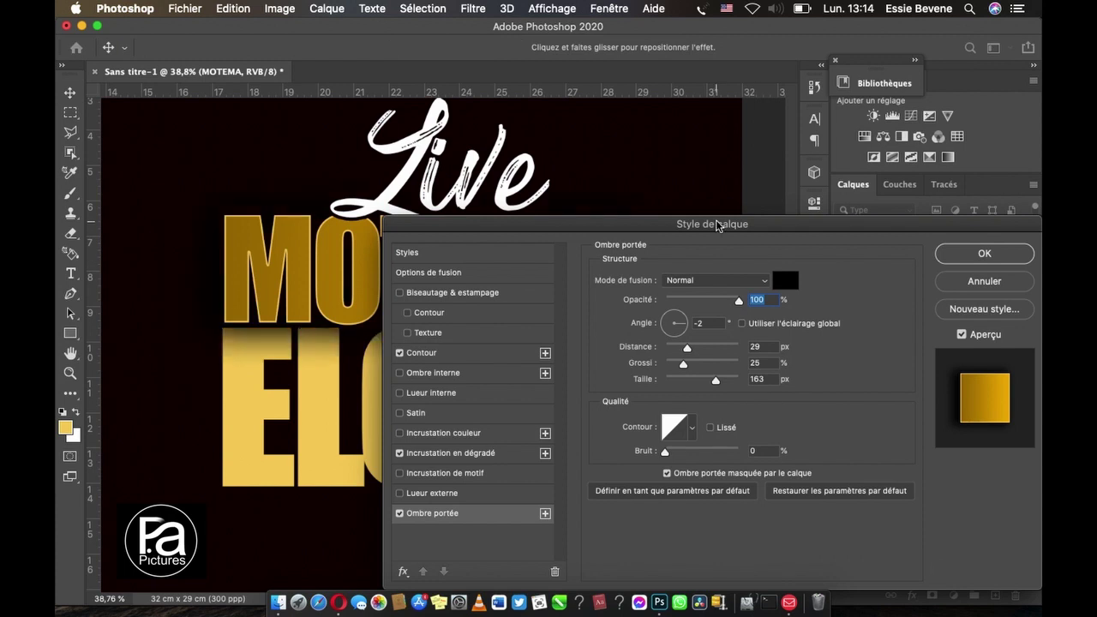
pyautogui.moveTo(710, 224)
pyautogui.mouseDown()
pyautogui.moveTo(844, 183)
pyautogui.moveTo(797, 183)
pyautogui.mouseUp()
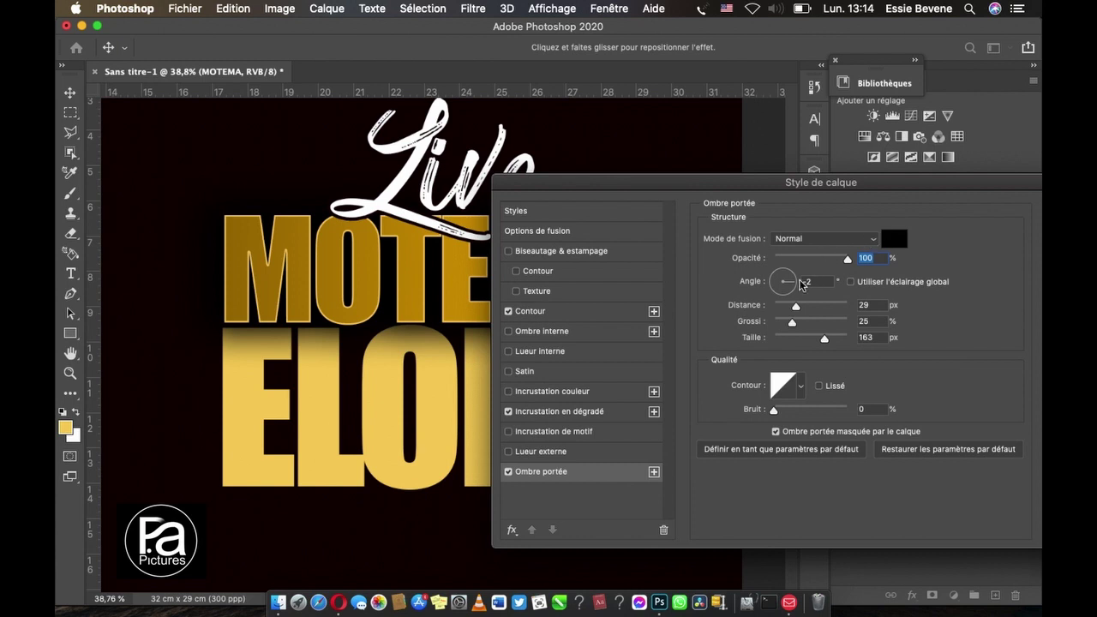
# Step: Set the shadow to 90° angle, 65 px distance and about 75% opacity, then apply
pyautogui.moveTo(794, 287); pyautogui.dragTo(781, 274)
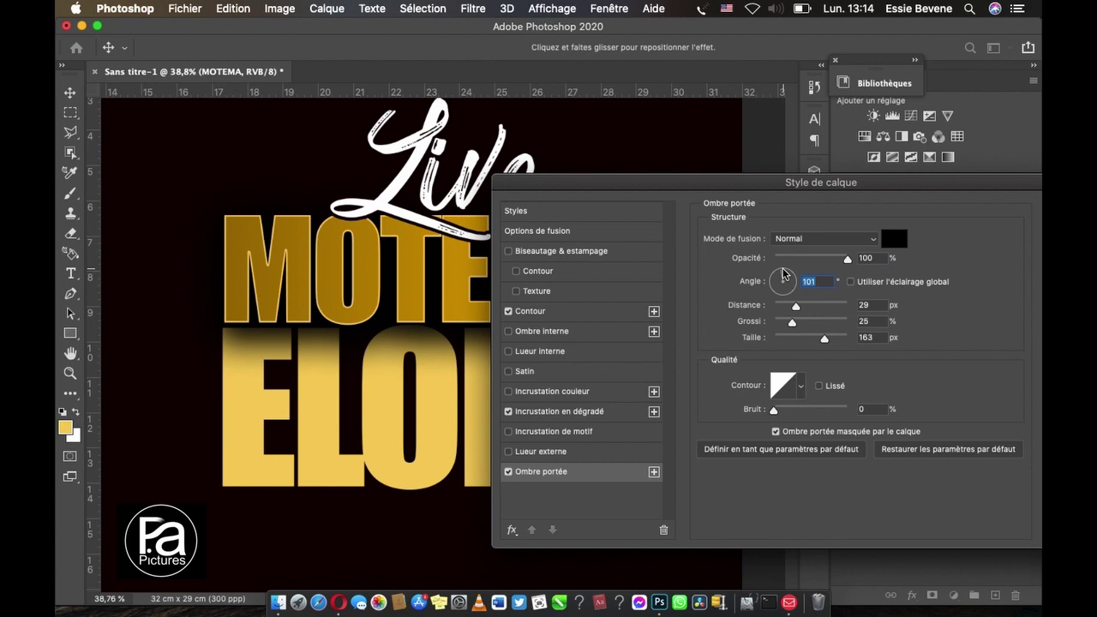
pyautogui.moveTo(783, 274); pyautogui.dragTo(782, 274)
pyautogui.moveTo(820, 184)
pyautogui.mouseDown()
pyautogui.moveTo(830, 357)
pyautogui.moveTo(846, 102)
pyautogui.moveTo(842, 111)
pyautogui.mouseUp()
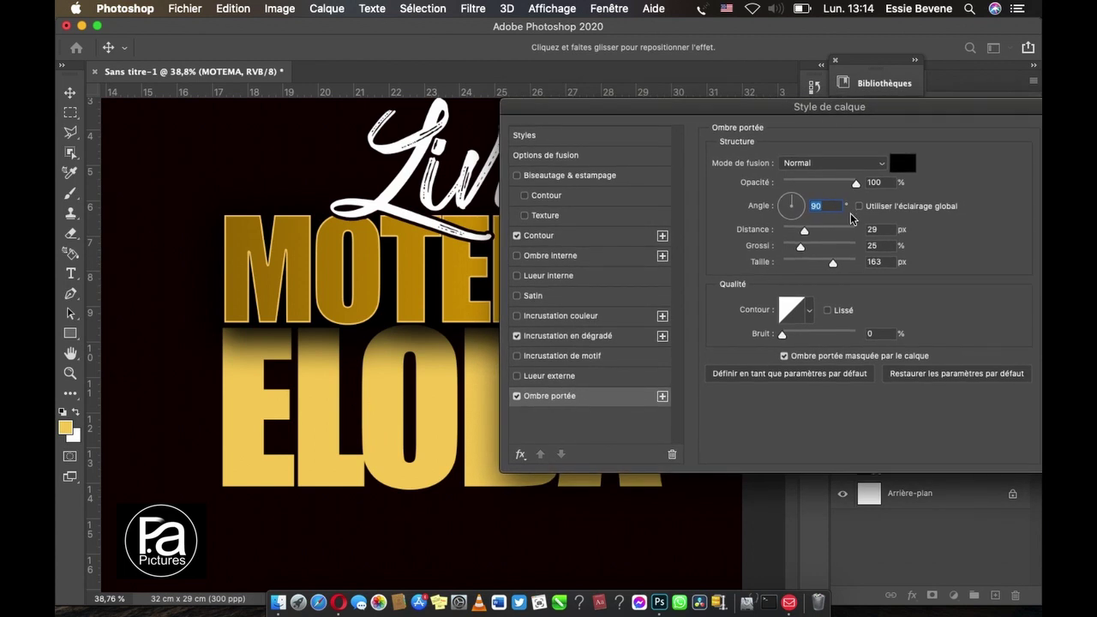
pyautogui.moveTo(803, 232); pyautogui.dragTo(825, 232)
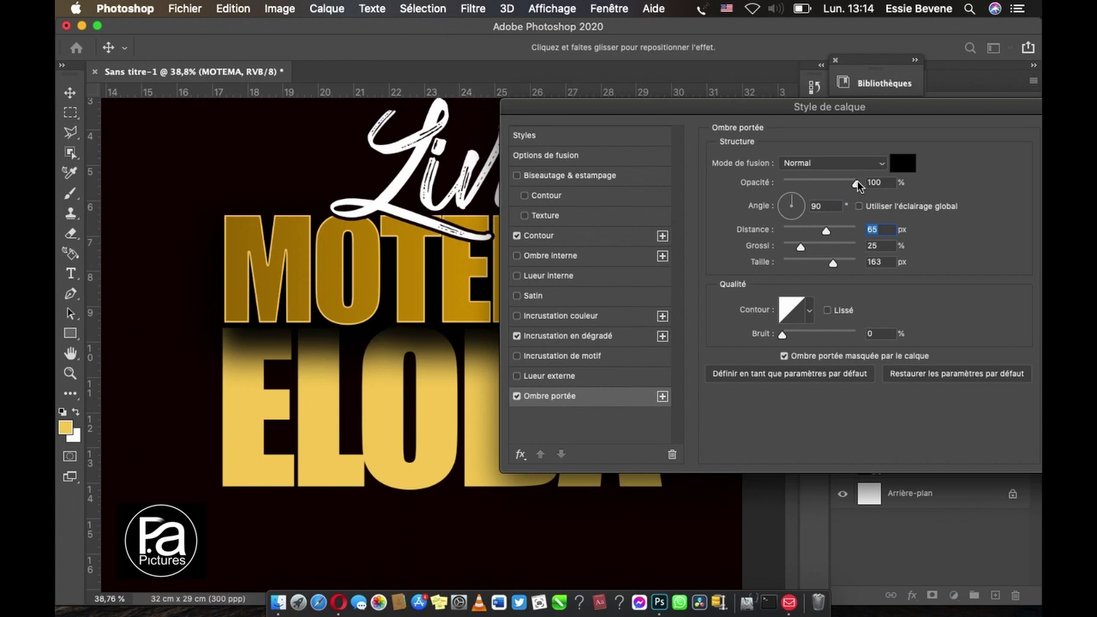
pyautogui.moveTo(857, 183); pyautogui.dragTo(840, 185)
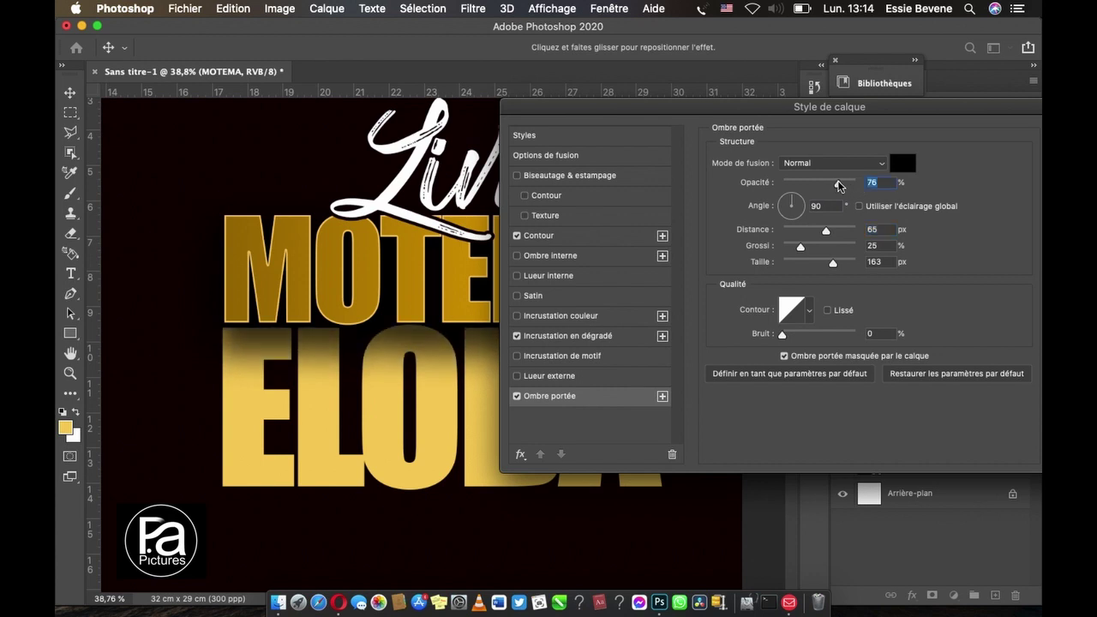
pyautogui.moveTo(845, 110)
pyautogui.mouseDown()
pyautogui.moveTo(733, 190)
pyautogui.moveTo(598, 409)
pyautogui.mouseUp()
pyautogui.click(797, 408)
# Step: Copy the MOTEMA layer's style with Copier le style de calque
pyautogui.click(696, 351)
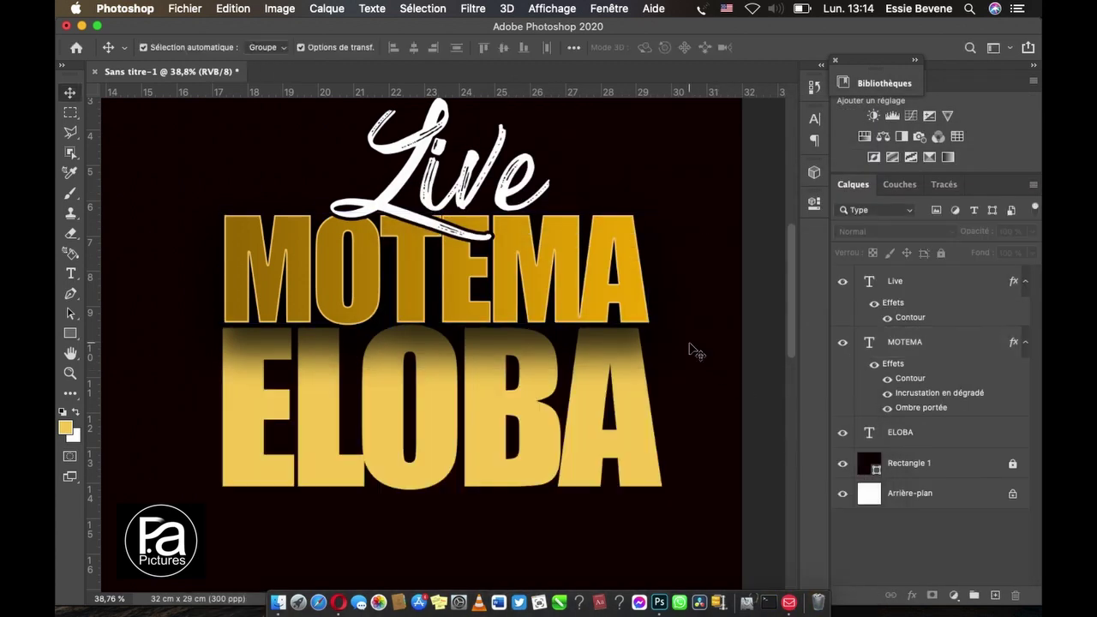
pyautogui.scroll(-3, 593, 398)
pyautogui.scroll(-3, 593, 398)
pyautogui.scroll(1, 599, 409)
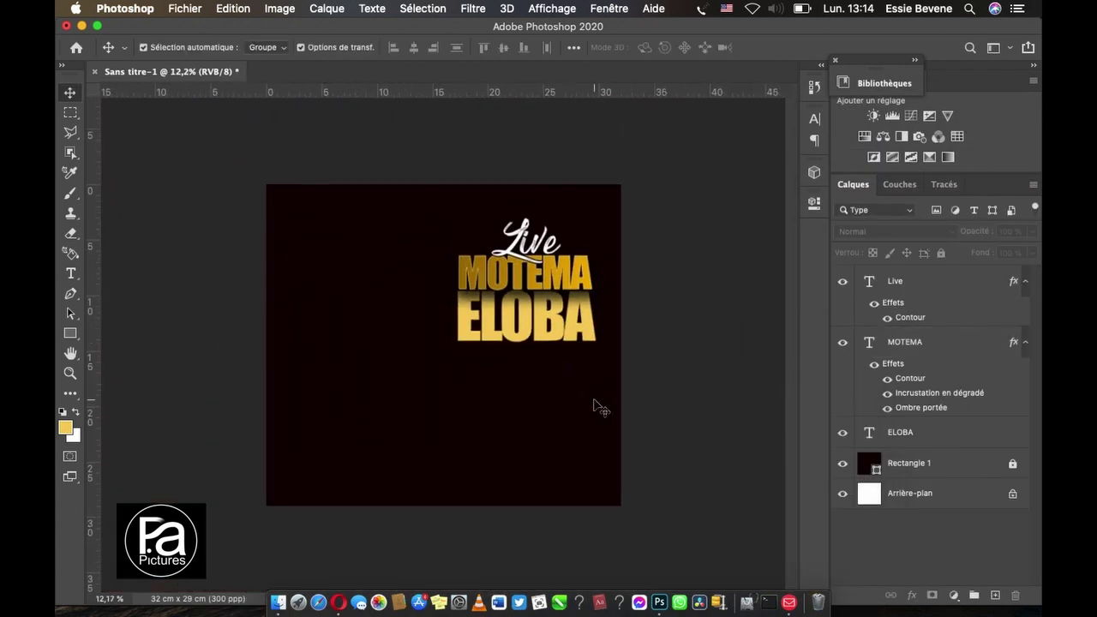
pyautogui.scroll(2, 599, 409)
pyautogui.scroll(2, 600, 409)
pyautogui.scroll(1, 591, 404)
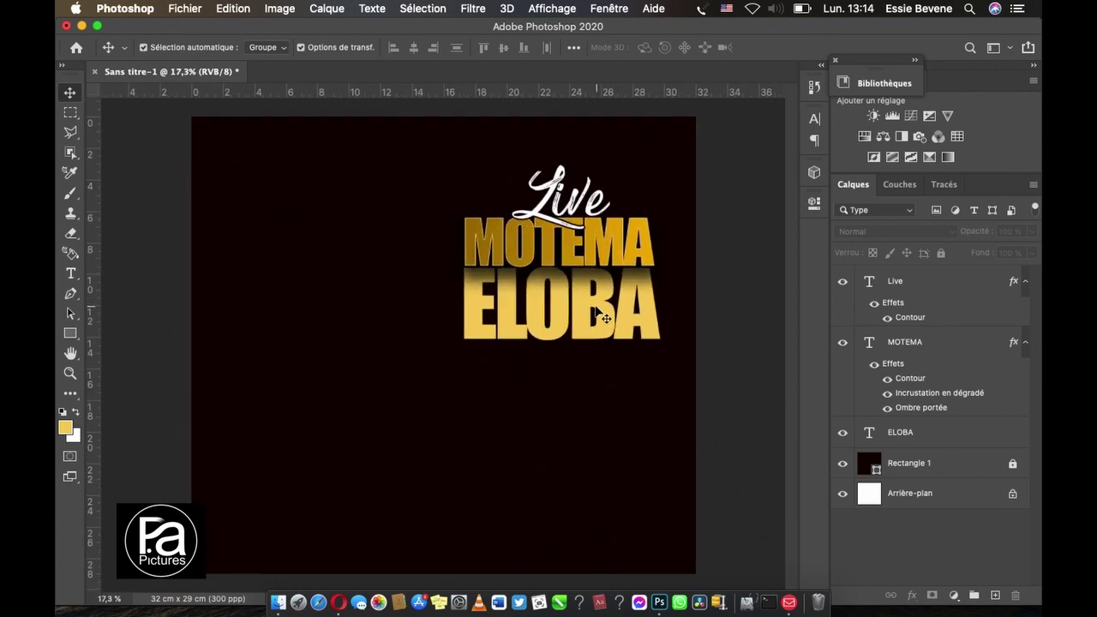
pyautogui.scroll(1, 594, 304)
pyautogui.scroll(1, 594, 304)
pyautogui.scroll(1, 557, 326)
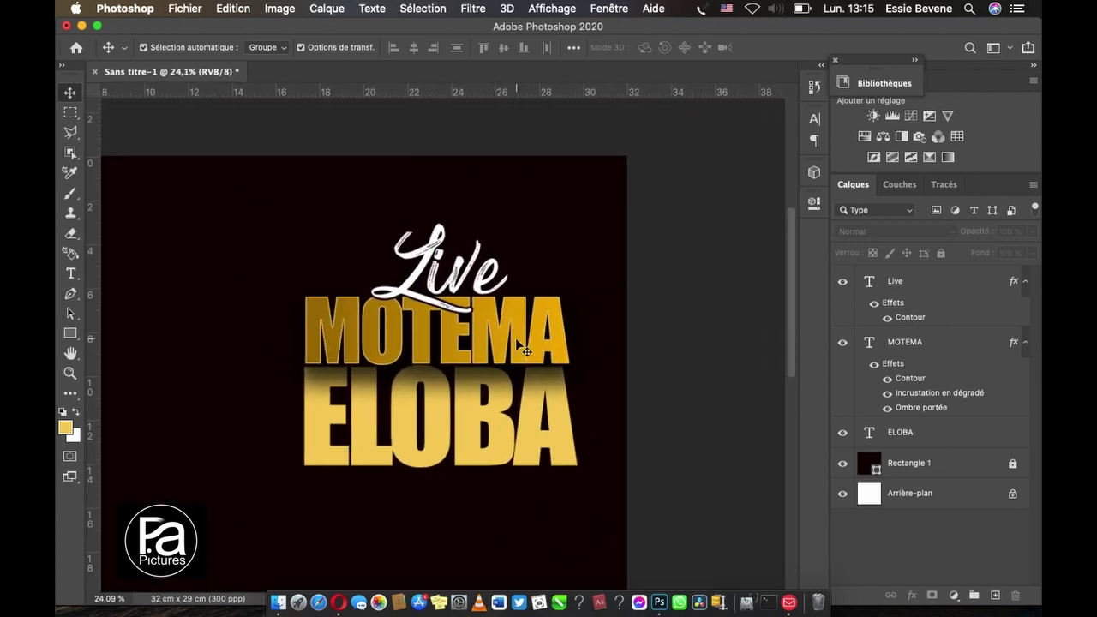
pyautogui.click(515, 338)
pyautogui.scroll(1, 505, 360)
pyautogui.scroll(1, 496, 457)
pyautogui.click(495, 460)
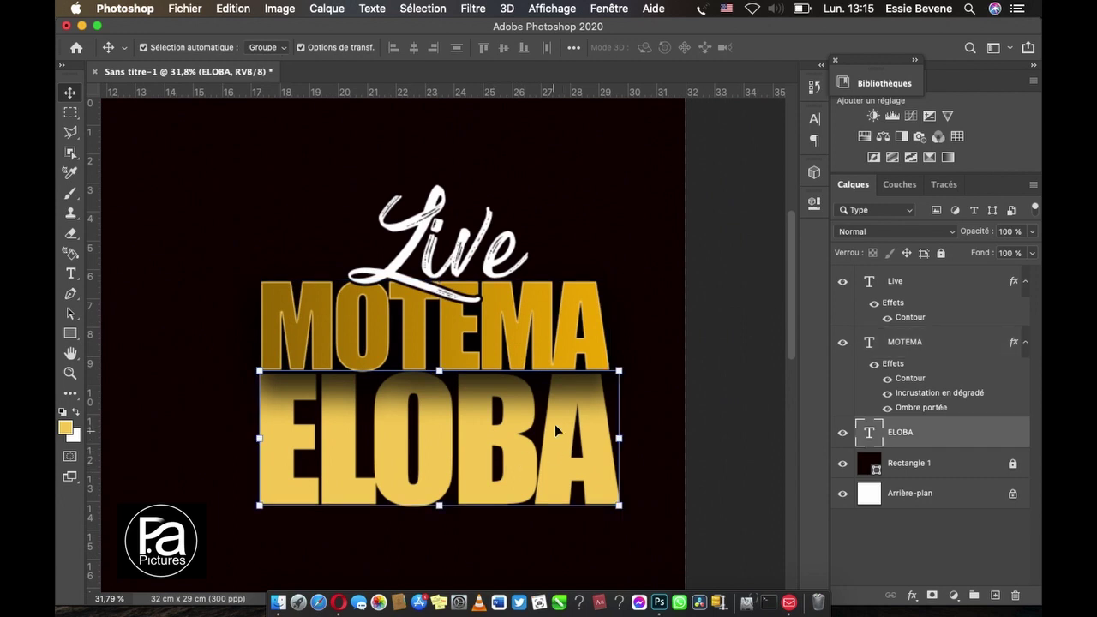
pyautogui.click(576, 319)
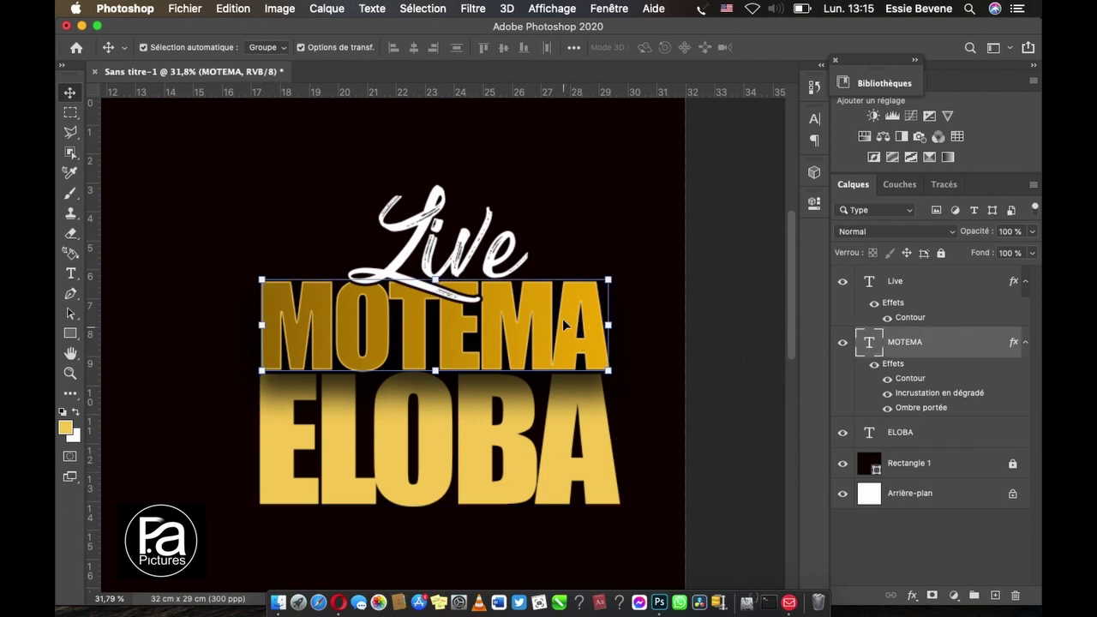
pyautogui.click(574, 426)
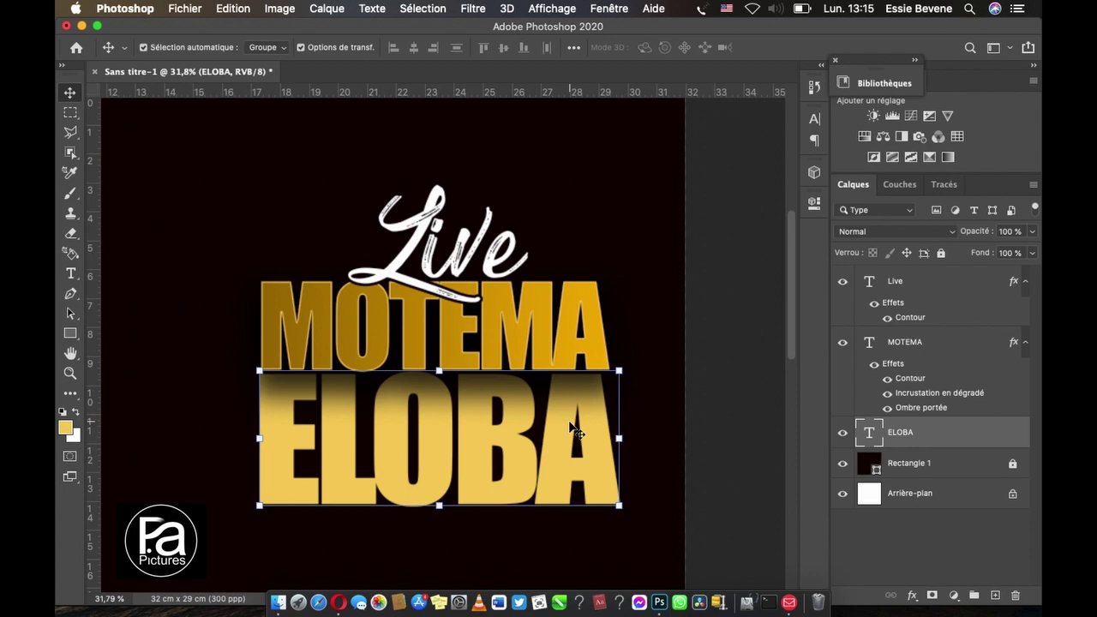
pyautogui.click(587, 287)
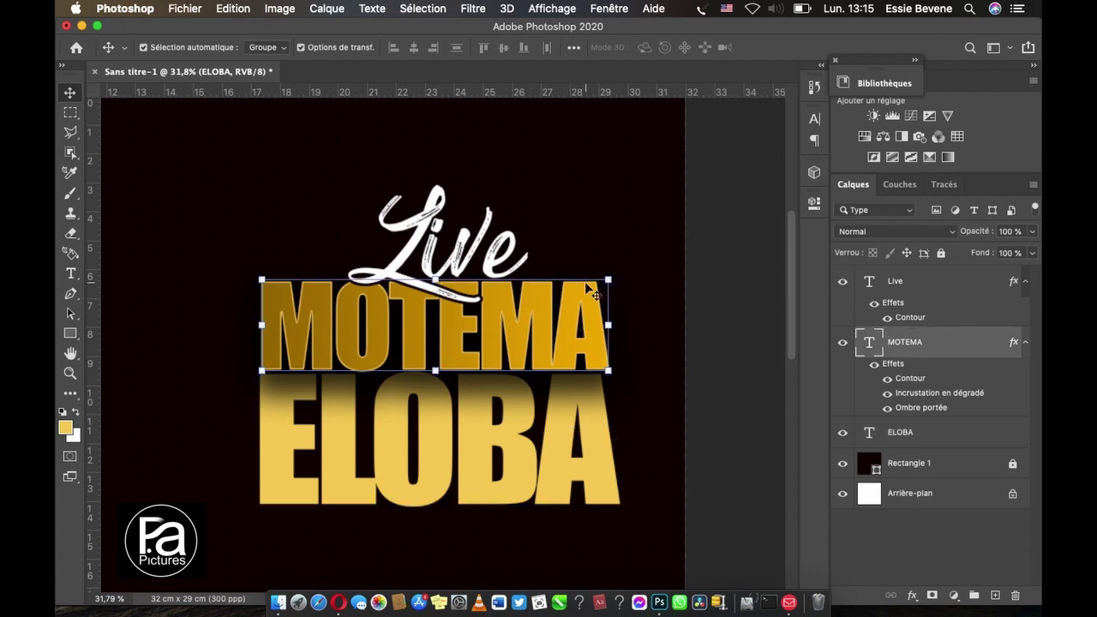
pyautogui.rightClick(952, 355)
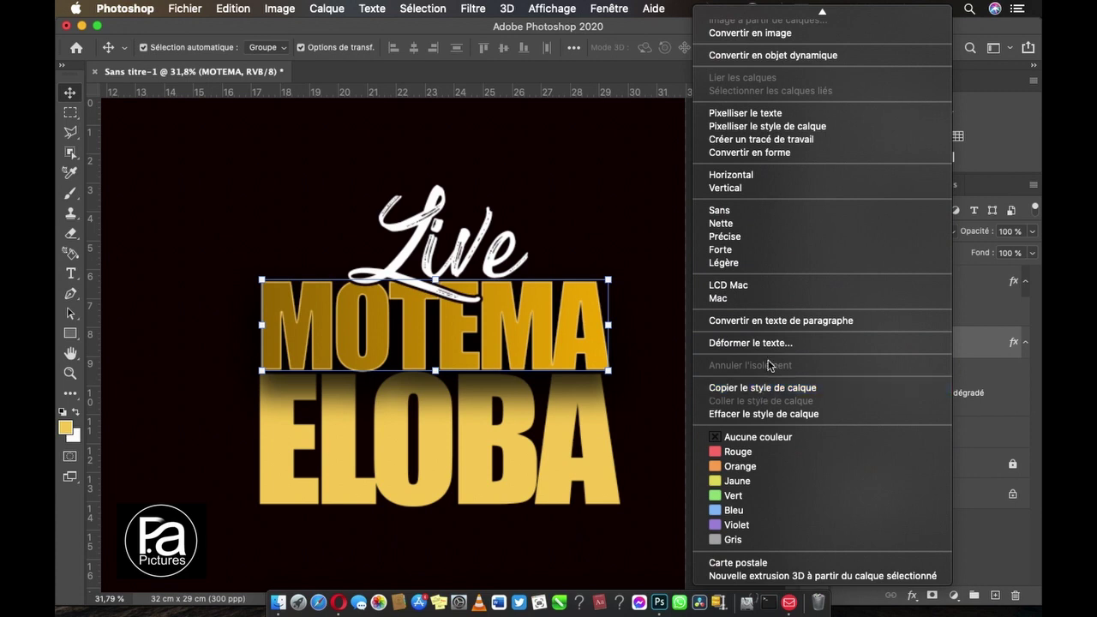
pyautogui.scroll(5, 779, 283)
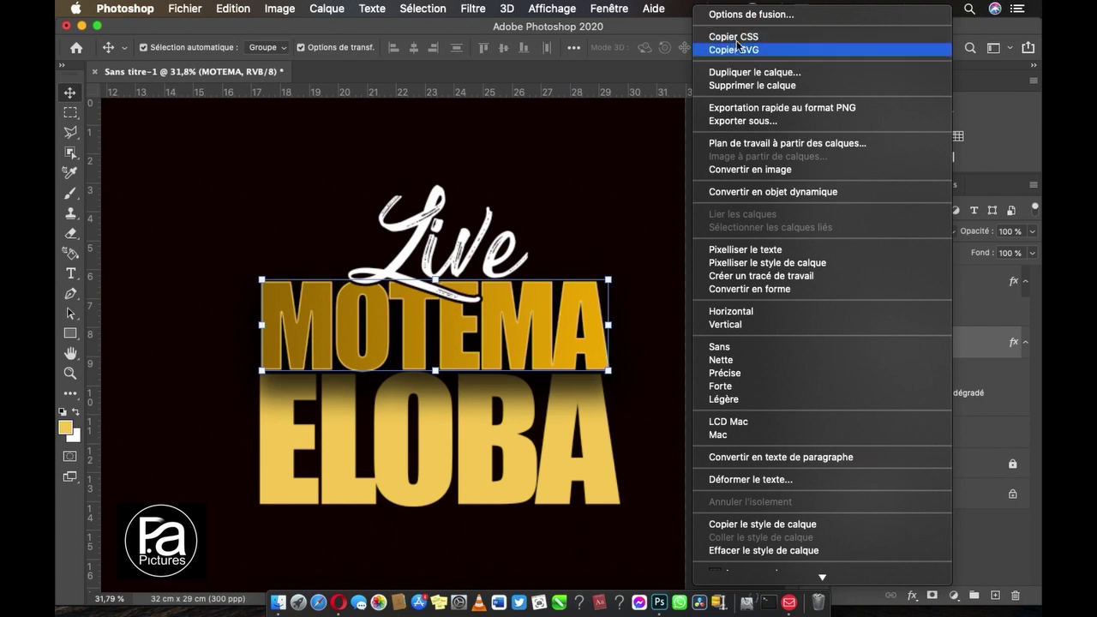
pyautogui.scroll(-5, 737, 51)
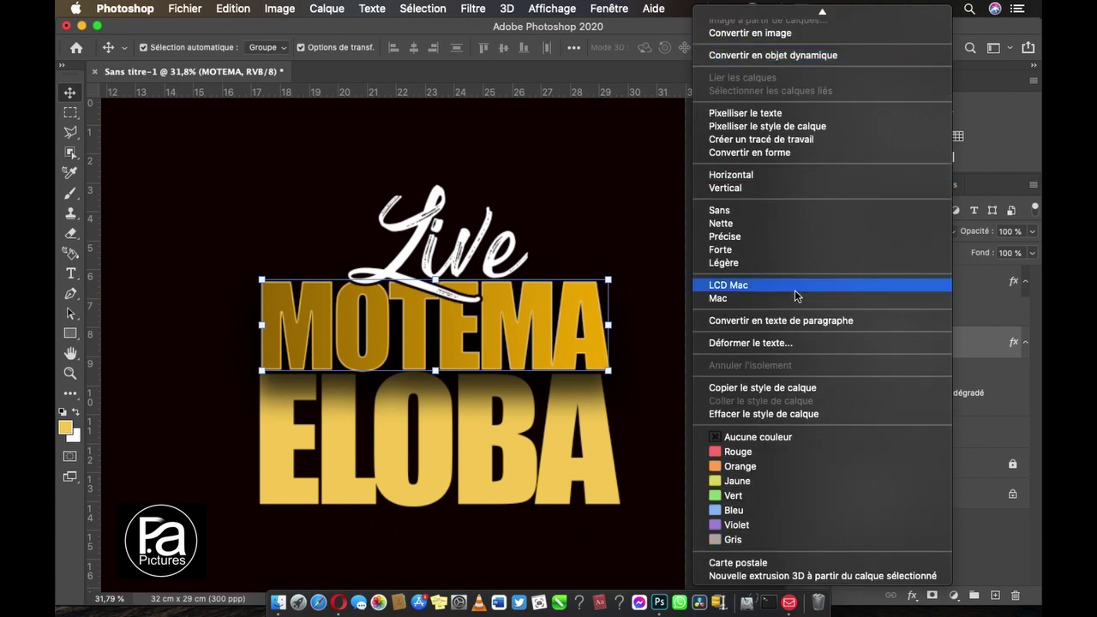
pyautogui.click(779, 396)
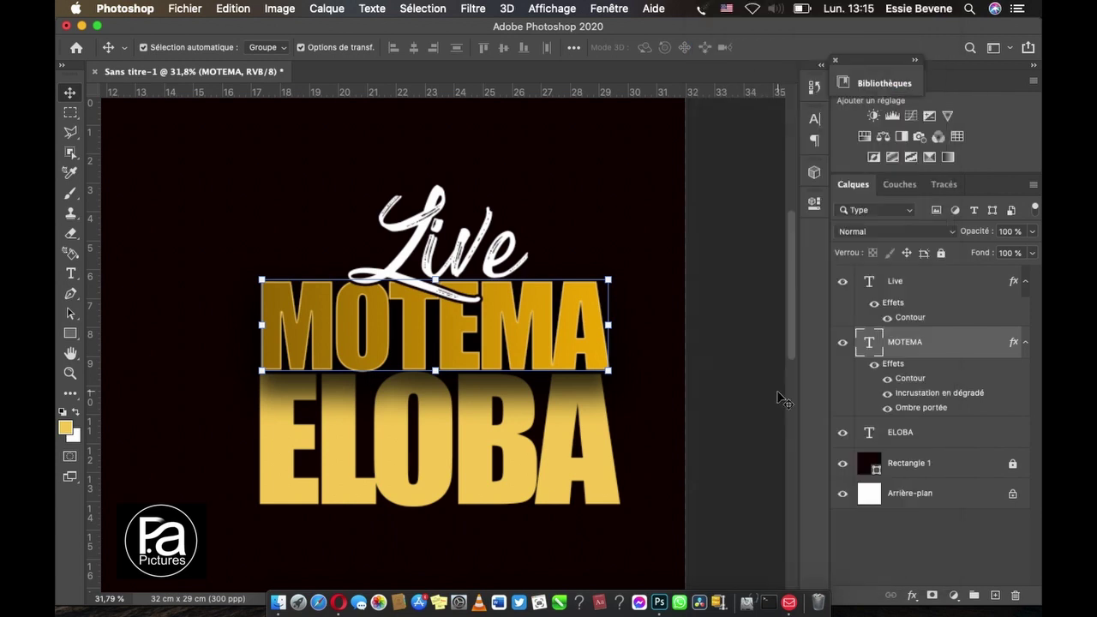
# Step: Paste the copied style onto the ELOBA layer with Coller le style de calque
pyautogui.click(593, 428)
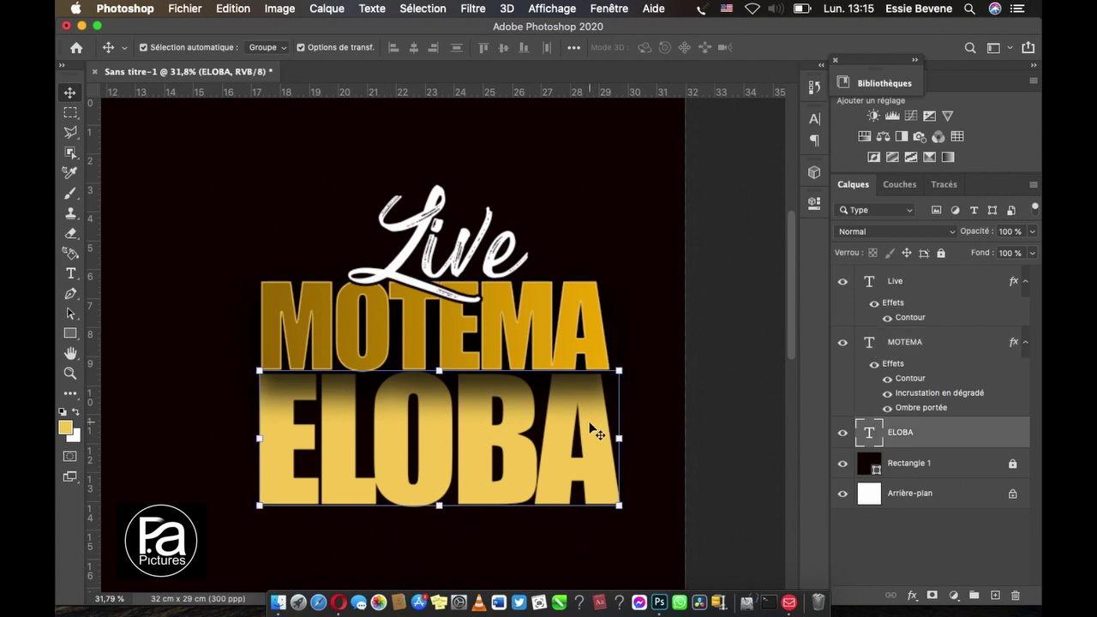
pyautogui.rightClick(932, 442)
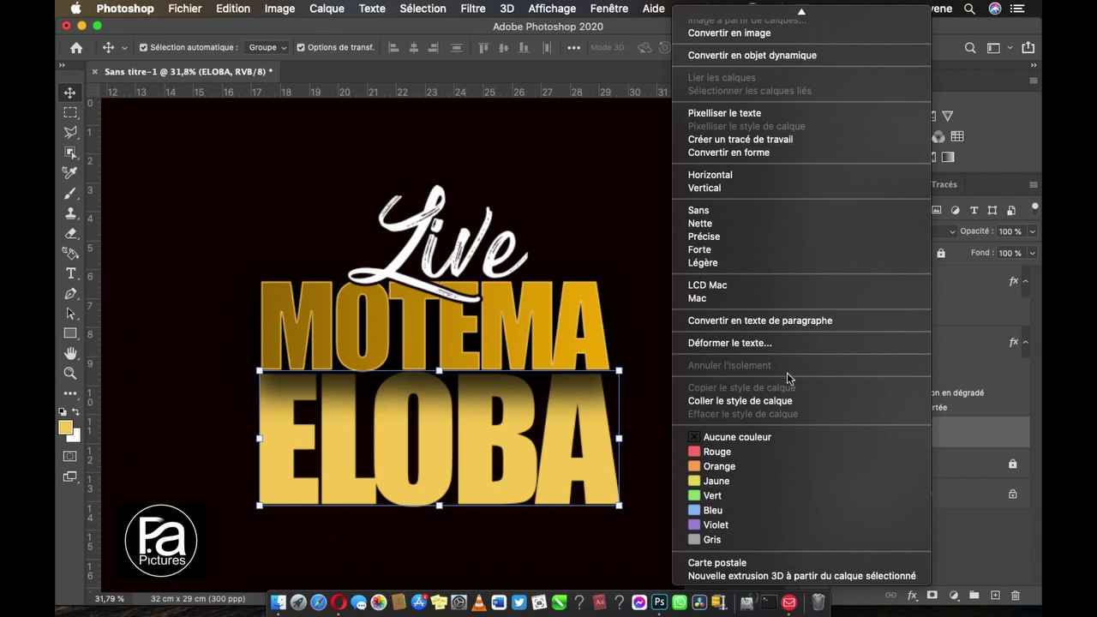
pyautogui.scroll(3, 787, 301)
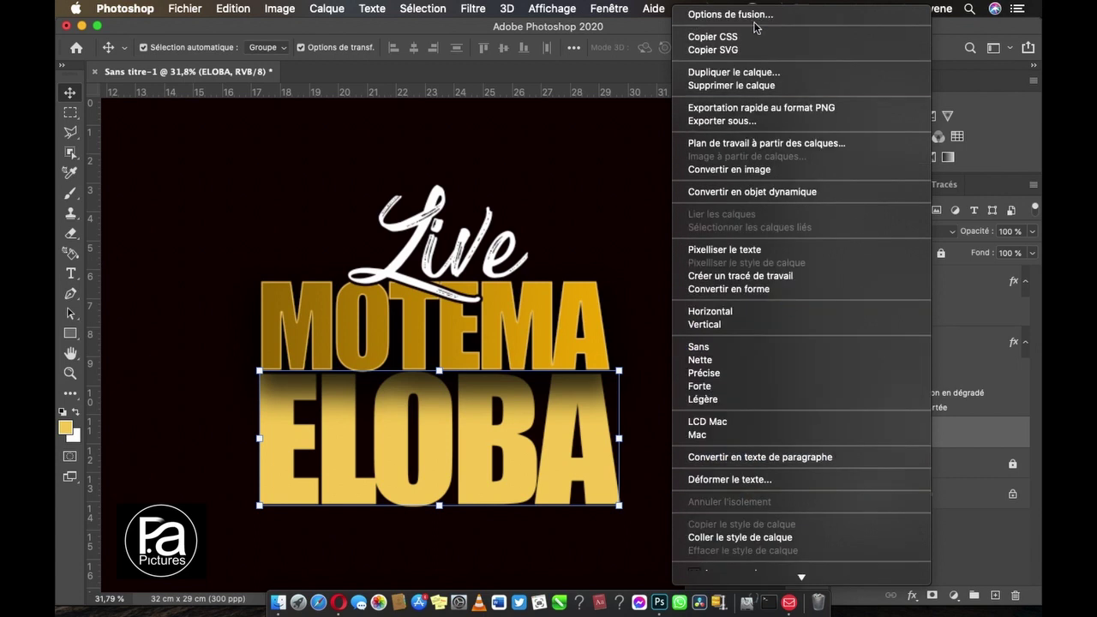
pyautogui.scroll(-3, 735, 44)
pyautogui.scroll(-2, 735, 45)
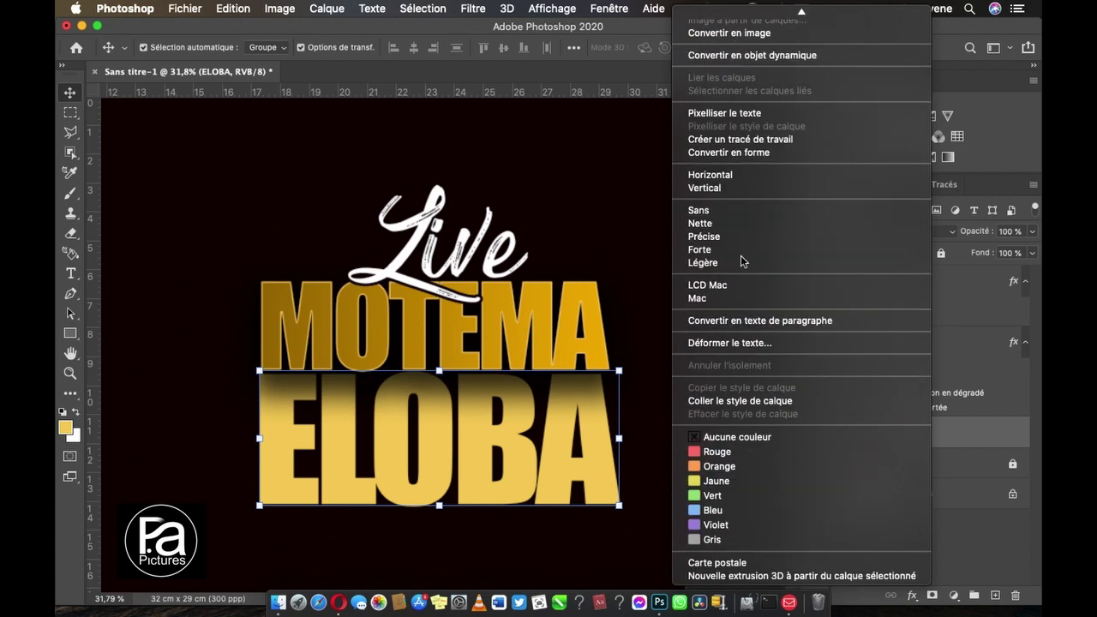
pyautogui.click(749, 402)
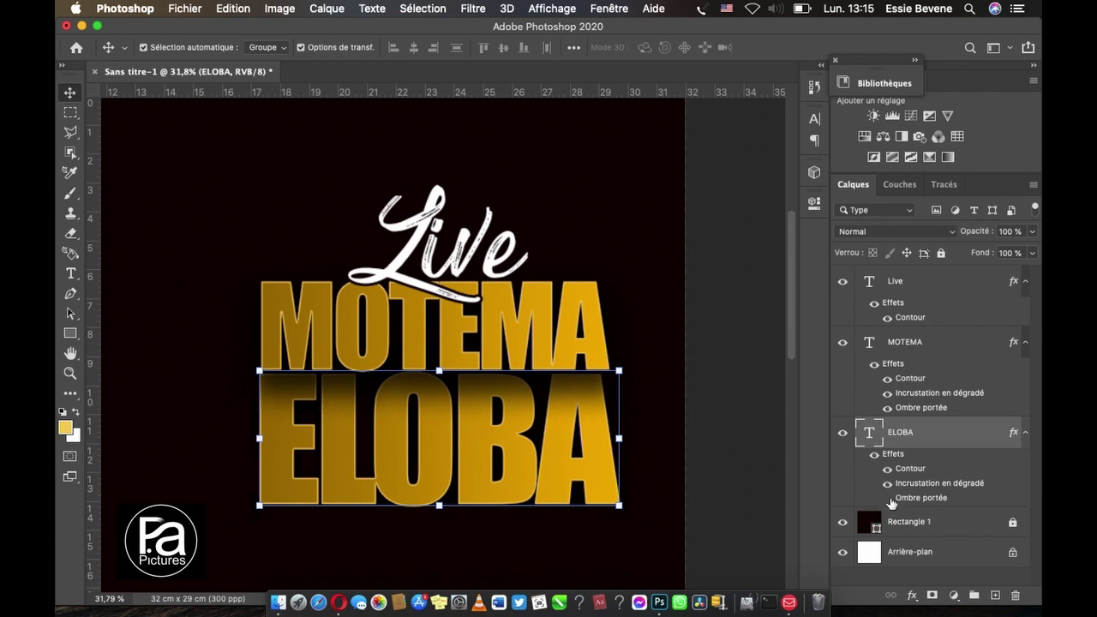
pyautogui.scroll(-3, 694, 420)
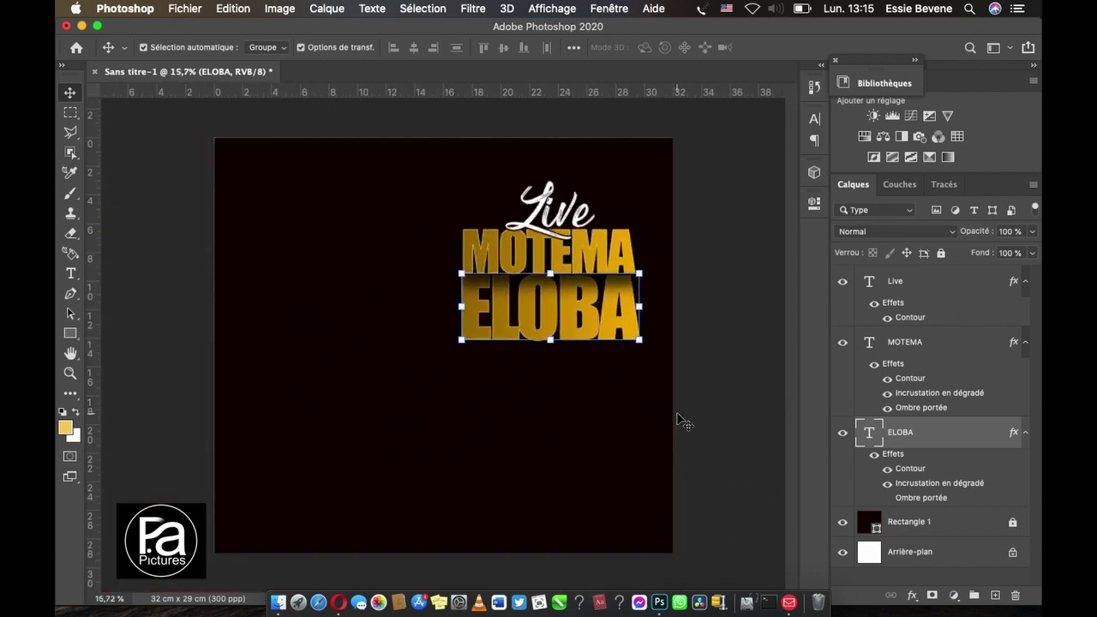
# Step: Make MOTEMA the active layer and switch to the Pen tool
pyautogui.click(704, 363)
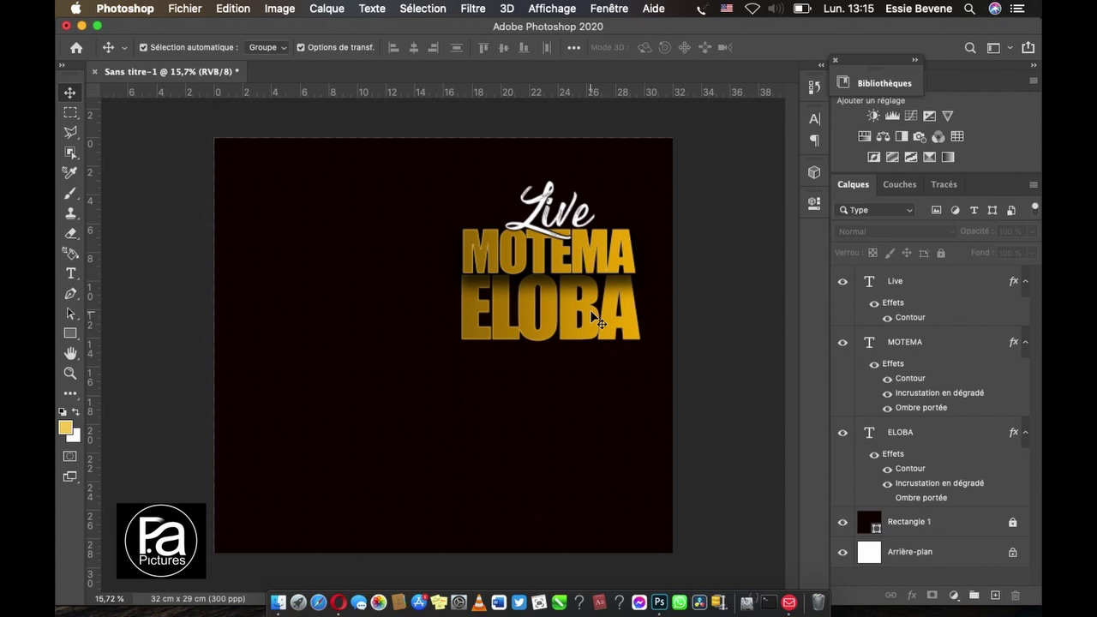
pyautogui.scroll(3, 600, 323)
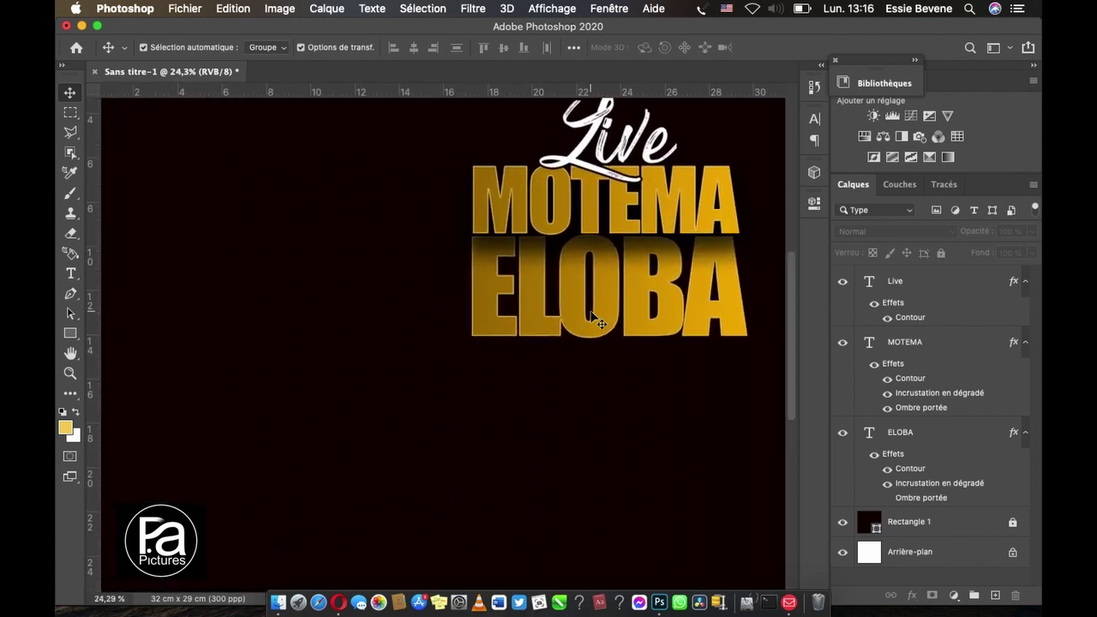
pyautogui.hscroll(3, 591, 317)
pyautogui.scroll(3, 591, 317)
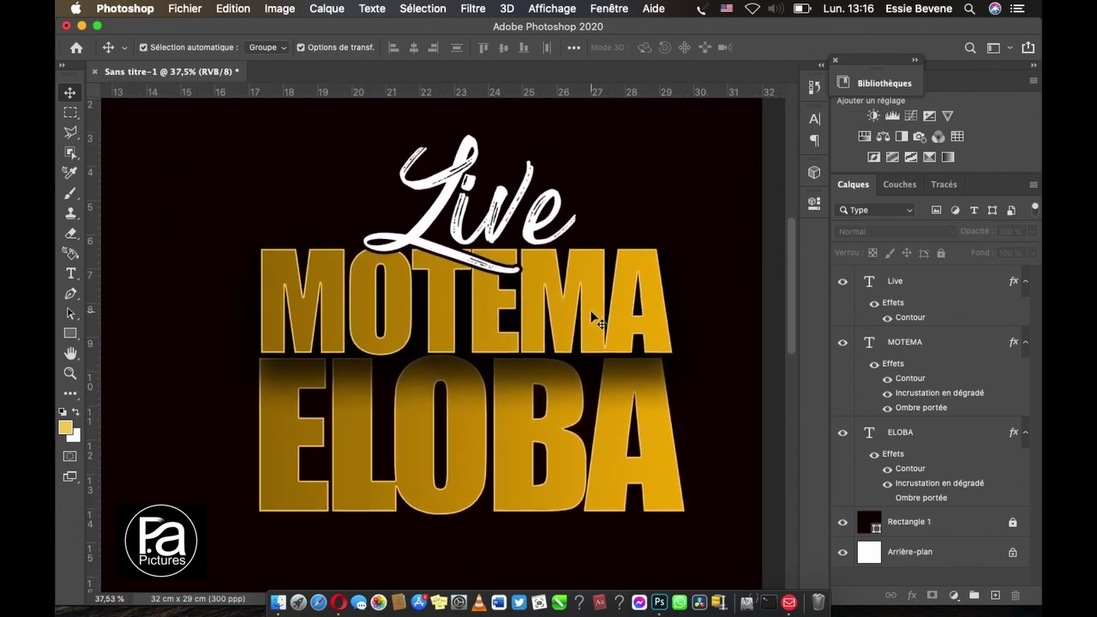
pyautogui.click(518, 409)
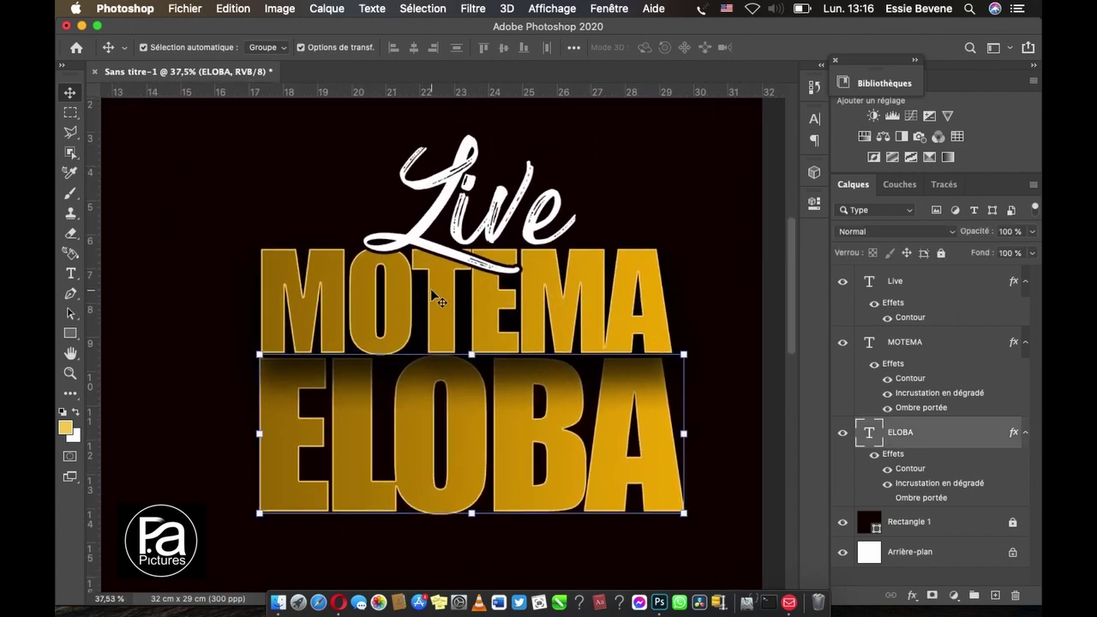
pyautogui.click(431, 288)
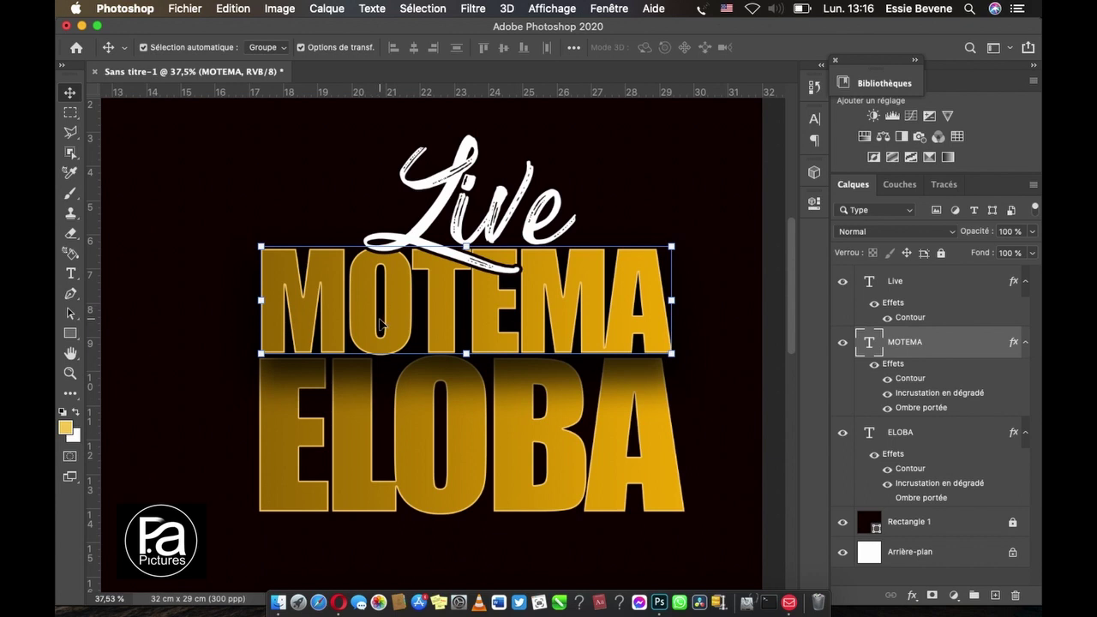
pyautogui.click(72, 294)
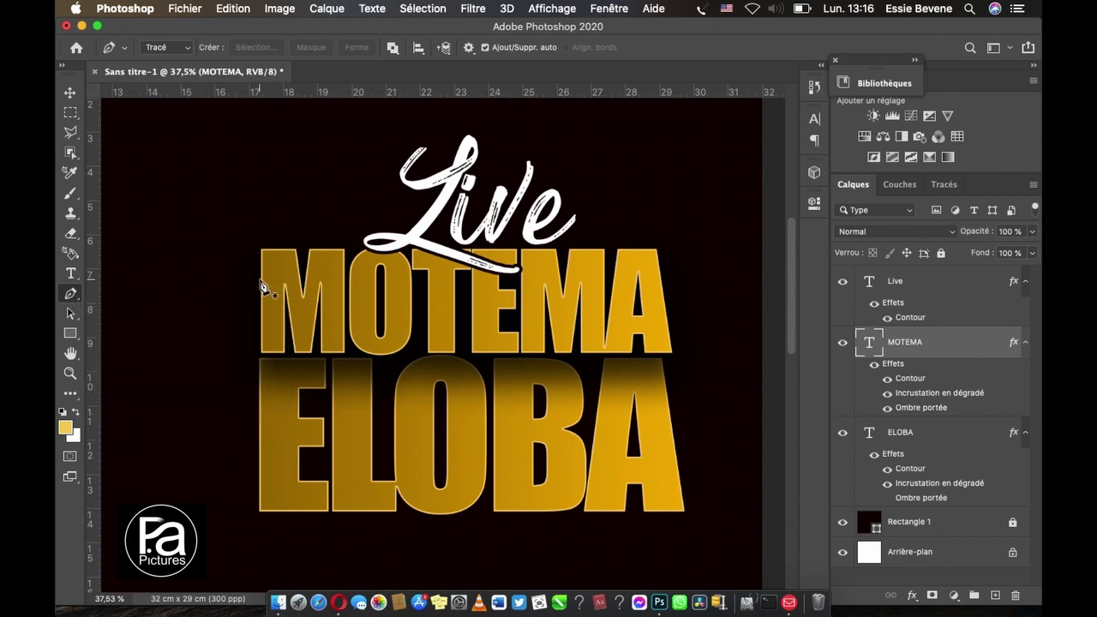
# Step: Draw a closed curved swoosh path across the lower half of MOTEMA
pyautogui.click(244, 244)
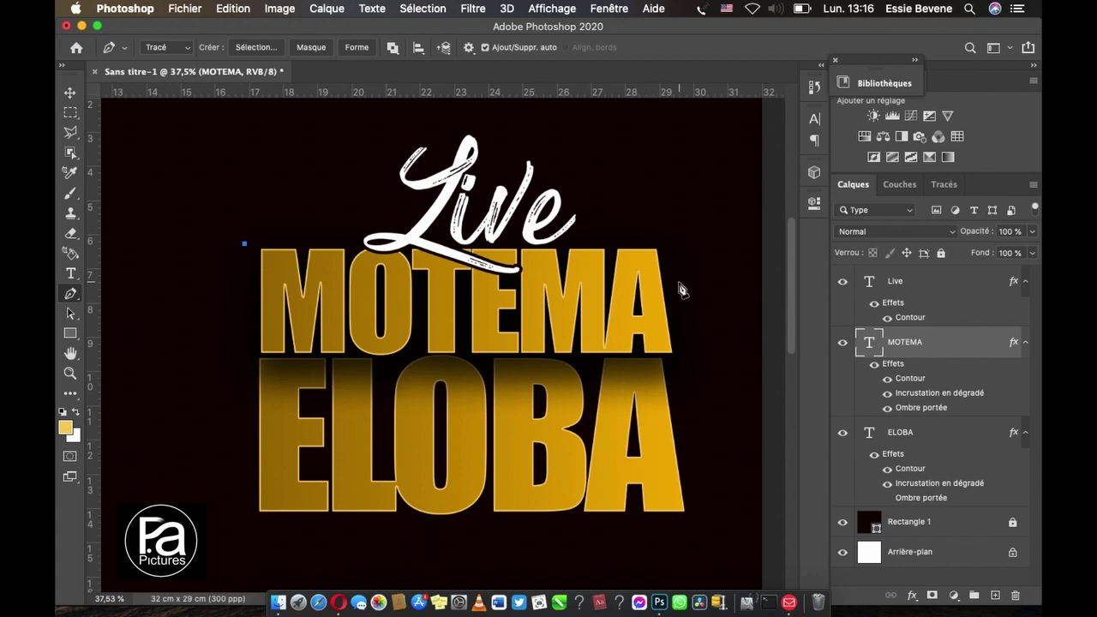
pyautogui.moveTo(678, 283); pyautogui.dragTo(726, 225)
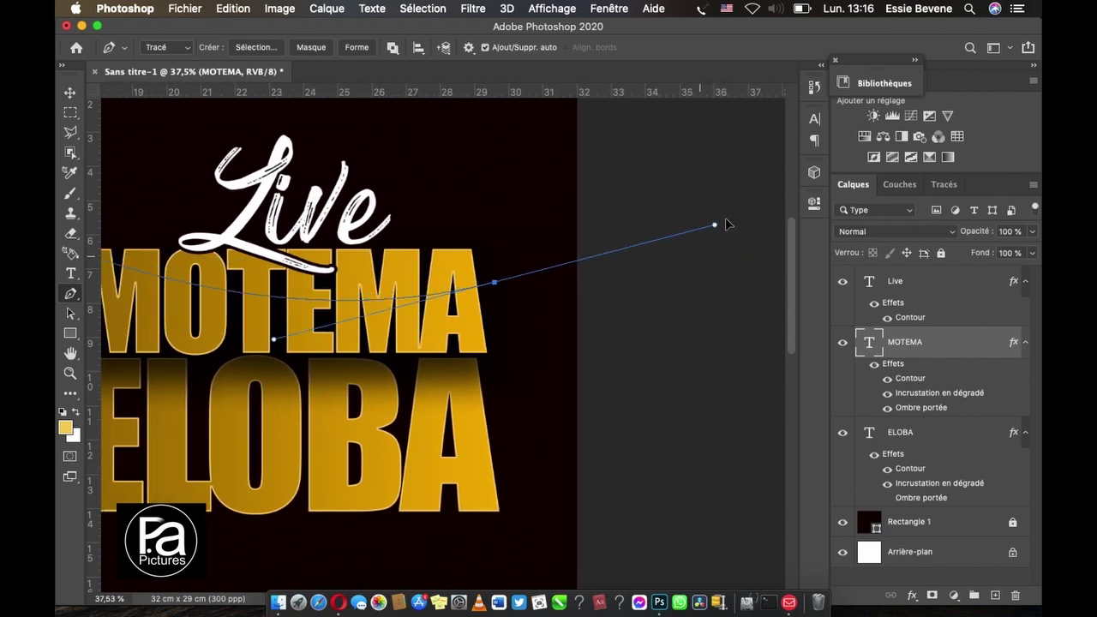
pyautogui.scroll(-3, 728, 223)
pyautogui.scroll(-3, 739, 222)
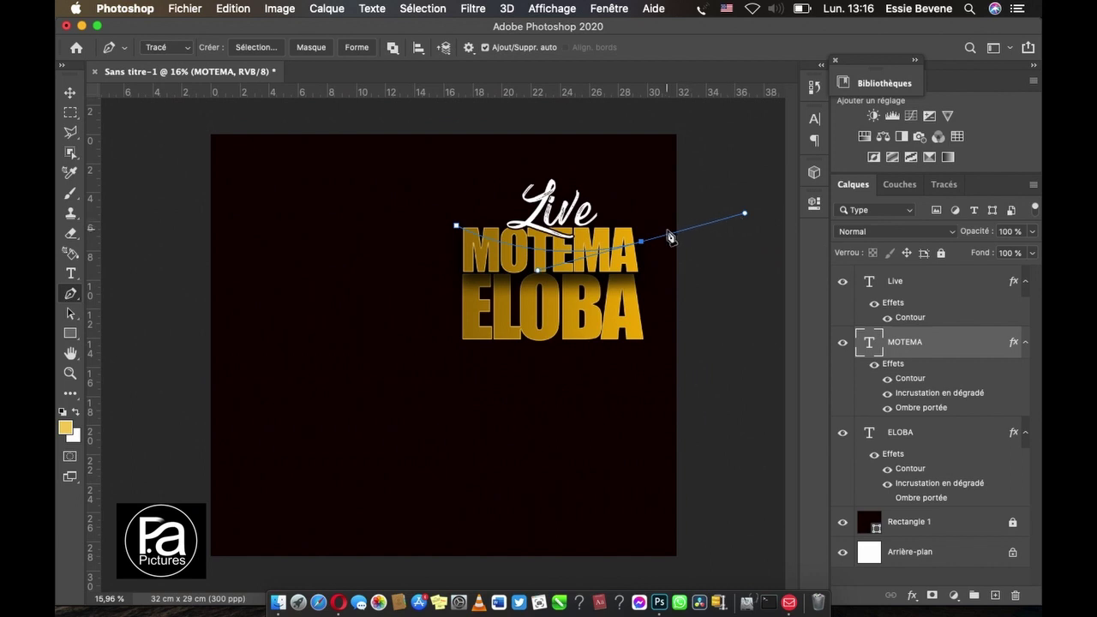
pyautogui.keyDown('alt'); pyautogui.click(641, 243); pyautogui.keyUp('alt')
pyautogui.click(640, 253)
pyautogui.moveTo(456, 273); pyautogui.dragTo(431, 288)
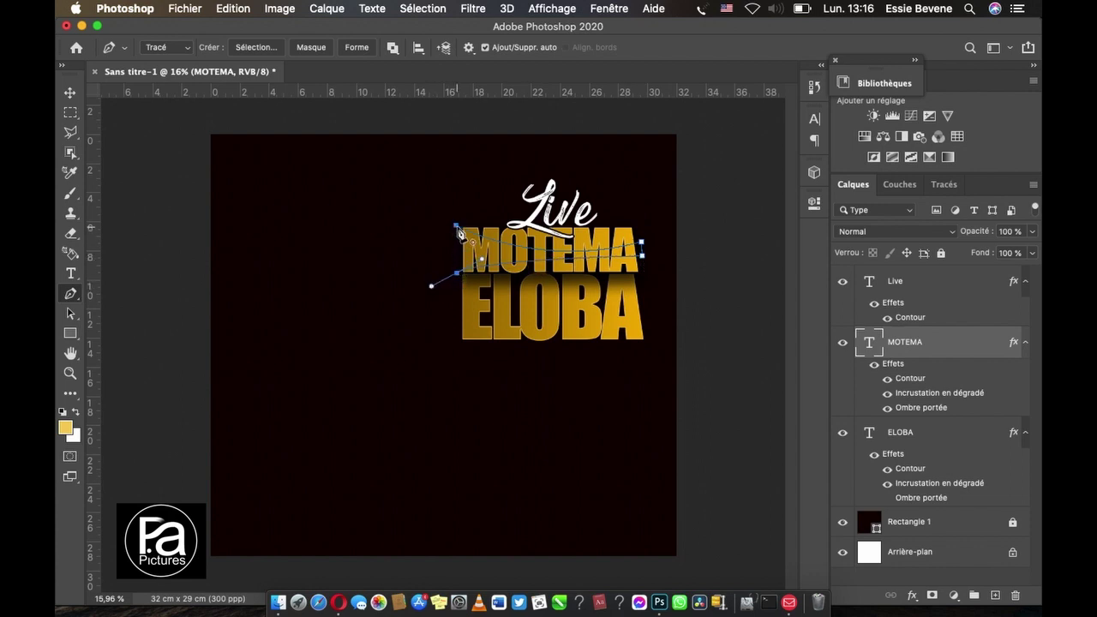
pyautogui.moveTo(456, 226); pyautogui.dragTo(476, 217)
# Step: Convert the path to a selection with 0 feather radius, then undo it
pyautogui.click(256, 48)
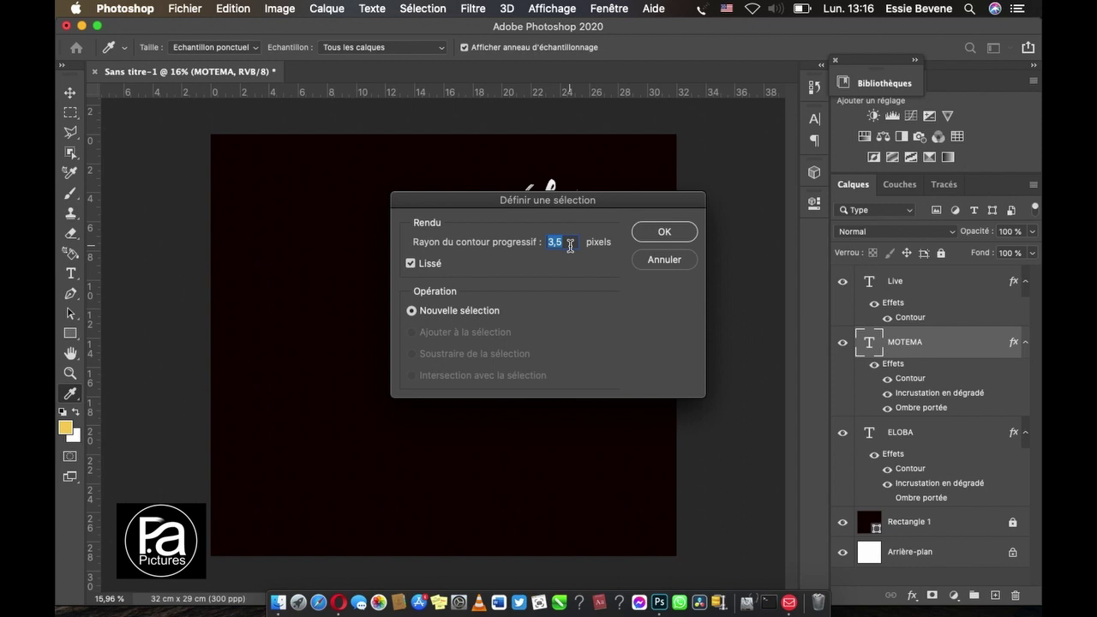
pyautogui.write('0')
pyautogui.press('BackSpace')
pyautogui.write('3')
pyautogui.write(',5')
pyautogui.press('BackSpace')
pyautogui.press('BackSpace')
pyautogui.press('BackSpace')
pyautogui.write('0')
pyautogui.click(665, 233)
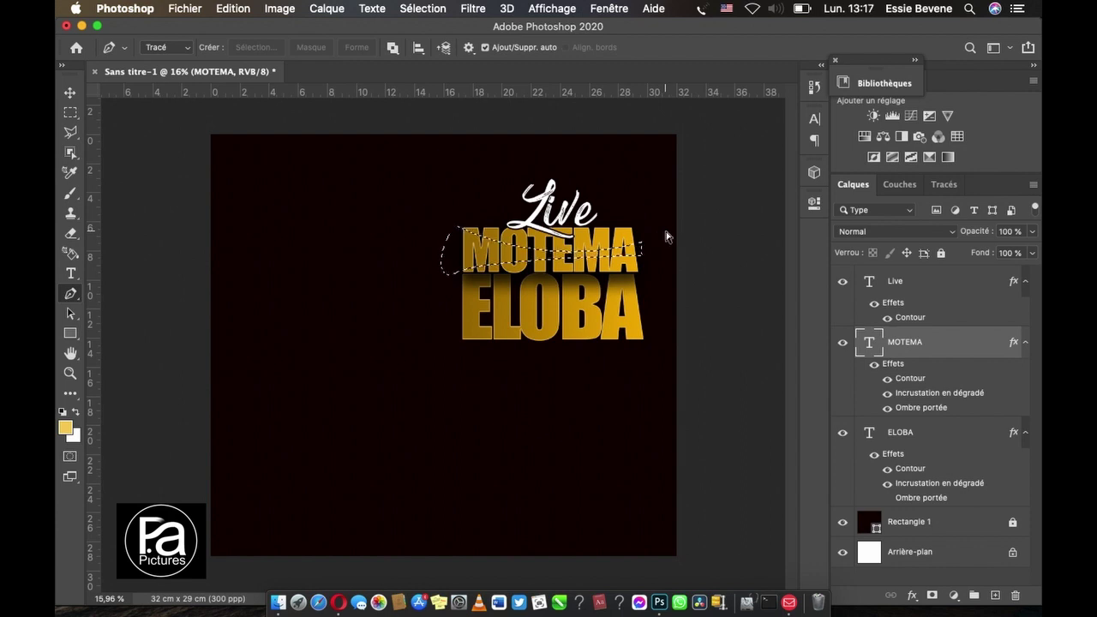
pyautogui.press('super+z')
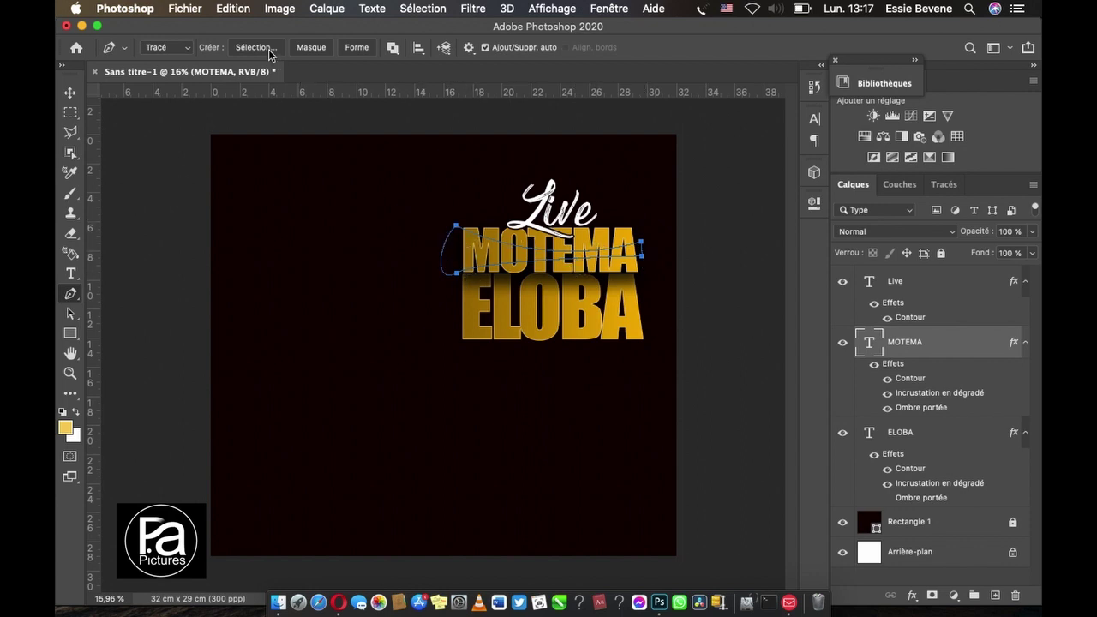
# Step: Make the swoosh path shape layer Forme 1 and open its f9cd5d fill colour
pyautogui.click(354, 49)
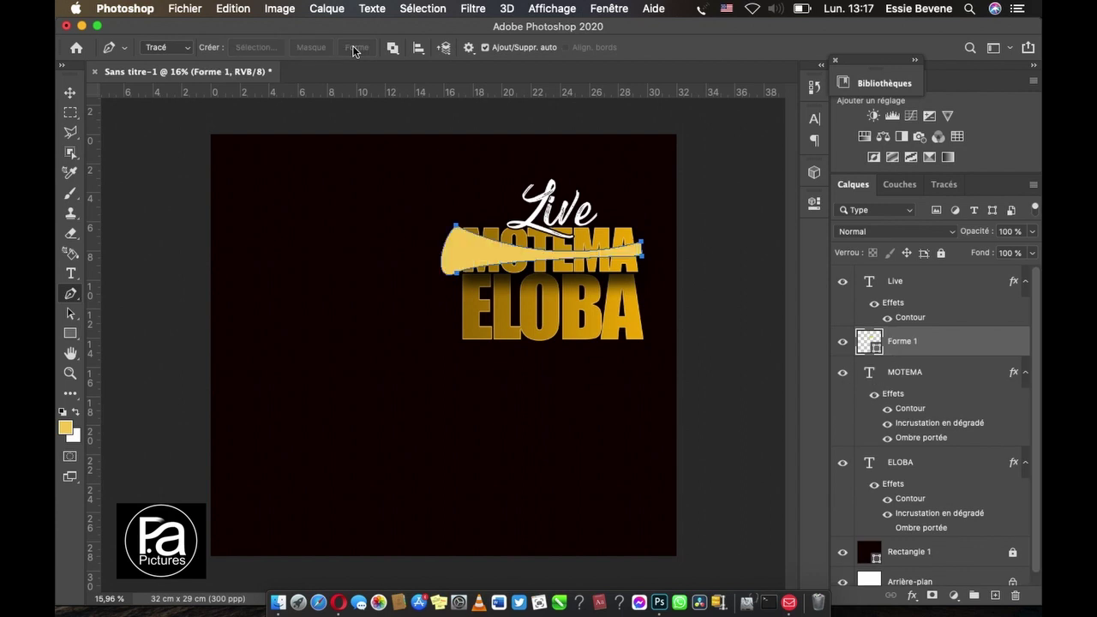
pyautogui.doubleClick(869, 341)
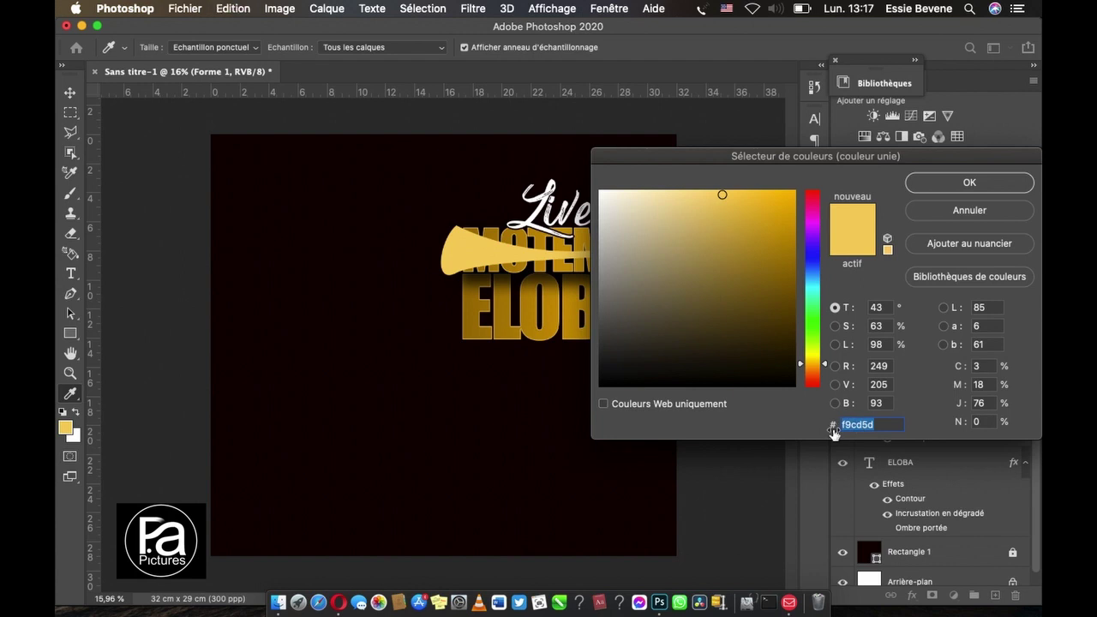
# Step: Keep the swoosh yellow and rasterize the Forme 1 shape layer into pixels
pyautogui.click(993, 187)
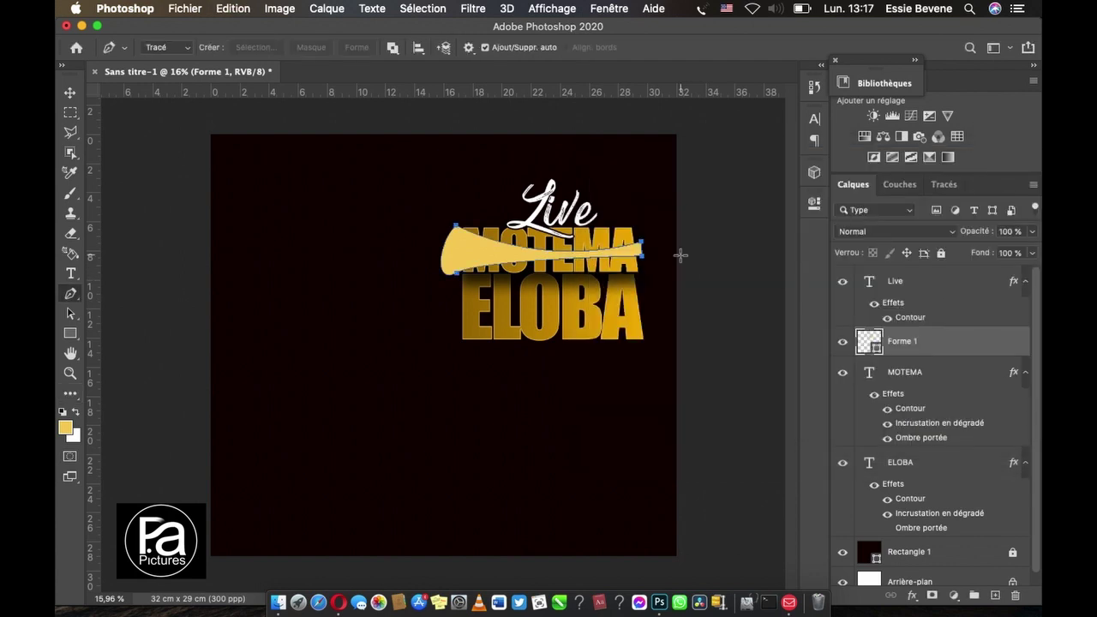
pyautogui.click(70, 92)
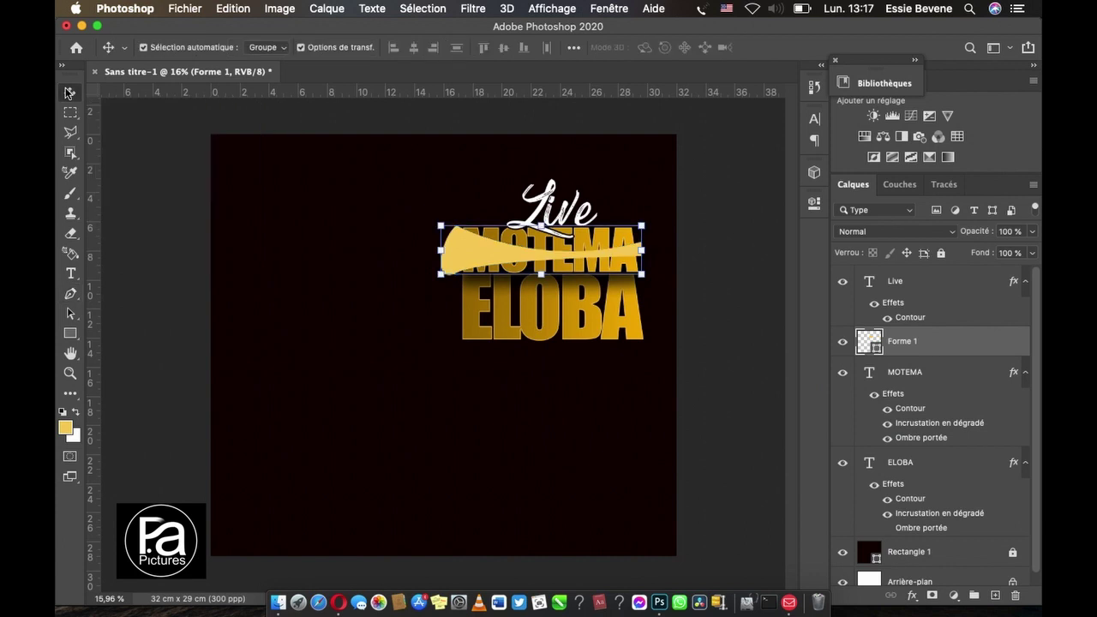
pyautogui.click(709, 238)
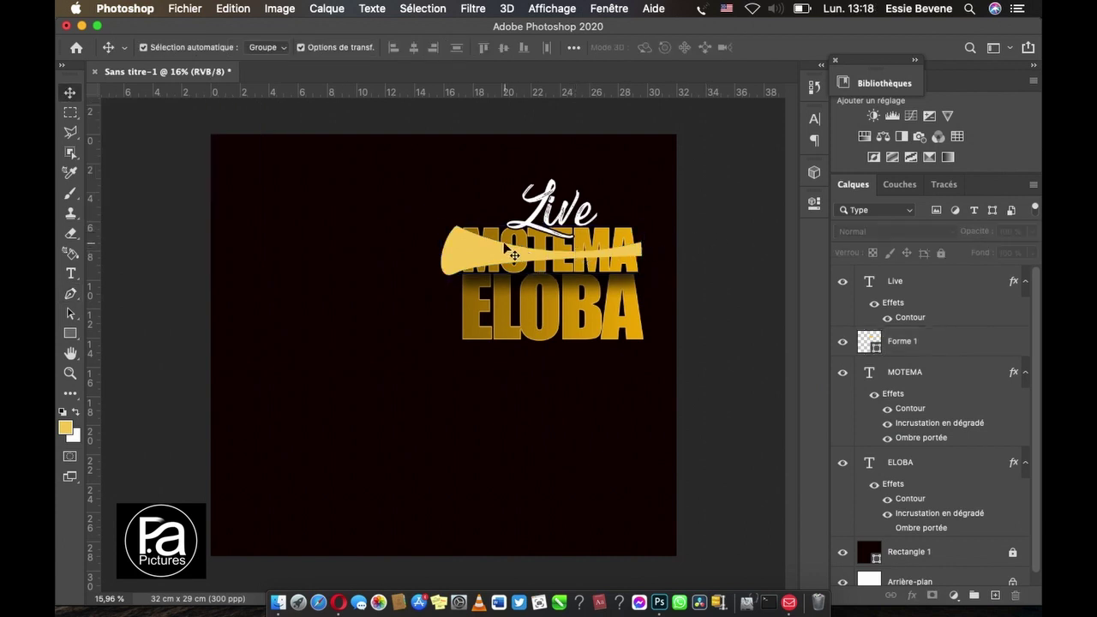
pyautogui.click(482, 258)
pyautogui.rightClick(923, 348)
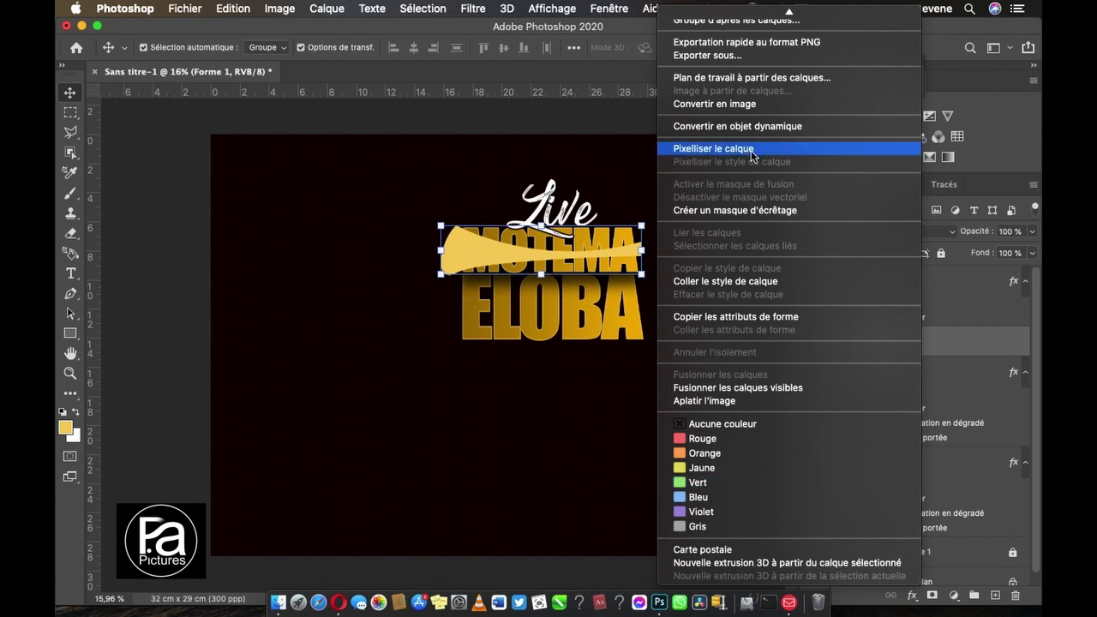
pyautogui.click(751, 151)
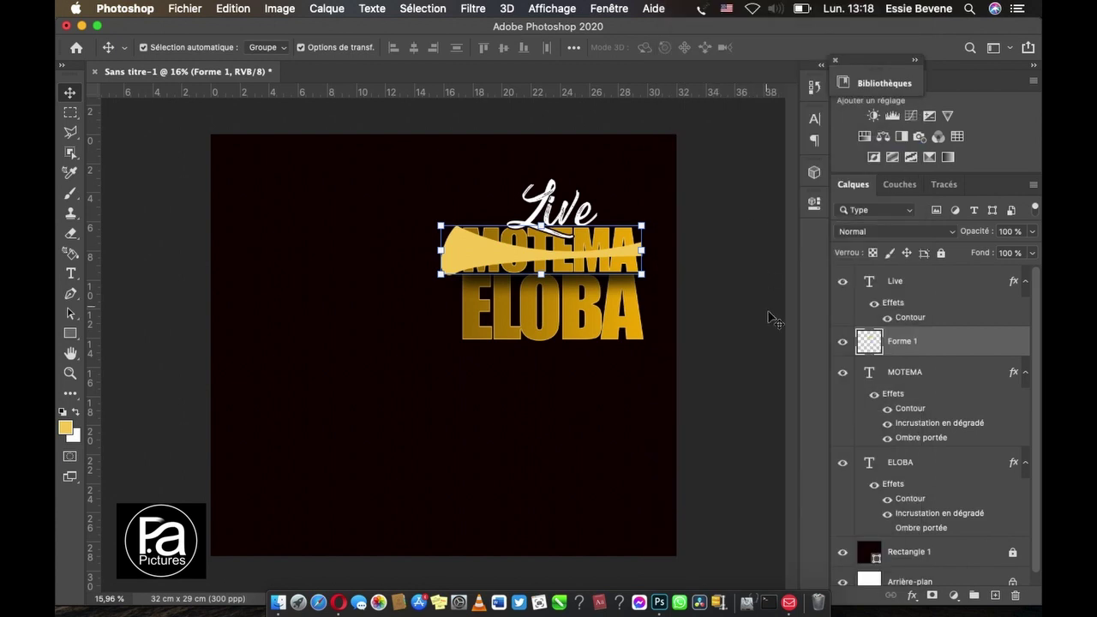
pyautogui.click(718, 336)
pyautogui.click(842, 343)
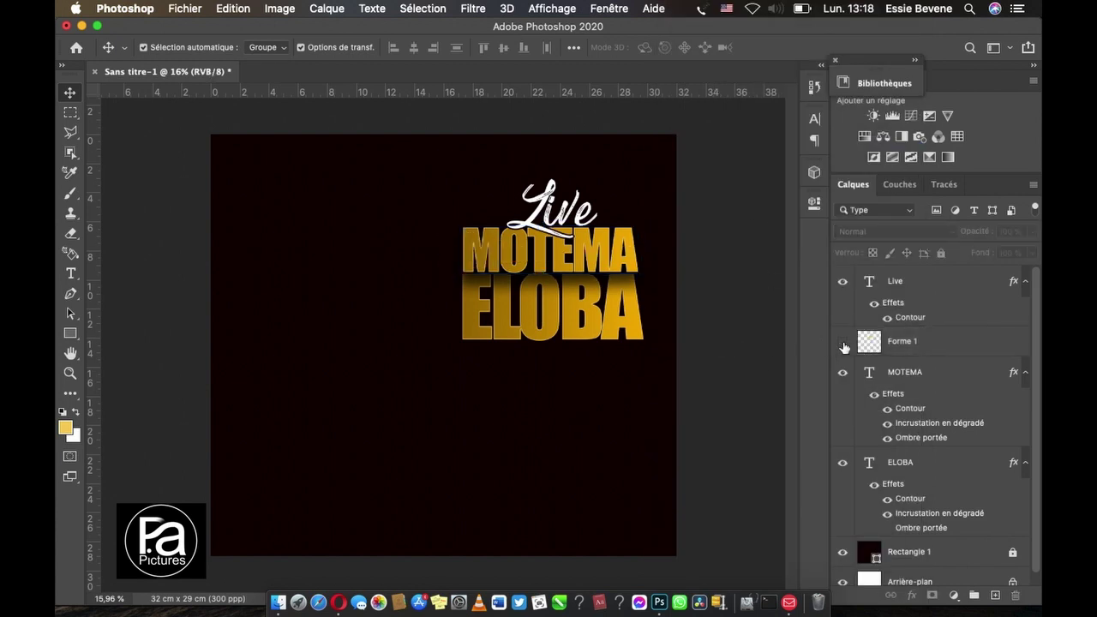
# Step: Copy the swoosh inside the MOTEMA letter selection to a new layer and delete the original
pyautogui.click(905, 344)
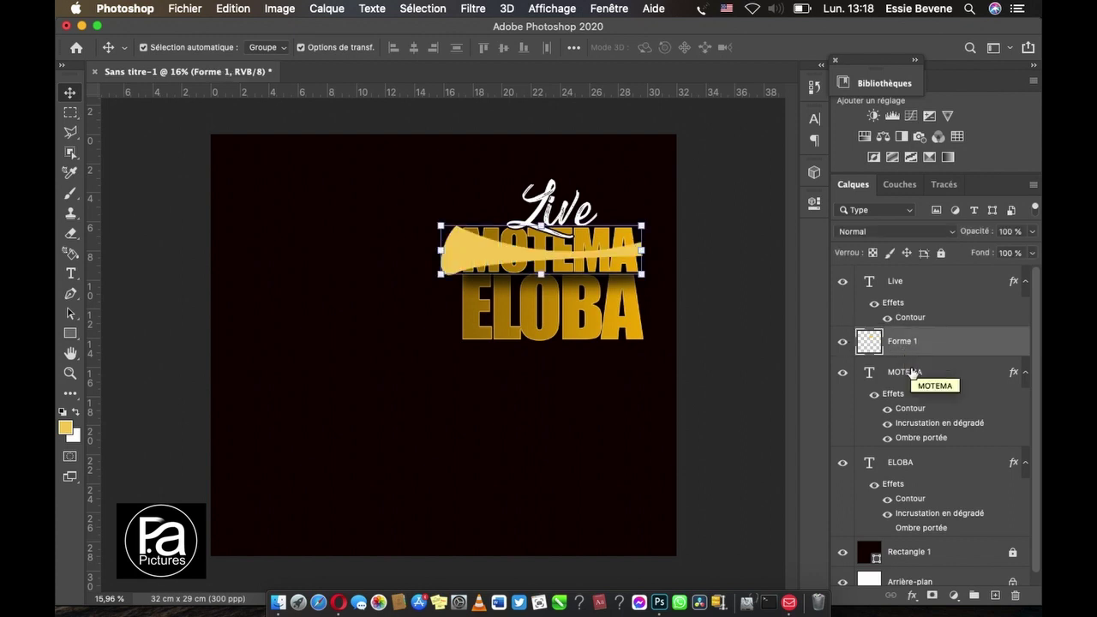
pyautogui.click(913, 372)
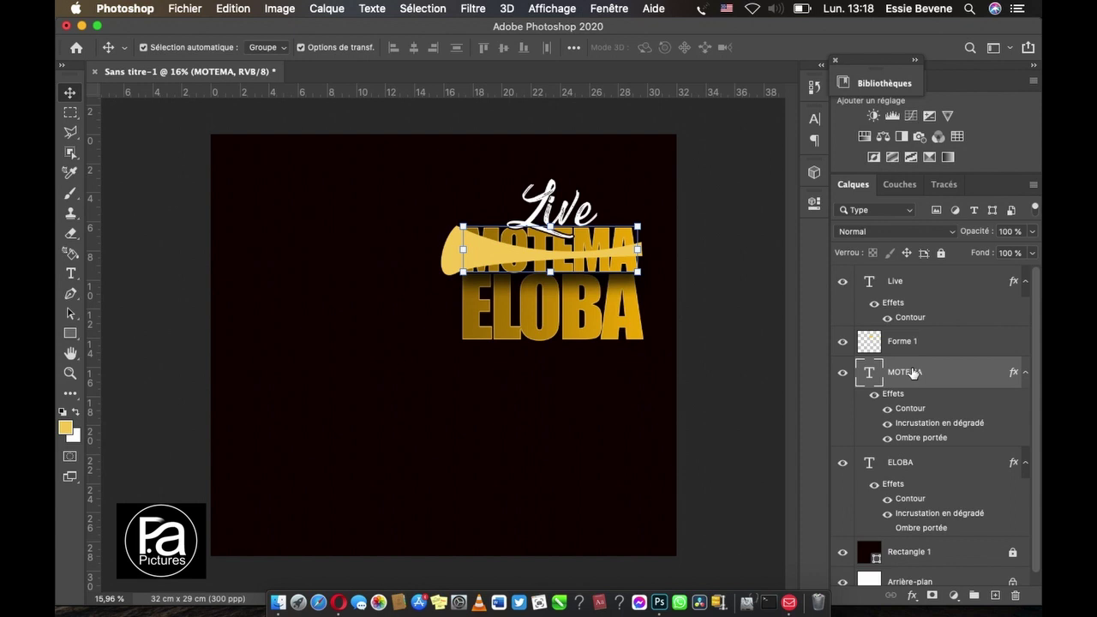
pyautogui.keyDown('ctrl'); pyautogui.click(870, 373); pyautogui.keyUp('ctrl')
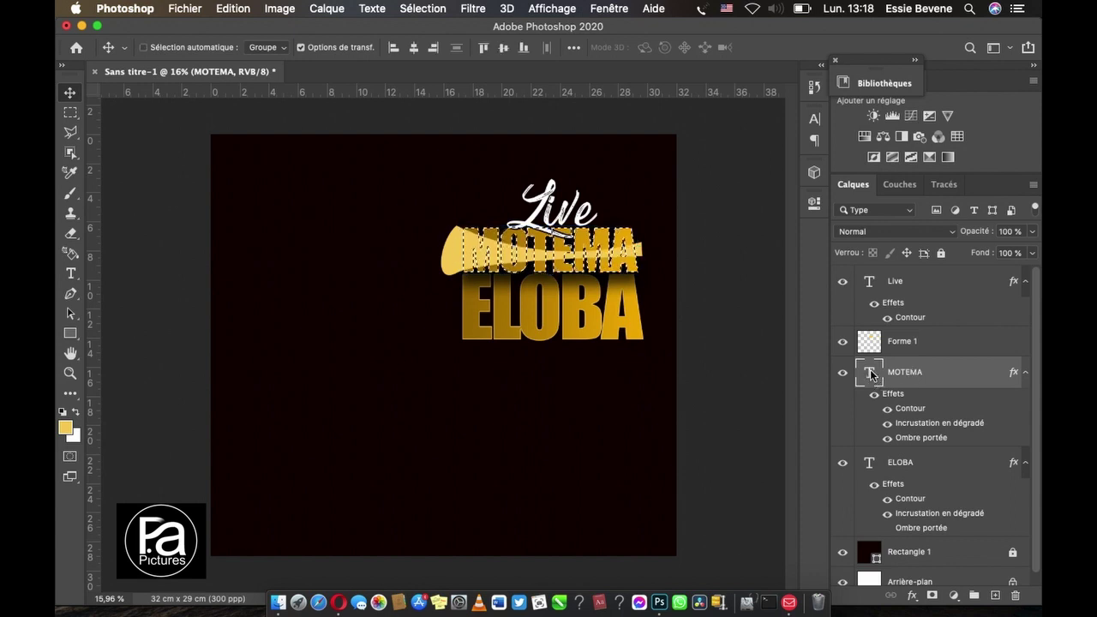
pyautogui.click(929, 342)
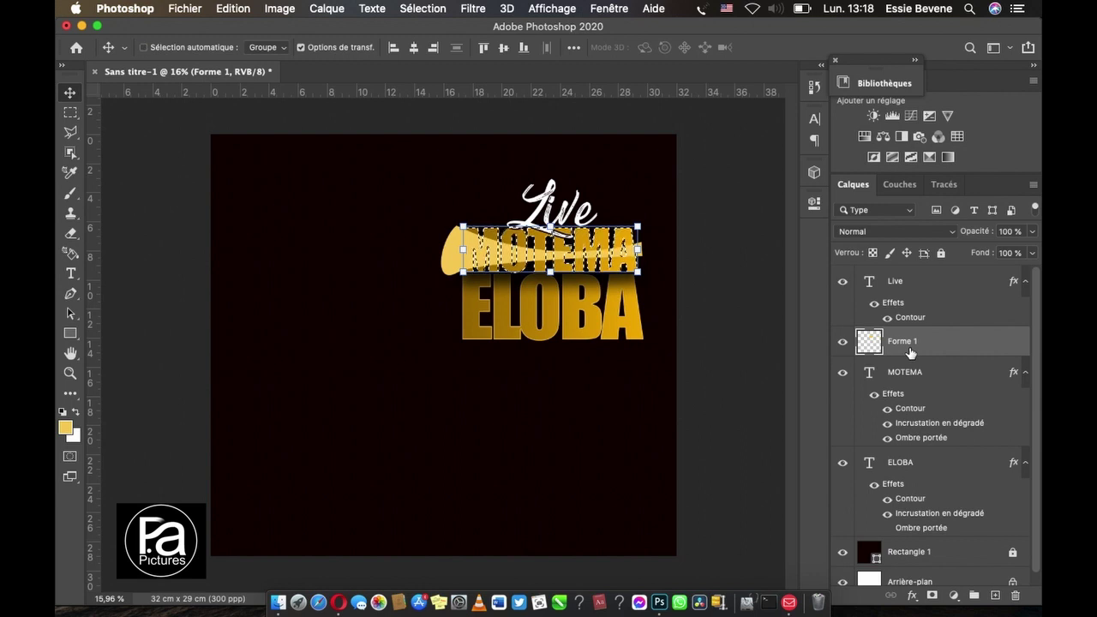
pyautogui.hotkey('ctrl', 'j')
pyautogui.click(957, 372)
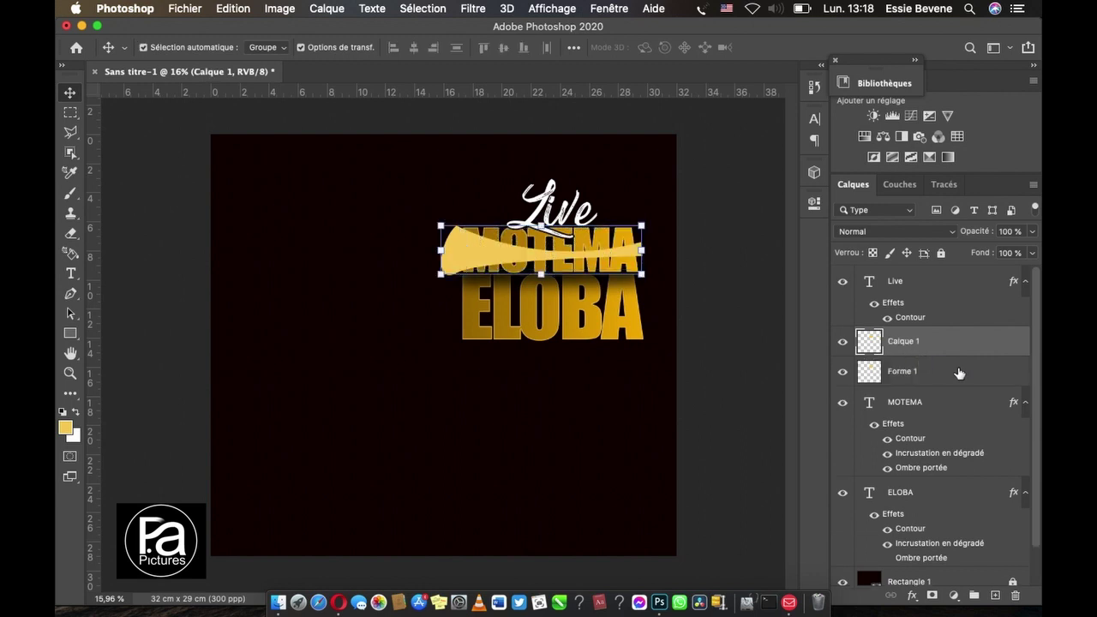
pyautogui.press('BackSpace')
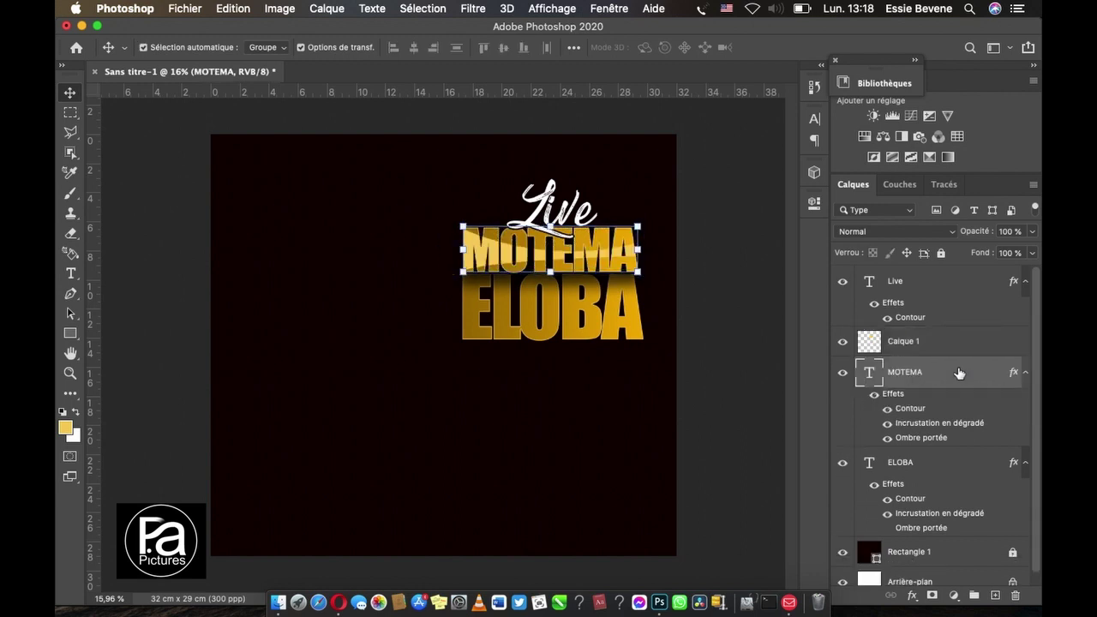
# Step: Set the MOTEMA highlight layer, Calque 1, to 64% opacity
pyautogui.click(724, 312)
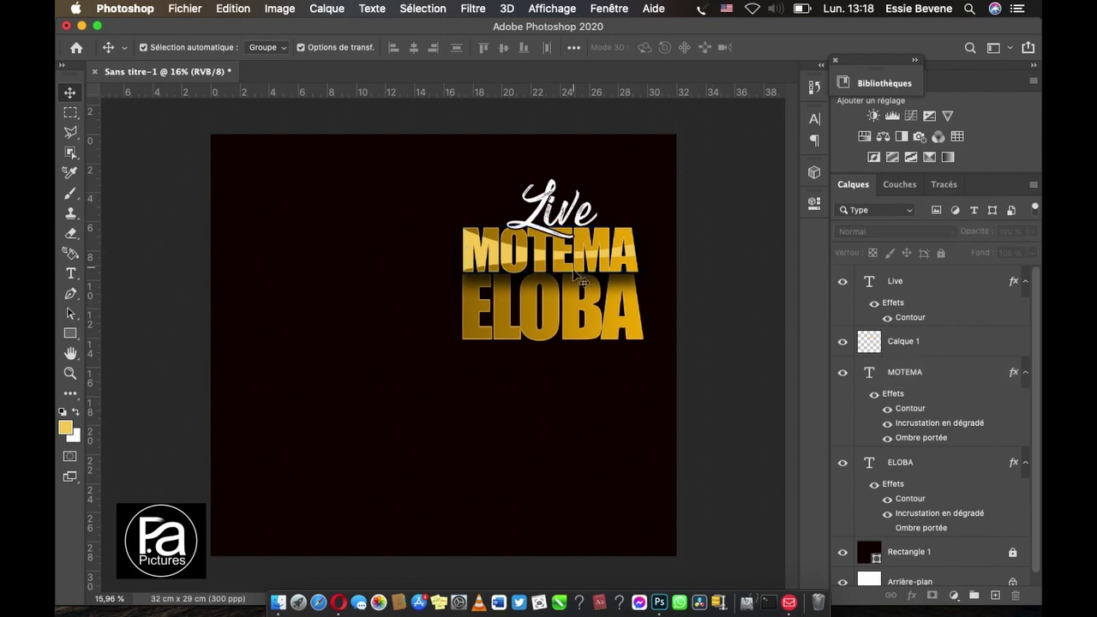
pyautogui.scroll(5, 573, 274)
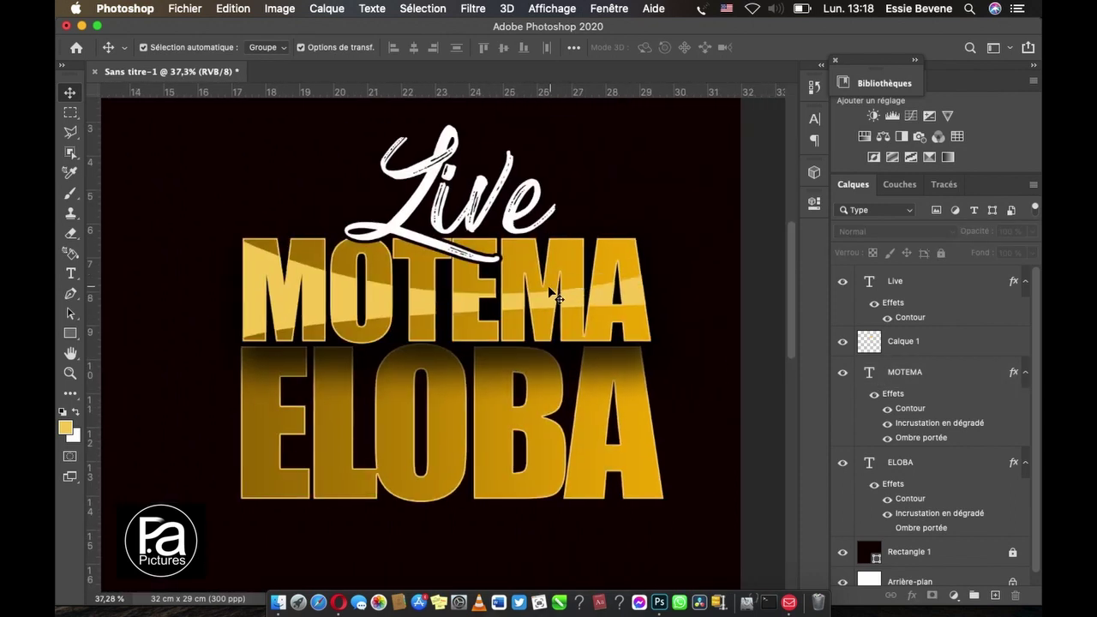
pyautogui.click(548, 287)
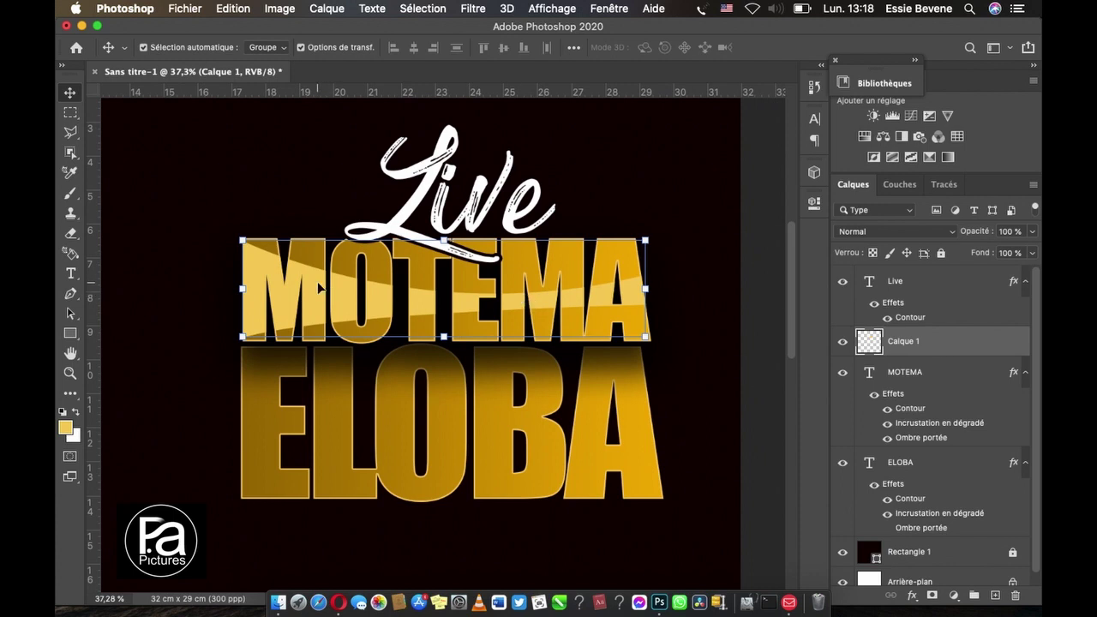
pyautogui.click(1009, 231)
pyautogui.write('64')
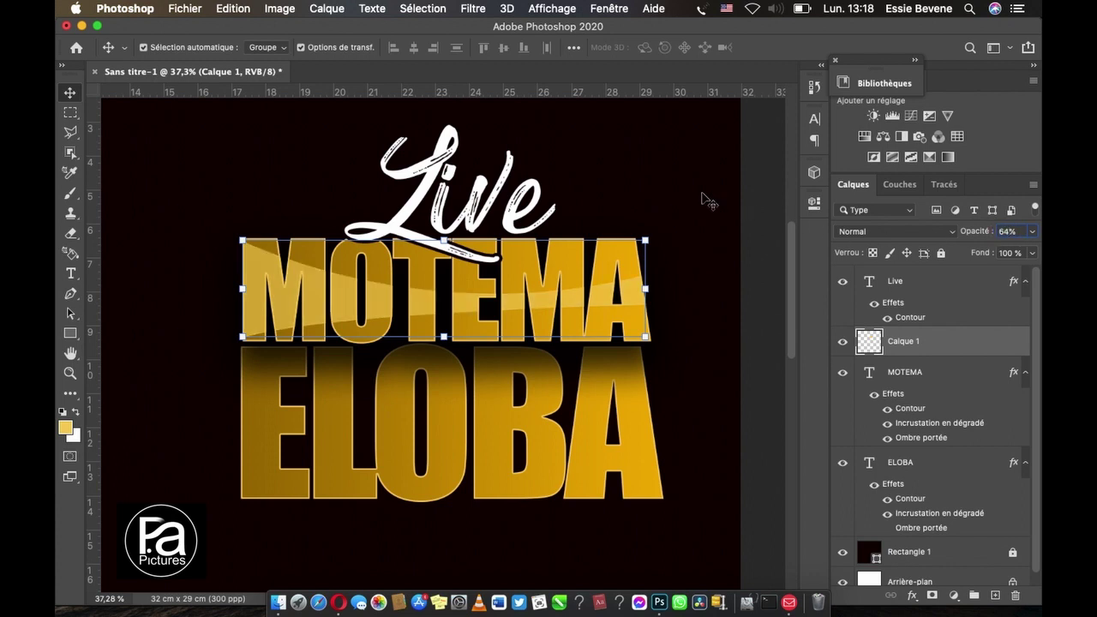
pyautogui.click(703, 194)
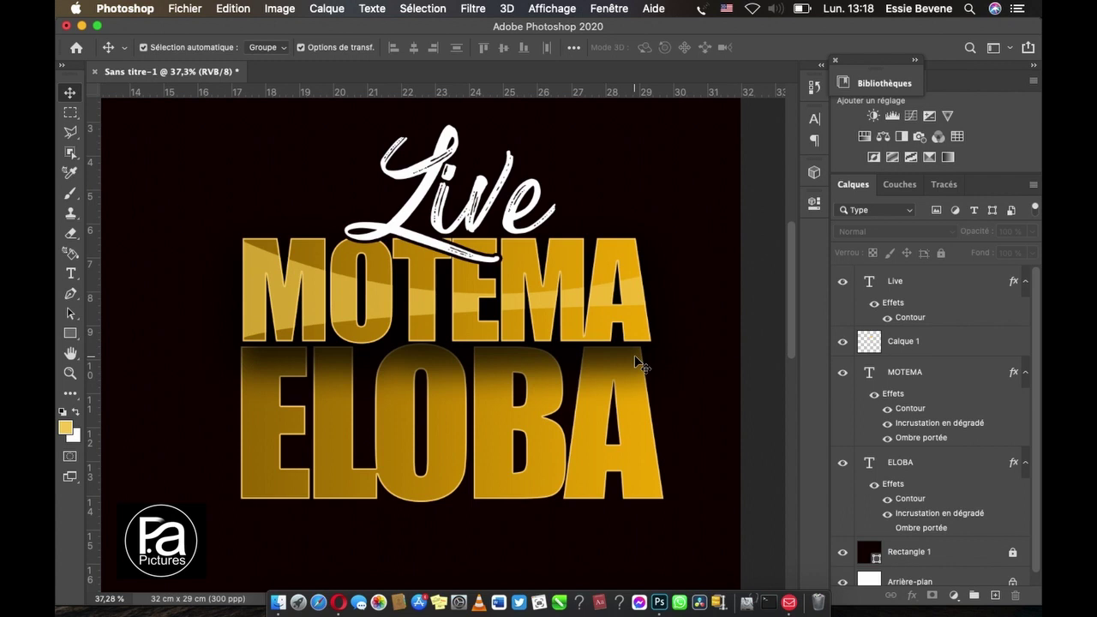
# Step: Review the softened highlight, then select the ELOBA text layer
pyautogui.scroll(-3, 604, 411)
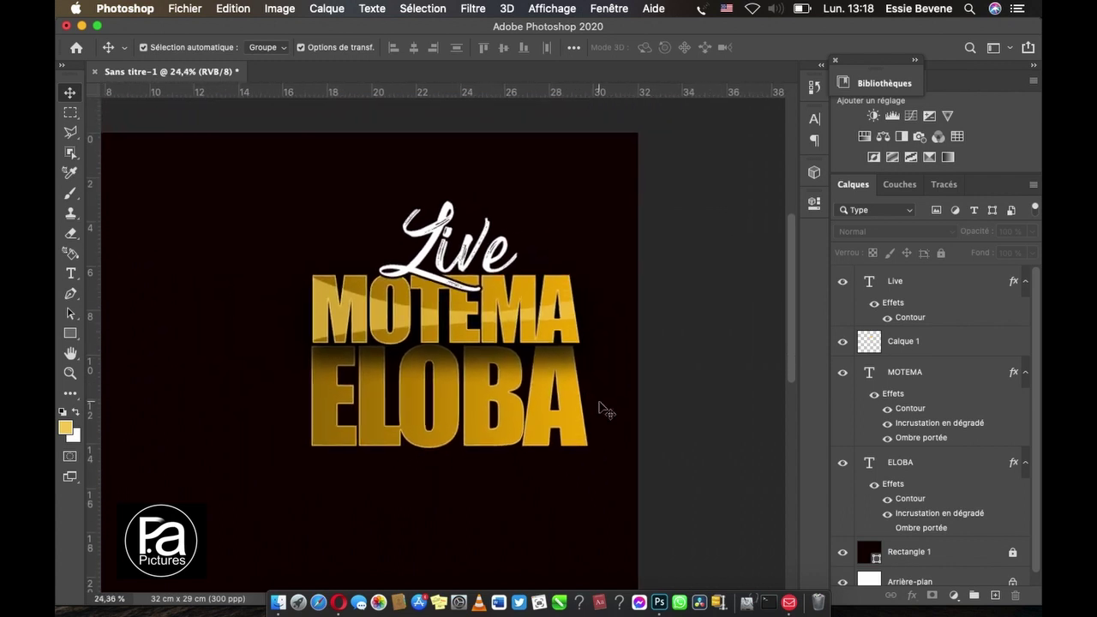
pyautogui.scroll(1, 604, 411)
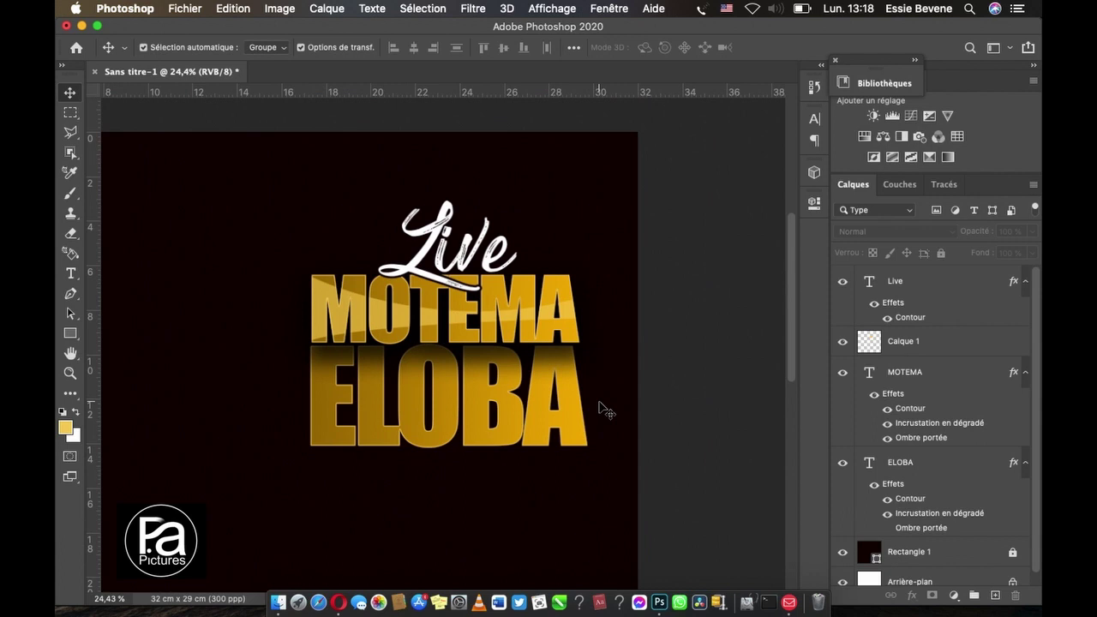
pyautogui.scroll(-2, 604, 411)
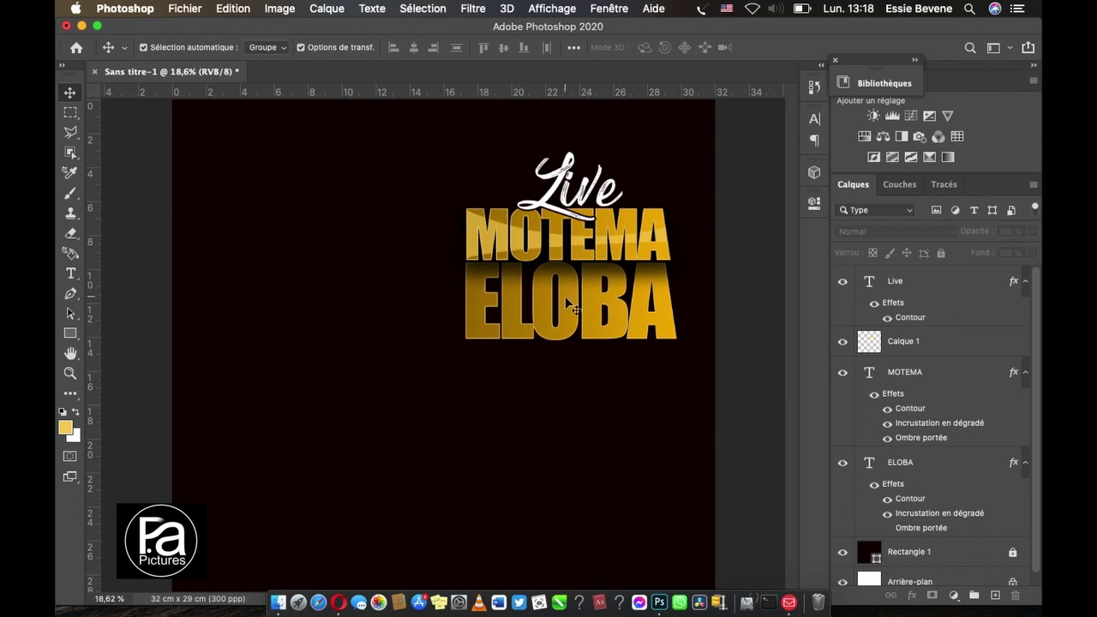
pyautogui.scroll(3, 602, 251)
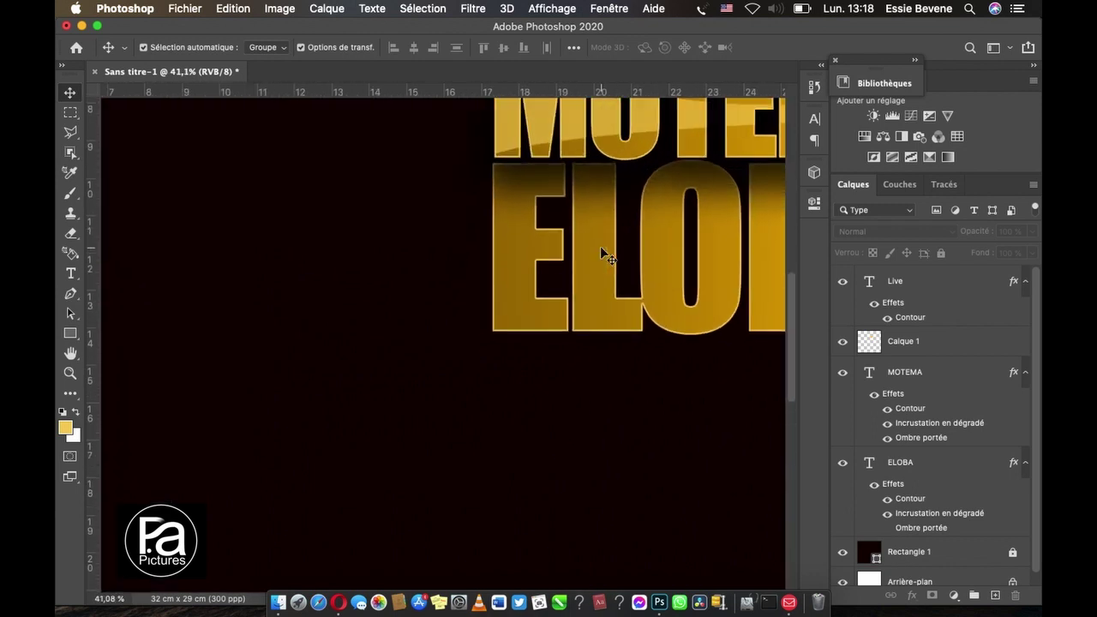
pyautogui.scroll(-1, 602, 251)
pyautogui.click(440, 360)
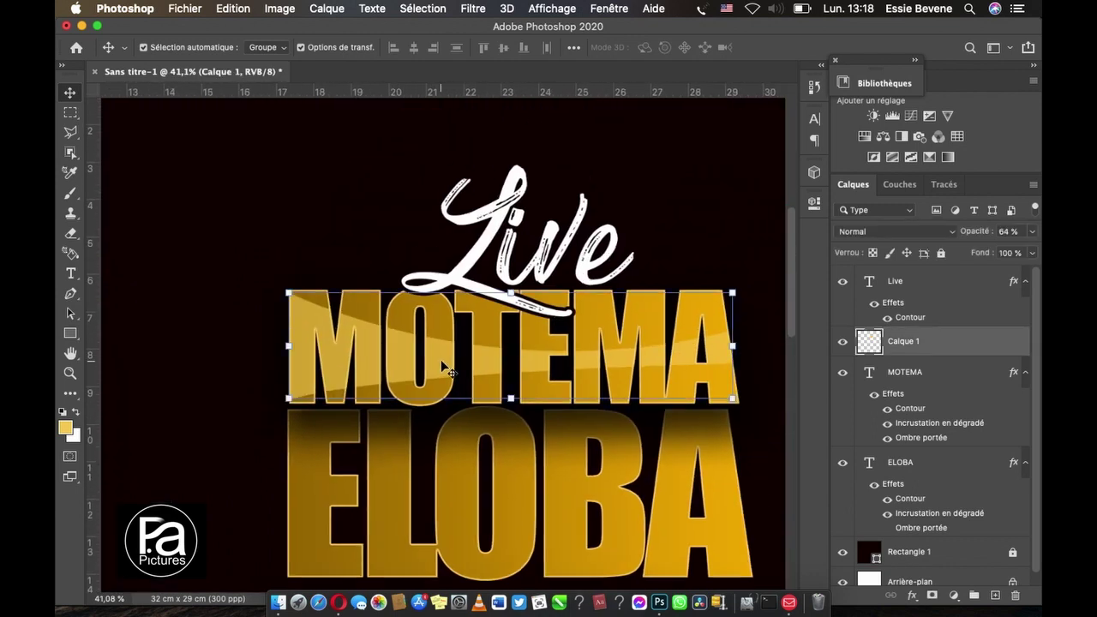
pyautogui.click(451, 511)
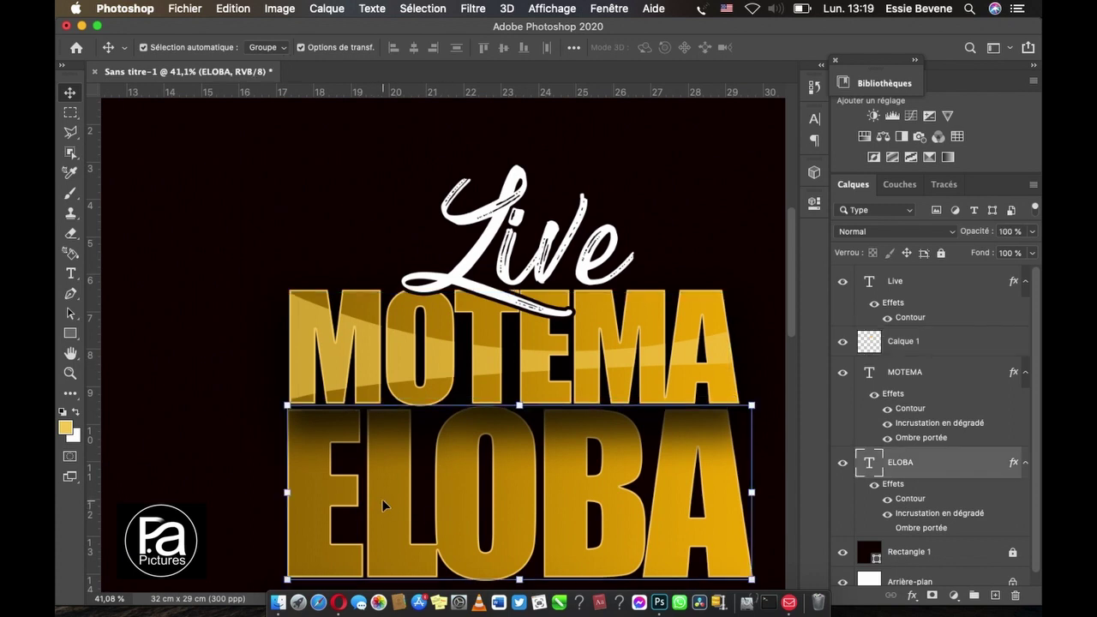
pyautogui.scroll(-2, 382, 501)
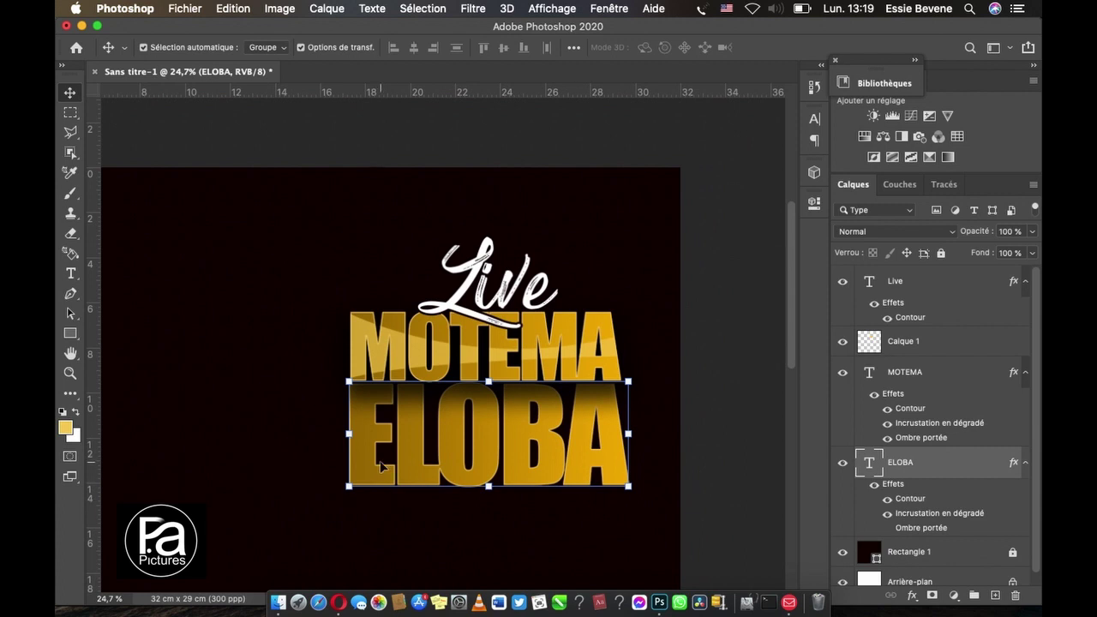
# Step: Draw a closed curved Pen path across ELOBA and make it the yellow shape layer Forme 1
pyautogui.click(71, 296)
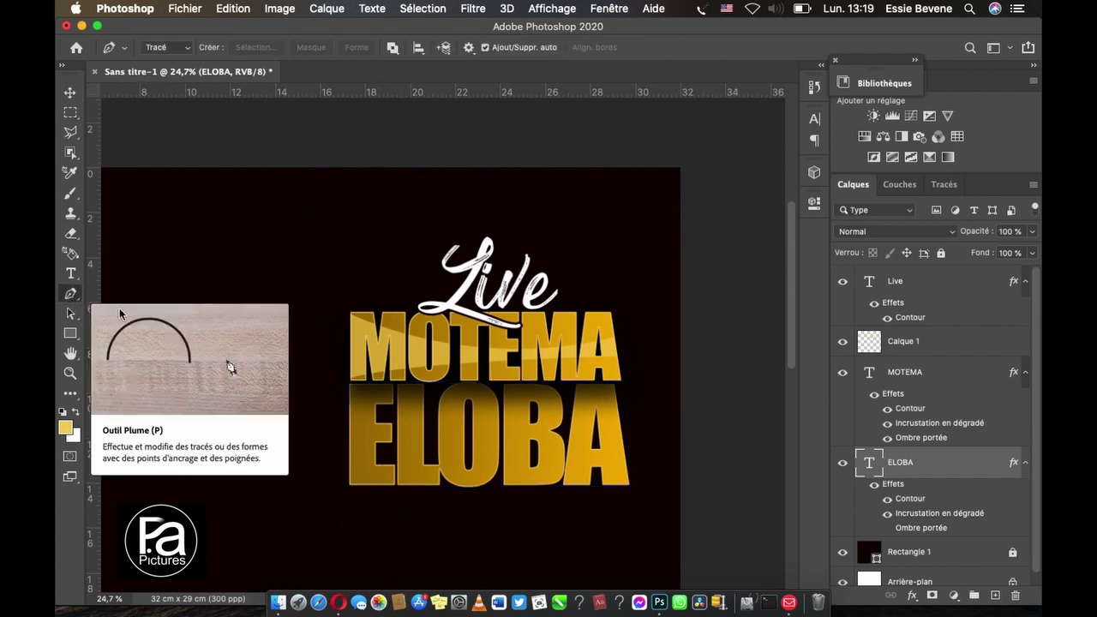
pyautogui.click(317, 427)
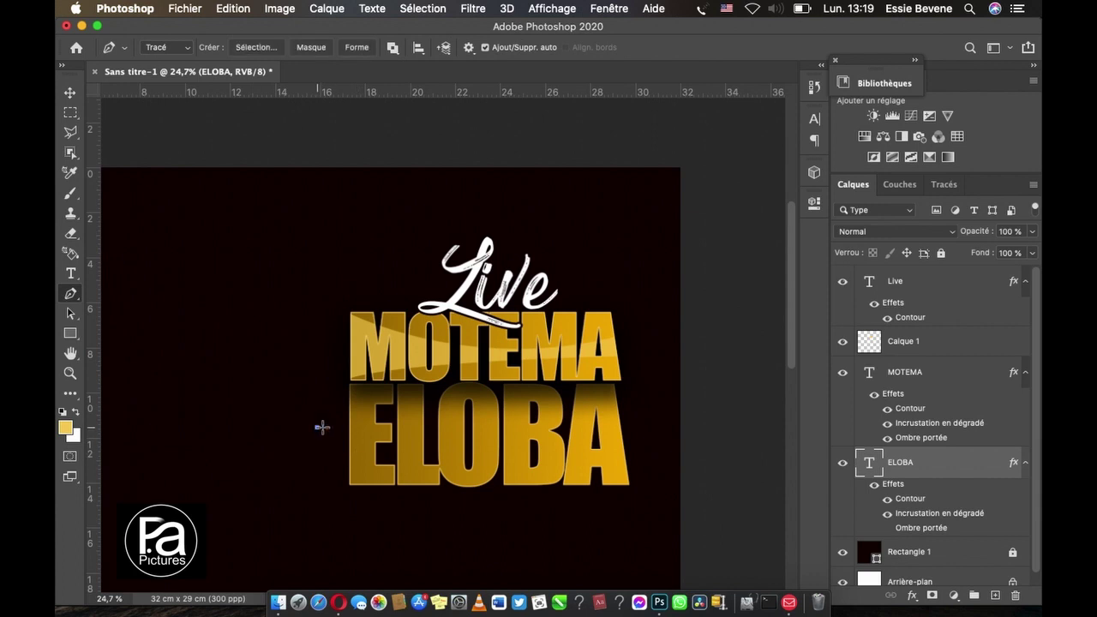
pyautogui.moveTo(644, 434); pyautogui.dragTo(715, 499)
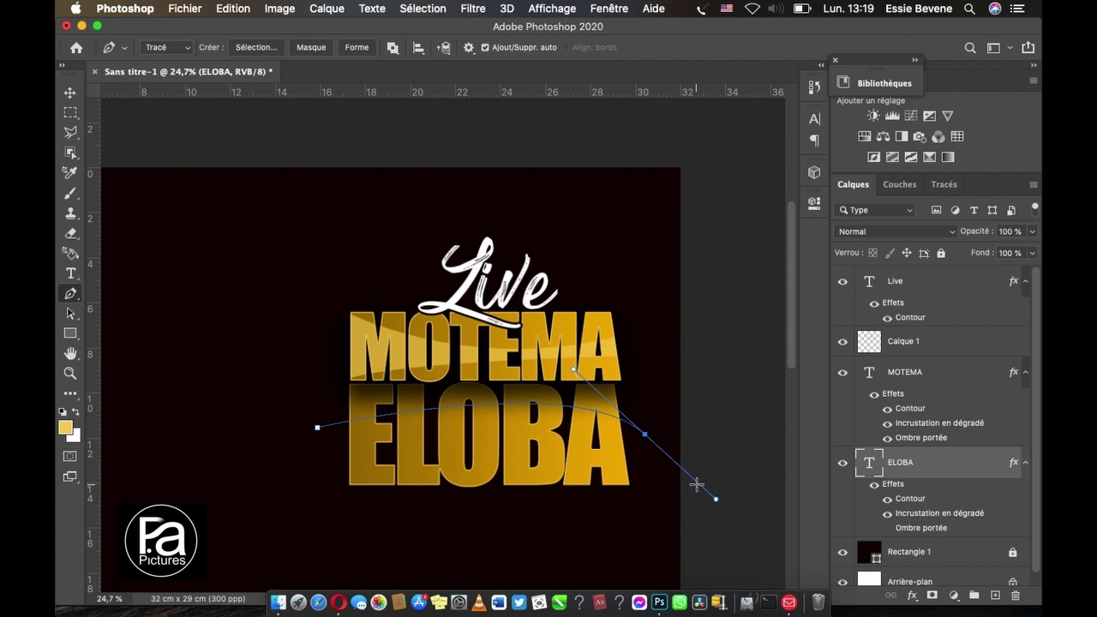
pyautogui.keyDown('alt'); pyautogui.click(644, 433); pyautogui.keyUp('alt')
pyautogui.click(645, 458)
pyautogui.moveTo(317, 453); pyautogui.dragTo(224, 433)
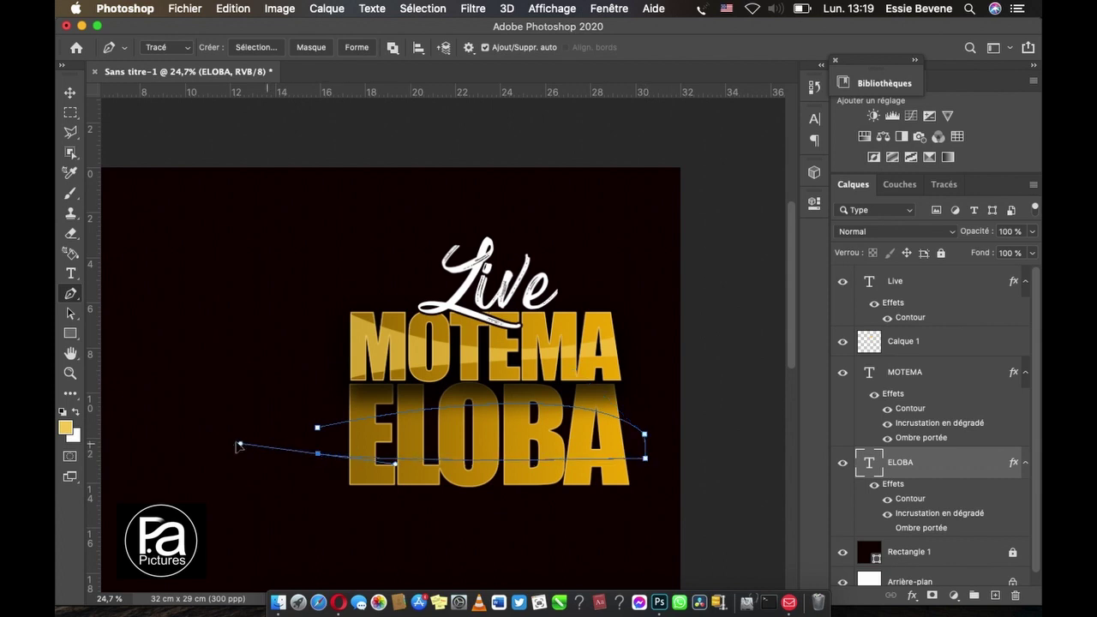
pyautogui.click(317, 428)
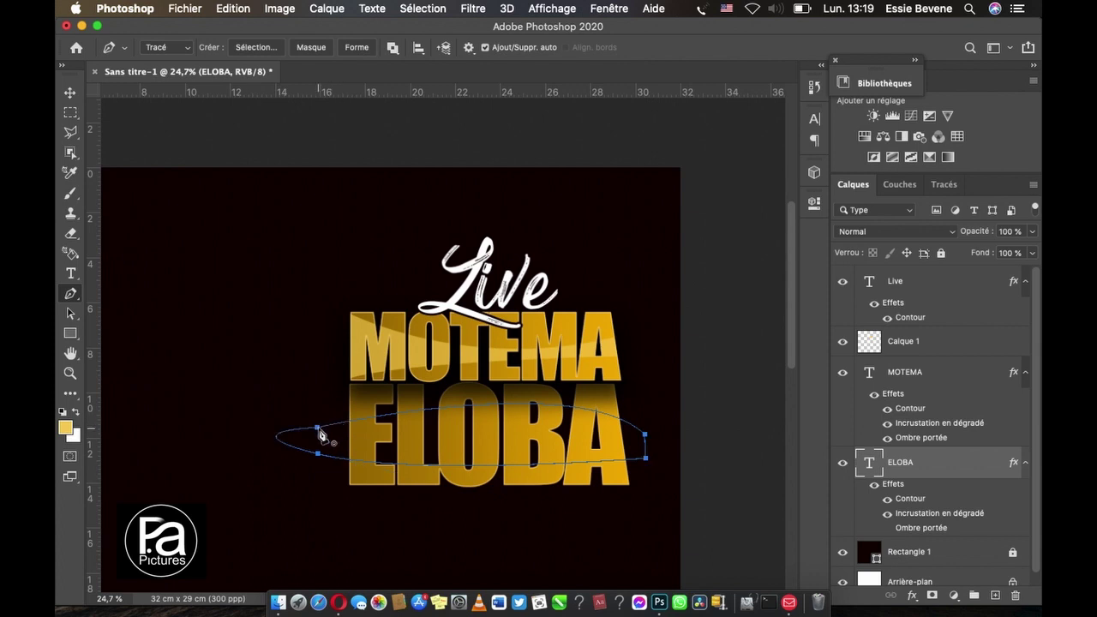
pyautogui.click(355, 48)
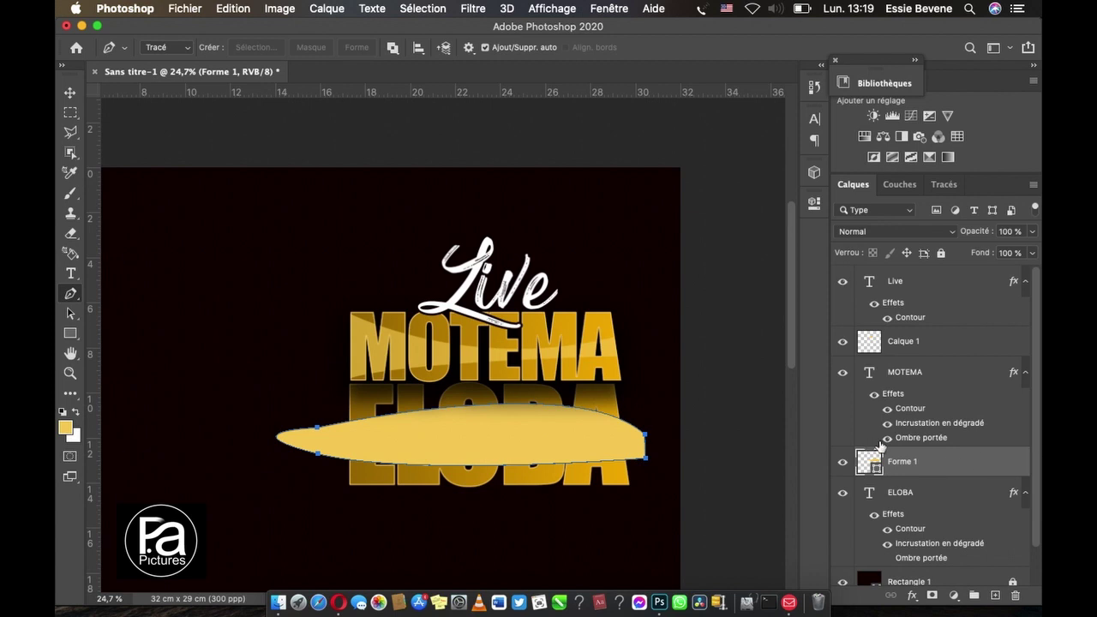
pyautogui.rightClick(924, 465)
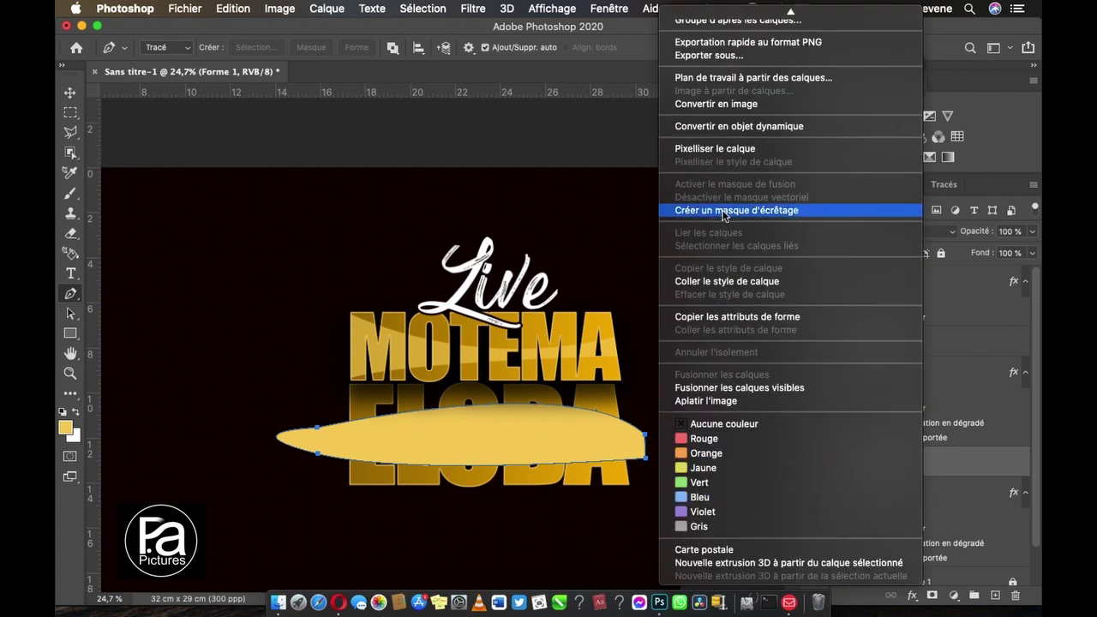
# Step: Rasterize Forme 1, copy its part inside the ELOBA letters to Calque 2, and delete the original
pyautogui.click(720, 150)
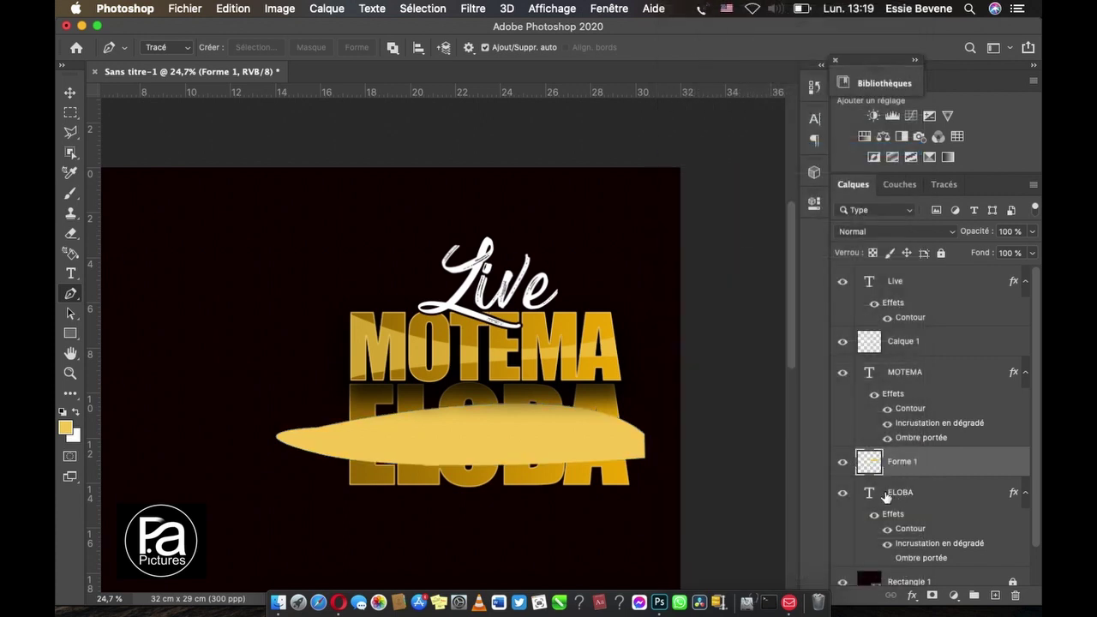
pyautogui.moveTo(917, 492); pyautogui.dragTo(875, 499)
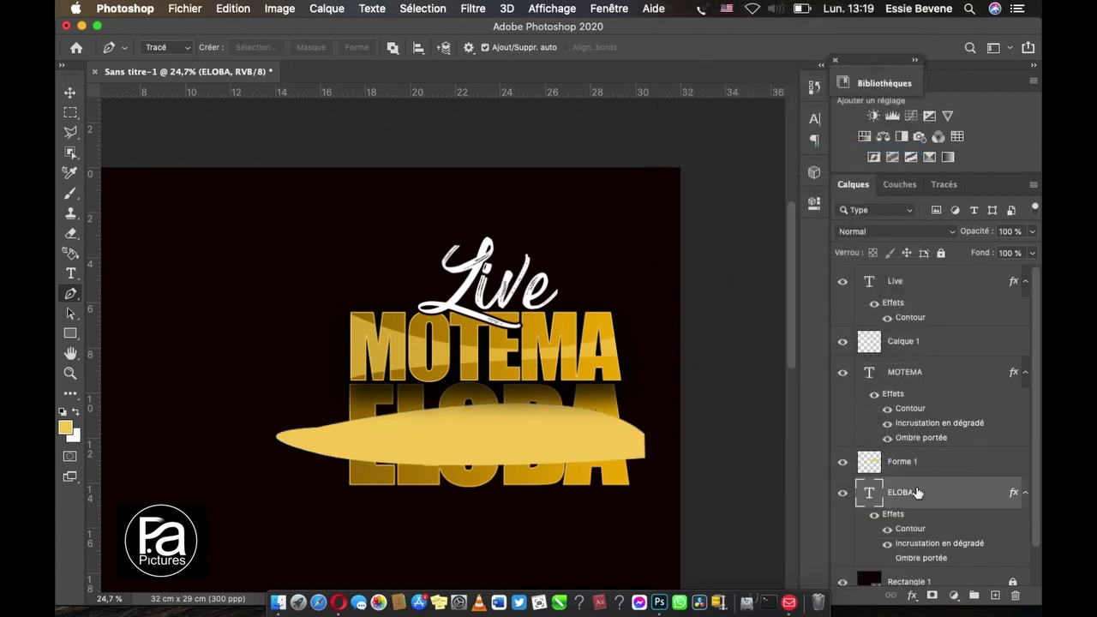
pyautogui.keyDown('super'); pyautogui.click(876, 500); pyautogui.keyUp('super')
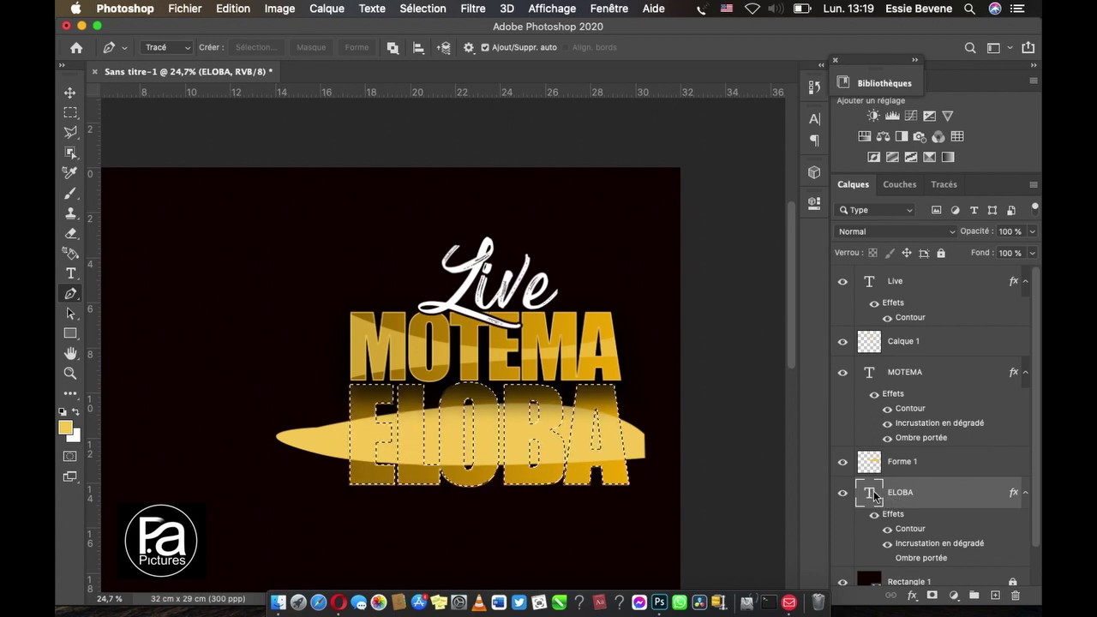
pyautogui.click(916, 464)
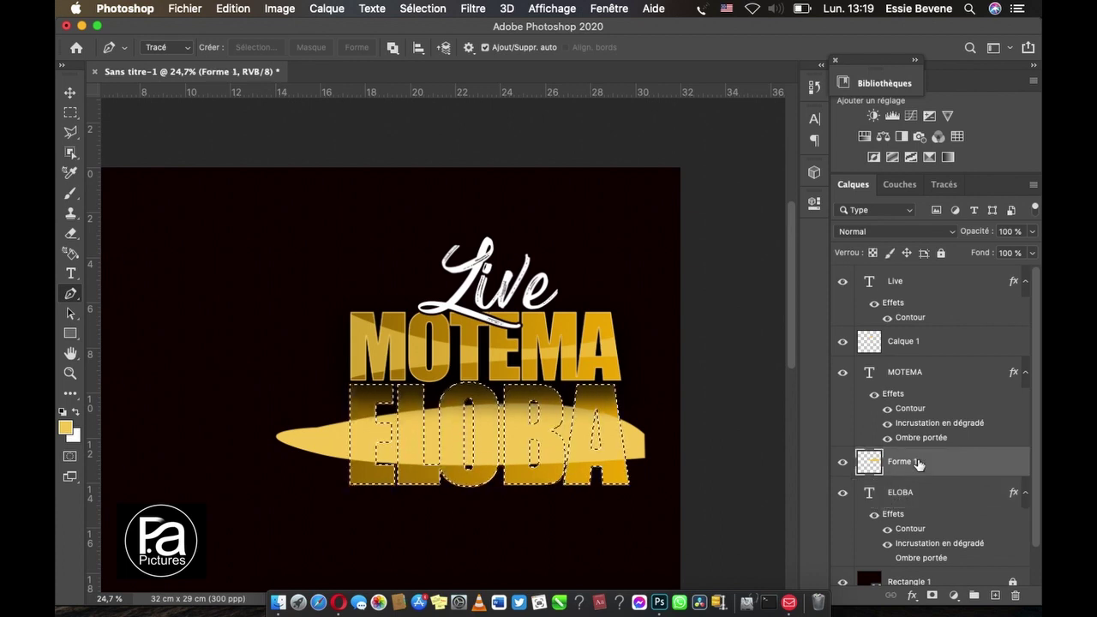
pyautogui.press('super+j')
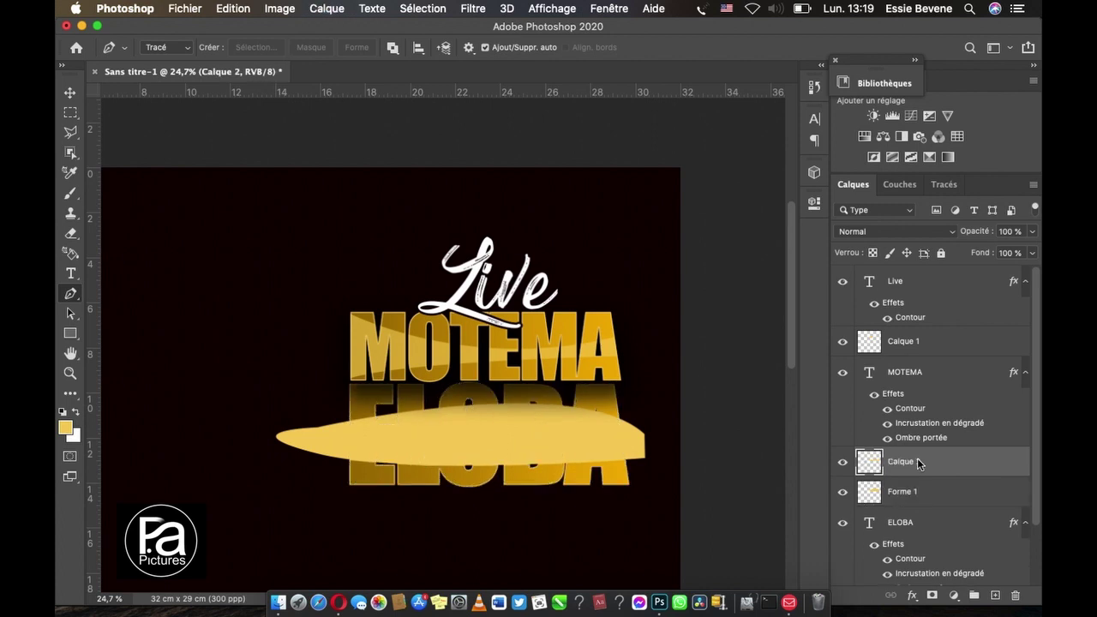
pyautogui.click(927, 495)
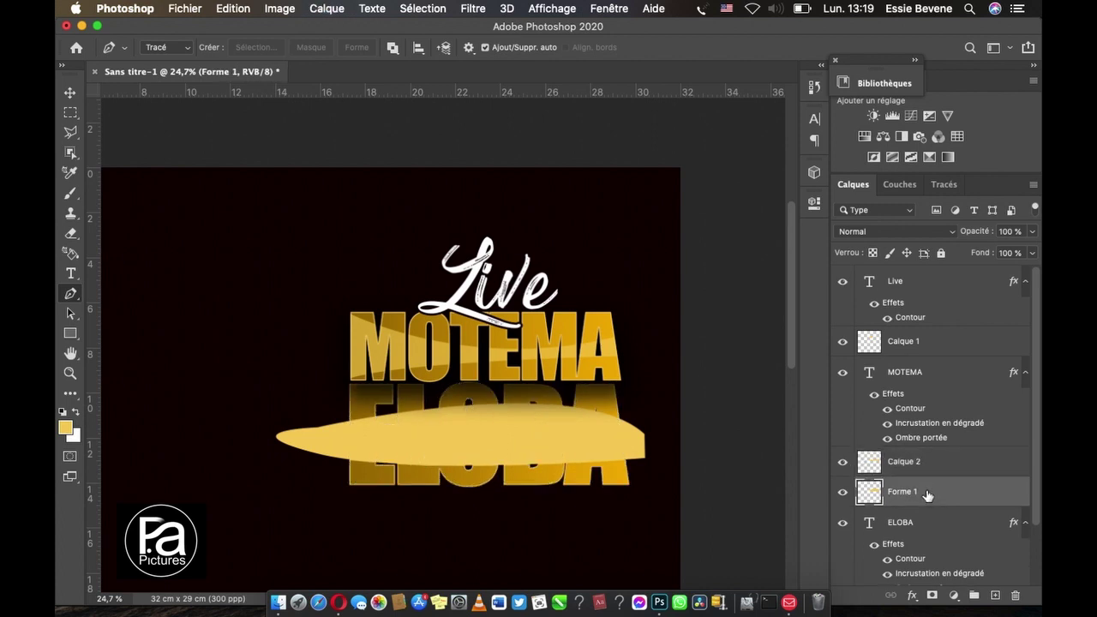
pyautogui.press('Delete')
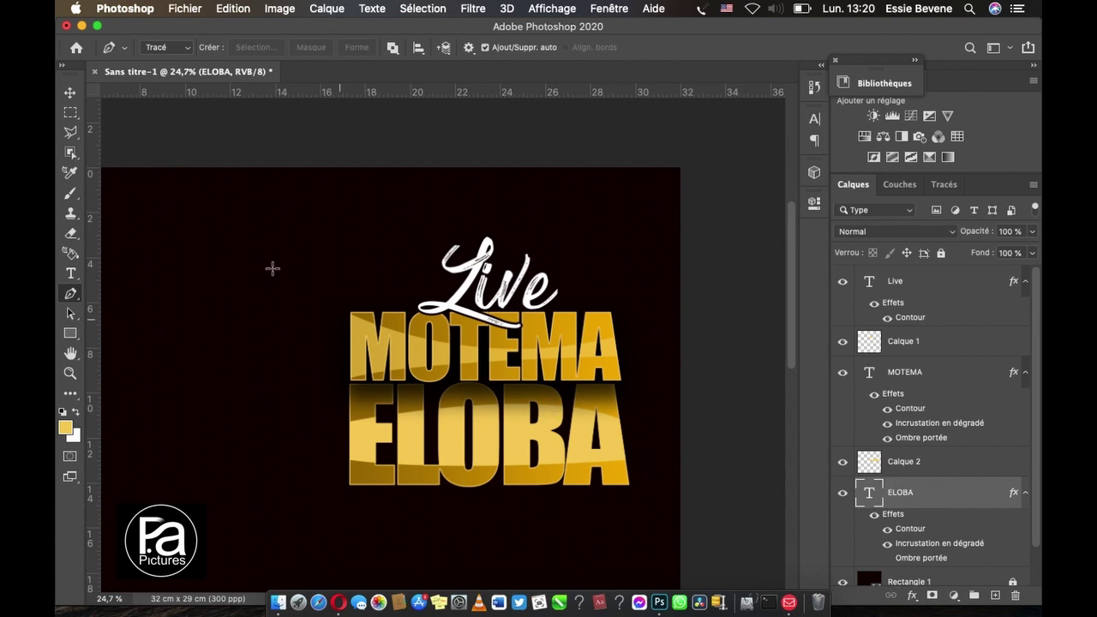
pyautogui.click(71, 93)
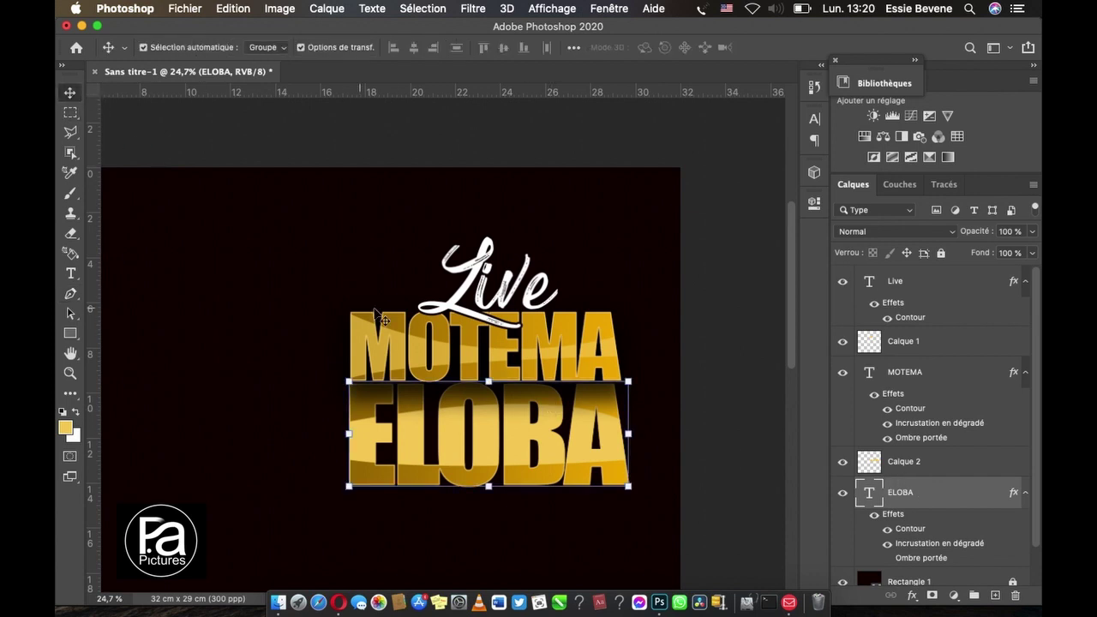
# Step: Set the ELOBA shine layer, Calque 2, to 72% opacity
pyautogui.click(483, 417)
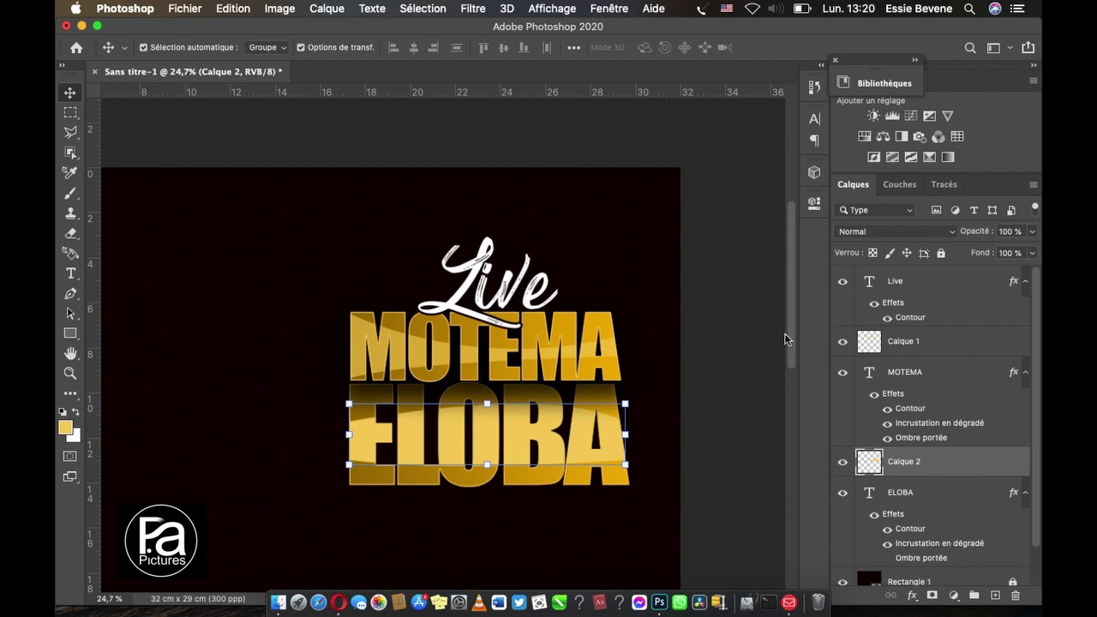
pyautogui.click(1015, 231)
pyautogui.write('72')
pyautogui.press('Return')
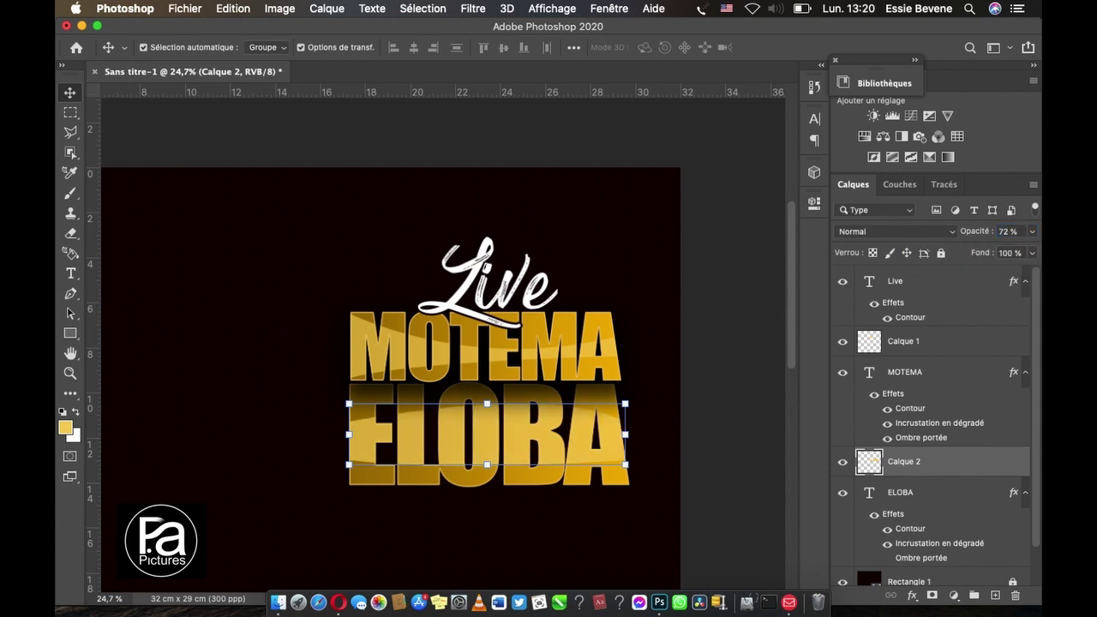
pyautogui.click(773, 400)
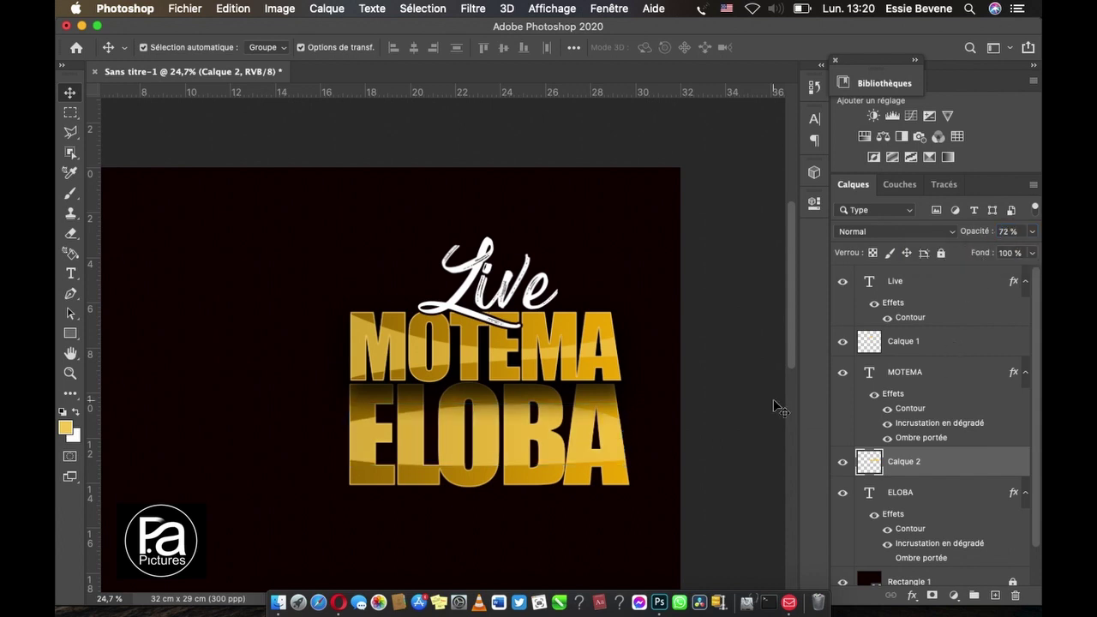
pyautogui.click(843, 462)
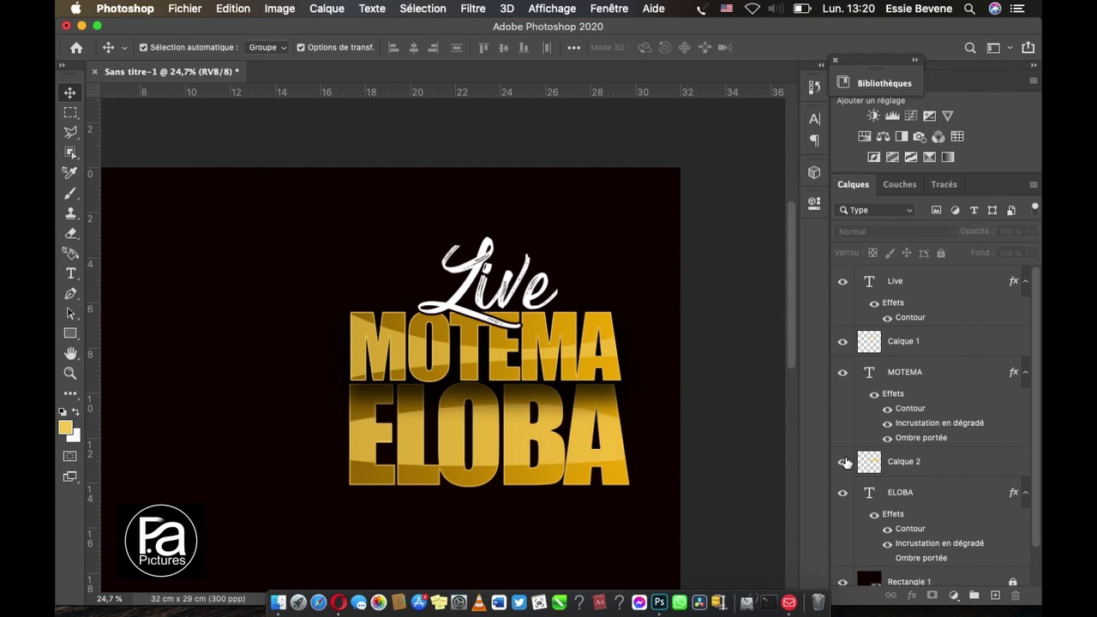
# Step: Zoom out and scroll to review the whole poster, briefly checking Finder
pyautogui.hotkey('ctrl', '-')
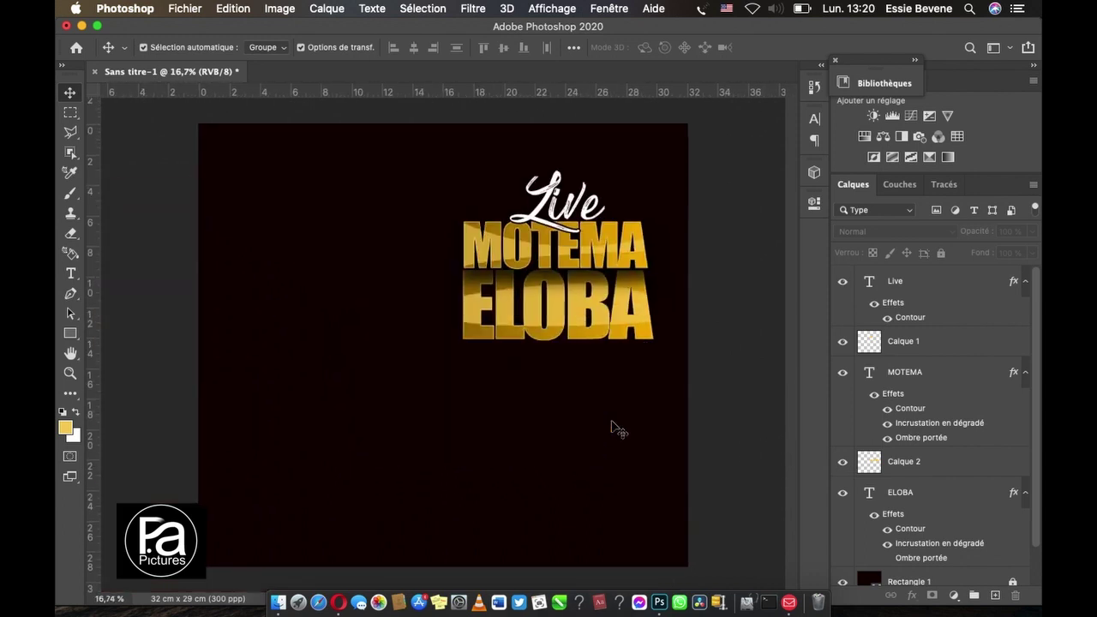
pyautogui.hotkey('ctrl', '-')
pyautogui.scroll(3, 558, 321)
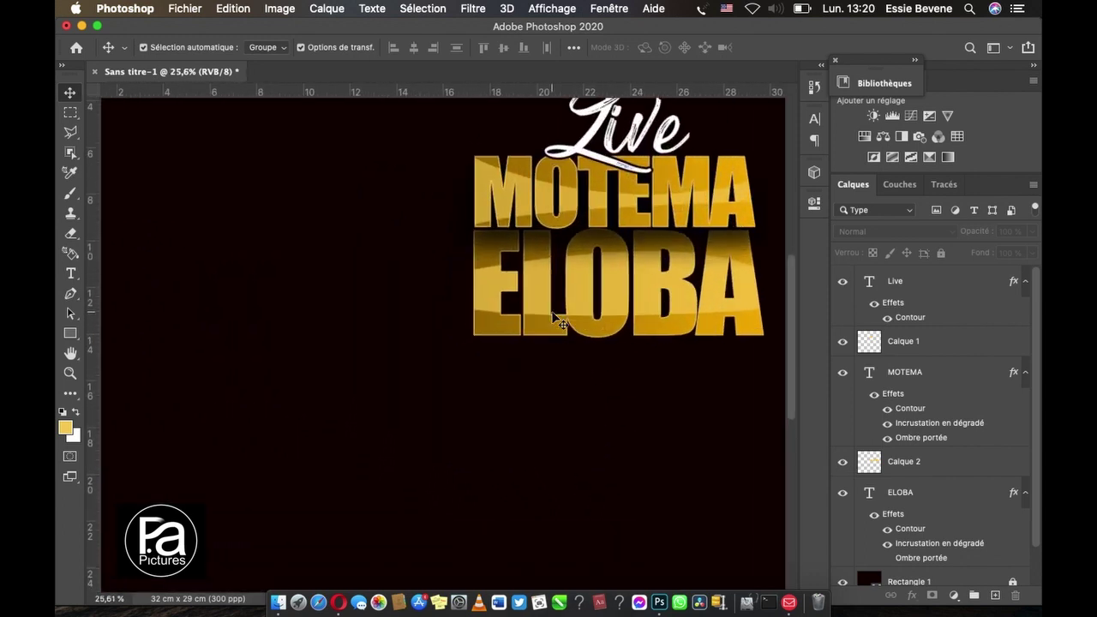
pyautogui.scroll(-2, 556, 315)
pyautogui.scroll(-2, 557, 316)
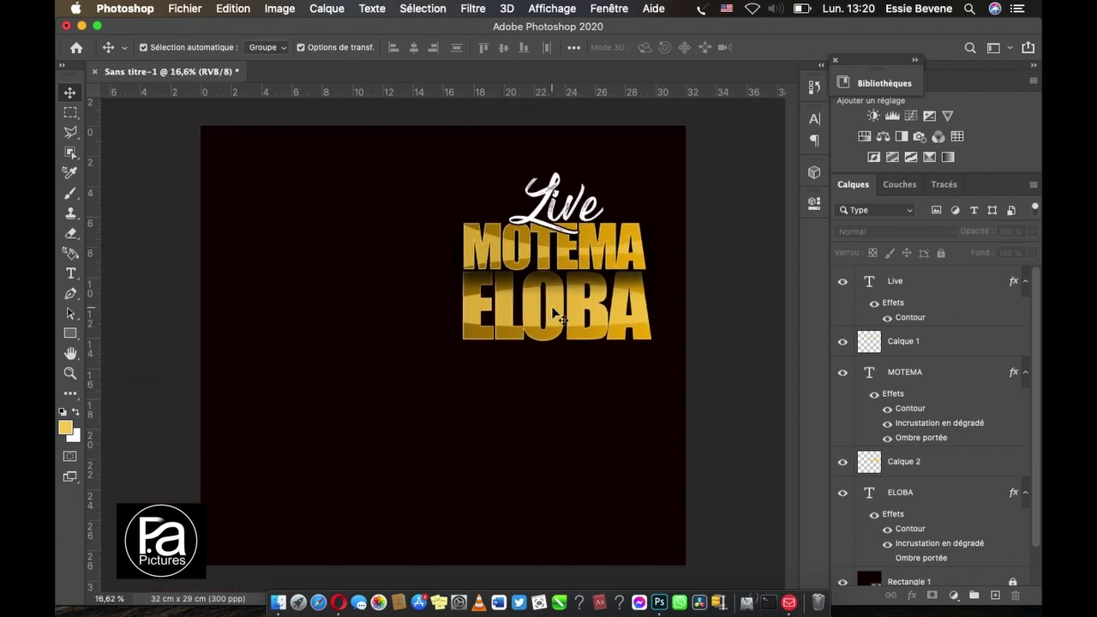
pyautogui.scroll(-2, 557, 315)
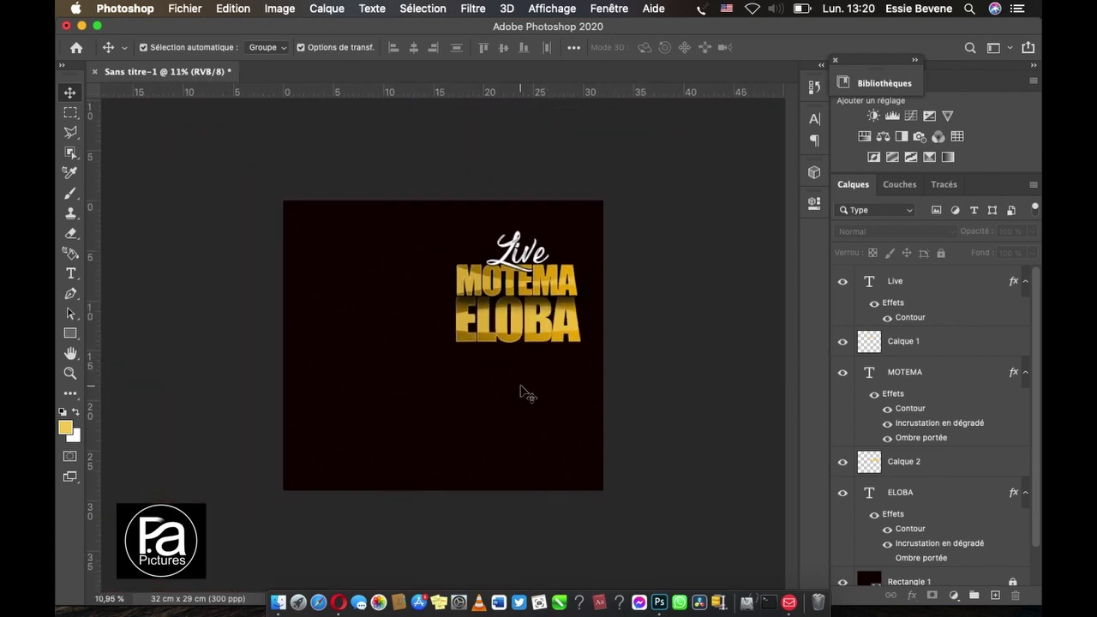
pyautogui.scroll(-3, 524, 393)
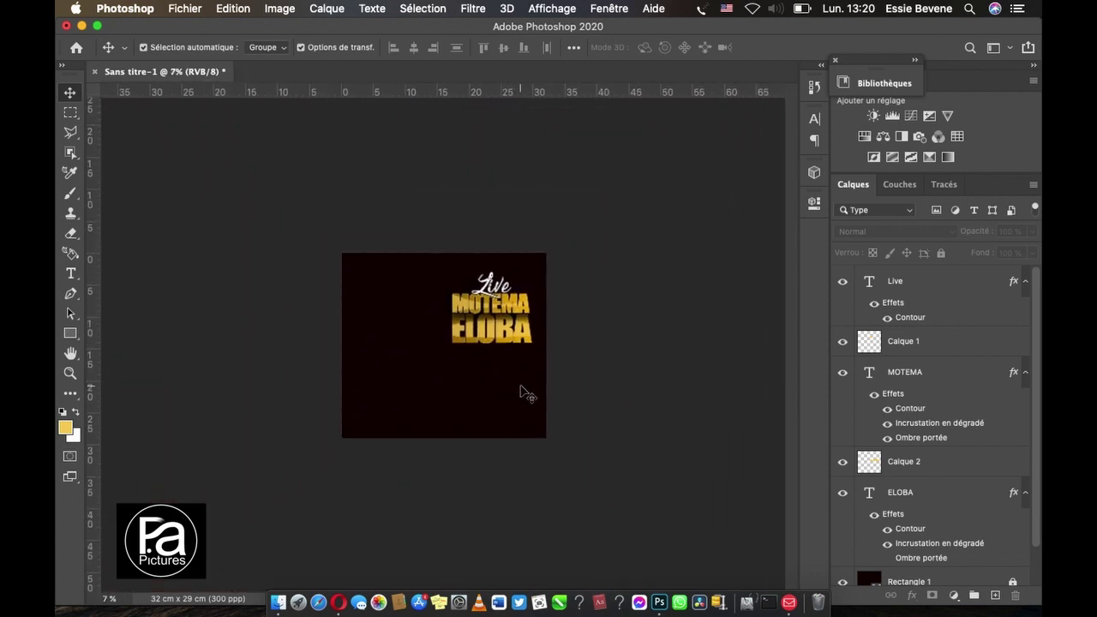
pyautogui.scroll(1, 524, 392)
pyautogui.scroll(1, 524, 392)
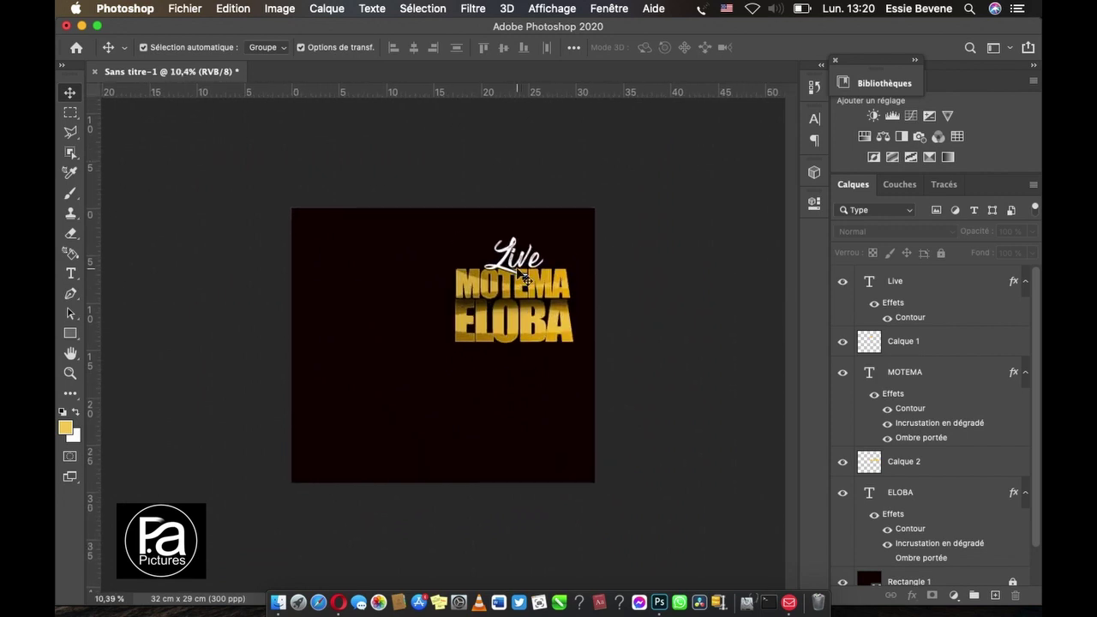
pyautogui.scroll(-1, 521, 272)
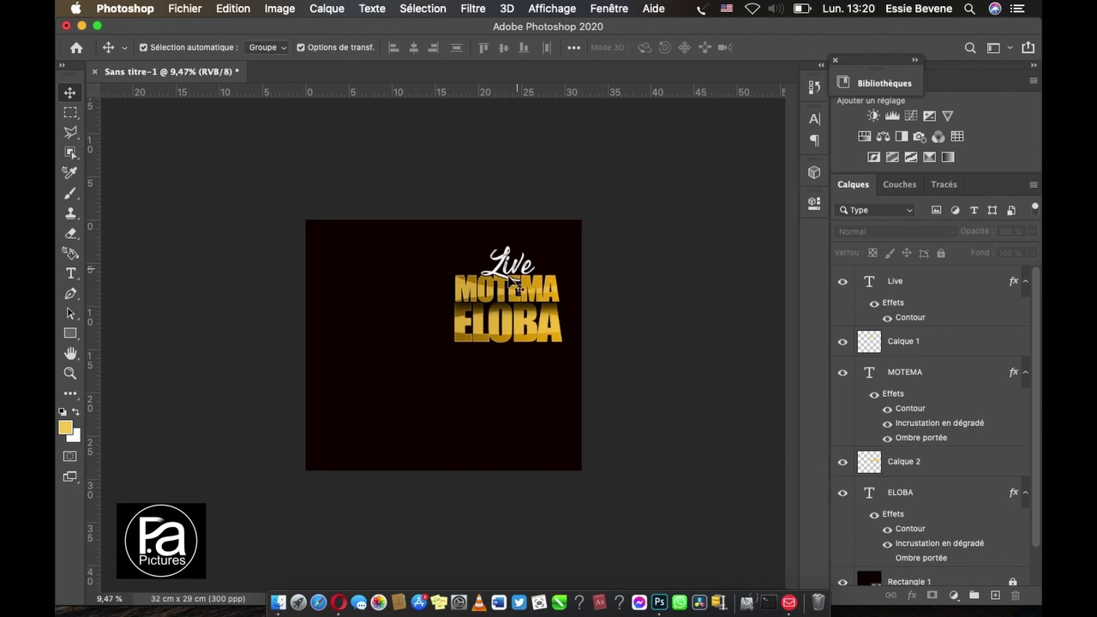
pyautogui.click(278, 600)
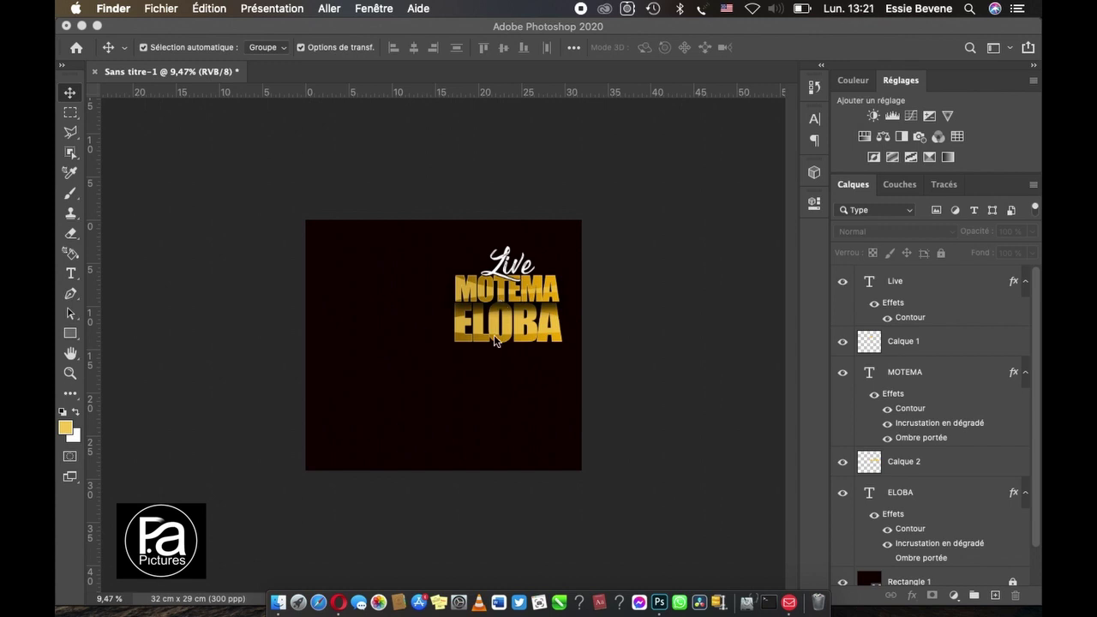
pyautogui.click(497, 362)
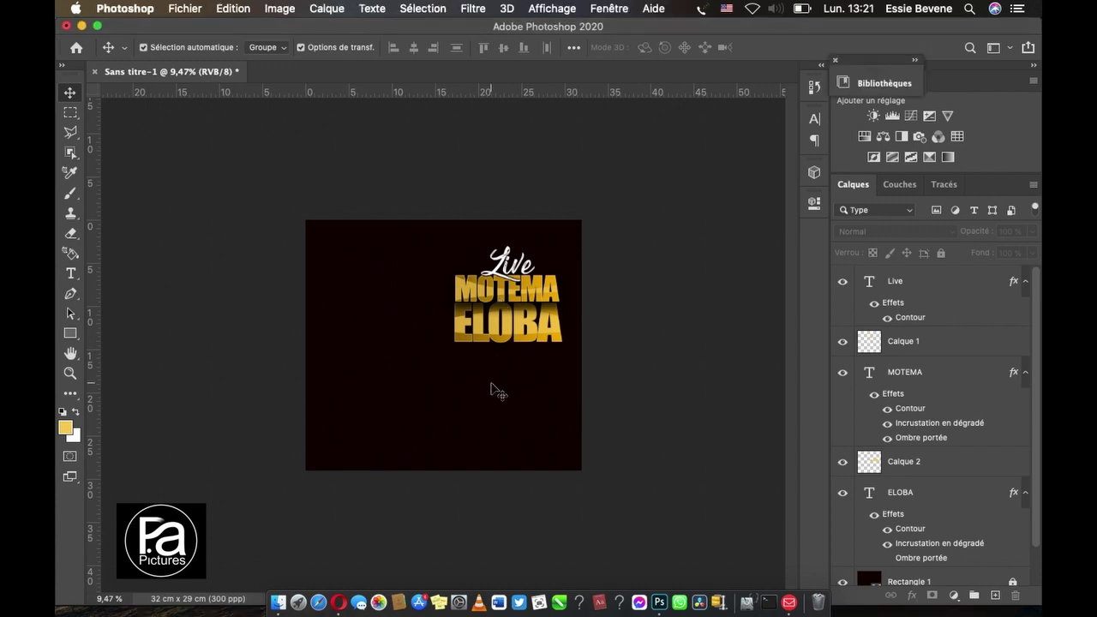
pyautogui.scroll(2, 490, 389)
pyautogui.scroll(-1, 490, 389)
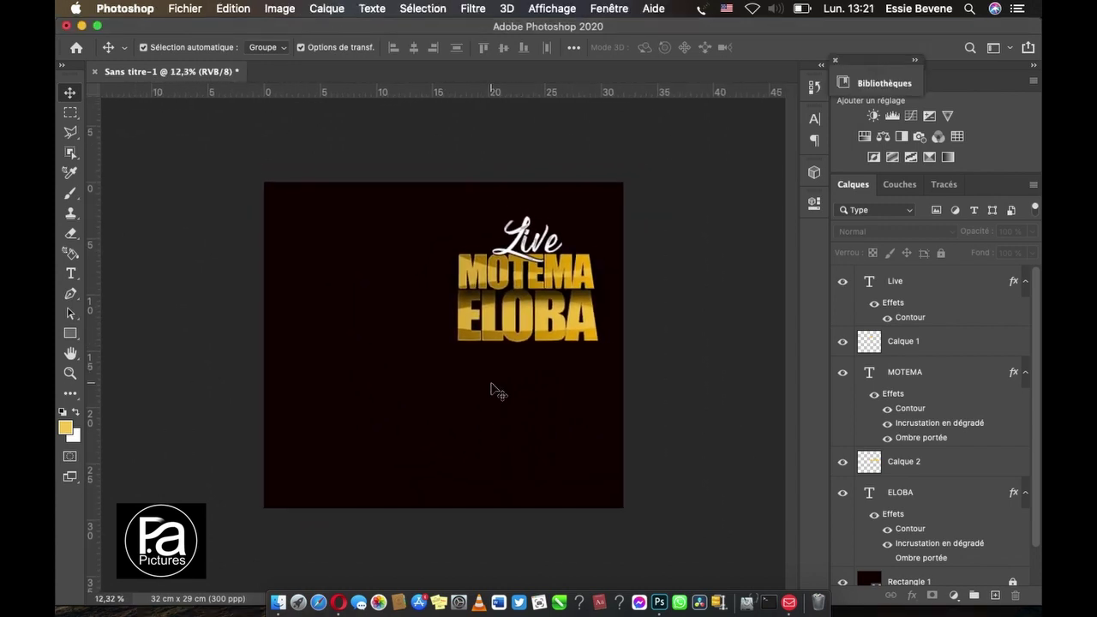
# Step: Add a text layer below the title reading 'Frere Exauce -', revising it with 'XAUBRE', and select all
pyautogui.click(71, 274)
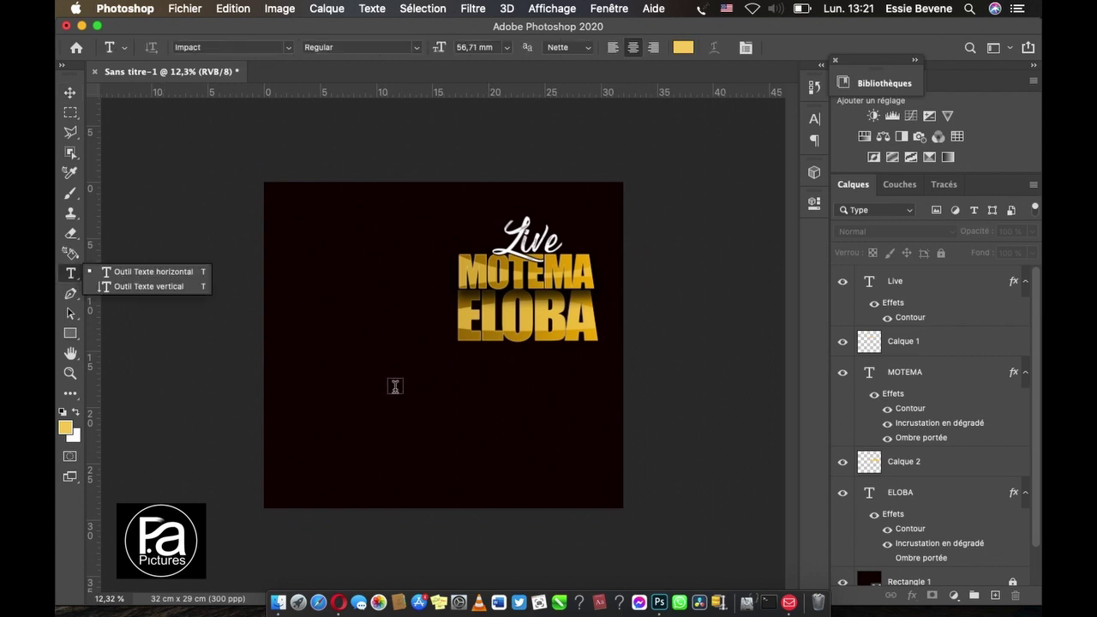
pyautogui.click(393, 385)
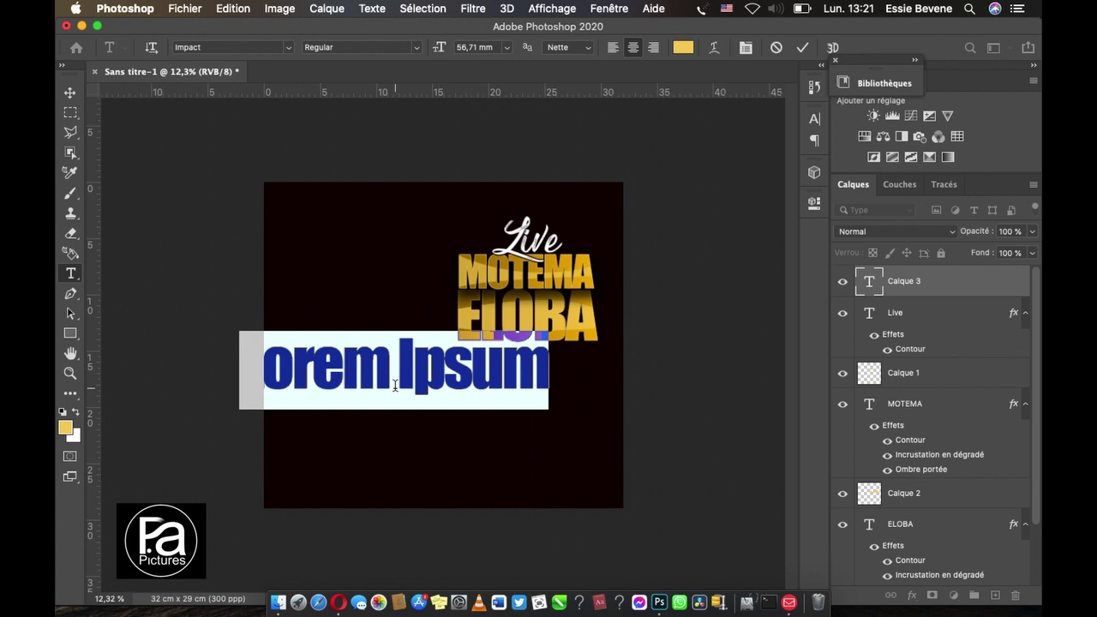
pyautogui.write('Fr')
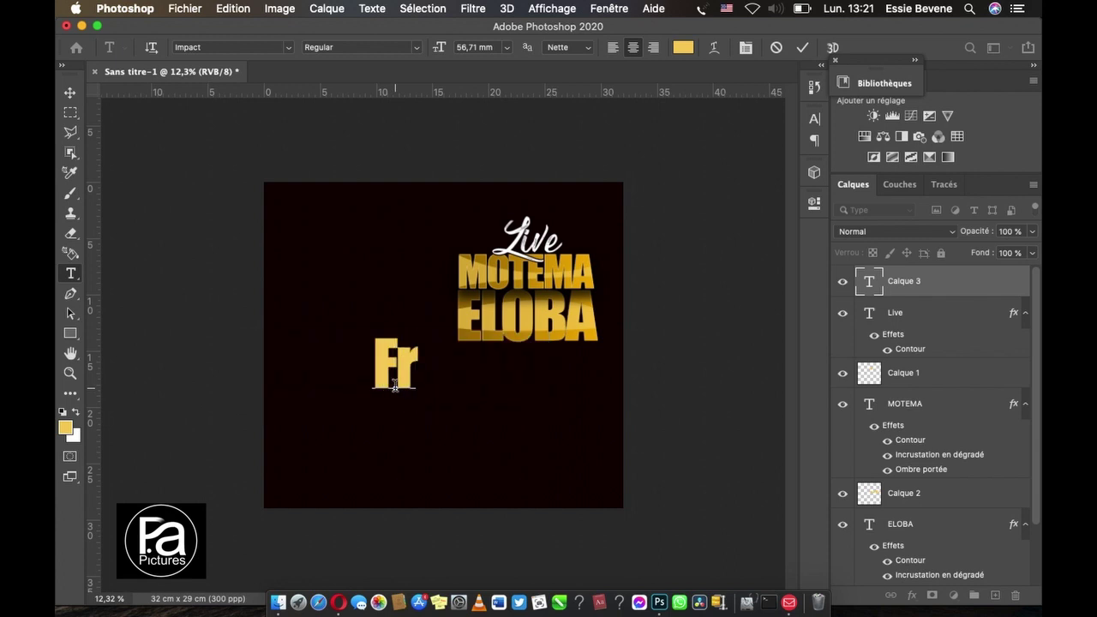
pyautogui.write('e')
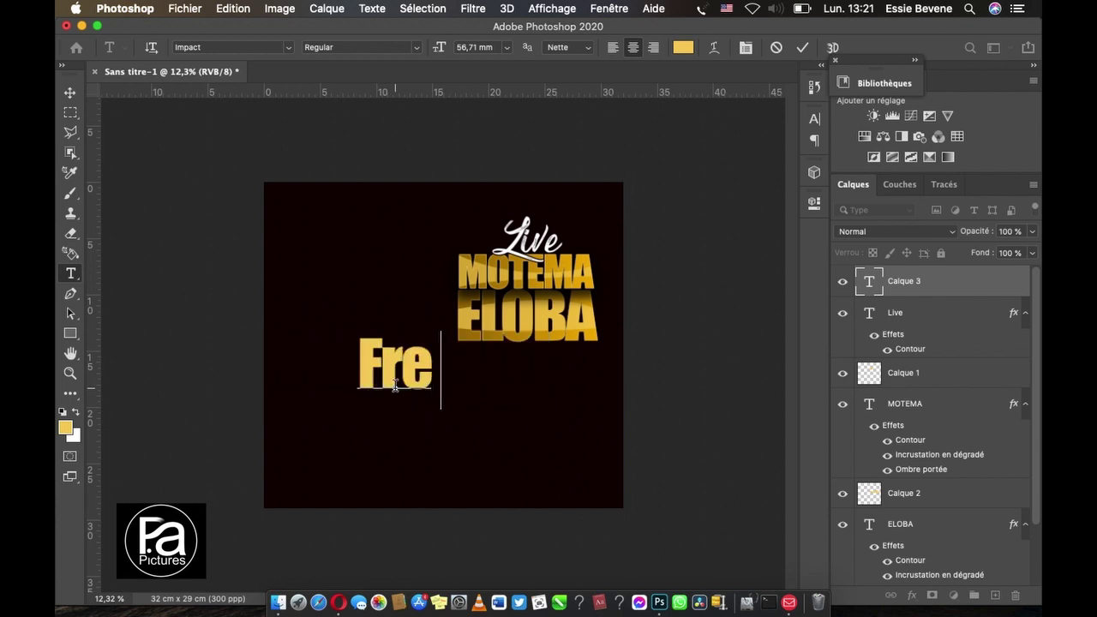
pyautogui.write('re')
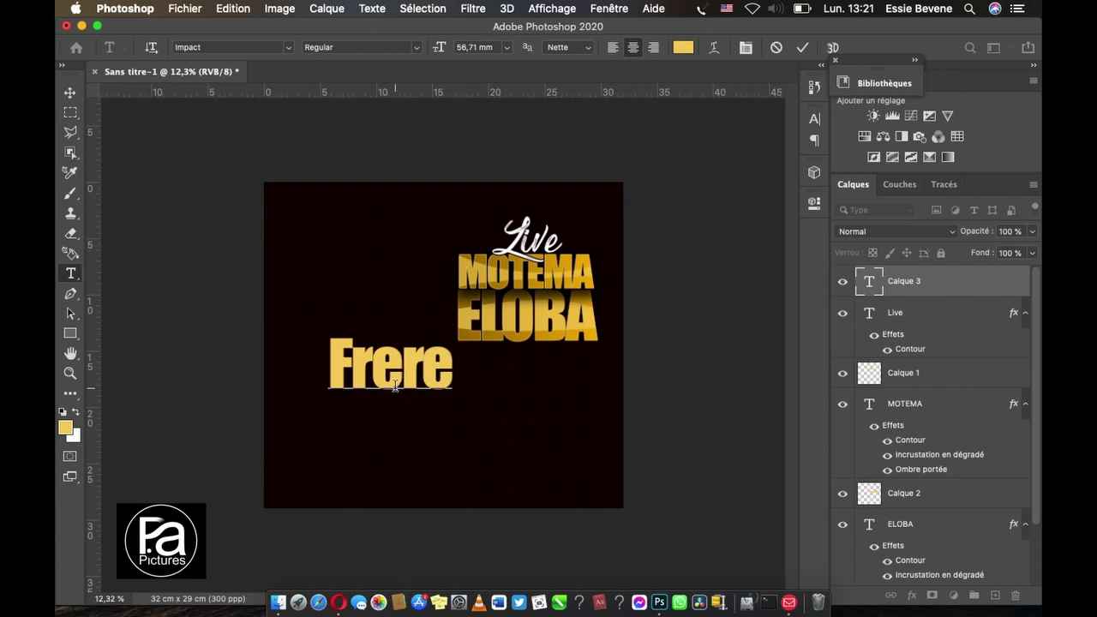
pyautogui.write(' Ex')
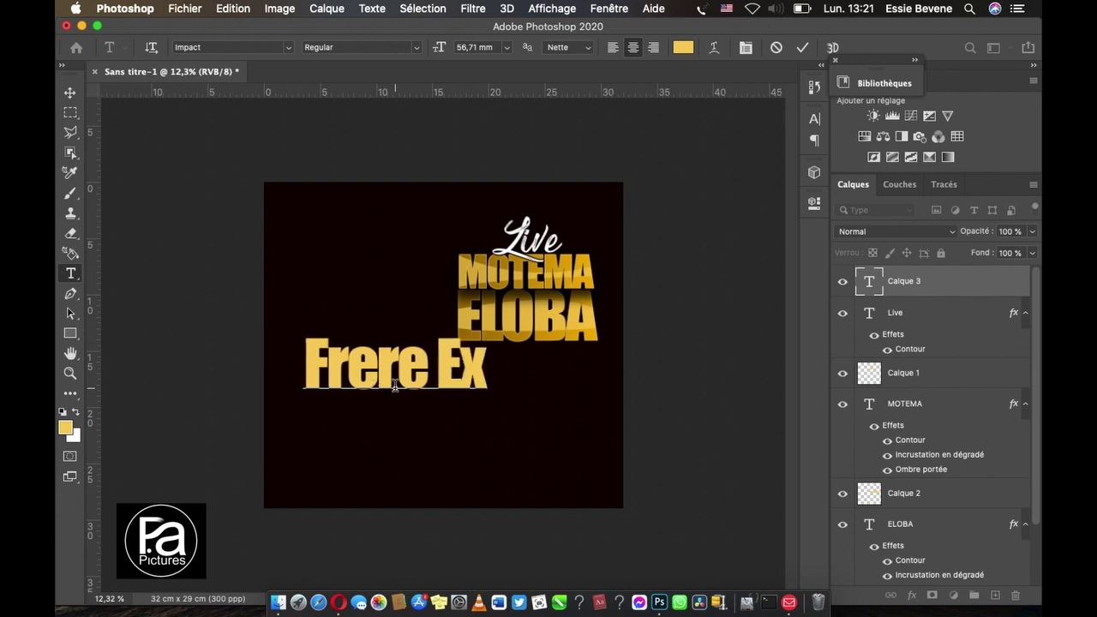
pyautogui.write('auce')
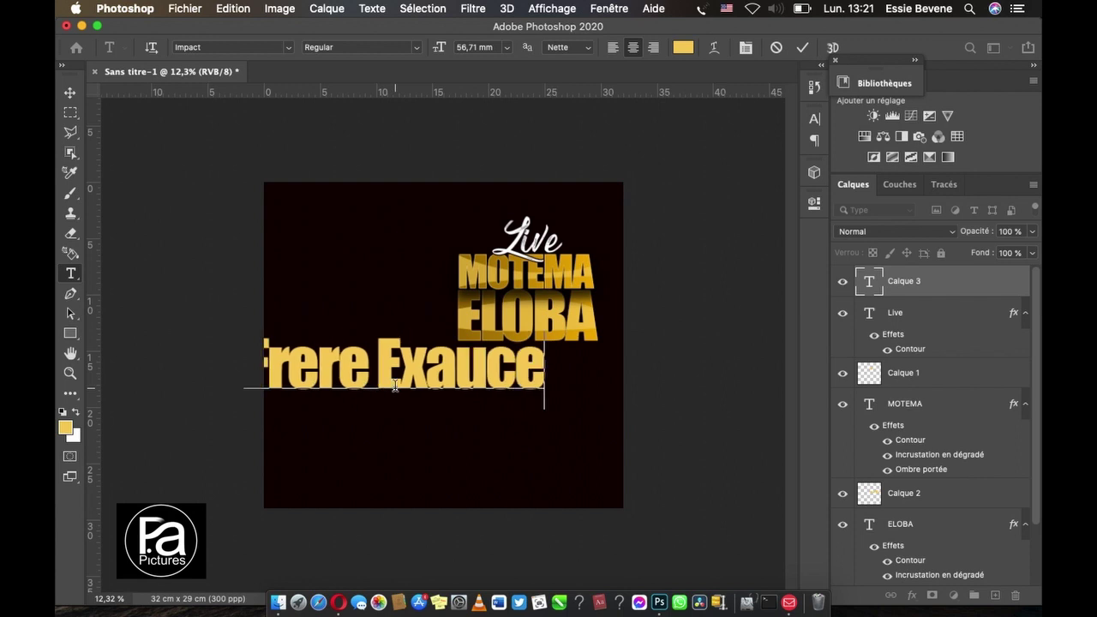
pyautogui.write(' -')
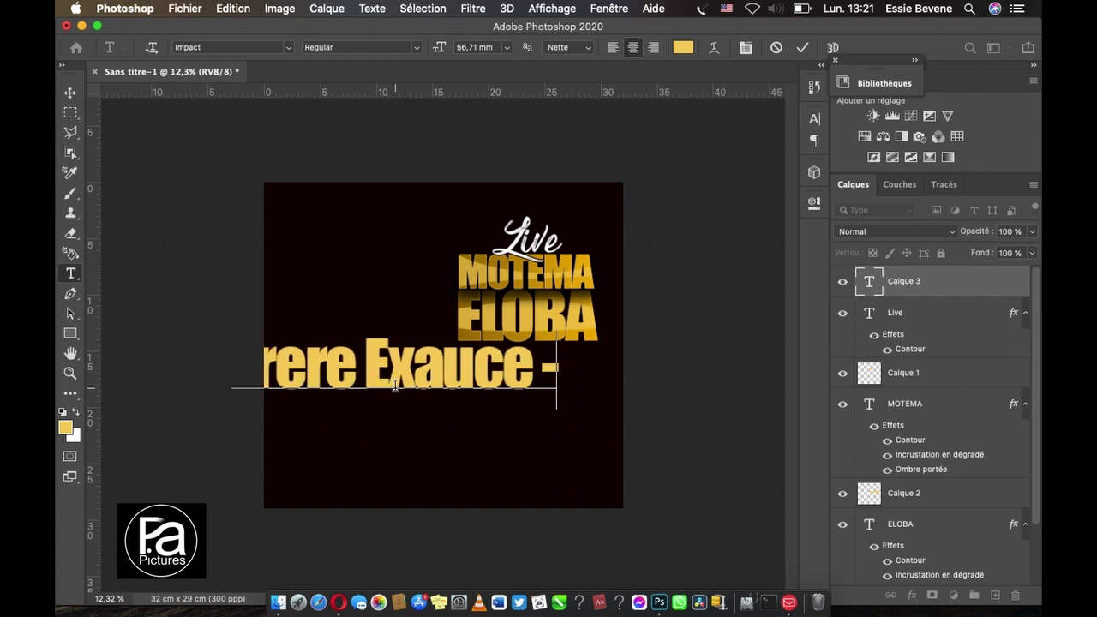
pyautogui.click(395, 386)
pyautogui.hotkey('shift', 'Right')
pyautogui.write('X')
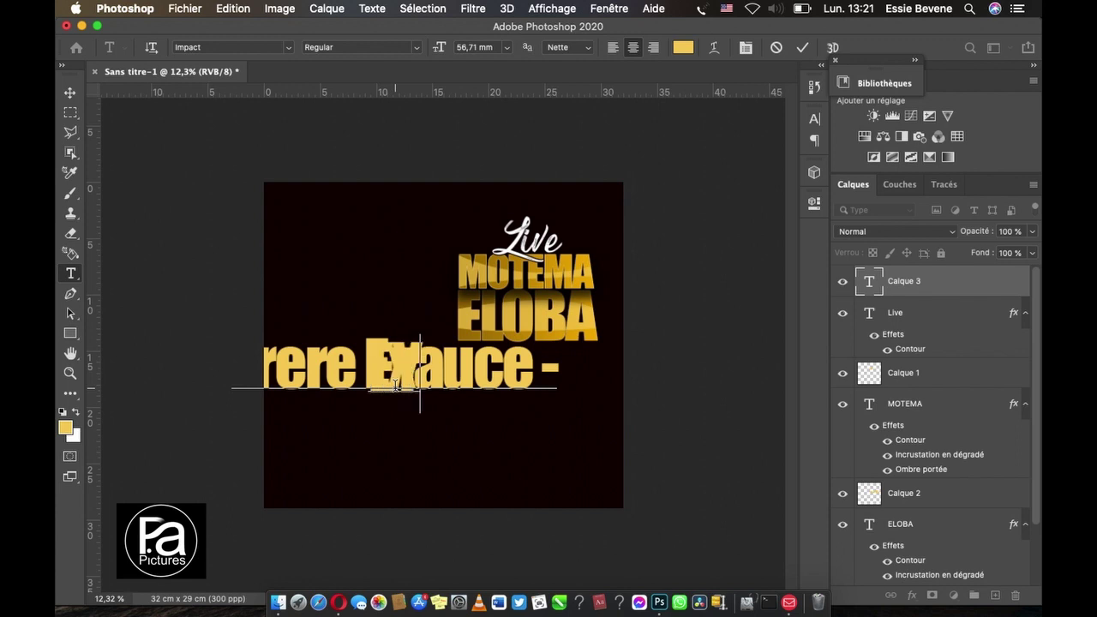
pyautogui.write('A')
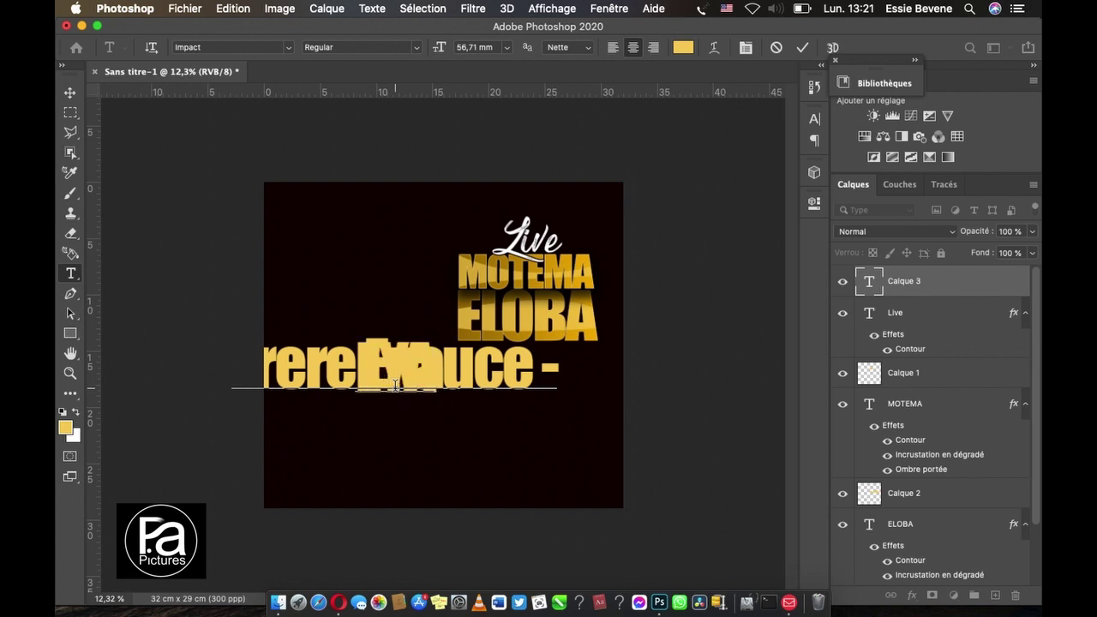
pyautogui.write('U')
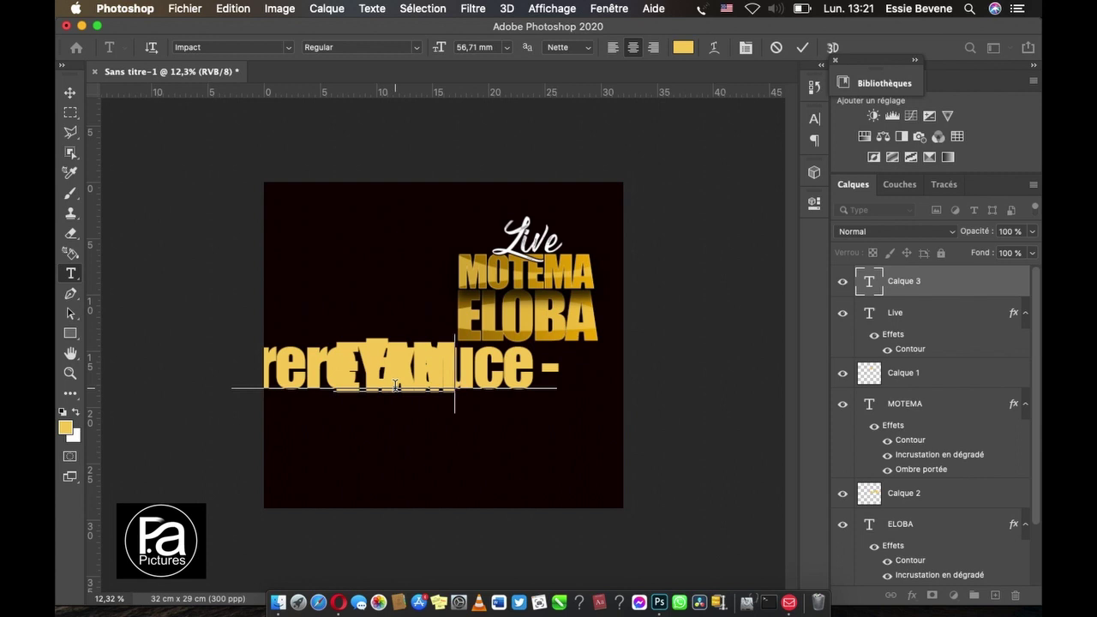
pyautogui.write('BRE')
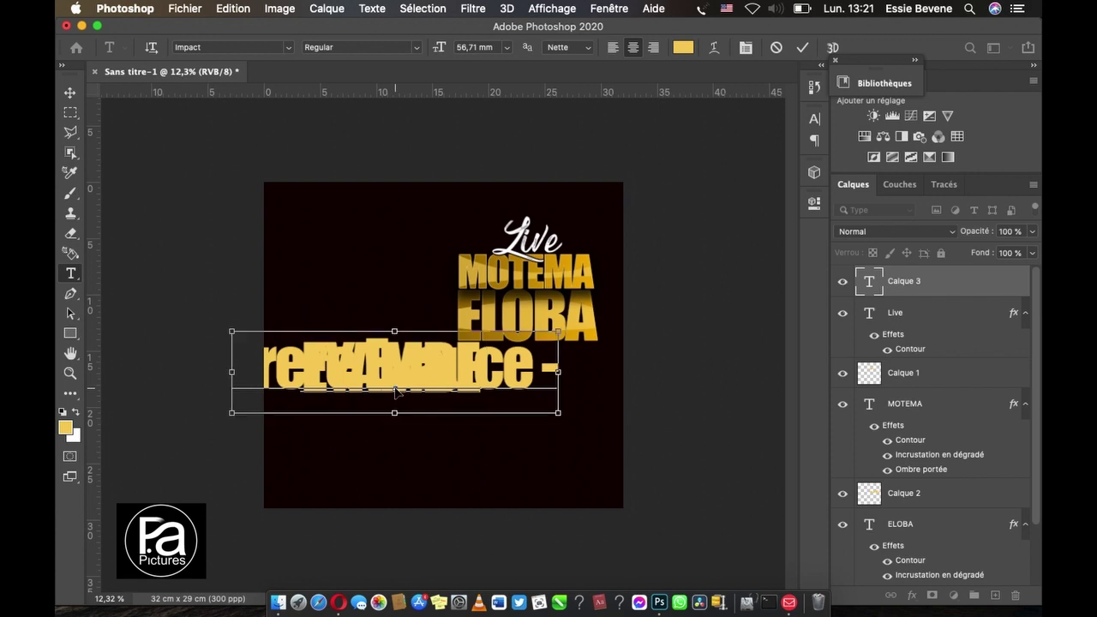
pyautogui.press('super+a')
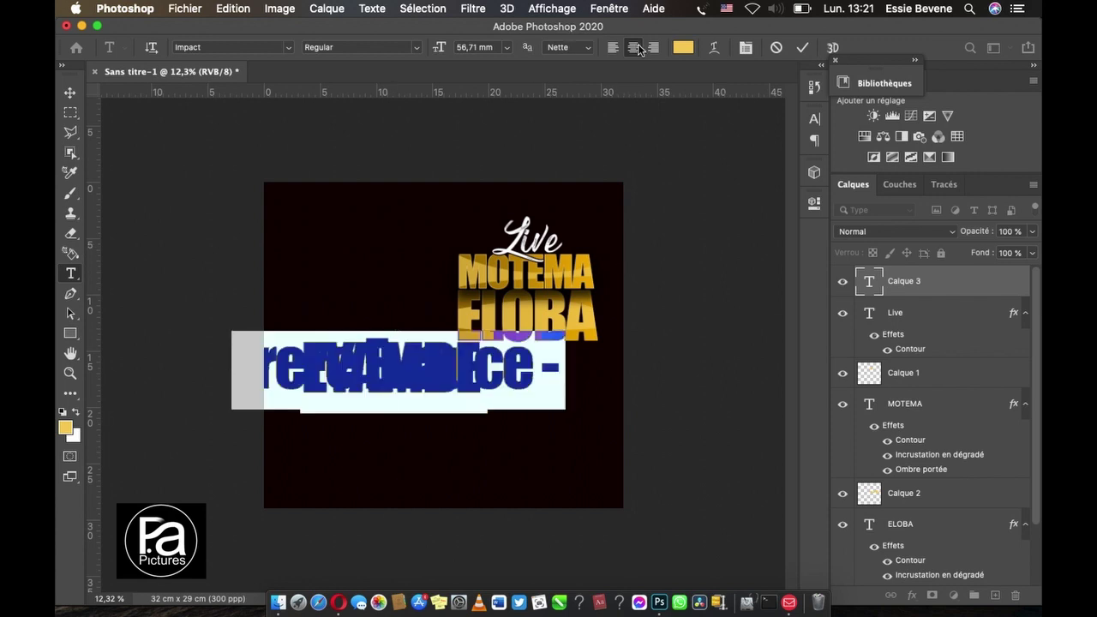
# Step: Set the credits to 21,71 mm size with 19,08 mm leading and add '&' after EYAMBE
pyautogui.click(742, 47)
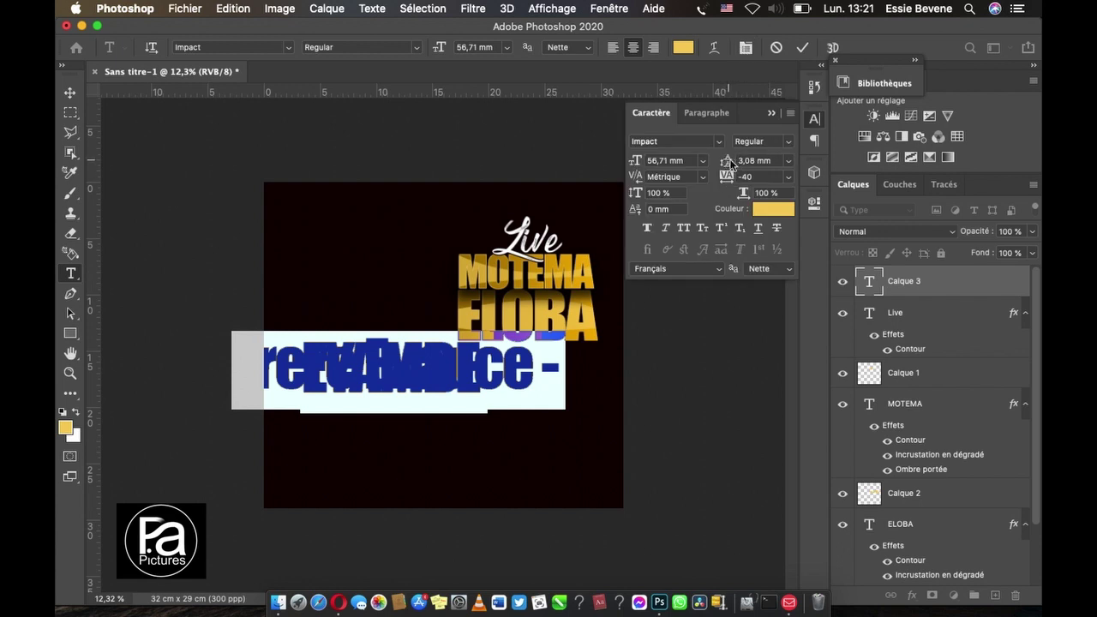
pyautogui.moveTo(728, 163); pyautogui.dragTo(763, 164)
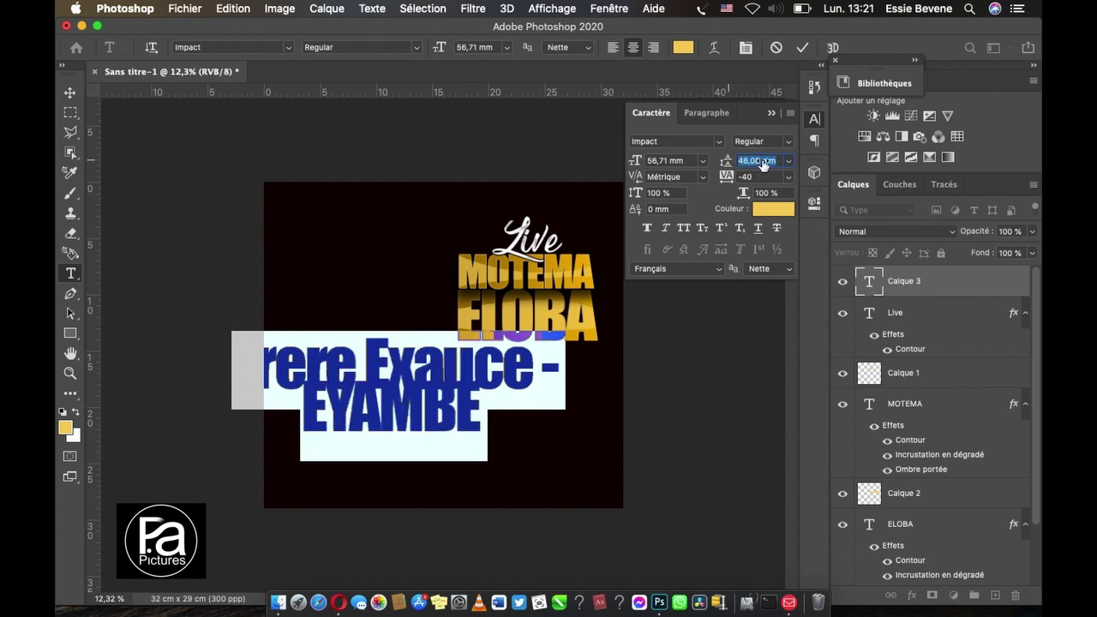
pyautogui.write('47,08')
pyautogui.click(761, 161)
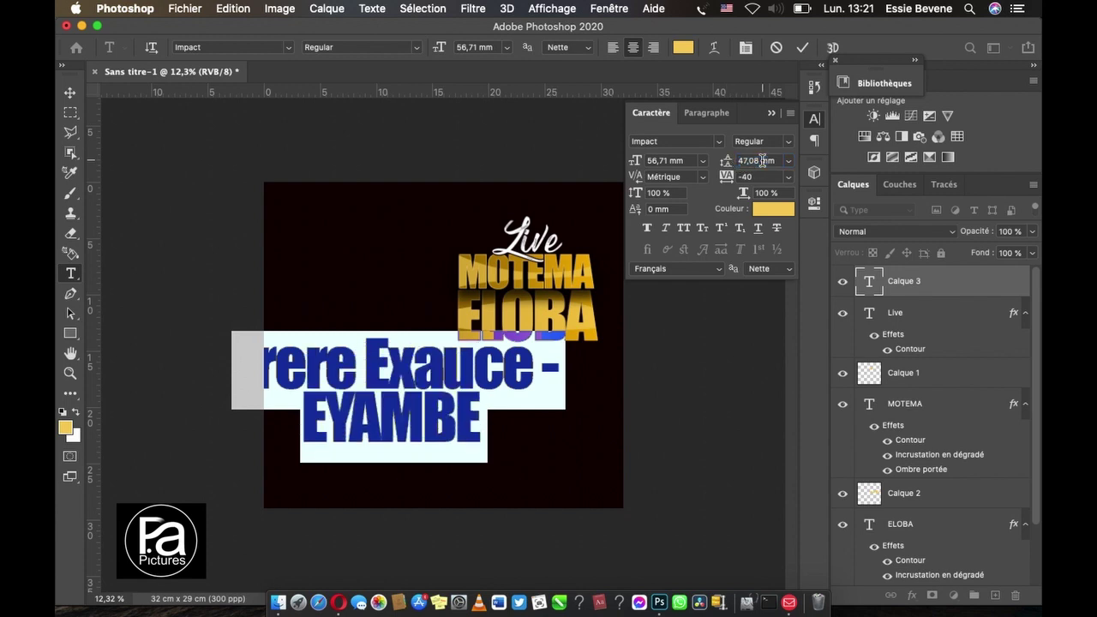
pyautogui.doubleClick(664, 161)
pyautogui.press('Down')
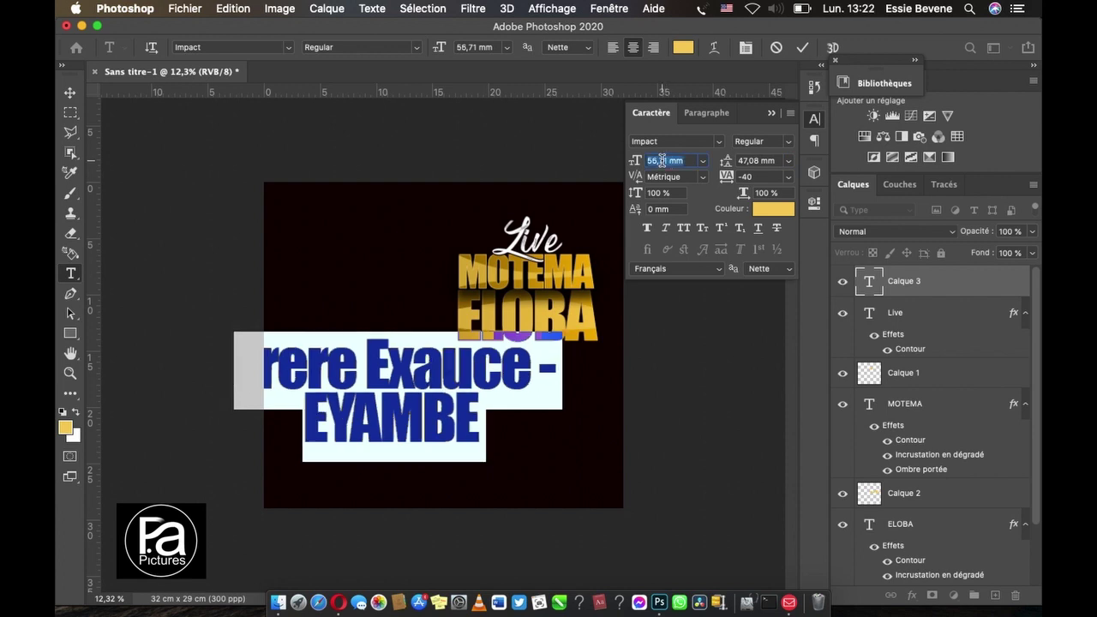
pyautogui.press('Down')
pyautogui.press('Down')
pyautogui.press('Down')
pyautogui.press('Down')
pyautogui.press('Down')
pyautogui.press('Down')
pyautogui.press('Down')
pyautogui.press('Down')
pyautogui.press('Down')
pyautogui.press('Down')
pyautogui.press('Down')
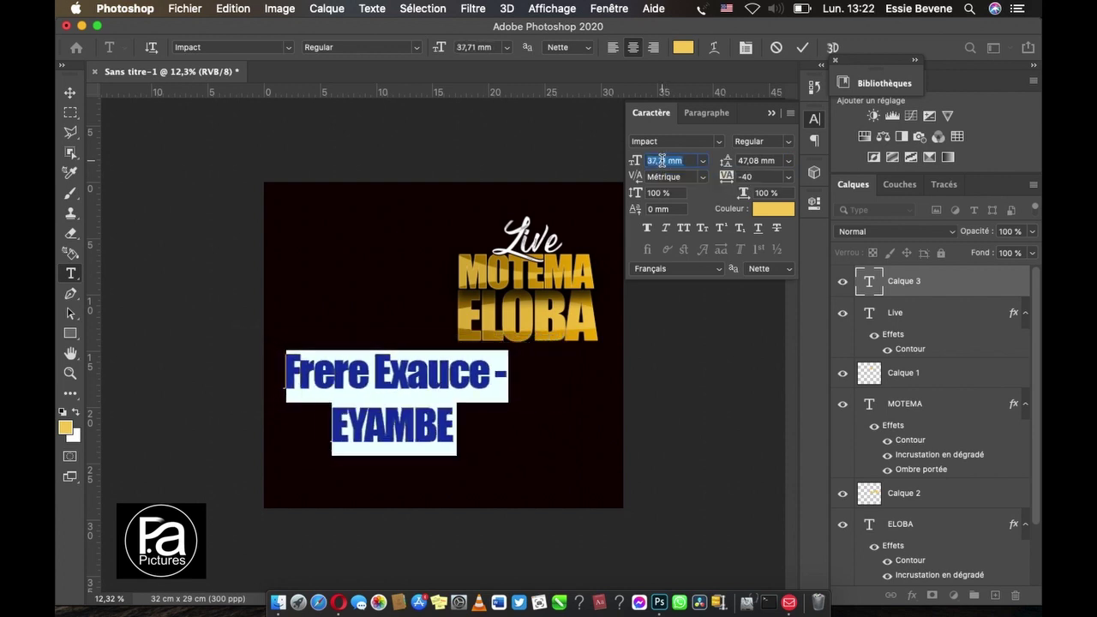
pyautogui.press('Down')
pyautogui.press('Down')
pyautogui.press('Down')
pyautogui.press('Down')
pyautogui.press('Down')
pyautogui.press('Down')
pyautogui.press('Down')
pyautogui.press('Down')
pyautogui.press('Down')
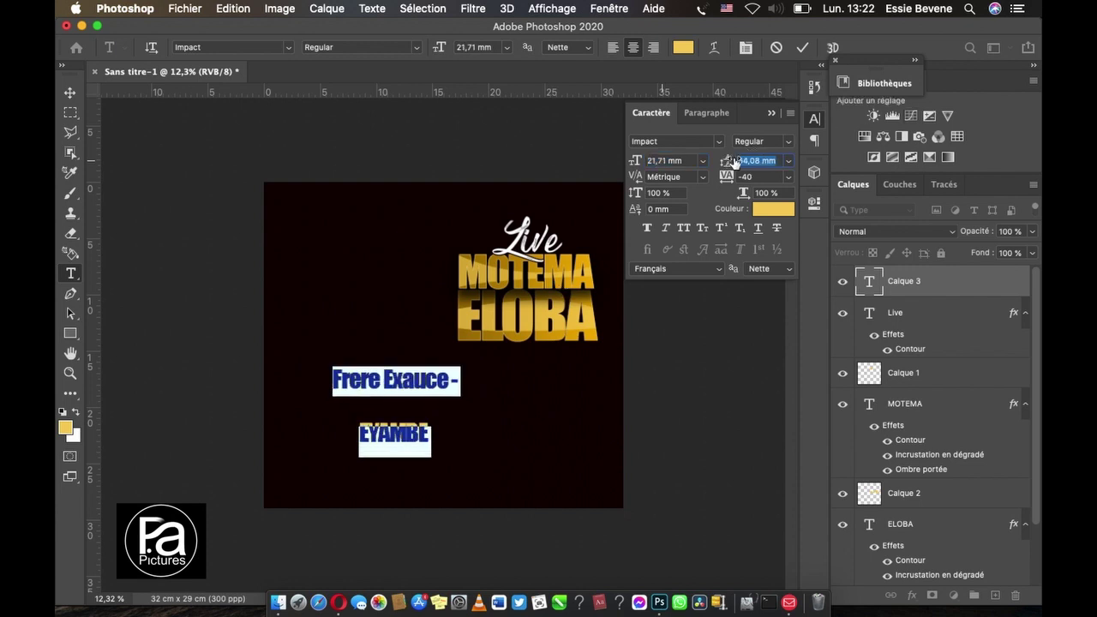
pyautogui.moveTo(735, 161); pyautogui.dragTo(705, 161)
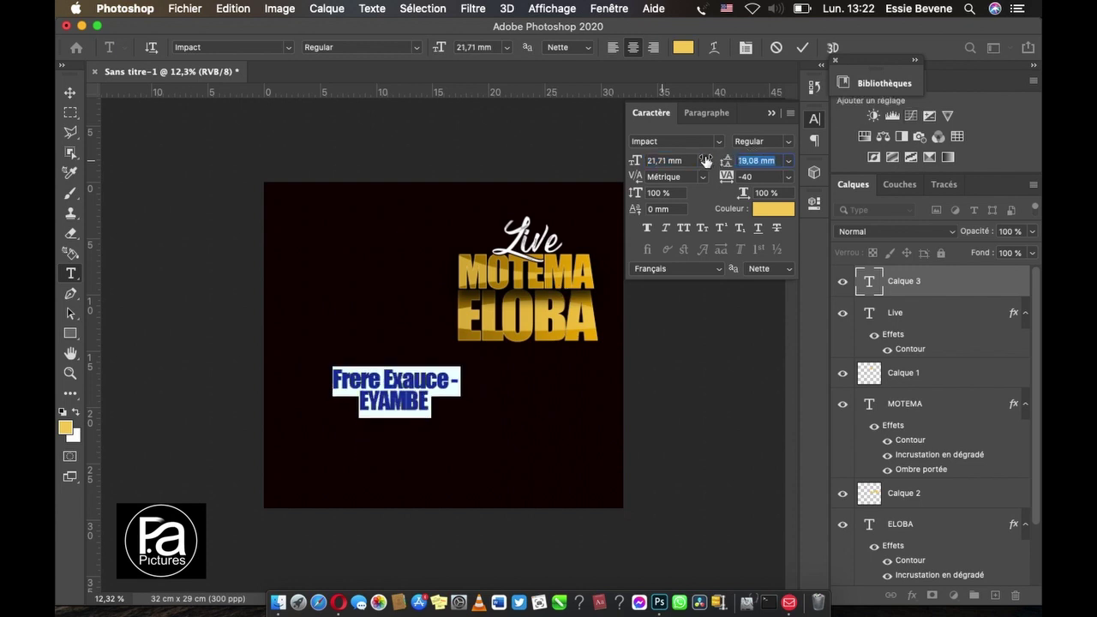
pyautogui.click(428, 398)
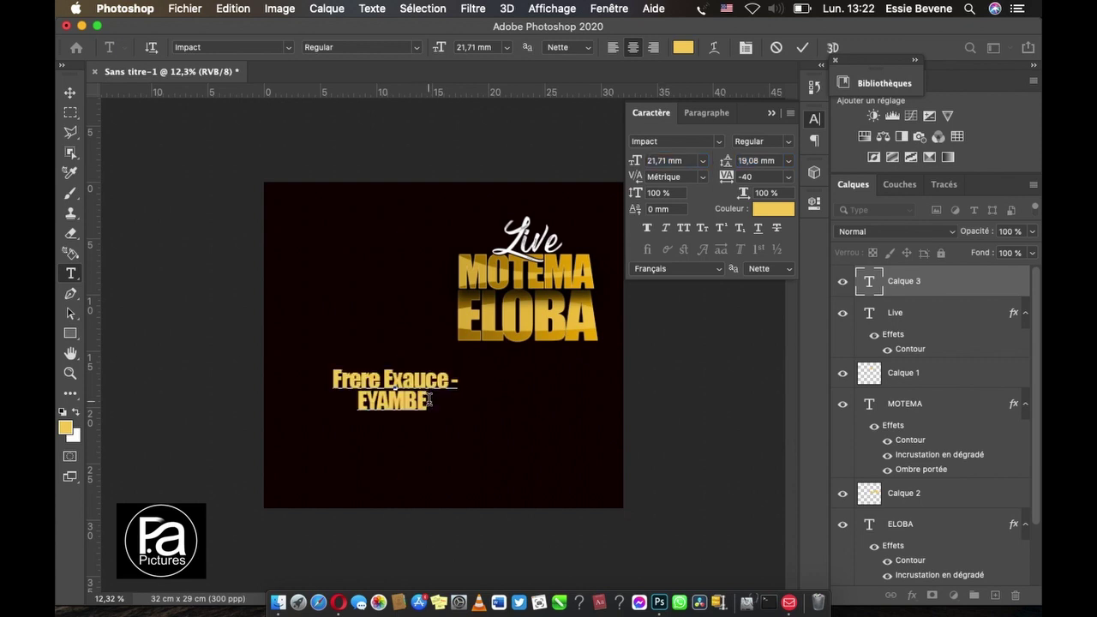
pyautogui.write(' &')
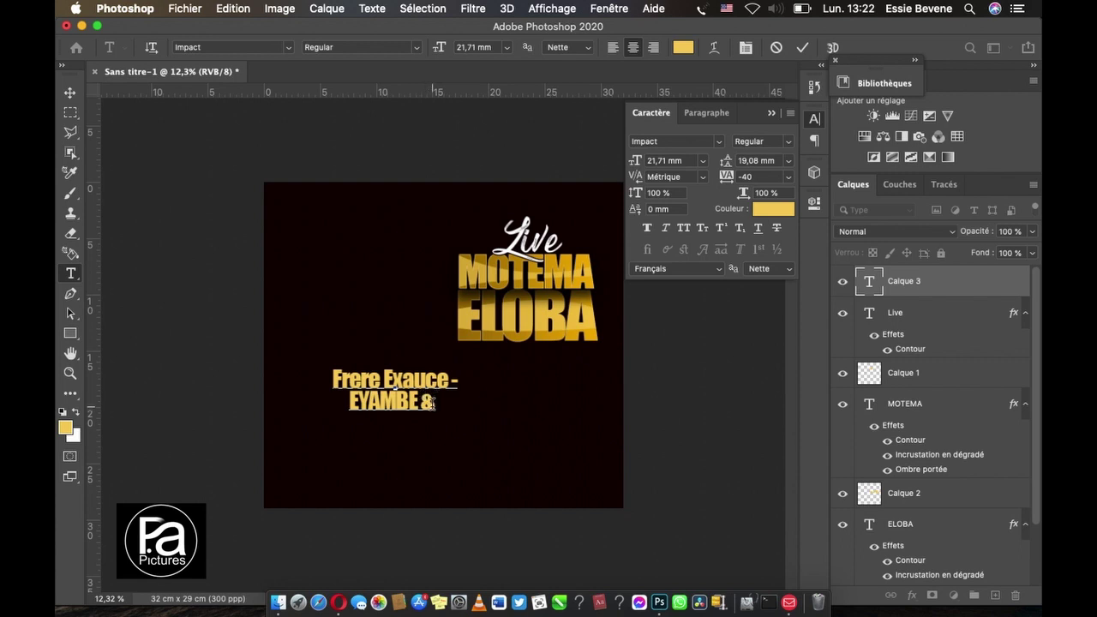
# Step: Add 'ORCHESTRE' after the ampersand and a new line 'LA GRACE DE L'ETERNEL', then select all
pyautogui.moveTo(434, 401)
pyautogui.mouseDown()
pyautogui.moveTo(388, 406)
pyautogui.moveTo(302, 367)
pyautogui.mouseUp()
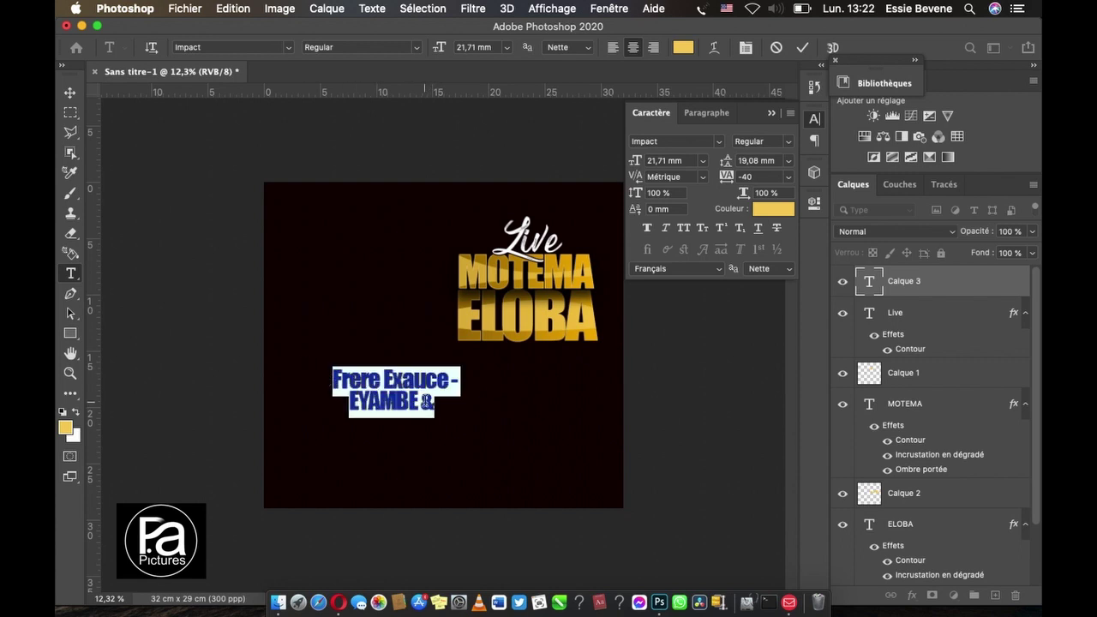
pyautogui.click(433, 403)
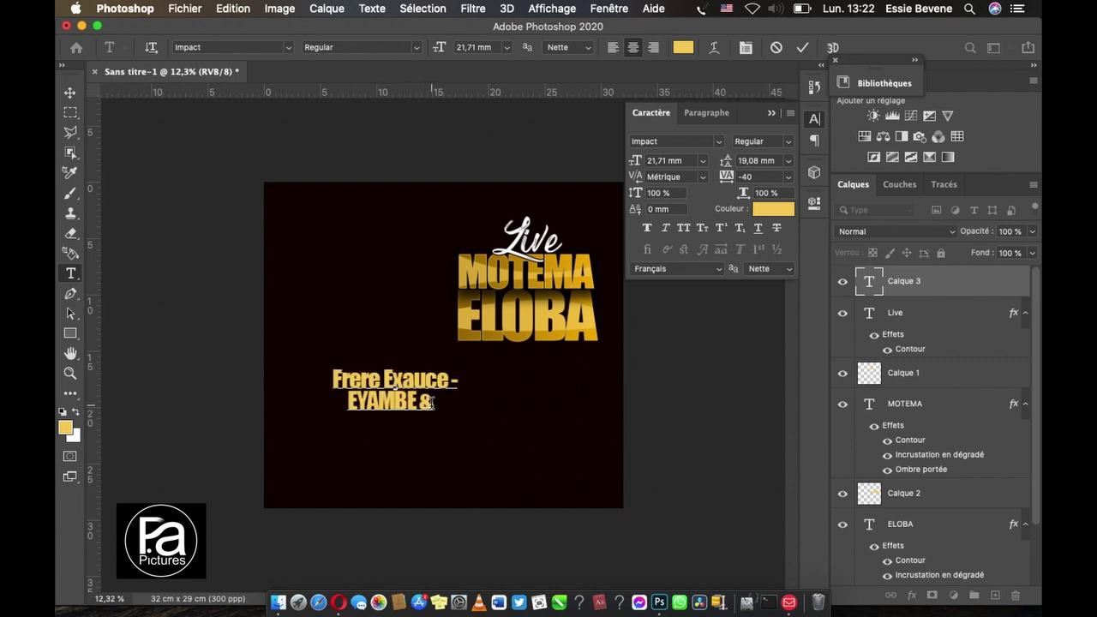
pyautogui.write('1')
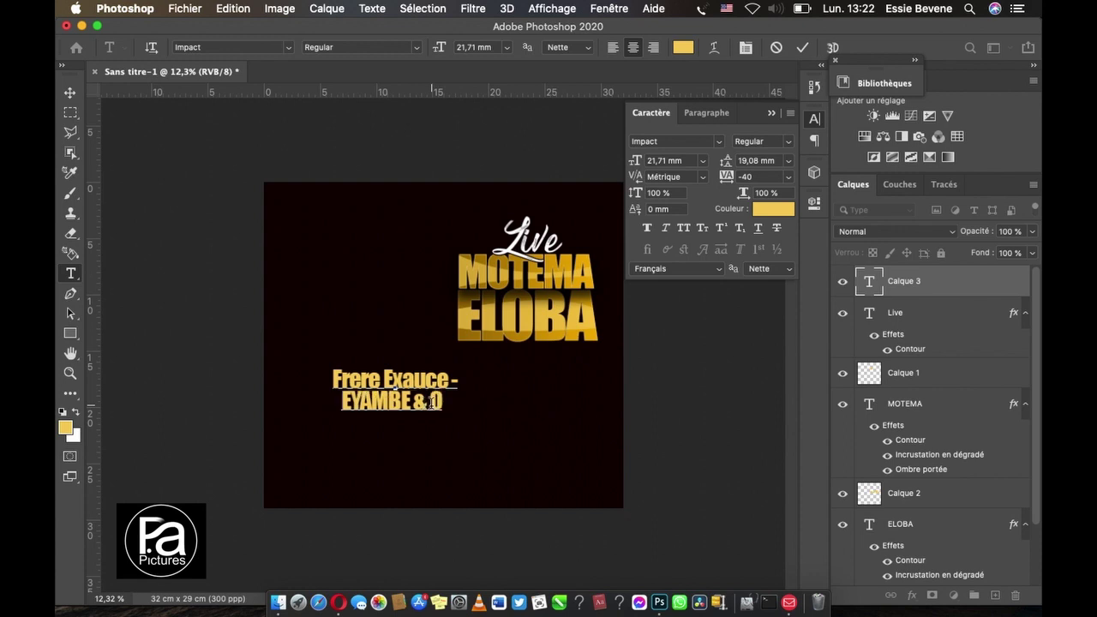
pyautogui.write('R')
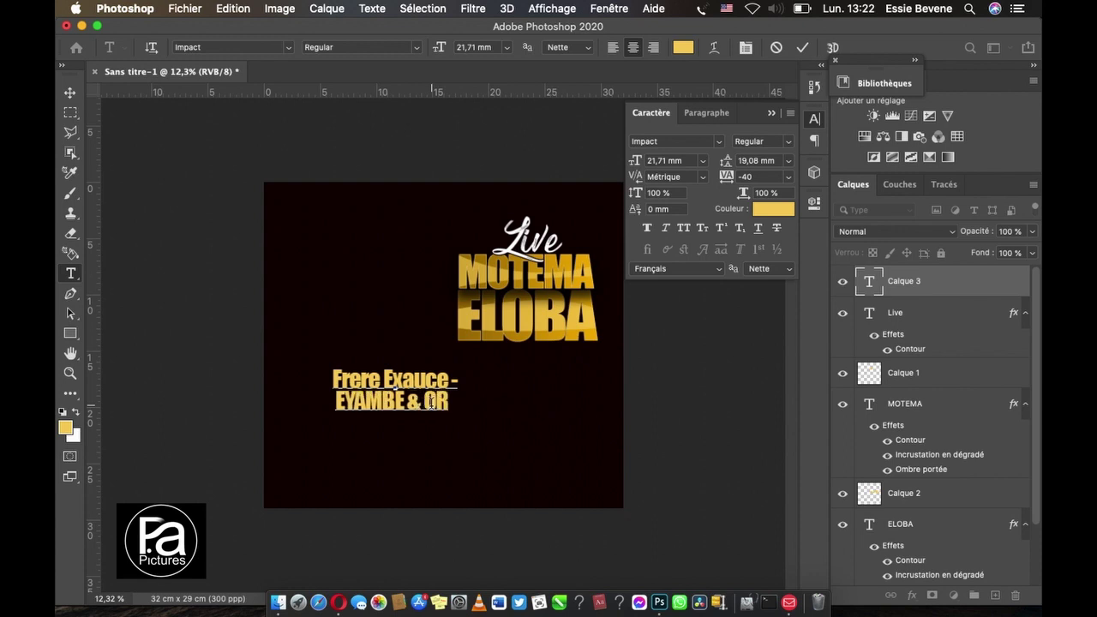
pyautogui.write('CHE')
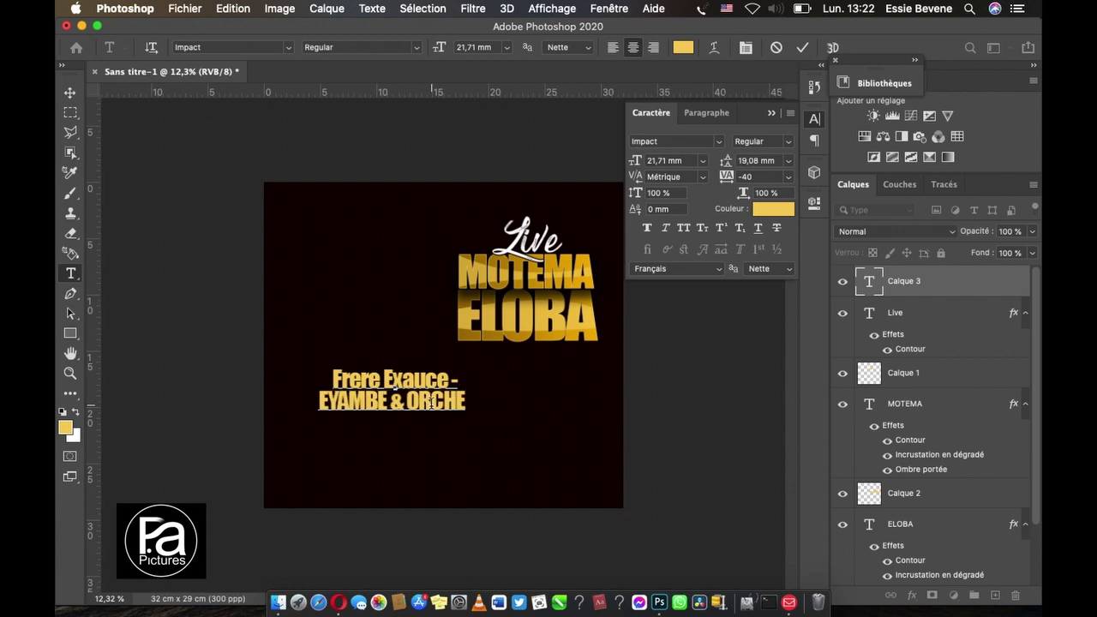
pyautogui.write('STRE')
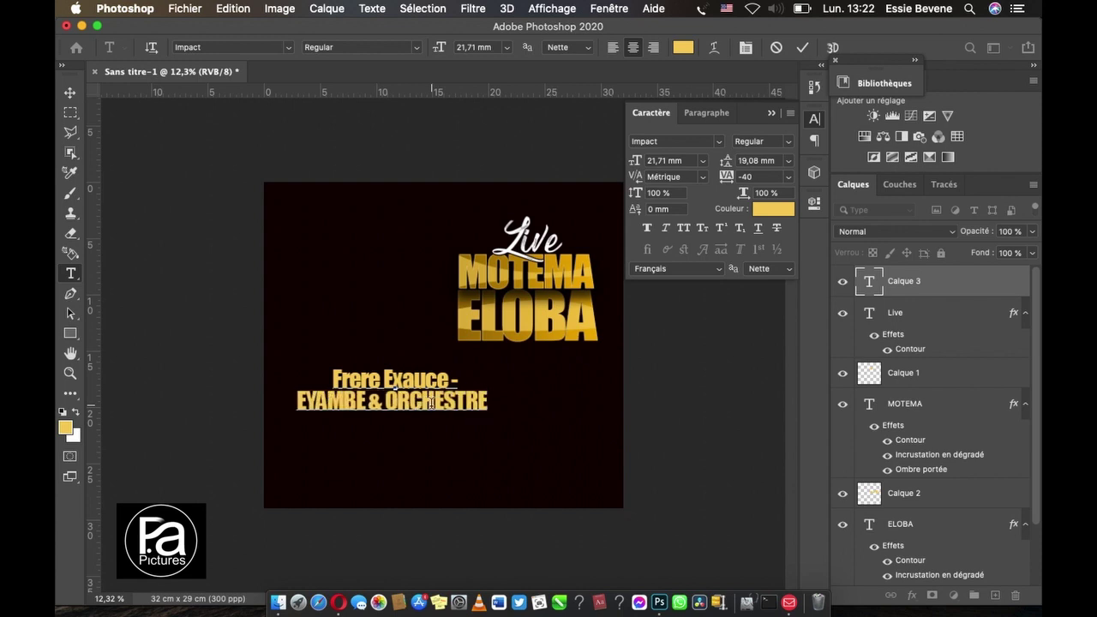
pyautogui.press('Return')
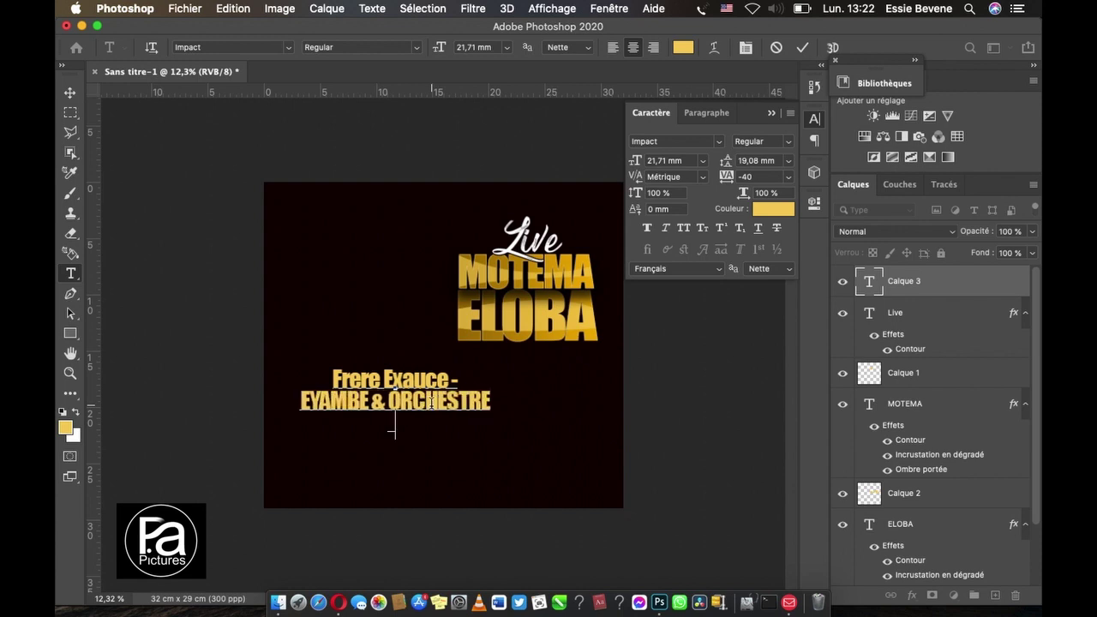
pyautogui.write('LA GRACE')
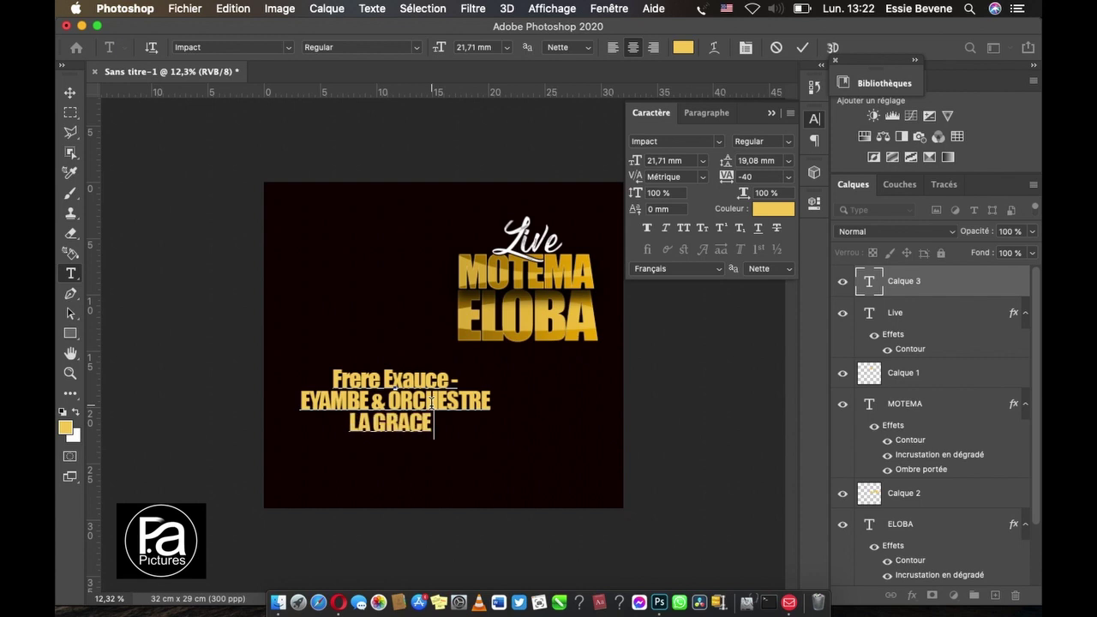
pyautogui.write(" DE L'")
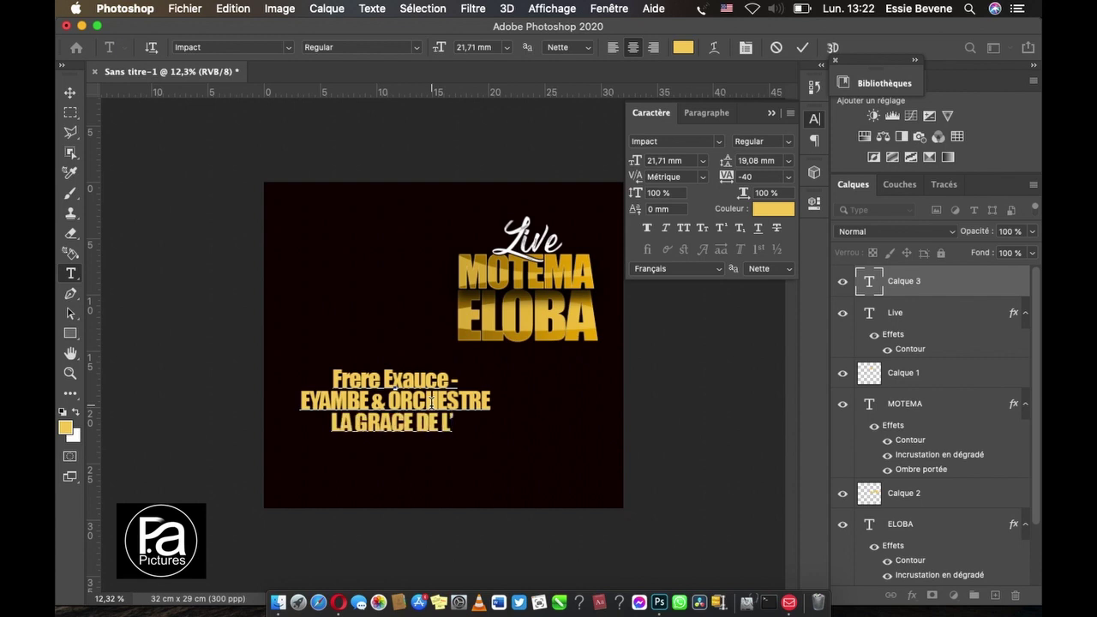
pyautogui.write('ETE')
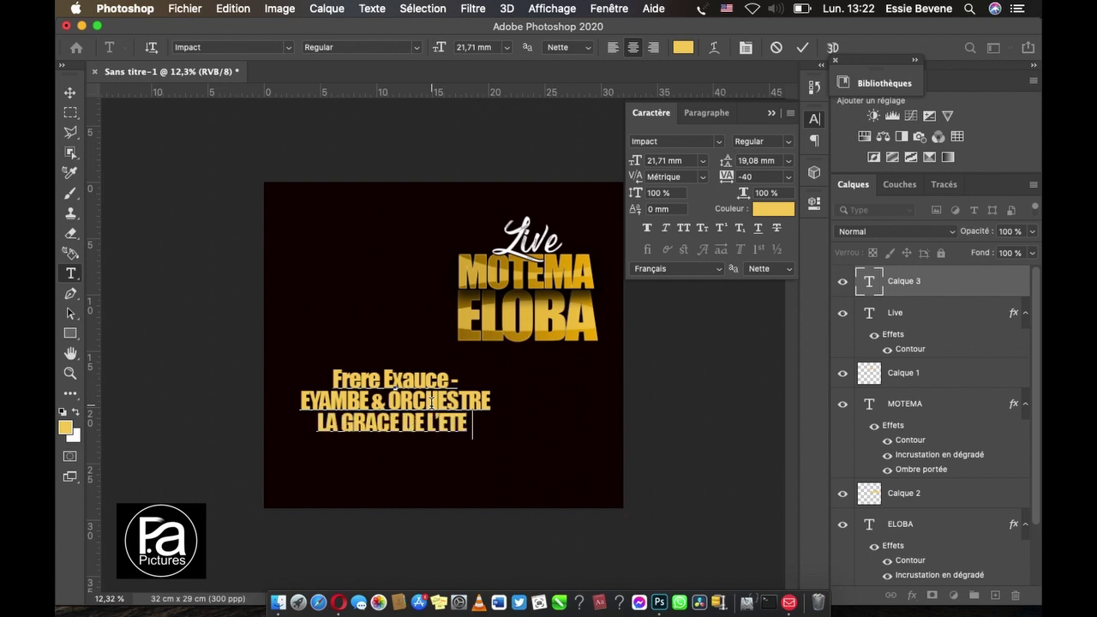
pyautogui.write('RNEL')
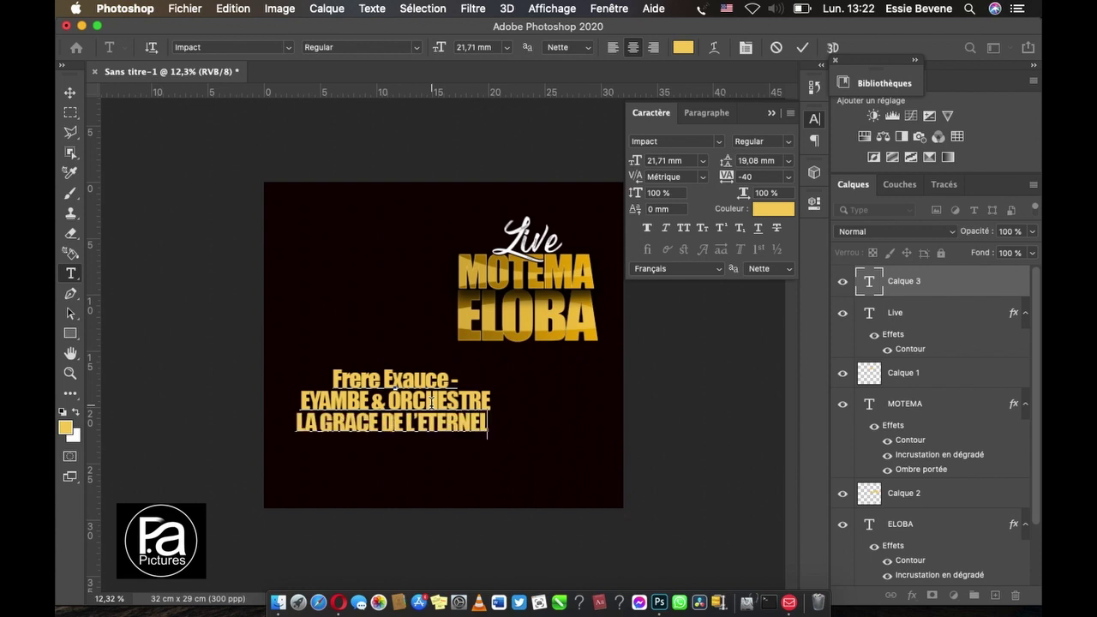
pyautogui.press('super+a')
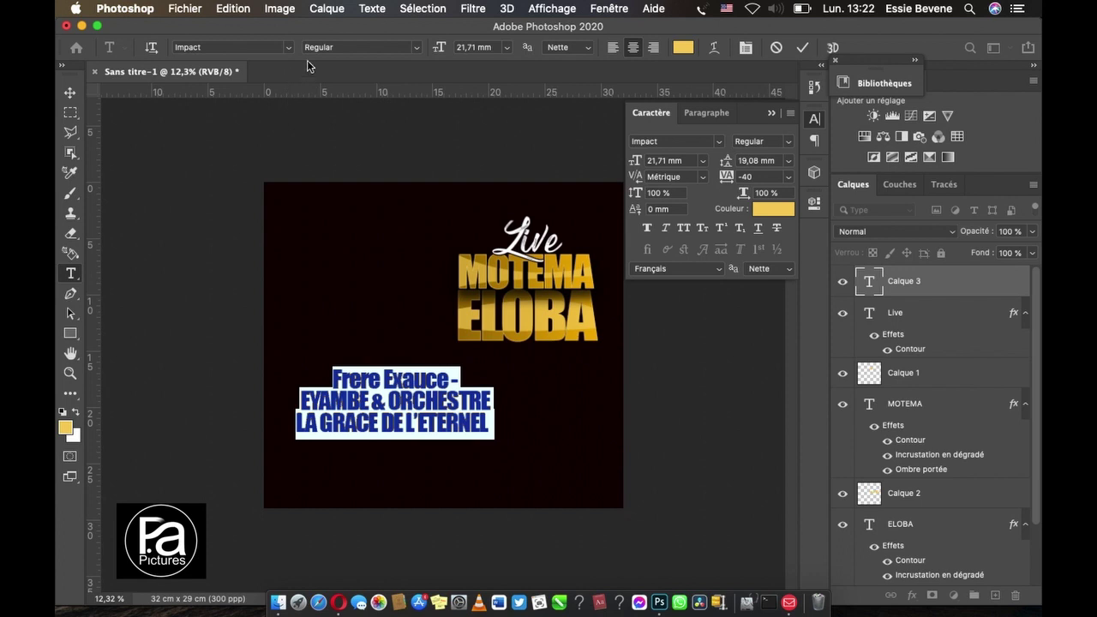
# Step: Set the credits font to STIXGeneral Regular and make 'Frere Exauce -' all caps
pyautogui.click(260, 46)
pyautogui.write('ST')
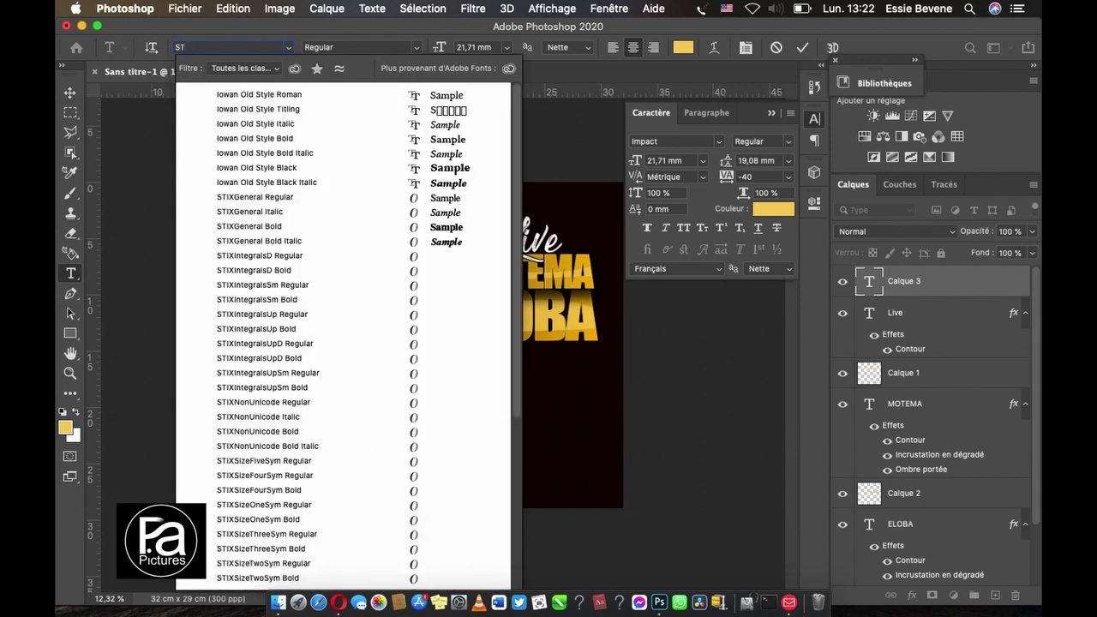
pyautogui.write('I')
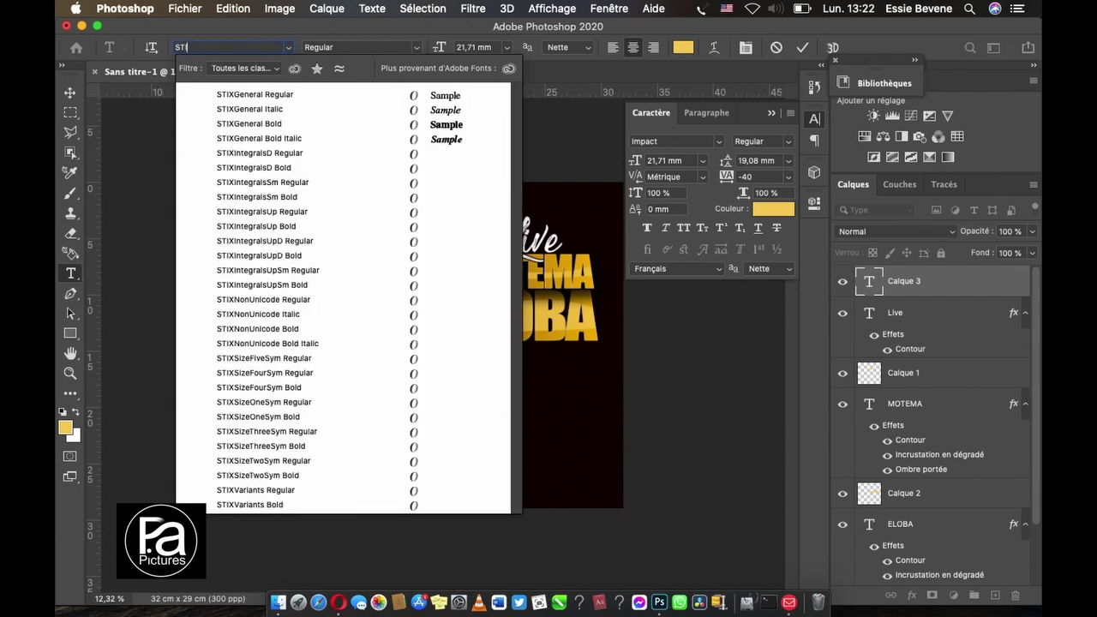
pyautogui.click(365, 95)
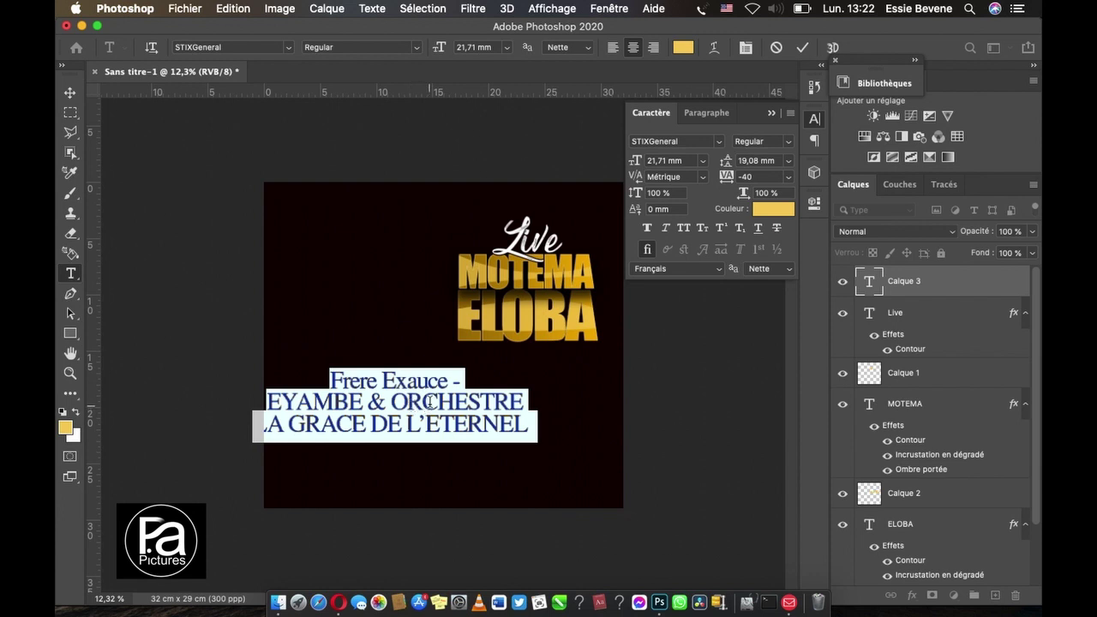
pyautogui.click(394, 377)
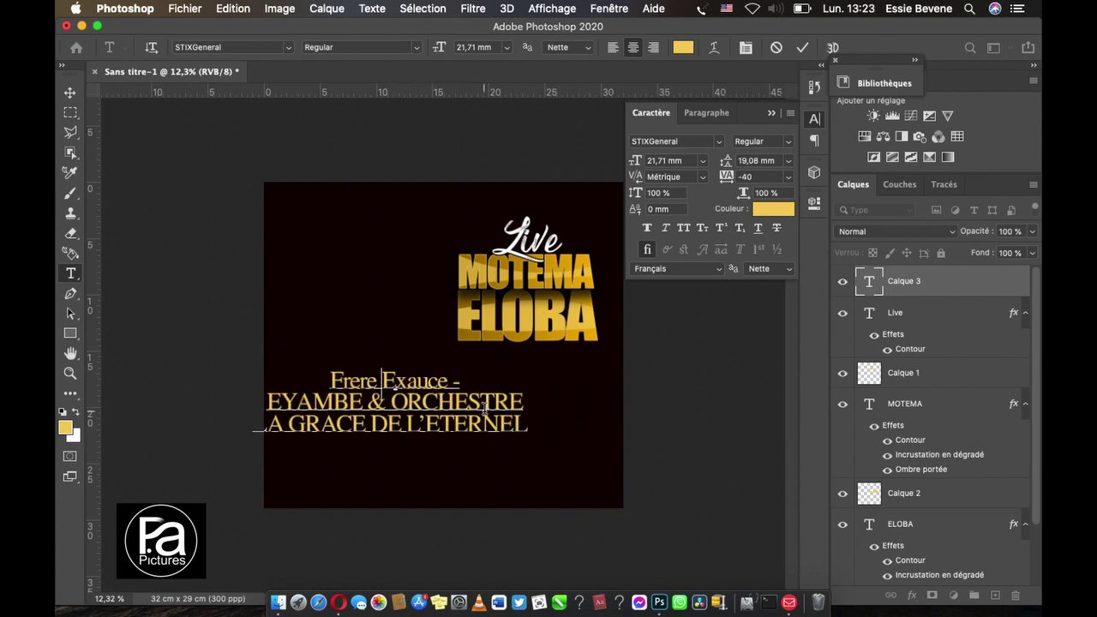
pyautogui.moveTo(461, 381); pyautogui.dragTo(308, 373)
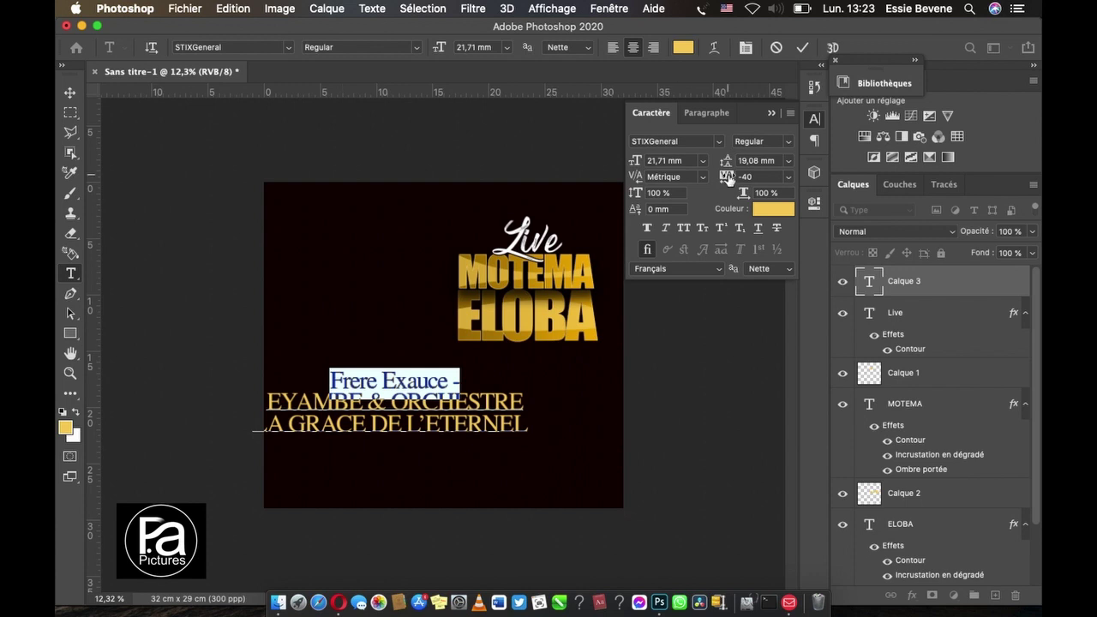
pyautogui.click(683, 229)
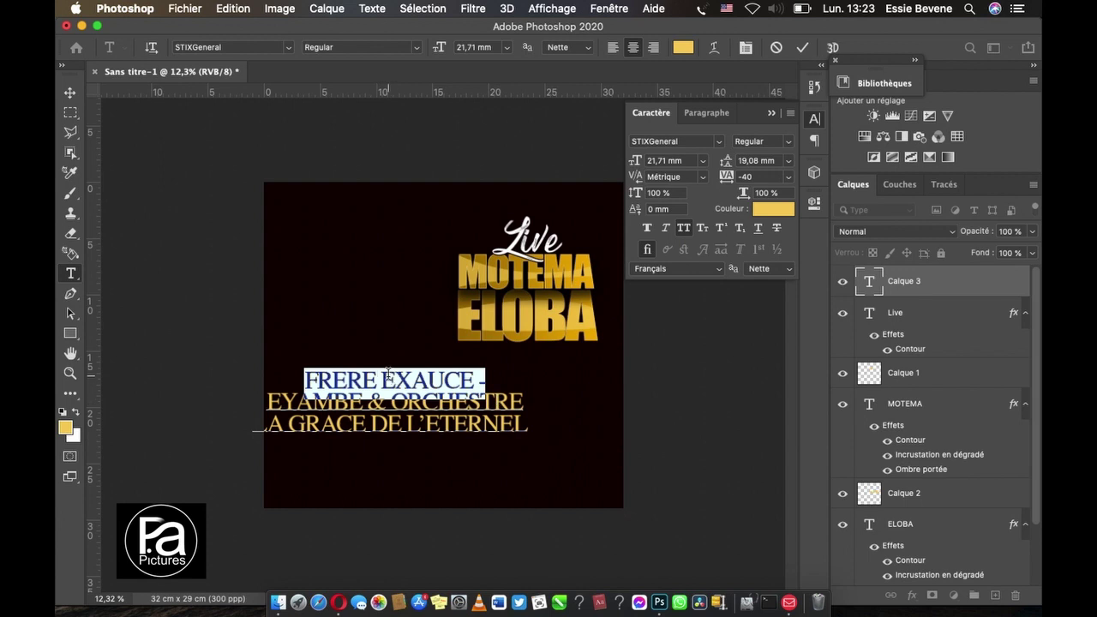
# Step: Make EXAUCE bold and shift the credits block slightly to the right
pyautogui.moveTo(380, 377); pyautogui.dragTo(477, 377)
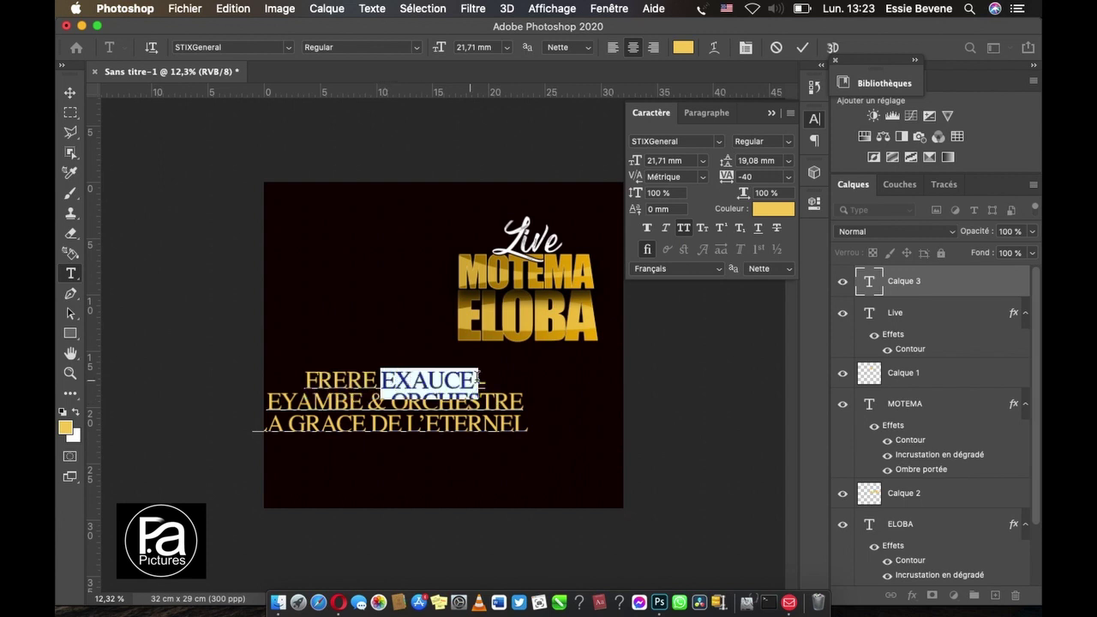
pyautogui.click(416, 48)
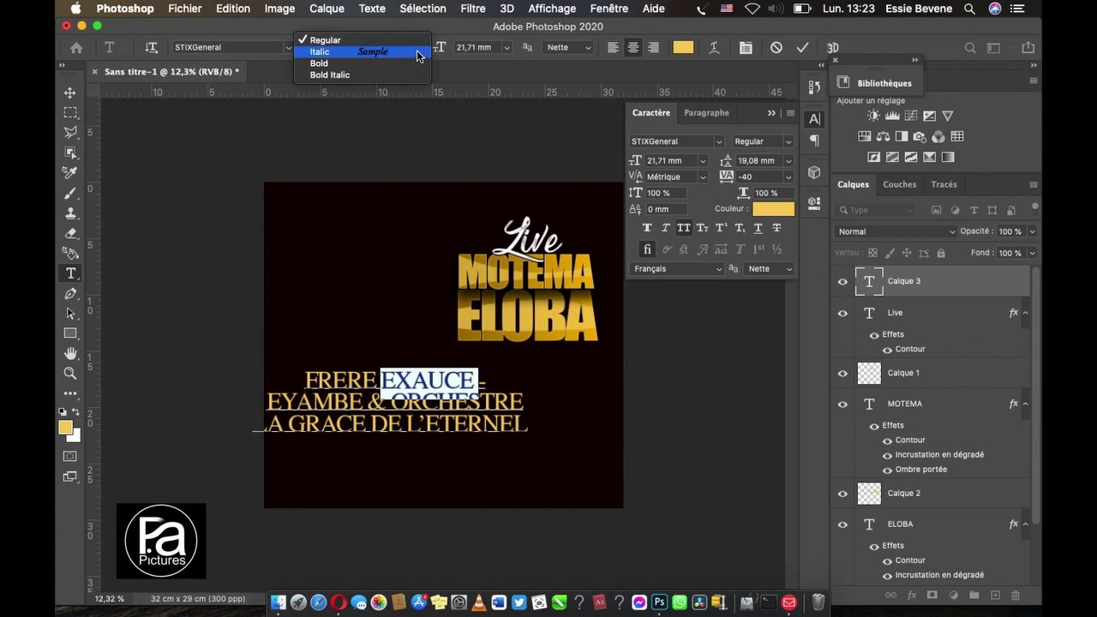
pyautogui.click(366, 71)
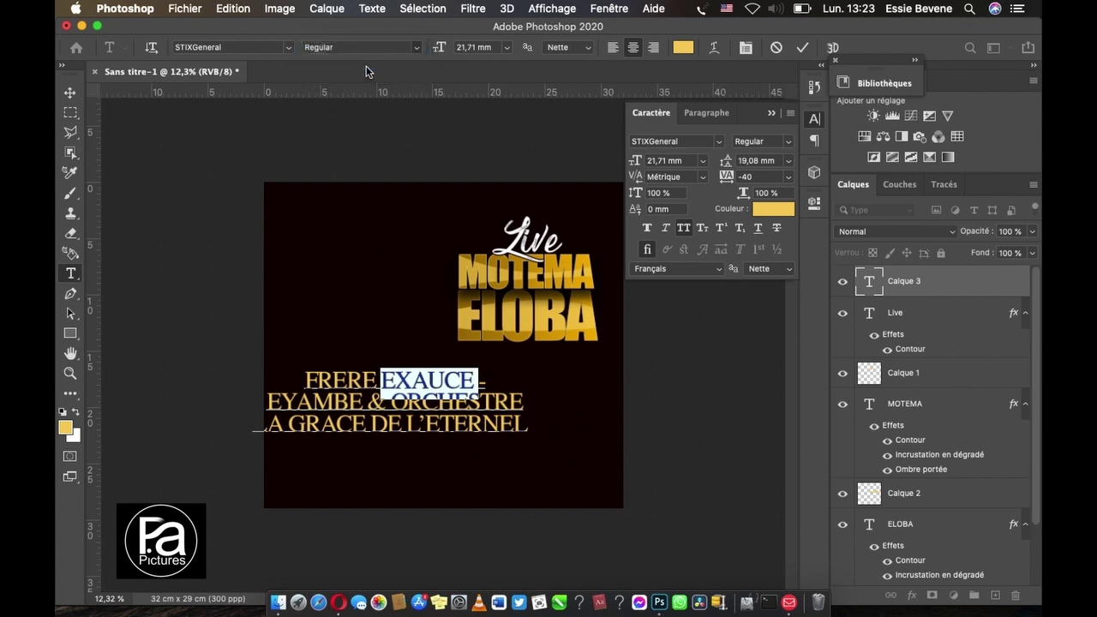
pyautogui.click(76, 97)
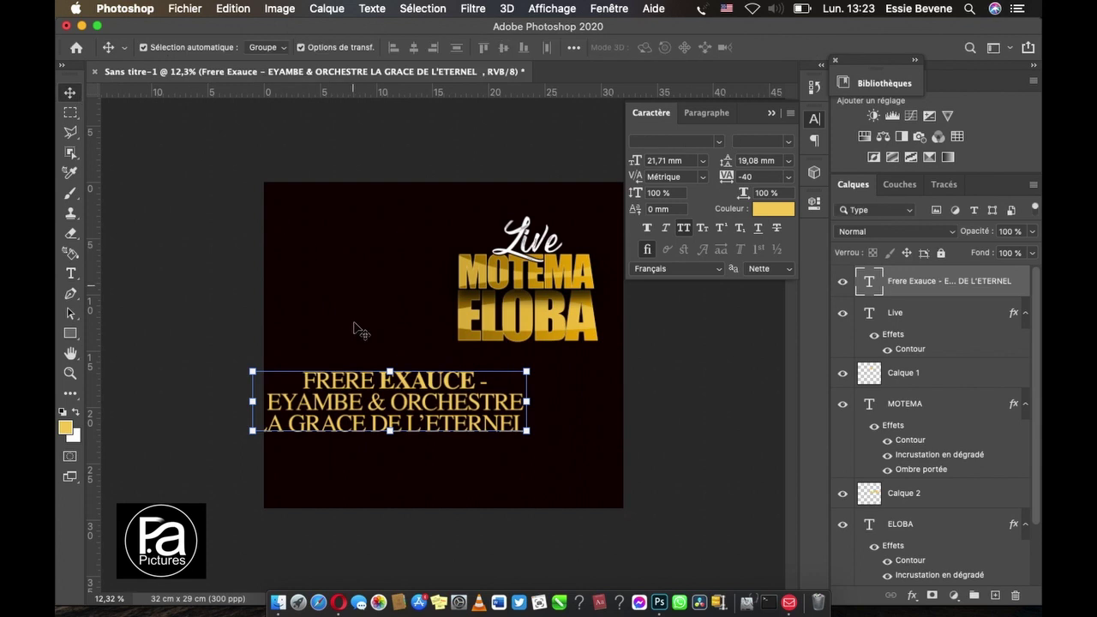
pyautogui.moveTo(360, 390); pyautogui.dragTo(433, 391)
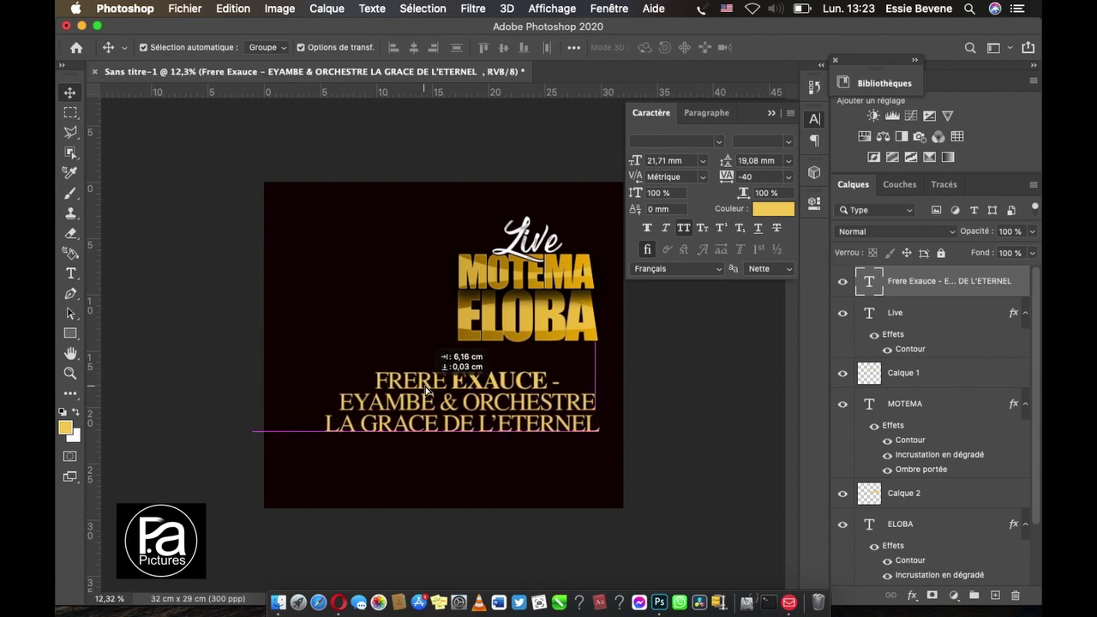
# Step: Make EYAMBE and the line LA GRACE DE L'ETERNEL bold
pyautogui.click(70, 273)
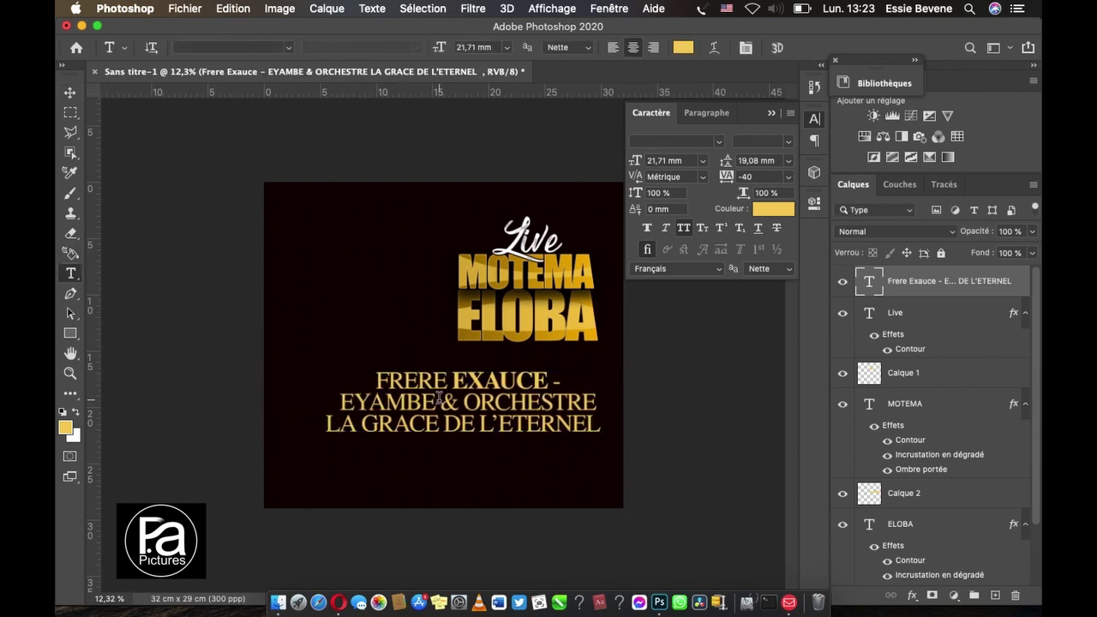
pyautogui.moveTo(435, 401); pyautogui.dragTo(340, 402)
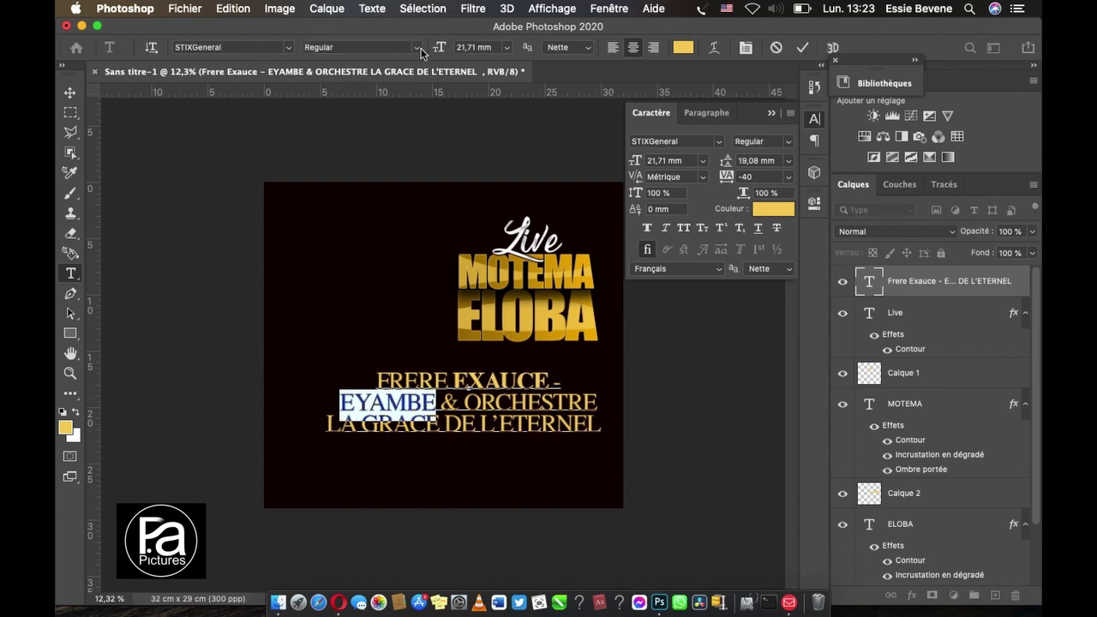
pyautogui.click(418, 48)
pyautogui.click(390, 64)
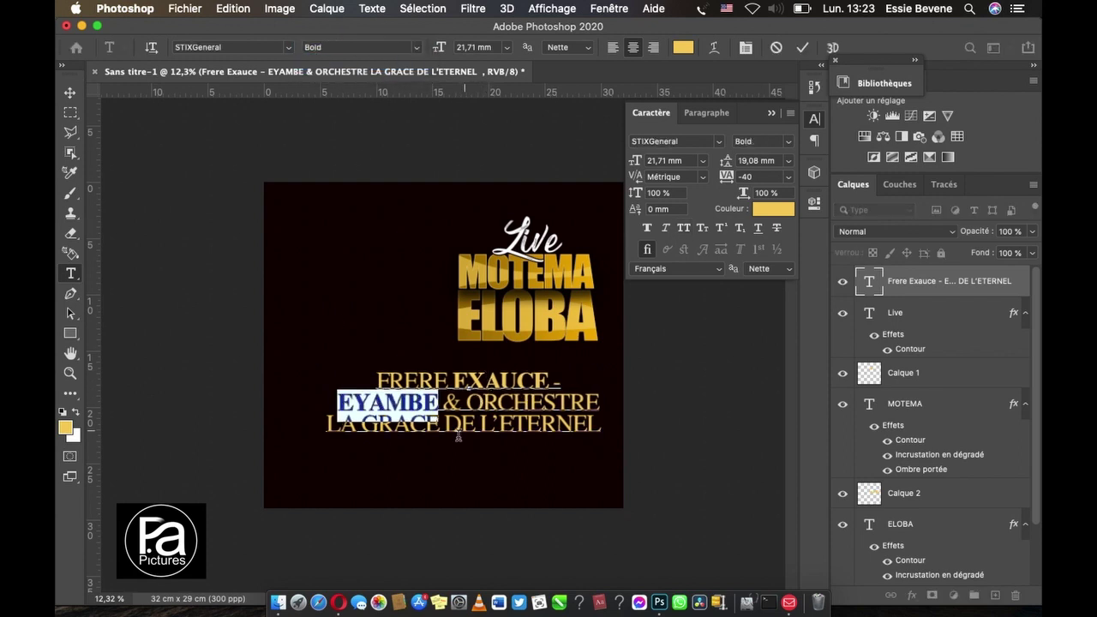
pyautogui.moveTo(327, 422); pyautogui.dragTo(605, 425)
pyautogui.click(360, 45)
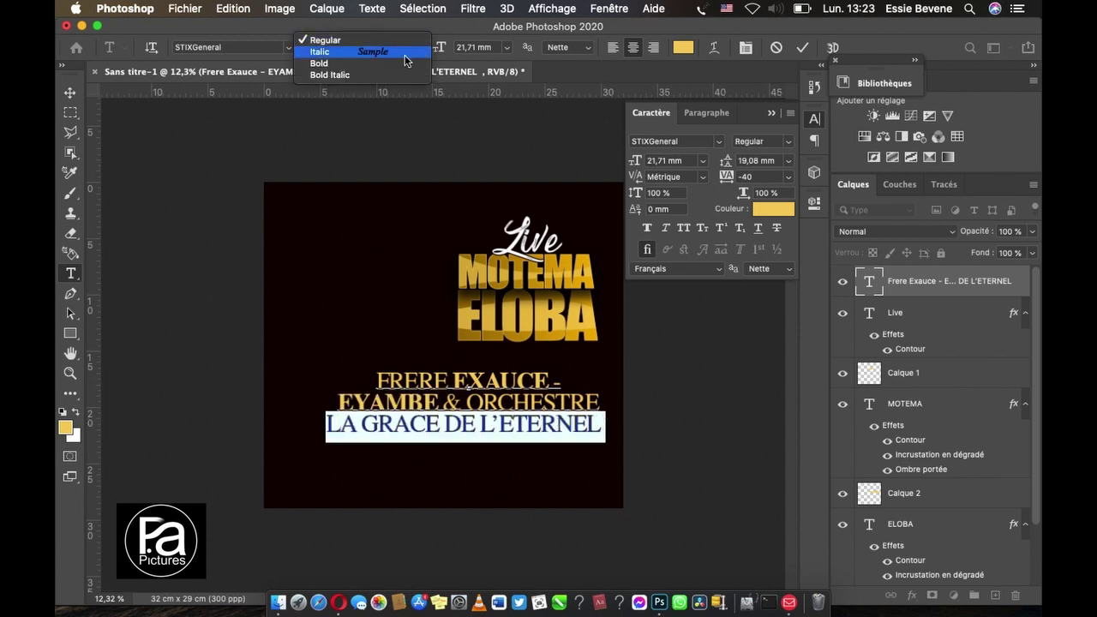
pyautogui.click(373, 63)
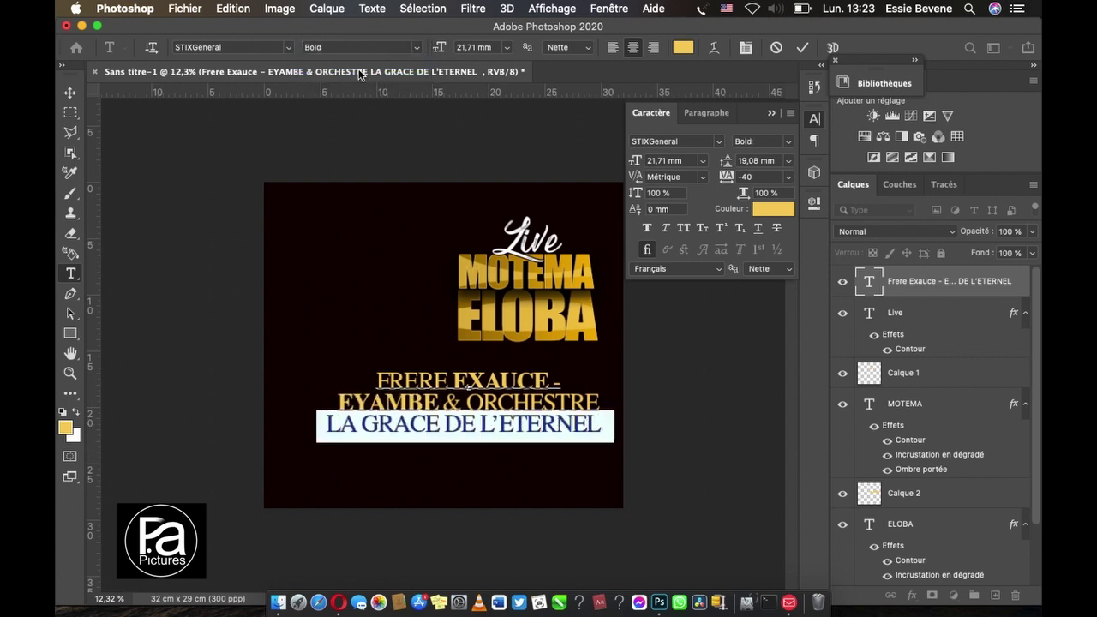
pyautogui.click(67, 86)
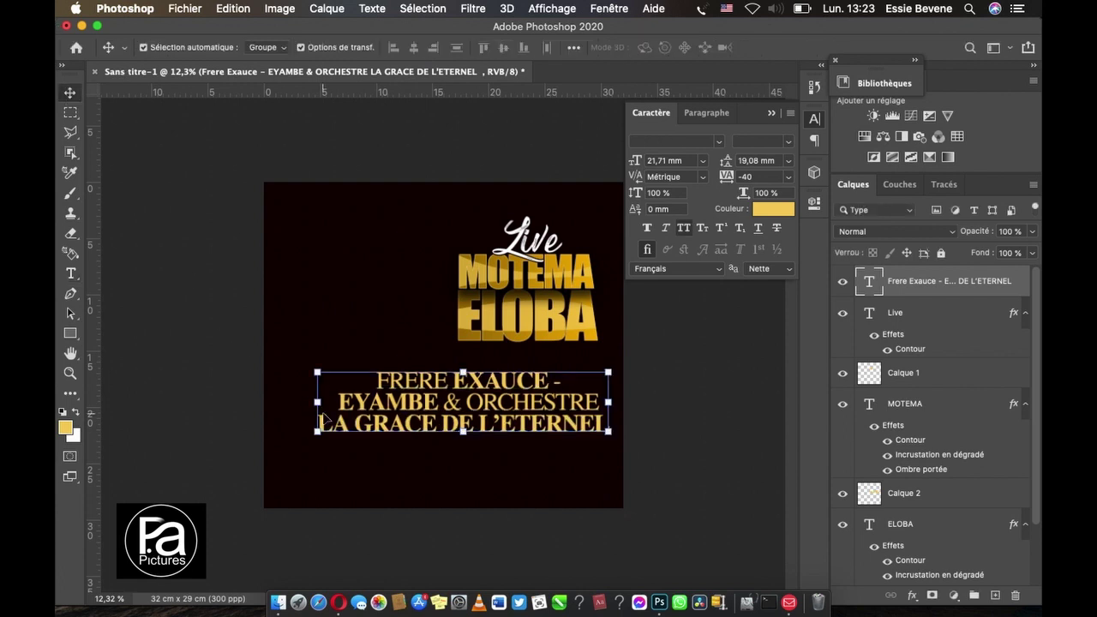
# Step: Change the whole credits text block to white
pyautogui.click(70, 275)
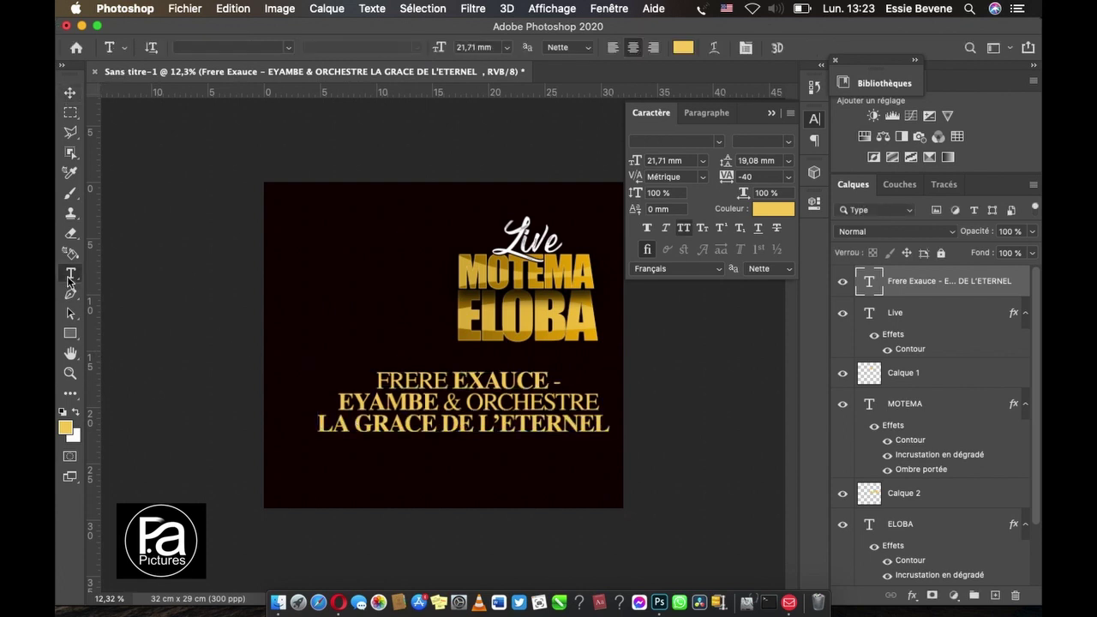
pyautogui.click(480, 429)
pyautogui.press('super+a')
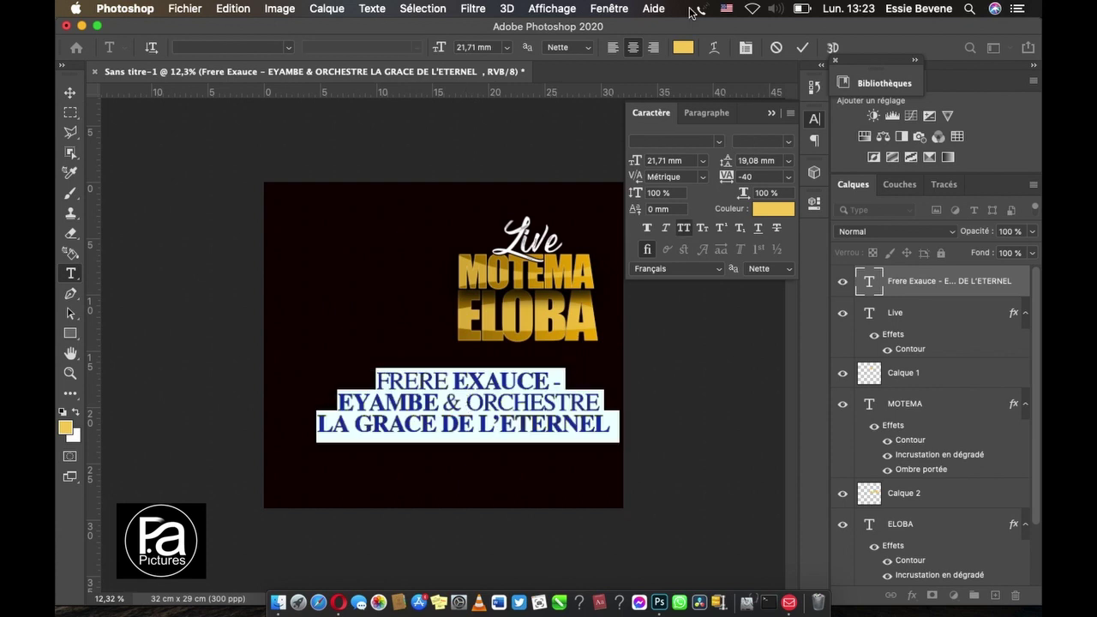
pyautogui.click(687, 47)
pyautogui.moveTo(640, 198); pyautogui.dragTo(598, 187)
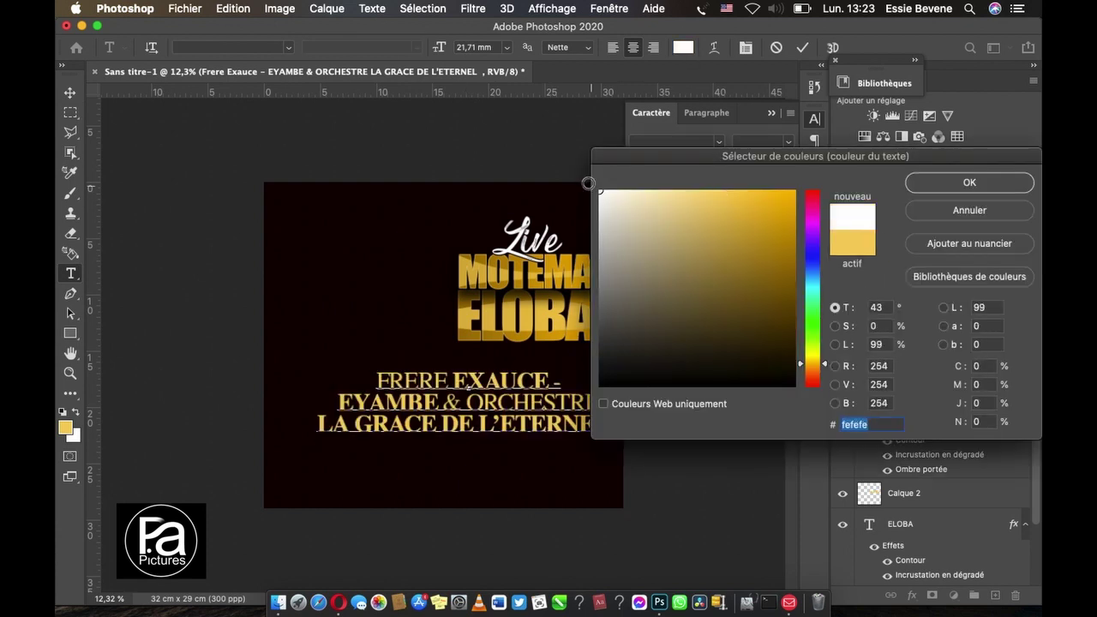
pyautogui.click(938, 183)
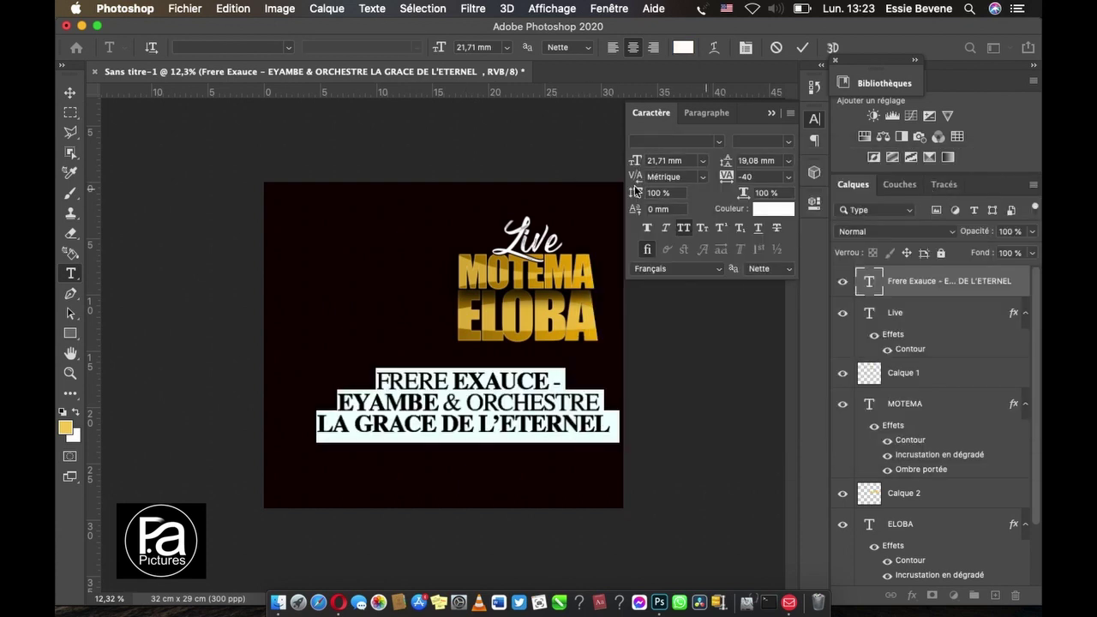
pyautogui.click(70, 92)
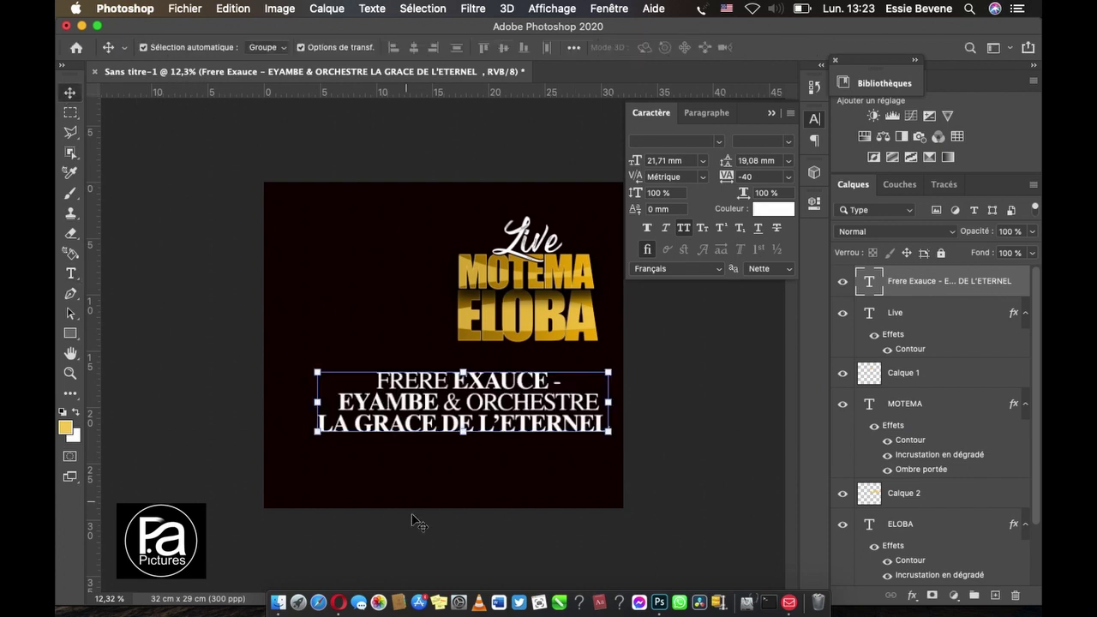
# Step: Scale the white credits block to about 90% and place it just below ELOBA
pyautogui.moveTo(334, 409); pyautogui.dragTo(439, 406)
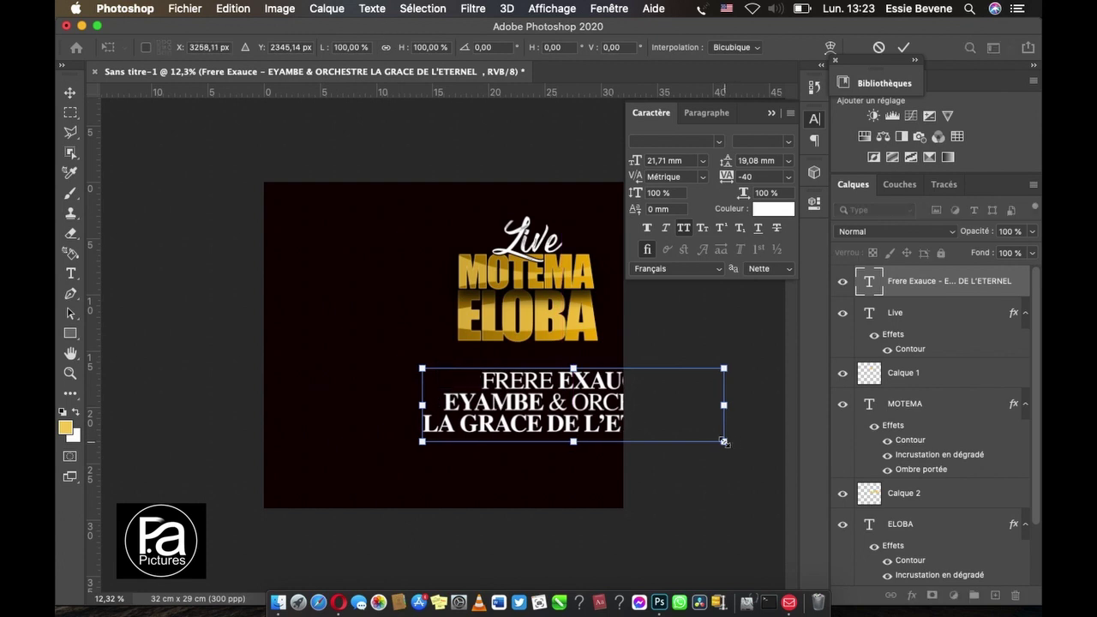
pyautogui.moveTo(719, 441); pyautogui.dragTo(618, 418)
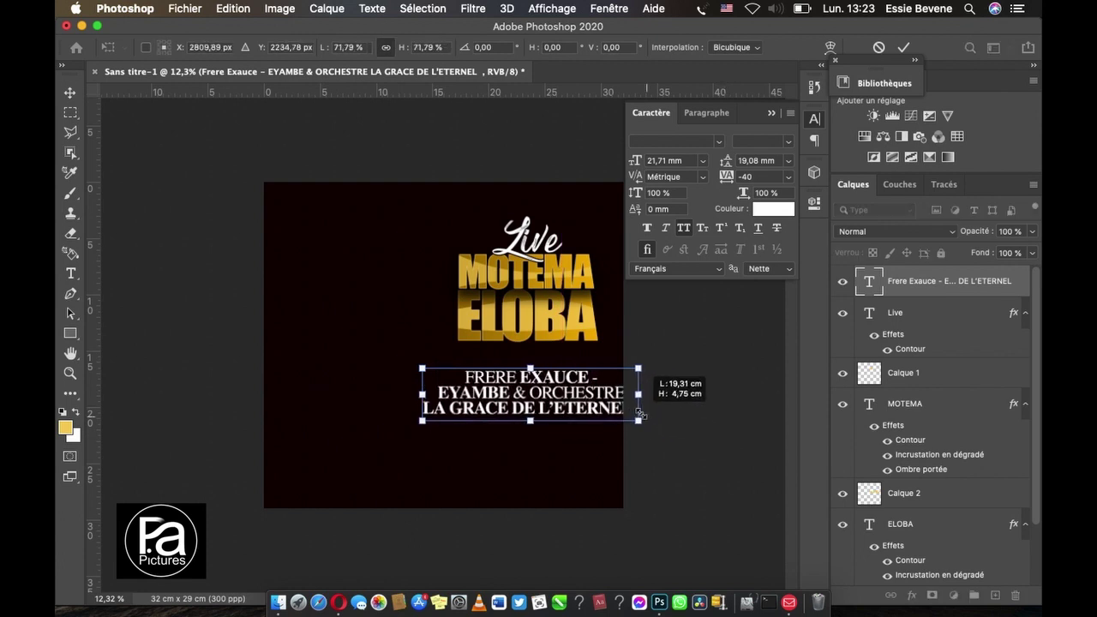
pyautogui.moveTo(570, 387); pyautogui.dragTo(557, 371)
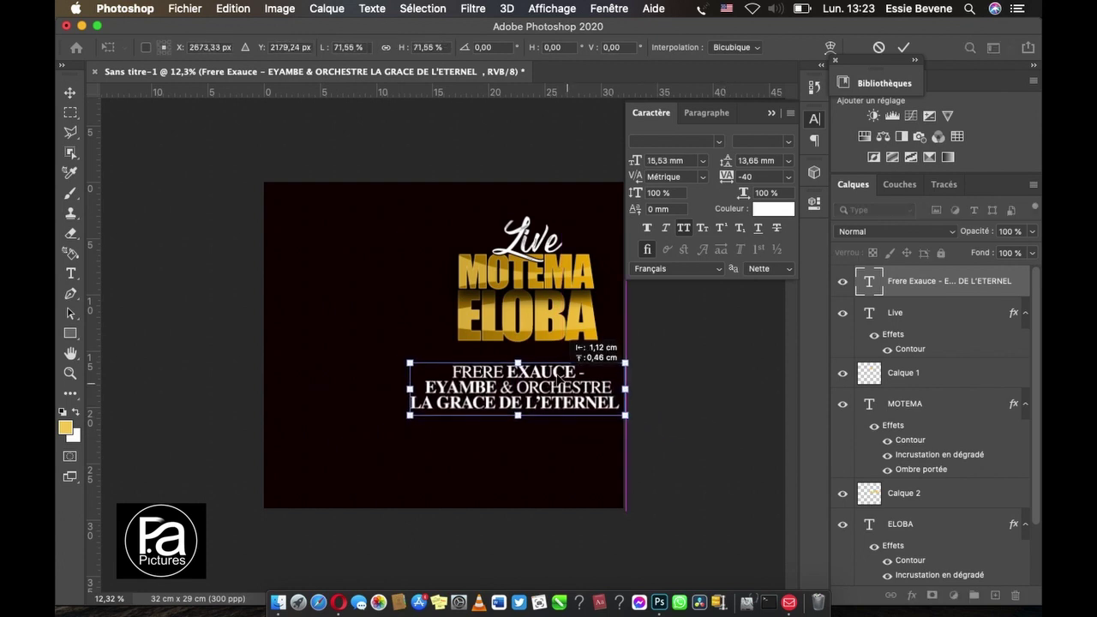
pyautogui.press('Return')
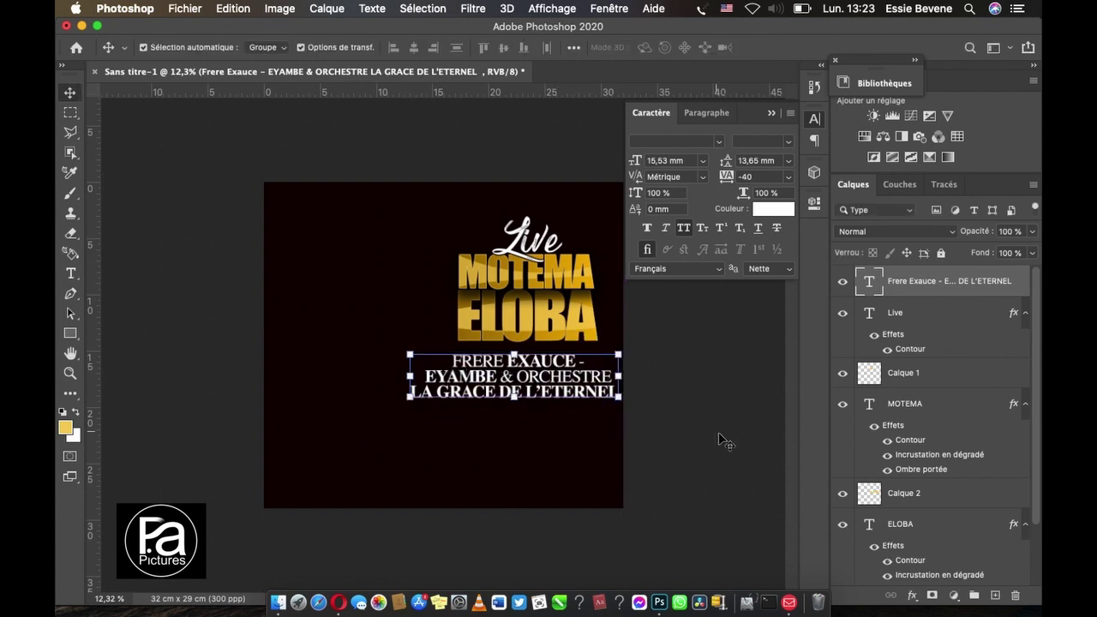
pyautogui.click(719, 442)
pyautogui.moveTo(557, 378); pyautogui.dragTo(566, 374)
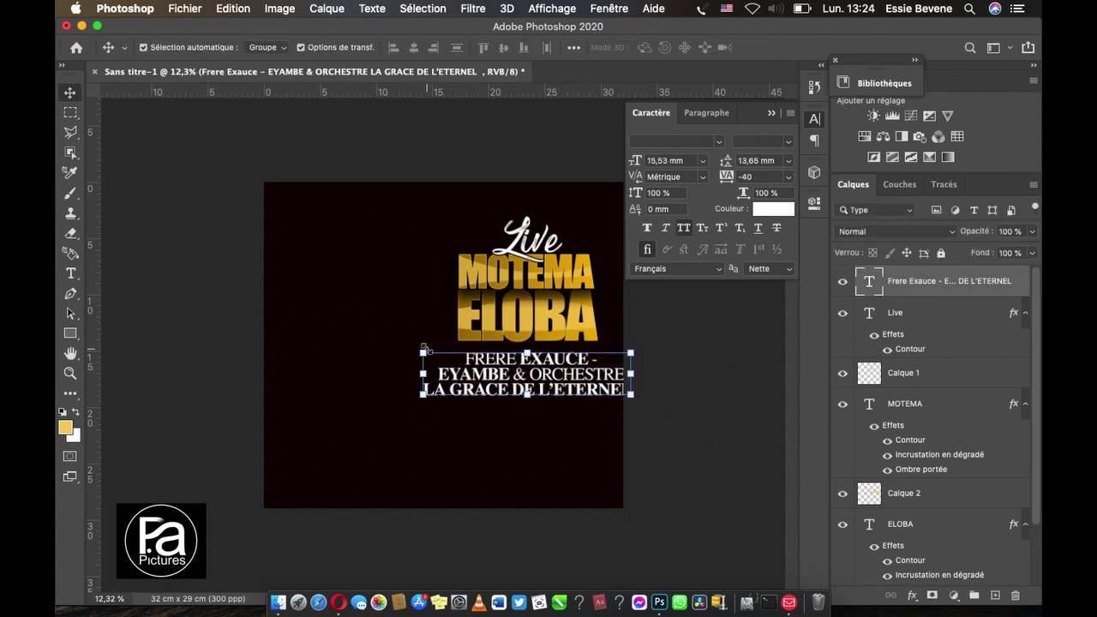
pyautogui.moveTo(423, 349); pyautogui.dragTo(435, 352)
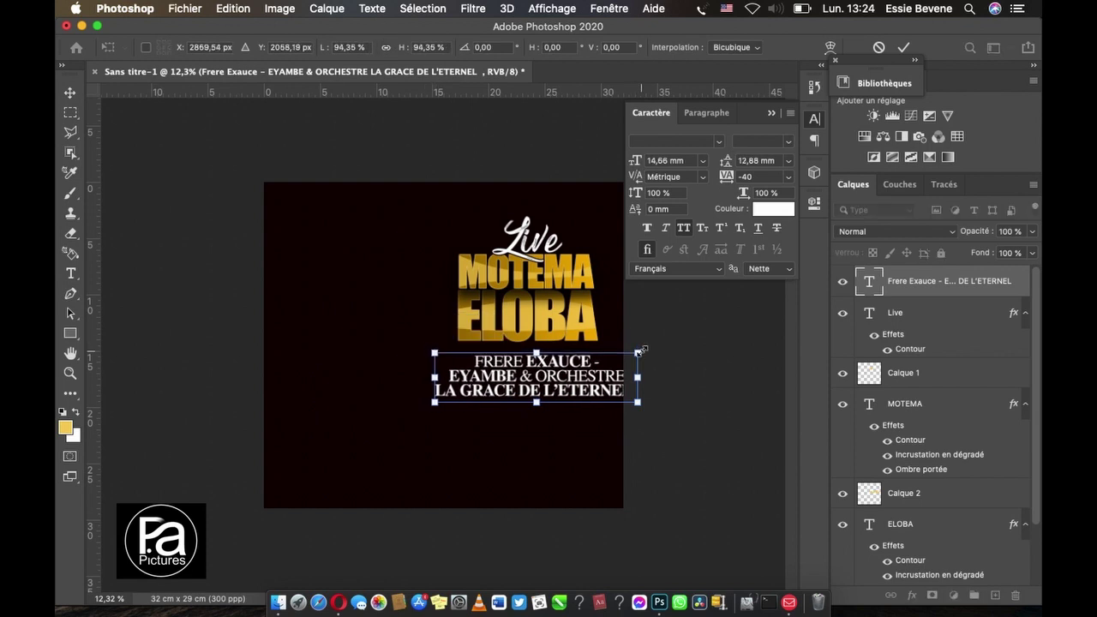
pyautogui.moveTo(638, 351); pyautogui.dragTo(628, 352)
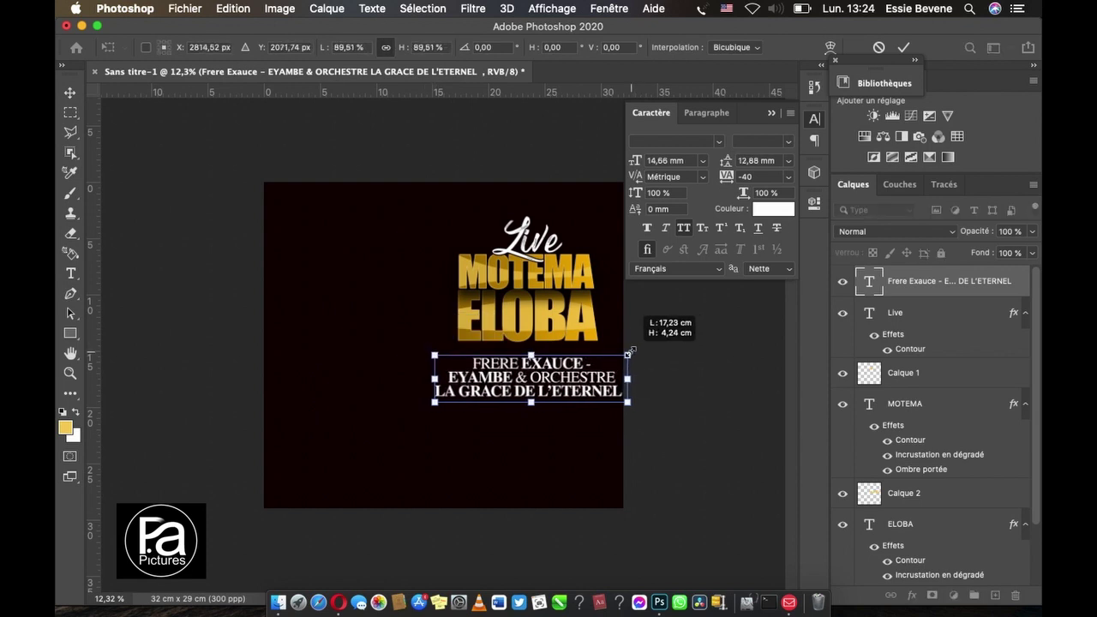
pyautogui.press('Return')
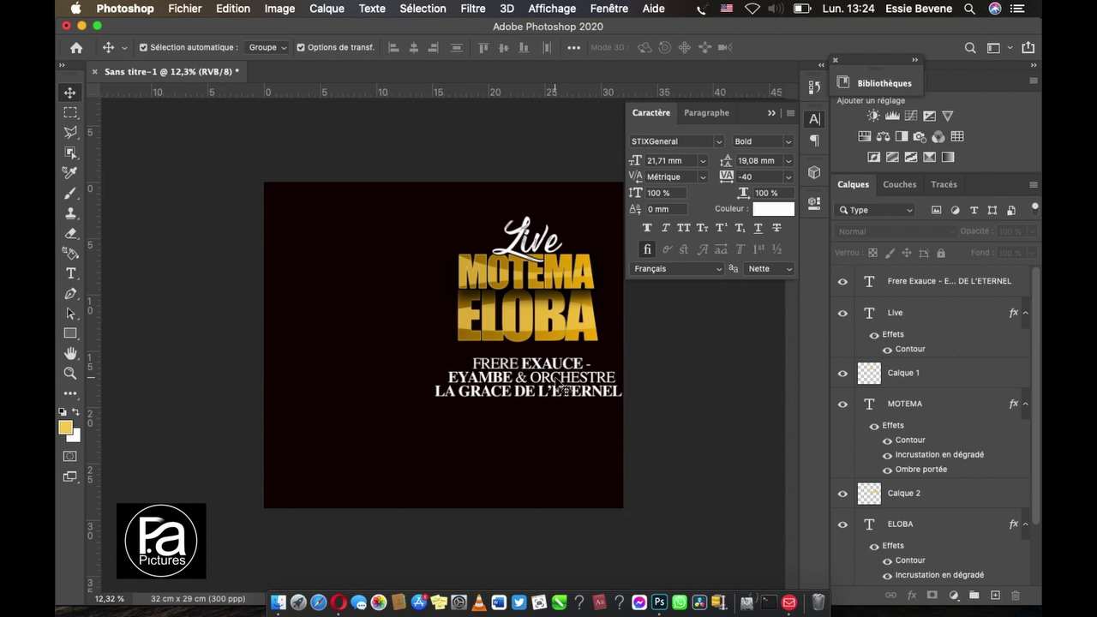
# Step: Insert an apostrophe so the second credits line reads EYAMBE & L'ORCHESTRE, and commit the edit
pyautogui.click(71, 272)
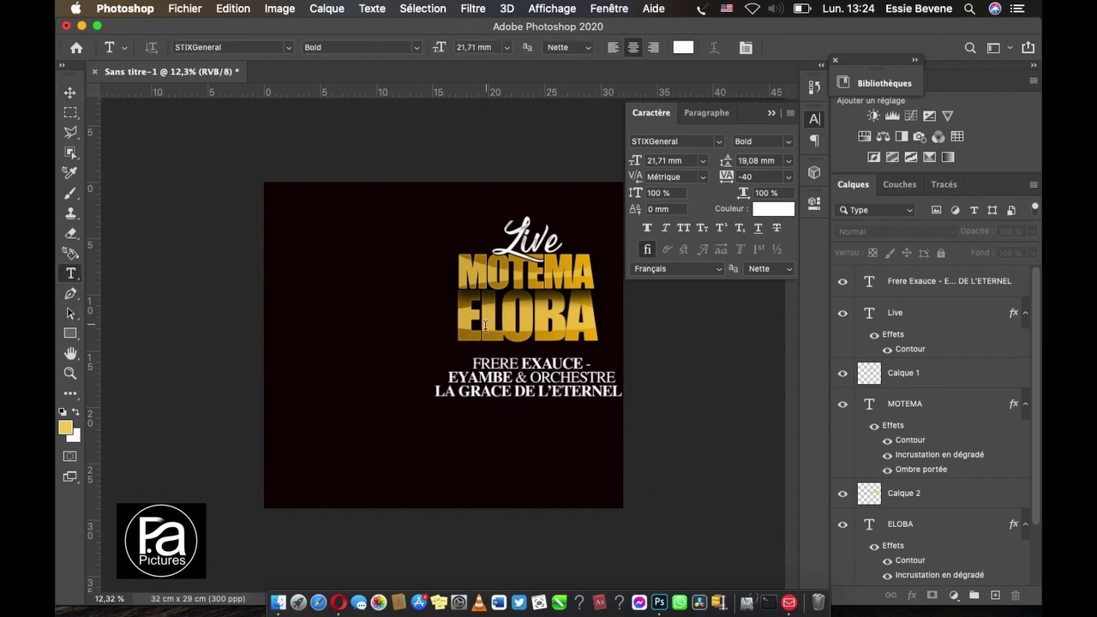
pyautogui.click(526, 369)
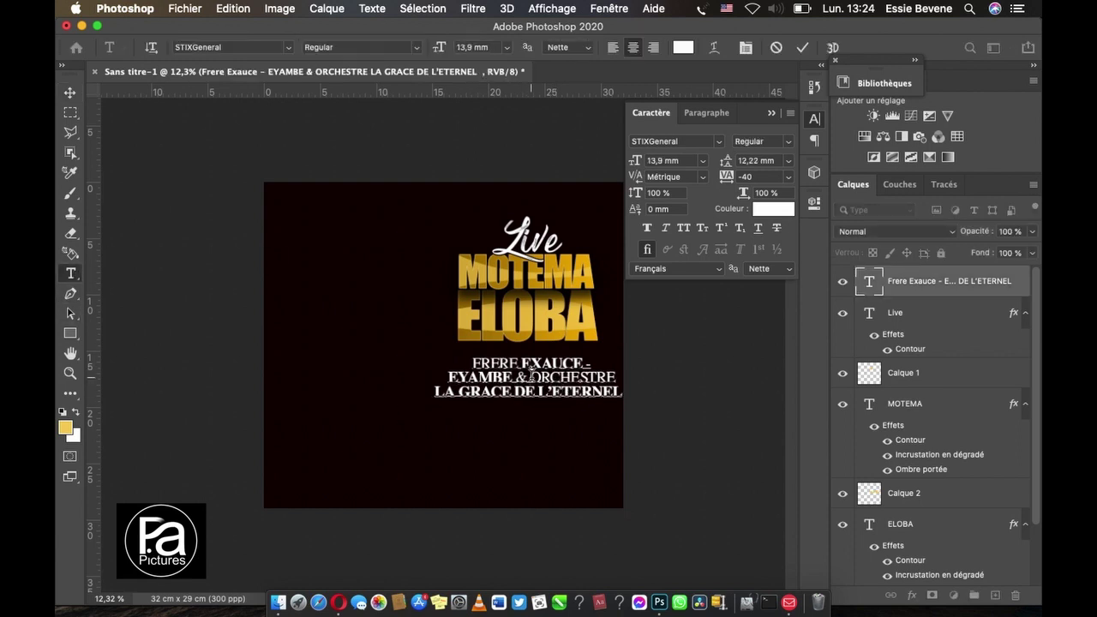
pyautogui.write("'")
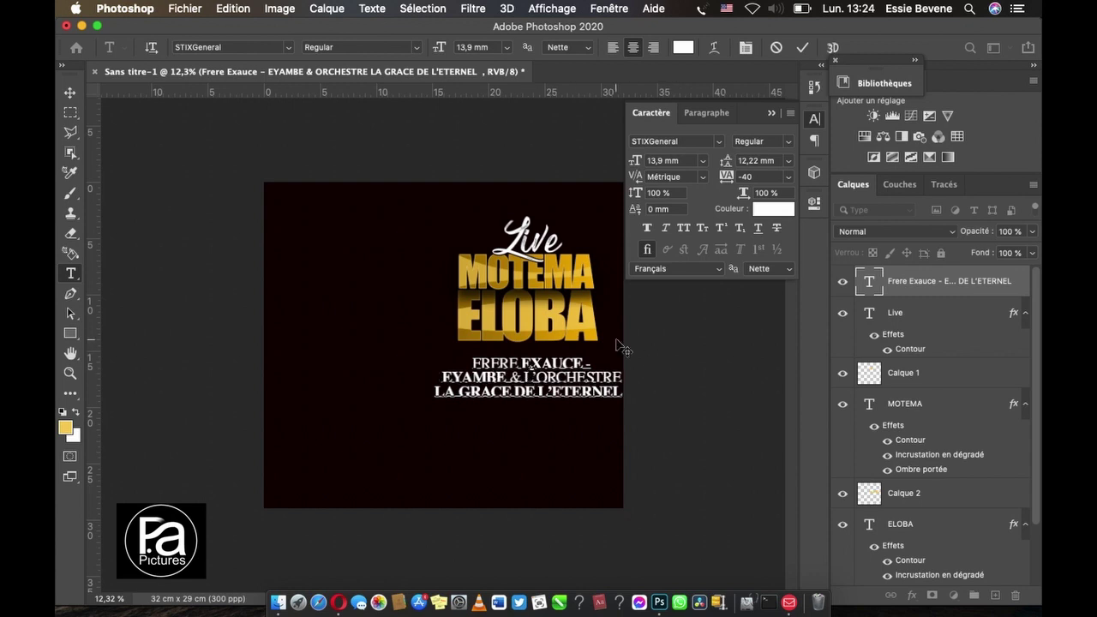
pyautogui.click(802, 47)
pyautogui.click(69, 91)
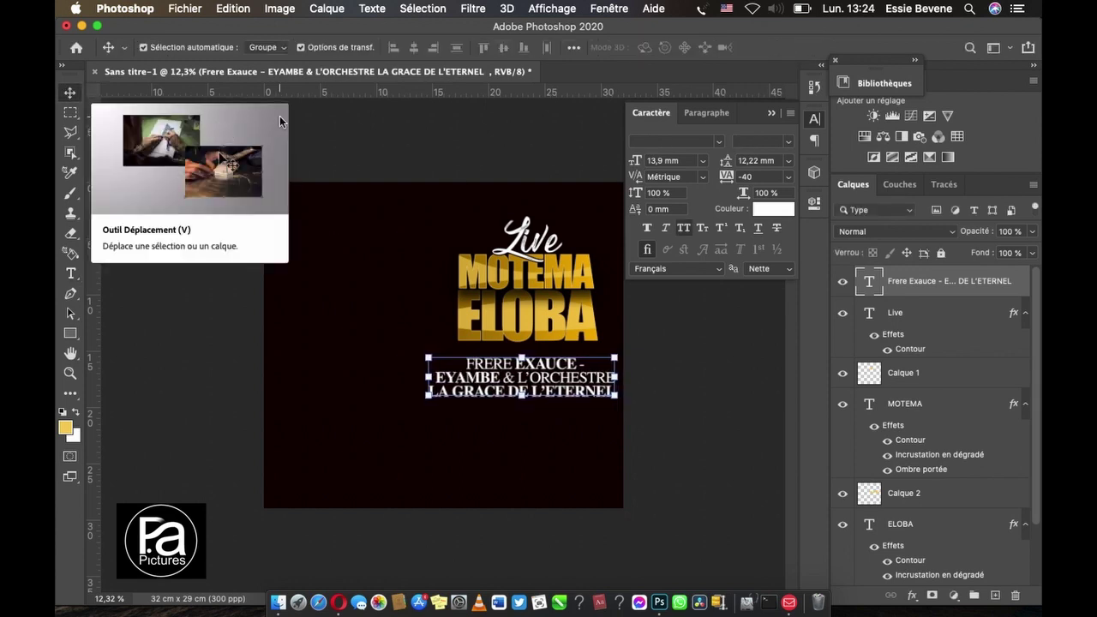
# Step: Add a vertical guide at 23,52 cm, then hide the rulers and show them again
pyautogui.click(495, 305)
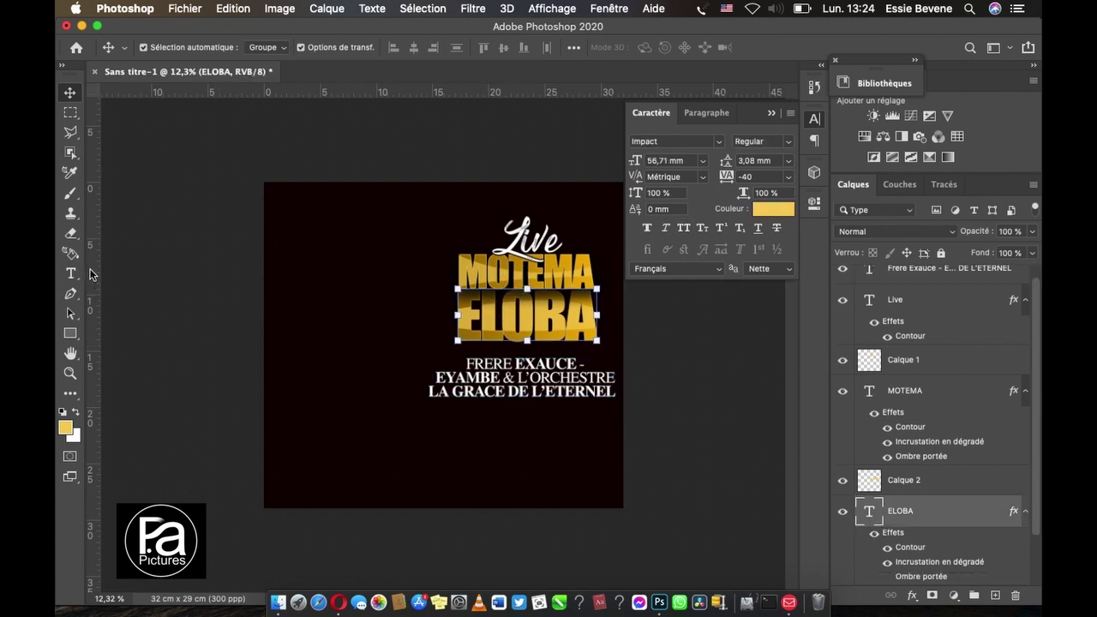
pyautogui.moveTo(92, 274); pyautogui.dragTo(527, 241)
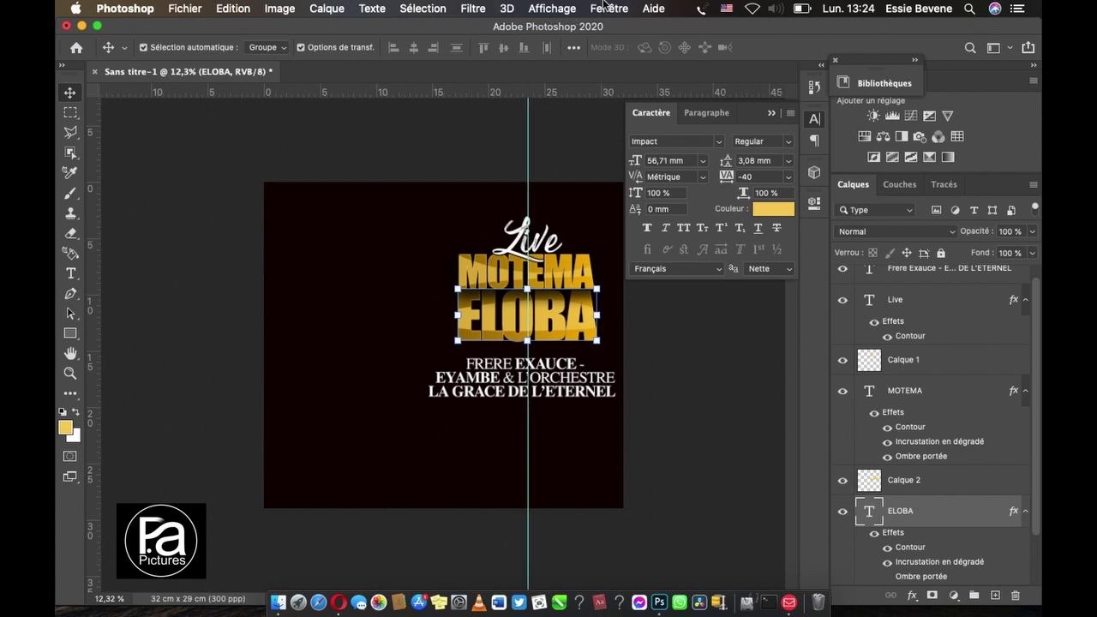
pyautogui.click(564, 7)
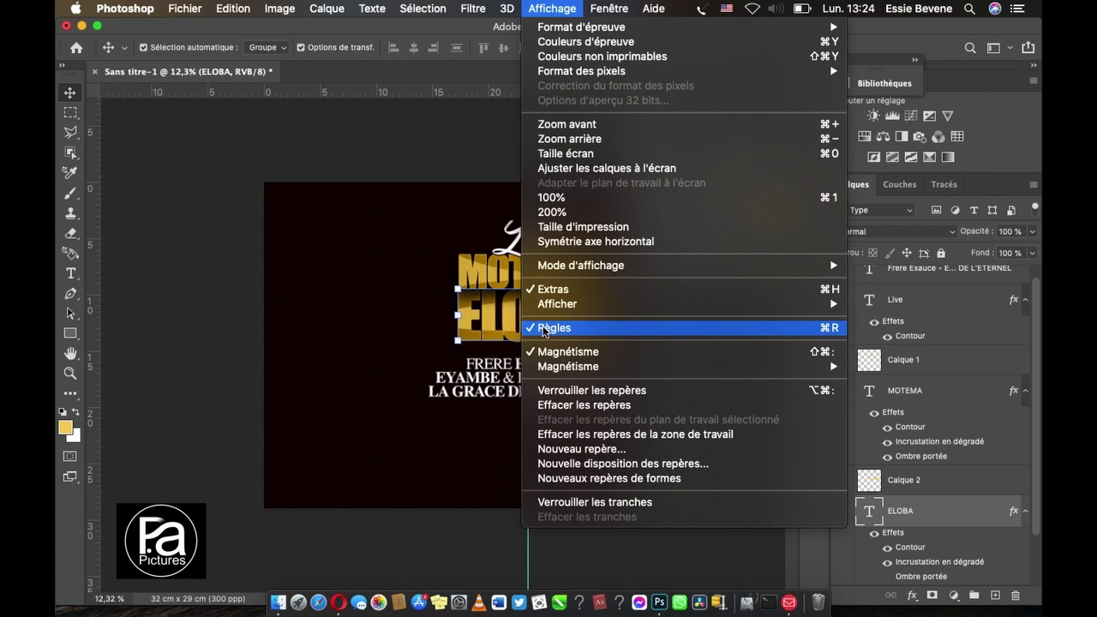
pyautogui.click(543, 328)
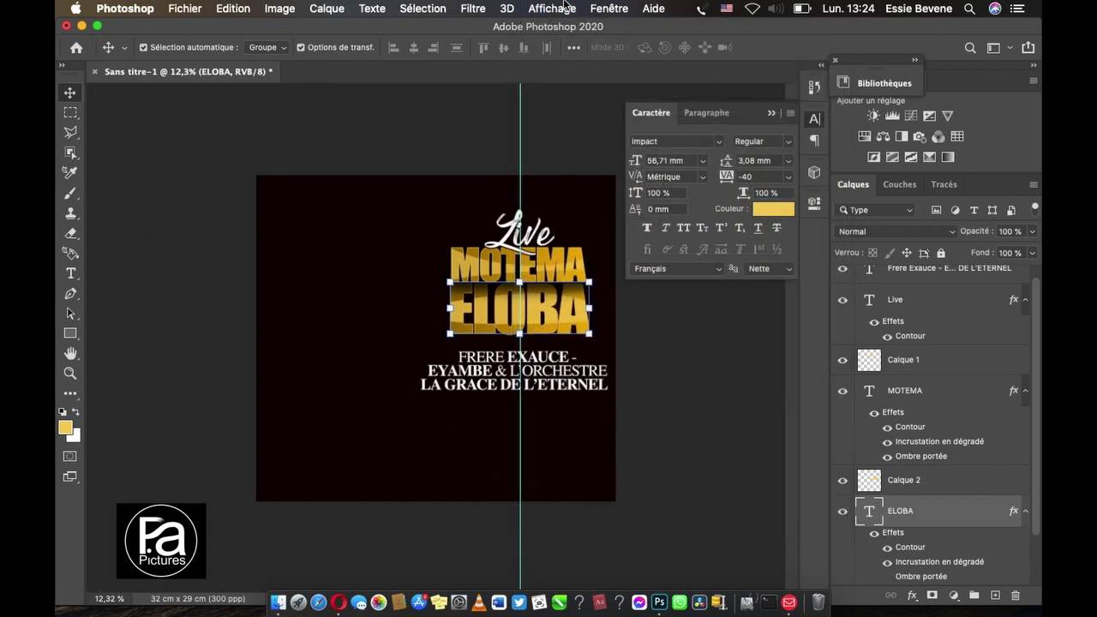
pyautogui.click(605, 9)
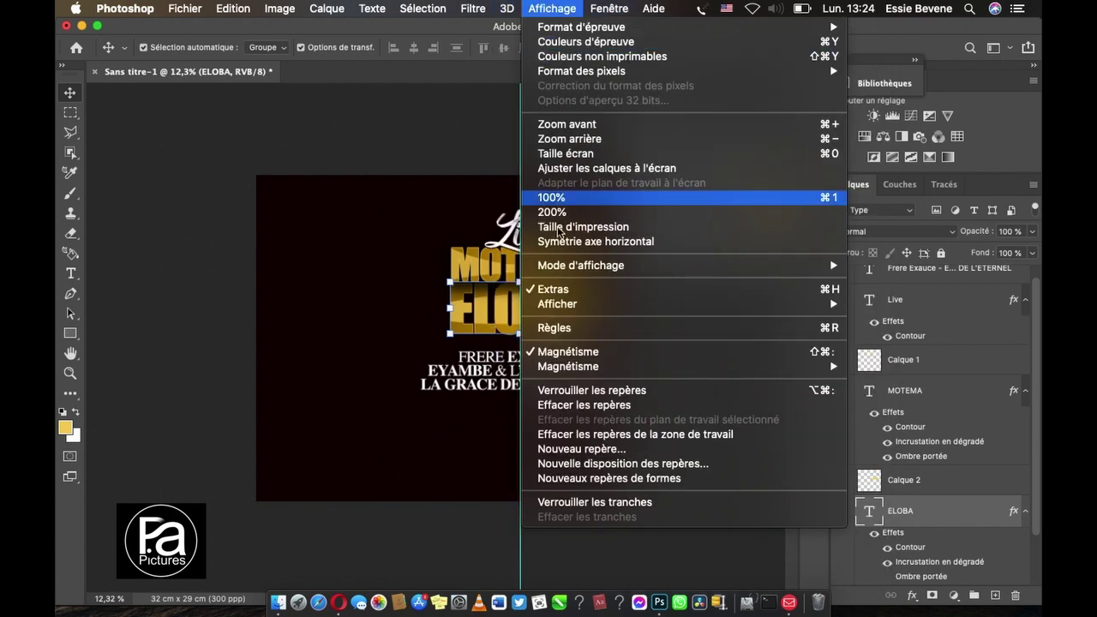
pyautogui.click(545, 329)
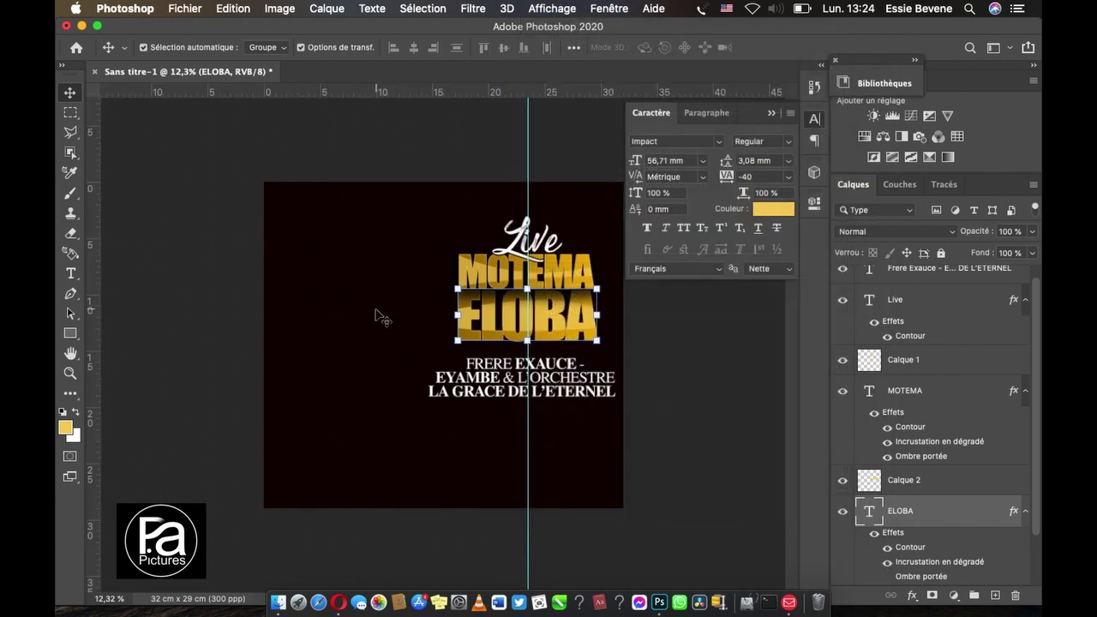
# Step: Centre the credits on the vertical guide, scale them to about 87%, and nudge them up
pyautogui.click(565, 382)
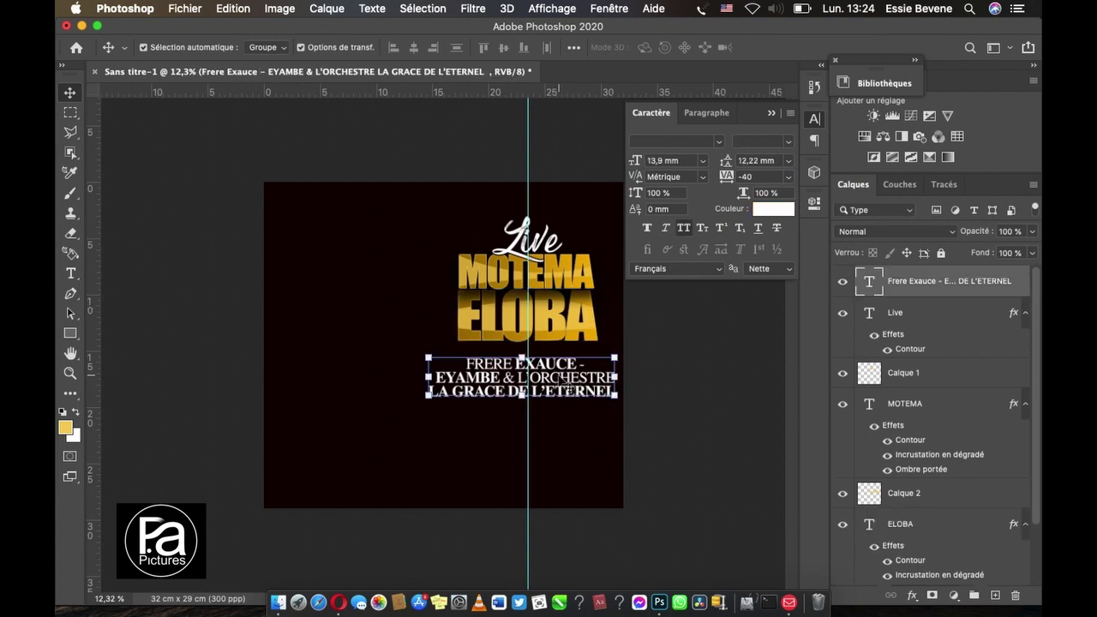
pyautogui.moveTo(561, 382); pyautogui.dragTo(561, 379)
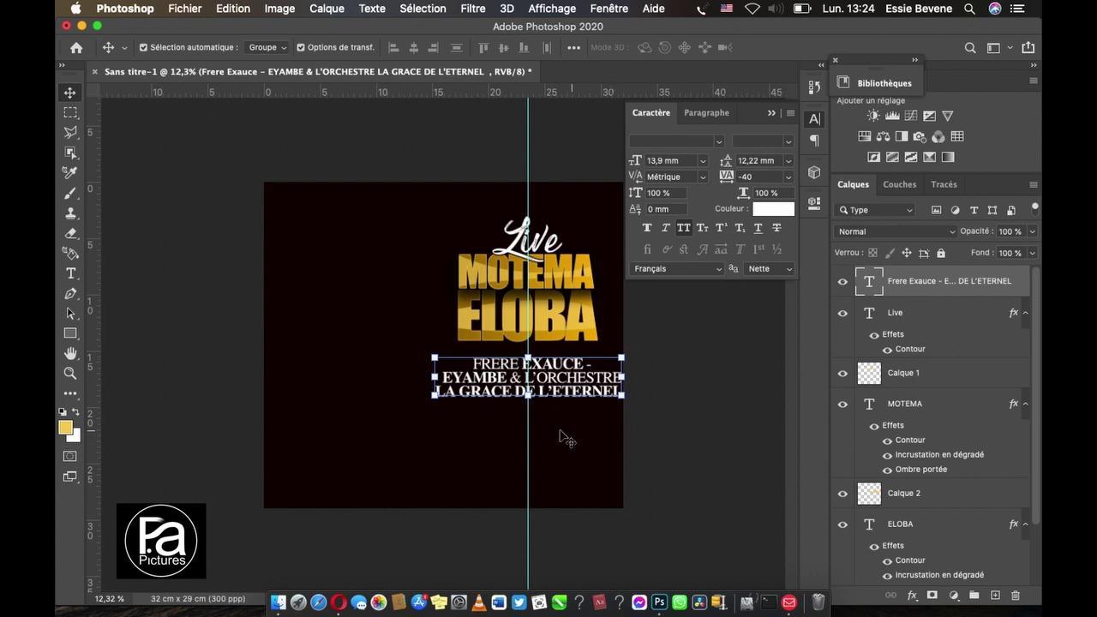
pyautogui.moveTo(434, 395); pyautogui.dragTo(443, 399)
pyautogui.moveTo(627, 400); pyautogui.dragTo(611, 396)
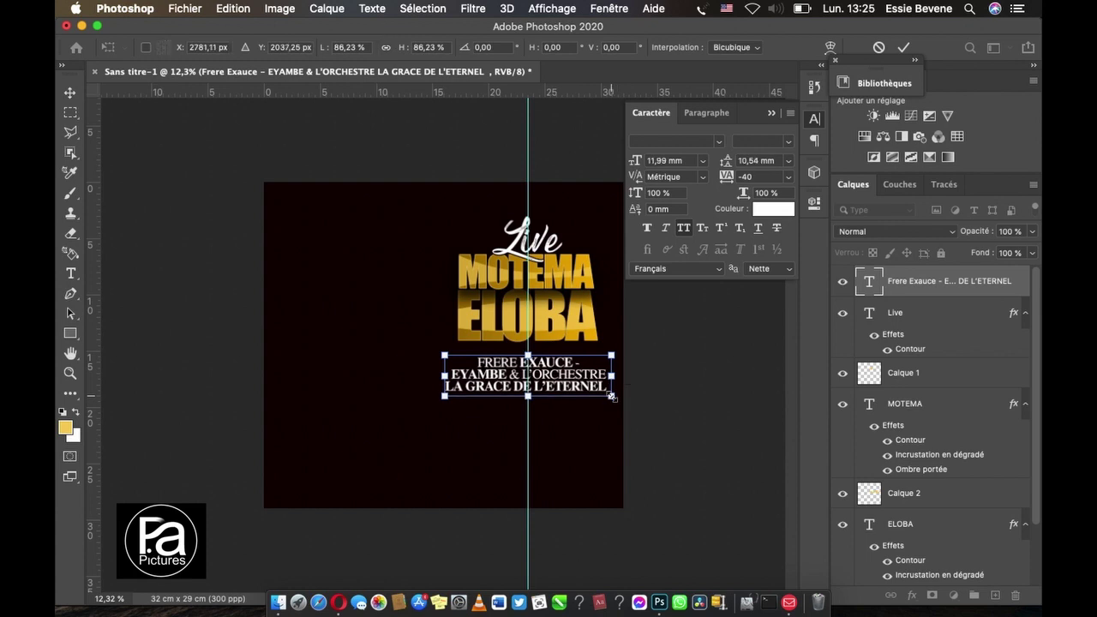
pyautogui.moveTo(611, 396); pyautogui.dragTo(605, 392)
pyautogui.press('Return')
pyautogui.click(708, 419)
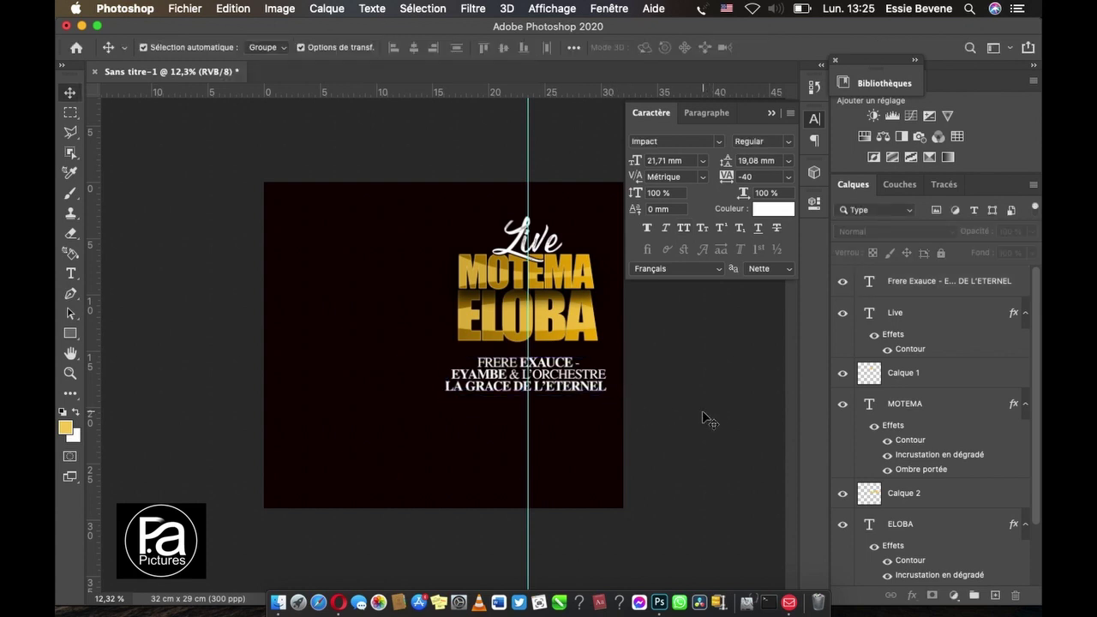
pyautogui.click(576, 382)
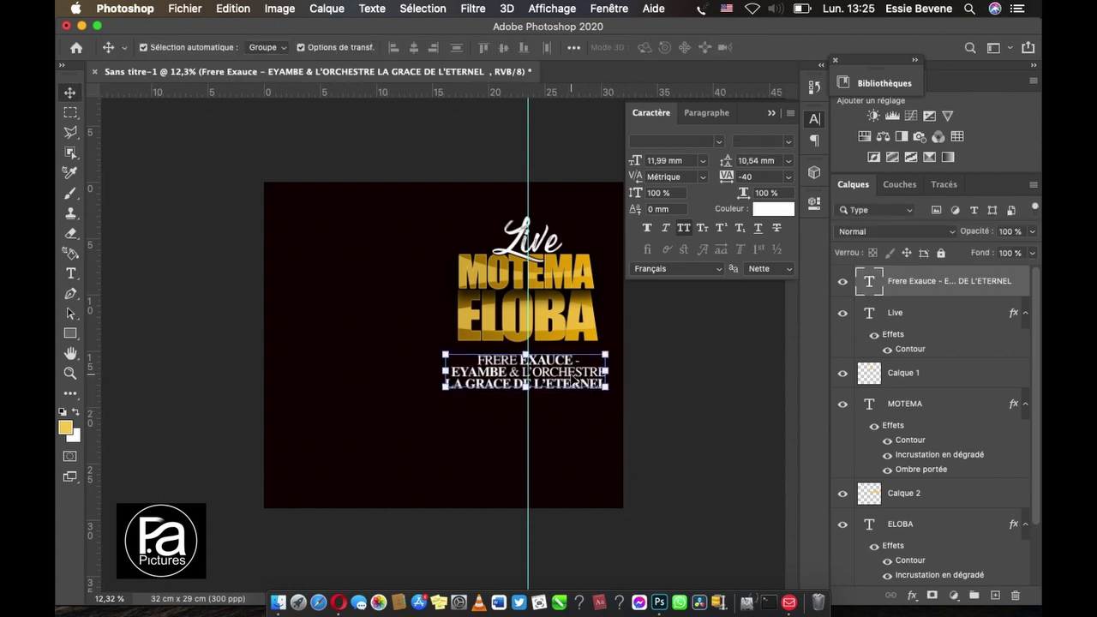
pyautogui.moveTo(571, 381); pyautogui.dragTo(572, 379)
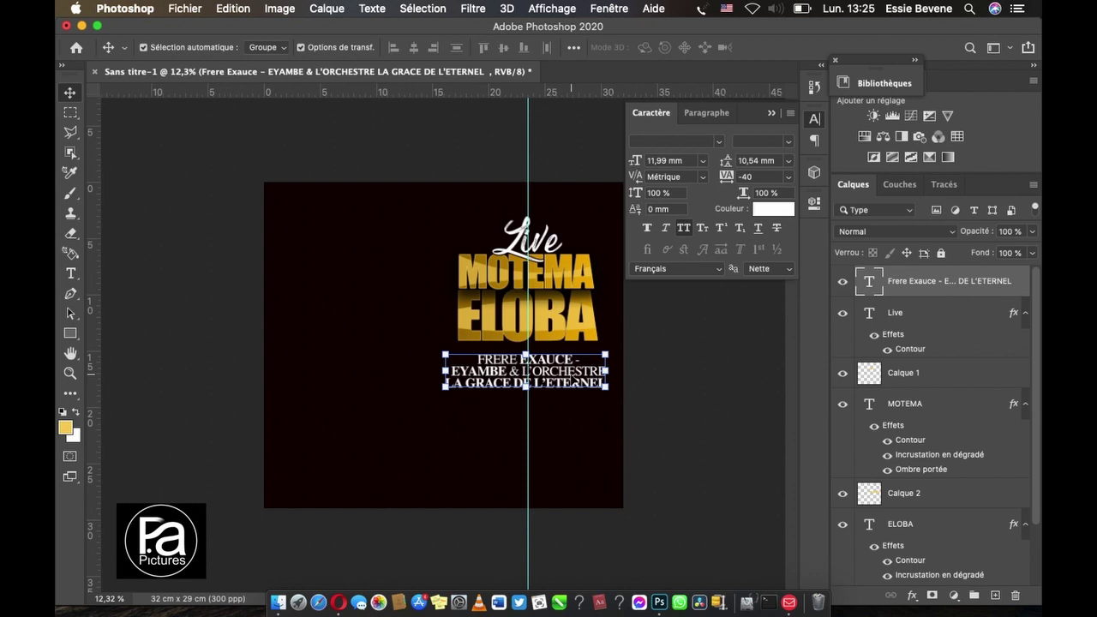
pyautogui.click(673, 394)
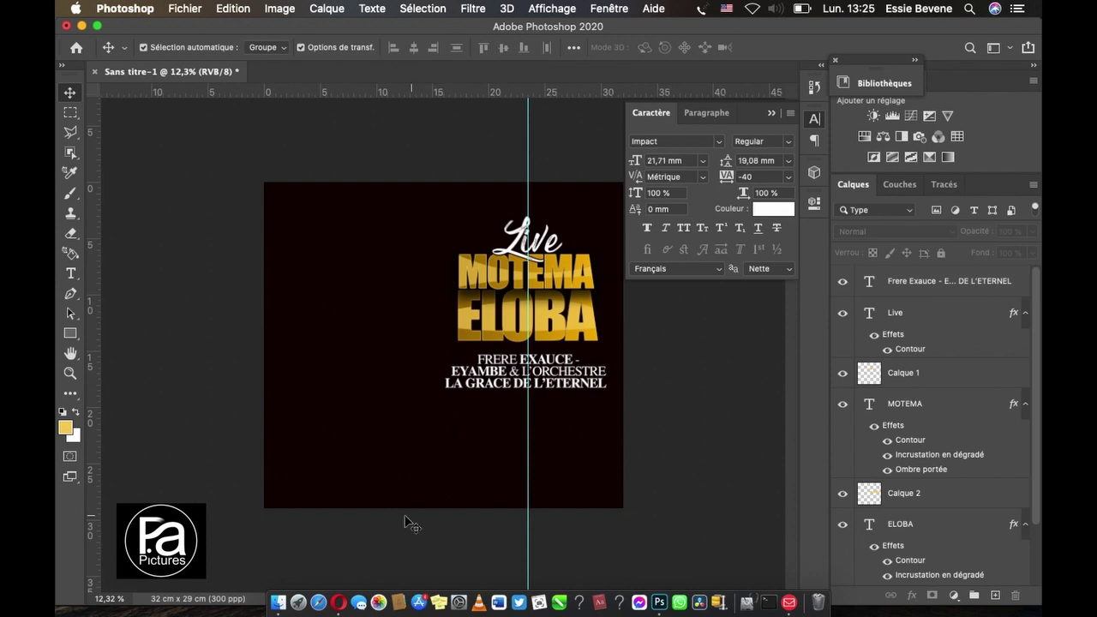
pyautogui.click(278, 597)
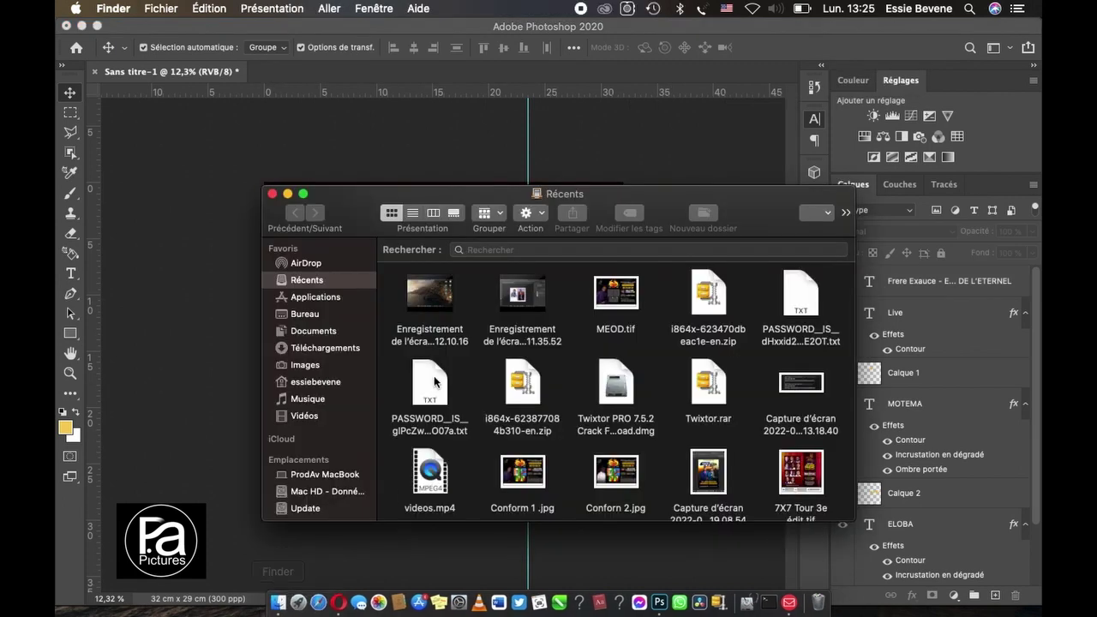
pyautogui.click(325, 349)
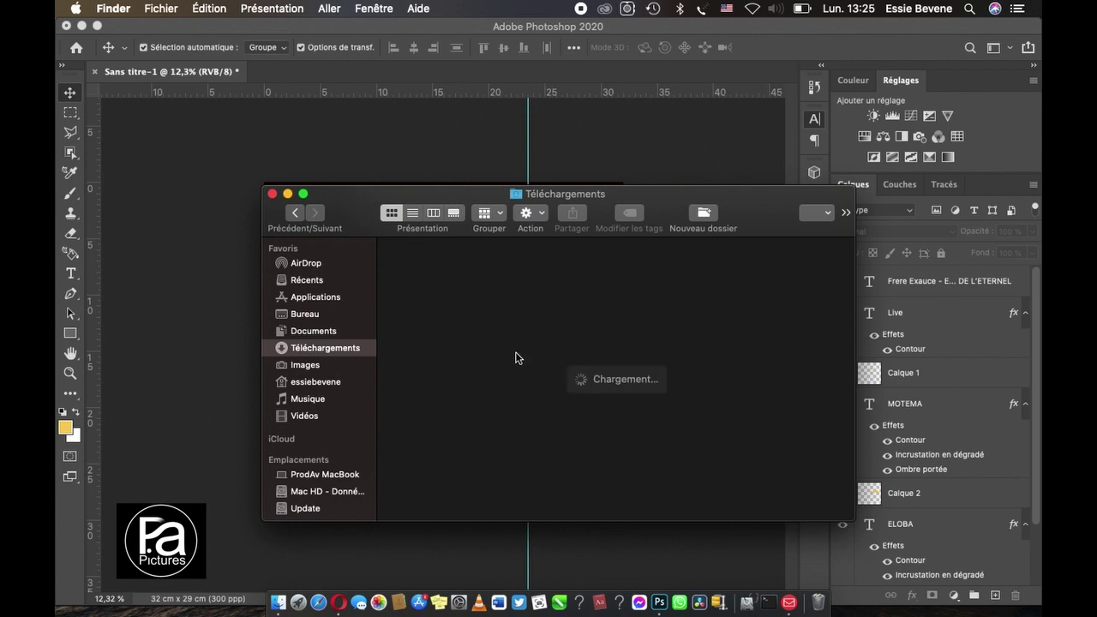
pyautogui.click(272, 196)
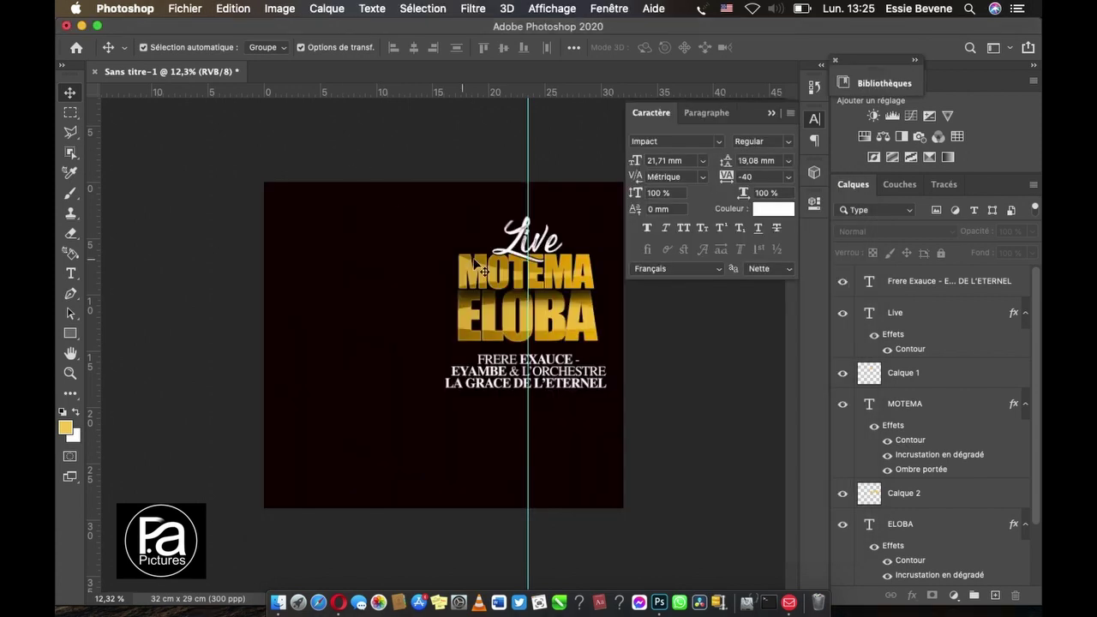
# Step: Select the MOTEMA layer and bring the Téléchargements Finder window back up
pyautogui.click(569, 269)
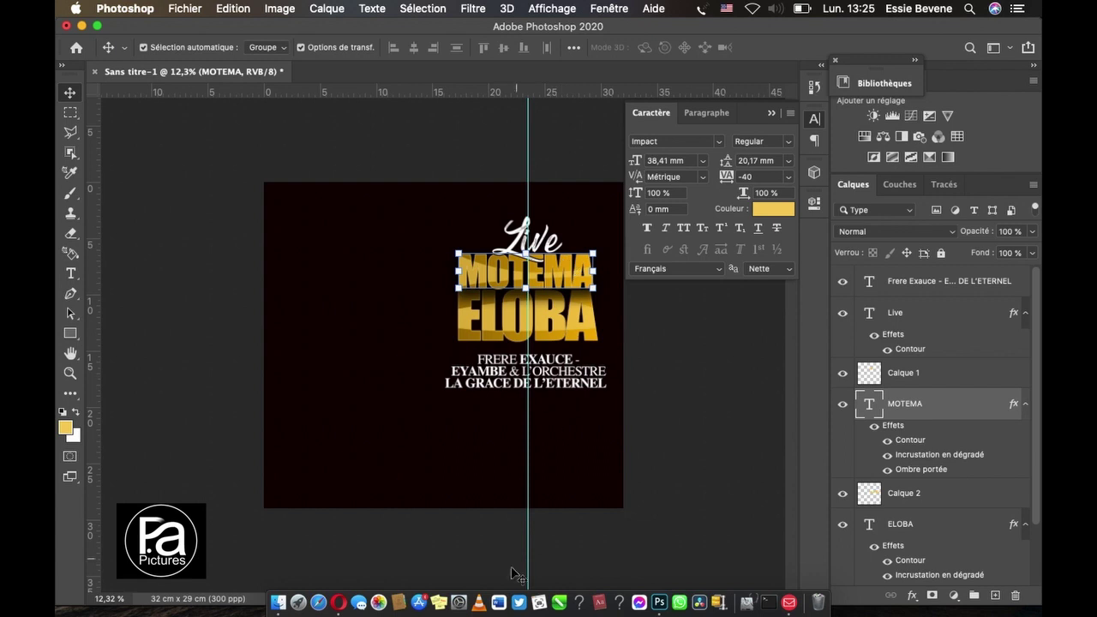
pyautogui.click(257, 600)
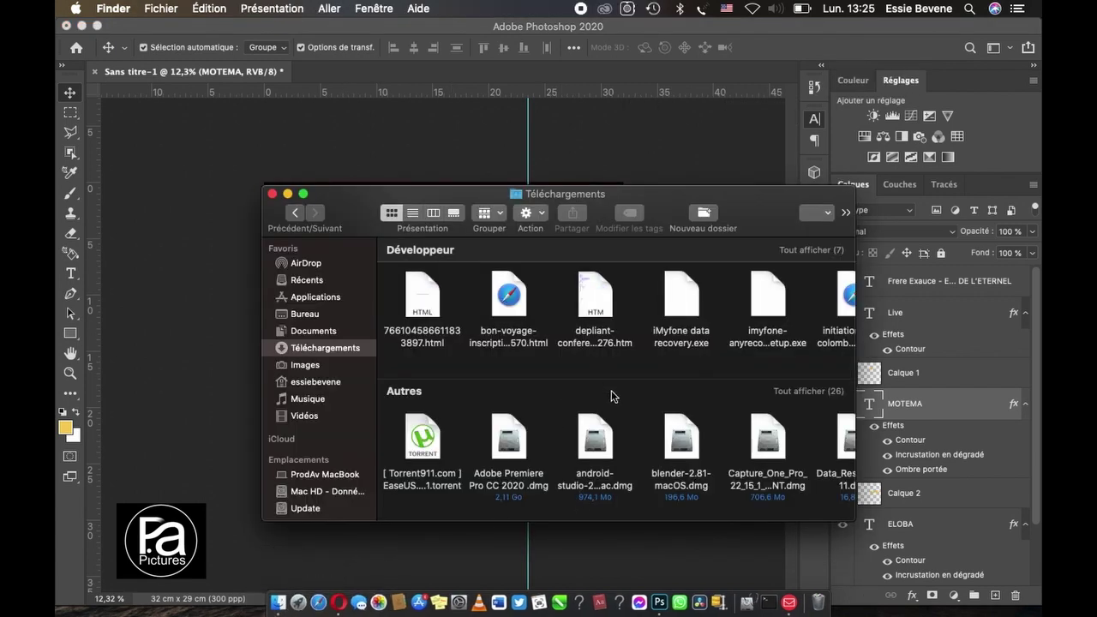
# Step: Select the dark 2dd6a1… jpeg with the orange glow in Téléchargements
pyautogui.scroll(-2, 631, 448)
pyautogui.scroll(3, 631, 448)
pyautogui.scroll(5, 632, 448)
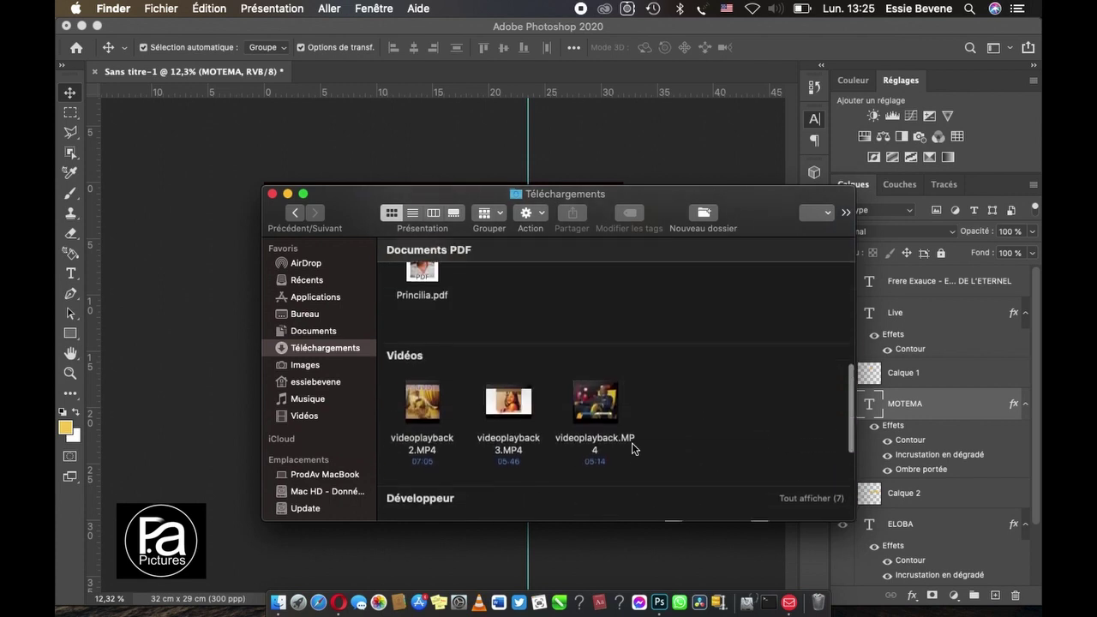
pyautogui.scroll(5, 632, 445)
pyautogui.scroll(2, 631, 446)
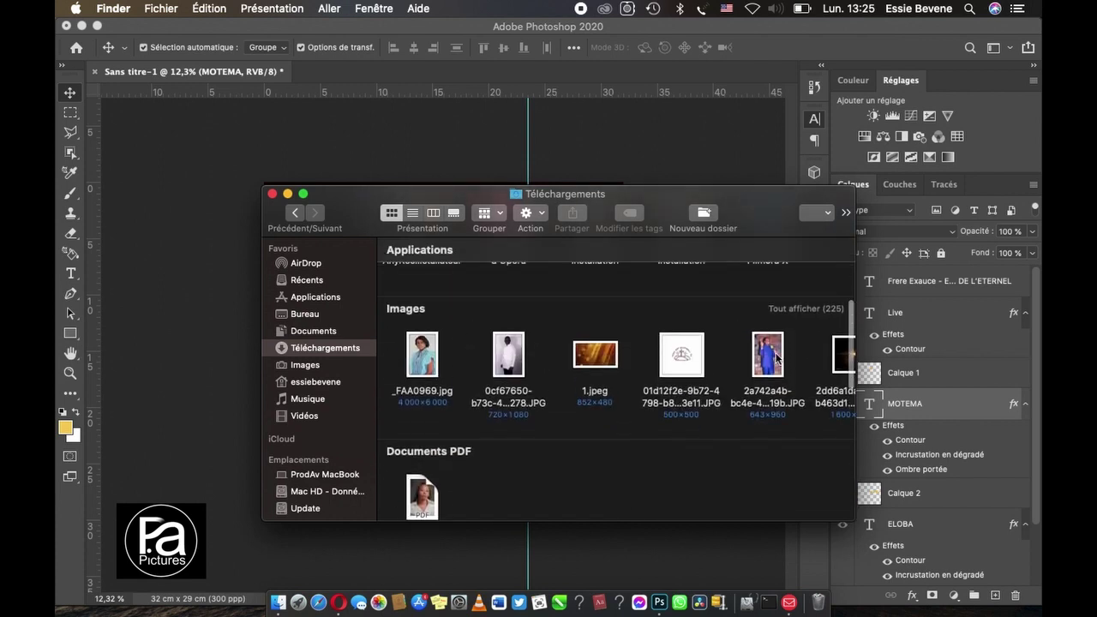
pyautogui.hscroll(3, 797, 367)
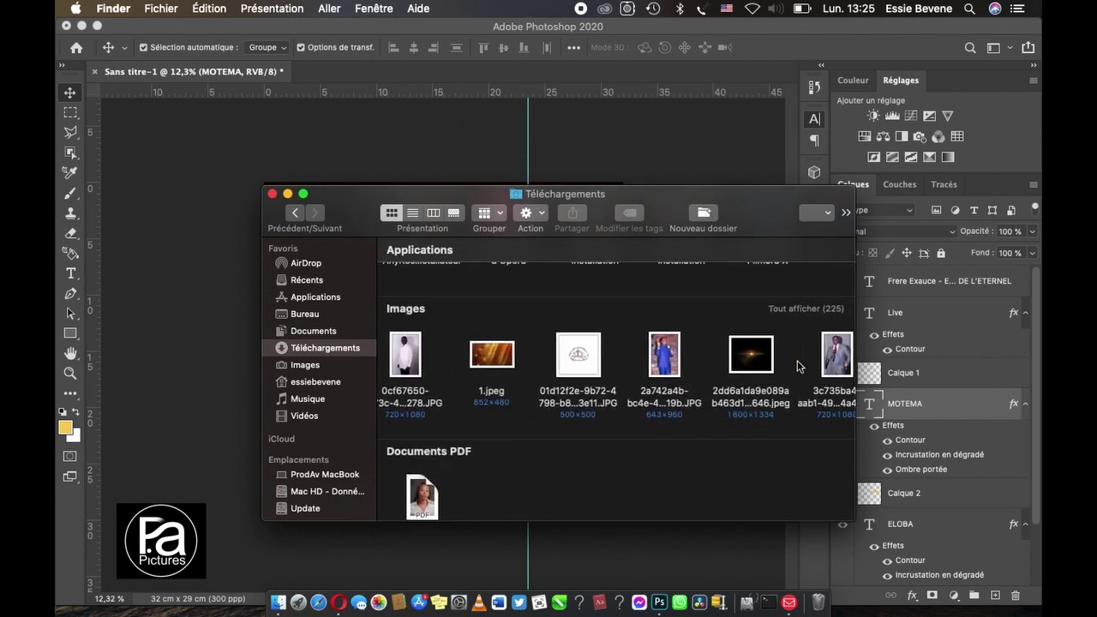
pyautogui.click(749, 363)
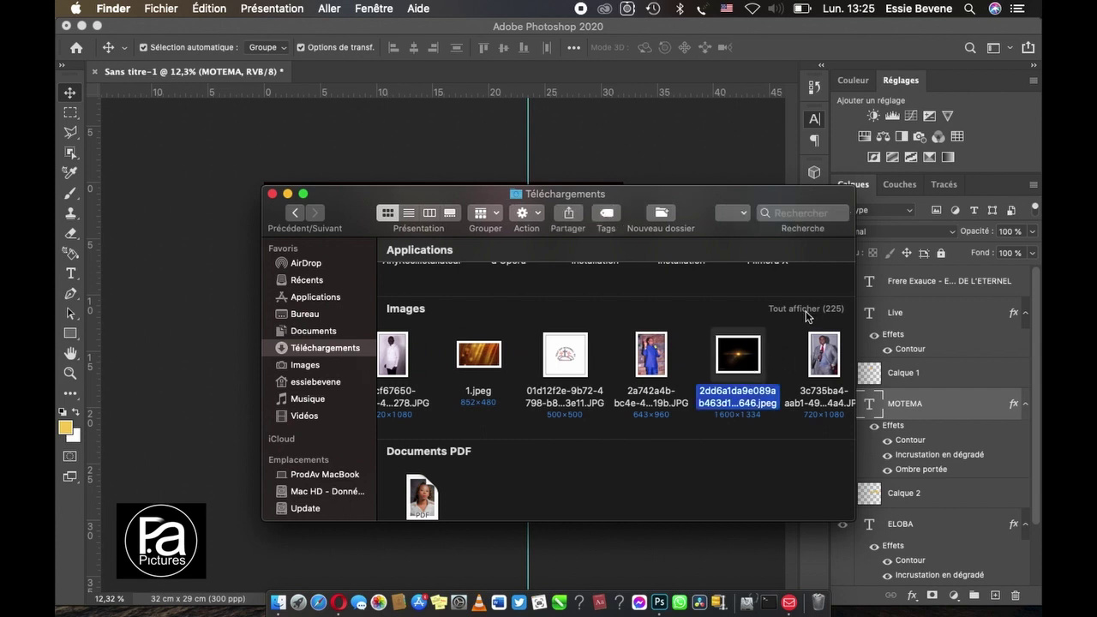
# Step: Expand the Images group with Tout afficher and browse through all the images
pyautogui.click(805, 309)
pyautogui.scroll(-3, 625, 394)
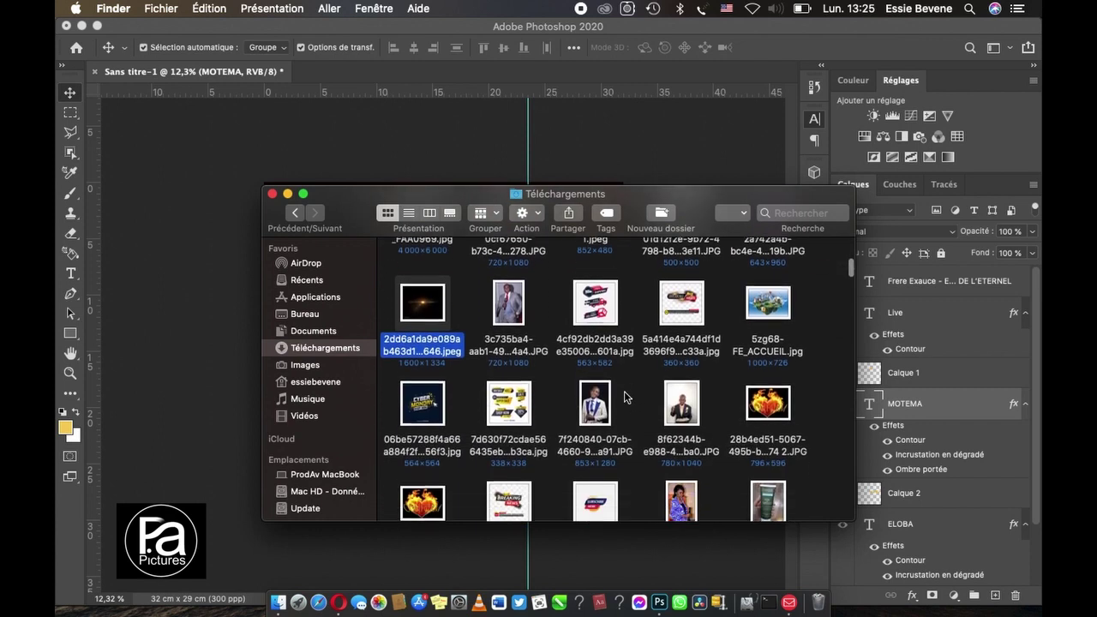
pyautogui.scroll(-3, 624, 395)
pyautogui.scroll(-3, 624, 396)
pyautogui.scroll(-3, 624, 396)
pyautogui.scroll(-2, 624, 396)
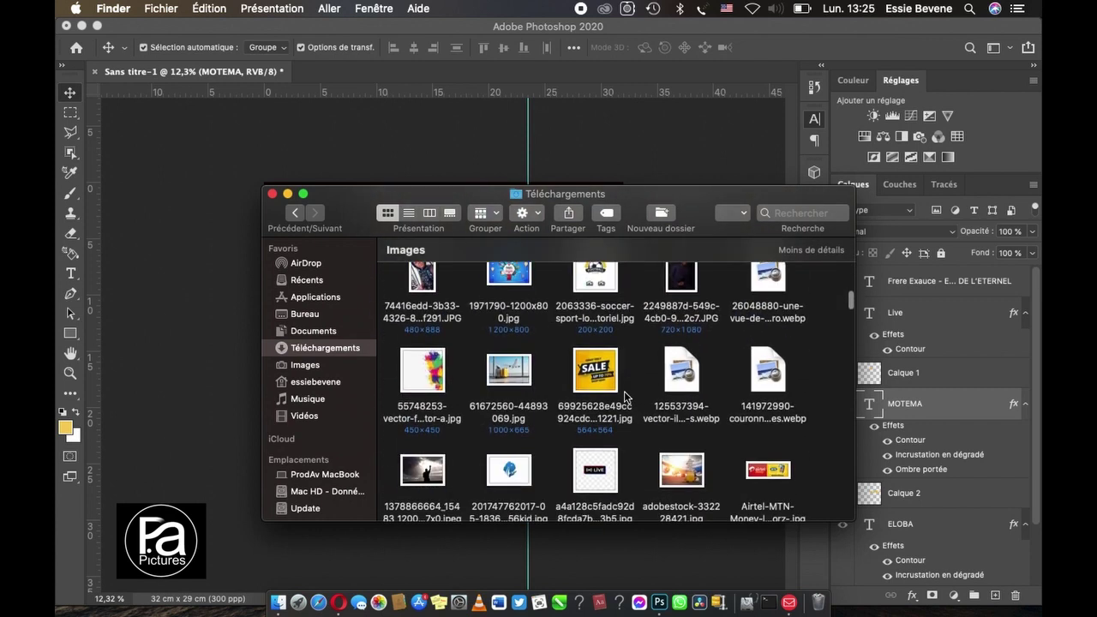
pyautogui.scroll(-3, 624, 392)
pyautogui.scroll(-3, 624, 392)
pyautogui.scroll(-3, 624, 392)
pyautogui.scroll(-3, 624, 393)
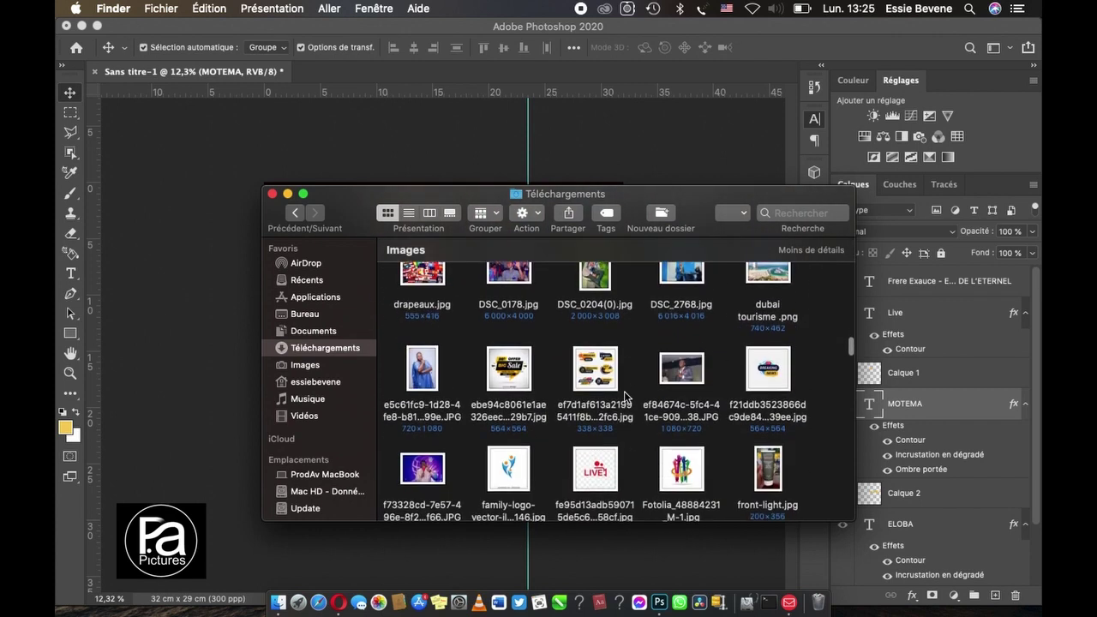
pyautogui.scroll(-3, 623, 396)
pyautogui.scroll(-3, 623, 395)
pyautogui.scroll(-3, 623, 396)
pyautogui.scroll(-3, 623, 396)
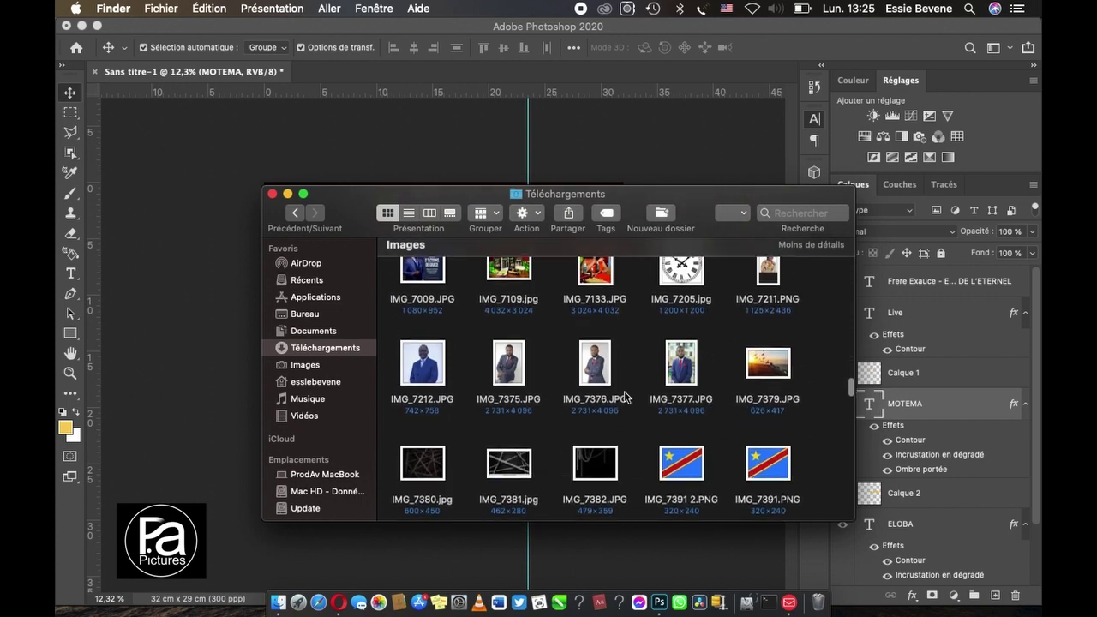
pyautogui.scroll(-3, 623, 396)
pyautogui.scroll(-3, 623, 396)
pyautogui.scroll(-2, 624, 395)
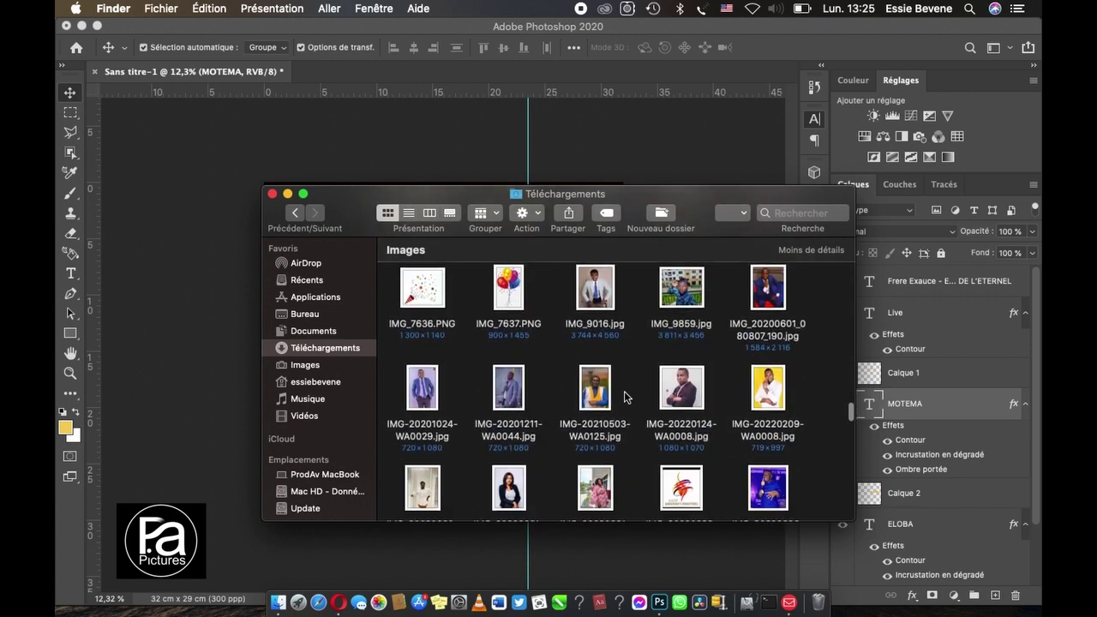
pyautogui.scroll(-3, 624, 395)
pyautogui.scroll(-3, 624, 395)
pyautogui.scroll(-2, 624, 396)
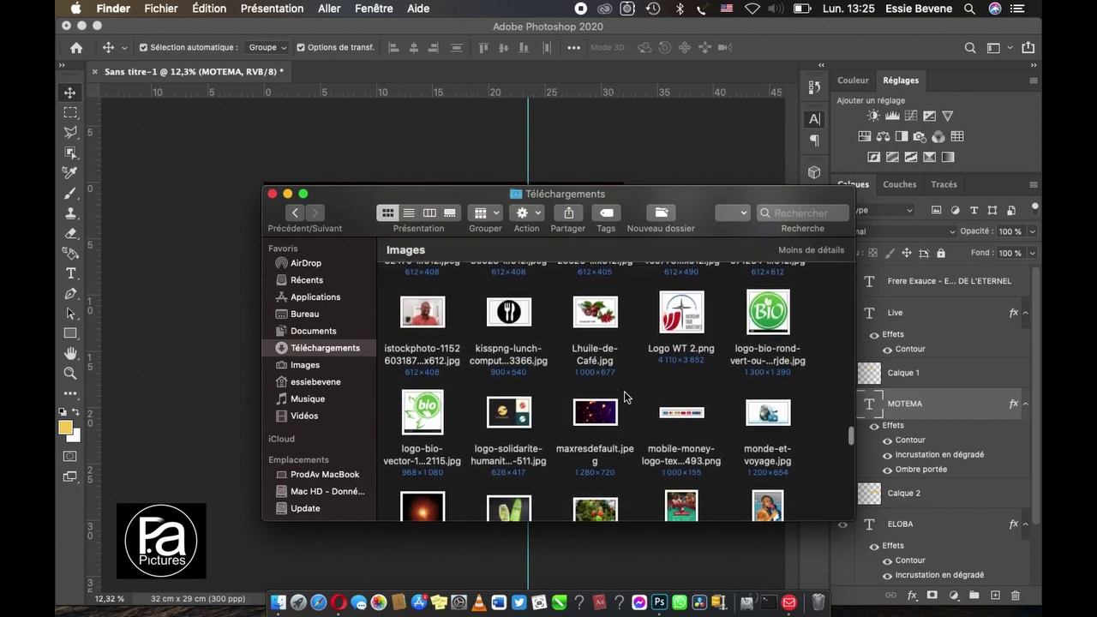
pyautogui.scroll(-3, 623, 397)
pyautogui.scroll(-2, 623, 397)
pyautogui.scroll(-2, 624, 397)
pyautogui.scroll(-2, 623, 396)
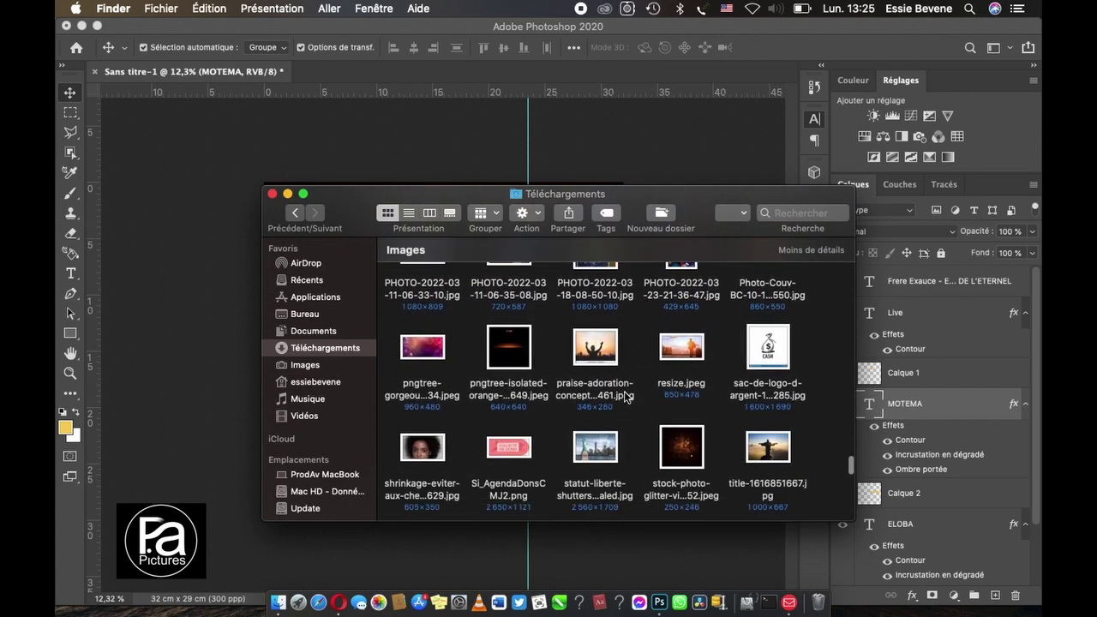
pyautogui.scroll(-2, 623, 395)
pyautogui.scroll(-2, 624, 395)
pyautogui.scroll(1, 624, 396)
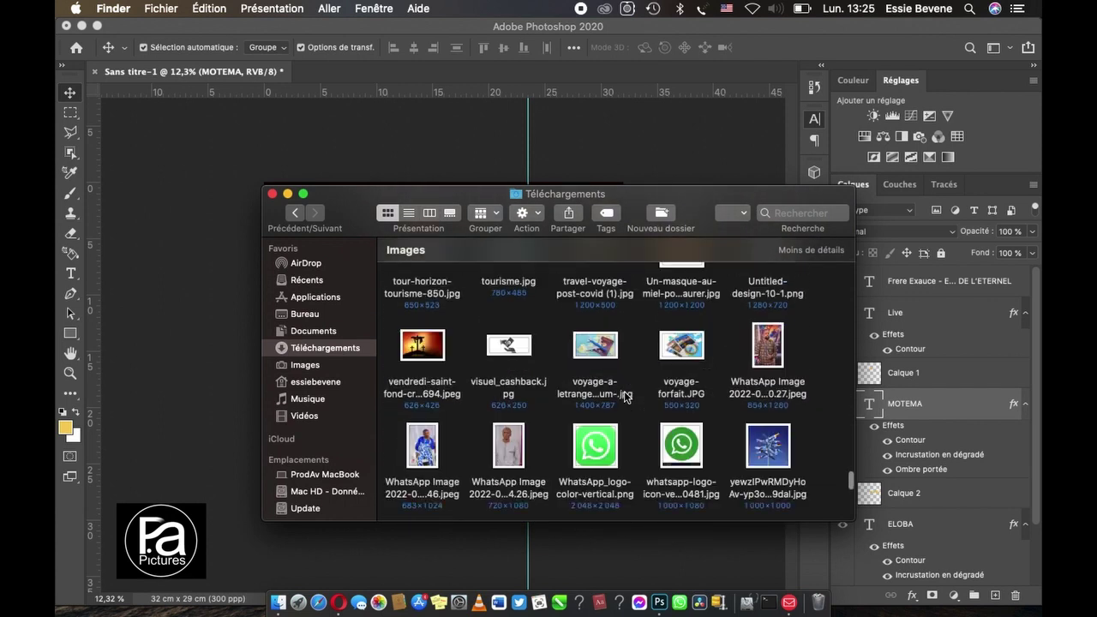
pyautogui.scroll(10, 623, 396)
pyautogui.scroll(2, 623, 396)
pyautogui.scroll(3, 624, 396)
pyautogui.scroll(3, 623, 396)
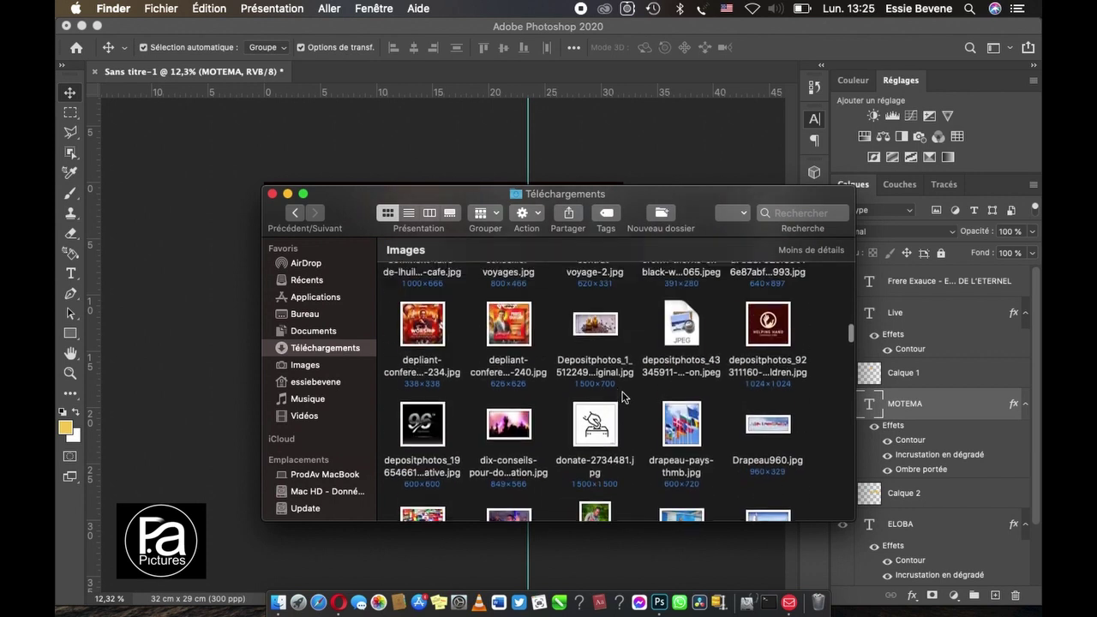
pyautogui.scroll(4, 623, 396)
pyautogui.scroll(3, 624, 397)
pyautogui.scroll(3, 623, 397)
pyautogui.scroll(3, 624, 397)
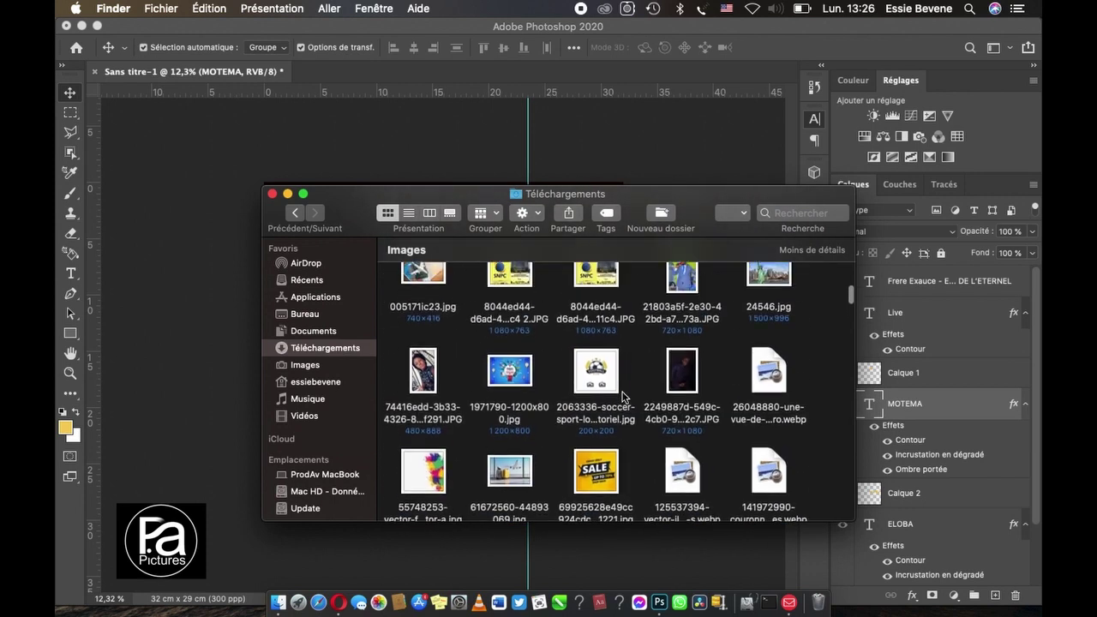
pyautogui.scroll(3, 624, 396)
pyautogui.scroll(3, 624, 396)
pyautogui.scroll(3, 624, 396)
pyautogui.scroll(3, 624, 396)
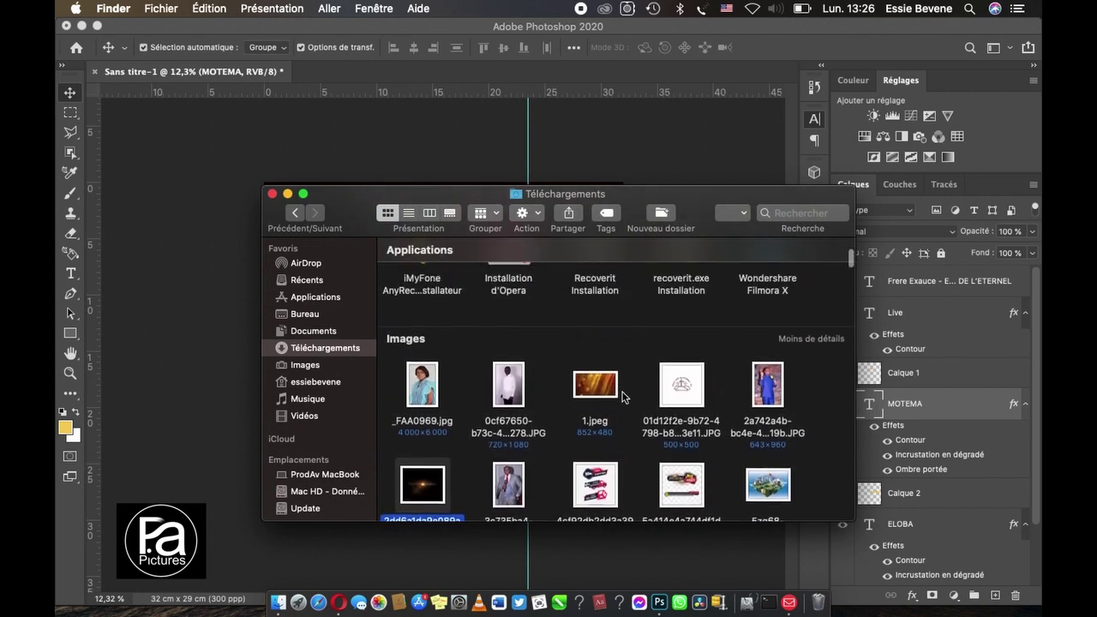
pyautogui.scroll(1, 624, 396)
# Step: Drag the dark glow image from Finder onto the poster and commit the placement
pyautogui.moveTo(364, 200); pyautogui.dragTo(713, 197)
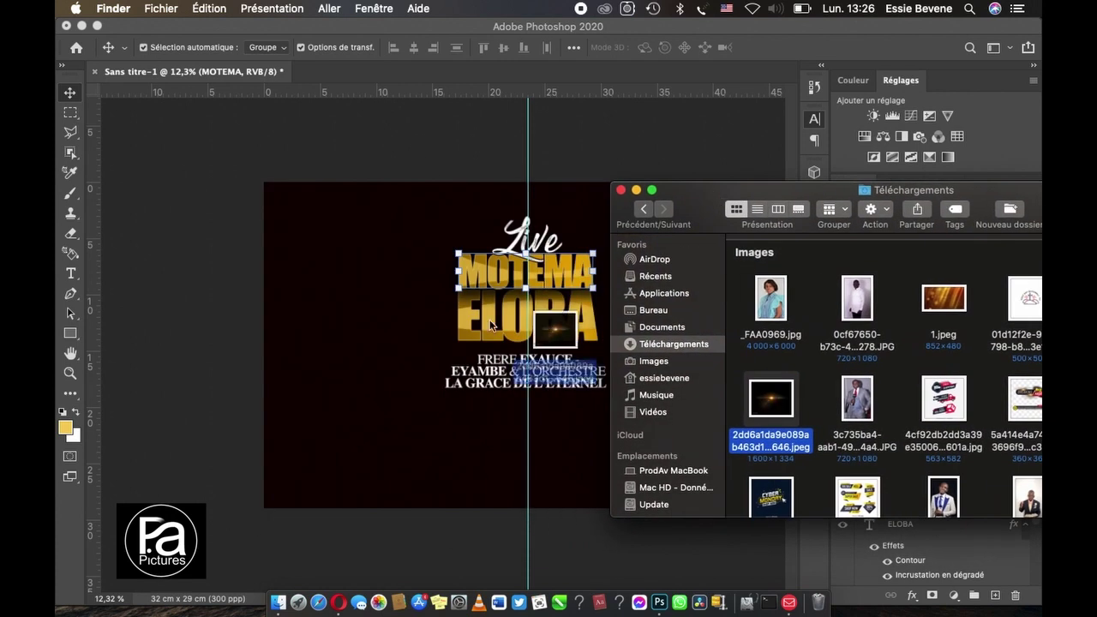
pyautogui.moveTo(772, 404); pyautogui.dragTo(445, 276)
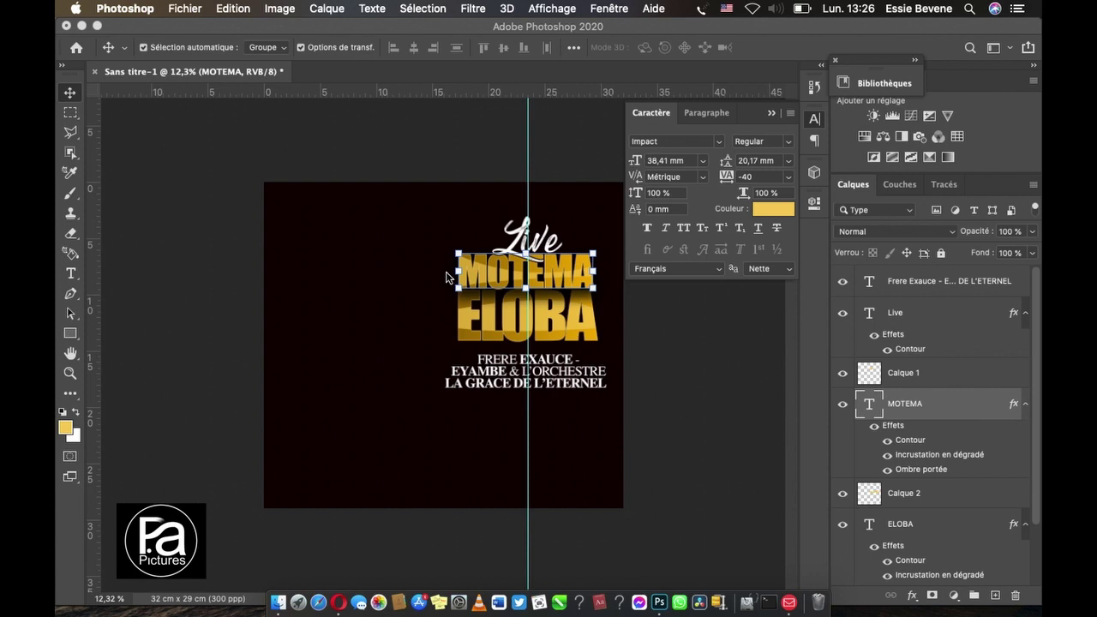
pyautogui.press('Return')
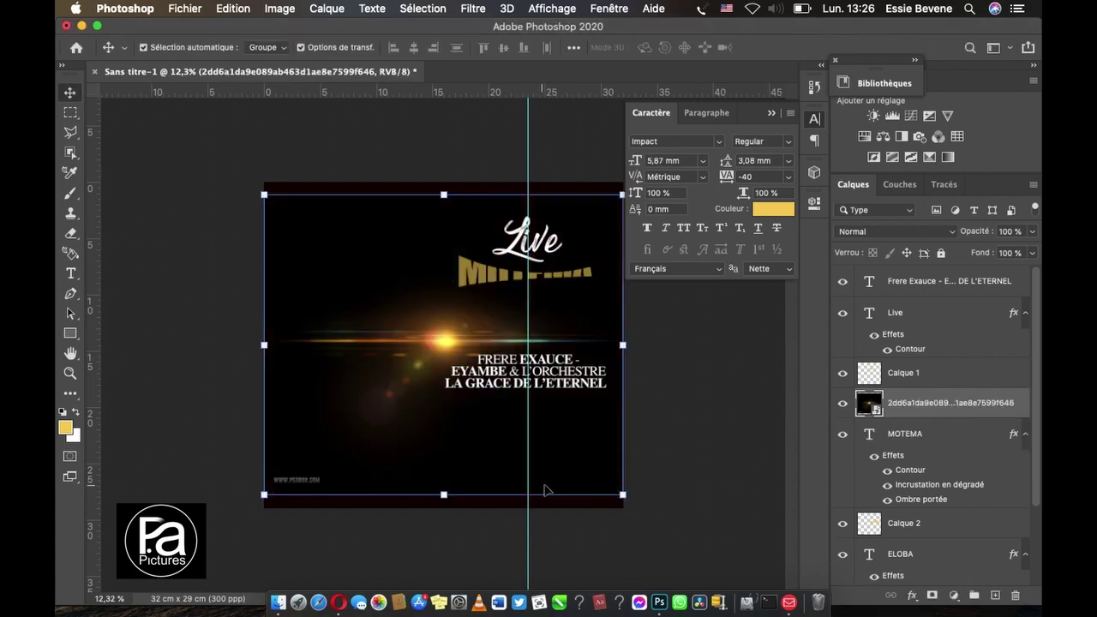
# Step: Scale the lens-flare image down to 40,80% from its corners
pyautogui.moveTo(622, 495); pyautogui.dragTo(562, 443)
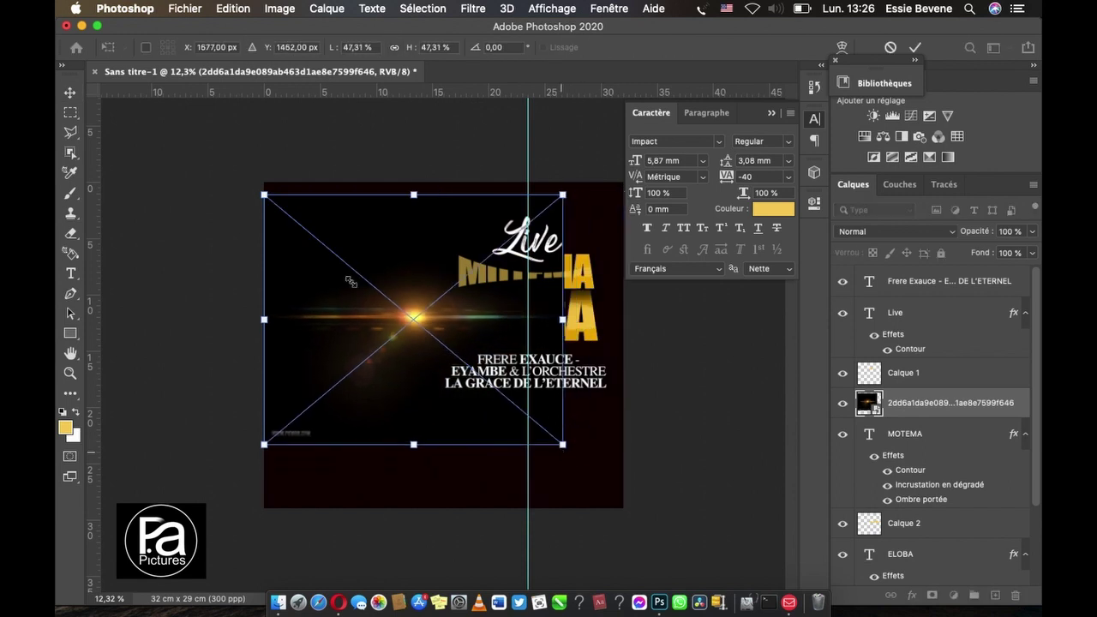
pyautogui.moveTo(255, 194); pyautogui.dragTo(301, 225)
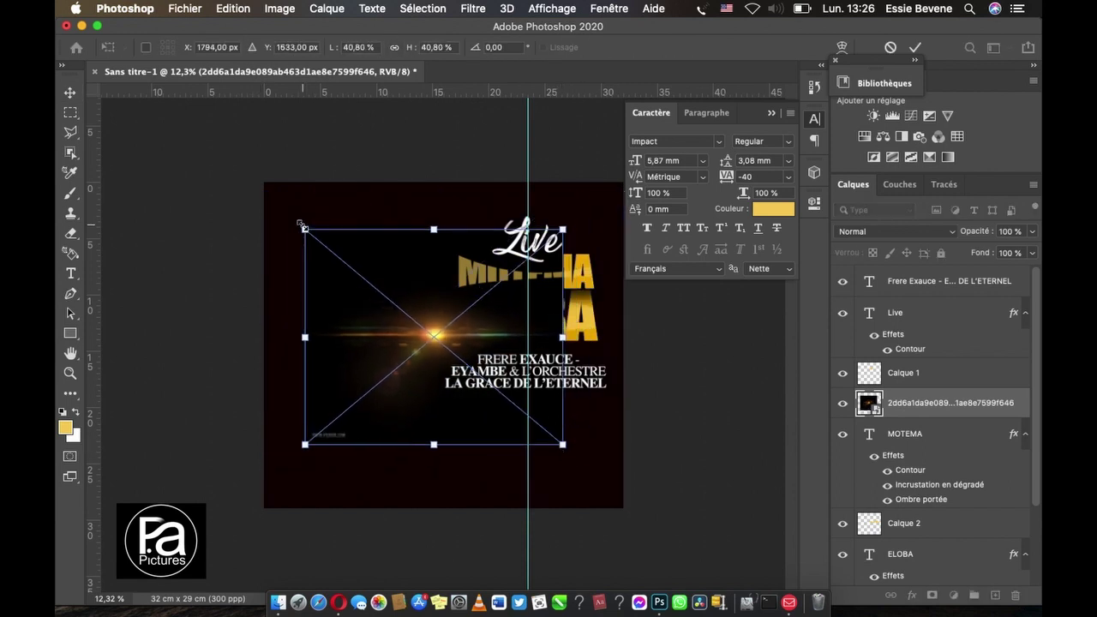
pyautogui.press('Return')
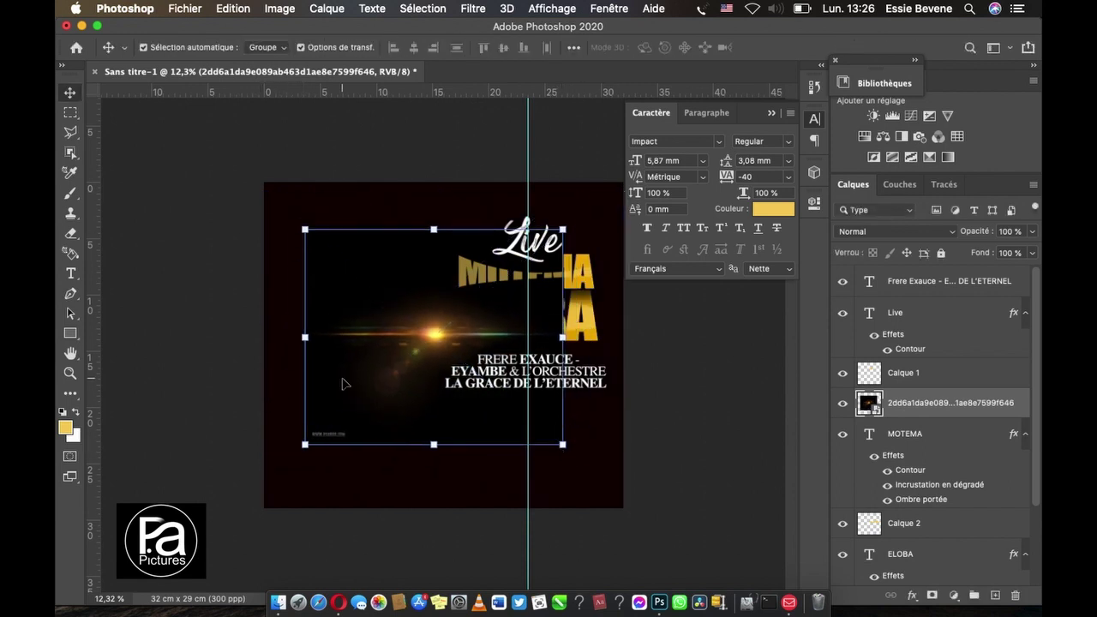
# Step: Rasterize the lens-flare layer with Pixelliser le calque
pyautogui.rightClick(910, 410)
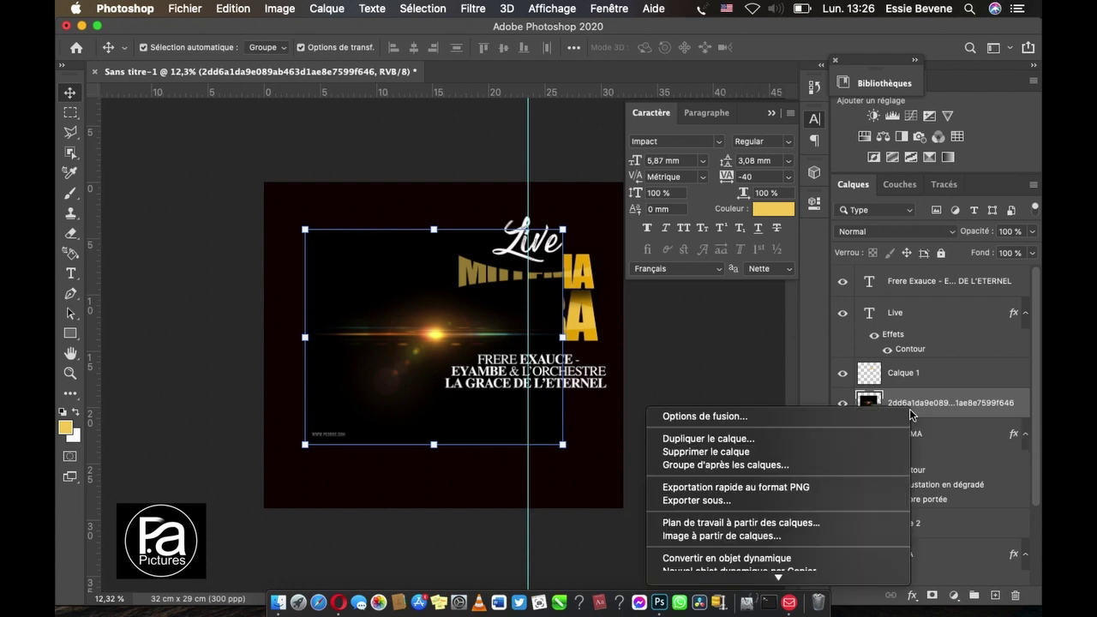
pyautogui.scroll(-5, 818, 471)
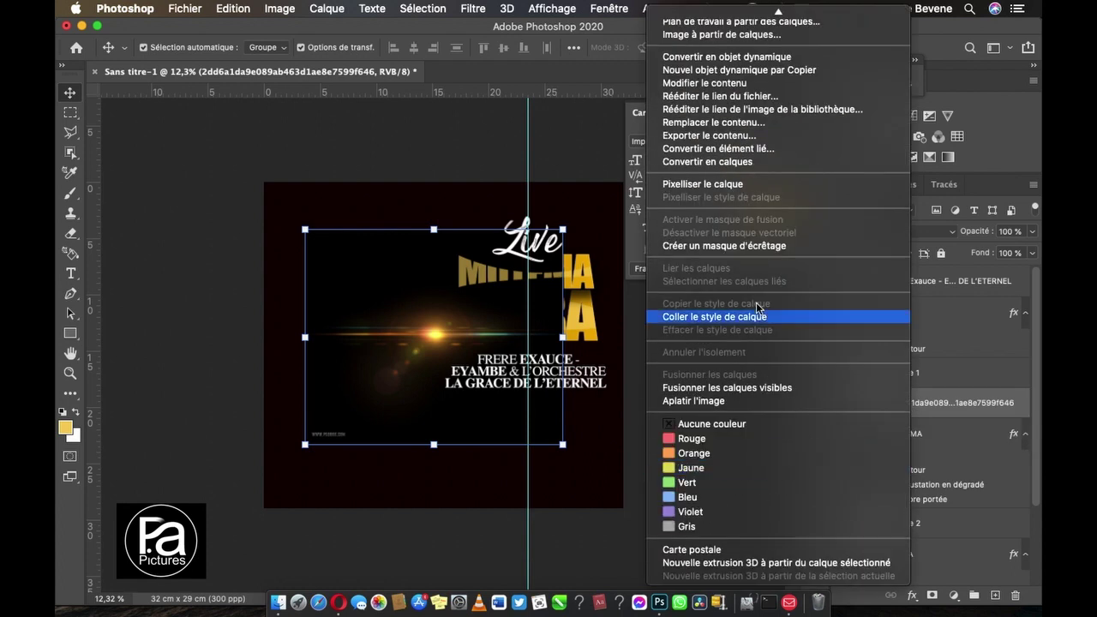
pyautogui.click(748, 185)
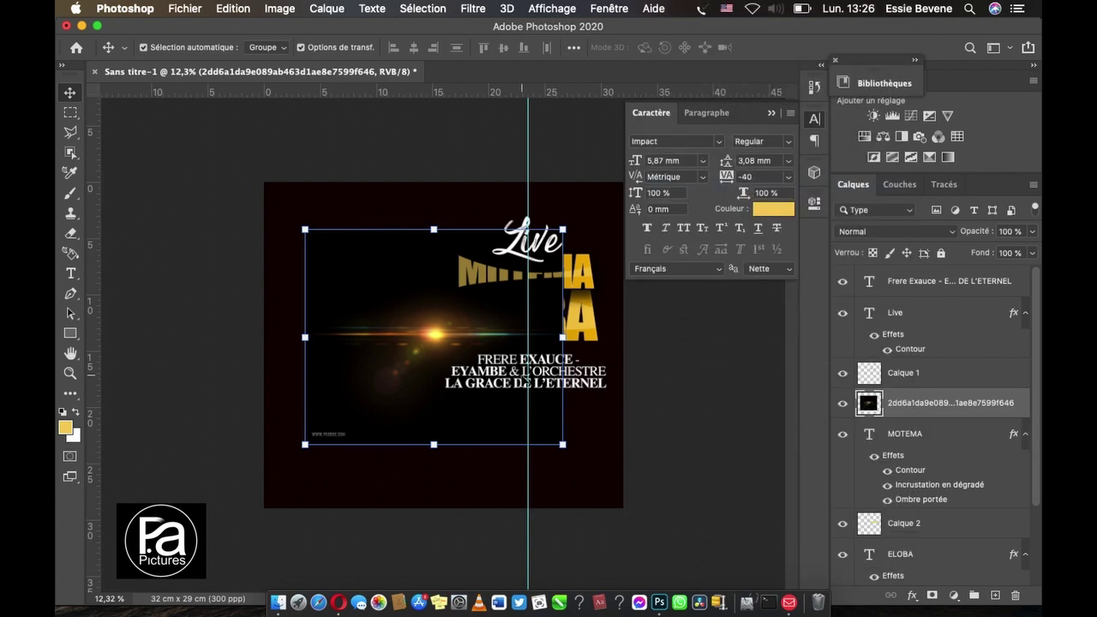
pyautogui.scroll(2, 150, 373)
pyautogui.scroll(1, 150, 372)
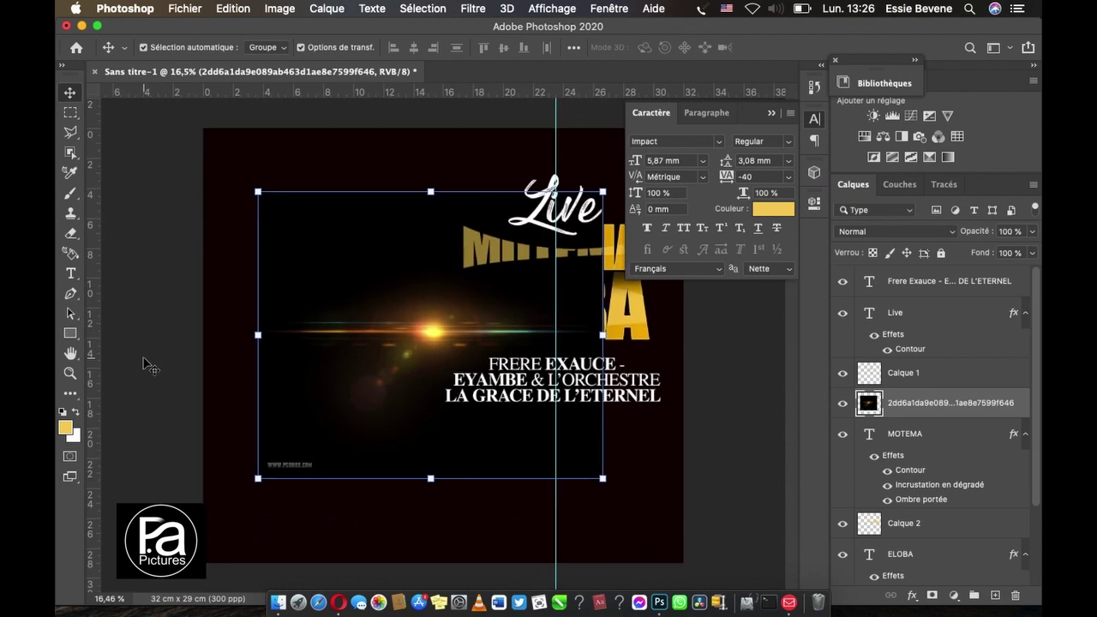
# Step: Set up the Eraser with a large soft brush of about 1610 px
pyautogui.click(71, 233)
pyautogui.scroll(-1, 342, 452)
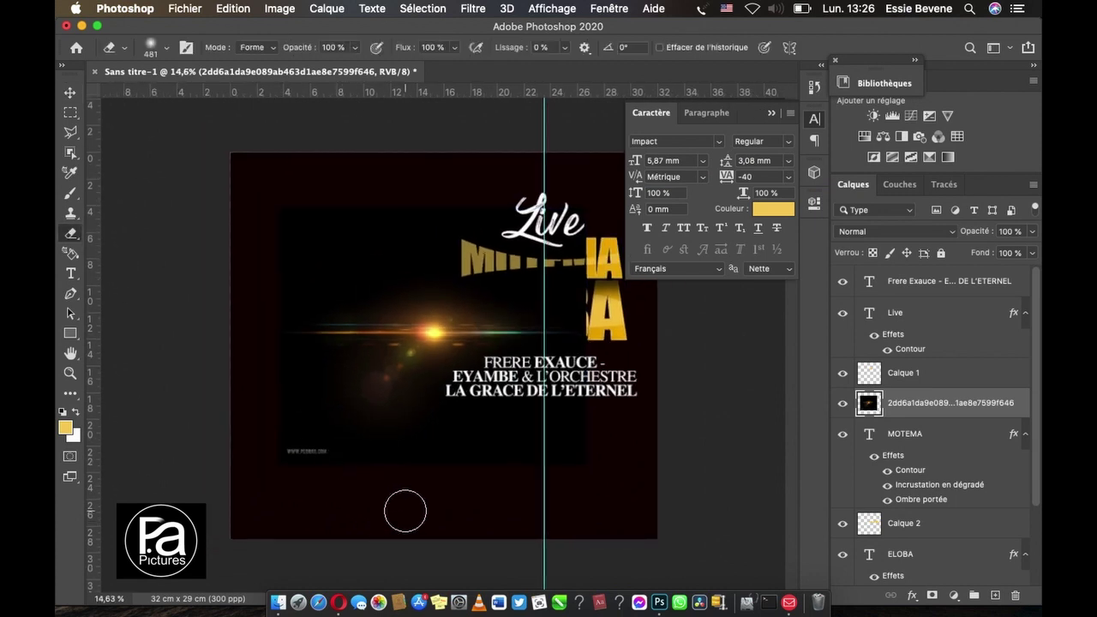
pyautogui.rightClick(487, 473)
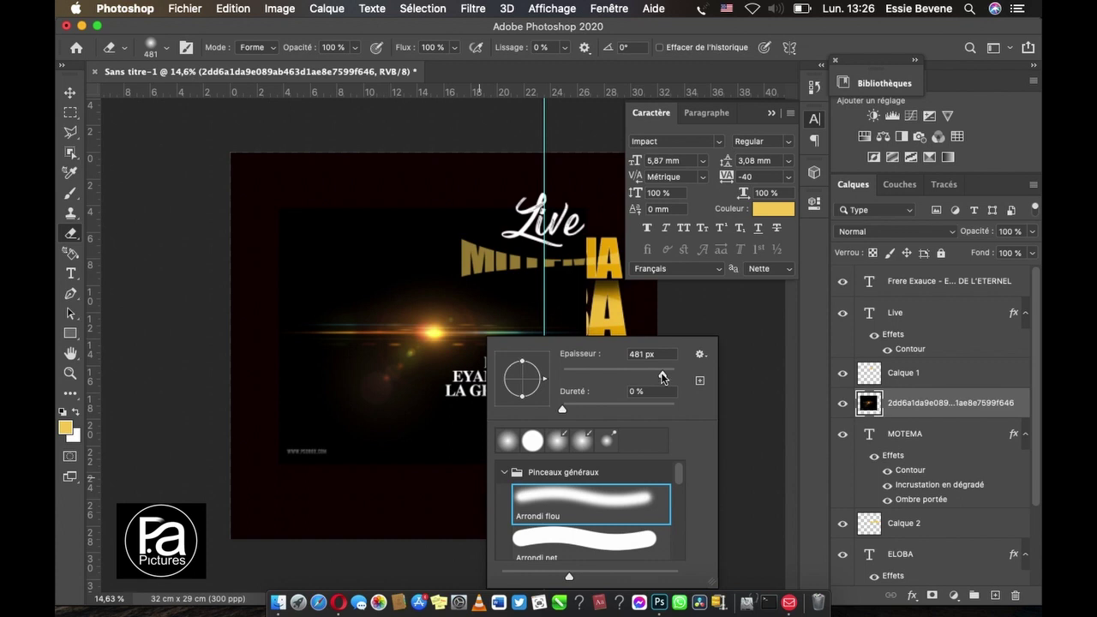
pyautogui.moveTo(665, 373); pyautogui.dragTo(669, 375)
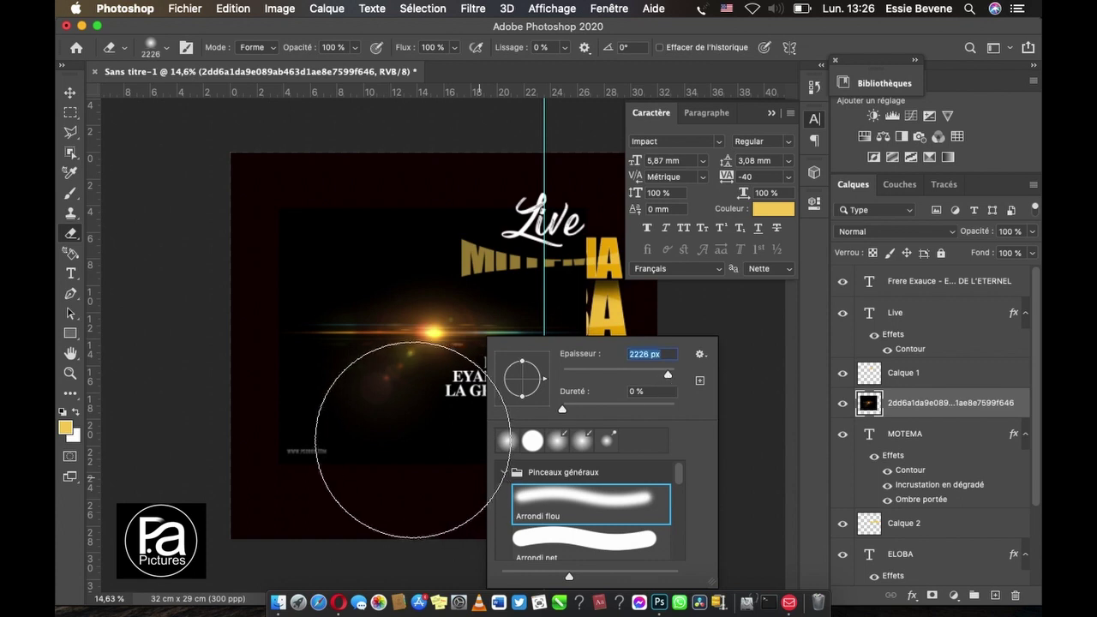
pyautogui.moveTo(669, 385); pyautogui.dragTo(668, 380)
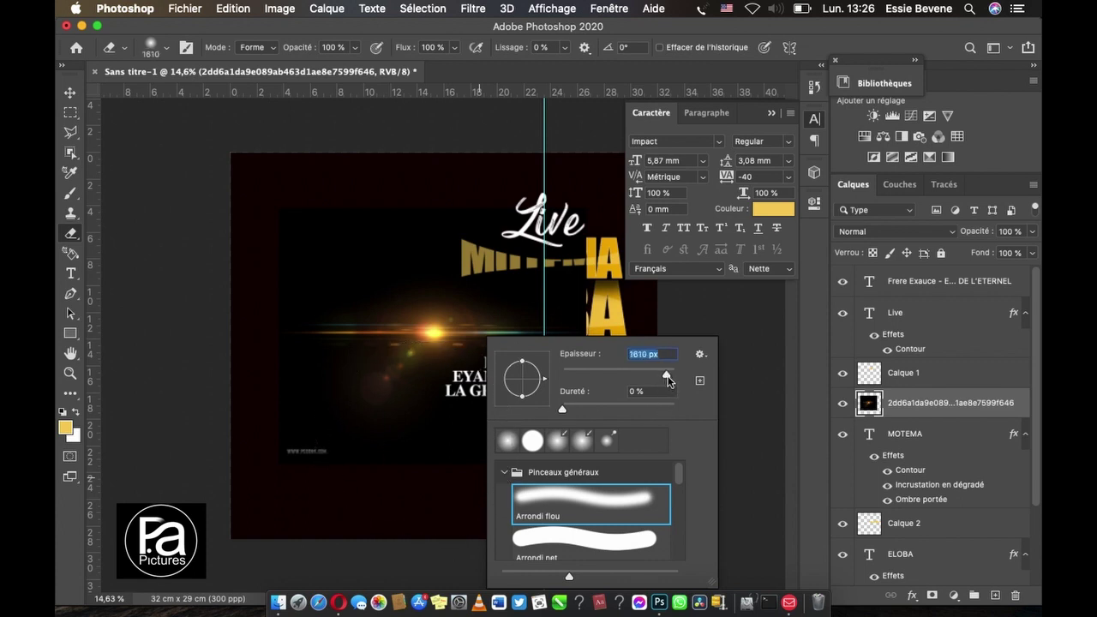
pyautogui.click(168, 49)
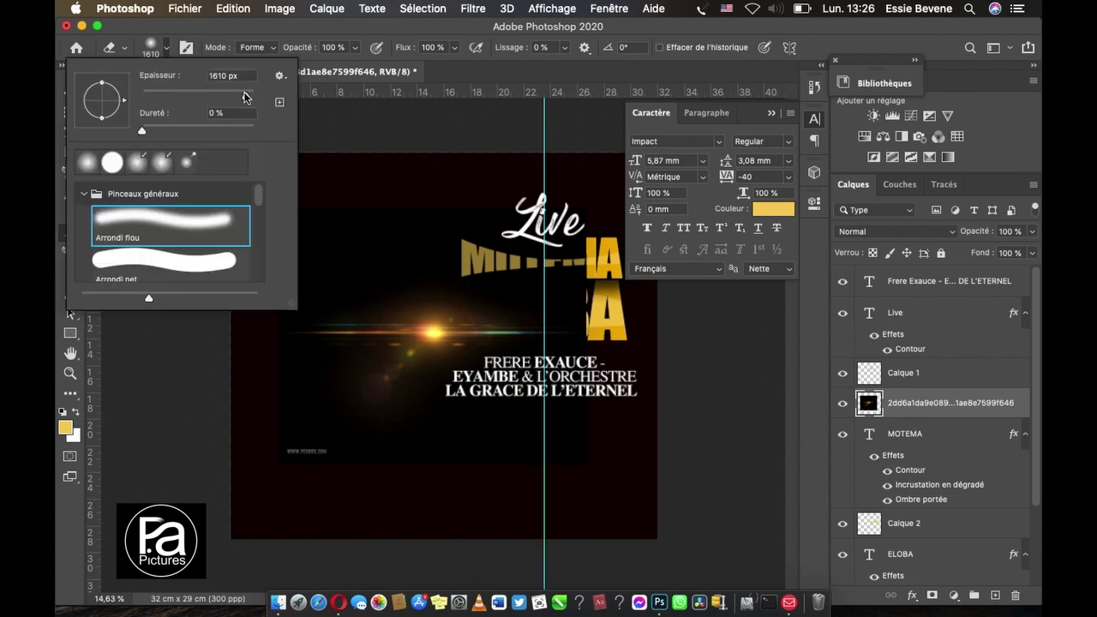
pyautogui.moveTo(244, 96); pyautogui.dragTo(240, 95)
pyautogui.click(553, 521)
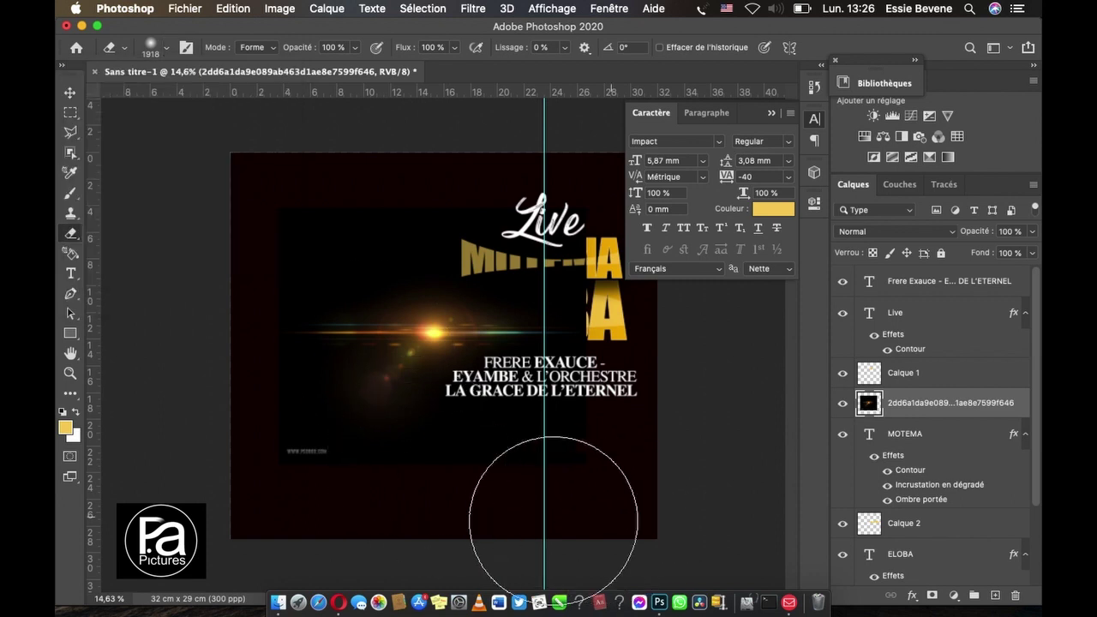
# Step: Erase the flare photo's bottom and top edges and the part covering ELOBA
pyautogui.moveTo(552, 520); pyautogui.dragTo(287, 510)
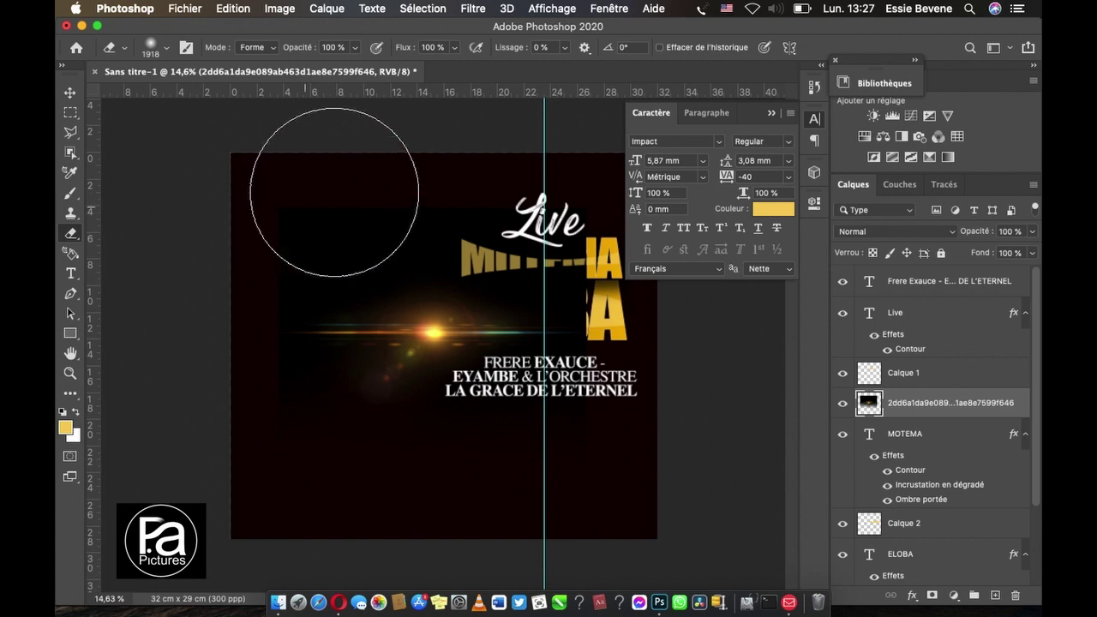
pyautogui.moveTo(334, 192); pyautogui.dragTo(625, 110)
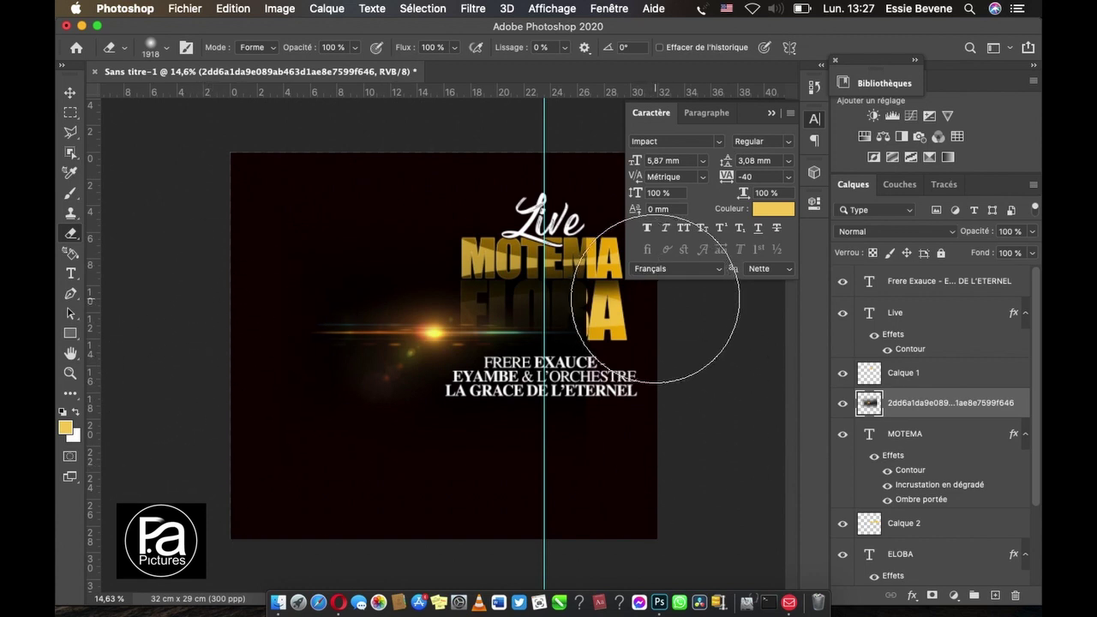
pyautogui.moveTo(648, 330)
pyautogui.mouseDown()
pyautogui.moveTo(666, 331)
pyautogui.moveTo(666, 401)
pyautogui.moveTo(551, 519)
pyautogui.moveTo(419, 495)
pyautogui.moveTo(531, 551)
pyautogui.moveTo(410, 500)
pyautogui.mouseUp()
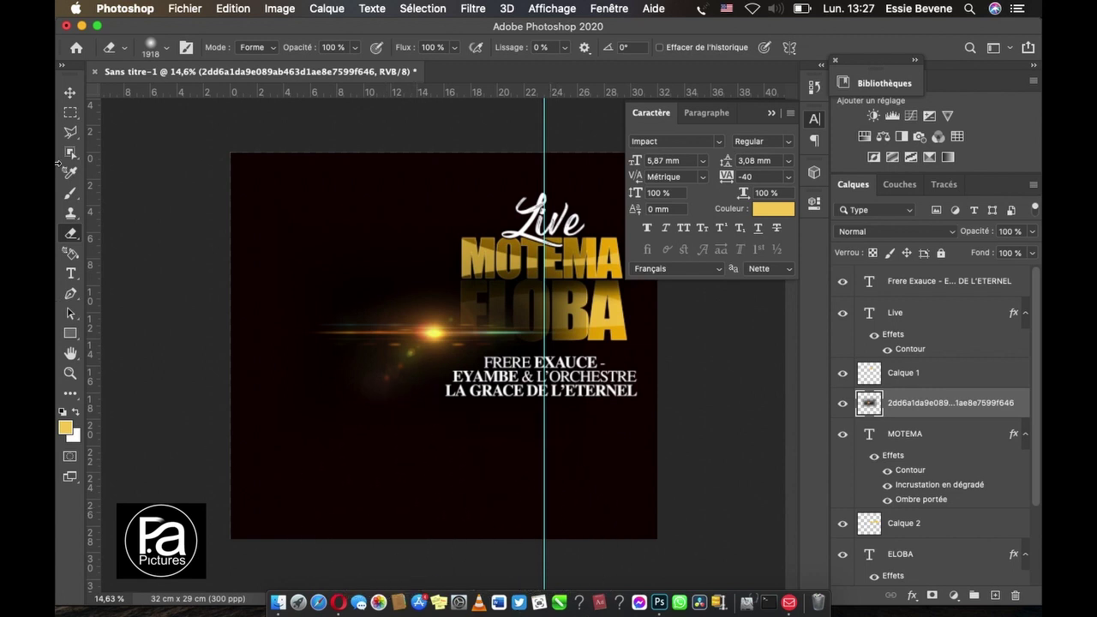
pyautogui.click(70, 93)
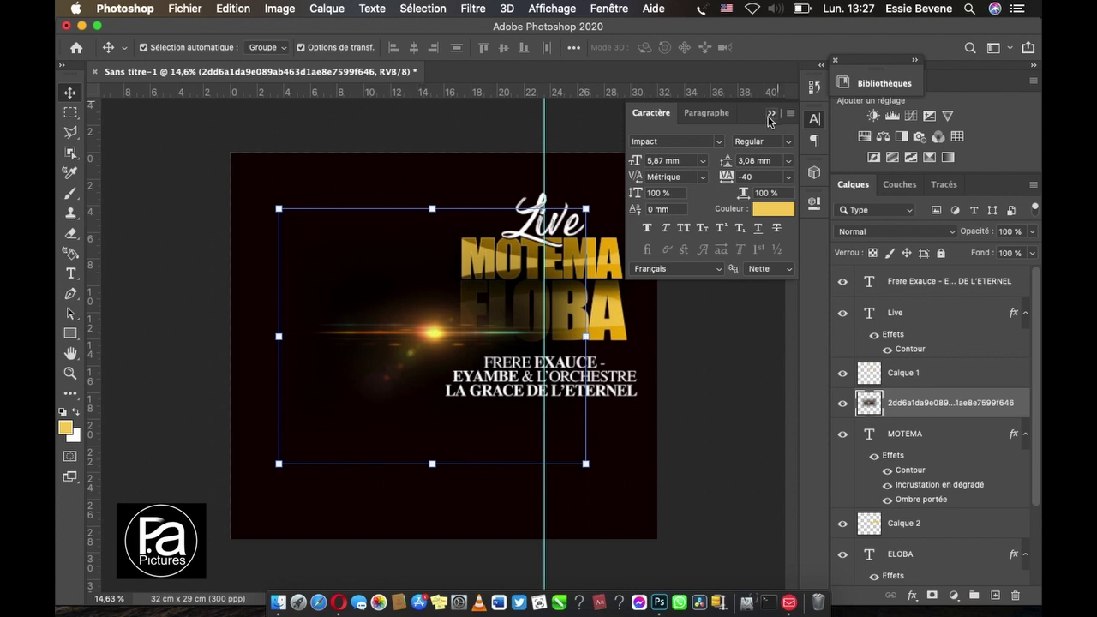
# Step: Collapse the Caractère panel and set the lens-flare layer's blend mode to Superposition
pyautogui.click(773, 114)
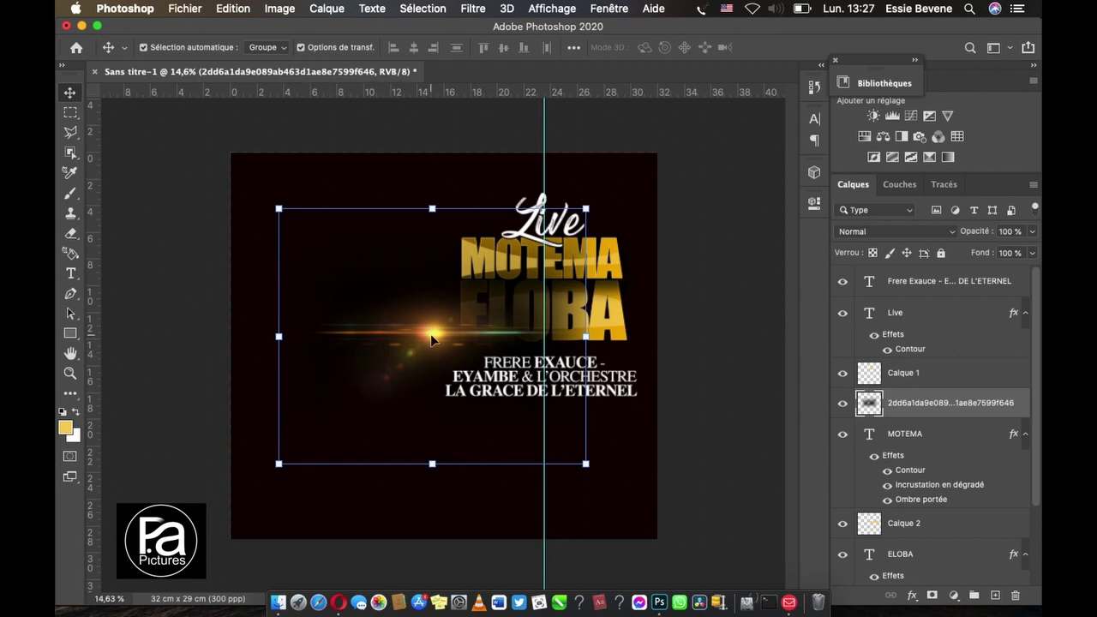
pyautogui.moveTo(431, 339)
pyautogui.mouseDown()
pyautogui.moveTo(506, 245)
pyautogui.moveTo(446, 332)
pyautogui.mouseUp()
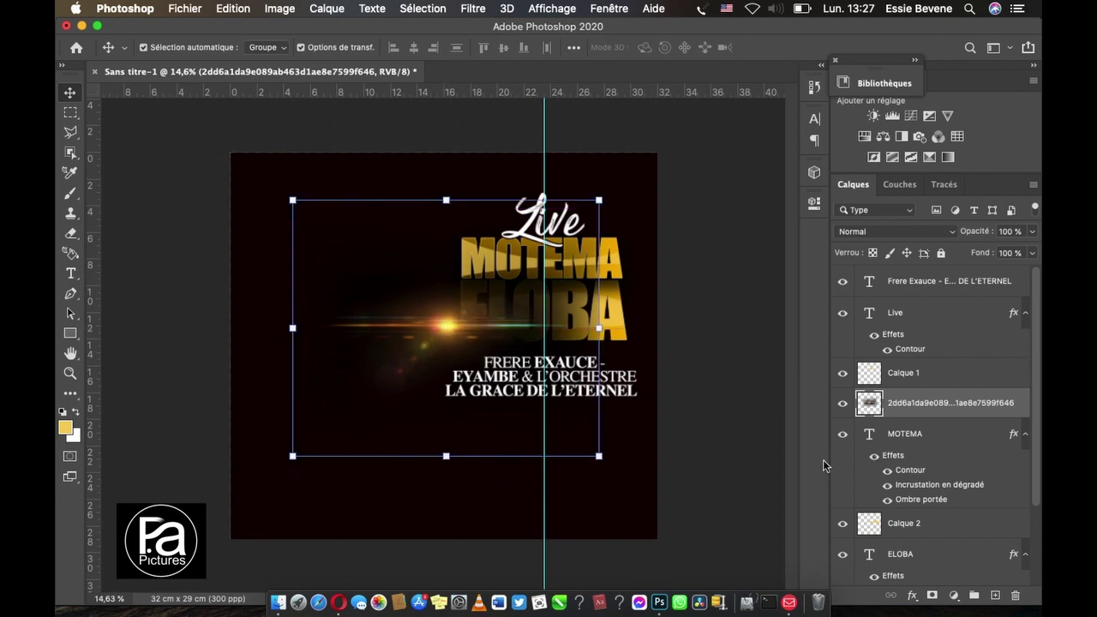
pyautogui.rightClick(920, 418)
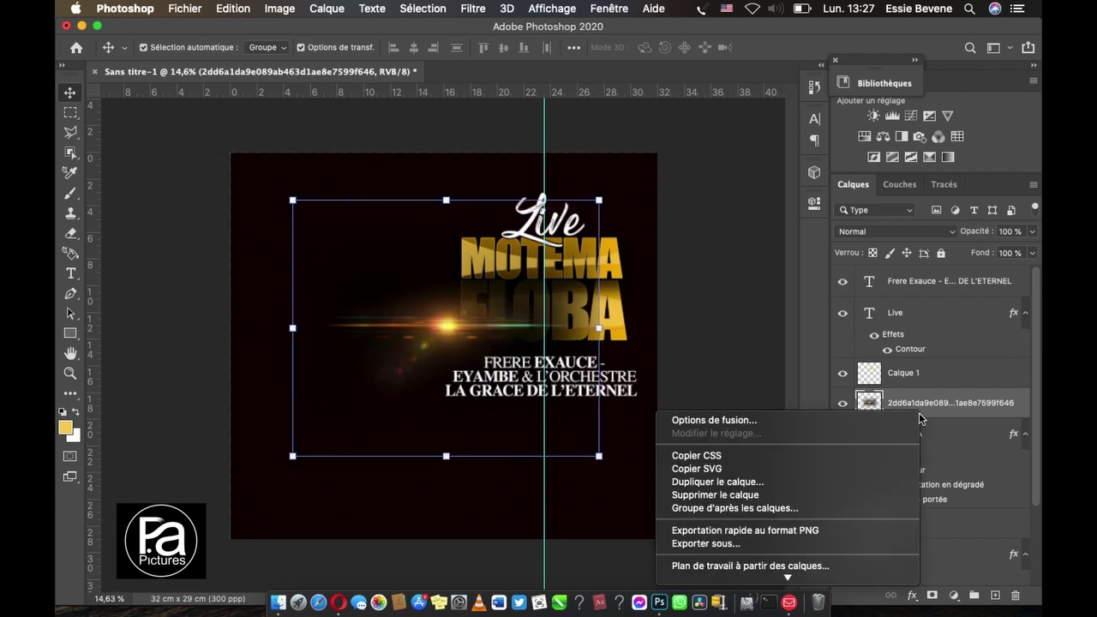
pyautogui.press('Escape')
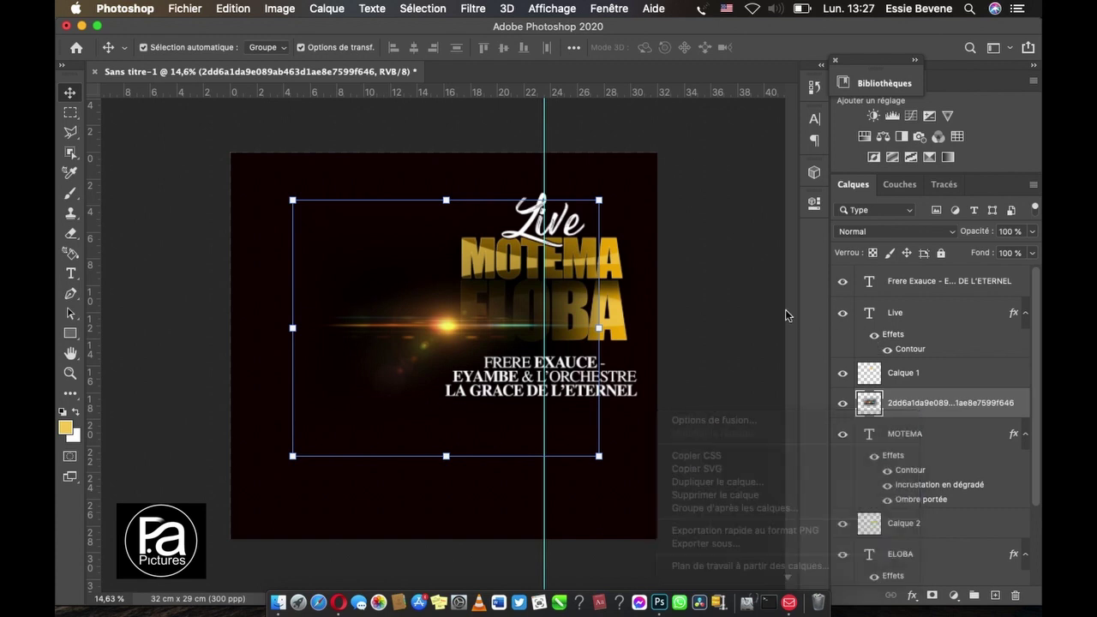
pyautogui.click(946, 233)
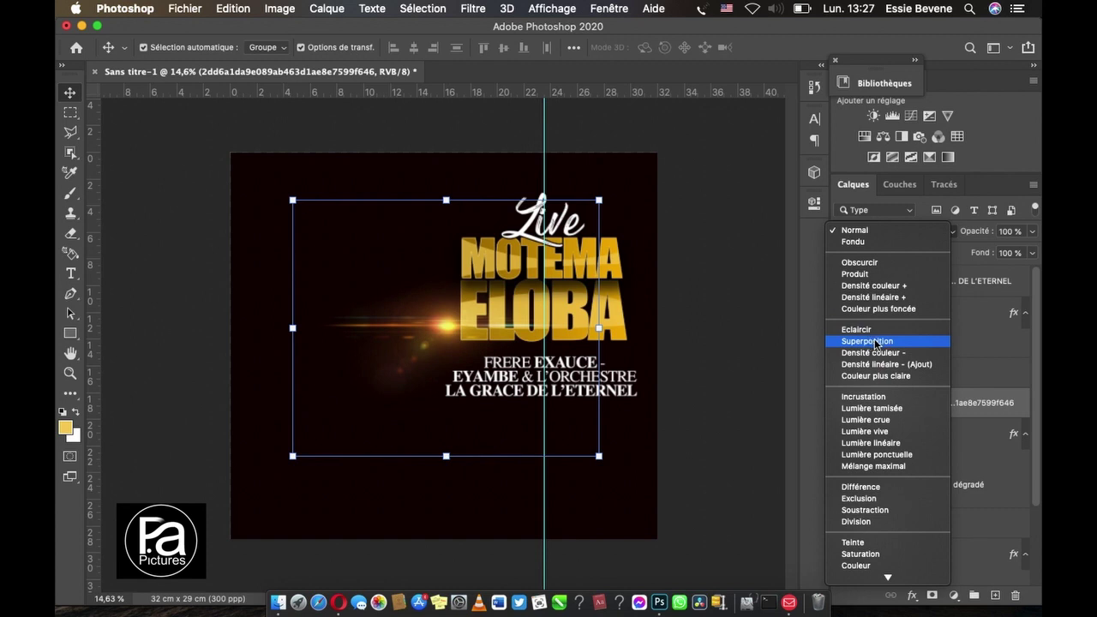
pyautogui.click(875, 343)
# Step: Position the glow behind Live and MOTEMA and move the flare layer to the stack's top
pyautogui.moveTo(462, 324); pyautogui.dragTo(510, 245)
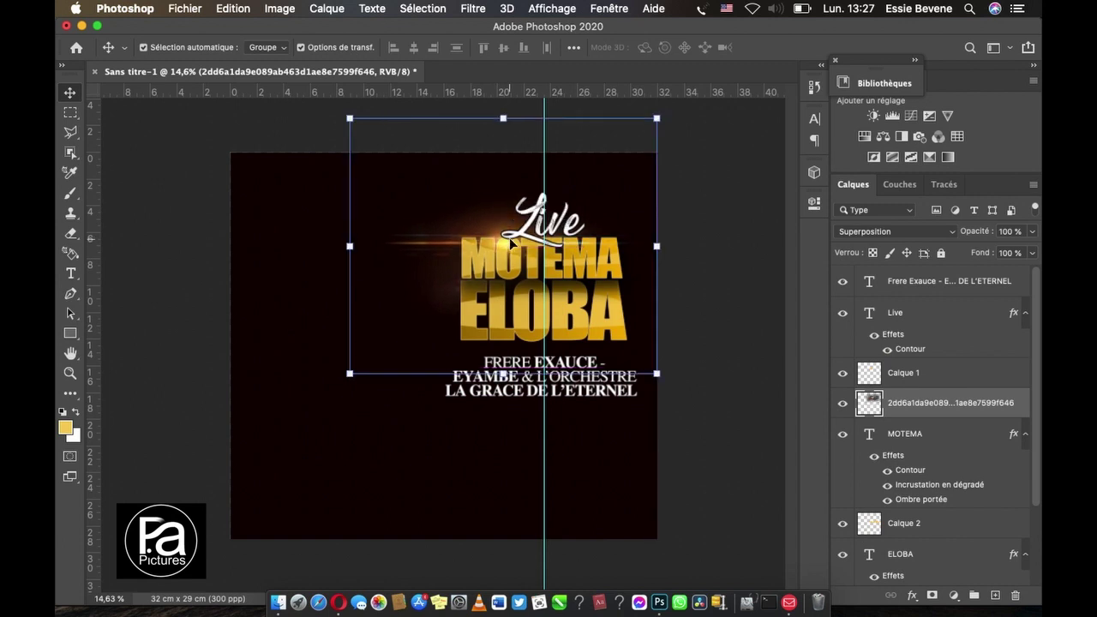
pyautogui.moveTo(510, 243); pyautogui.dragTo(510, 242)
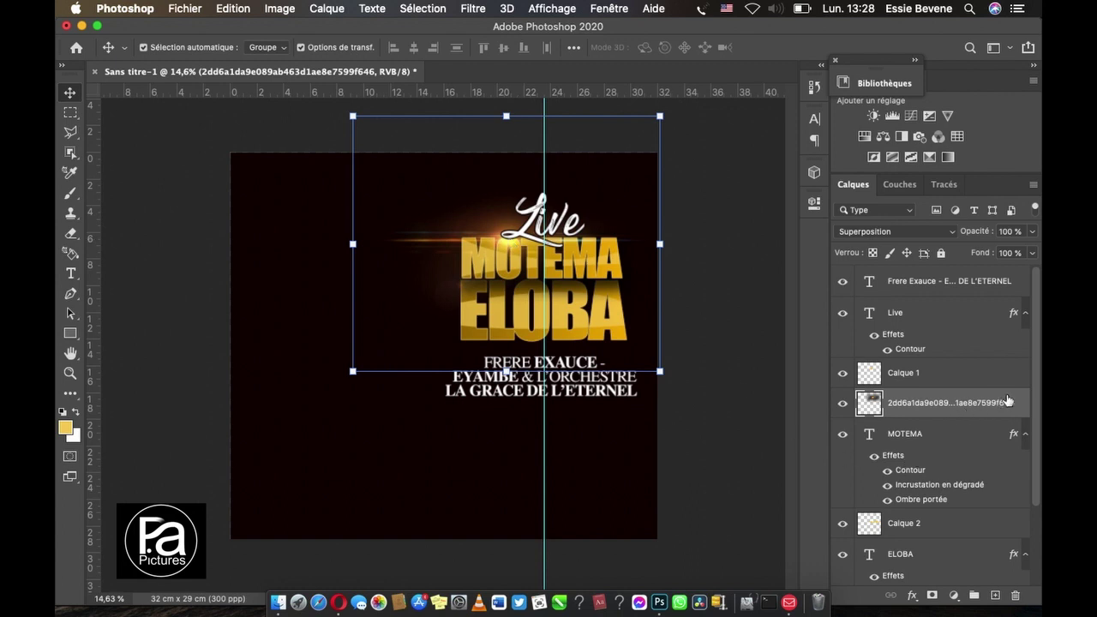
pyautogui.moveTo(1007, 401)
pyautogui.mouseDown()
pyautogui.moveTo(978, 259)
pyautogui.moveTo(951, 283)
pyautogui.mouseUp()
pyautogui.click(745, 312)
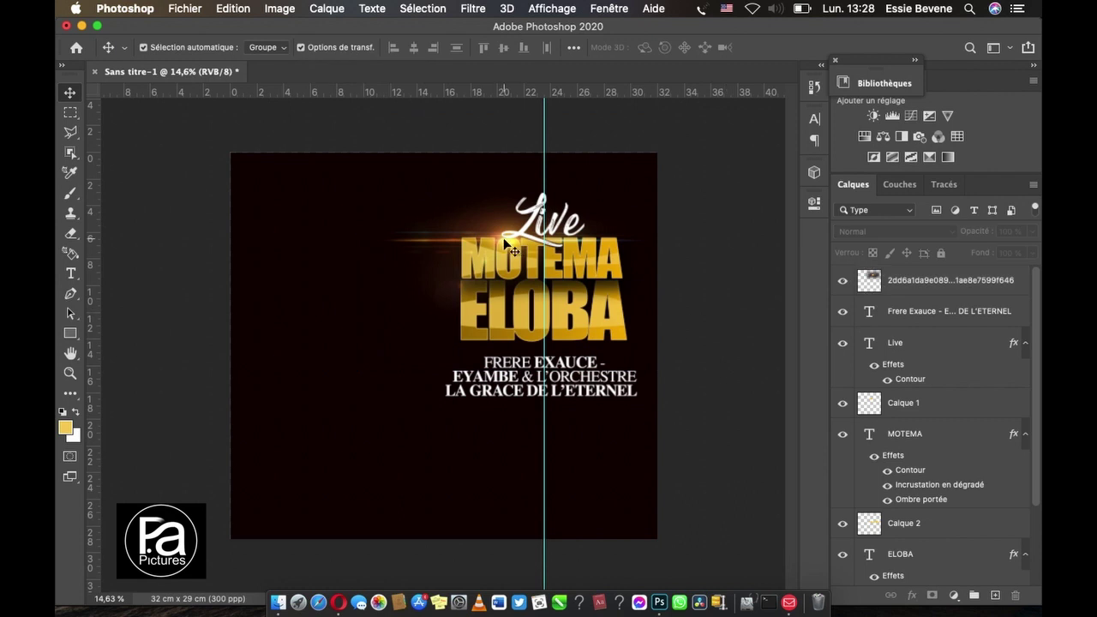
pyautogui.scroll(3, 513, 248)
pyautogui.scroll(2, 496, 387)
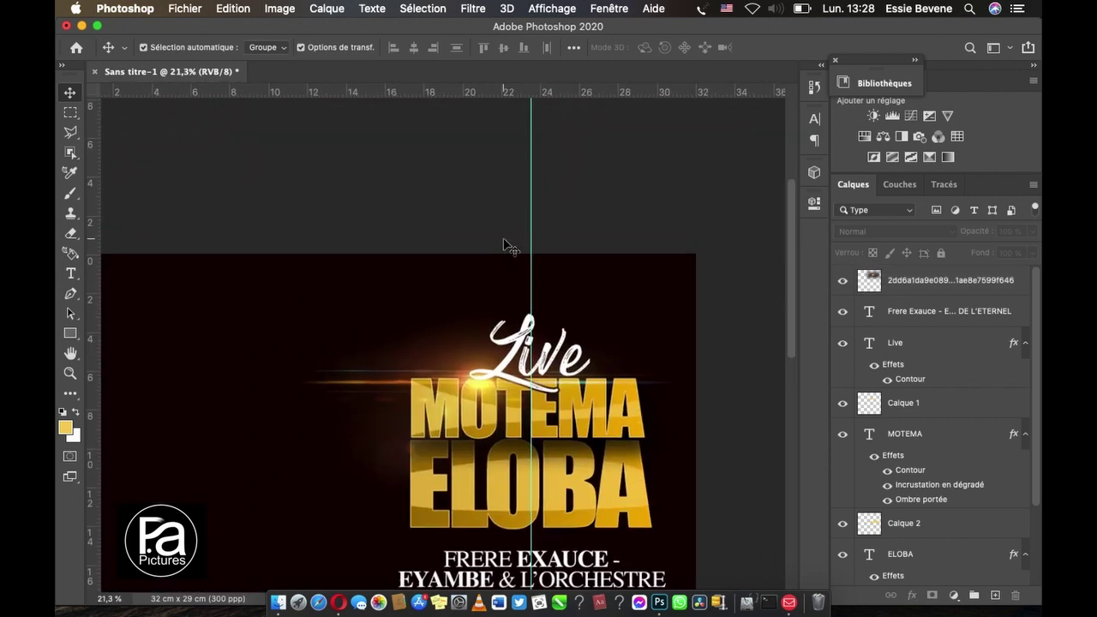
pyautogui.scroll(1, 495, 390)
pyautogui.click(490, 390)
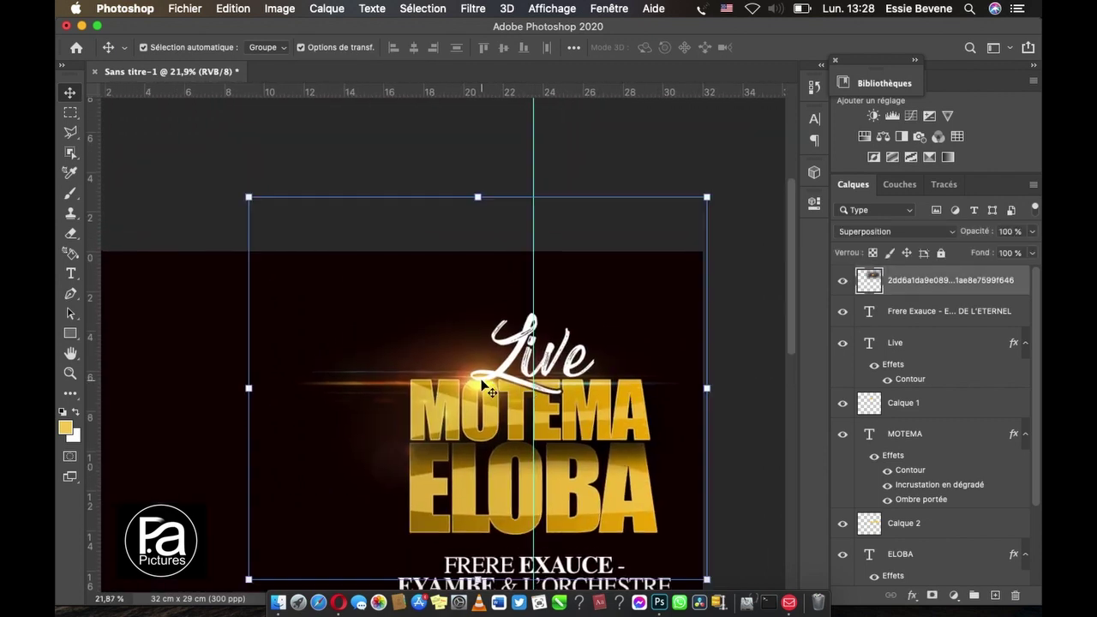
pyautogui.click(71, 233)
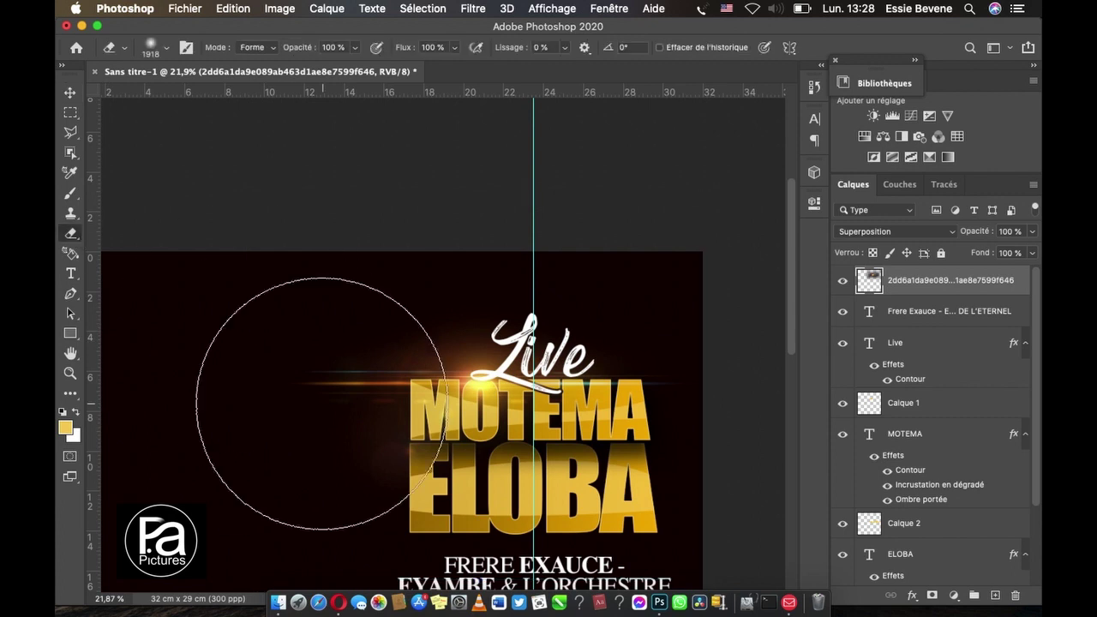
# Step: Set the eraser to 426 px and erase the faint glow left of MOTEMA
pyautogui.click(167, 48)
pyautogui.click(234, 95)
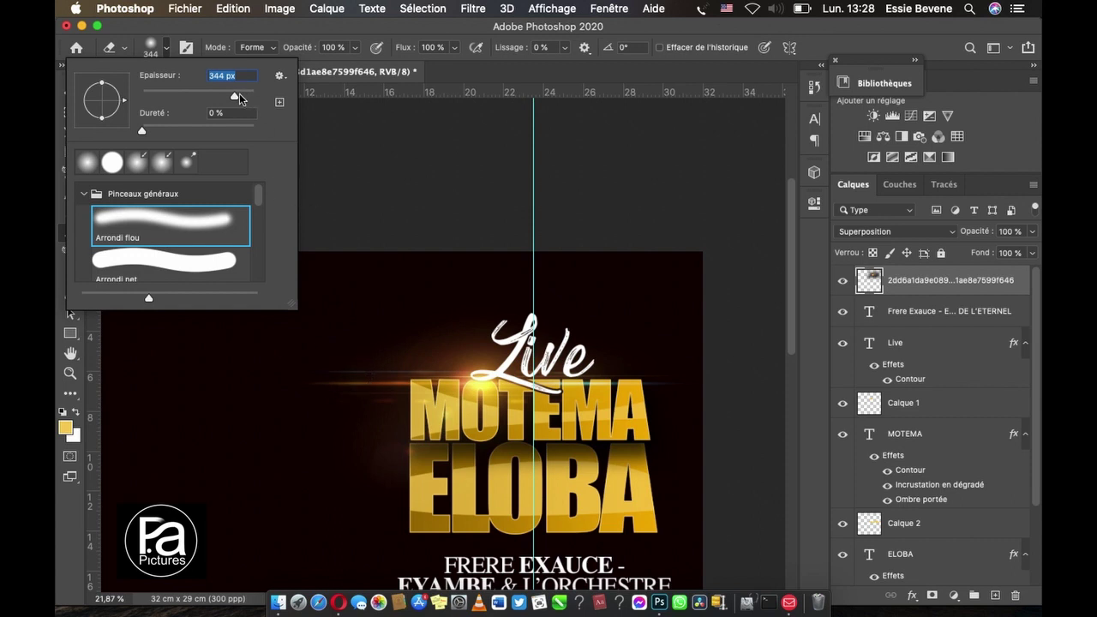
pyautogui.moveTo(240, 98); pyautogui.dragTo(248, 99)
pyautogui.click(338, 377)
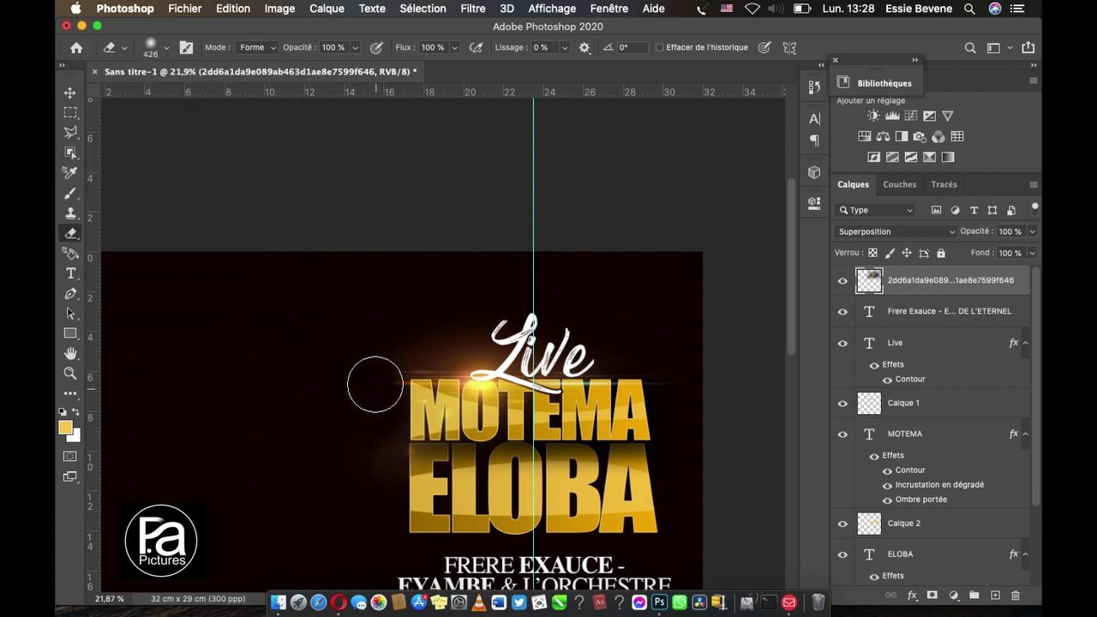
pyautogui.moveTo(368, 403); pyautogui.dragTo(381, 502)
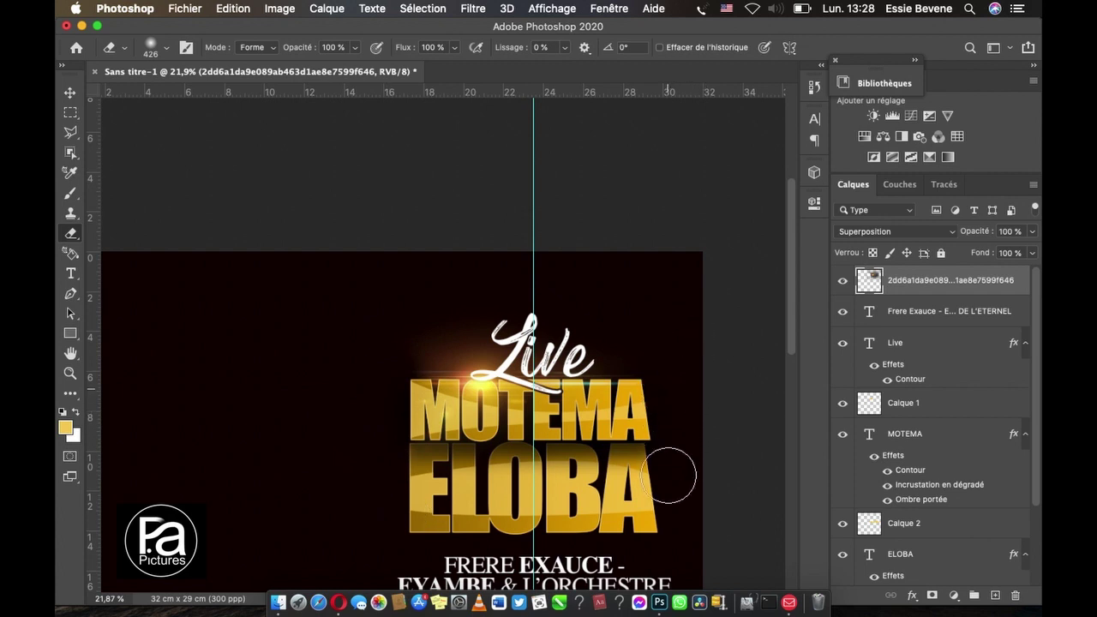
# Step: Switch back to the Move tool and clear the layer selection
pyautogui.click(71, 92)
pyautogui.click(168, 200)
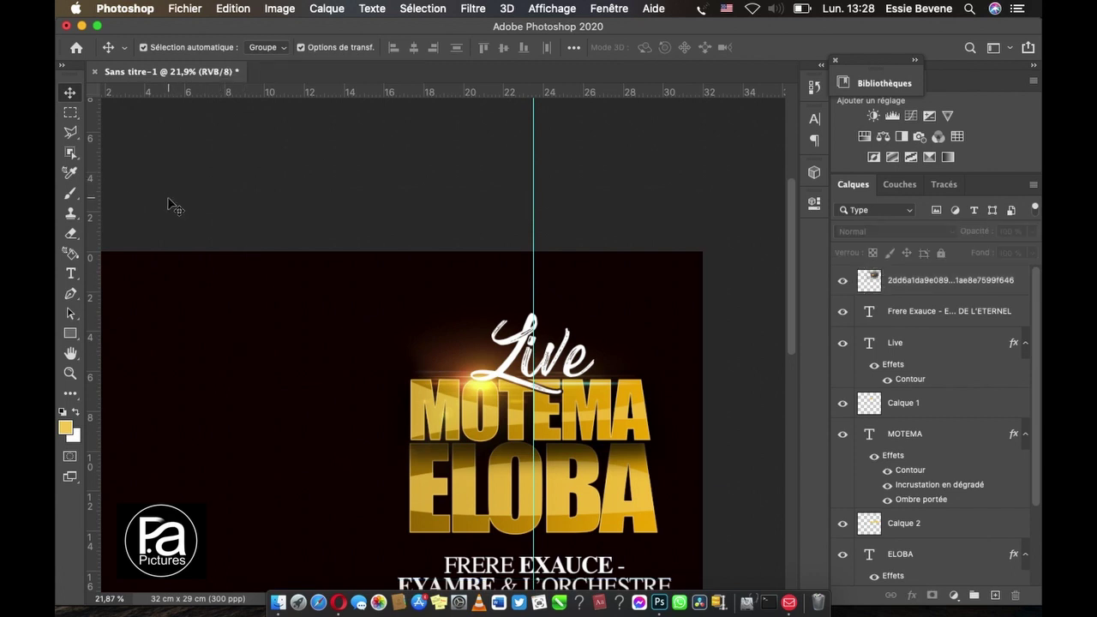
pyautogui.scroll(-3, 168, 206)
pyautogui.scroll(2, 169, 205)
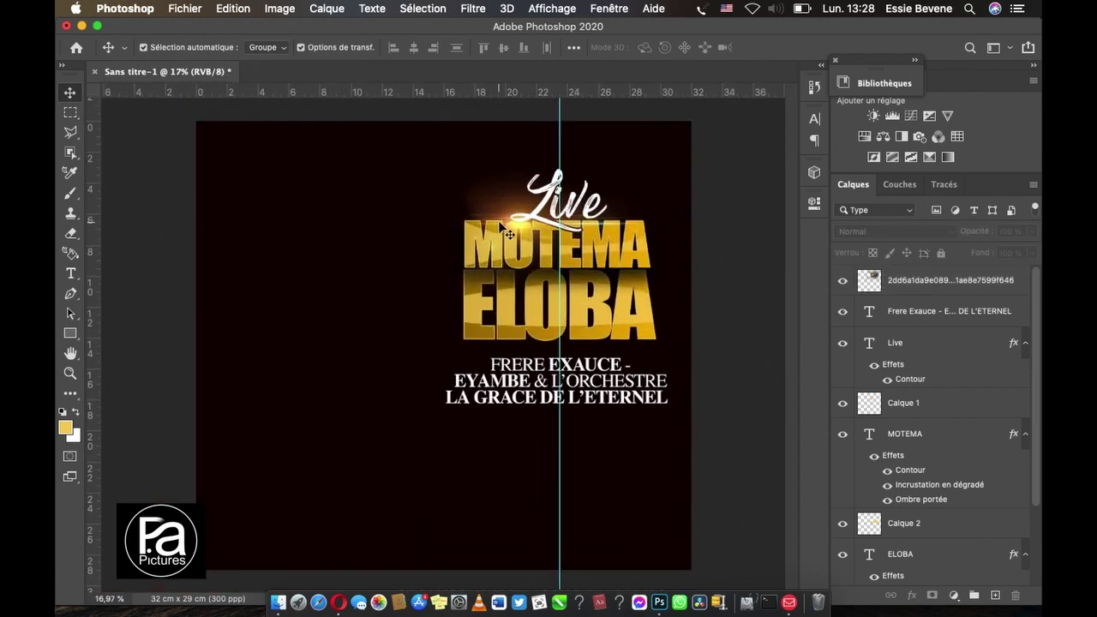
pyautogui.scroll(2, 500, 224)
pyautogui.scroll(1, 559, 224)
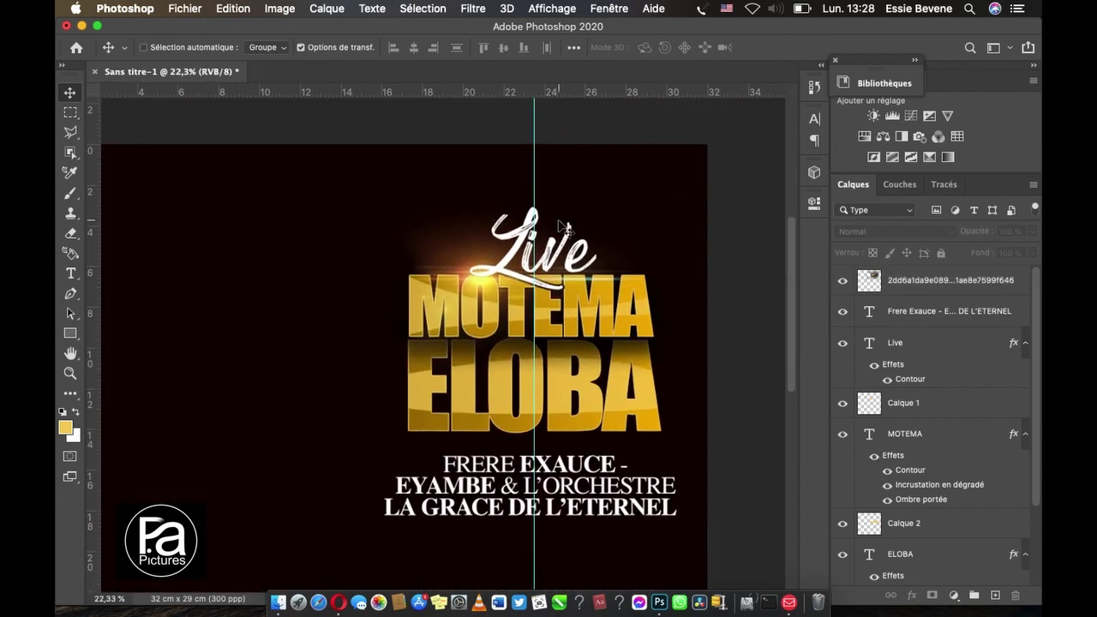
# Step: Duplicate the light glow layer and move the copy down to ELOBA's bottom edge
pyautogui.click(478, 280)
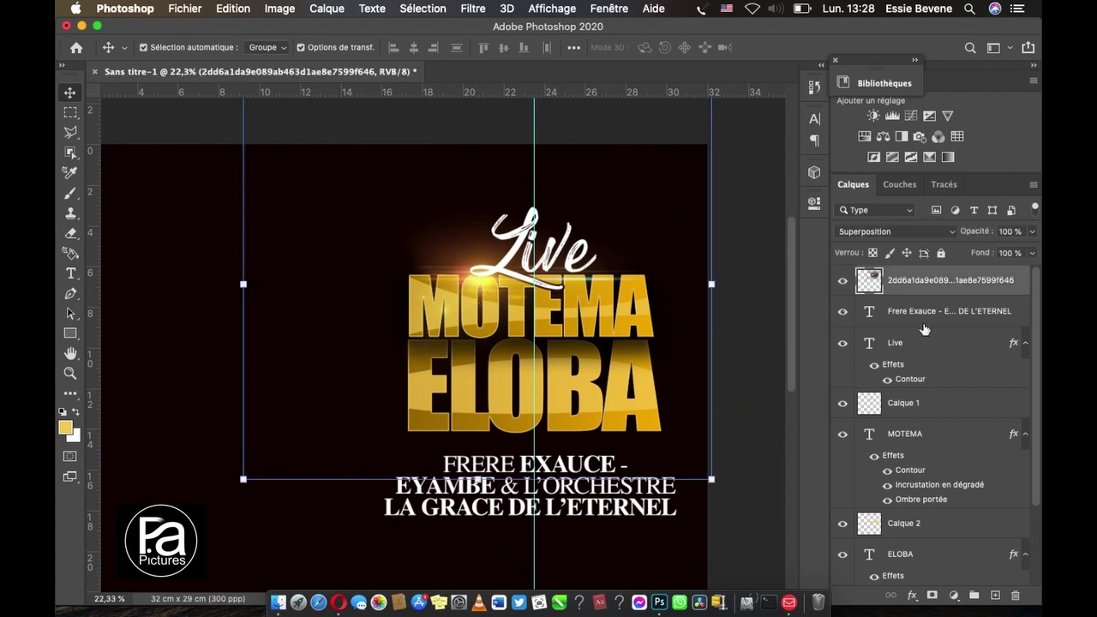
pyautogui.hotkey('ctrl', 'j')
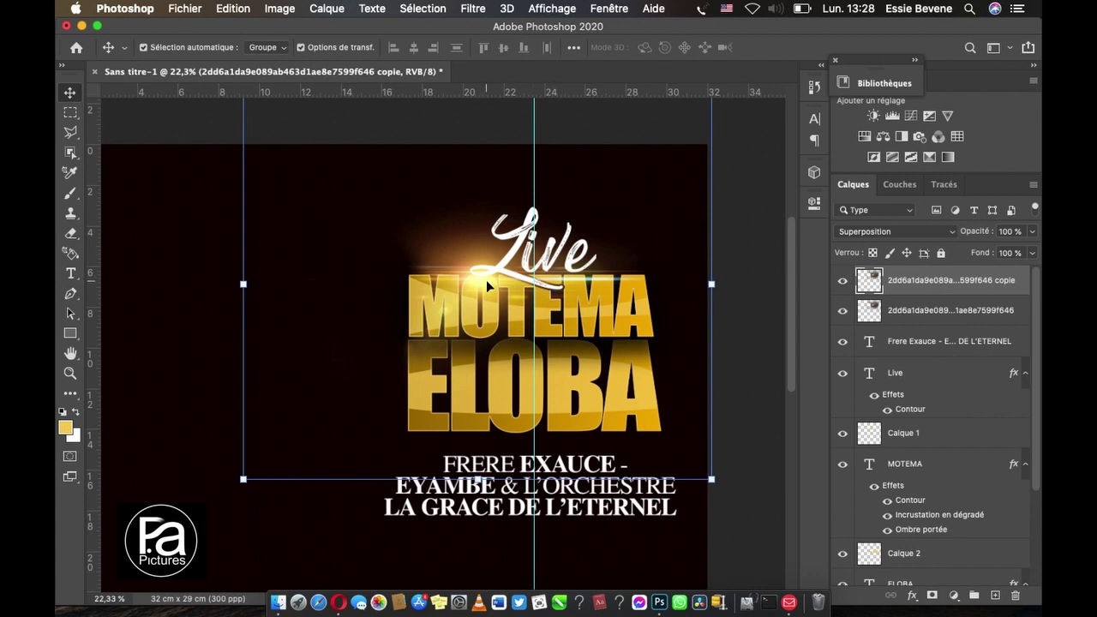
pyautogui.moveTo(486, 280); pyautogui.dragTo(572, 429)
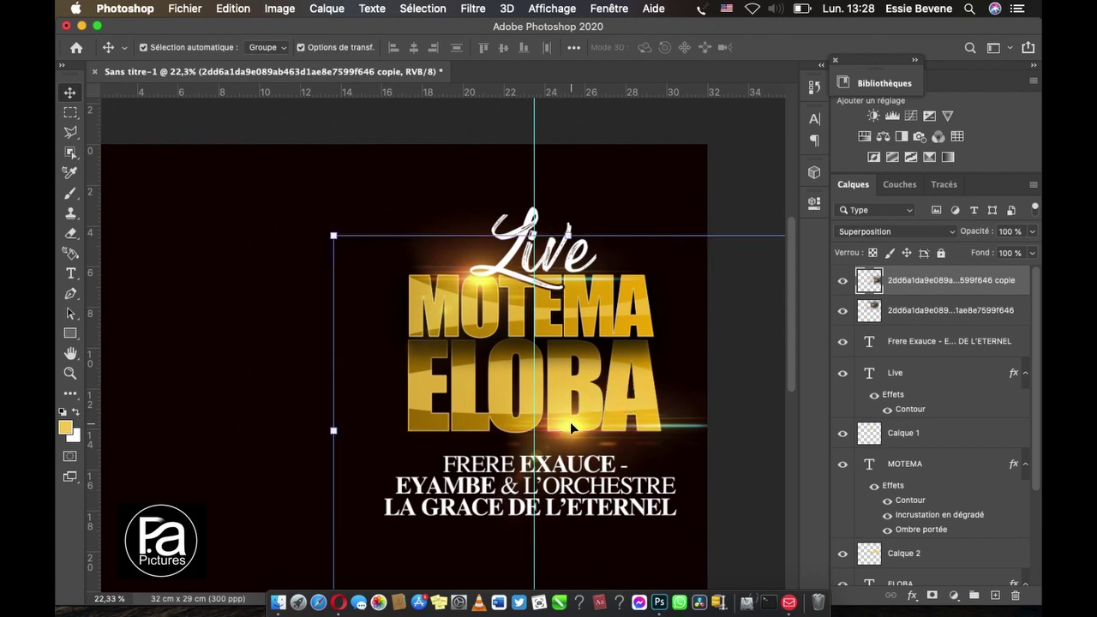
# Step: Squash the glow copy to about 71% height and nudge it slightly lower
pyautogui.scroll(-2, 568, 478)
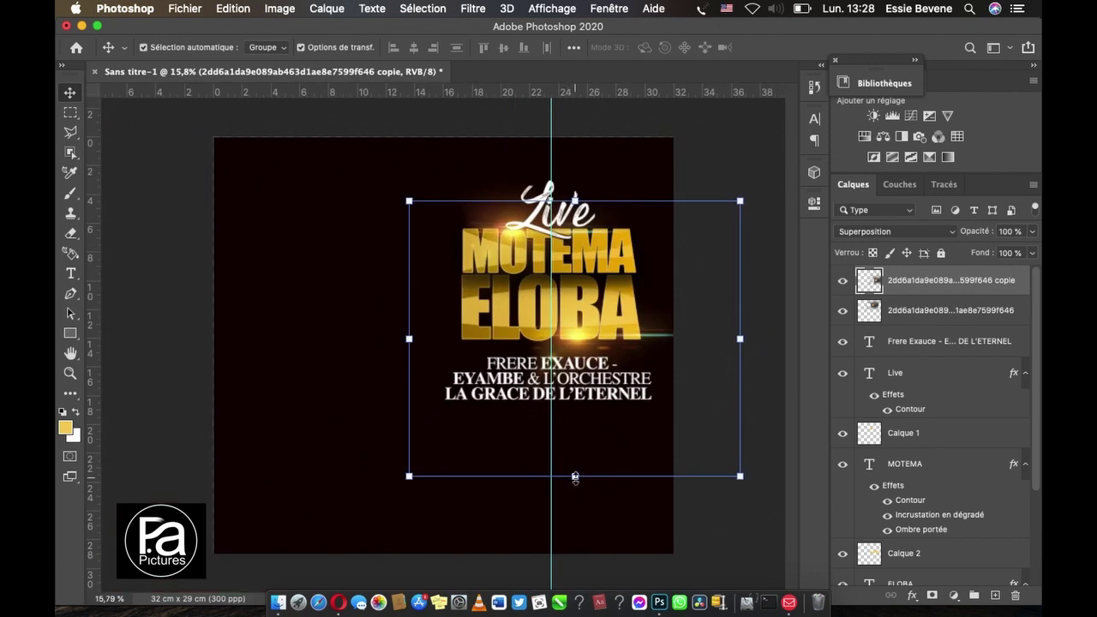
pyautogui.moveTo(575, 476); pyautogui.dragTo(577, 448)
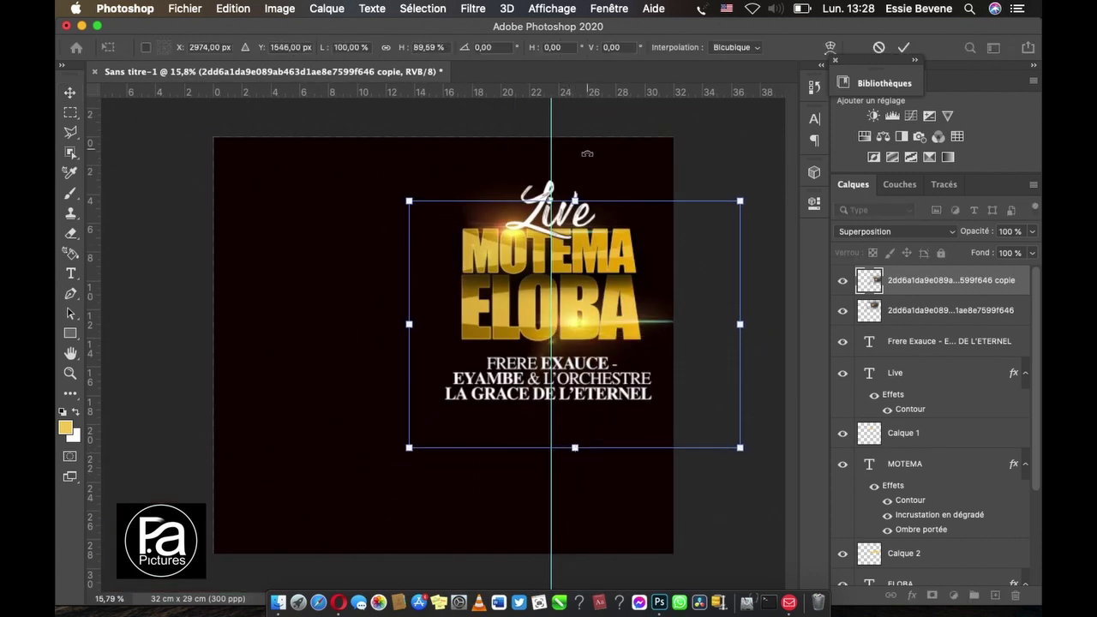
pyautogui.moveTo(574, 198); pyautogui.dragTo(574, 228)
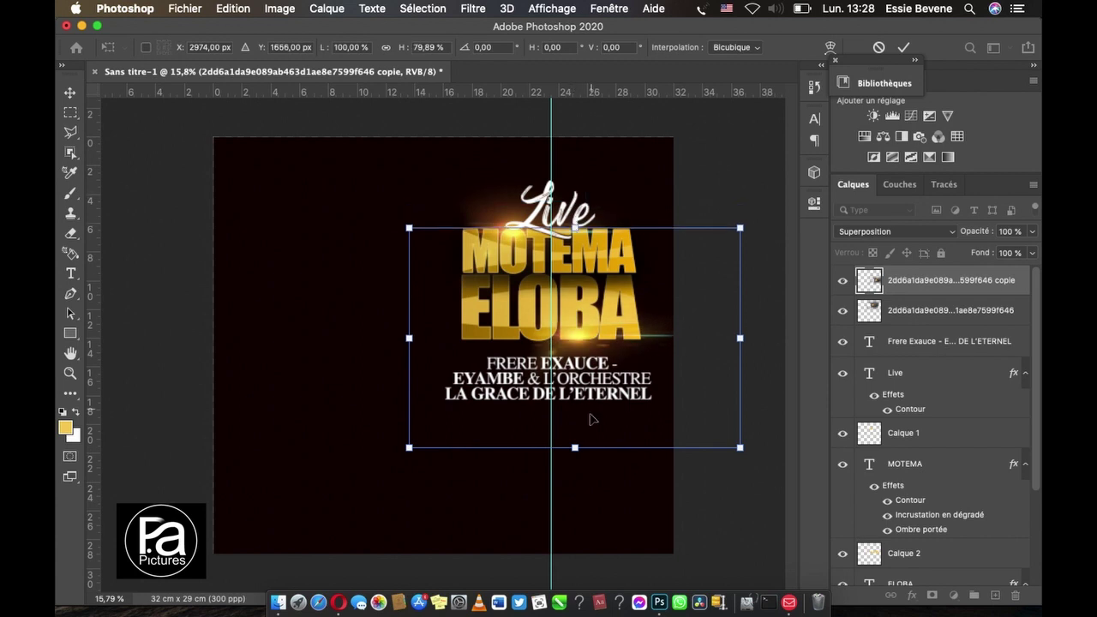
pyautogui.moveTo(575, 456); pyautogui.dragTo(575, 454)
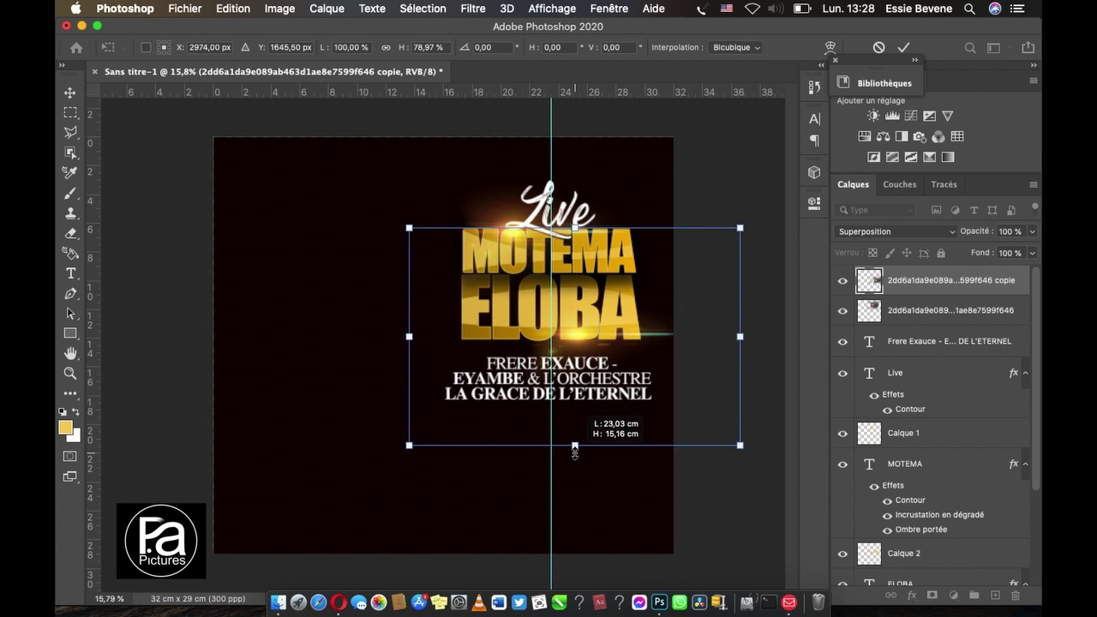
pyautogui.moveTo(575, 453); pyautogui.dragTo(575, 423)
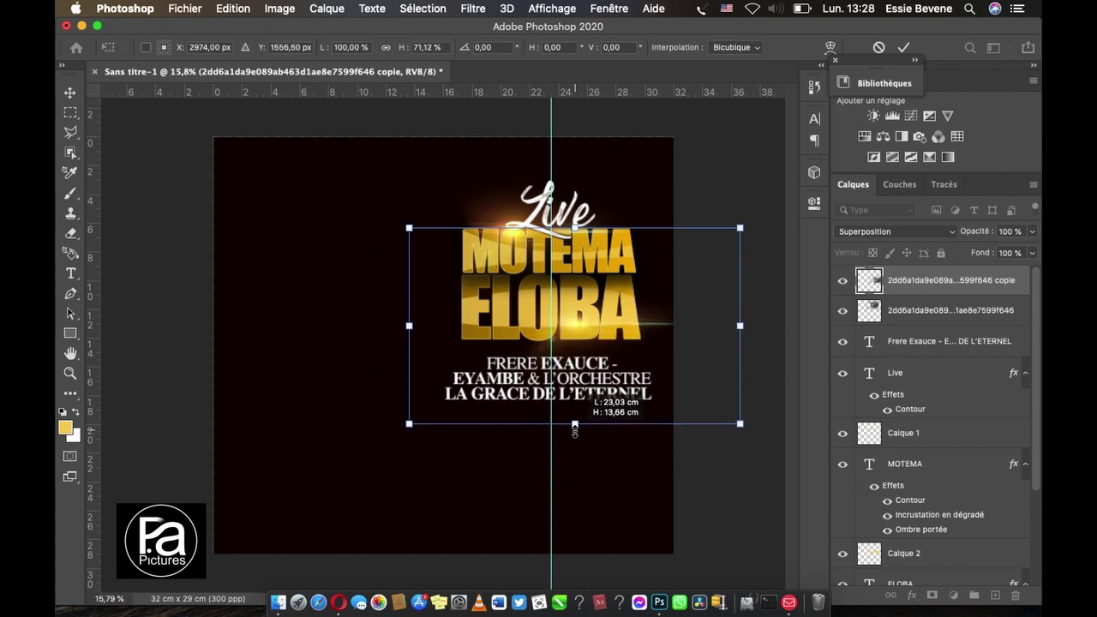
pyautogui.moveTo(582, 326); pyautogui.dragTo(581, 335)
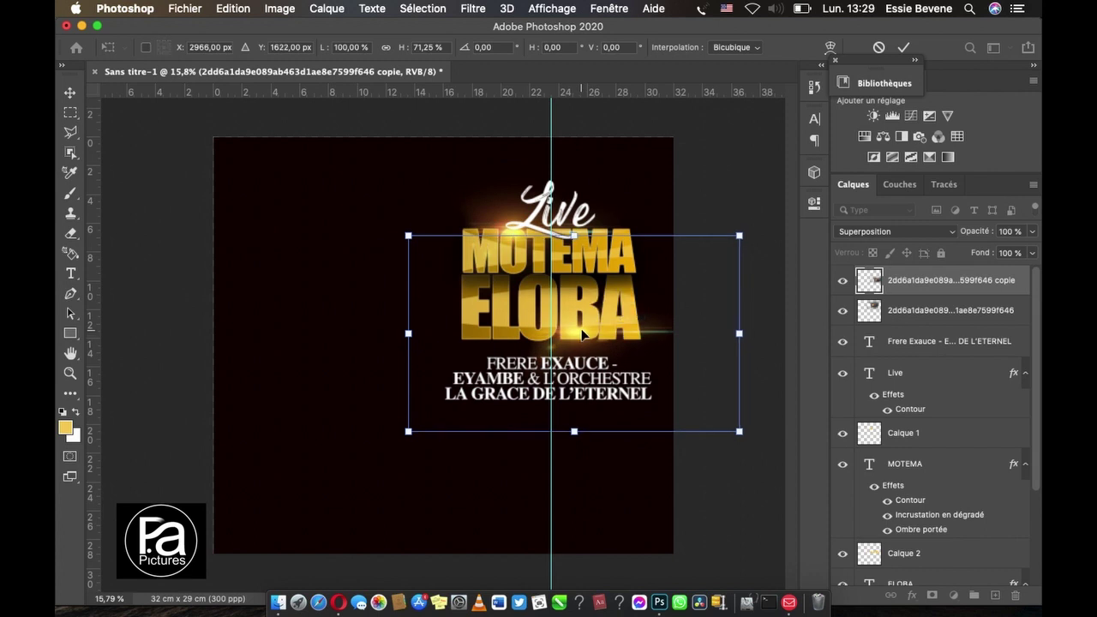
pyautogui.press('Return')
pyautogui.hotkey('shift', 'Down')
pyautogui.hotkey('shift', 'Down')
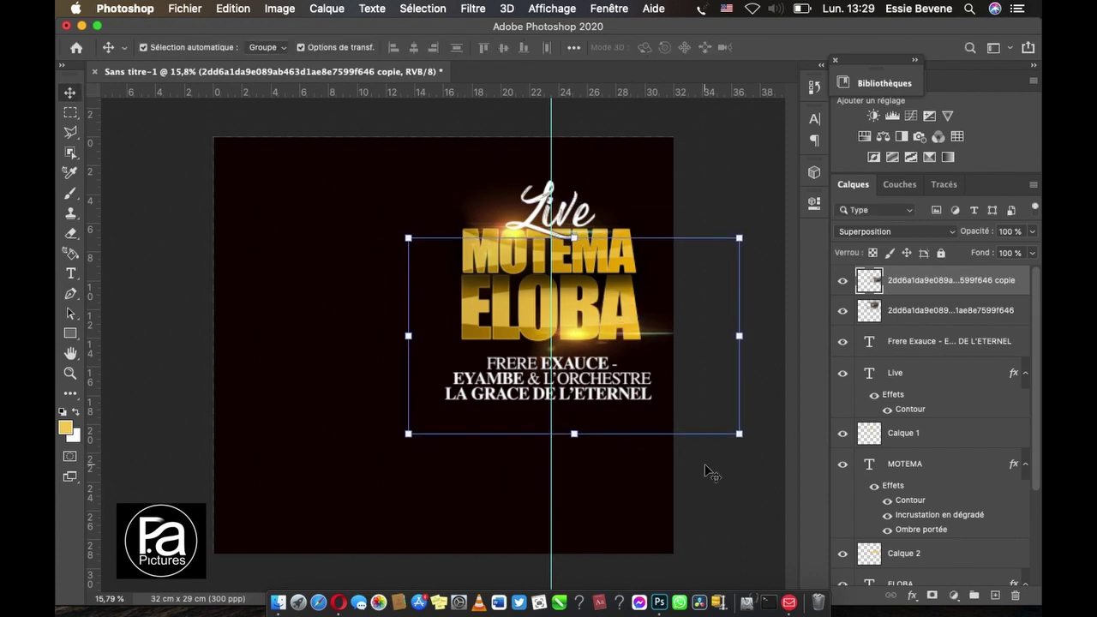
pyautogui.hotkey('shift', 'Down')
pyautogui.hotkey('shift', 'Down')
pyautogui.hotkey('shift', 'Down')
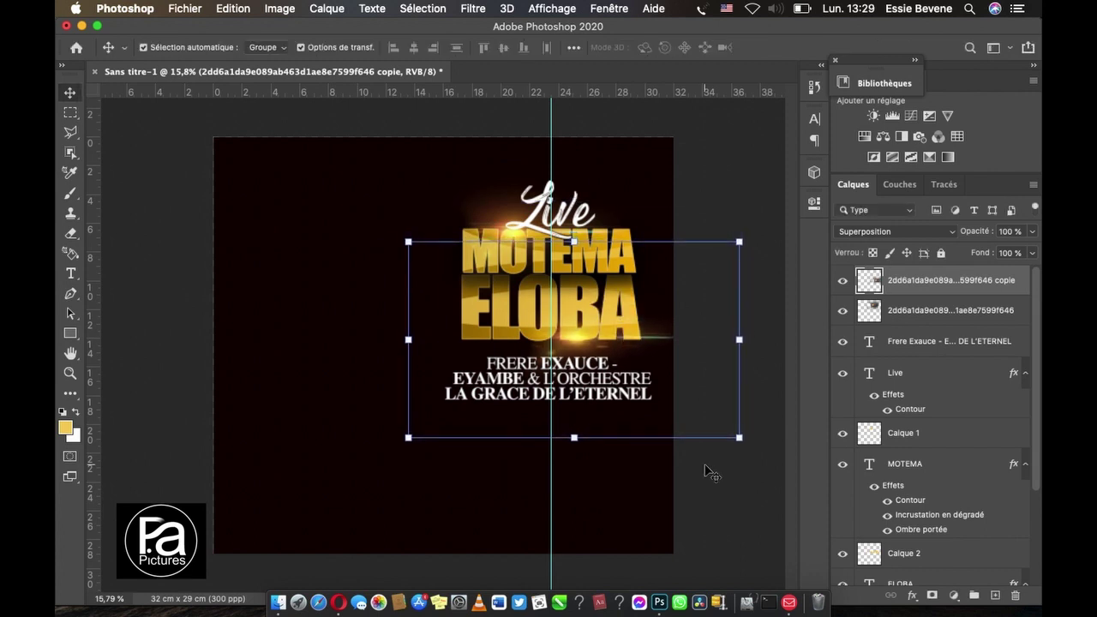
# Step: Erase the bright flare streak to the right of ELOBA
pyautogui.click(71, 233)
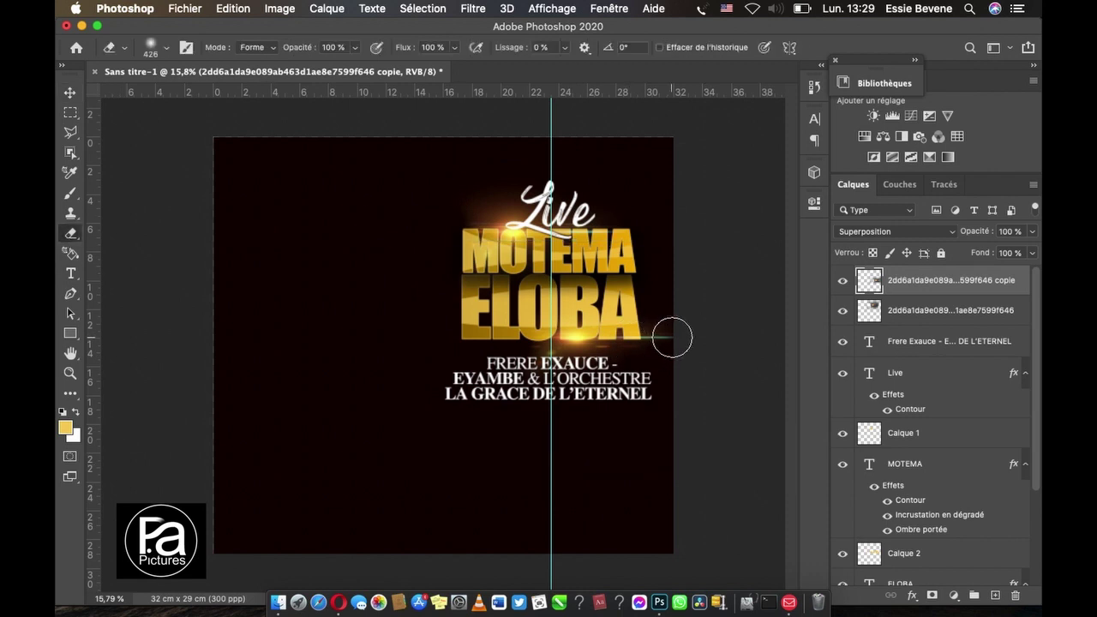
pyautogui.moveTo(671, 337); pyautogui.dragTo(641, 341)
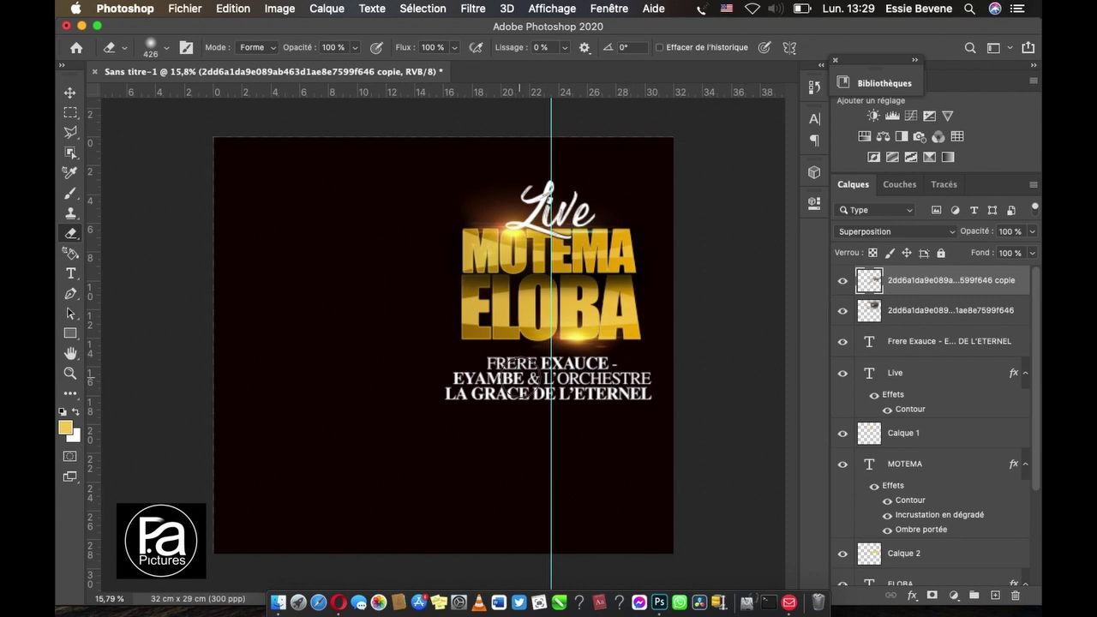
pyautogui.scroll(-2, 521, 381)
# Step: Deselect all layers and drag the vertical guide off the poster
pyautogui.click(70, 92)
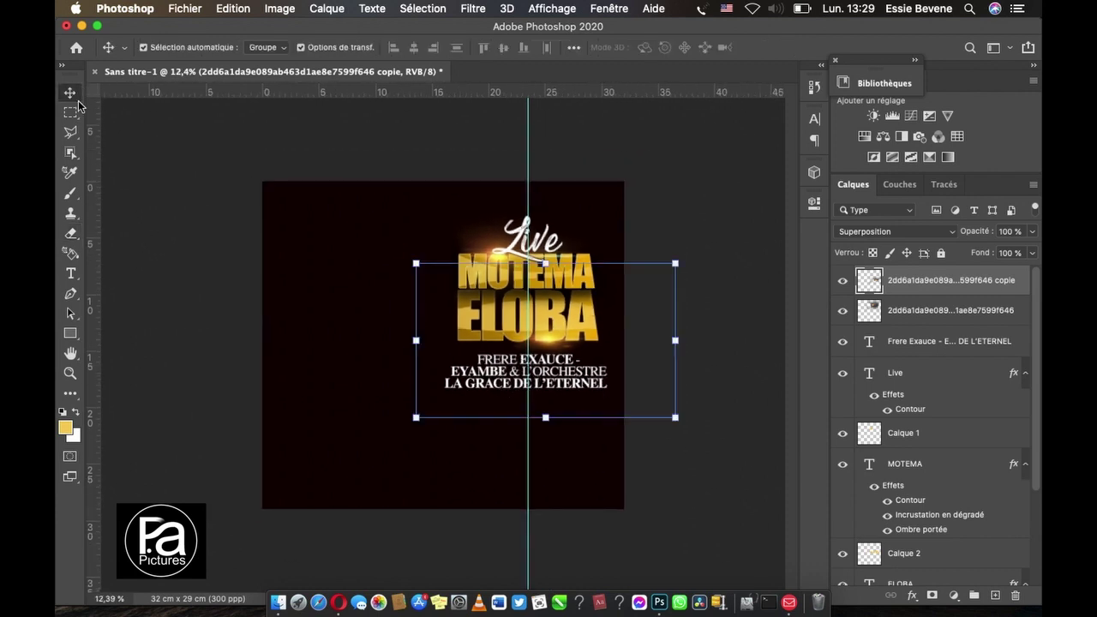
pyautogui.click(713, 505)
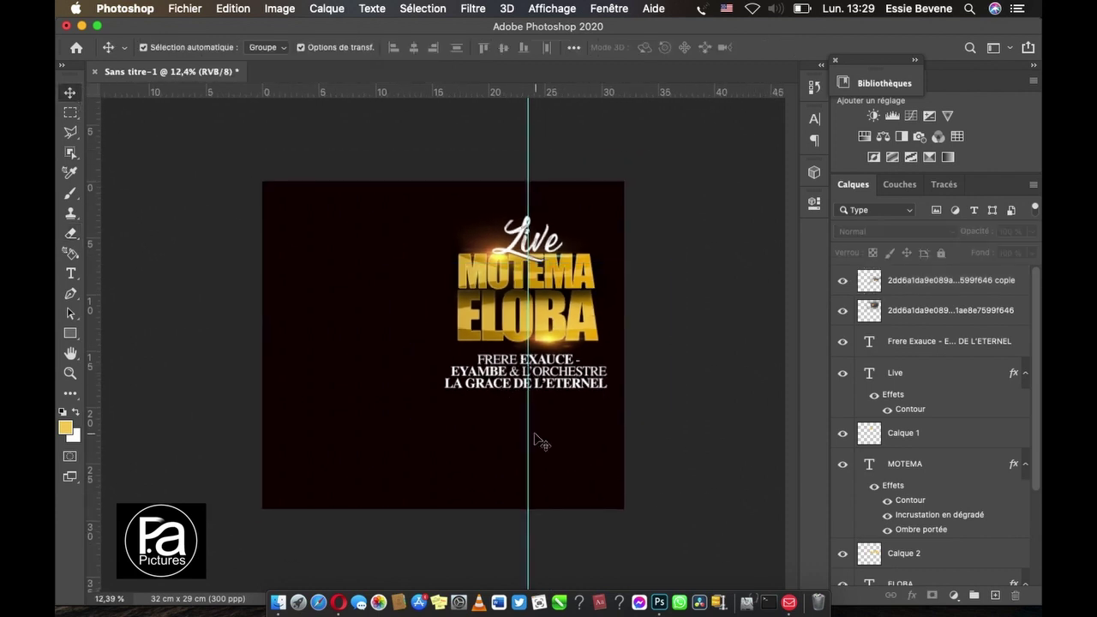
pyautogui.moveTo(527, 437); pyautogui.dragTo(86, 284)
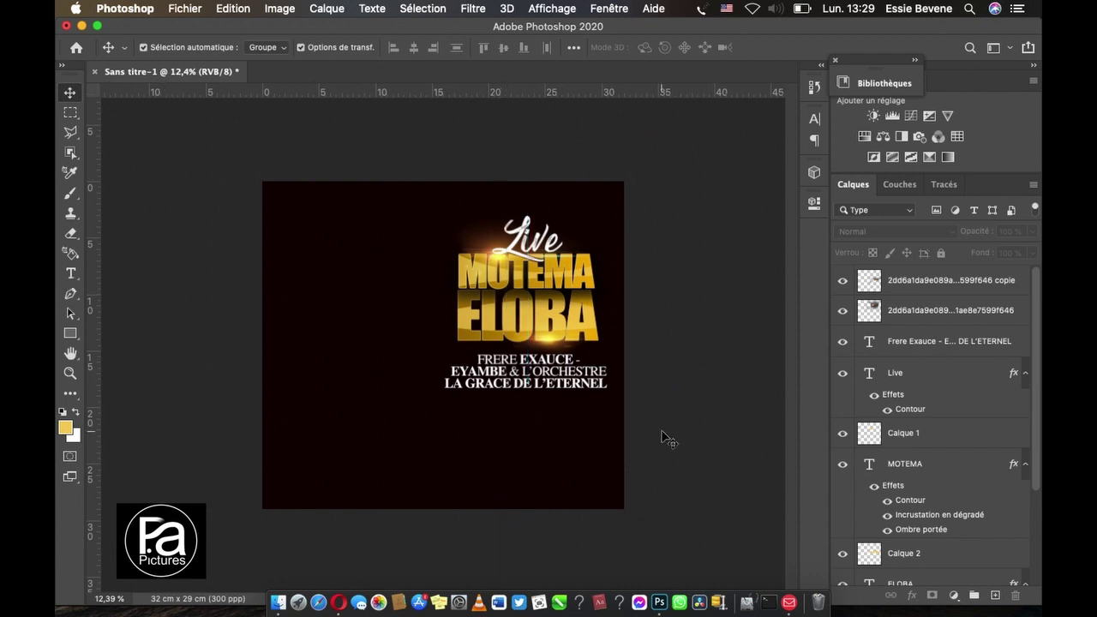
pyautogui.scroll(1, 669, 439)
pyautogui.scroll(-2, 669, 438)
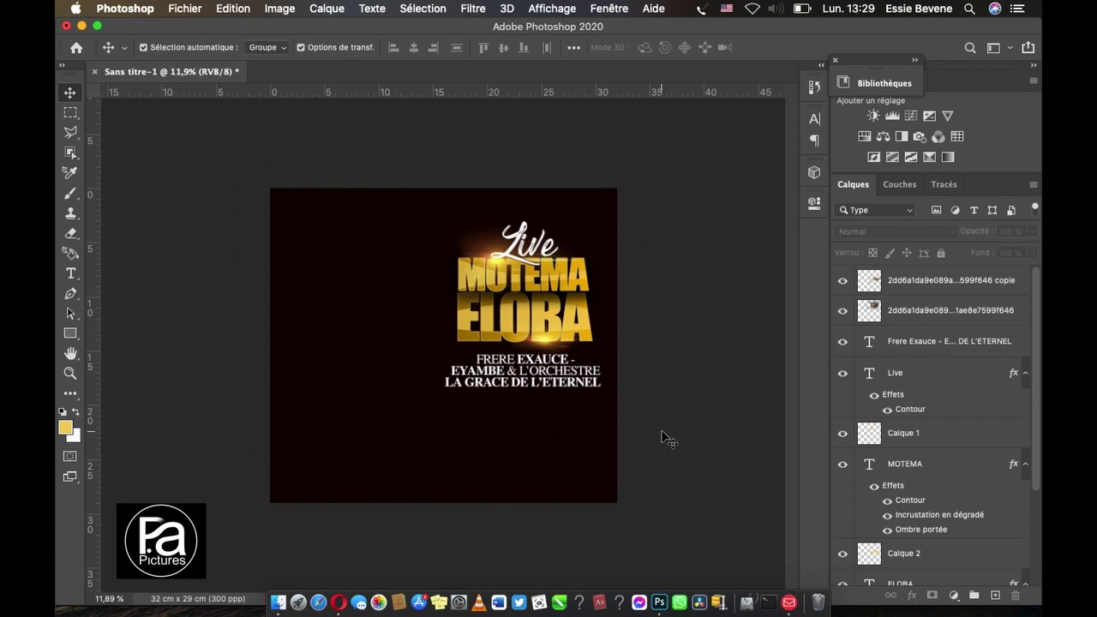
# Step: Draw a gold 1417 × 263 px rectangle, Rectangle 2, below the credits and nudge it down
pyautogui.click(69, 338)
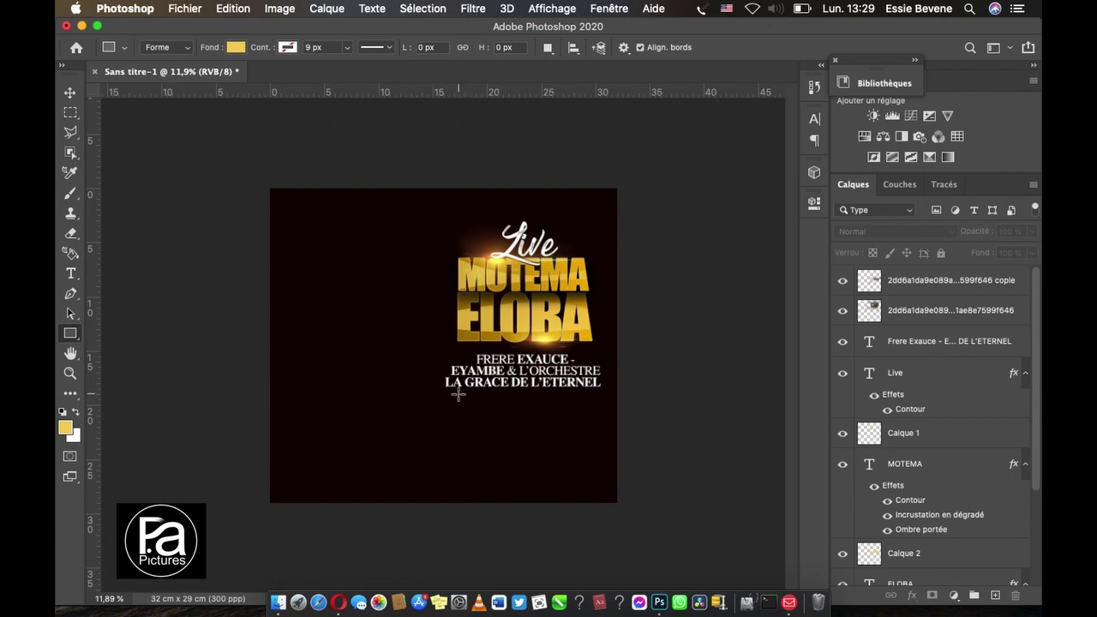
pyautogui.moveTo(457, 393); pyautogui.dragTo(587, 417)
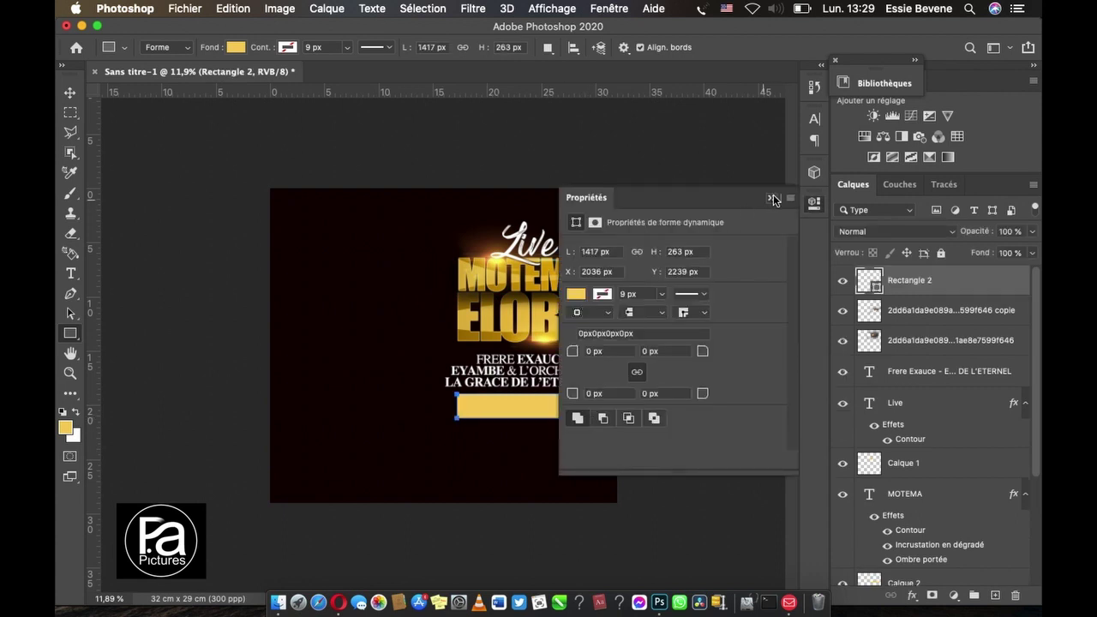
pyautogui.click(773, 198)
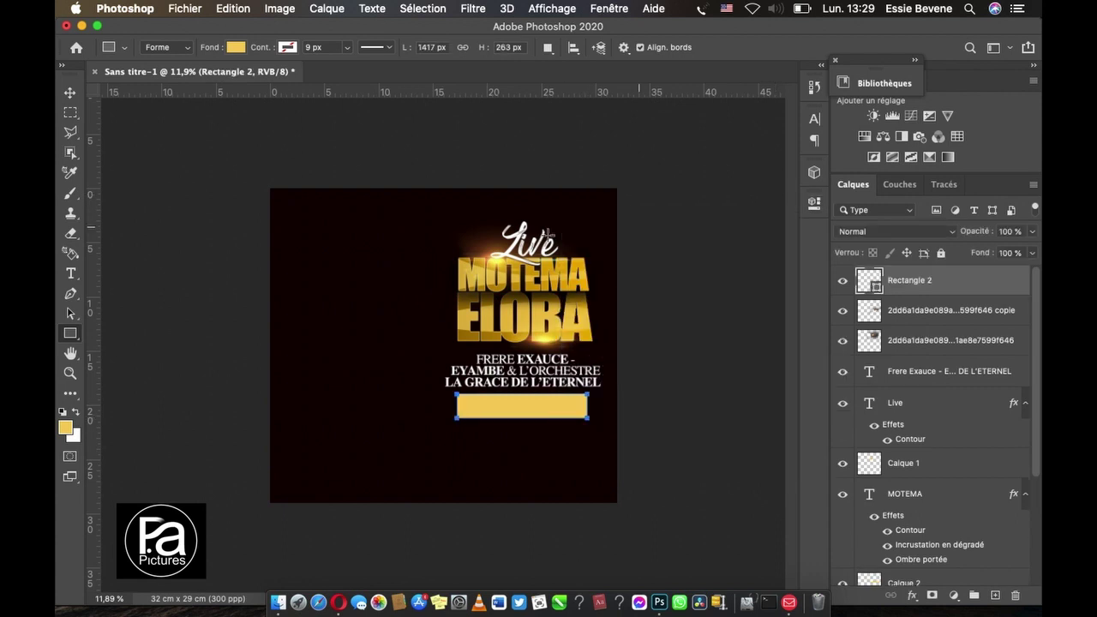
pyautogui.click(70, 97)
pyautogui.hotkey('shift', 'Down')
pyautogui.hotkey('shift', 'Down')
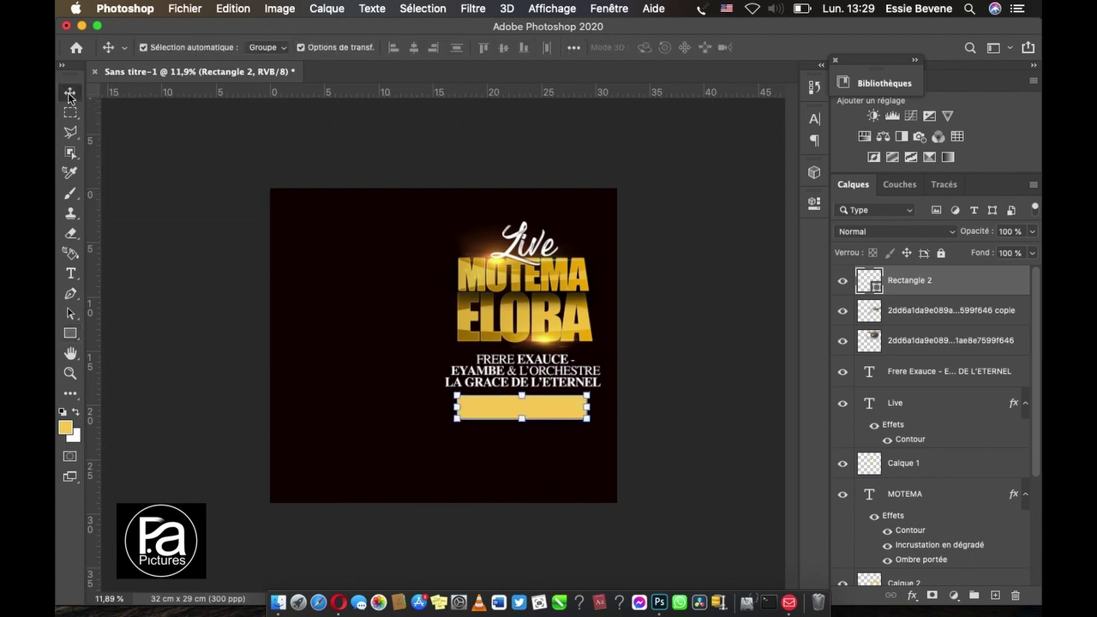
pyautogui.hotkey('shift', 'Down')
pyautogui.hotkey('shift', 'Down')
pyautogui.click(707, 305)
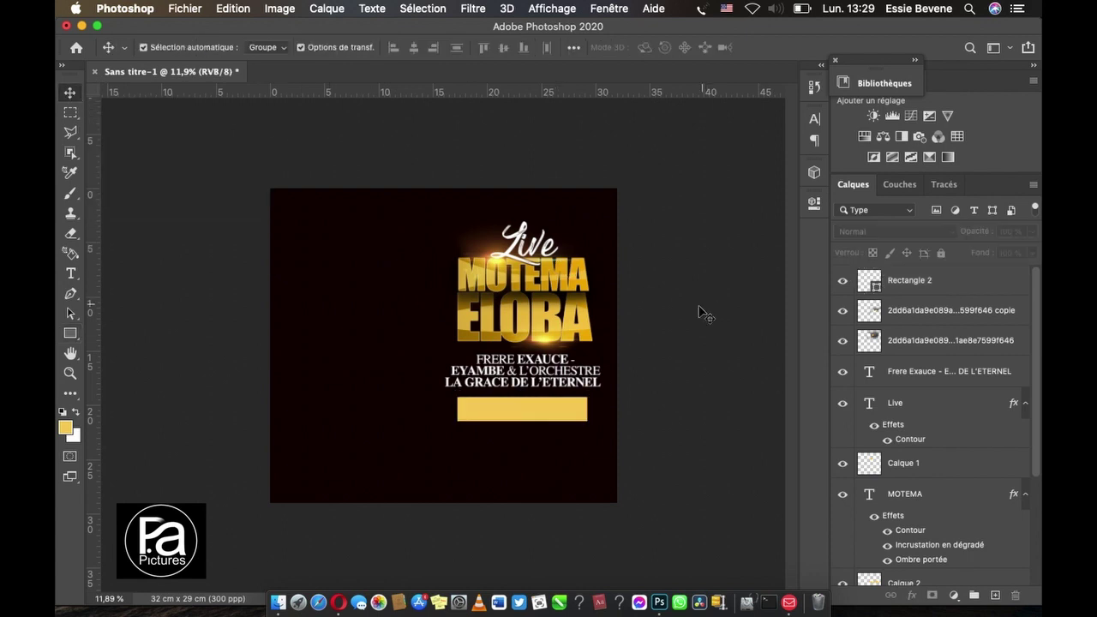
pyautogui.scroll(2, 570, 399)
pyautogui.scroll(1, 570, 398)
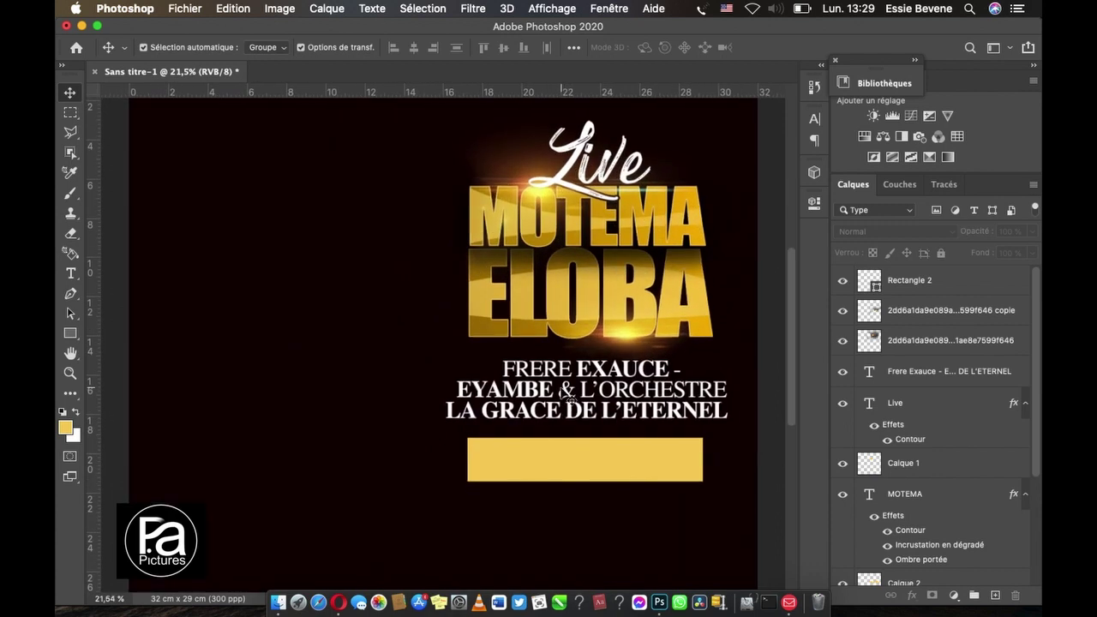
pyautogui.scroll(1, 570, 399)
pyautogui.click(475, 496)
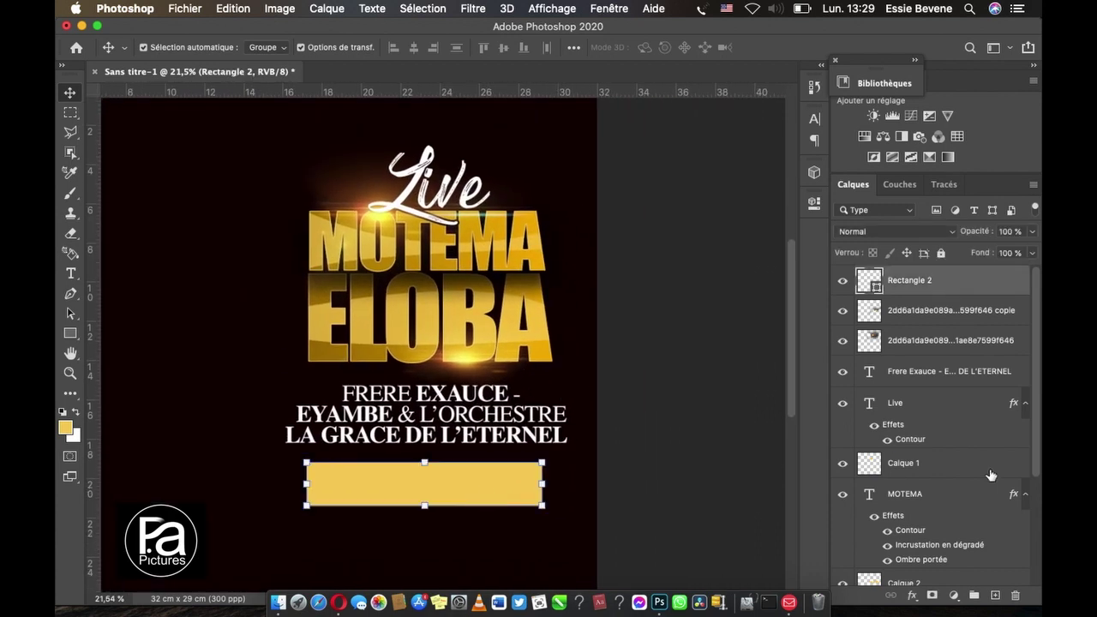
# Step: Edit the bar's Gradient Overlay: move a stop to 48% and add a darker stop at 100%
pyautogui.click(912, 595)
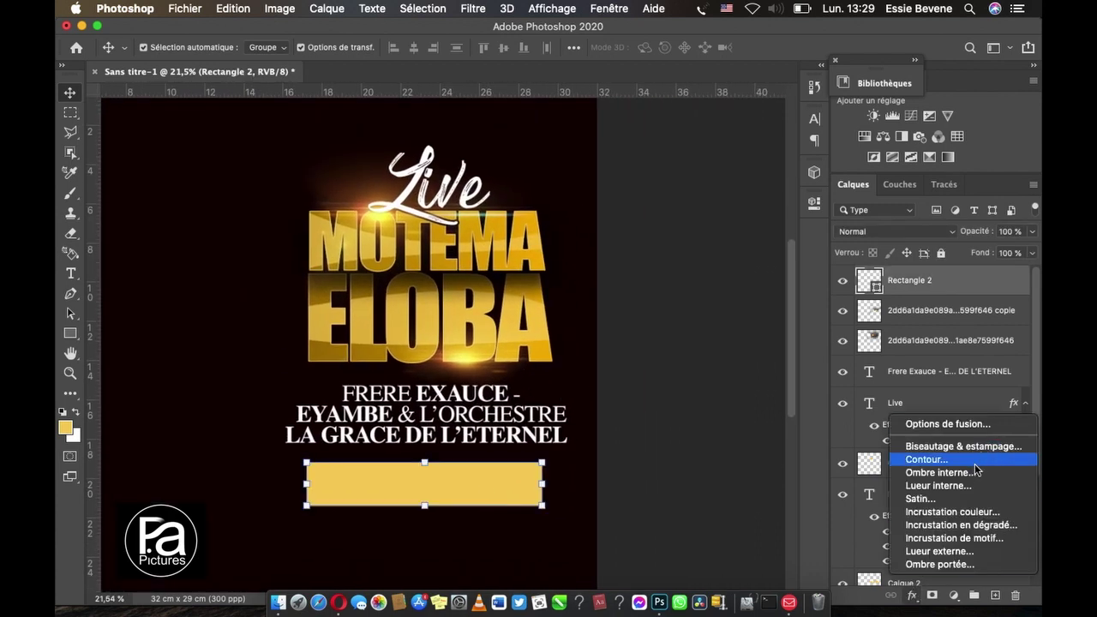
pyautogui.click(978, 525)
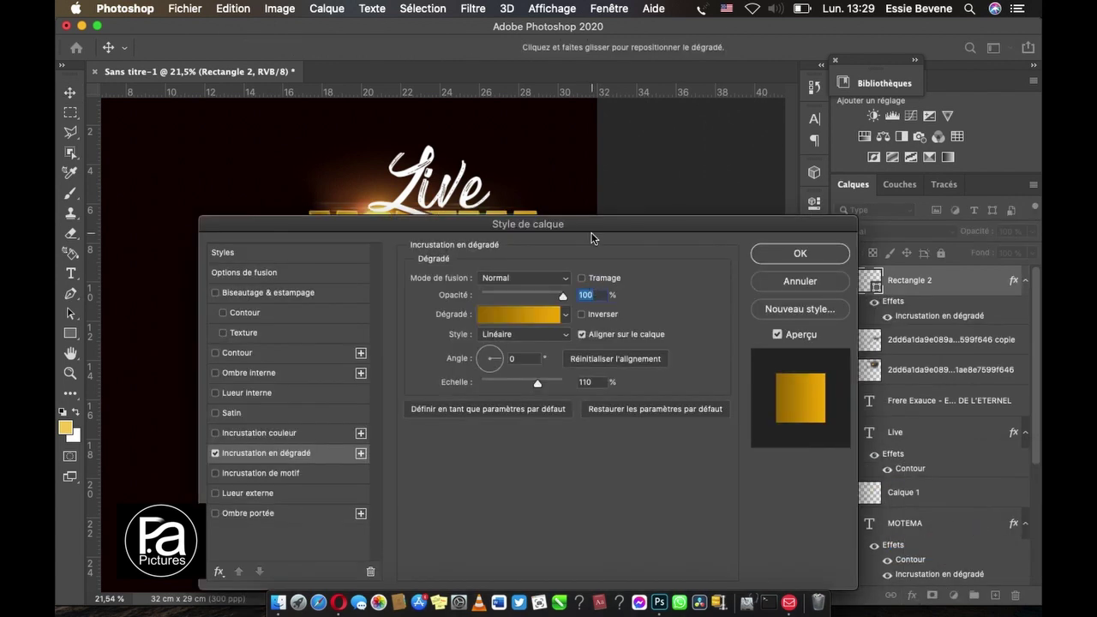
pyautogui.moveTo(591, 238); pyautogui.dragTo(918, 171)
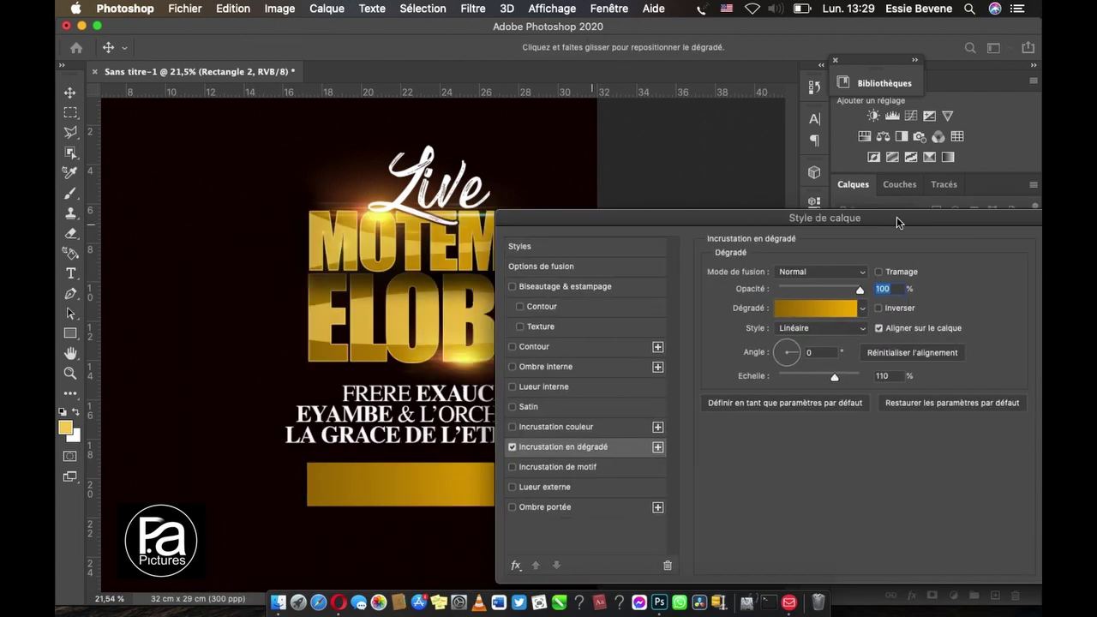
pyautogui.click(857, 247)
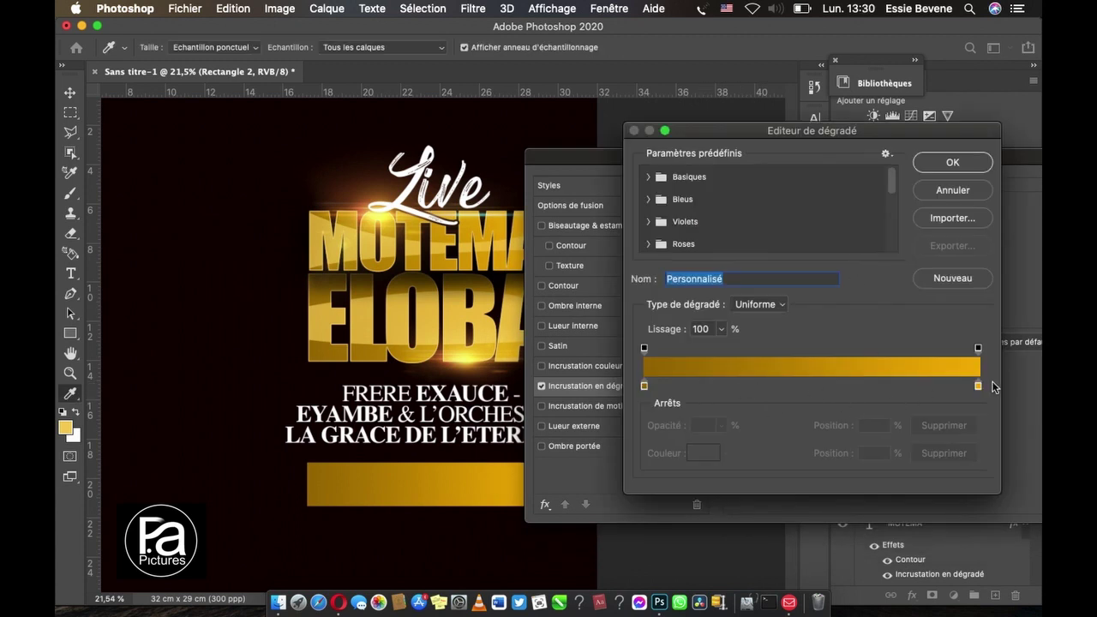
pyautogui.moveTo(977, 390); pyautogui.dragTo(803, 385)
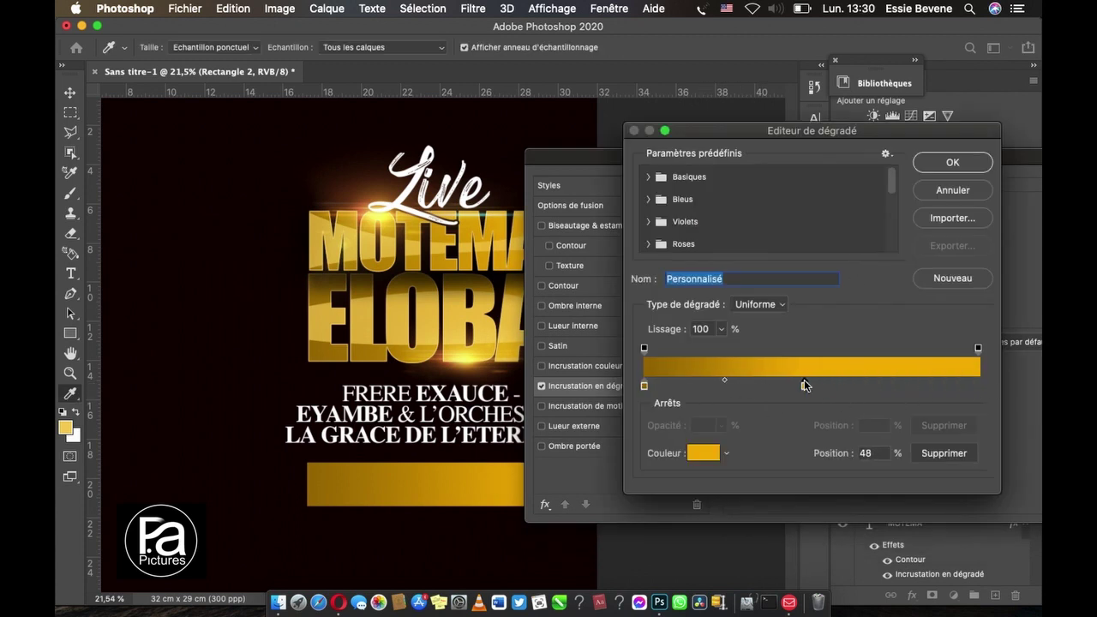
pyautogui.click(979, 386)
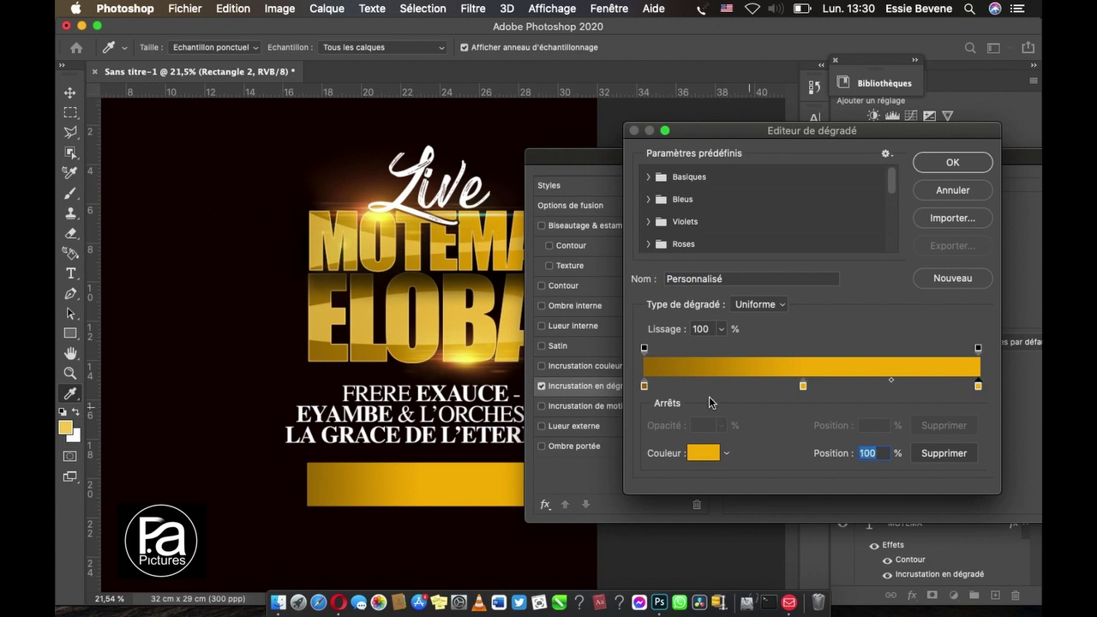
pyautogui.click(653, 362)
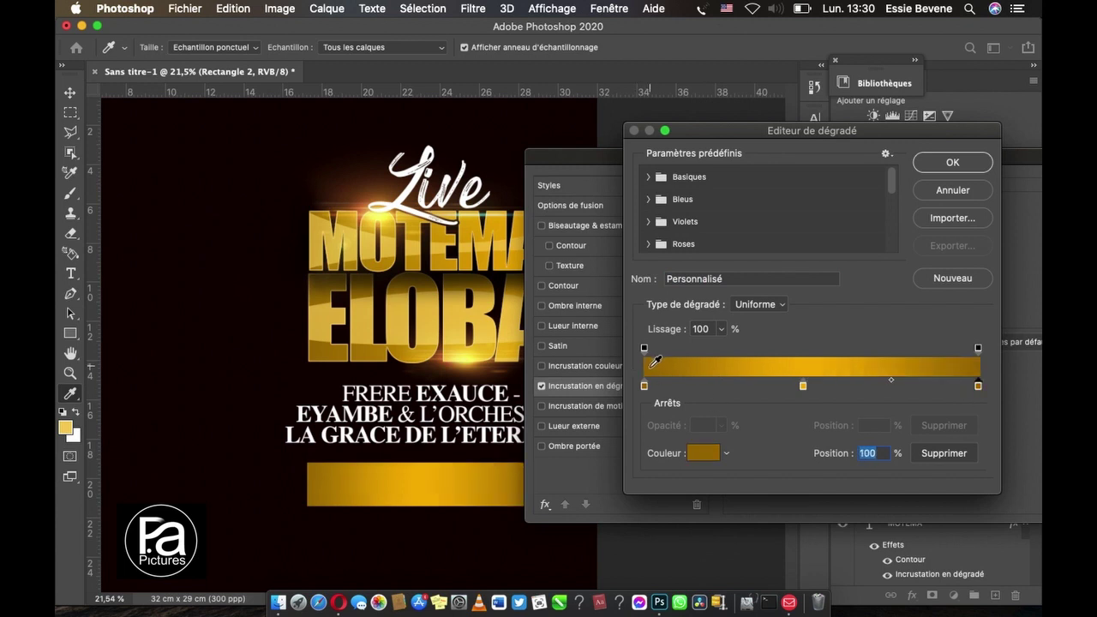
# Step: Set the gradient's left stop to dark gold 745100
pyautogui.click(643, 385)
pyautogui.click(697, 454)
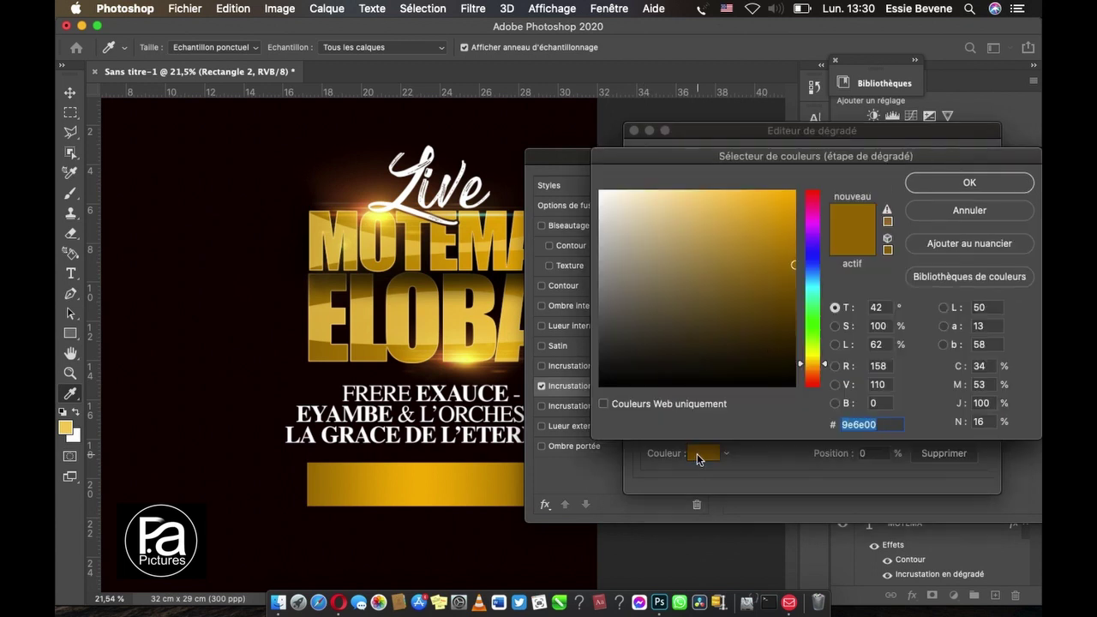
pyautogui.click(796, 296)
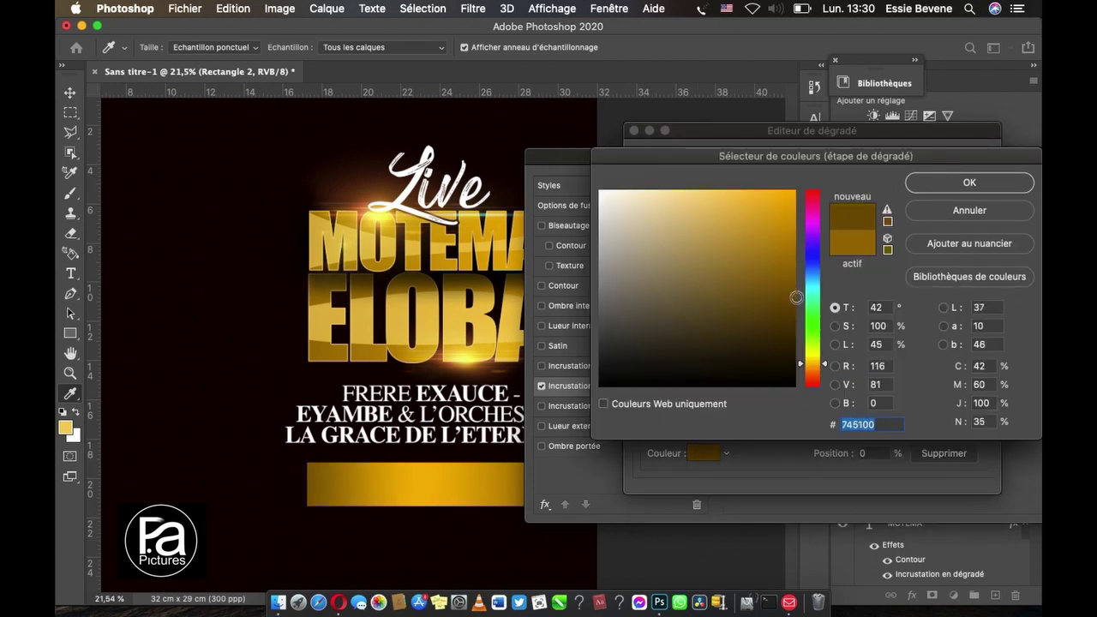
pyautogui.click(806, 303)
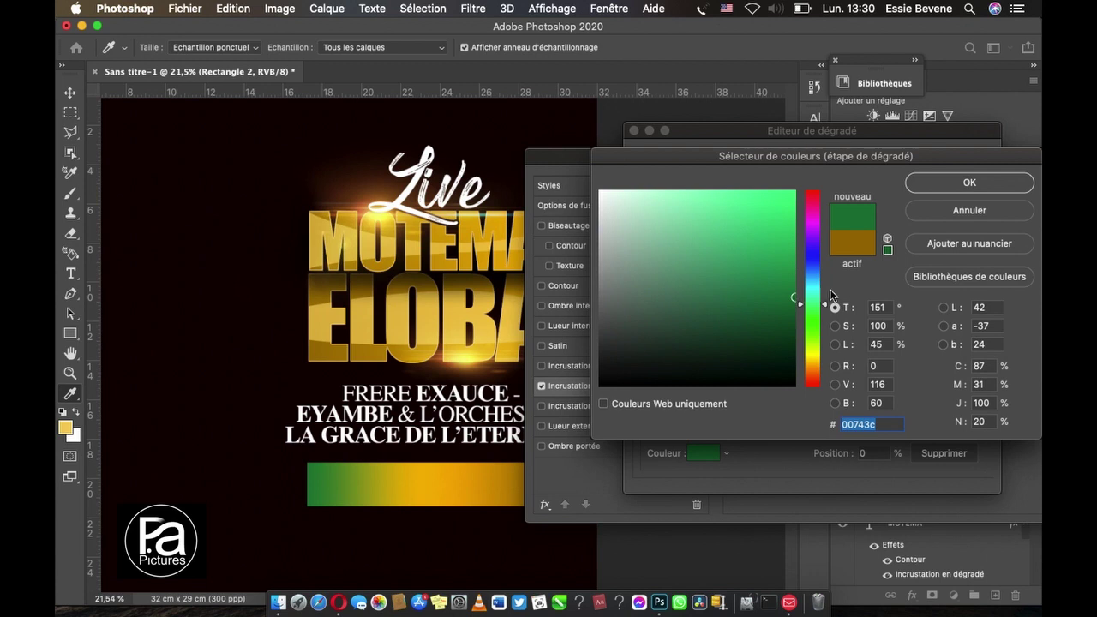
pyautogui.click(942, 211)
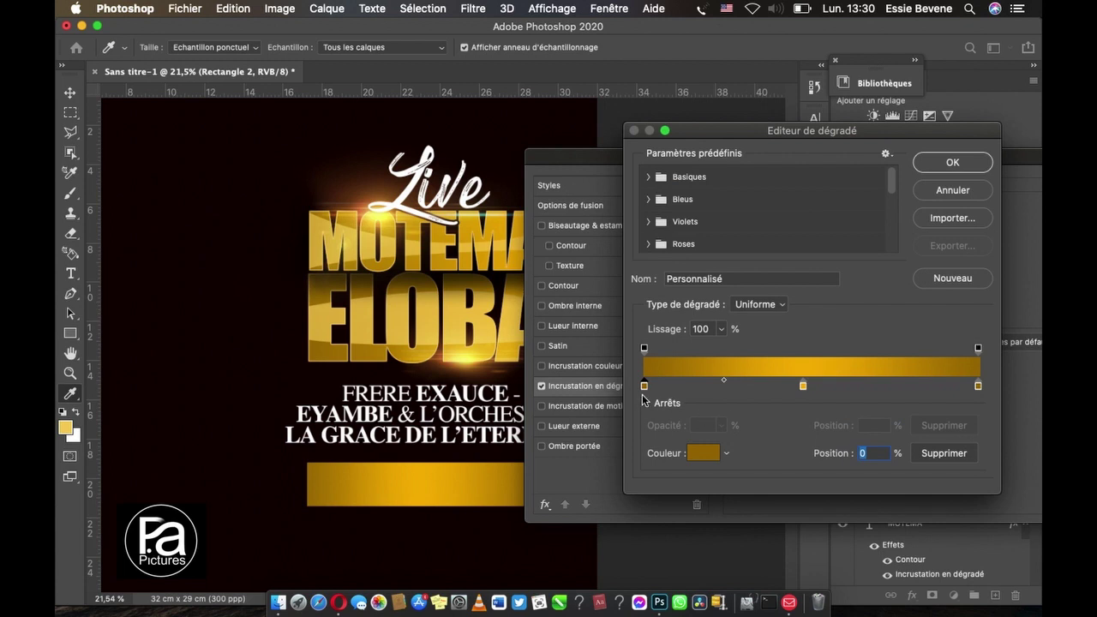
pyautogui.click(708, 454)
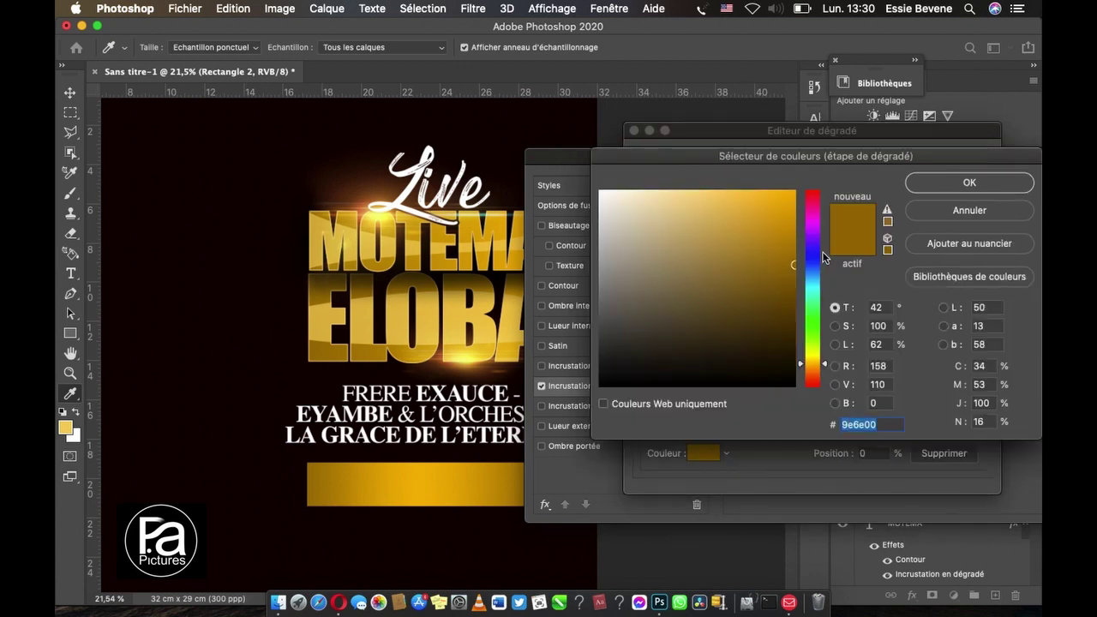
pyautogui.click(793, 297)
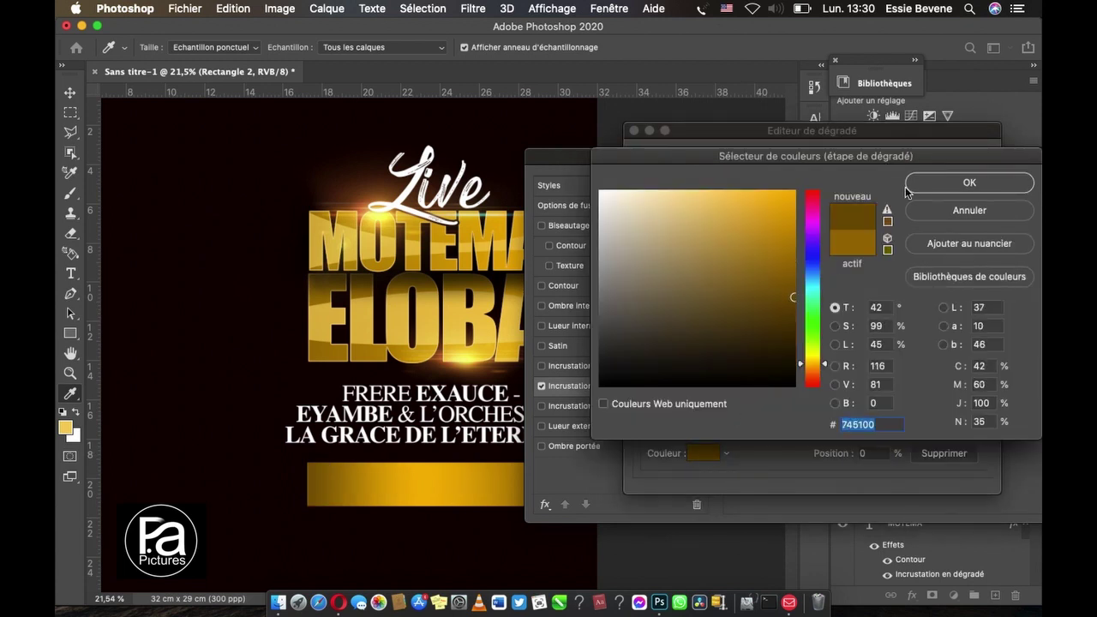
pyautogui.click(939, 185)
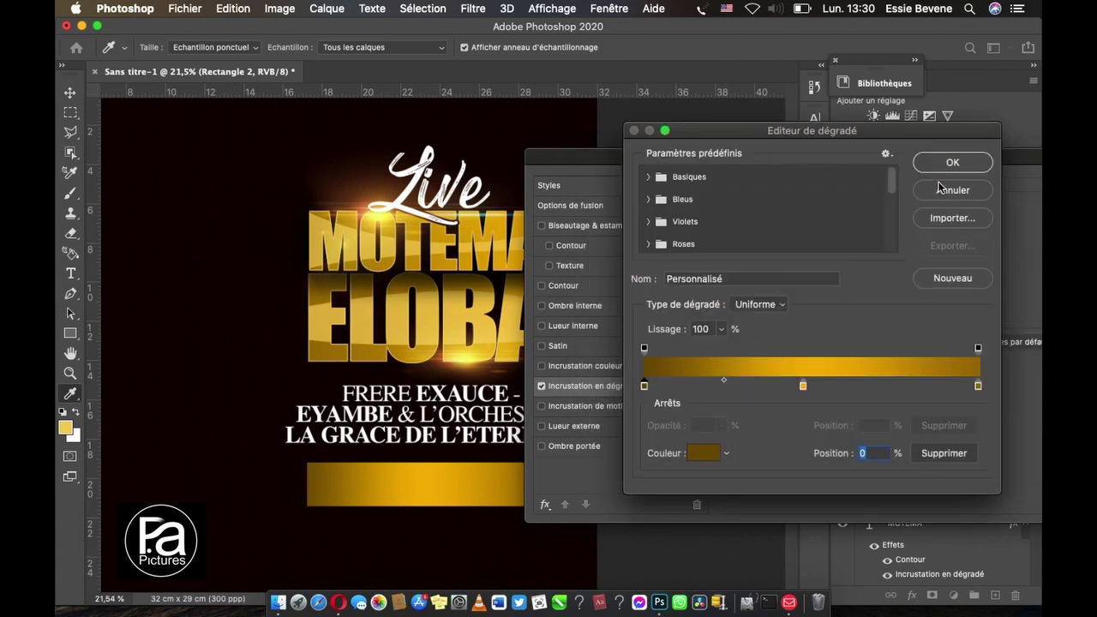
# Step: Confirm the edited gradient and apply the Gradient Overlay to the gold bar
pyautogui.click(978, 388)
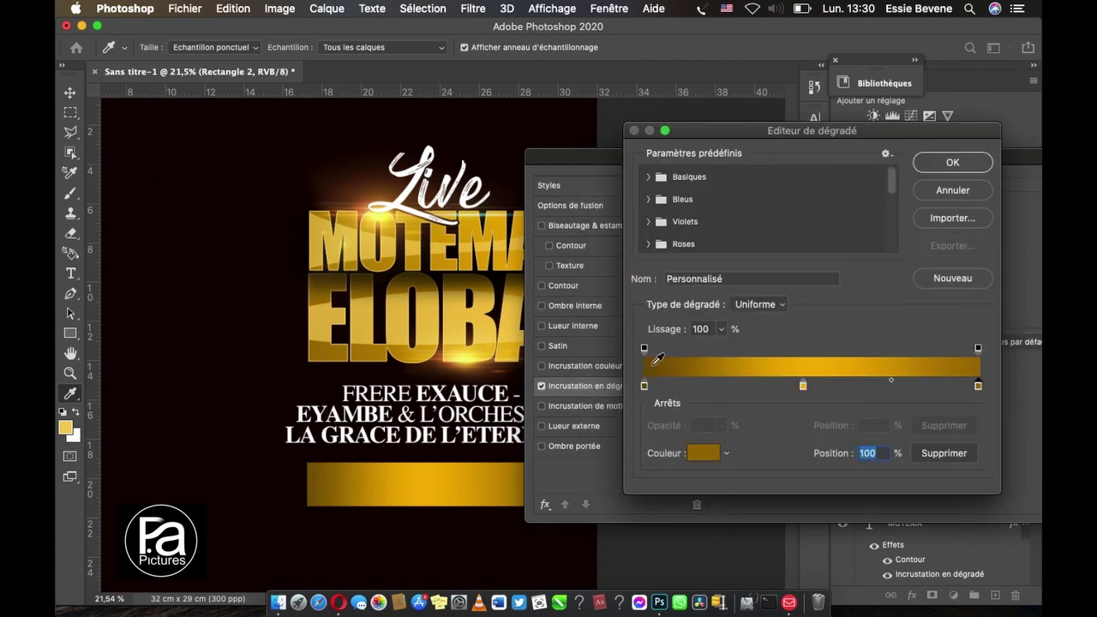
pyautogui.click(951, 161)
pyautogui.moveTo(950, 160); pyautogui.dragTo(768, 246)
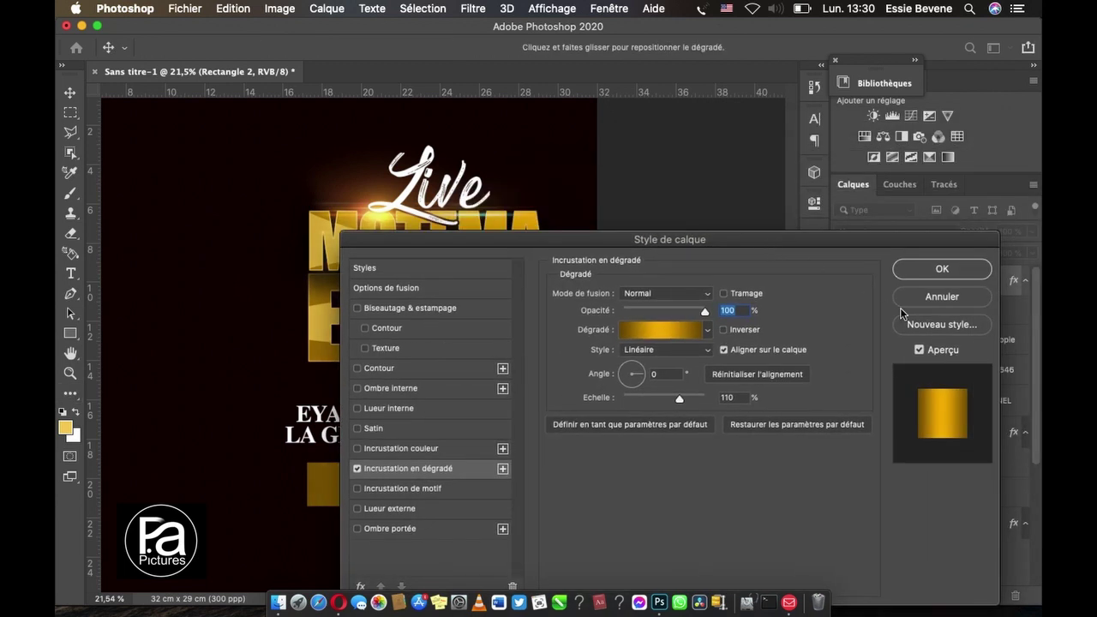
pyautogui.click(945, 274)
pyautogui.click(634, 390)
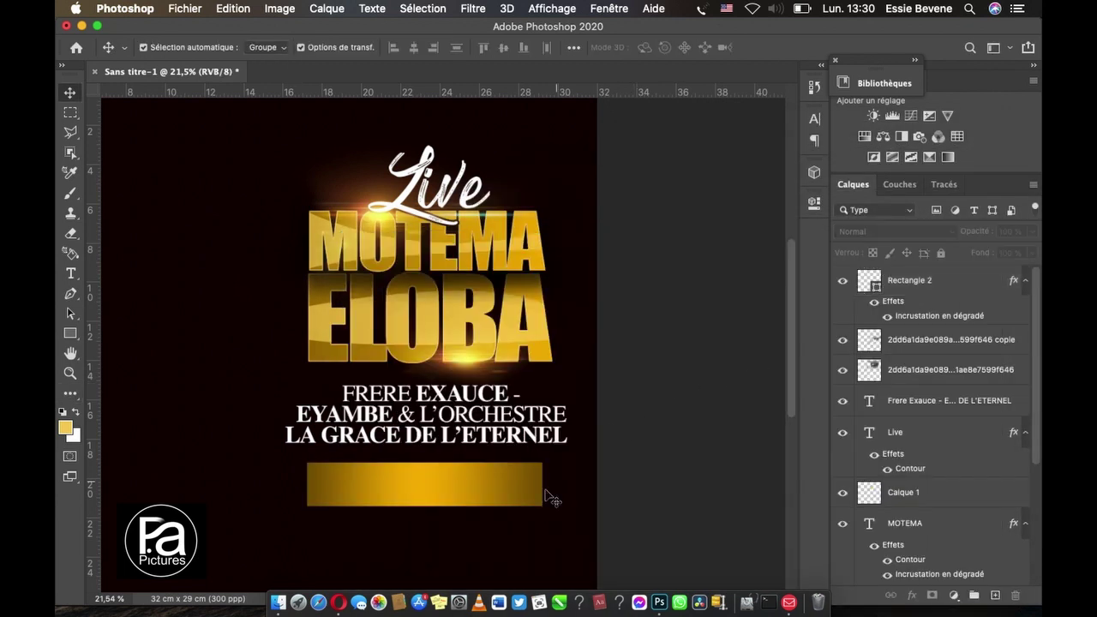
pyautogui.scroll(-4, 531, 505)
pyautogui.scroll(-2, 548, 479)
pyautogui.click(535, 410)
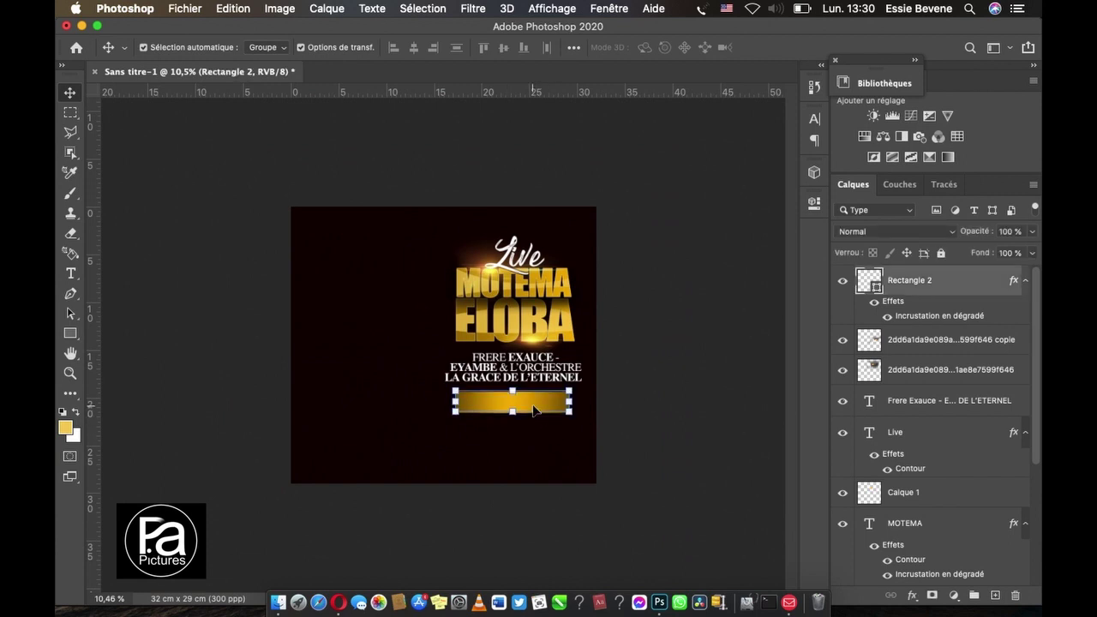
pyautogui.click(338, 347)
# Step: Type 'SAM 30 AVRIL 16H' inside the gold bar in black (000000)
pyautogui.click(69, 272)
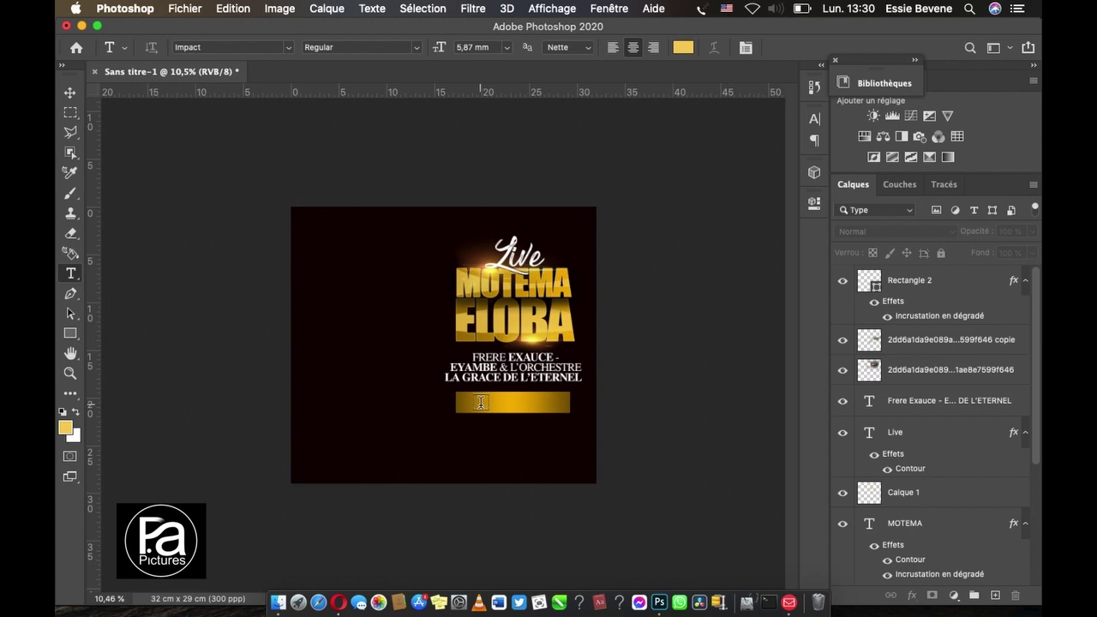
pyautogui.click(480, 402)
pyautogui.press('super+plus')
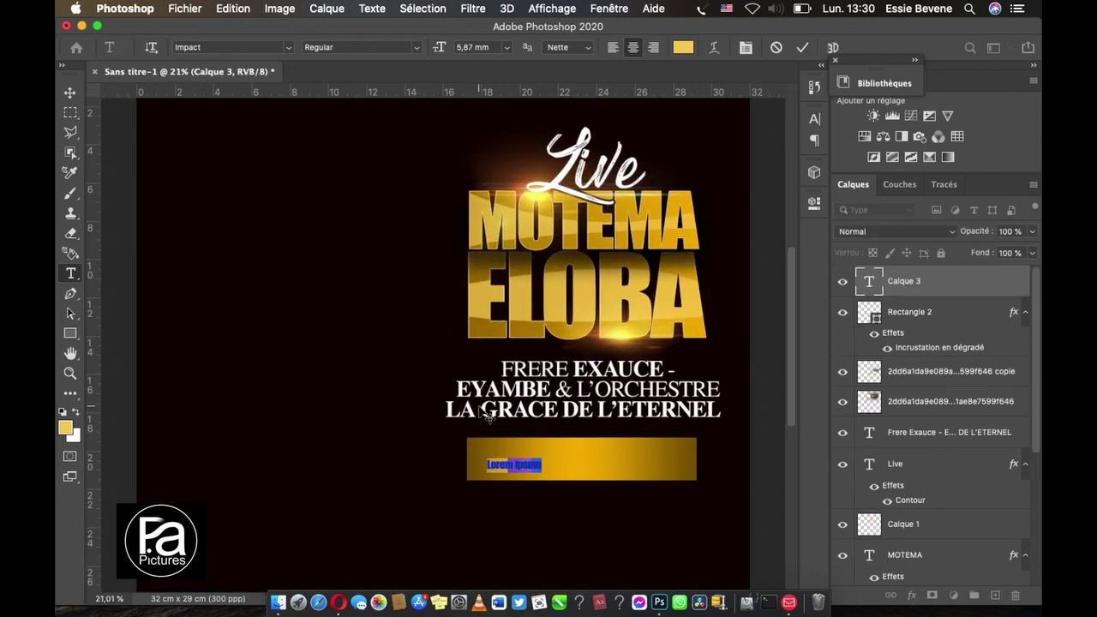
pyautogui.write('SAM')
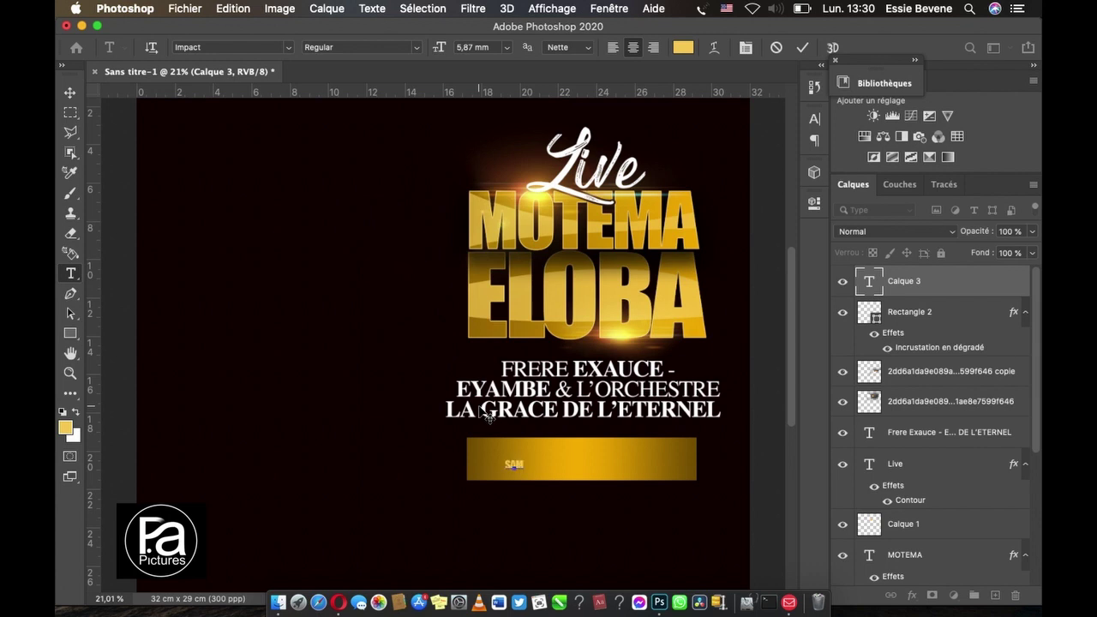
pyautogui.write(' 30')
pyautogui.write(' A')
pyautogui.write('VRIL')
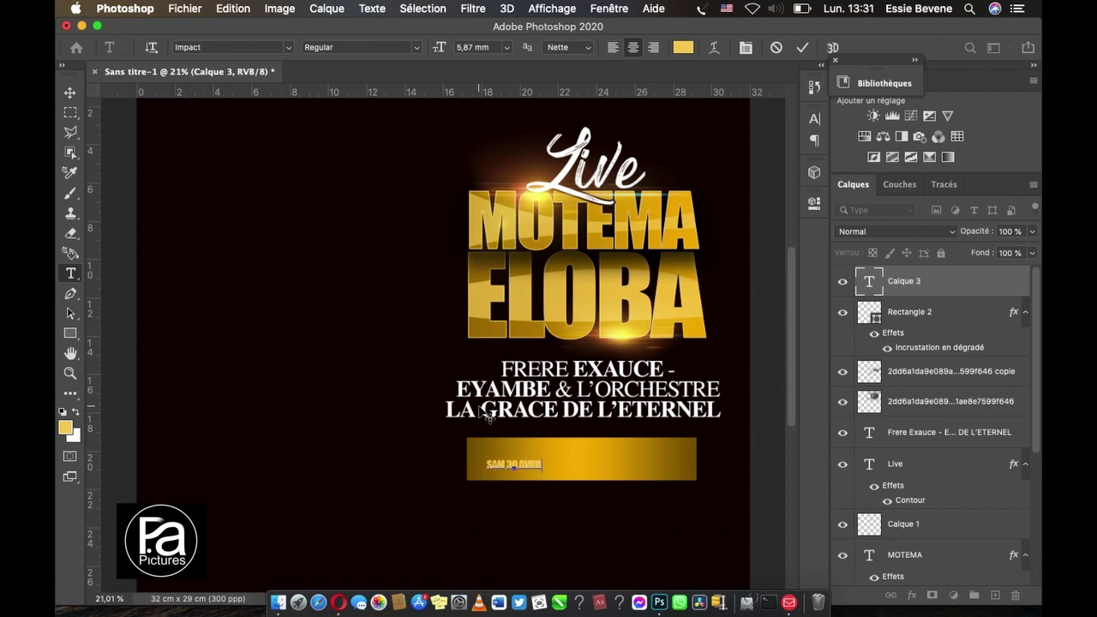
pyautogui.write(' 16')
pyautogui.write('H')
pyautogui.press('super+a')
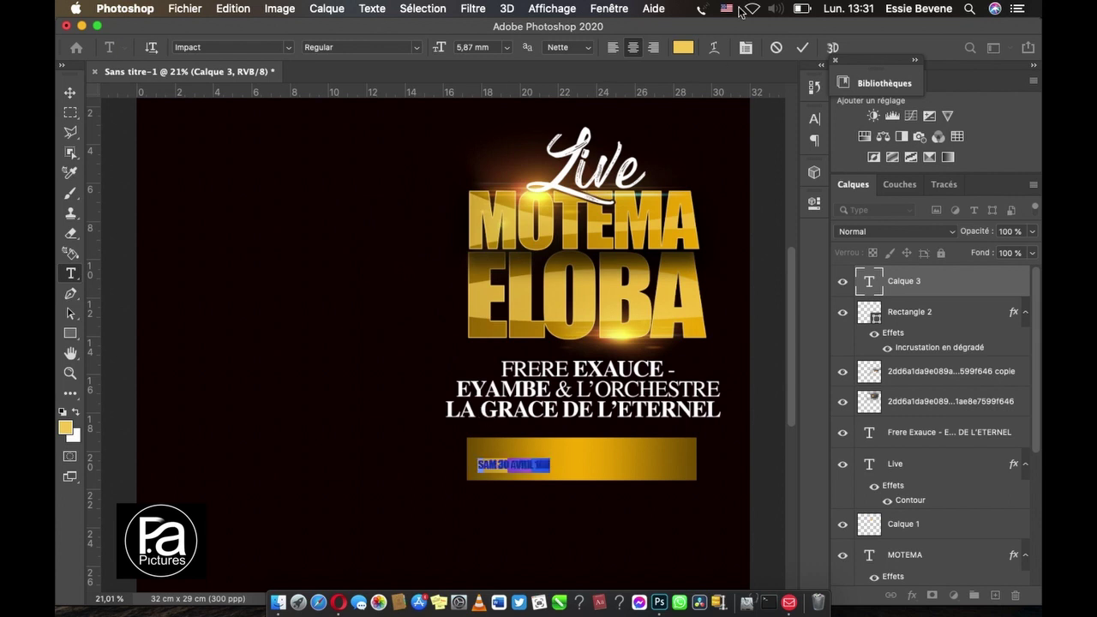
pyautogui.click(683, 47)
pyautogui.write('000000')
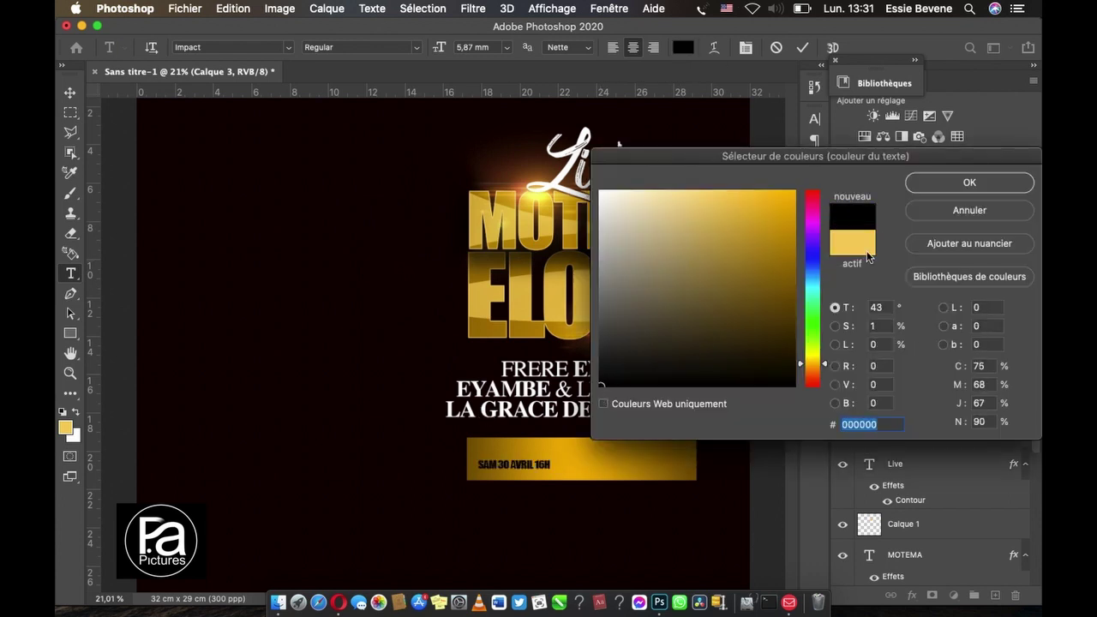
pyautogui.click(939, 184)
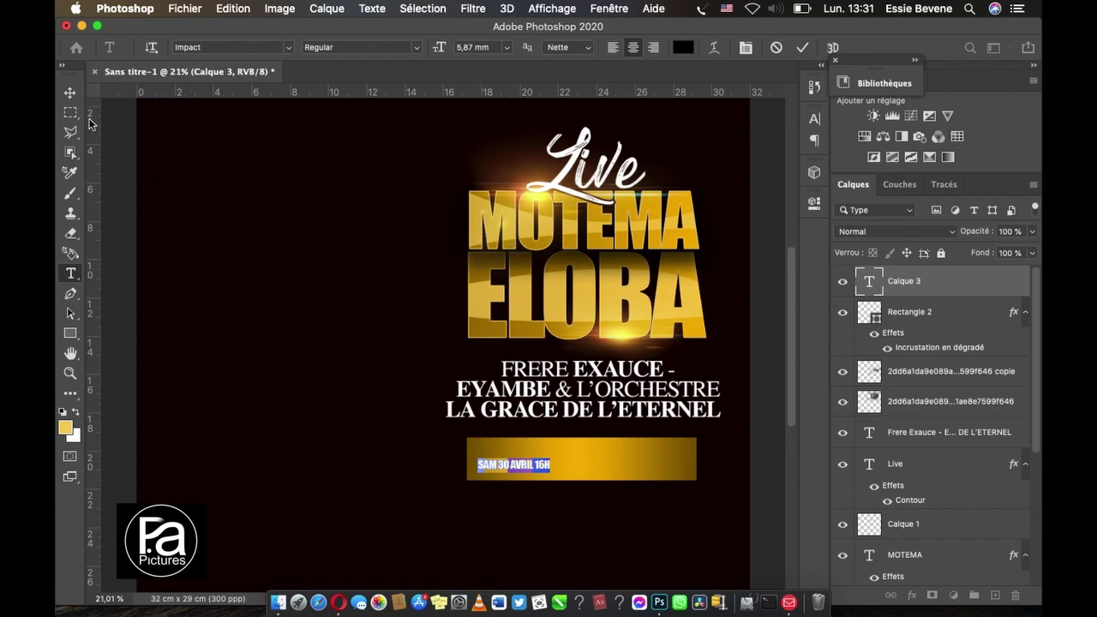
# Step: Enlarge the date text and centre it inside the bar
pyautogui.click(70, 93)
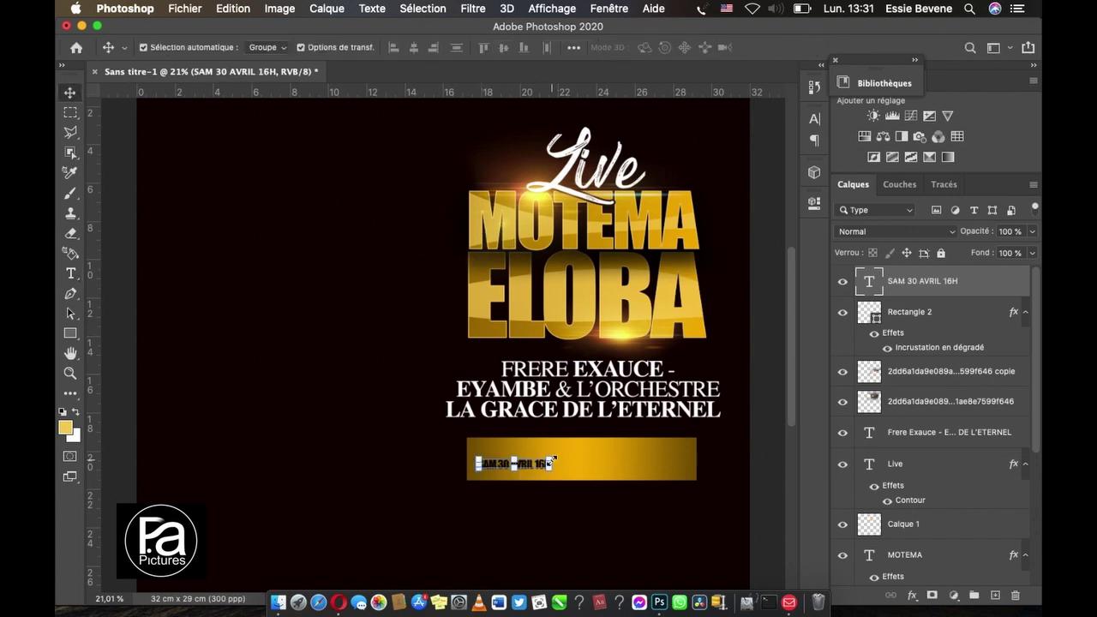
pyautogui.moveTo(553, 461); pyautogui.dragTo(597, 464)
pyautogui.press('Return')
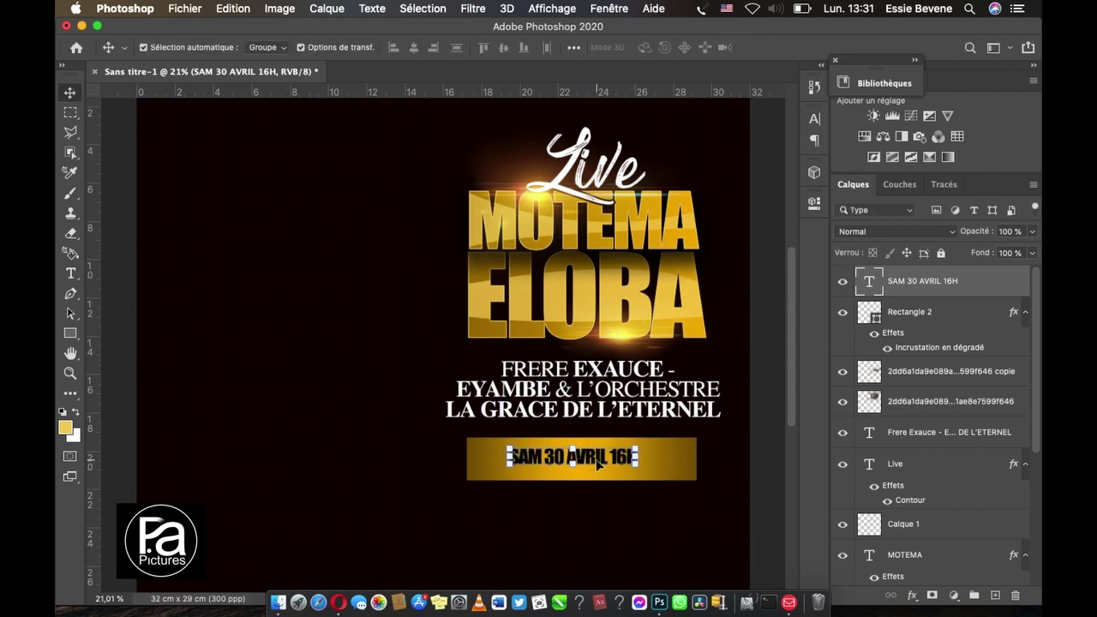
# Step: Change the date text's font to Arial Regular
pyautogui.click(70, 272)
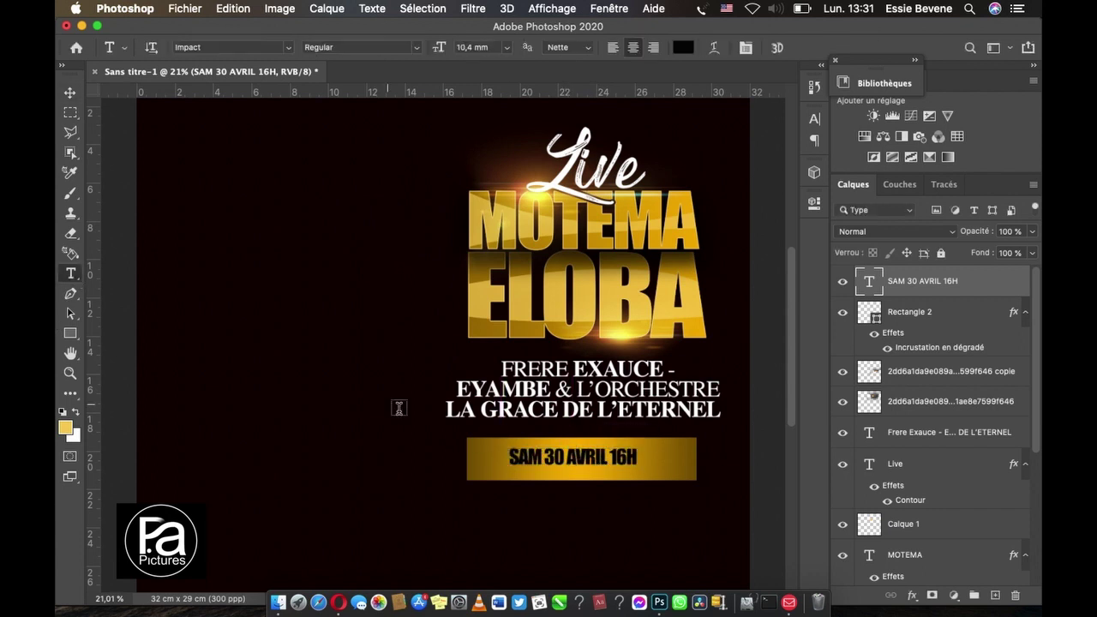
pyautogui.click(616, 454)
pyautogui.press('super+a')
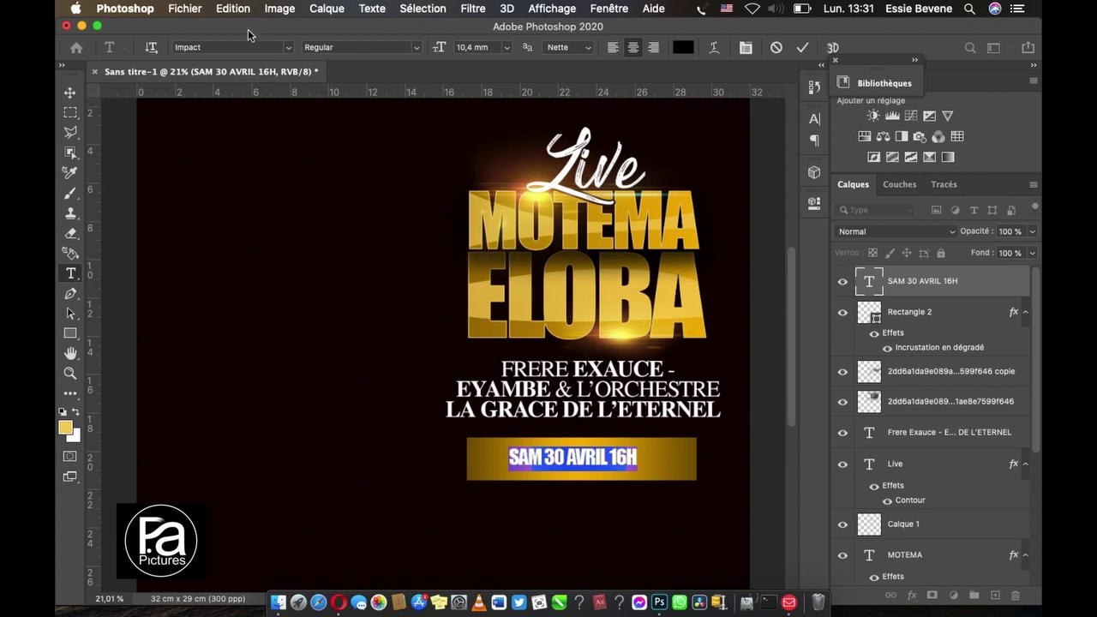
pyautogui.click(244, 47)
pyautogui.doubleClick(244, 48)
pyautogui.write('ARIAL')
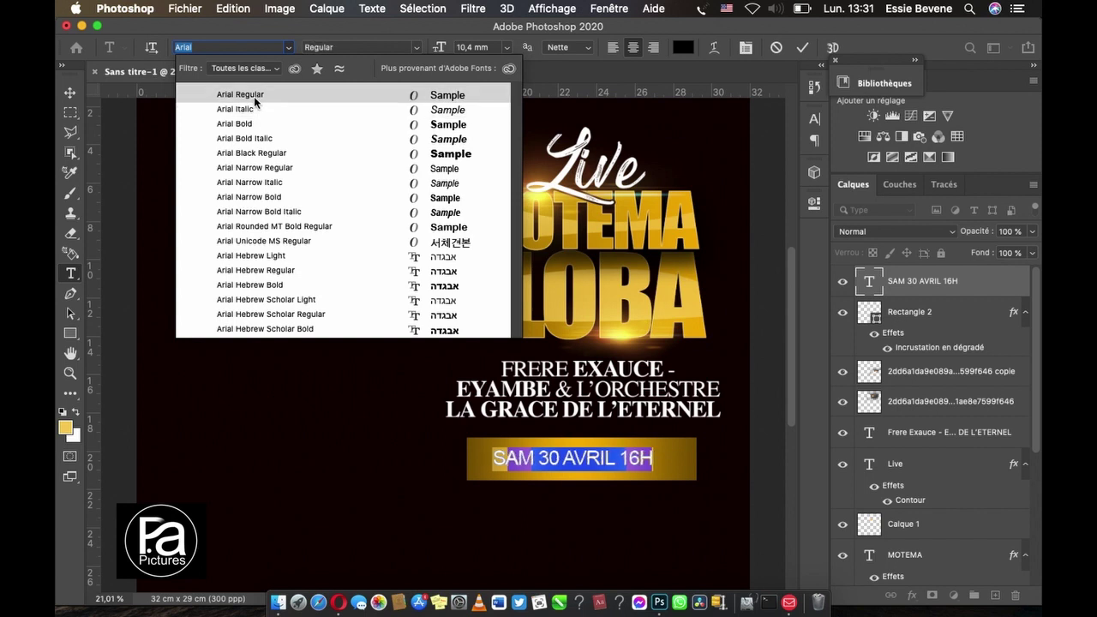
pyautogui.click(254, 100)
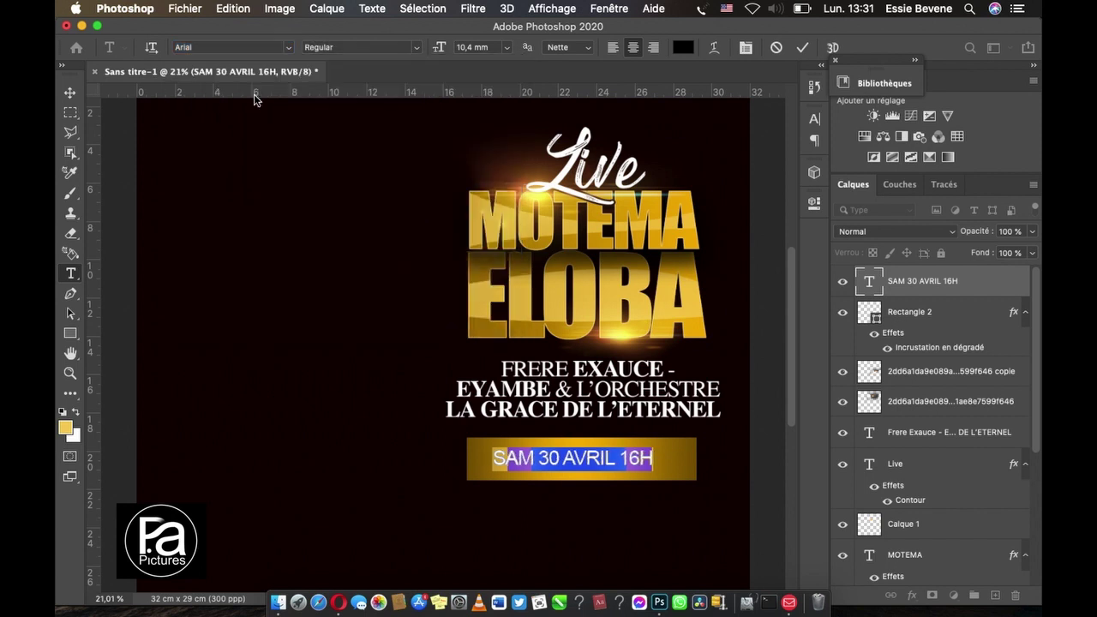
pyautogui.click(802, 47)
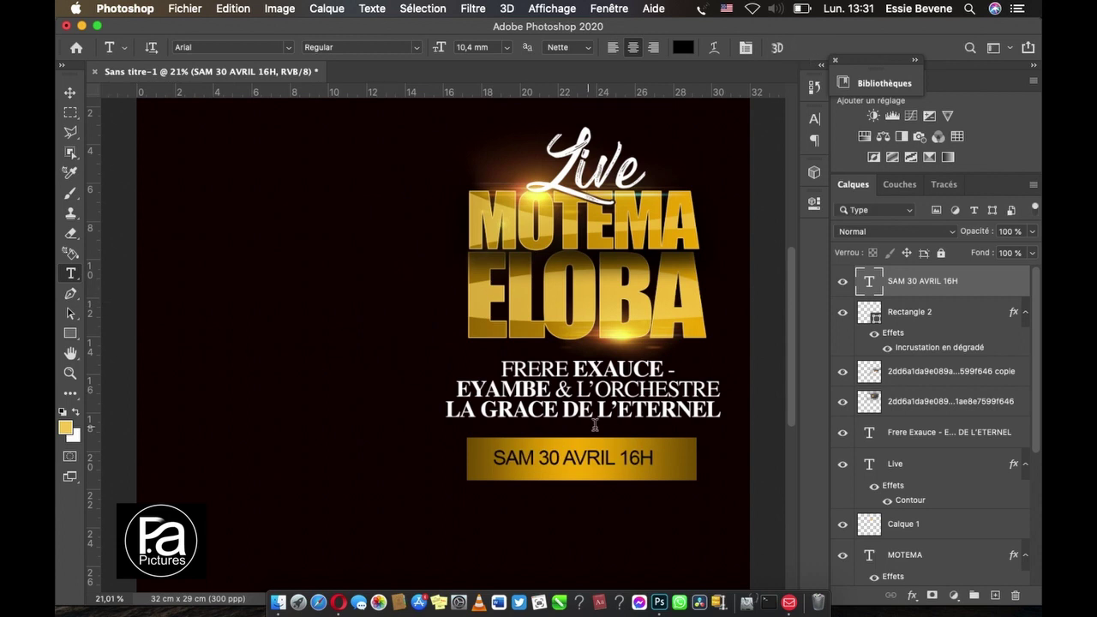
# Step: Make the words '30 AVRIL' bold in the date line
pyautogui.moveTo(617, 460); pyautogui.dragTo(537, 460)
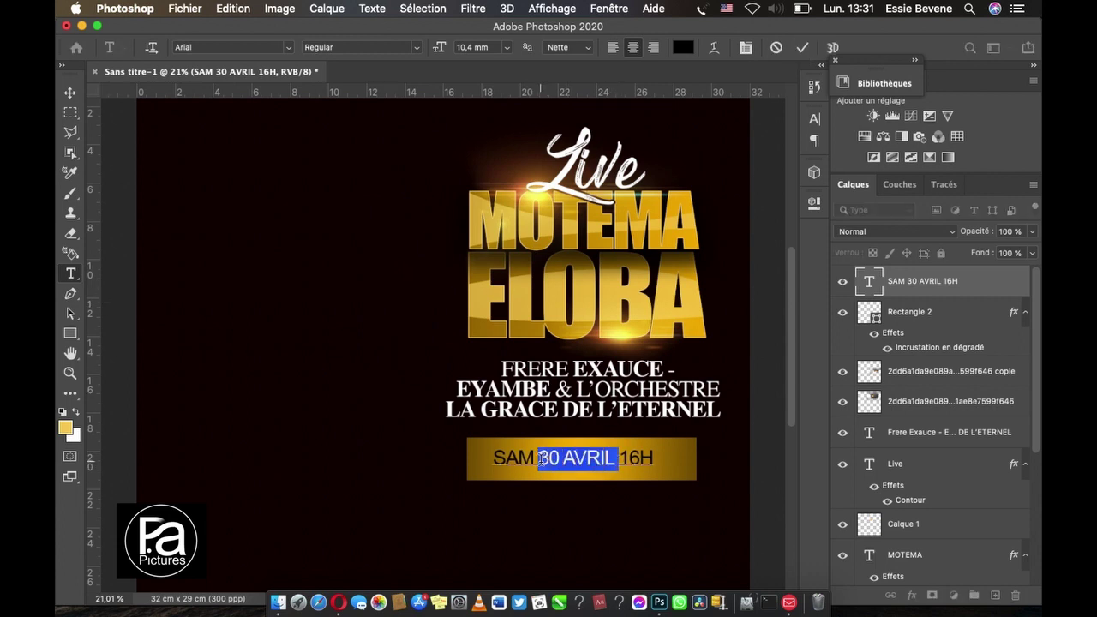
pyautogui.click(417, 48)
pyautogui.click(385, 63)
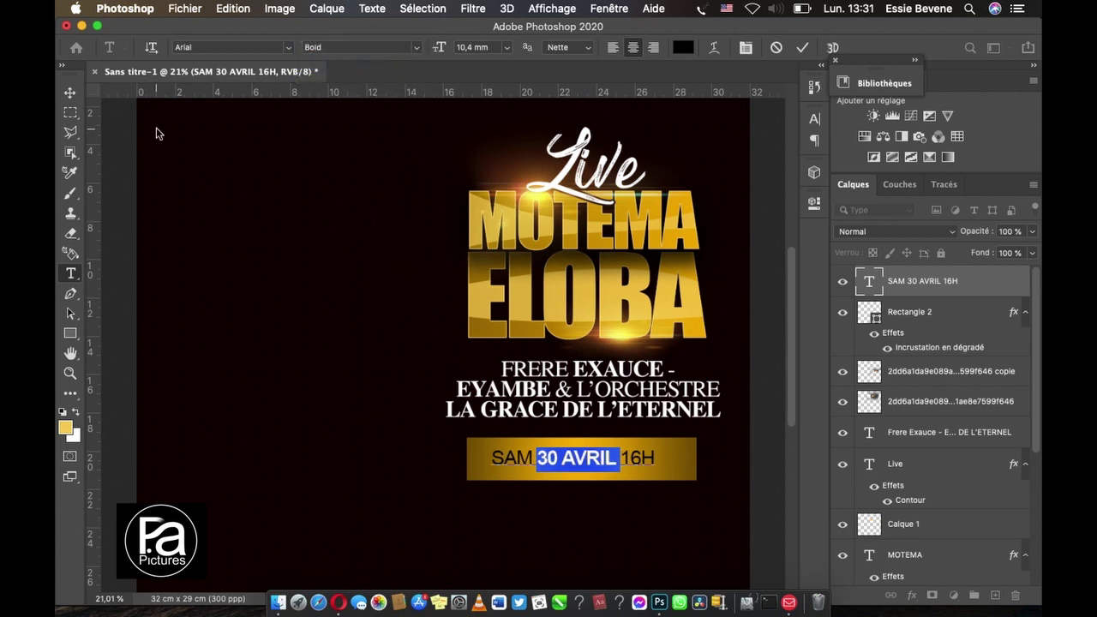
pyautogui.click(70, 91)
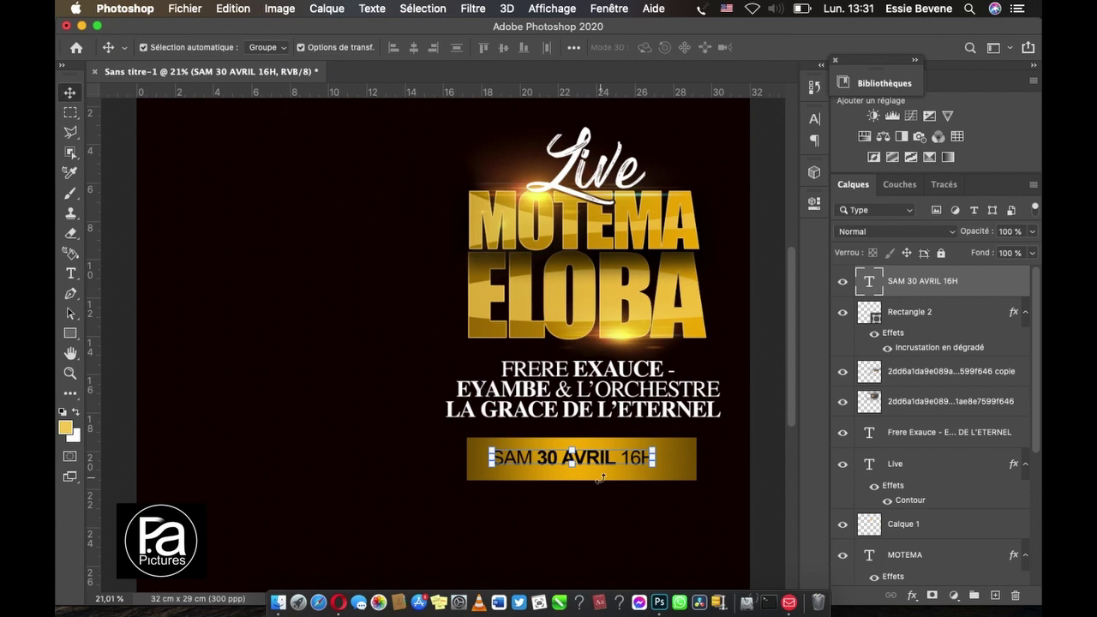
# Step: Scale the SAM 30 AVRIL 16H text up to about 116%
pyautogui.moveTo(654, 450)
pyautogui.mouseDown()
pyautogui.moveTo(664, 447)
pyautogui.moveTo(670, 471)
pyautogui.mouseUp()
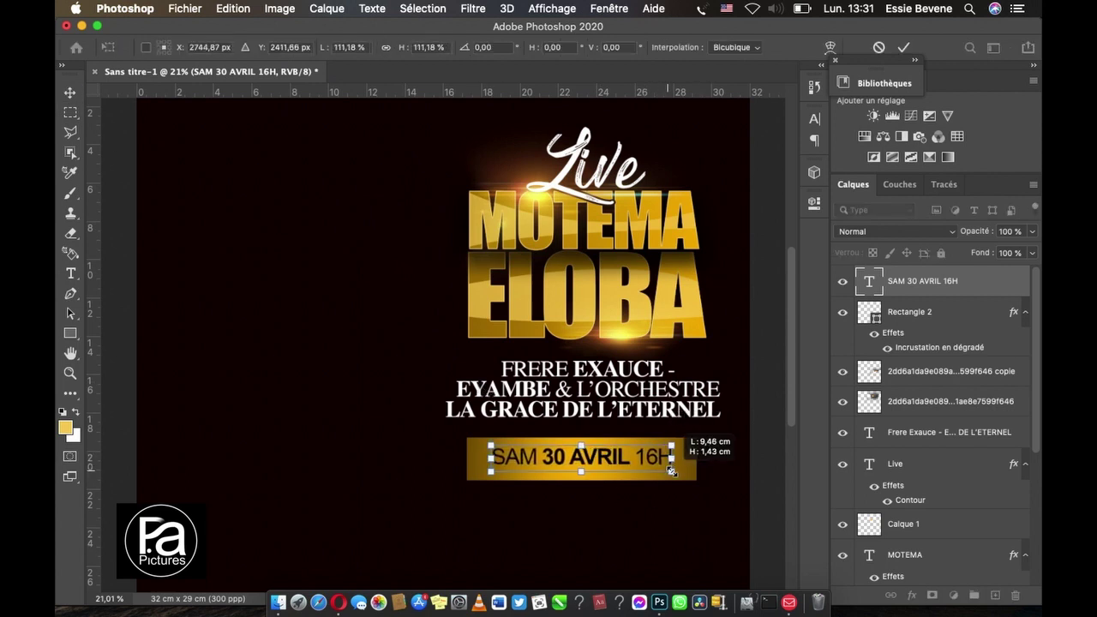
pyautogui.moveTo(489, 470); pyautogui.dragTo(483, 474)
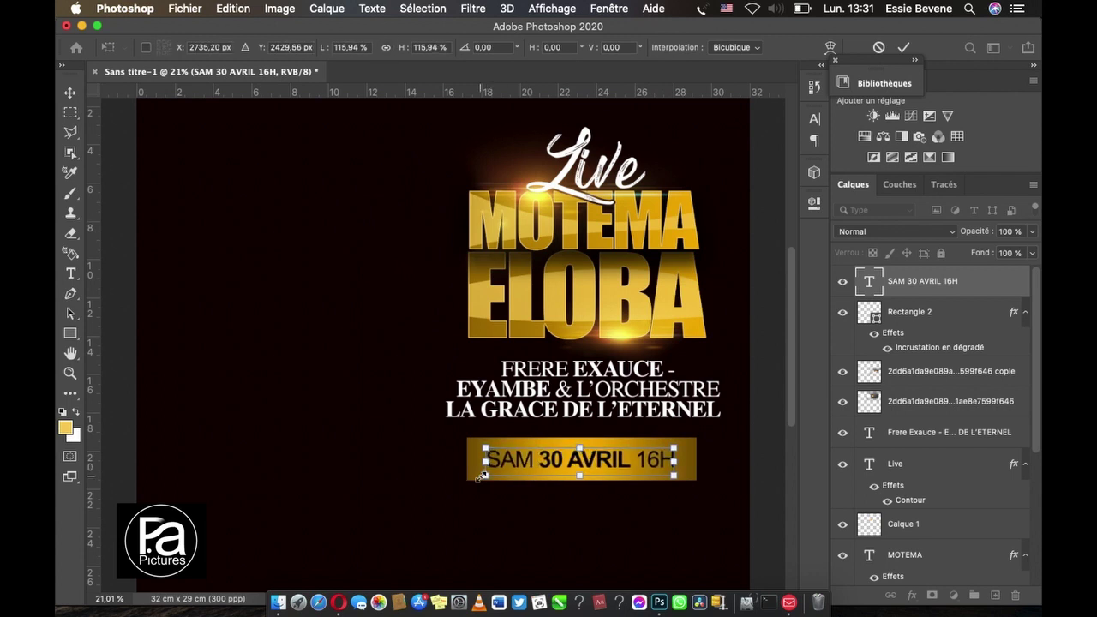
pyautogui.press('Return')
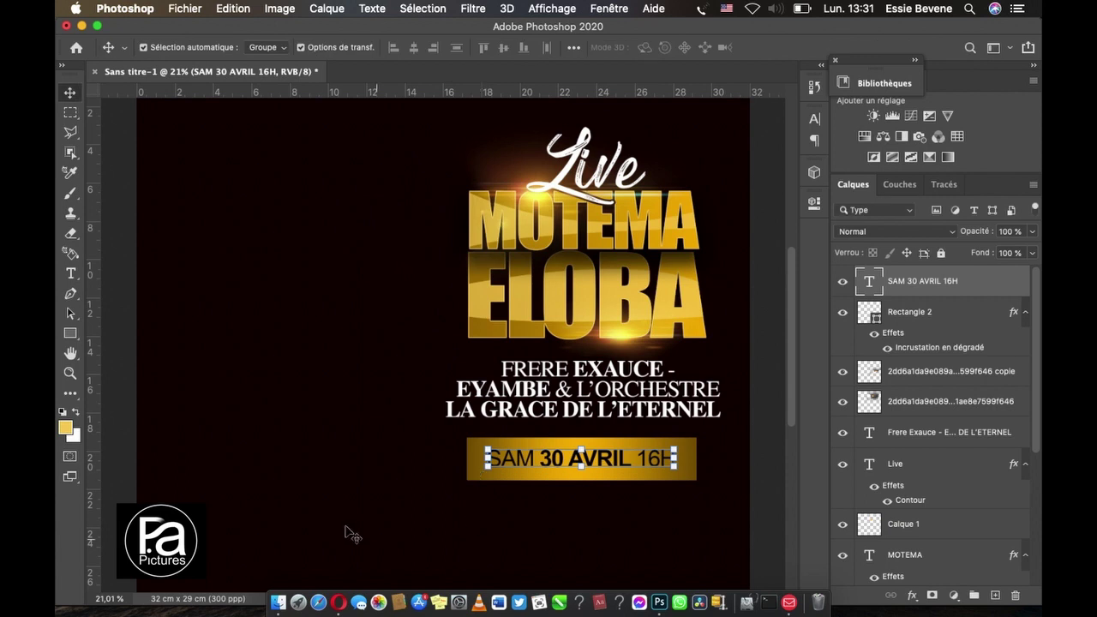
pyautogui.click(297, 388)
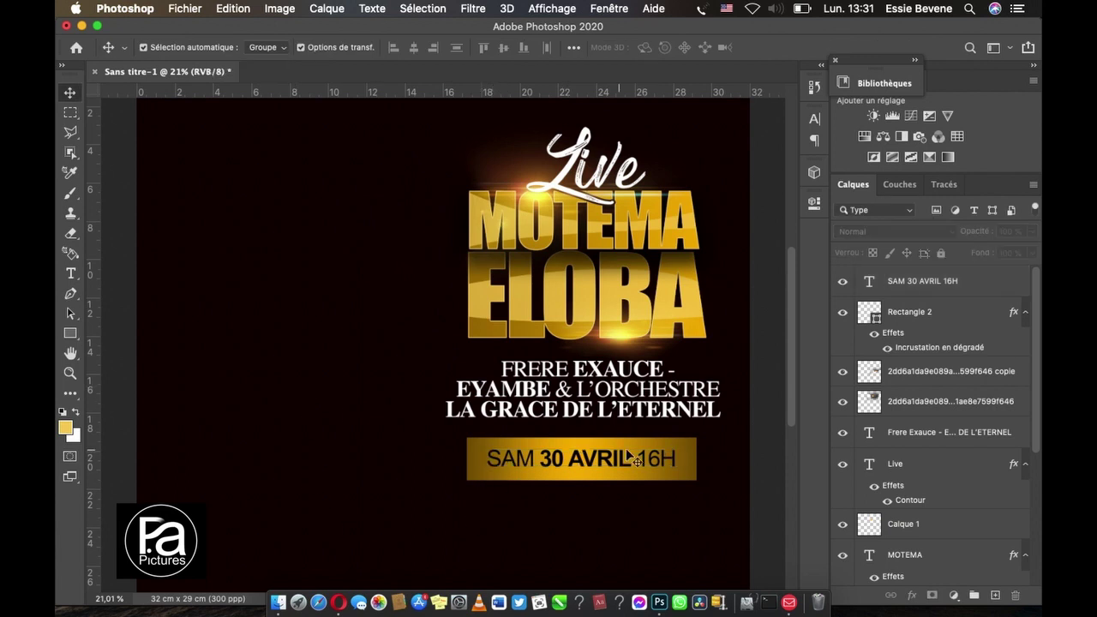
# Step: Add a 10 px inside light-gold stroke to the Rectangle 2 bar
pyautogui.click(690, 455)
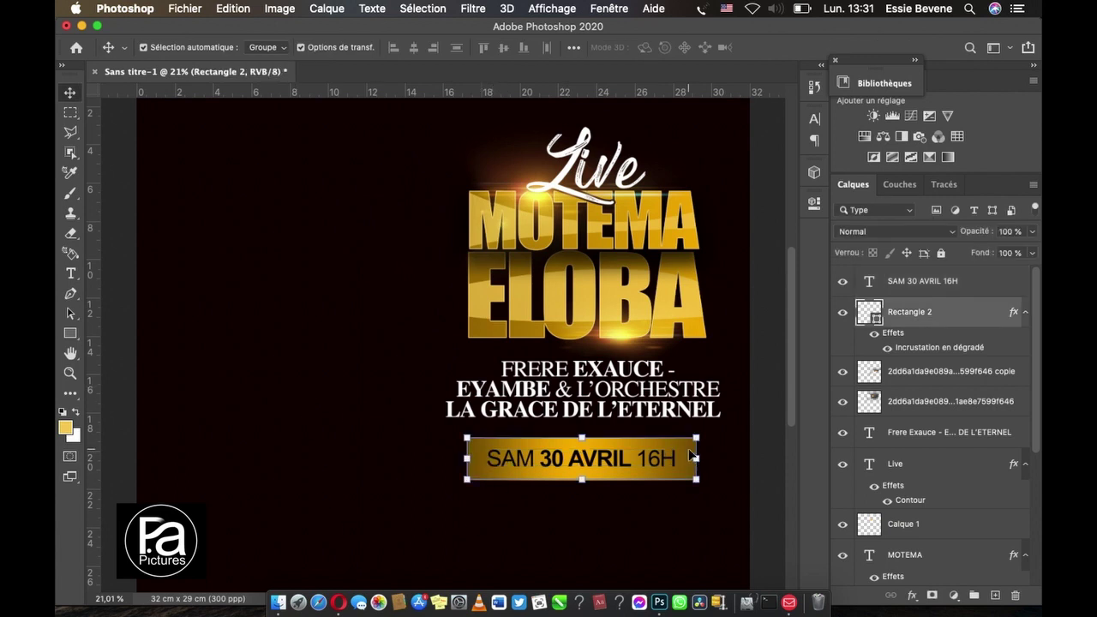
pyautogui.click(912, 595)
pyautogui.click(934, 461)
pyautogui.moveTo(588, 224)
pyautogui.mouseDown()
pyautogui.moveTo(608, 257)
pyautogui.moveTo(764, 339)
pyautogui.mouseUp()
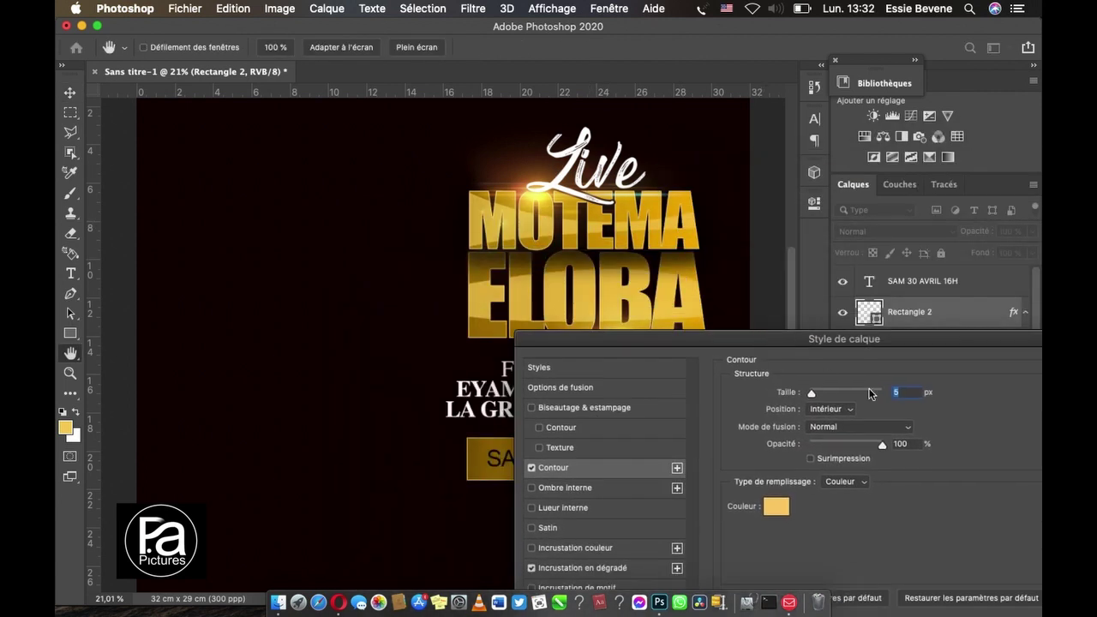
pyautogui.write('10')
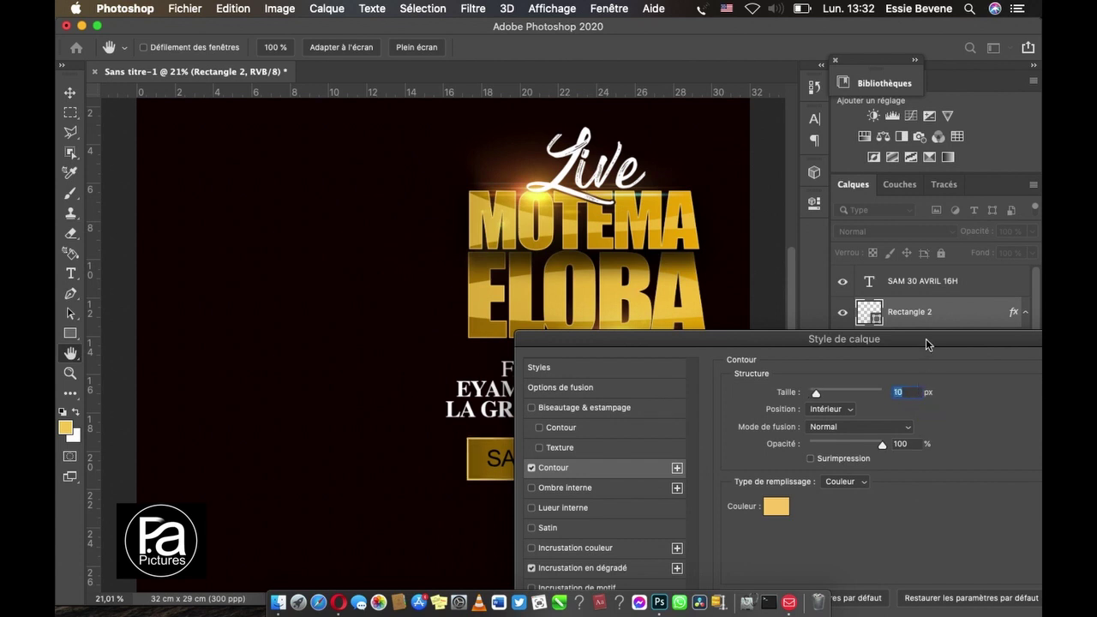
pyautogui.moveTo(926, 341); pyautogui.dragTo(724, 515)
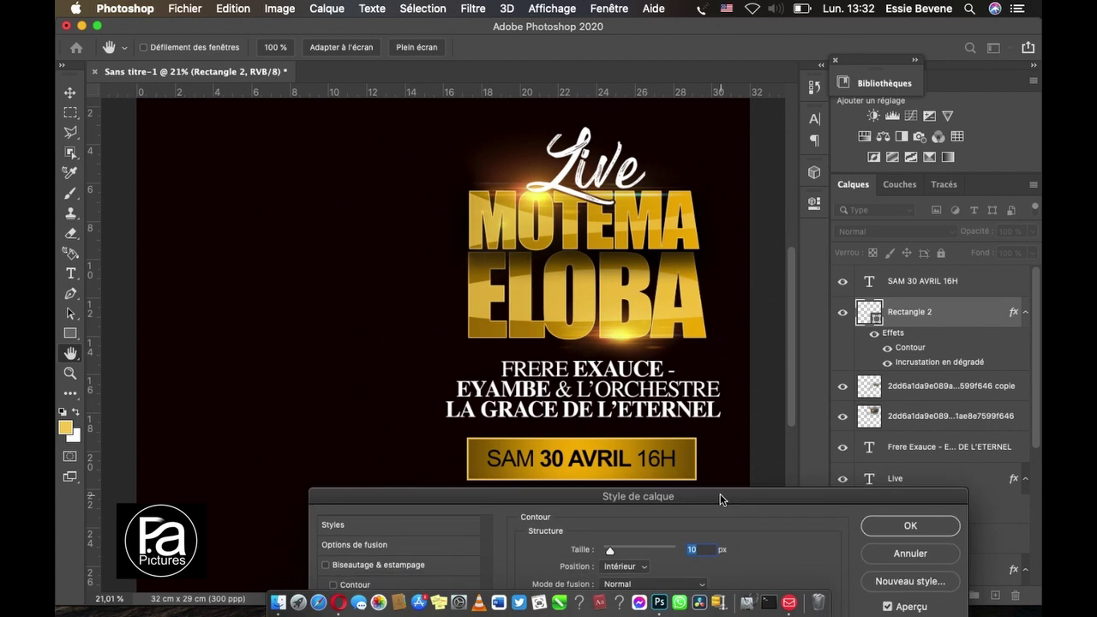
pyautogui.click(930, 540)
pyautogui.click(704, 561)
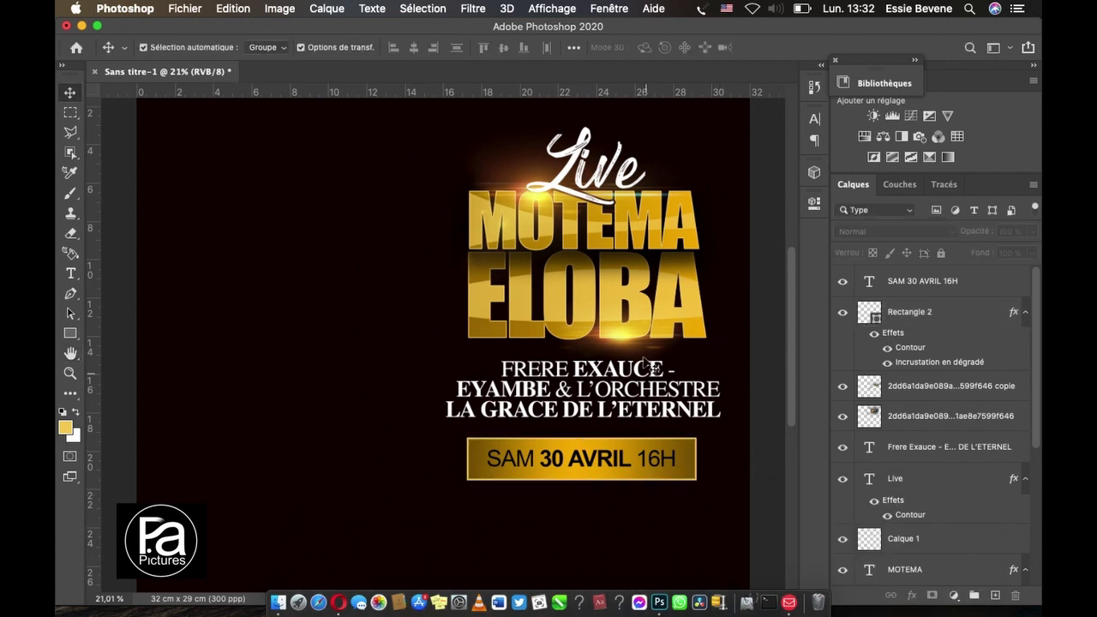
# Step: Lock both 2dd6a1da9e… image layers
pyautogui.scroll(2, 638, 334)
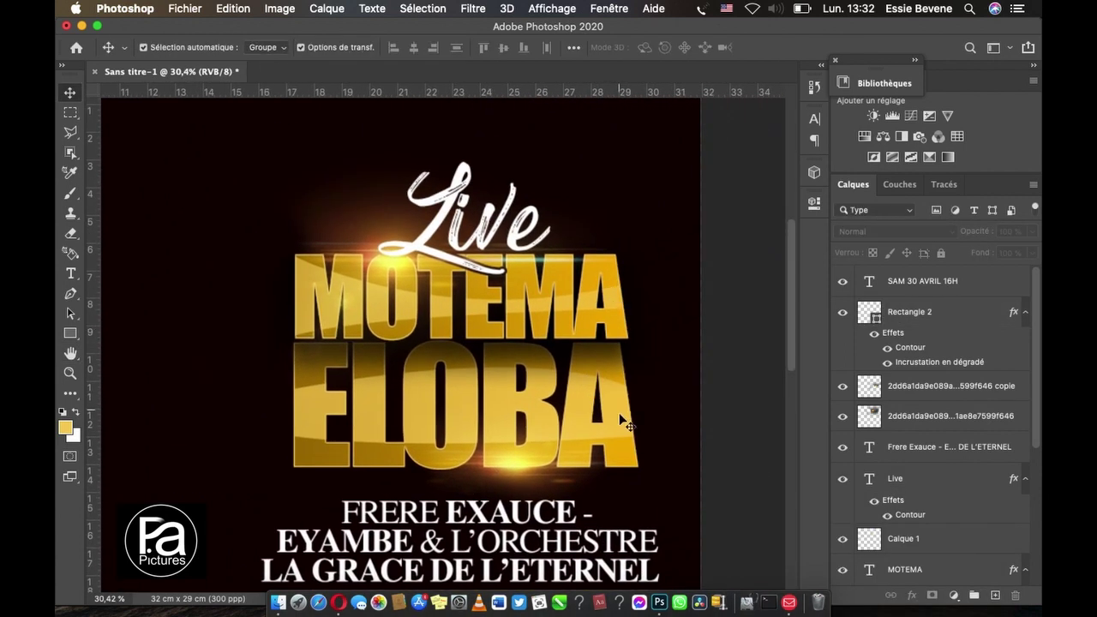
pyautogui.click(621, 417)
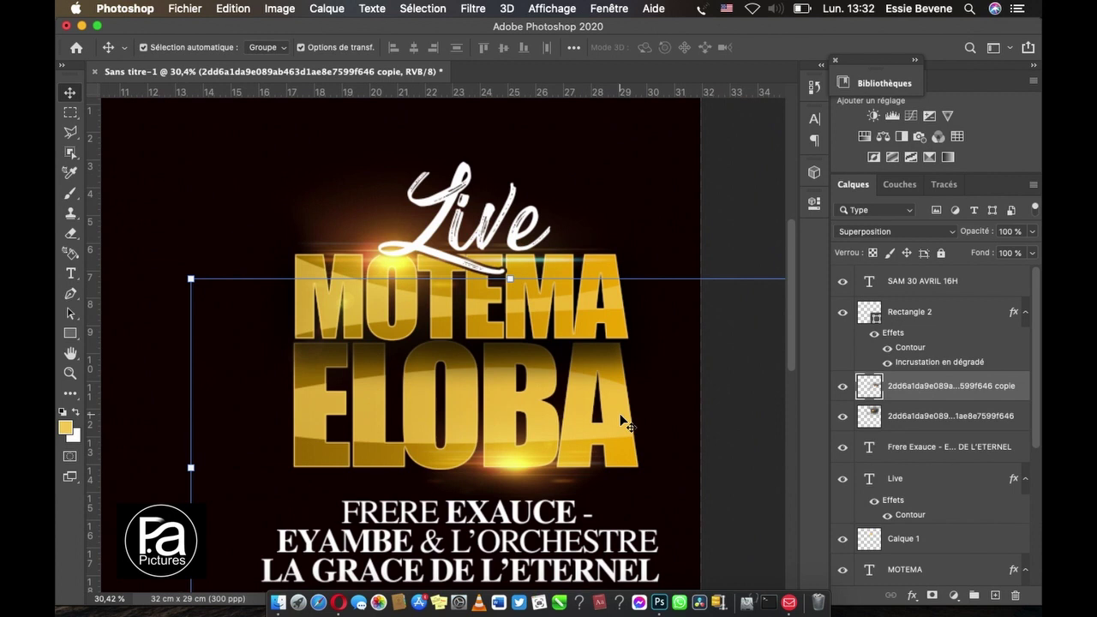
pyautogui.click(940, 253)
pyautogui.click(910, 415)
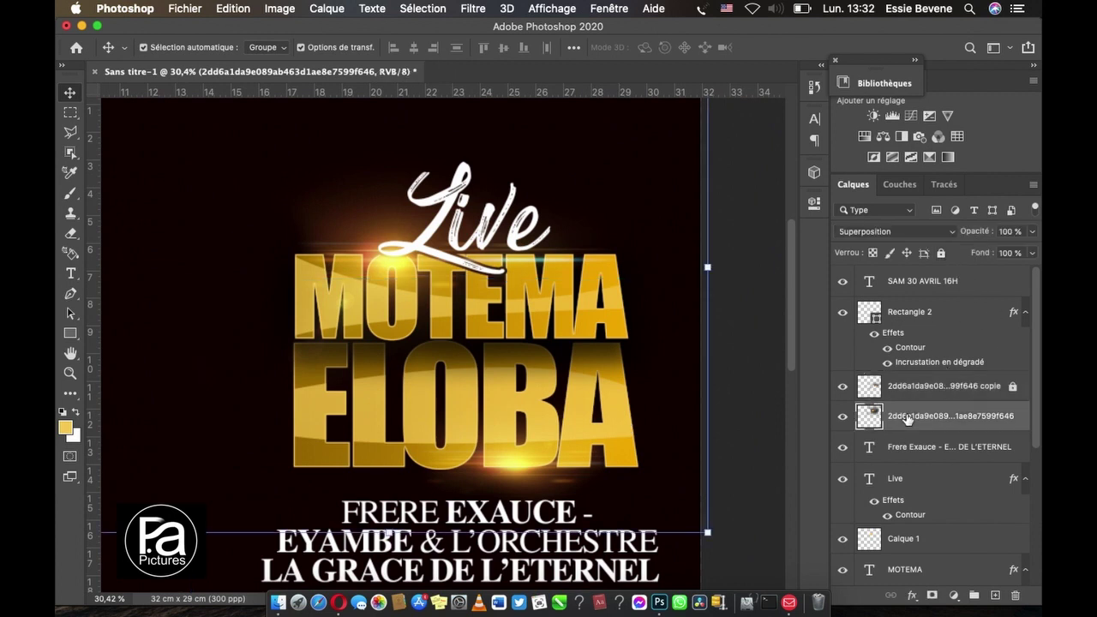
pyautogui.click(941, 254)
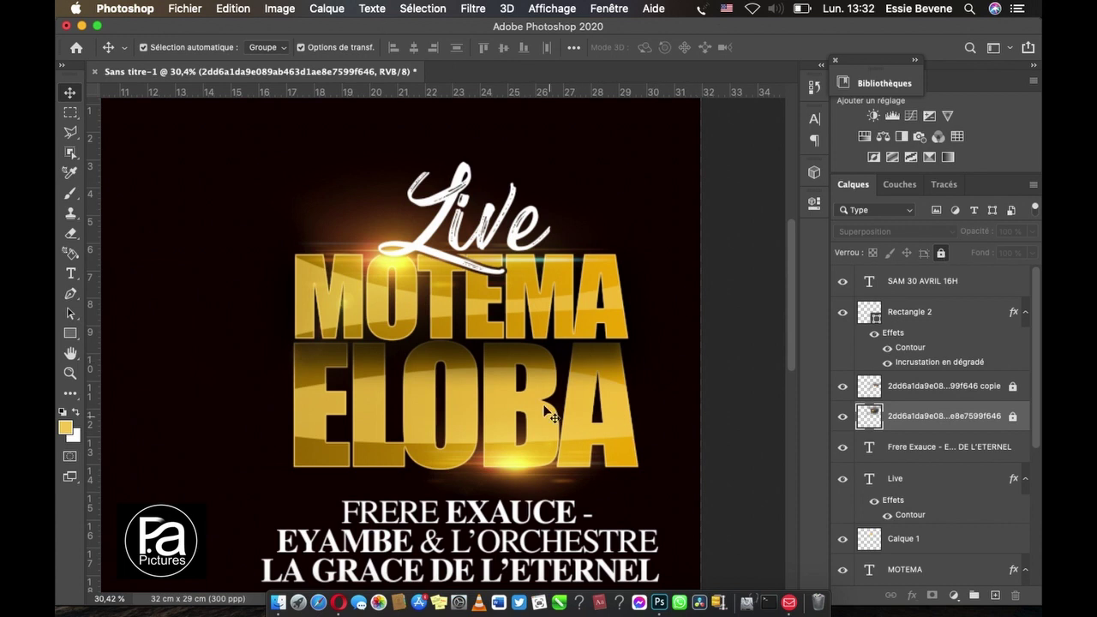
# Step: Thicken ELOBA's gold stroke to 8 px
pyautogui.click(579, 366)
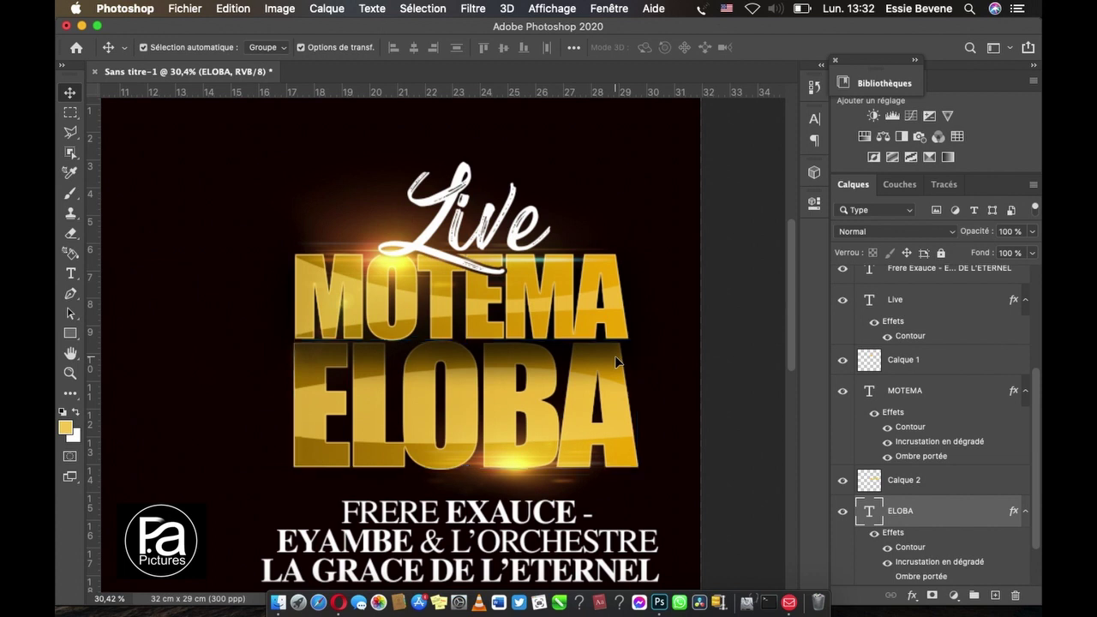
pyautogui.doubleClick(906, 548)
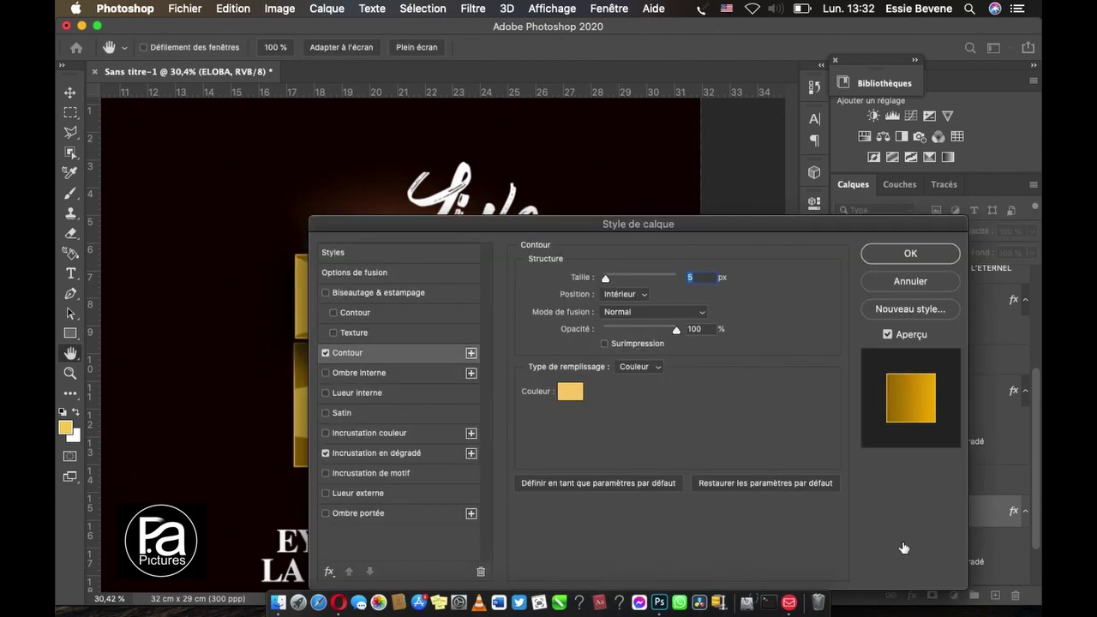
pyautogui.moveTo(676, 234); pyautogui.dragTo(868, 256)
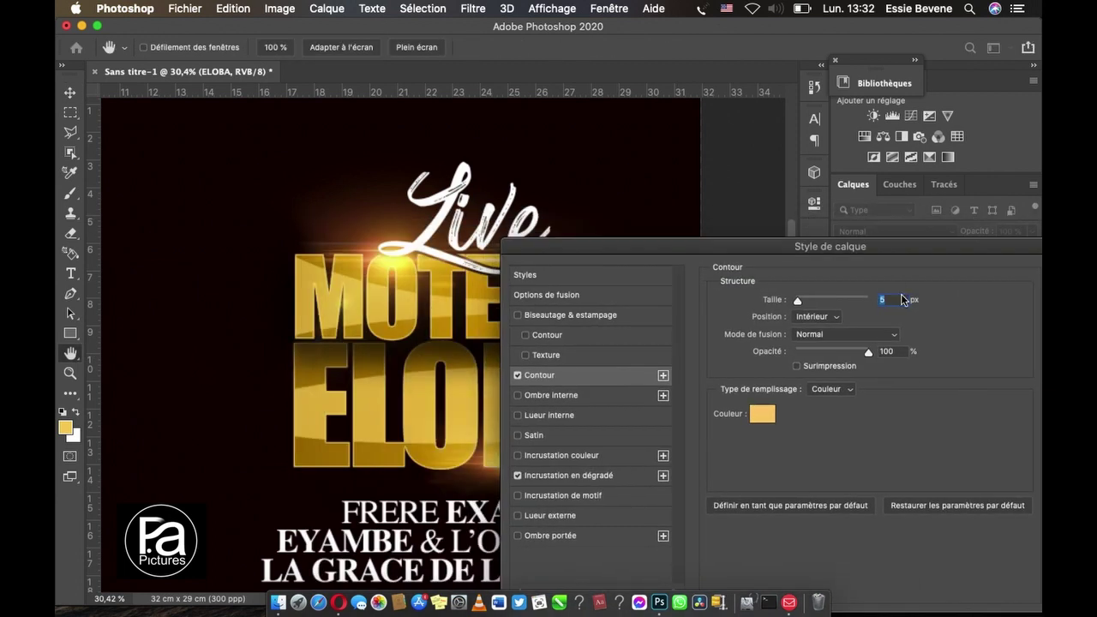
pyautogui.press('Up')
pyautogui.press('Up')
pyautogui.press('Up')
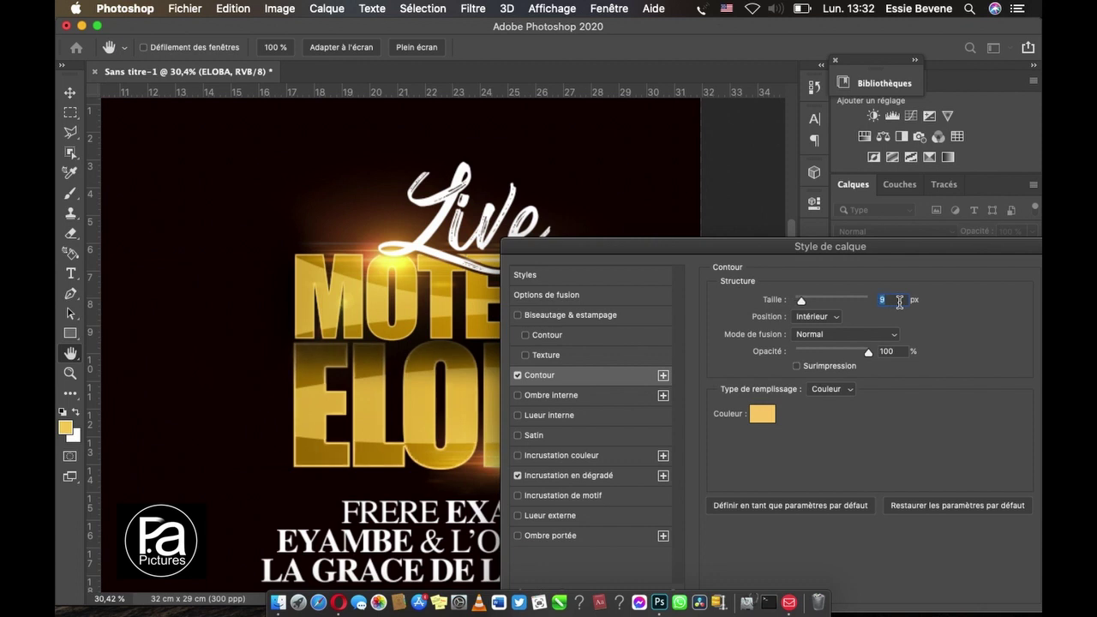
pyautogui.press('Down')
pyautogui.moveTo(949, 247); pyautogui.dragTo(748, 296)
pyautogui.click(901, 325)
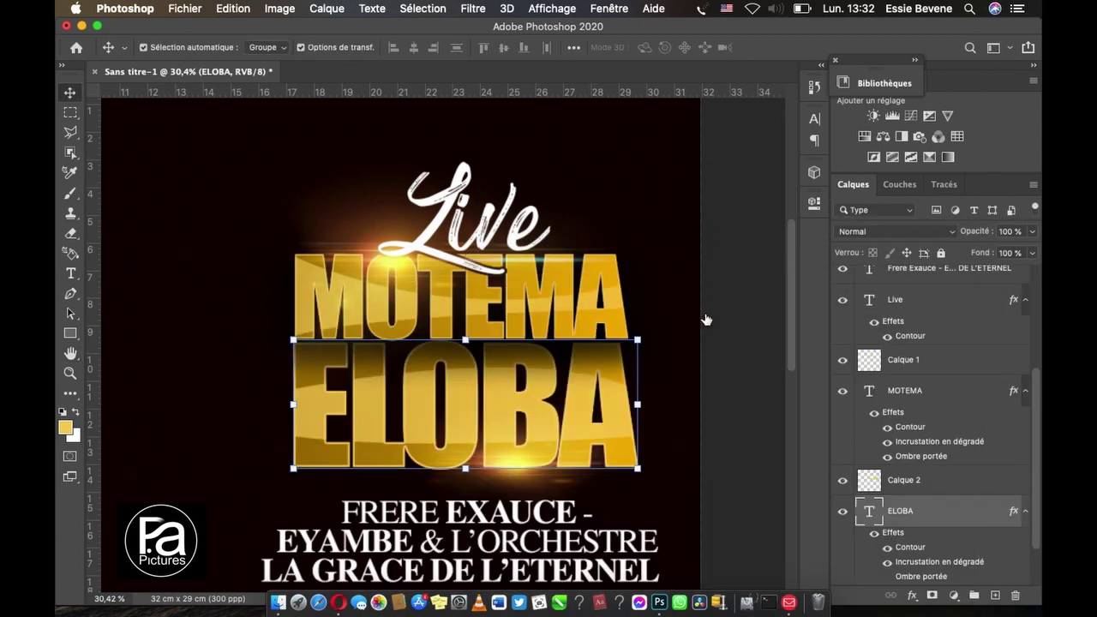
# Step: Thicken MOTEMA's inner gold stroke from 5 to 8 px
pyautogui.click(607, 265)
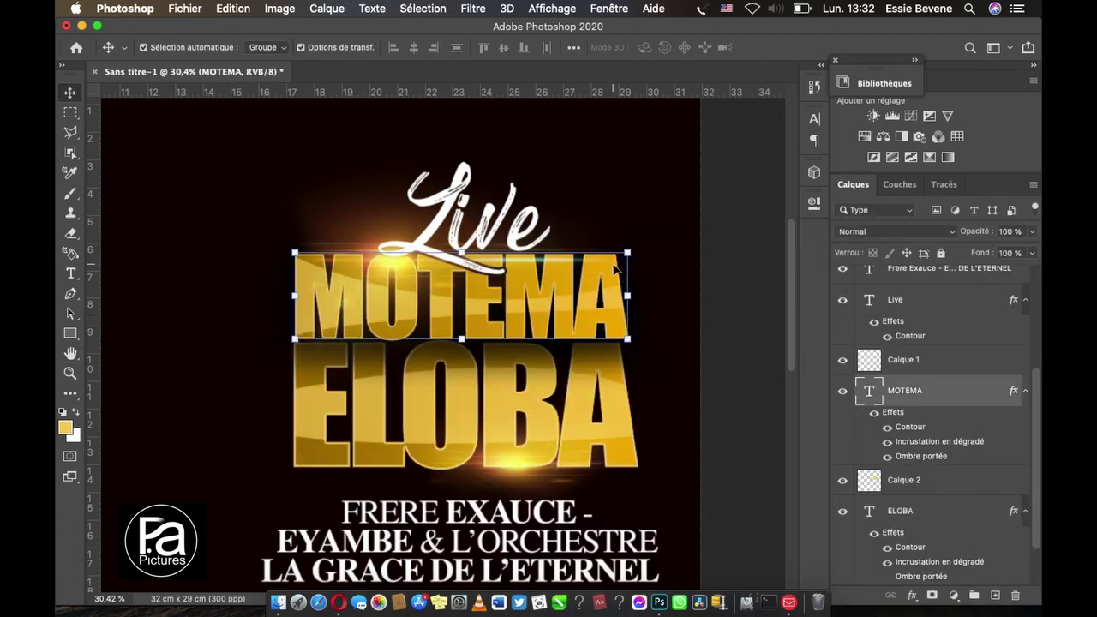
pyautogui.doubleClick(916, 432)
pyautogui.moveTo(710, 230); pyautogui.dragTo(932, 294)
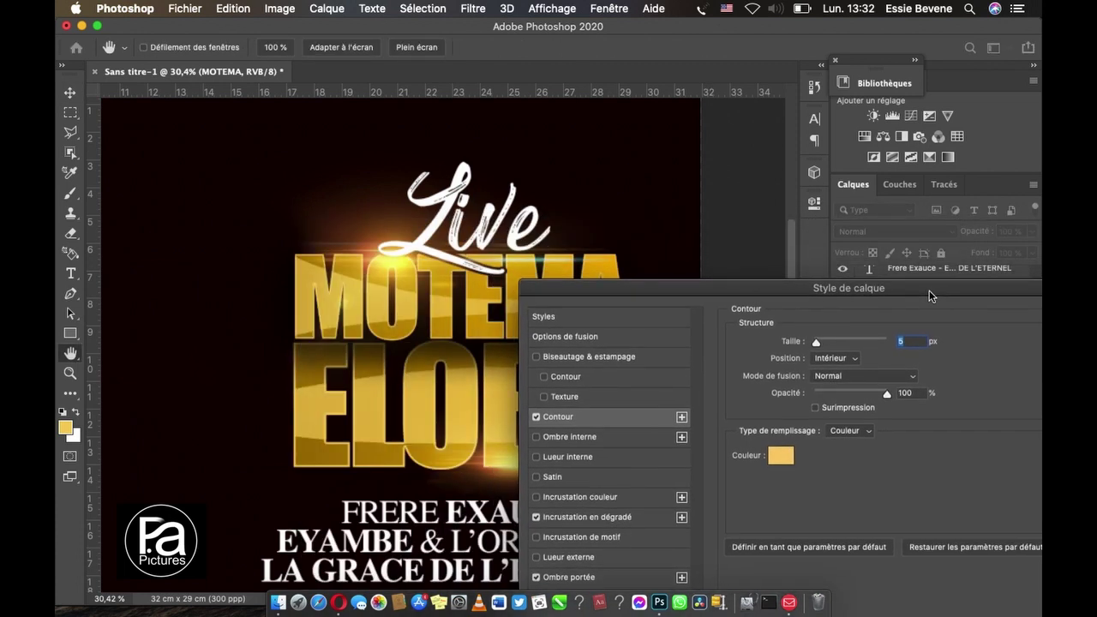
pyautogui.press('Up')
pyautogui.press('Up')
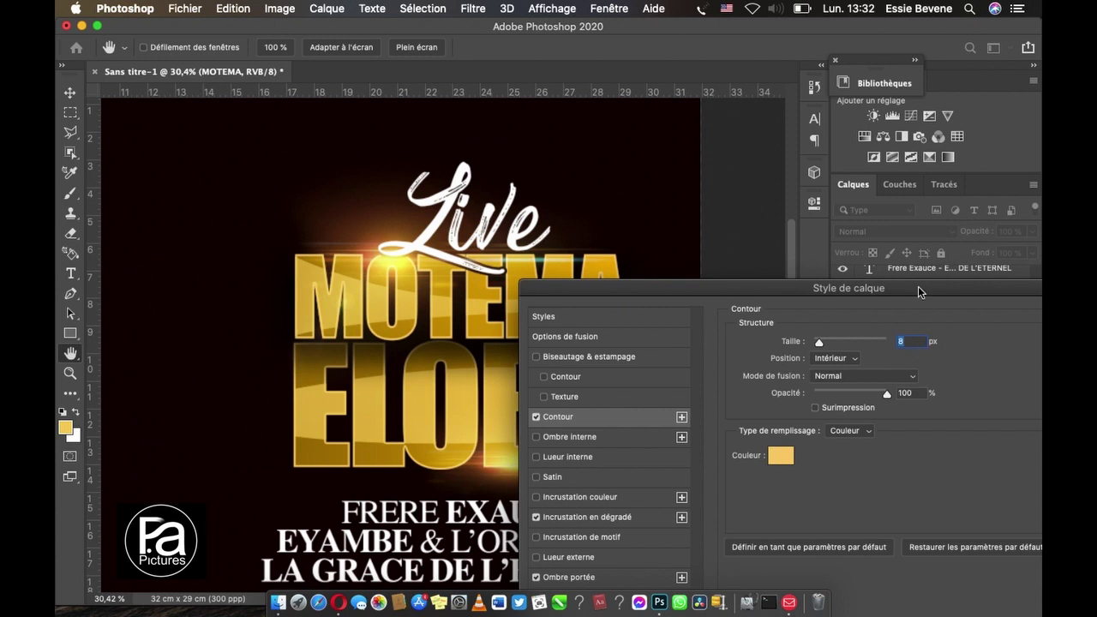
pyautogui.moveTo(919, 292); pyautogui.dragTo(568, 357)
pyautogui.click(730, 389)
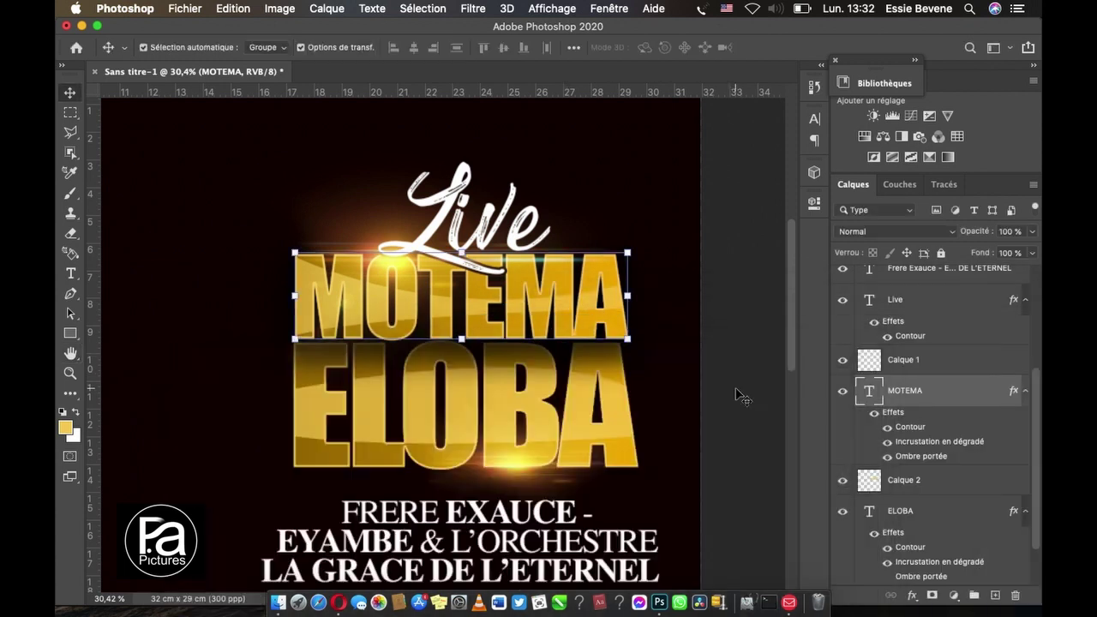
pyautogui.click(706, 347)
pyautogui.hotkey('ctrl', '0')
pyautogui.scroll(-1, 705, 347)
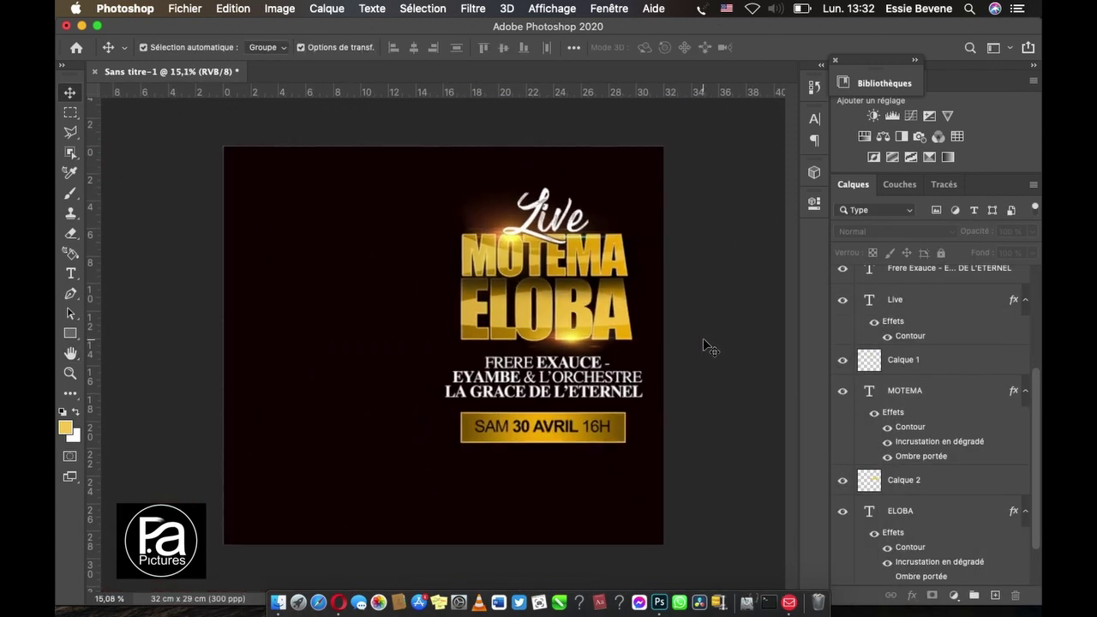
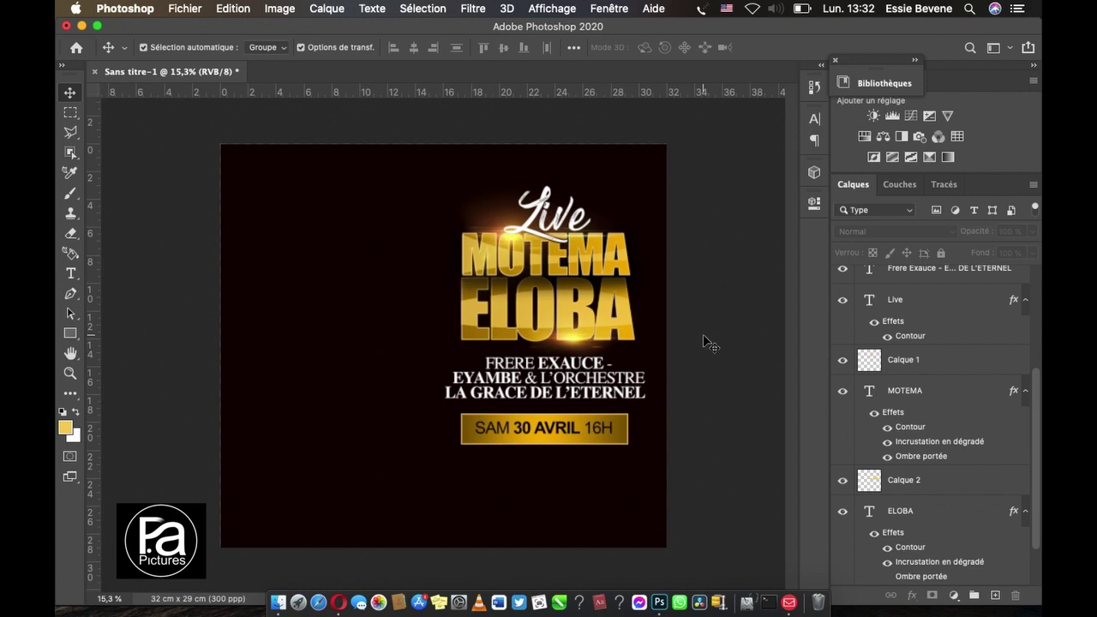
# Step: Unlock the original gold glow image layer in the Layers panel
pyautogui.scroll(3, 704, 341)
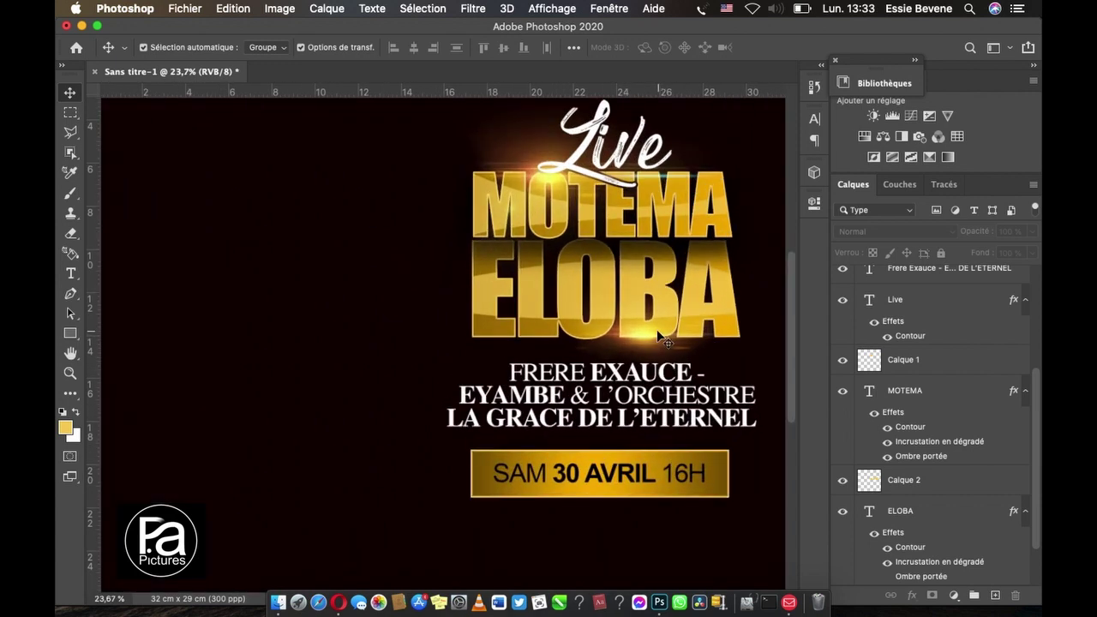
pyautogui.click(648, 343)
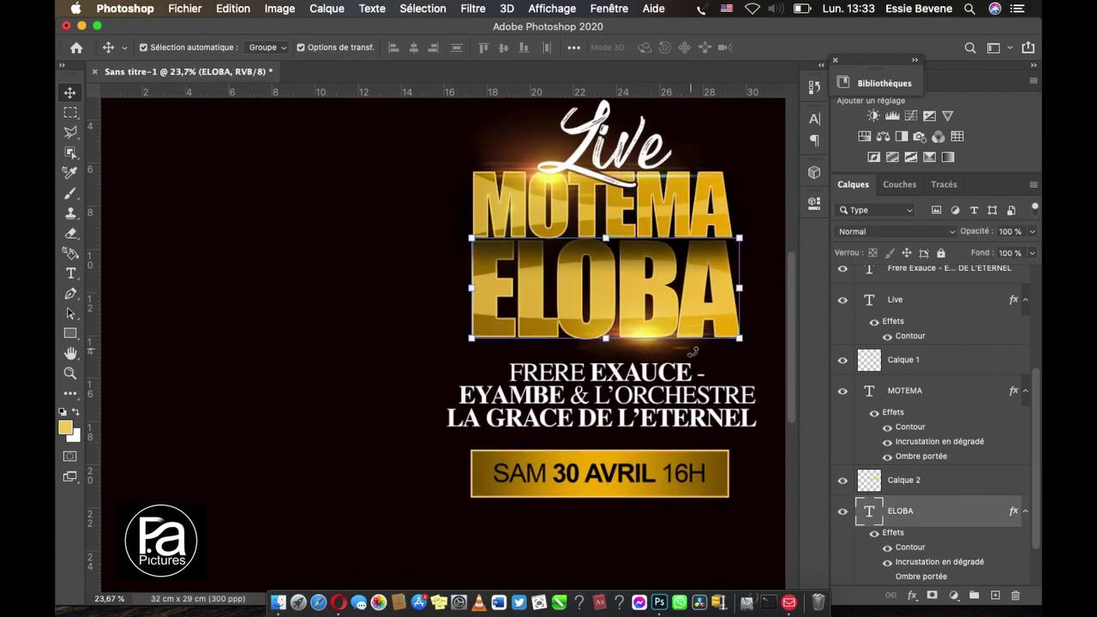
pyautogui.click(462, 230)
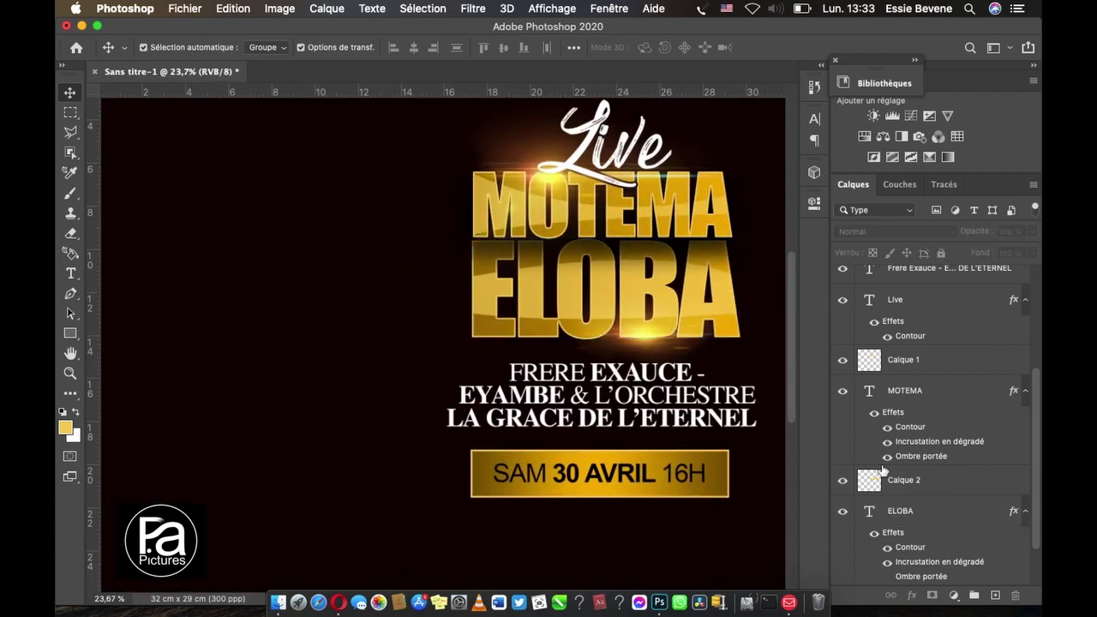
pyautogui.scroll(-5, 883, 469)
pyautogui.scroll(5, 925, 428)
pyautogui.scroll(3, 943, 384)
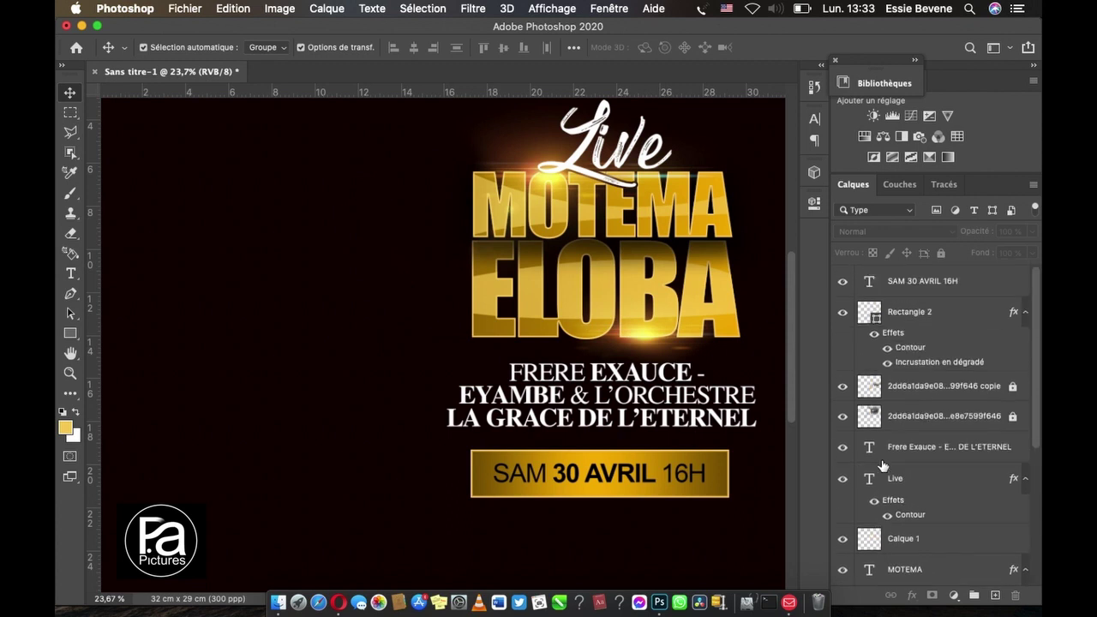
pyautogui.click(942, 385)
pyautogui.click(946, 416)
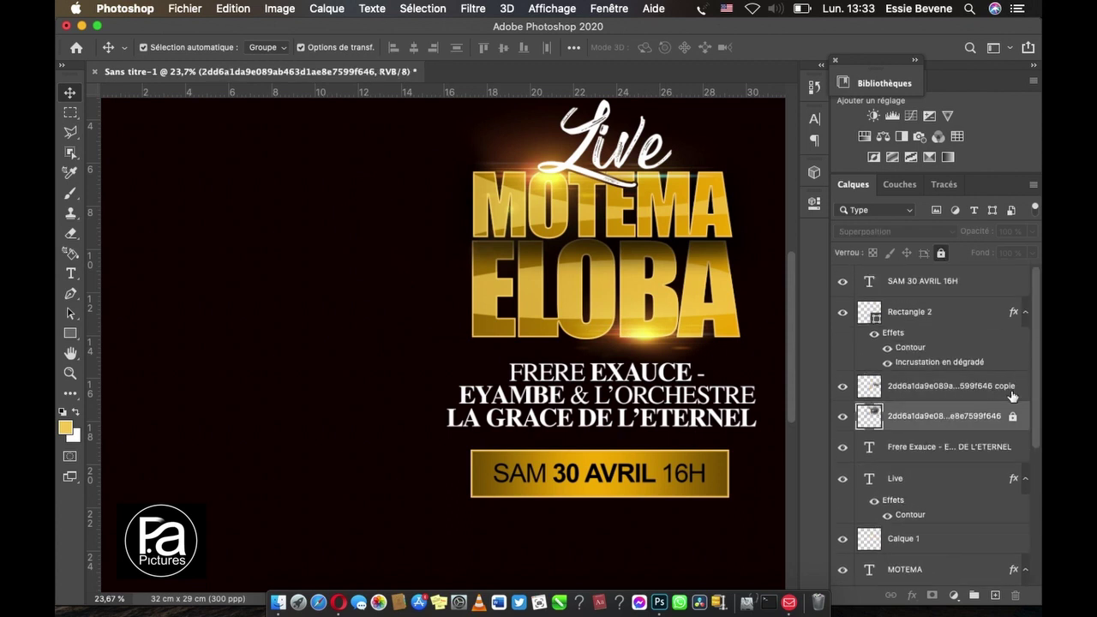
pyautogui.click(1012, 417)
pyautogui.click(421, 512)
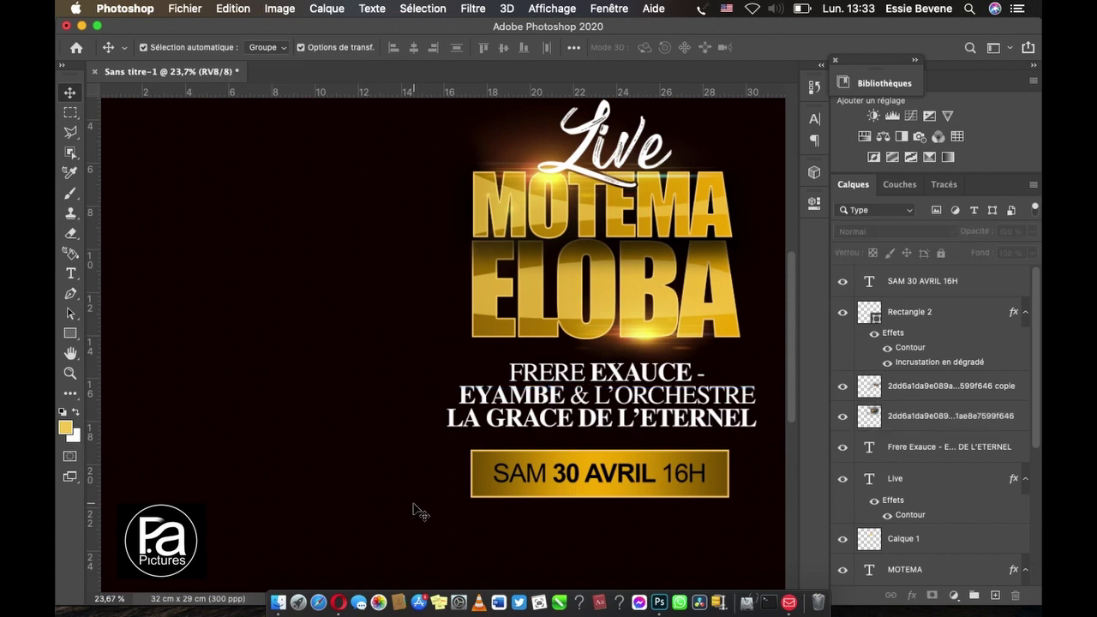
# Step: Duplicate the glow layer, move the copy to the top, and place it over the date banner
pyautogui.click(485, 189)
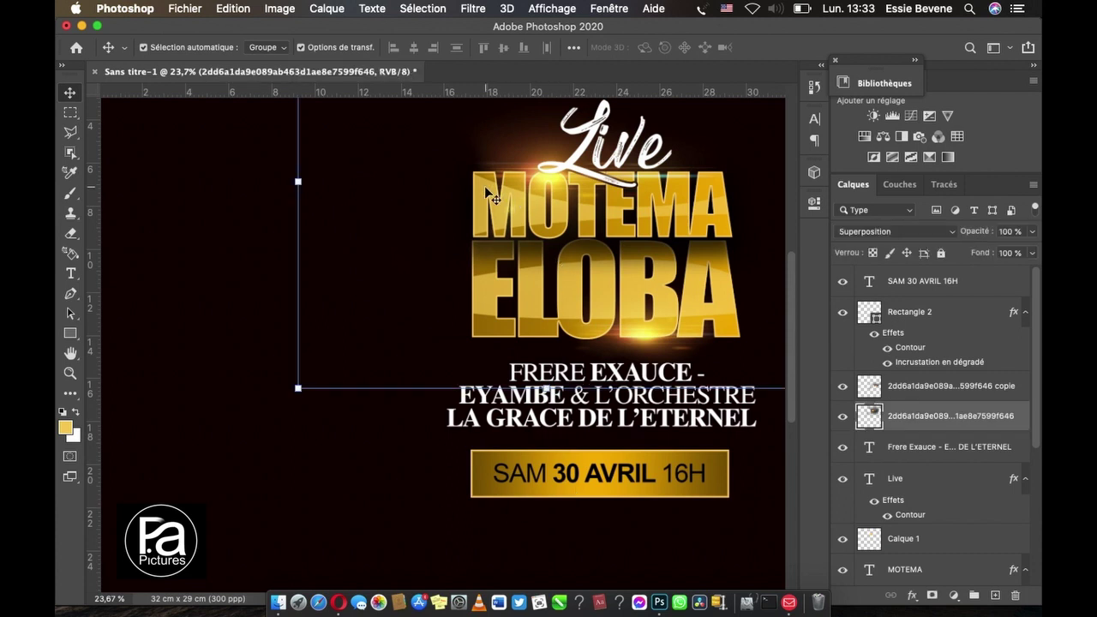
pyautogui.click(903, 394)
pyautogui.click(915, 418)
pyautogui.hotkey('ctrl', 'j')
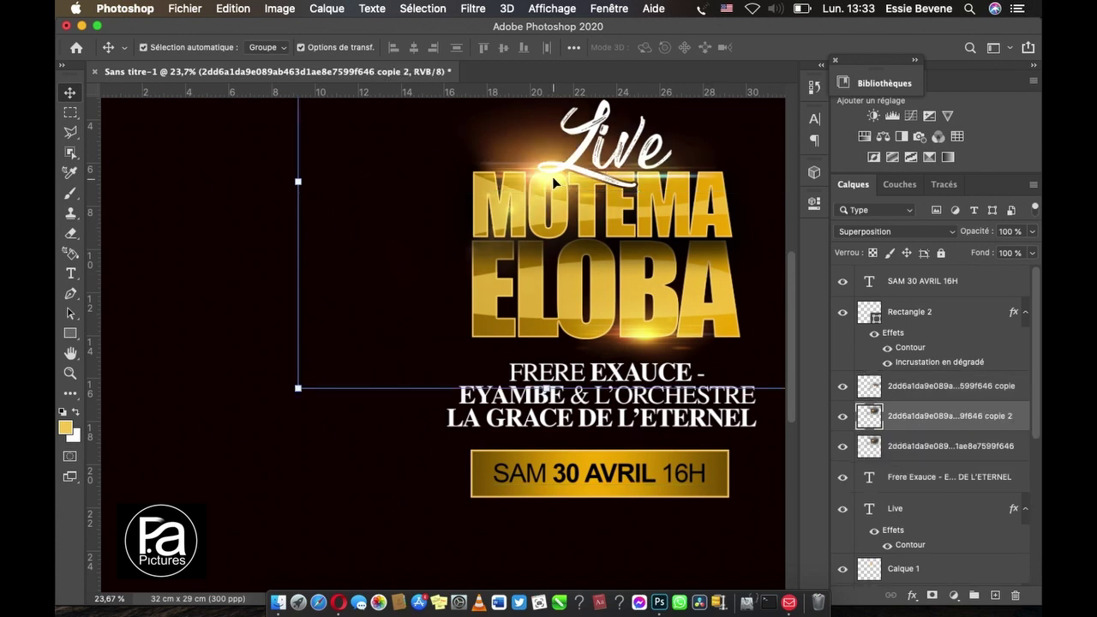
pyautogui.moveTo(553, 181); pyautogui.dragTo(604, 457)
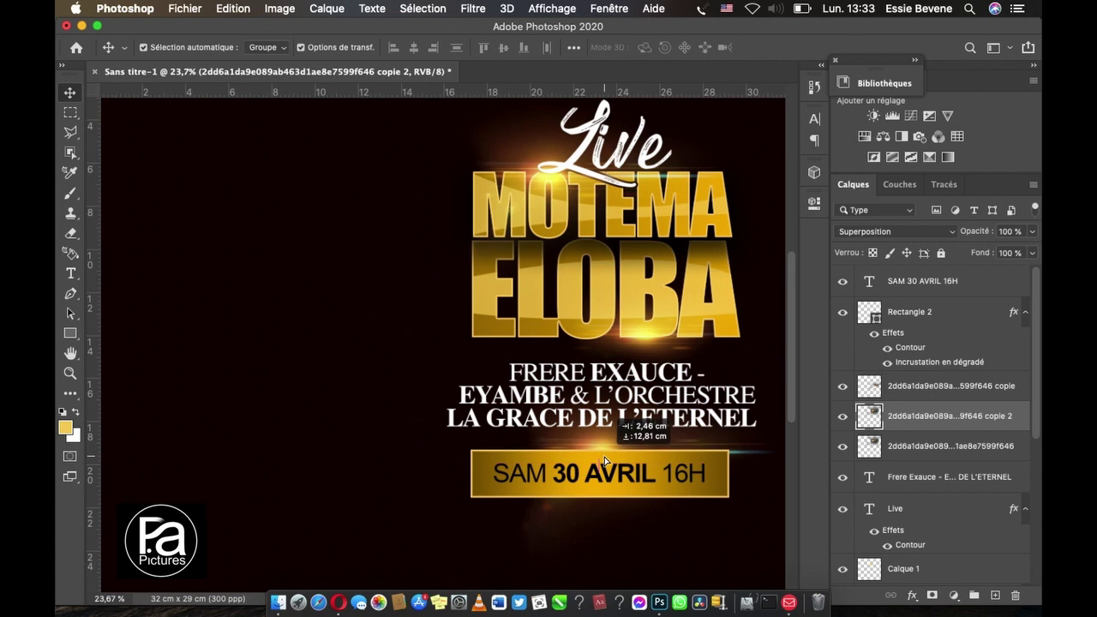
pyautogui.moveTo(1021, 419)
pyautogui.mouseDown()
pyautogui.moveTo(1021, 191)
pyautogui.moveTo(985, 280)
pyautogui.mouseUp()
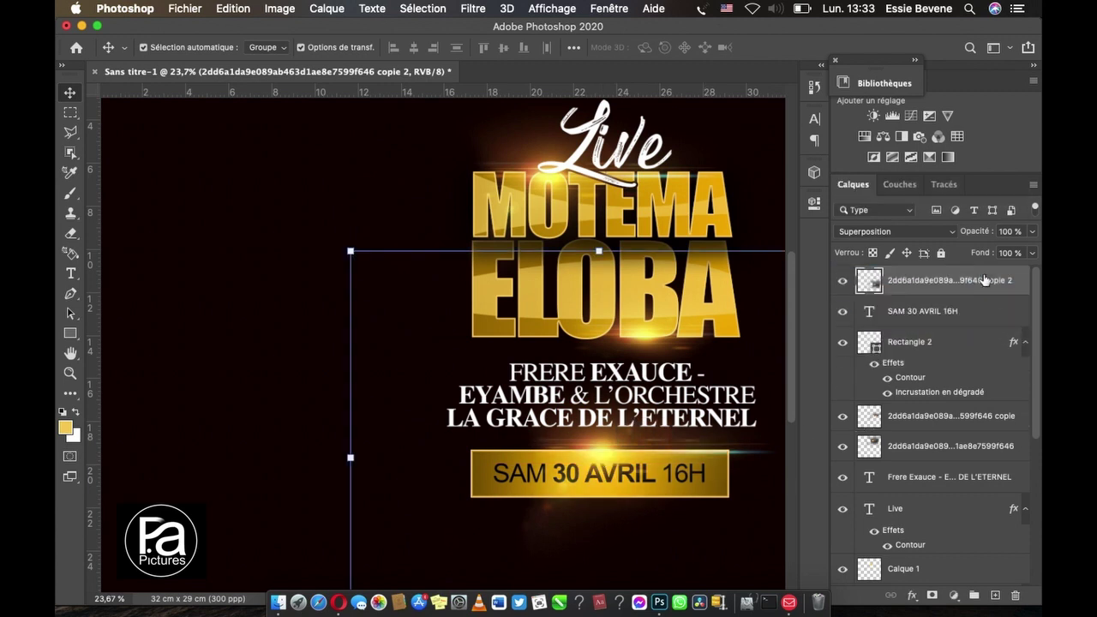
pyautogui.moveTo(610, 454); pyautogui.dragTo(599, 451)
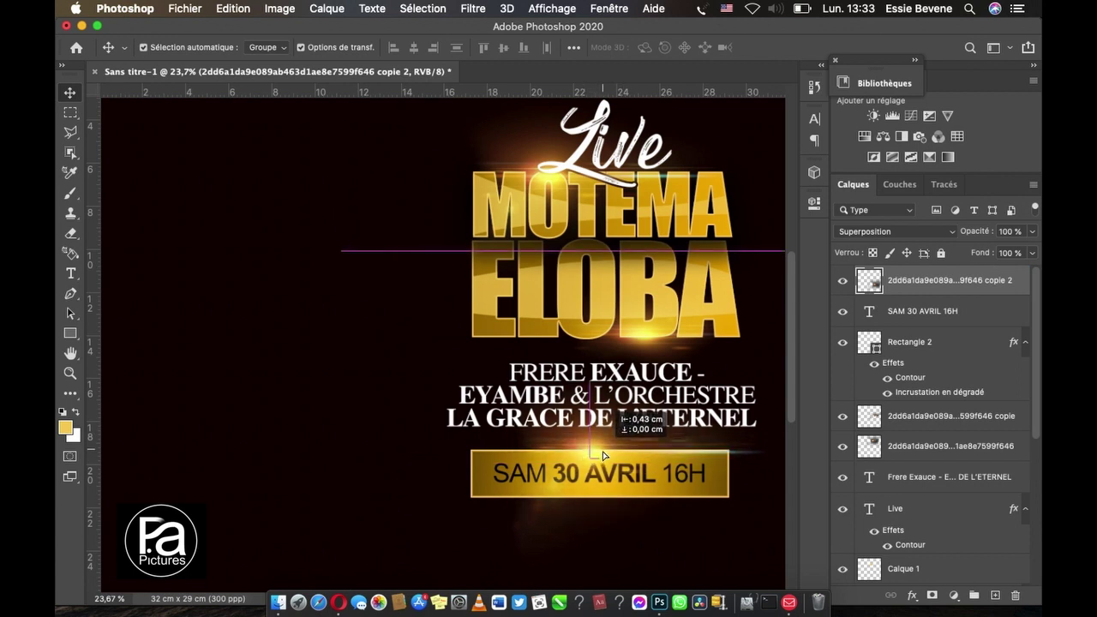
pyautogui.moveTo(599, 452); pyautogui.dragTo(602, 454)
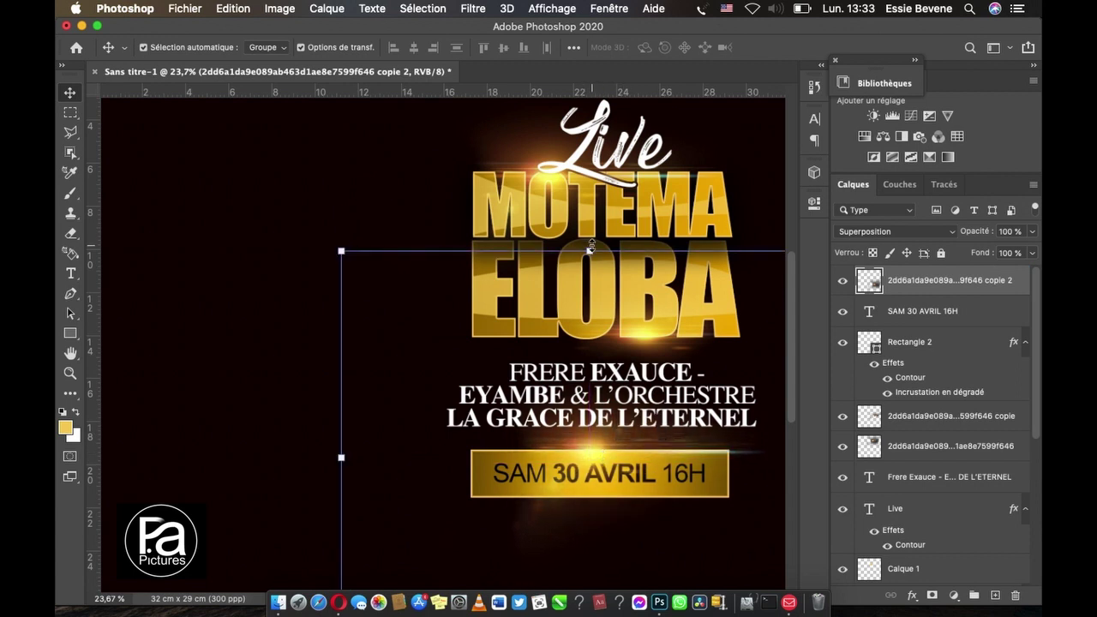
pyautogui.moveTo(590, 247); pyautogui.dragTo(589, 276)
# Step: Free Transform the flare copy, squashing it vertically into a thin band
pyautogui.hotkey('ctrl', 't')
pyautogui.hotkey('ctrl', '-')
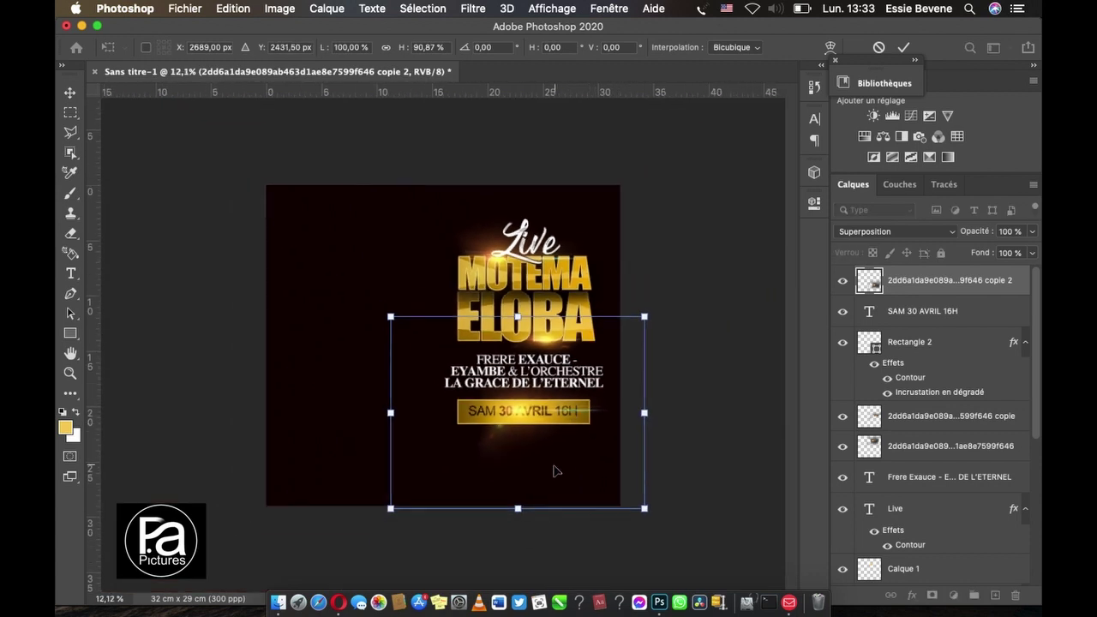
pyautogui.moveTo(518, 508); pyautogui.dragTo(517, 479)
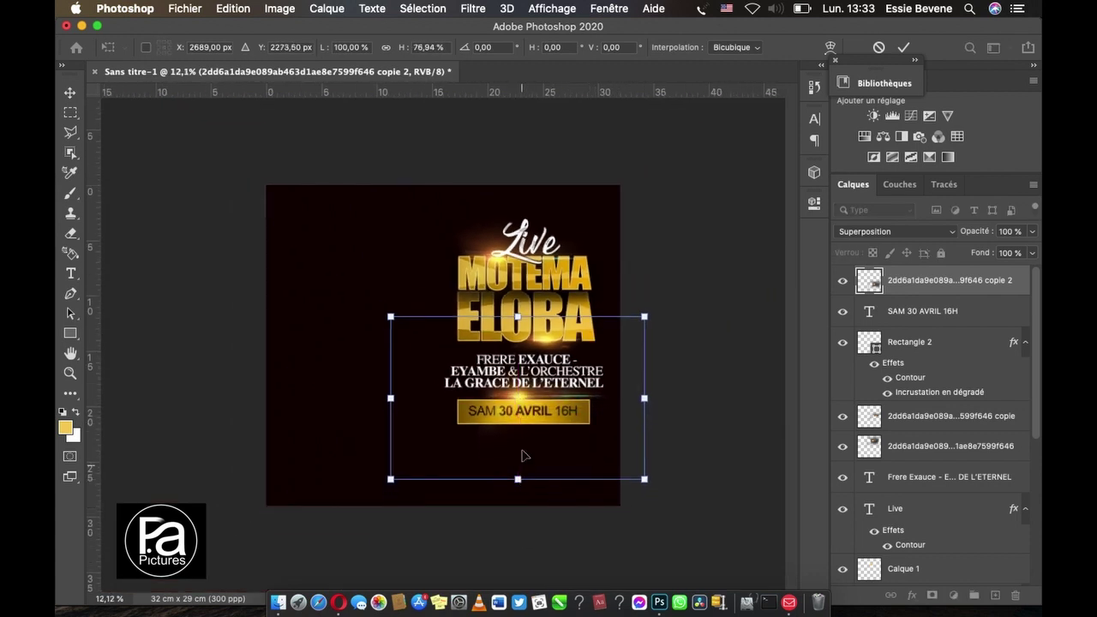
pyautogui.moveTo(517, 316); pyautogui.dragTo(518, 367)
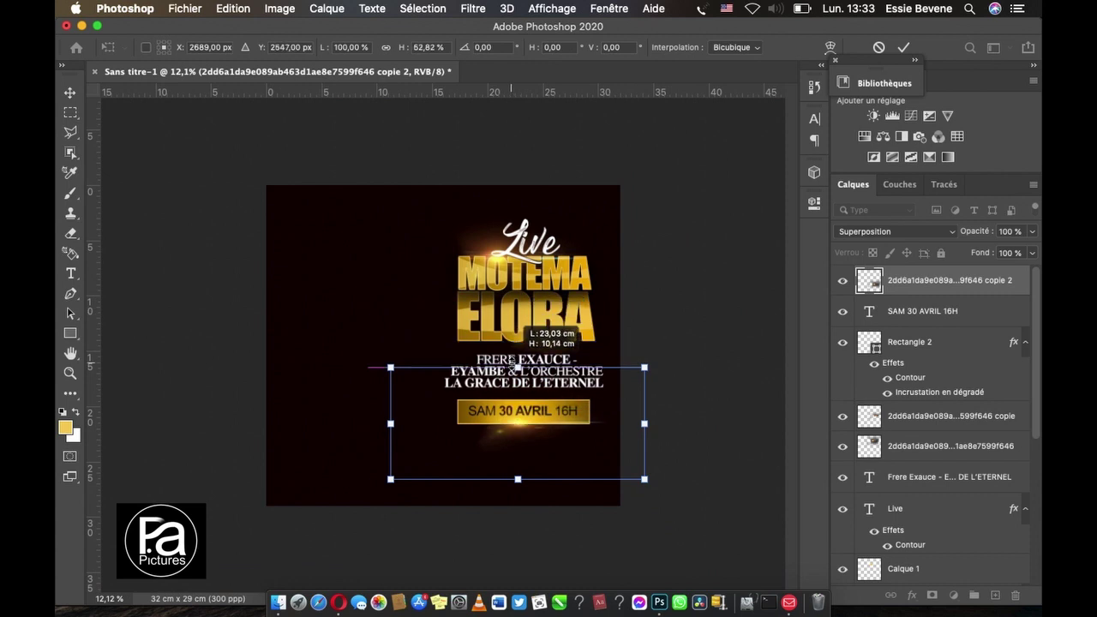
pyautogui.moveTo(515, 478); pyautogui.dragTo(514, 434)
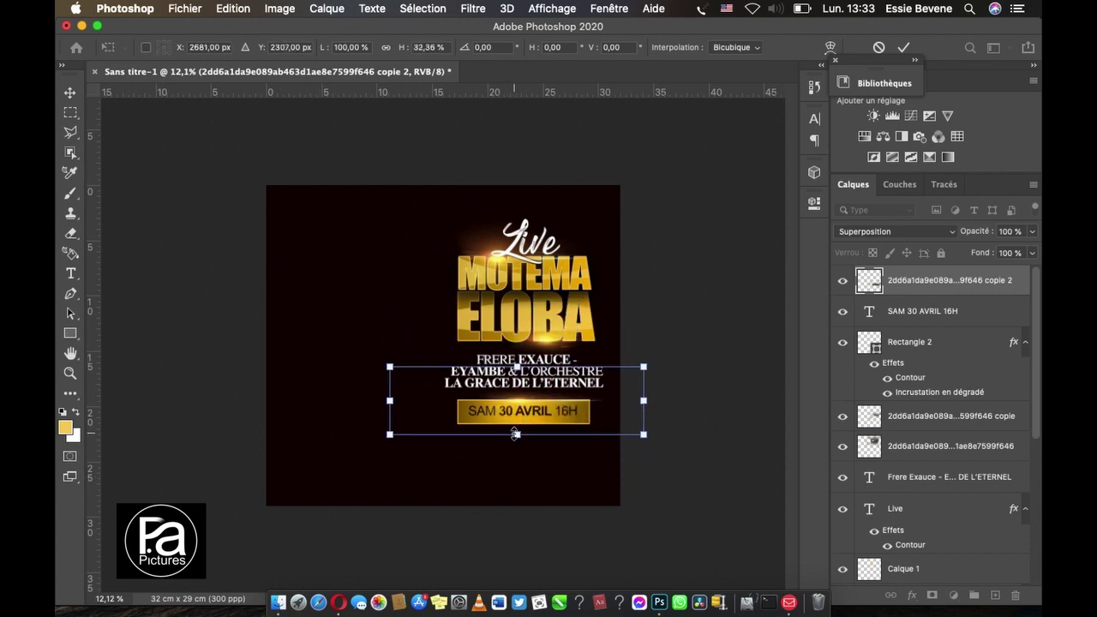
pyautogui.moveTo(515, 434); pyautogui.dragTo(514, 434)
pyautogui.press('Return')
# Step: Start widening the flattened flare by dragging its right side outward
pyautogui.scroll(1, 587, 433)
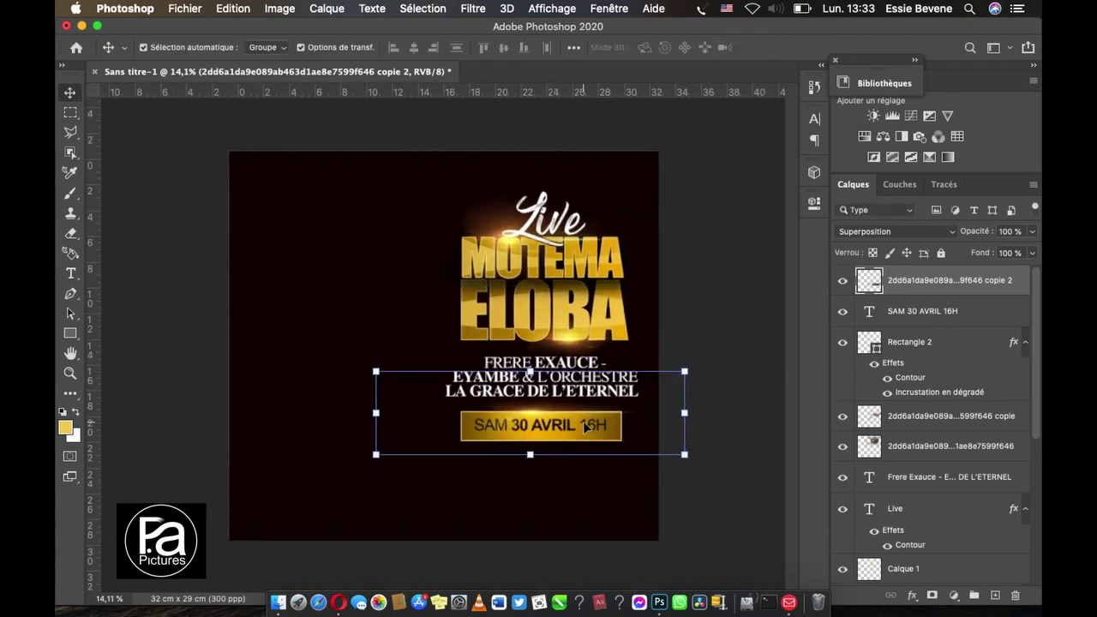
pyautogui.scroll(2, 587, 433)
pyautogui.scroll(2, 584, 427)
pyautogui.hscroll(1, 583, 426)
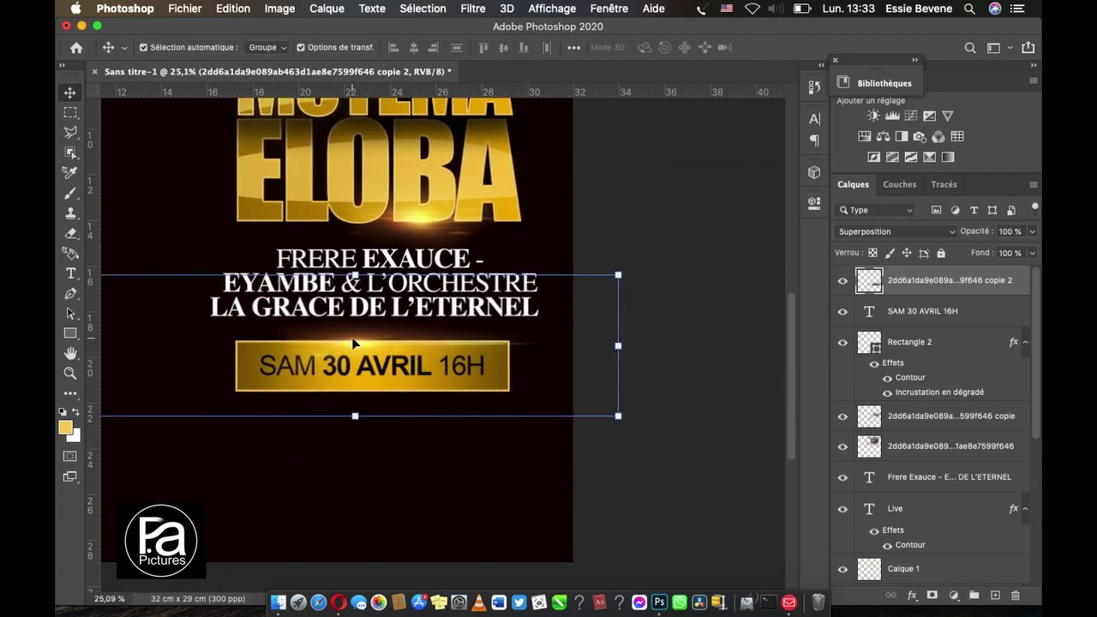
pyautogui.click(72, 233)
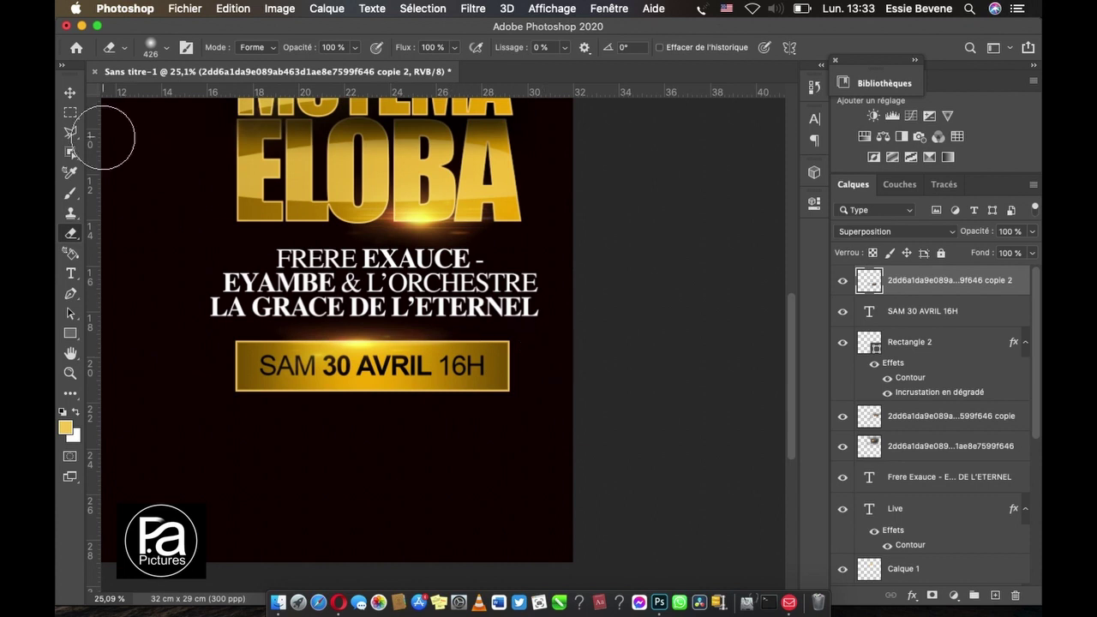
pyautogui.click(70, 92)
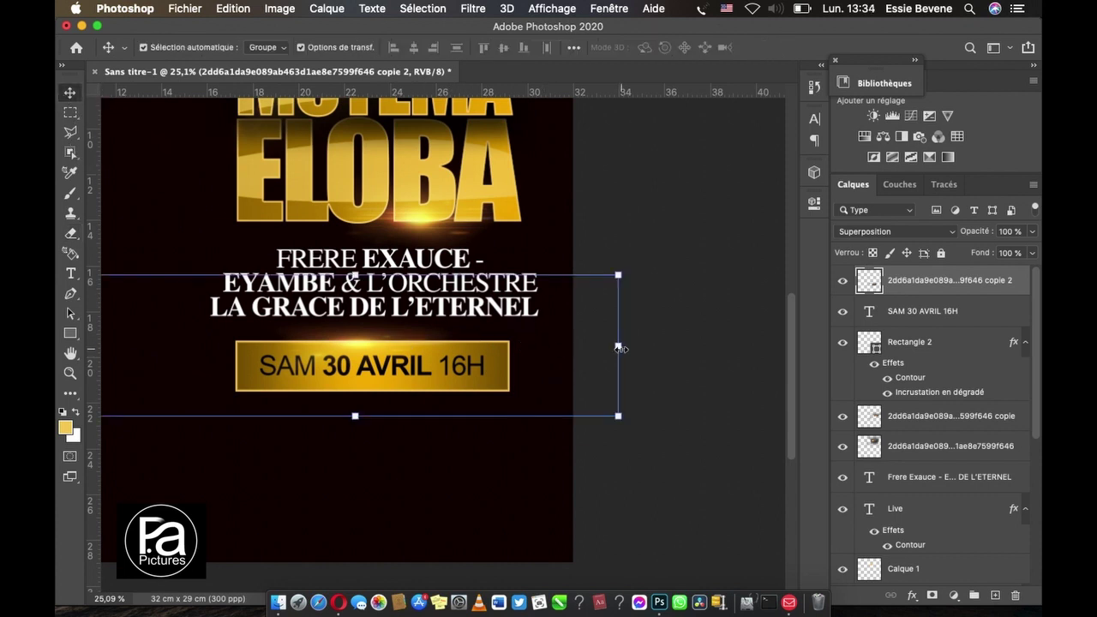
pyautogui.moveTo(618, 345)
pyautogui.mouseDown()
pyautogui.moveTo(696, 345)
pyautogui.moveTo(668, 345)
pyautogui.mouseUp()
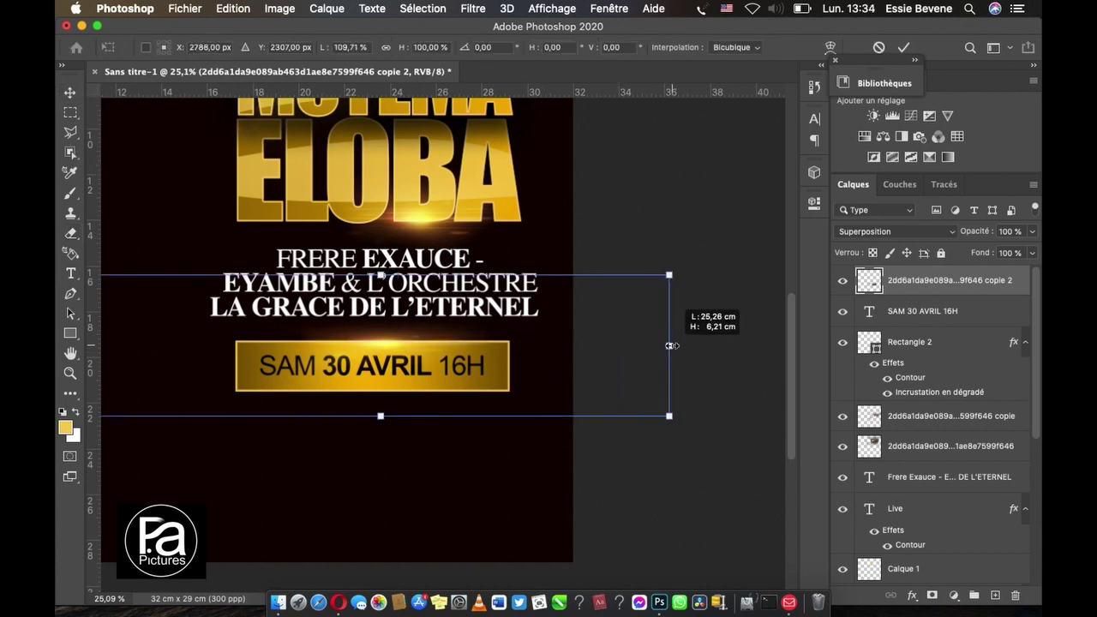
# Step: Stretch the flare further on both sides to about 126% width and commit it
pyautogui.press('super+minus')
pyautogui.scroll(-2, 455, 477)
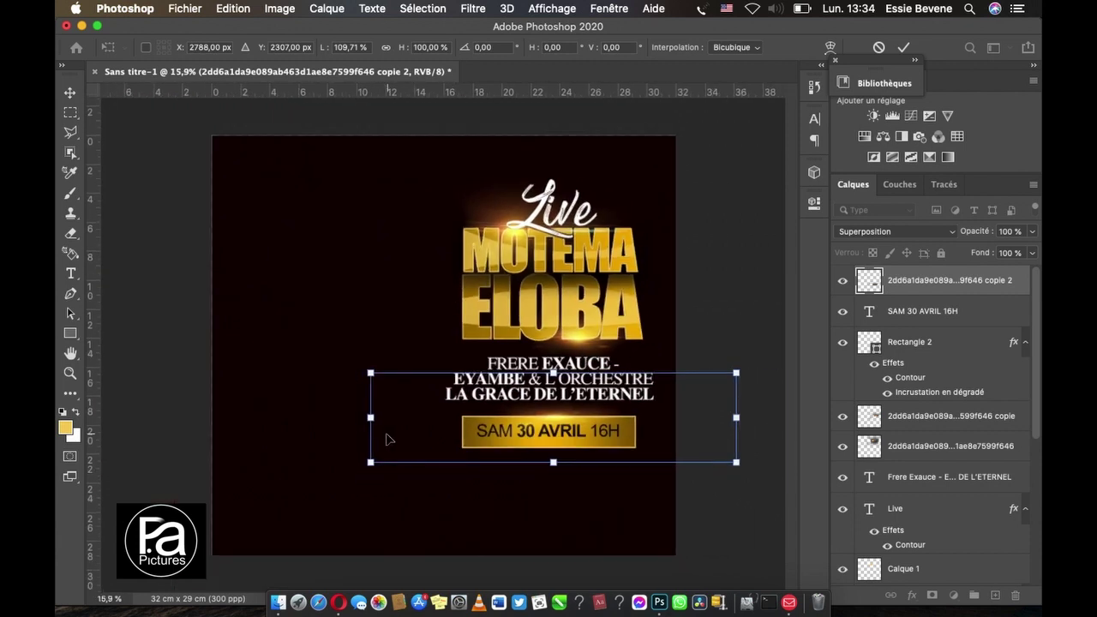
pyautogui.moveTo(374, 420); pyautogui.dragTo(367, 419)
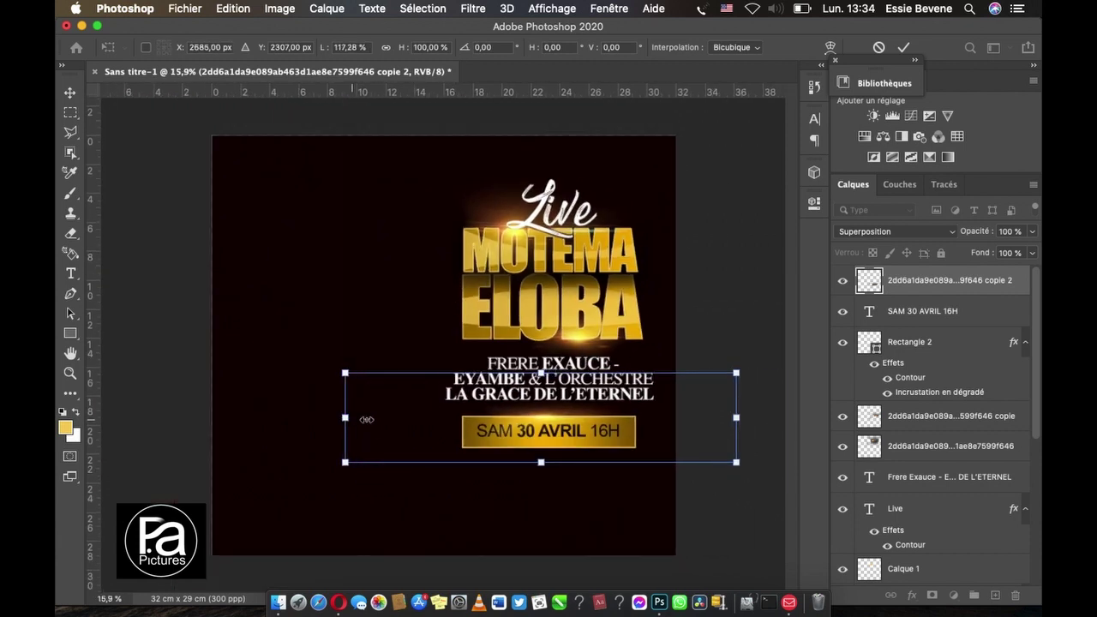
pyautogui.moveTo(735, 417); pyautogui.dragTo(751, 418)
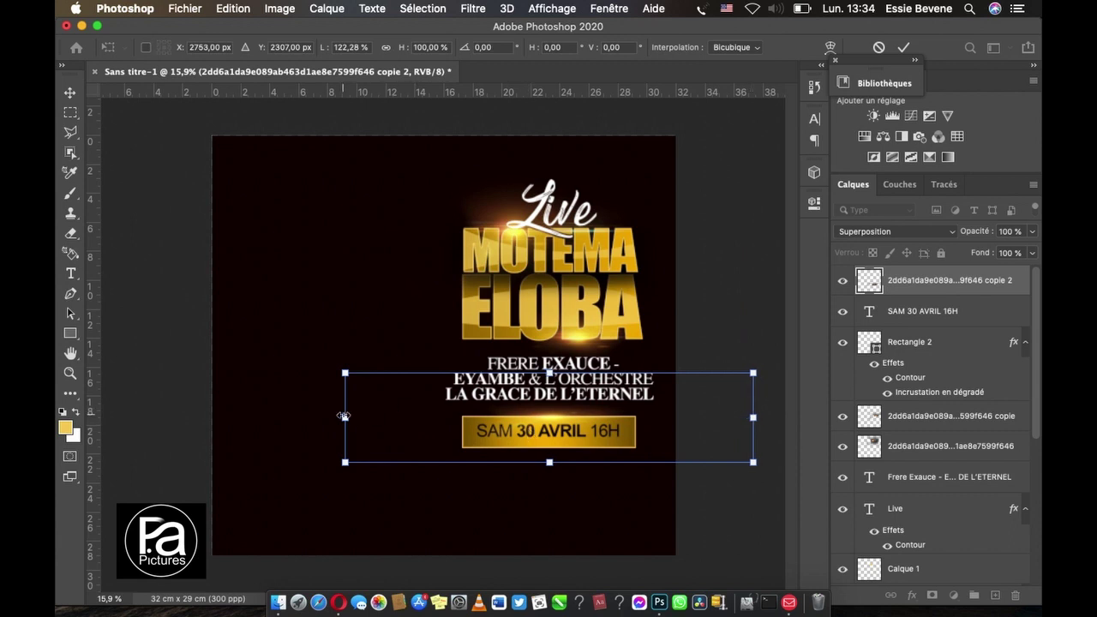
pyautogui.moveTo(343, 417); pyautogui.dragTo(335, 416)
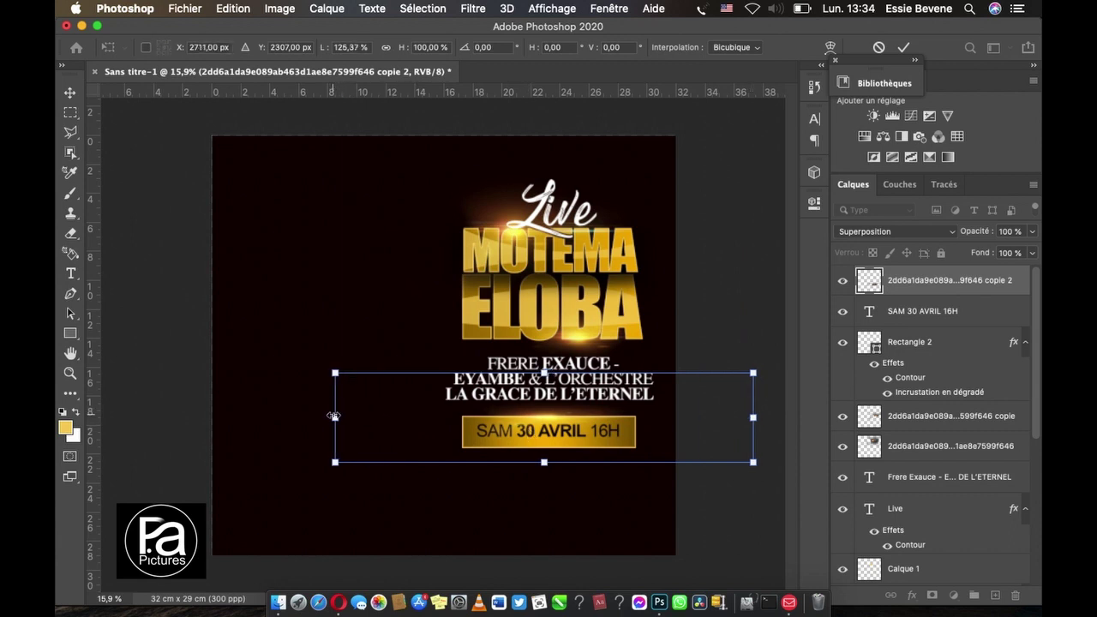
pyautogui.press('Return')
pyautogui.click(720, 228)
# Step: Alt-drag a flare copy down along the bottom edge of the SAM 30 AVRIL 16H banner
pyautogui.hotkey('ctrl', '+')
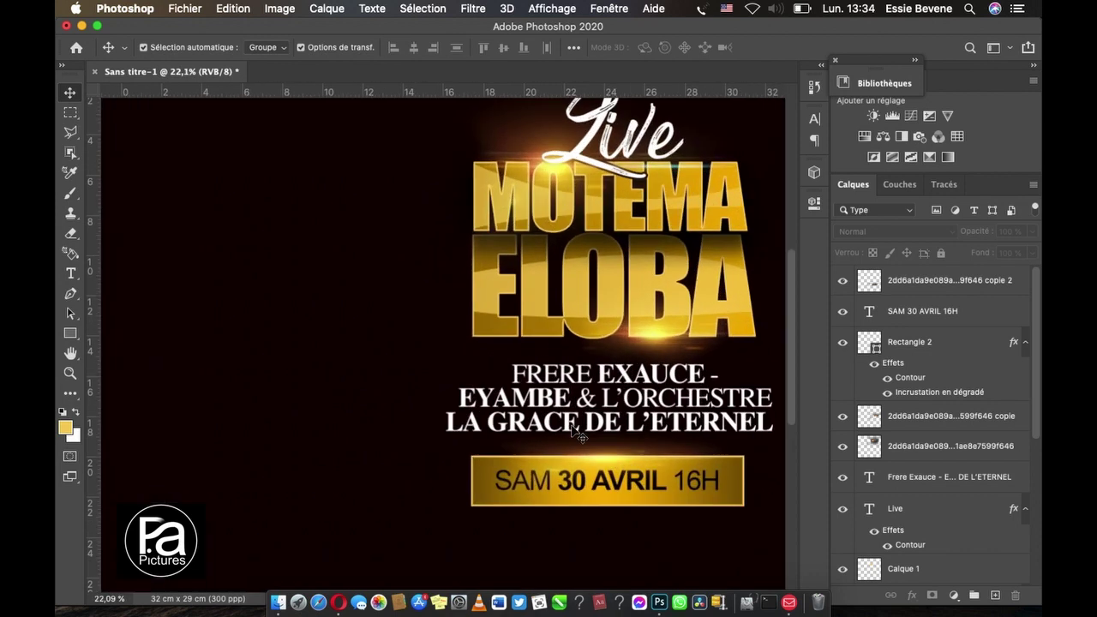
pyautogui.scroll(2, 572, 428)
pyautogui.scroll(1, 572, 428)
pyautogui.scroll(2, 572, 429)
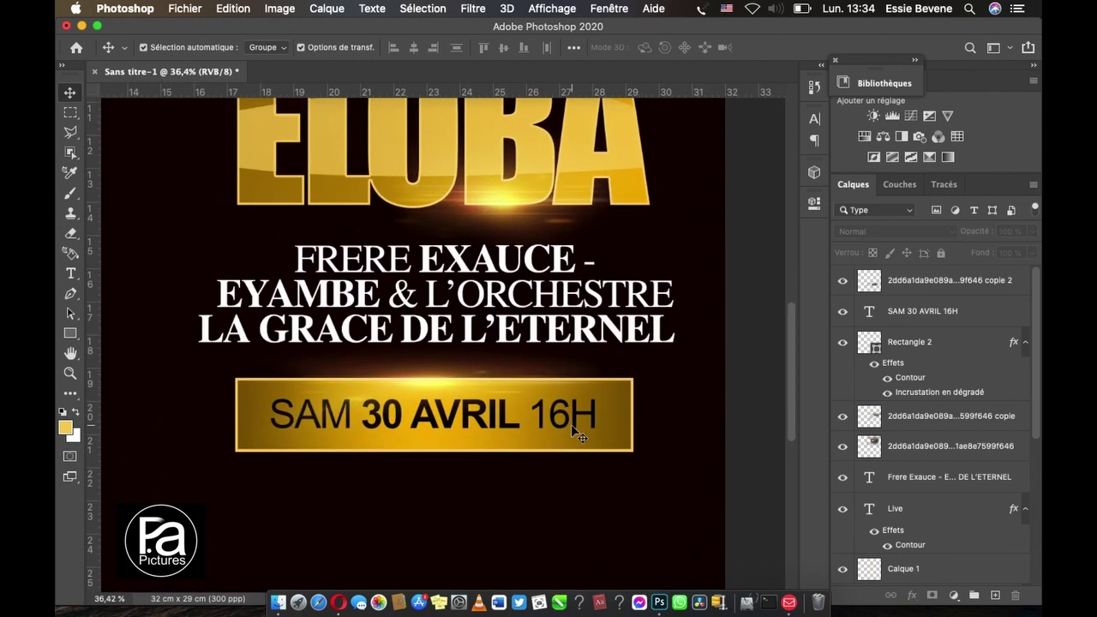
pyautogui.click(437, 384)
pyautogui.moveTo(437, 380)
pyautogui.mouseDown()
pyautogui.moveTo(424, 404)
pyautogui.moveTo(426, 449)
pyautogui.mouseUp()
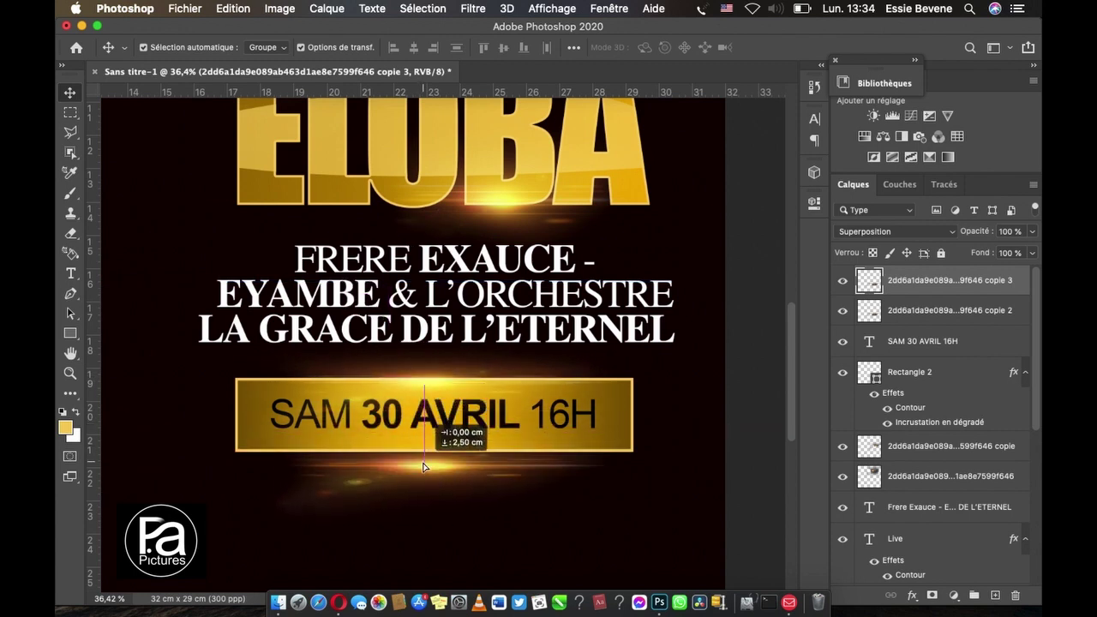
pyautogui.scroll(-2, 427, 454)
pyautogui.moveTo(426, 457); pyautogui.dragTo(429, 439)
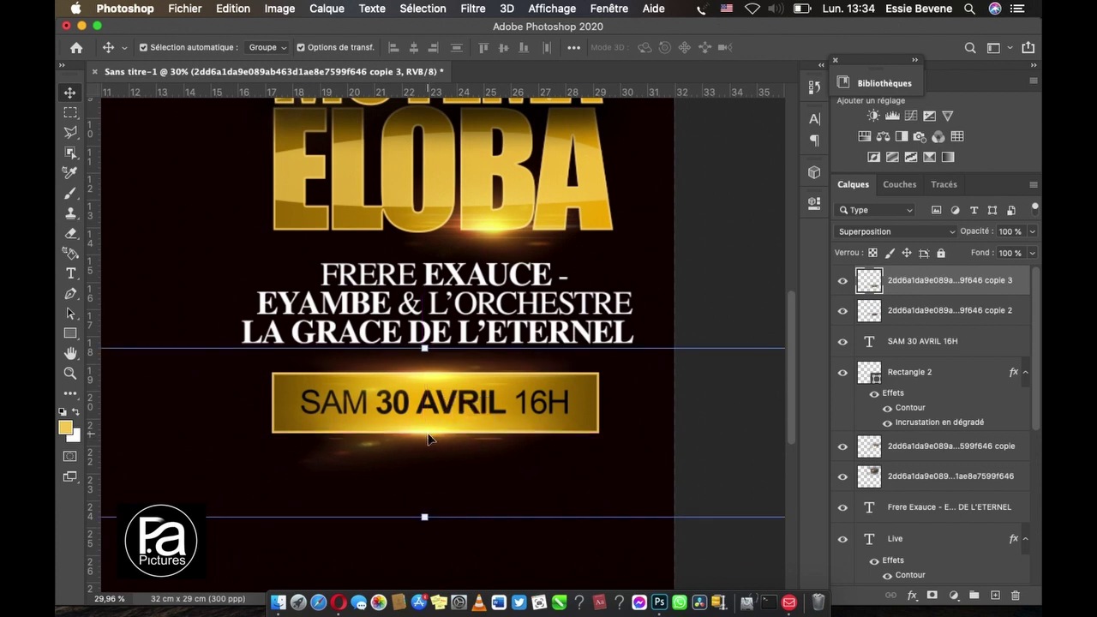
pyautogui.click(70, 233)
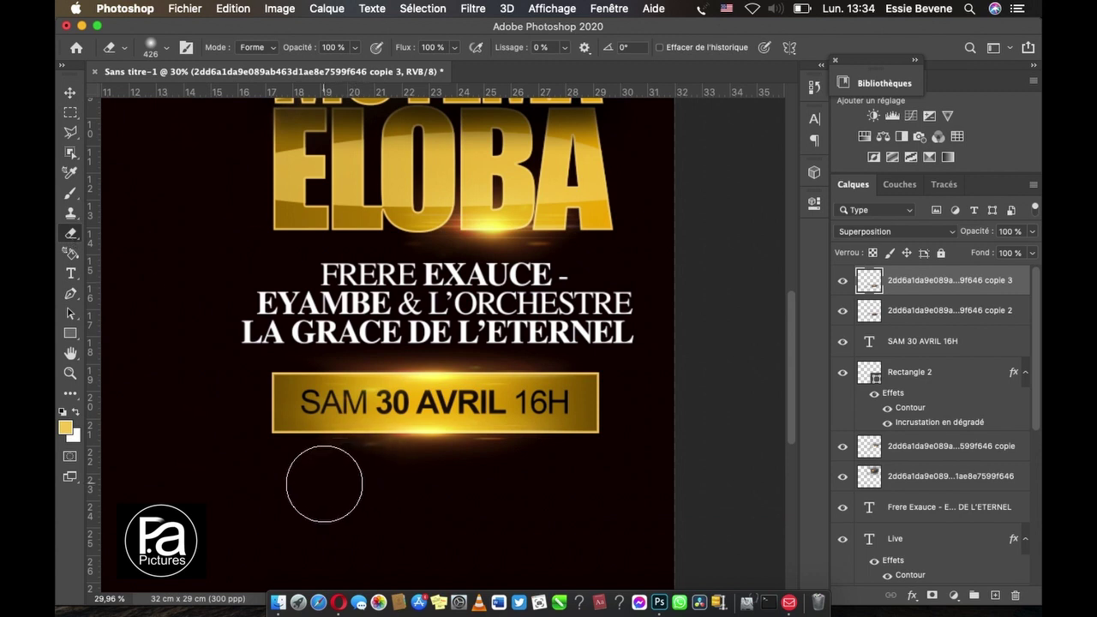
pyautogui.click(70, 93)
pyautogui.click(360, 448)
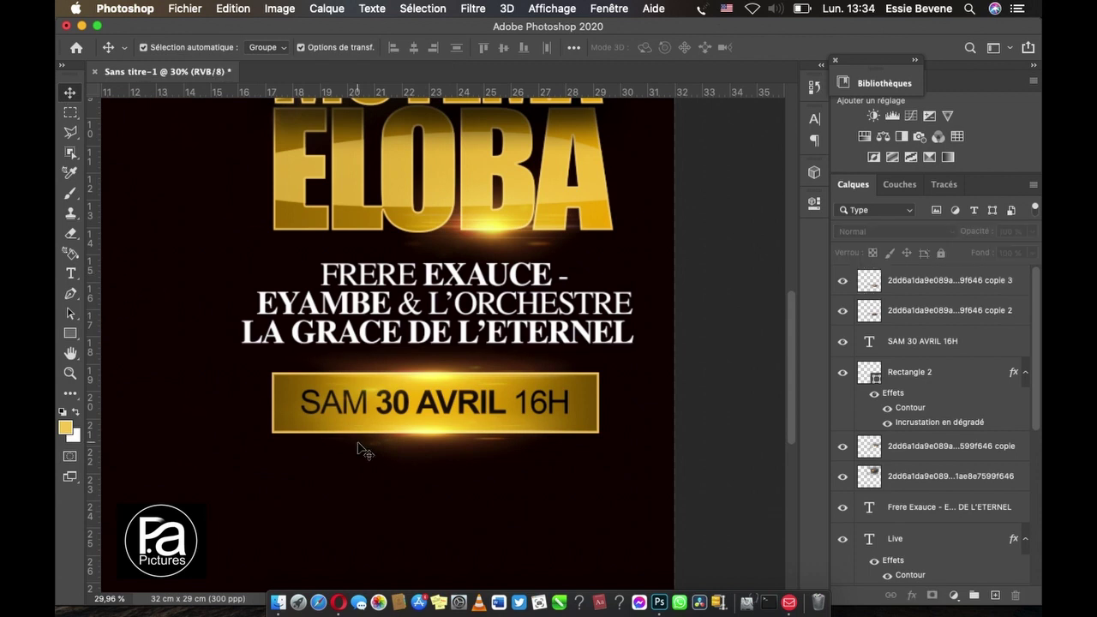
pyautogui.press('super+0')
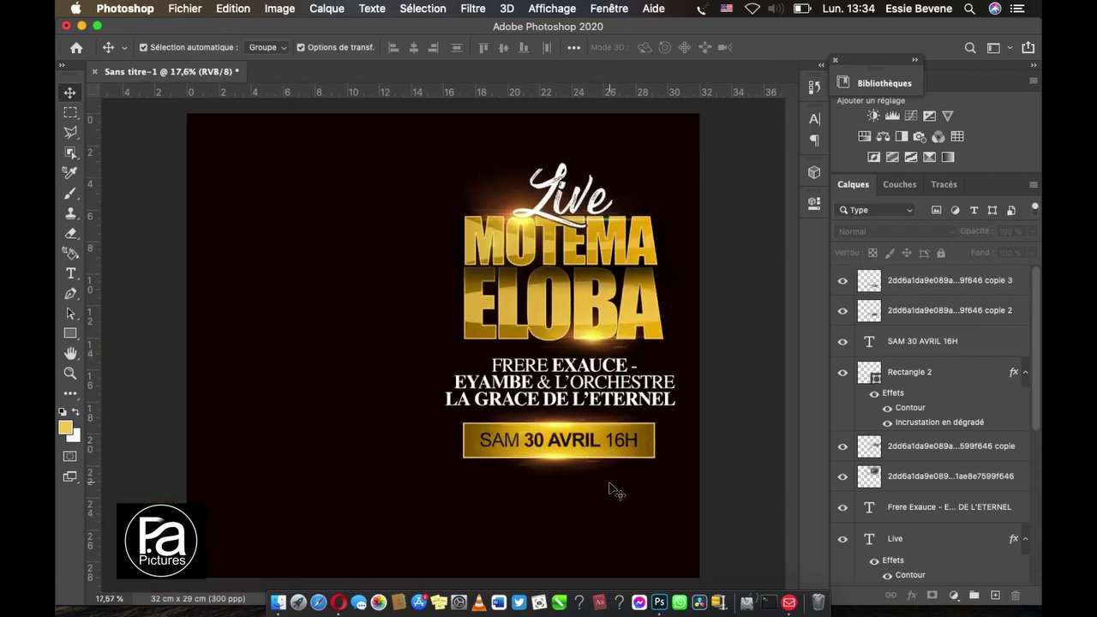
# Step: Move the SAM 30 AVRIL 16H text layer to the top of the layer stack
pyautogui.click(567, 445)
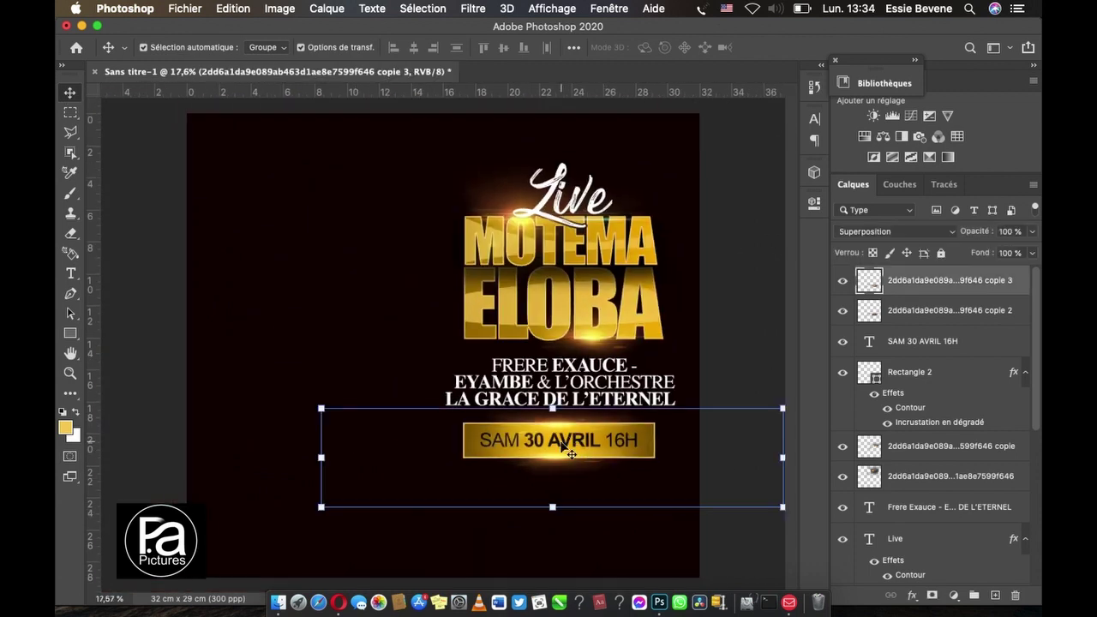
pyautogui.moveTo(932, 340); pyautogui.dragTo(974, 271)
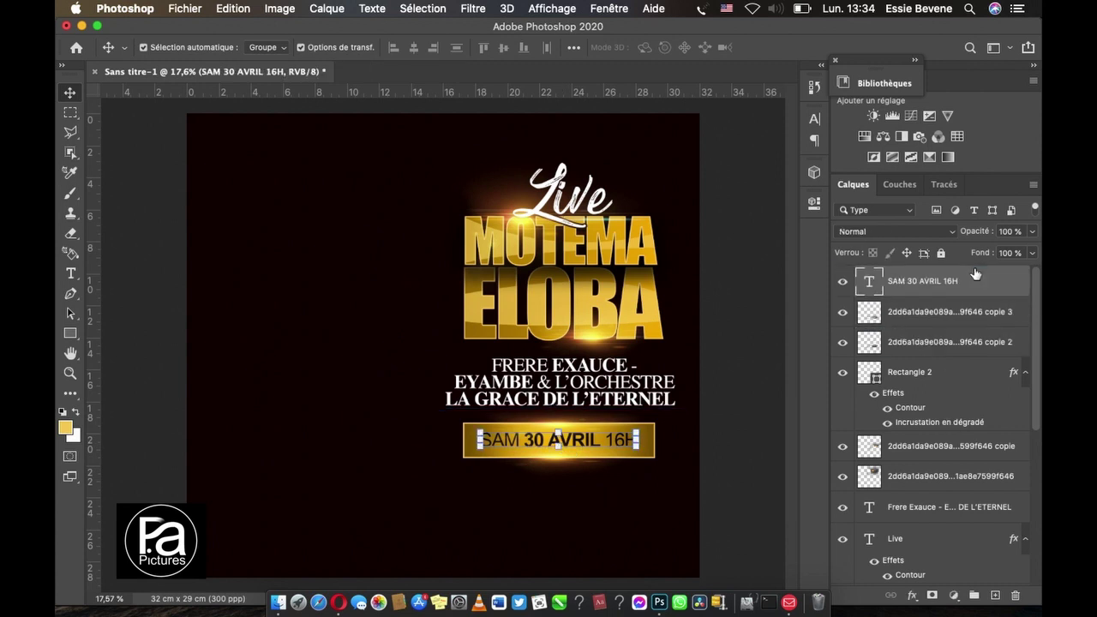
pyautogui.click(764, 425)
pyautogui.scroll(-1, 648, 486)
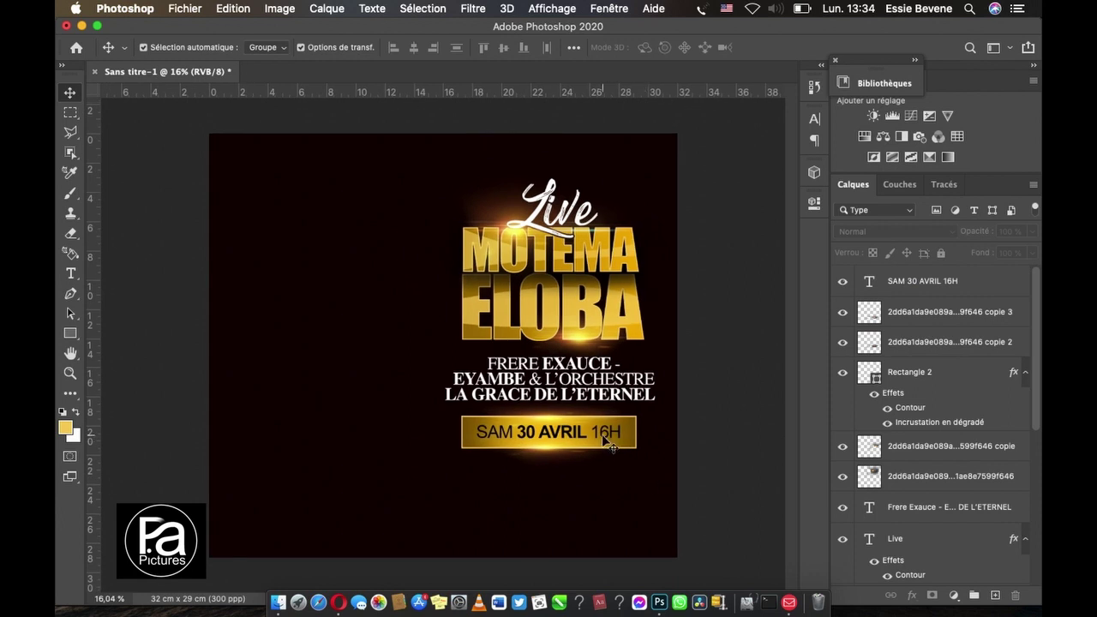
pyautogui.scroll(-1, 607, 439)
pyautogui.moveTo(660, 487)
pyautogui.mouseDown()
pyautogui.moveTo(512, 422)
pyautogui.moveTo(502, 404)
pyautogui.mouseUp()
pyautogui.click(703, 177)
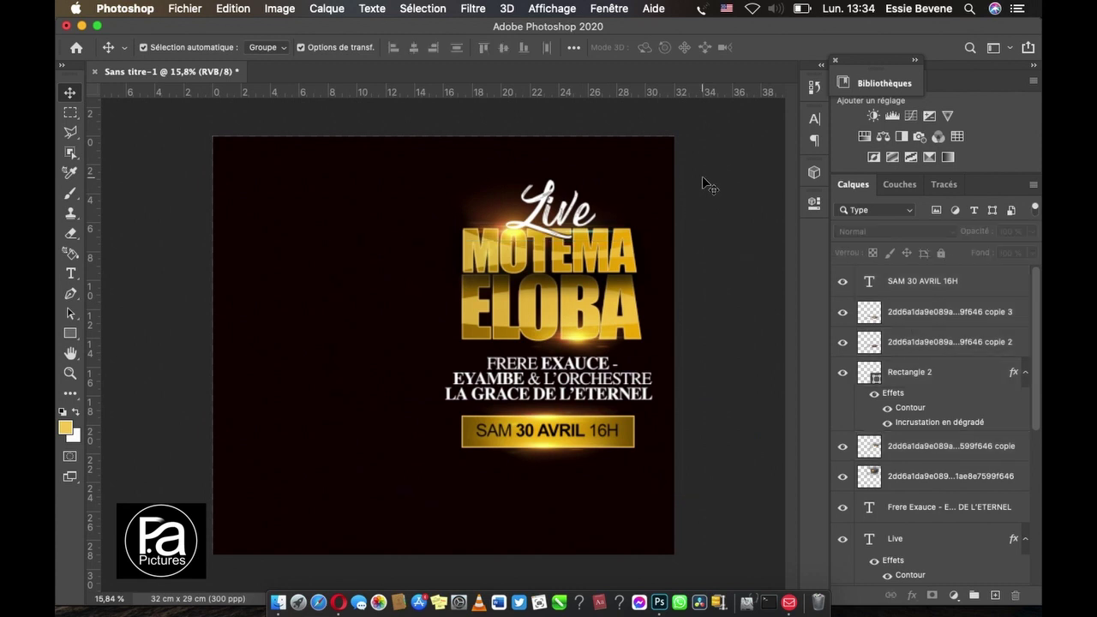
# Step: Add a vertical guide through the centre of the MOTEMA title
pyautogui.click(493, 294)
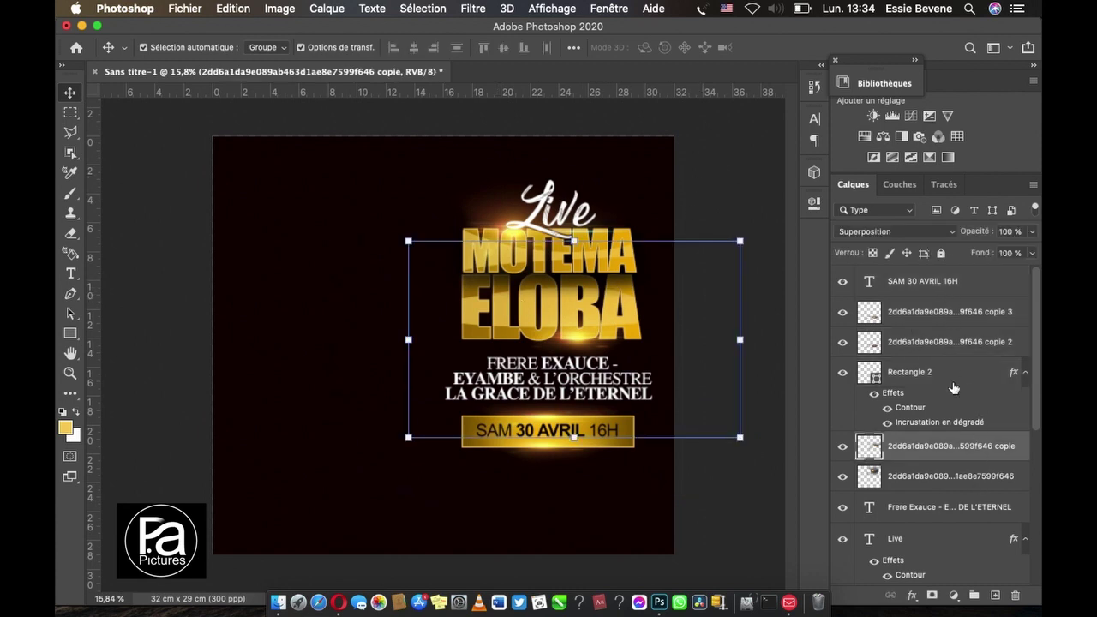
pyautogui.click(717, 497)
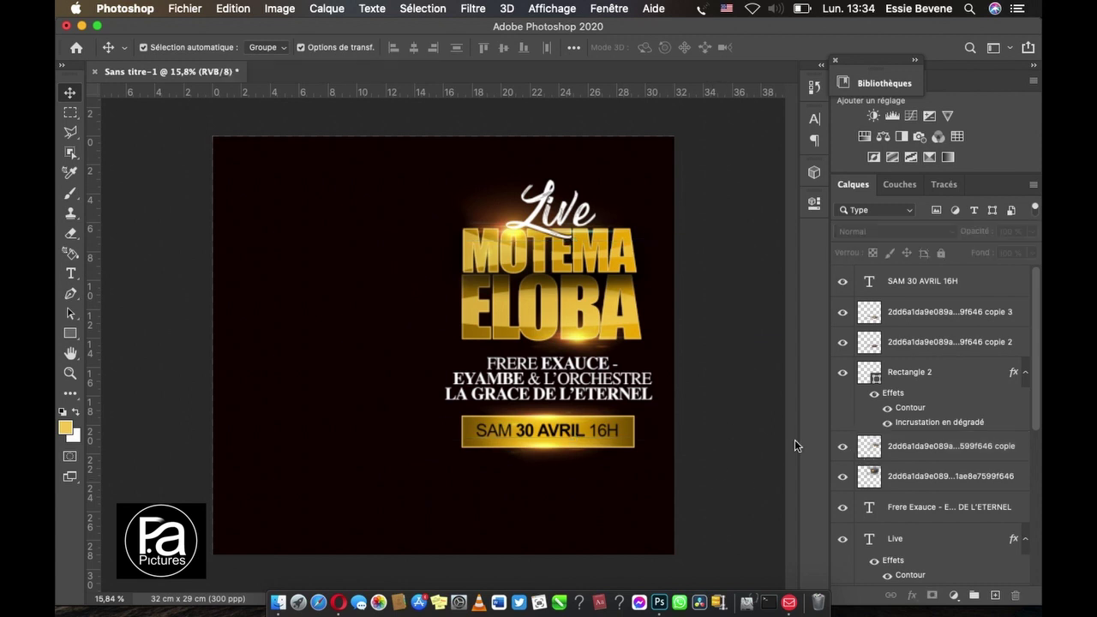
pyautogui.scroll(-5, 979, 463)
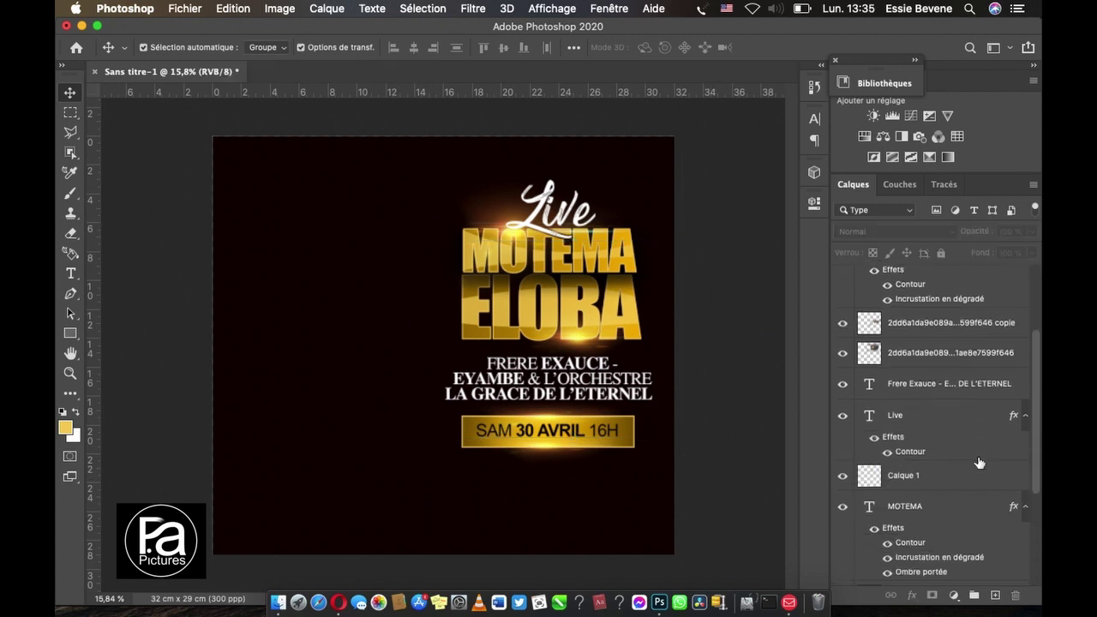
pyautogui.click(932, 451)
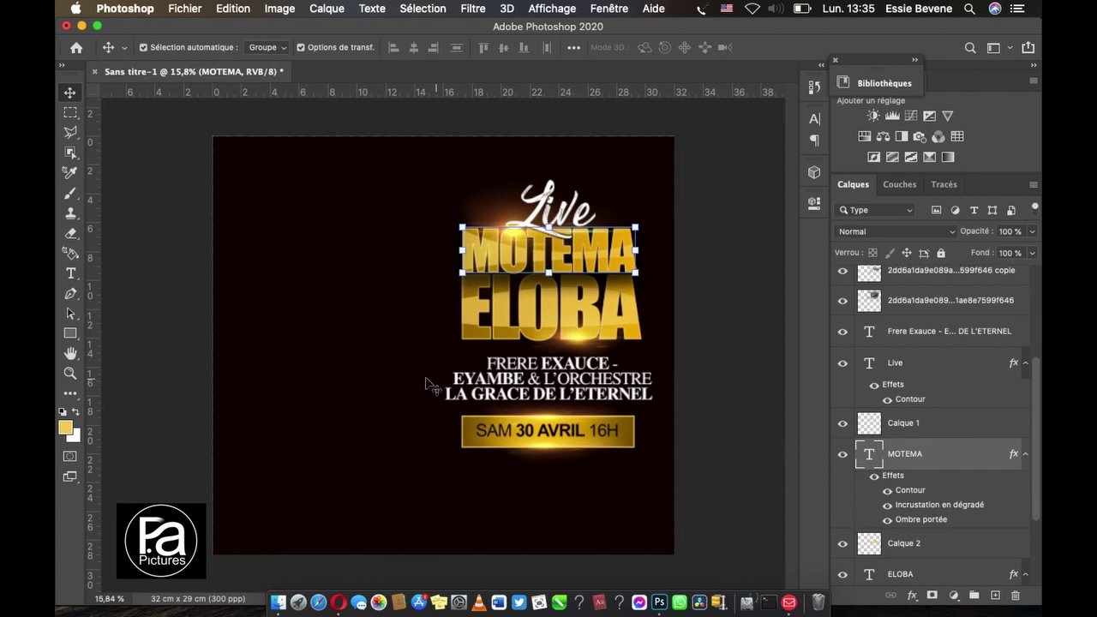
pyautogui.moveTo(90, 235); pyautogui.dragTo(549, 231)
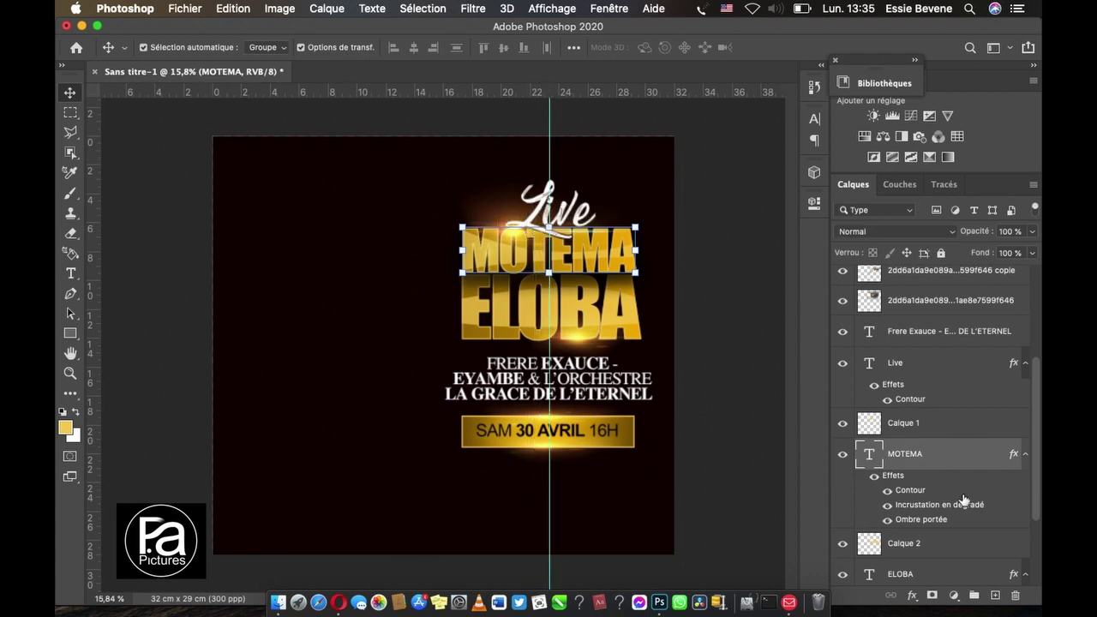
# Step: Nudge the date text and gold Rectangle 2 banner right to centre them on the guide
pyautogui.scroll(-3, 964, 498)
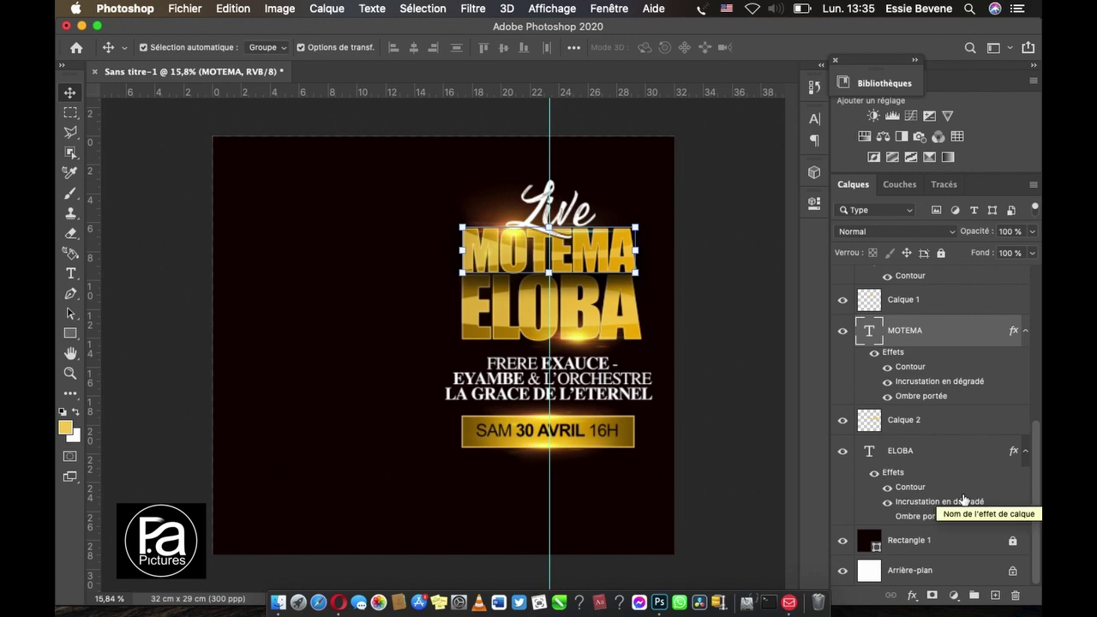
pyautogui.scroll(4, 964, 499)
pyautogui.scroll(3, 964, 499)
pyautogui.scroll(2, 963, 500)
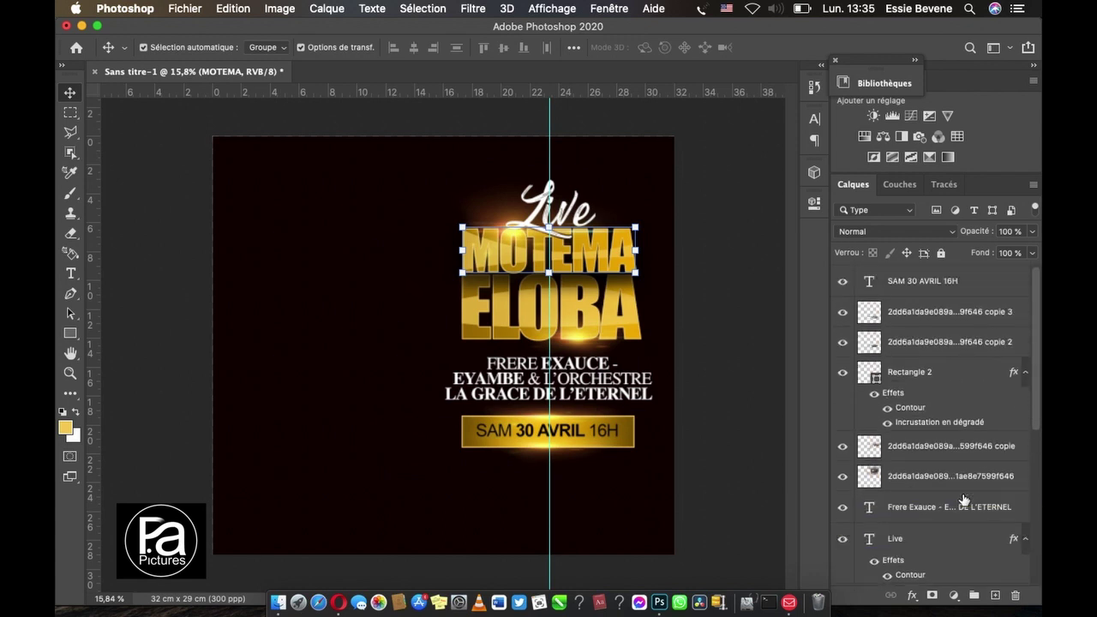
pyautogui.click(923, 287)
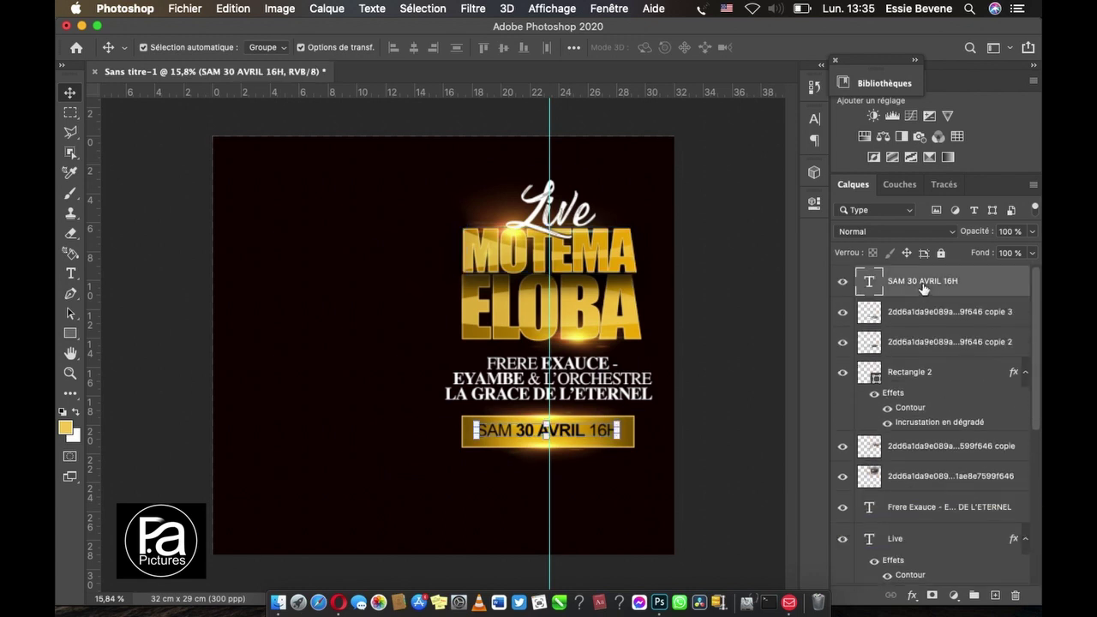
pyautogui.press('Right')
pyautogui.press('Right')
pyautogui.press('Right')
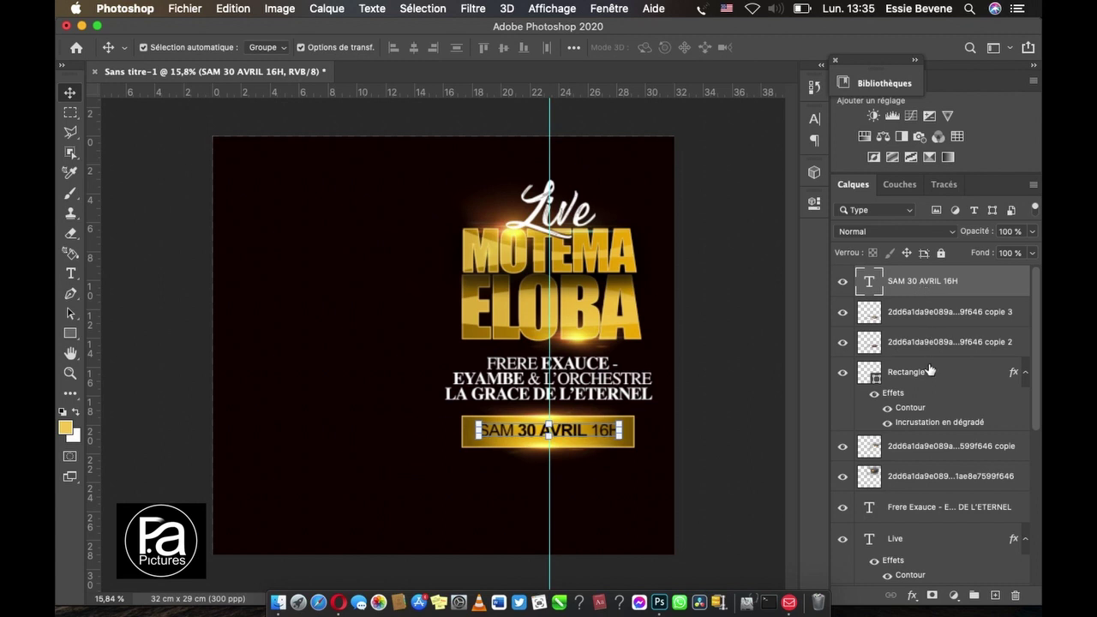
pyautogui.click(928, 375)
pyautogui.press('Right')
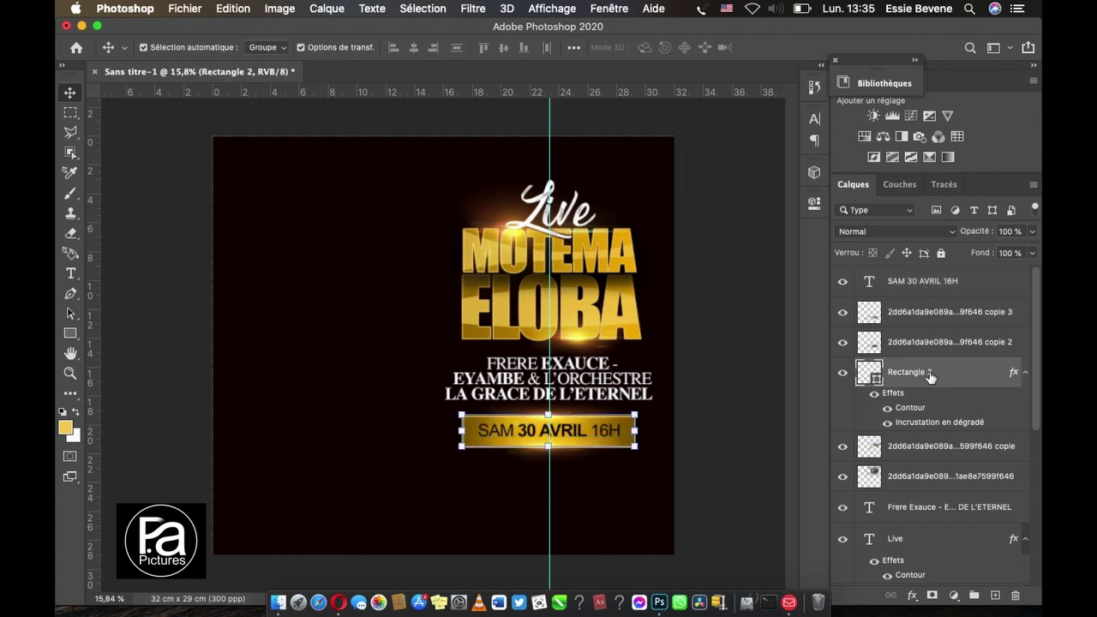
pyautogui.press('Right')
pyautogui.press('Right')
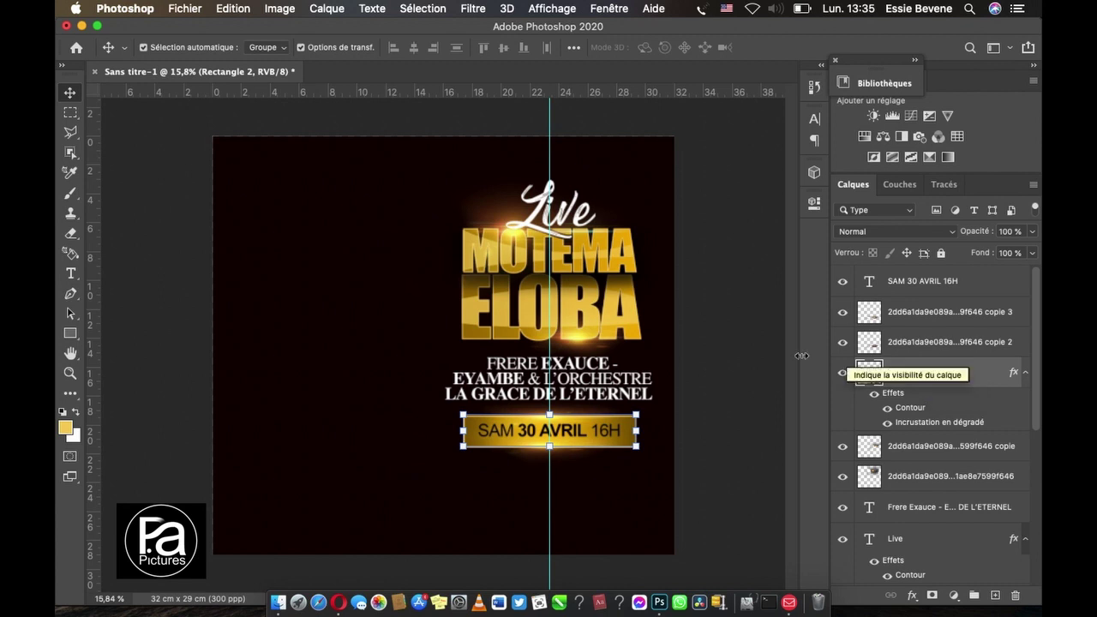
pyautogui.click(726, 358)
# Step: Select all poster layers and nudge the whole design slightly left and up
pyautogui.scroll(-1, 685, 400)
pyautogui.scroll(-1, 686, 400)
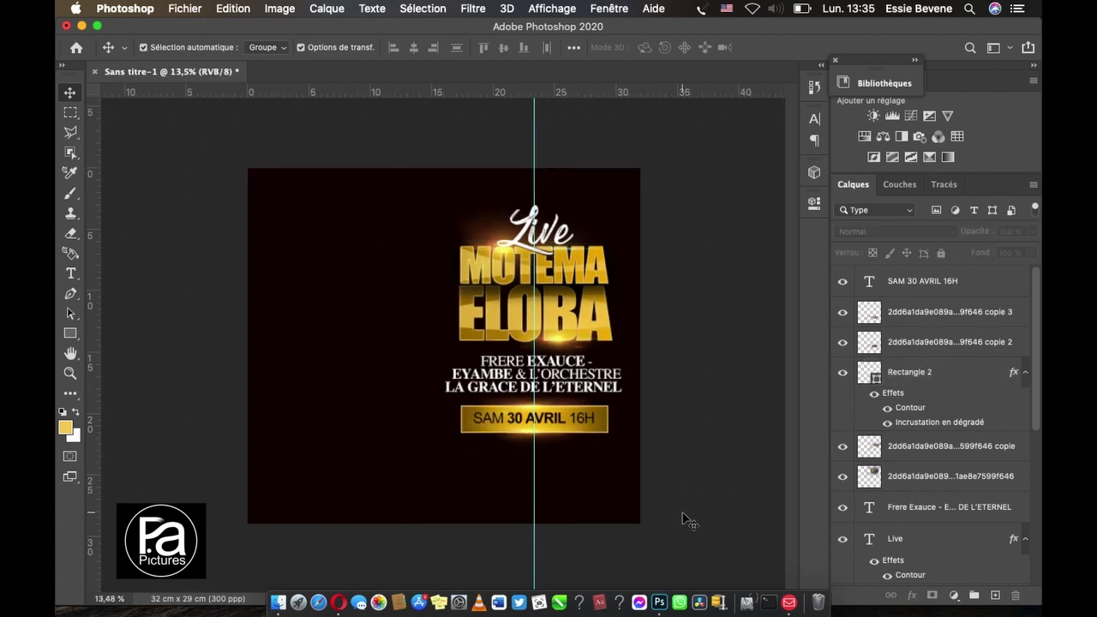
pyautogui.moveTo(639, 514); pyautogui.dragTo(403, 184)
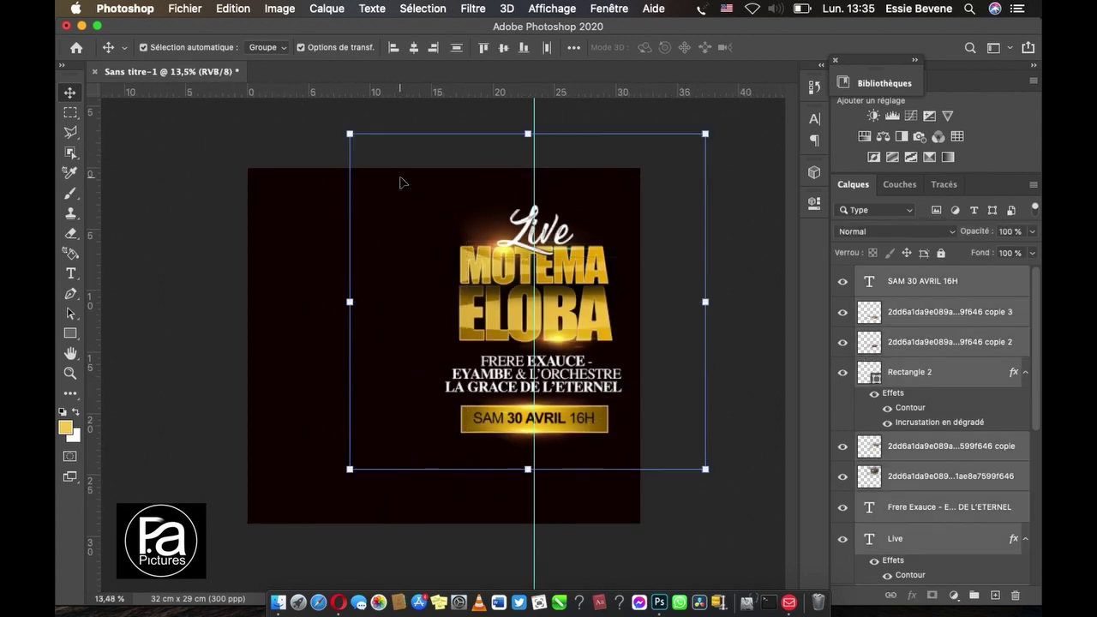
pyautogui.press('Left')
pyautogui.press('Left')
pyautogui.press('Left')
pyautogui.press('Up')
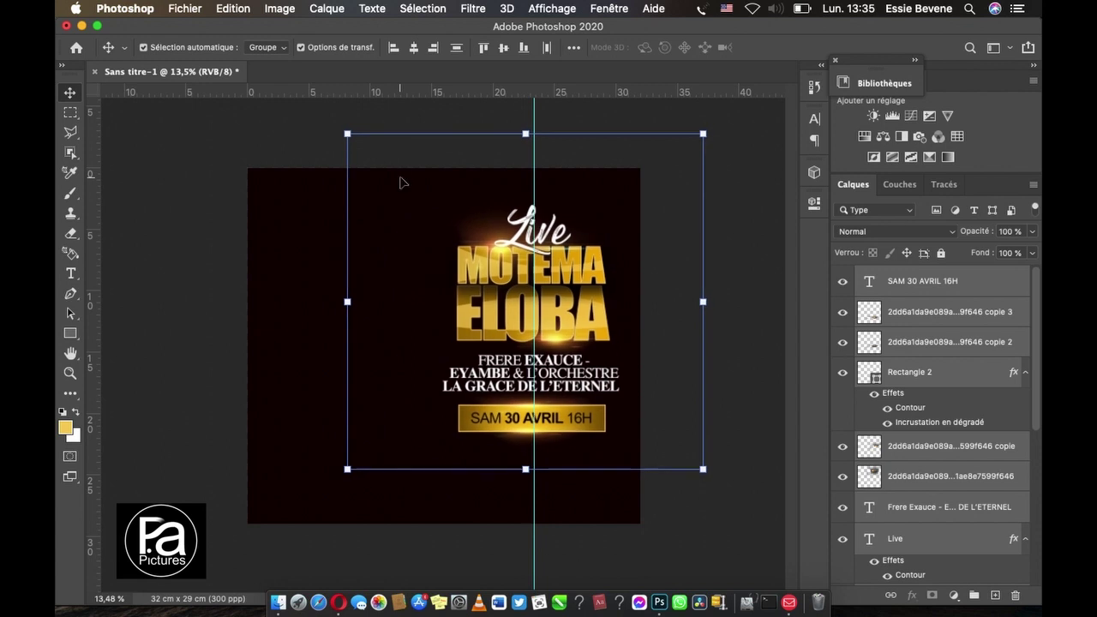
pyautogui.click(737, 185)
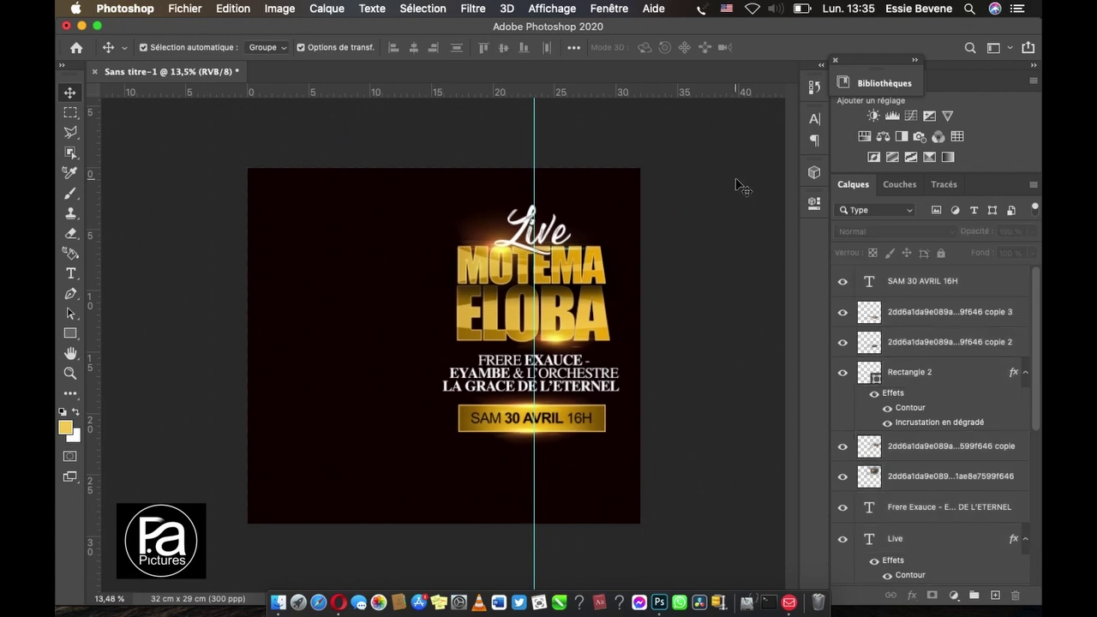
# Step: Undo an accidental flare move and remove the vertical guide
pyautogui.moveTo(533, 178); pyautogui.dragTo(458, 185)
pyautogui.hotkey('ctrl', 'z')
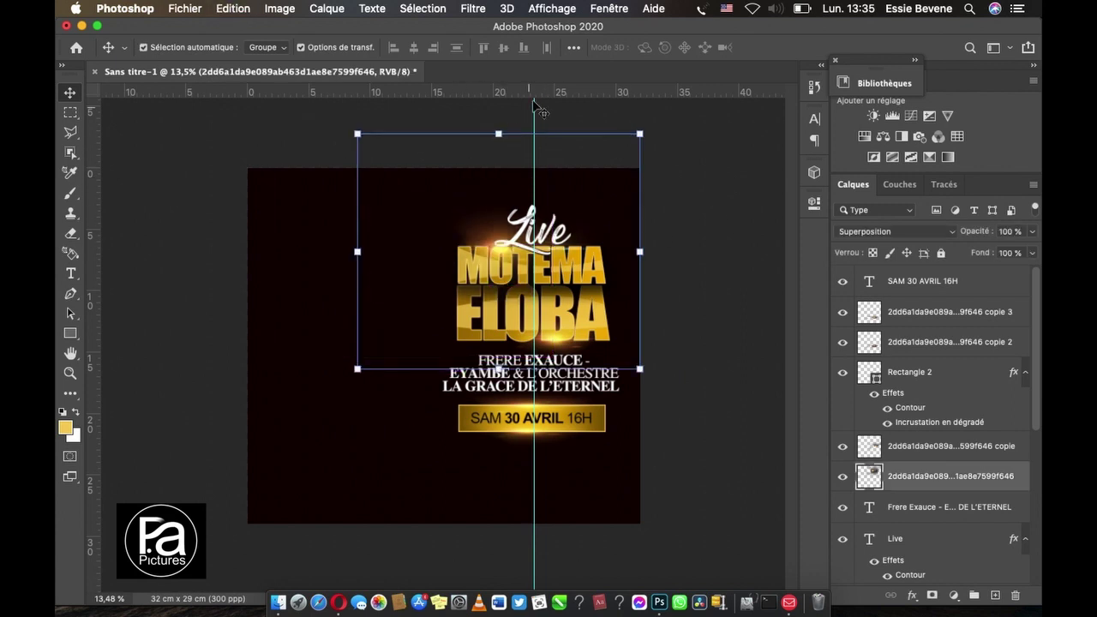
pyautogui.click(579, 150)
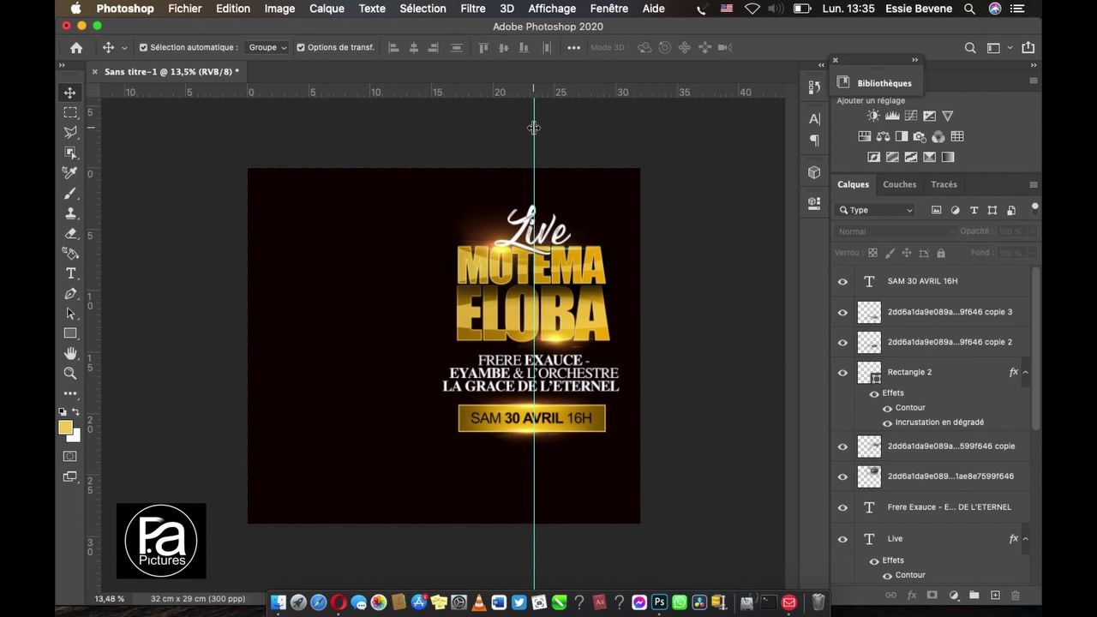
pyautogui.moveTo(533, 128); pyautogui.dragTo(86, 154)
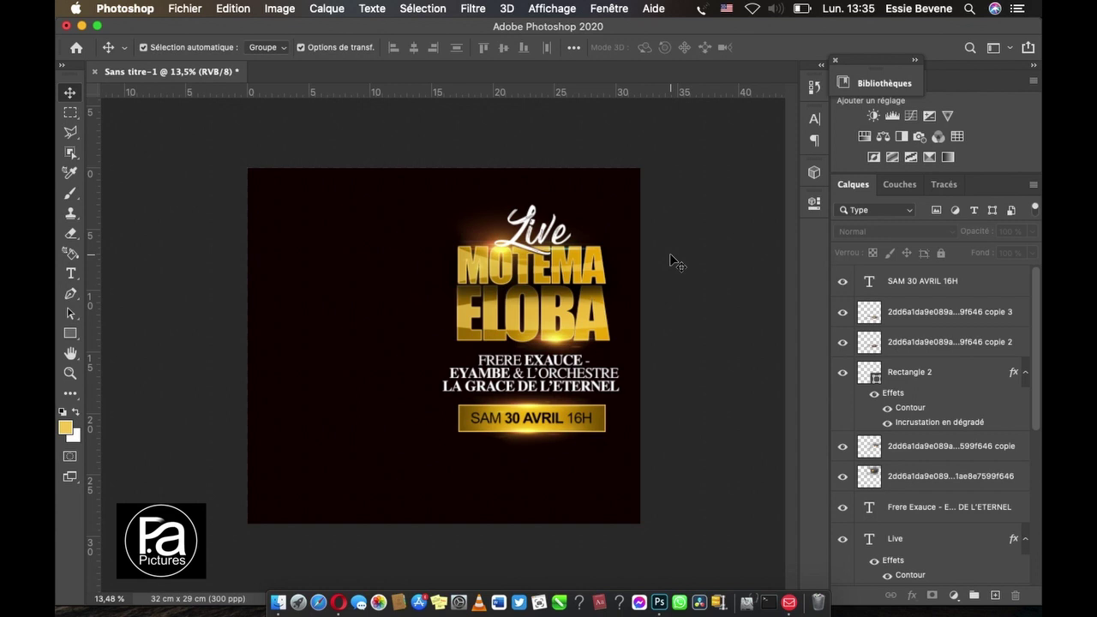
pyautogui.hotkey('ctrl', '0')
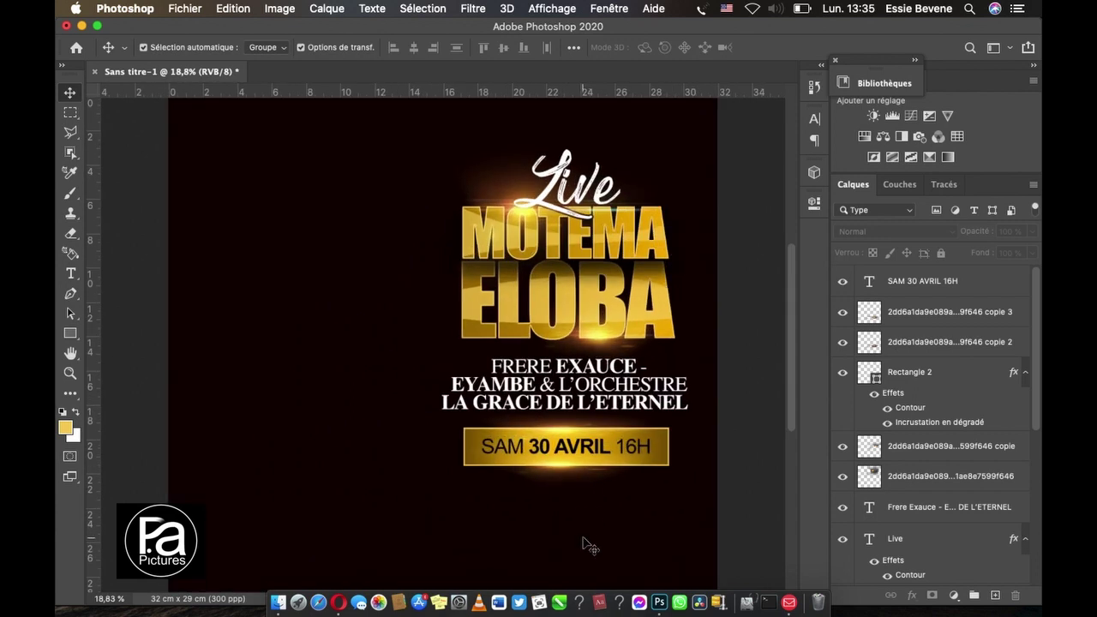
pyautogui.scroll(3, 583, 544)
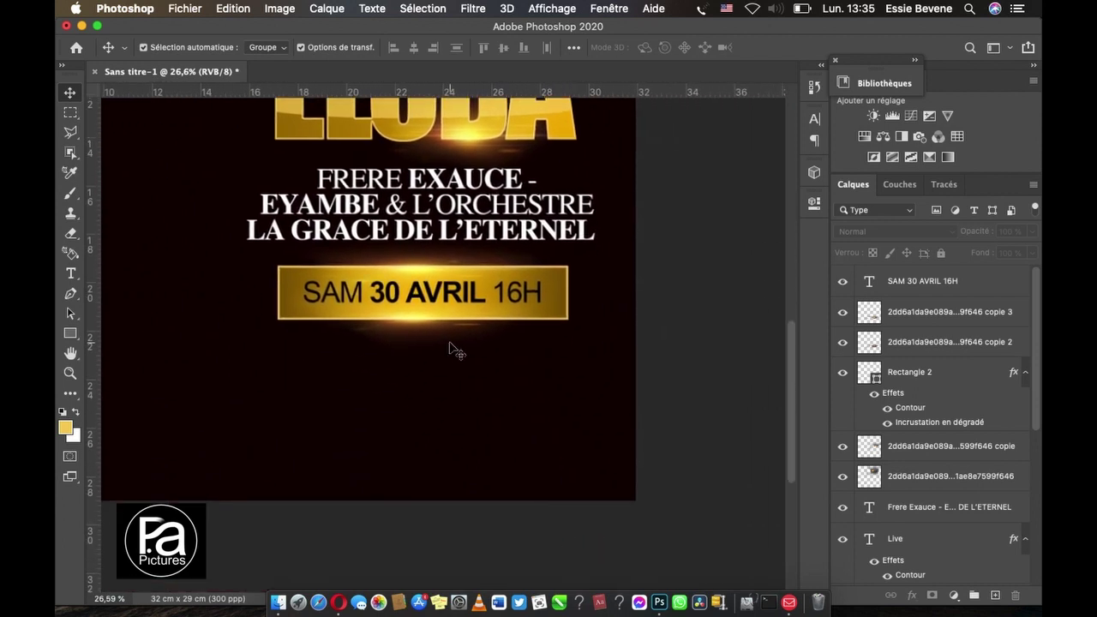
# Step: Apply Lock All to each of the four flare glow layers
pyautogui.click(421, 326)
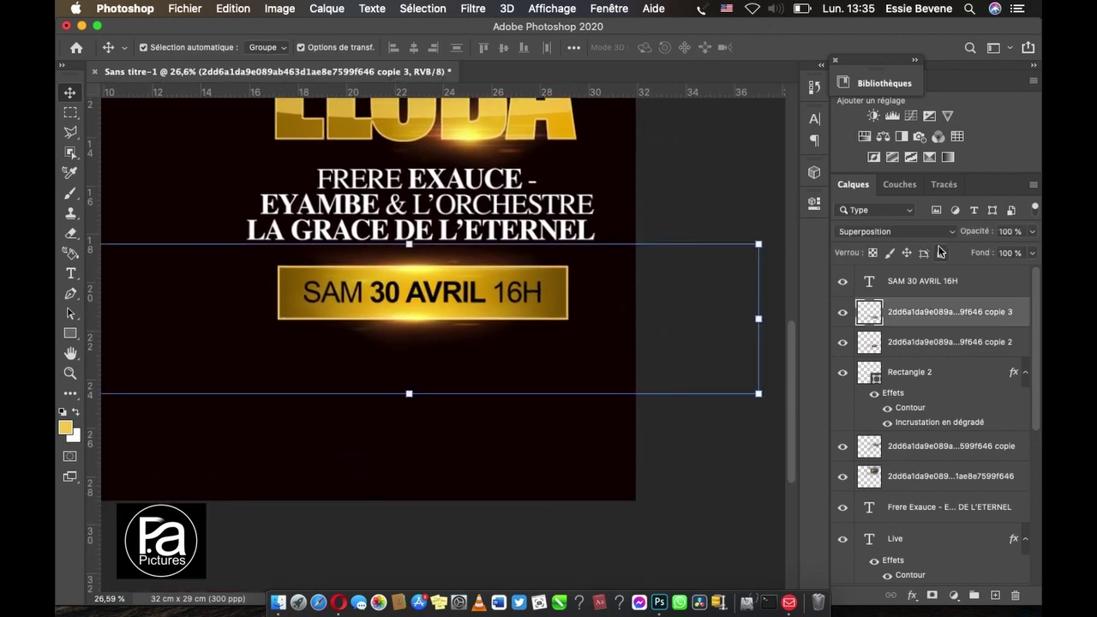
pyautogui.click(939, 252)
pyautogui.click(413, 264)
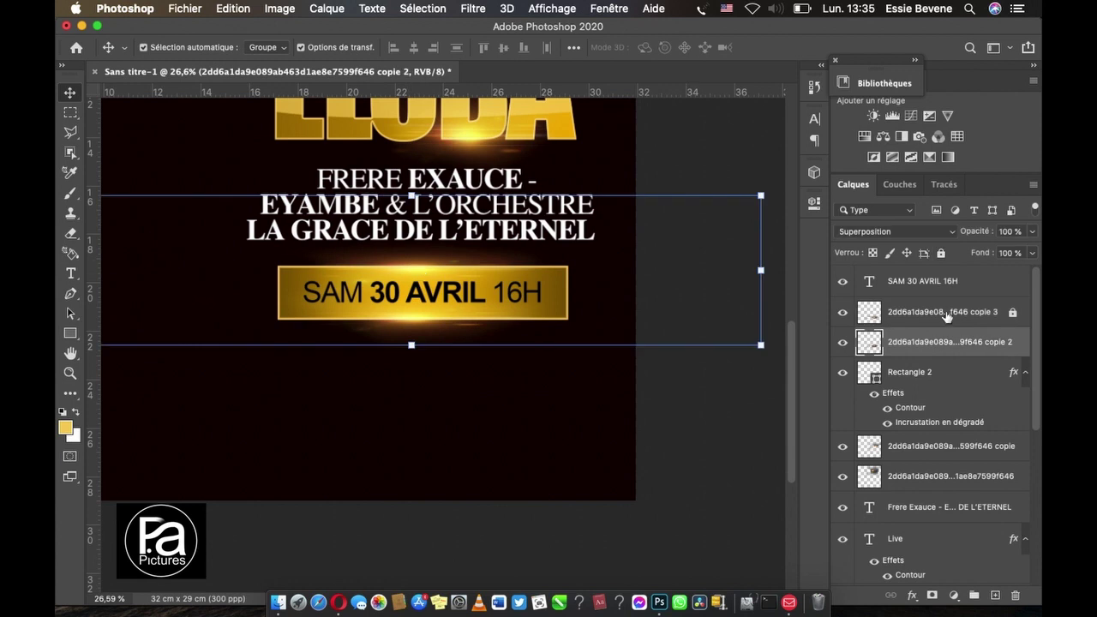
pyautogui.click(940, 252)
pyautogui.scroll(5, 587, 318)
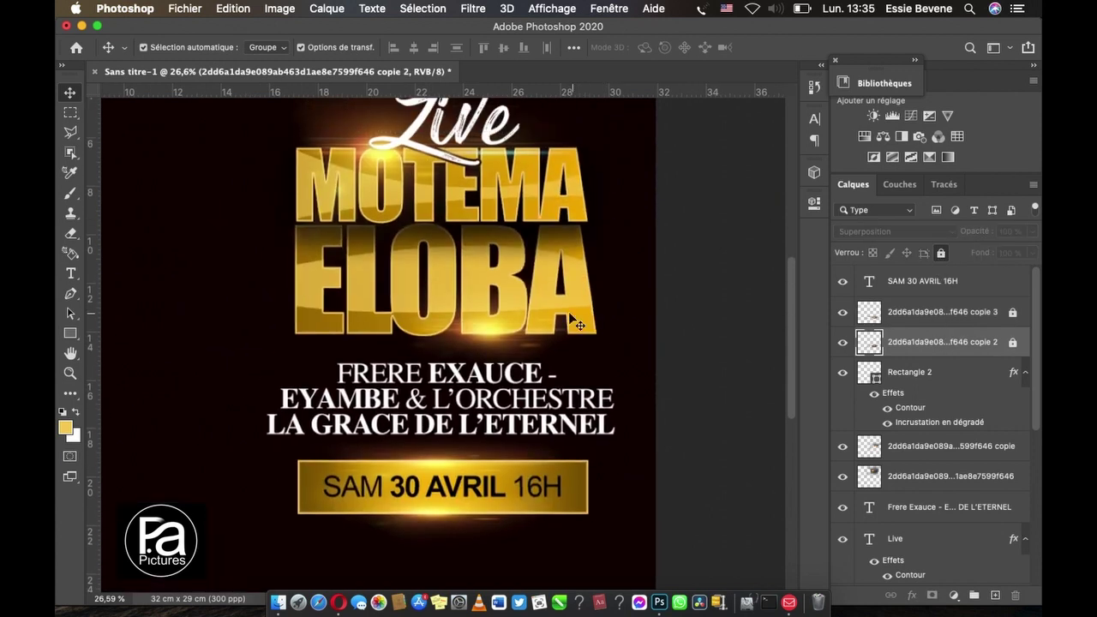
pyautogui.click(491, 336)
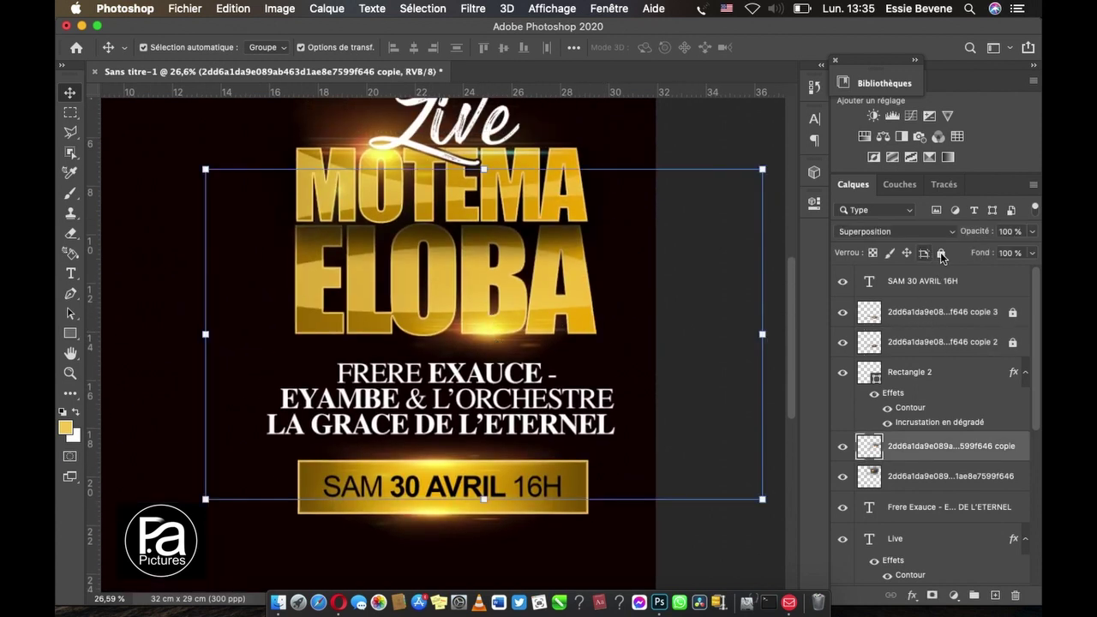
pyautogui.click(940, 253)
pyautogui.click(383, 165)
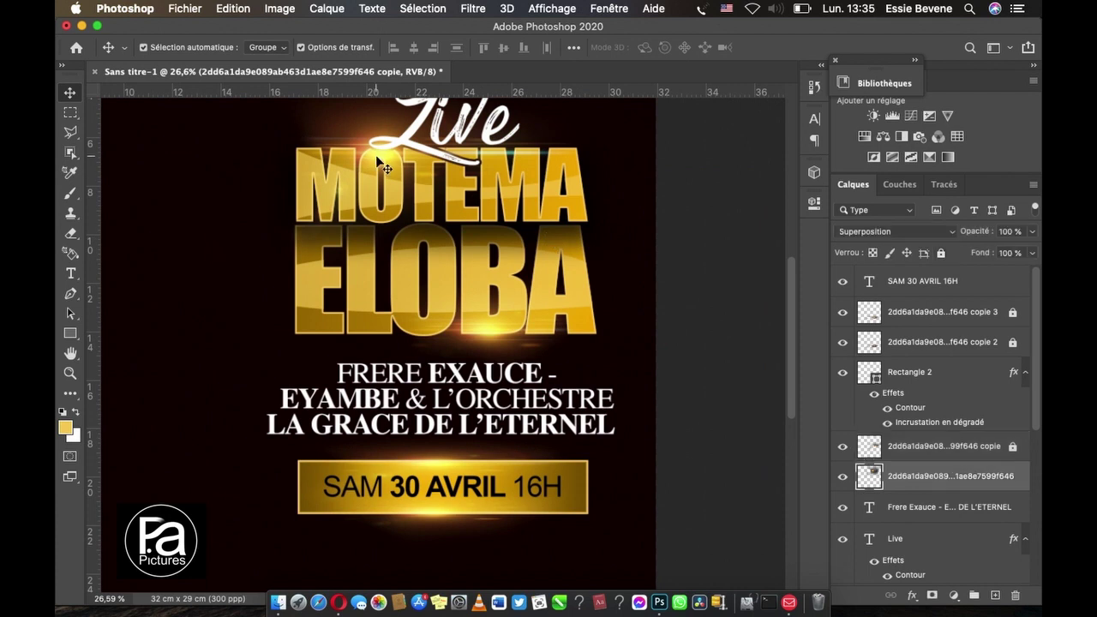
pyautogui.click(945, 255)
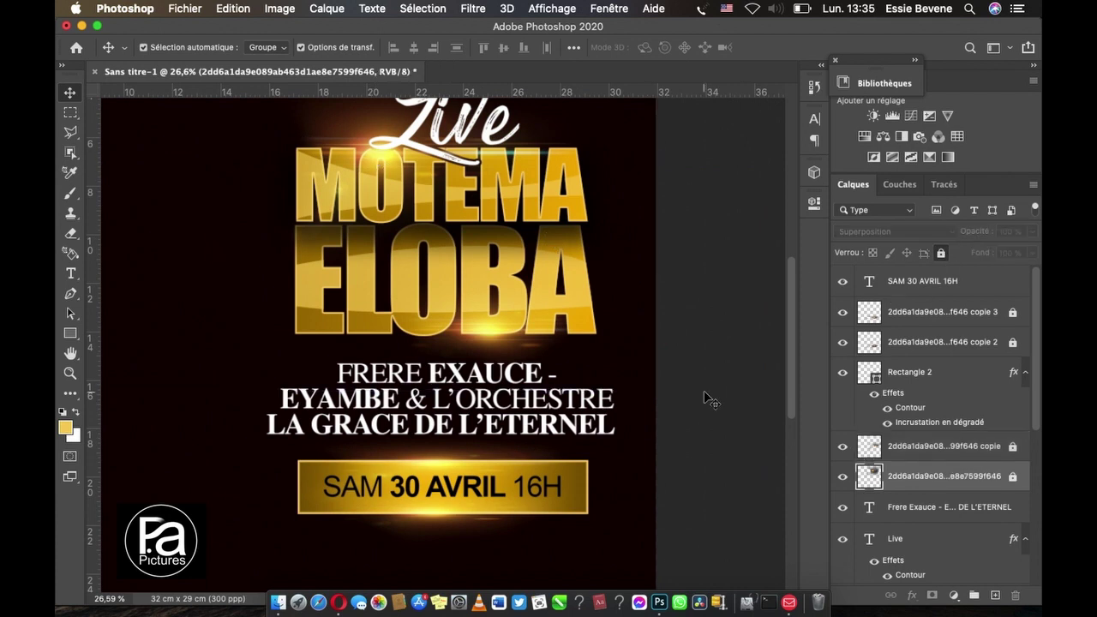
pyautogui.scroll(-3, 708, 399)
pyautogui.scroll(-1, 708, 400)
pyautogui.scroll(-1, 708, 399)
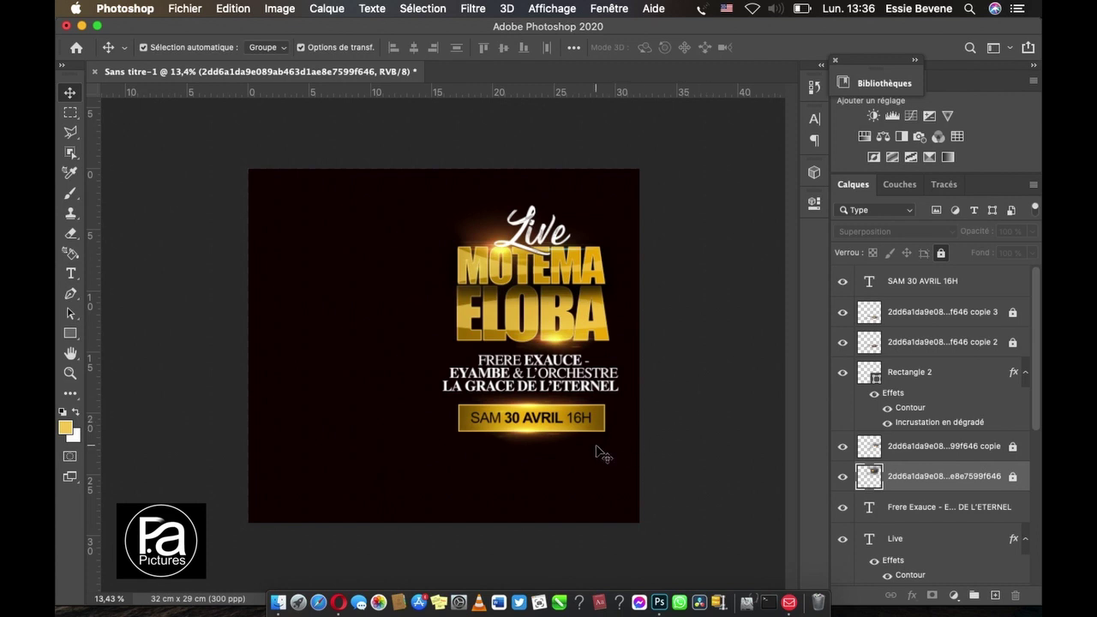
# Step: Create a new text box below the date banner for the official-page credit line
pyautogui.press('super+plus')
pyautogui.scroll(2, 600, 454)
pyautogui.scroll(2, 600, 454)
pyautogui.scroll(-3, 599, 454)
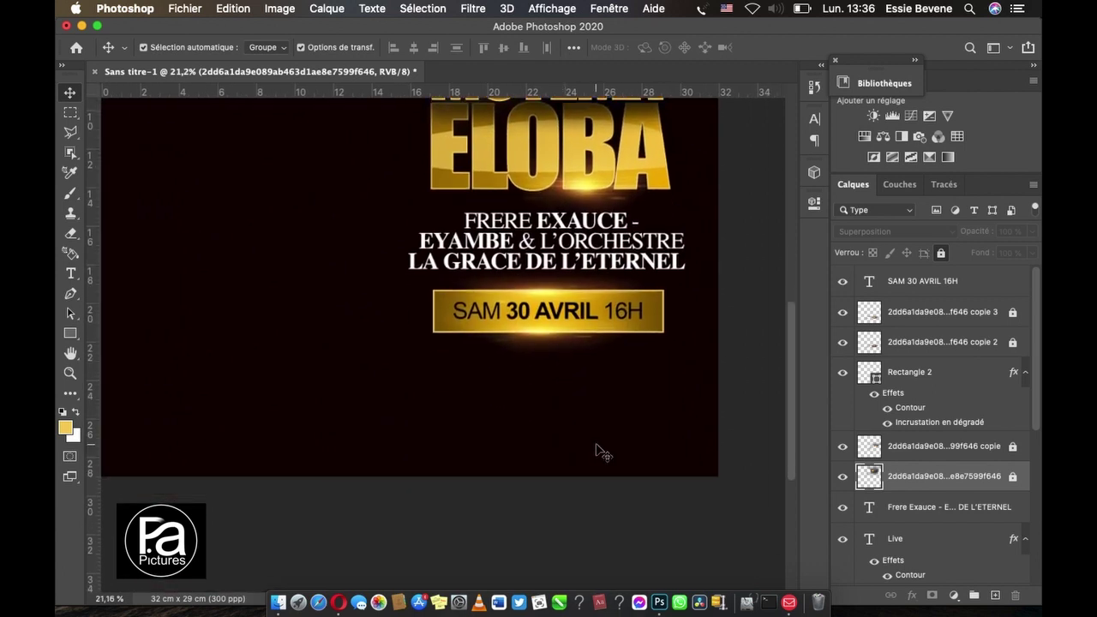
pyautogui.click(70, 272)
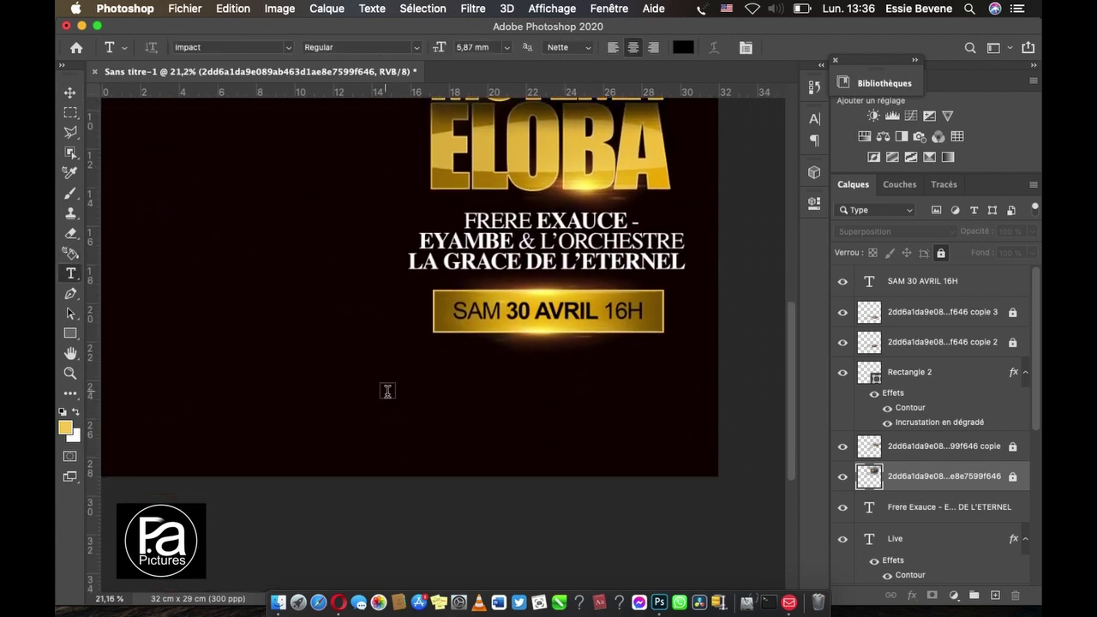
pyautogui.click(359, 387)
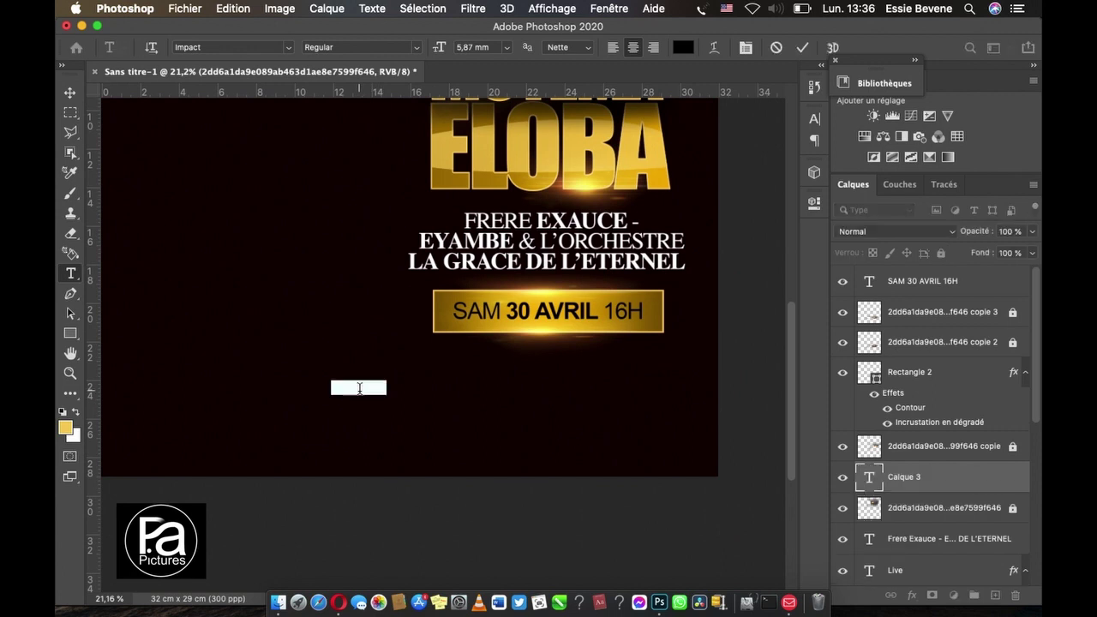
pyautogui.press('BackSpace')
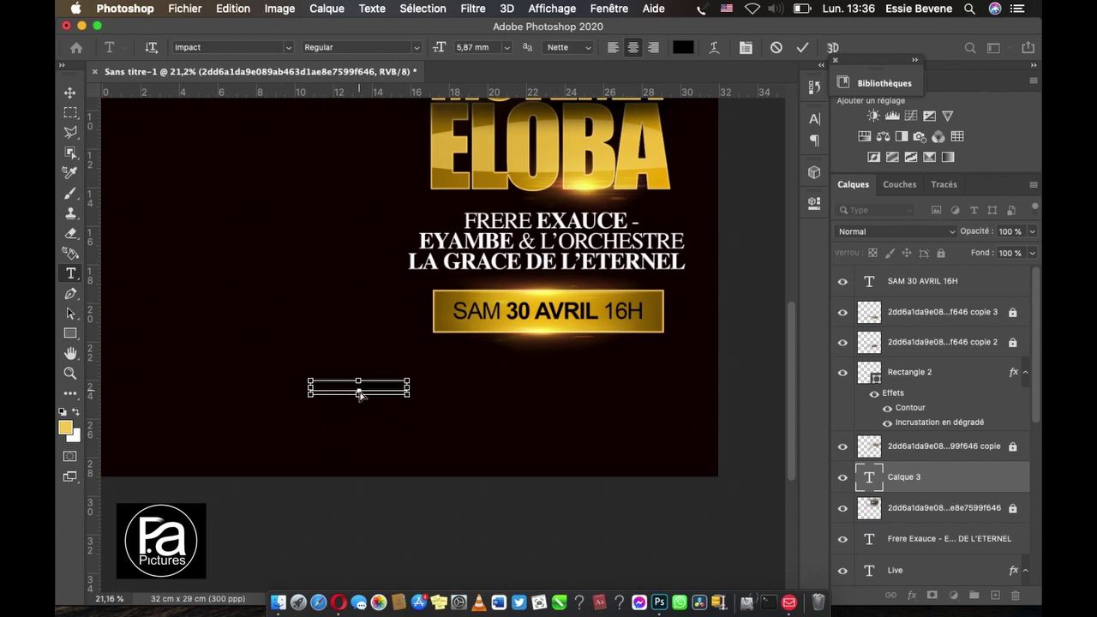
# Step: Set the credit line to Arial Regular in white and commit it
pyautogui.doubleClick(359, 388)
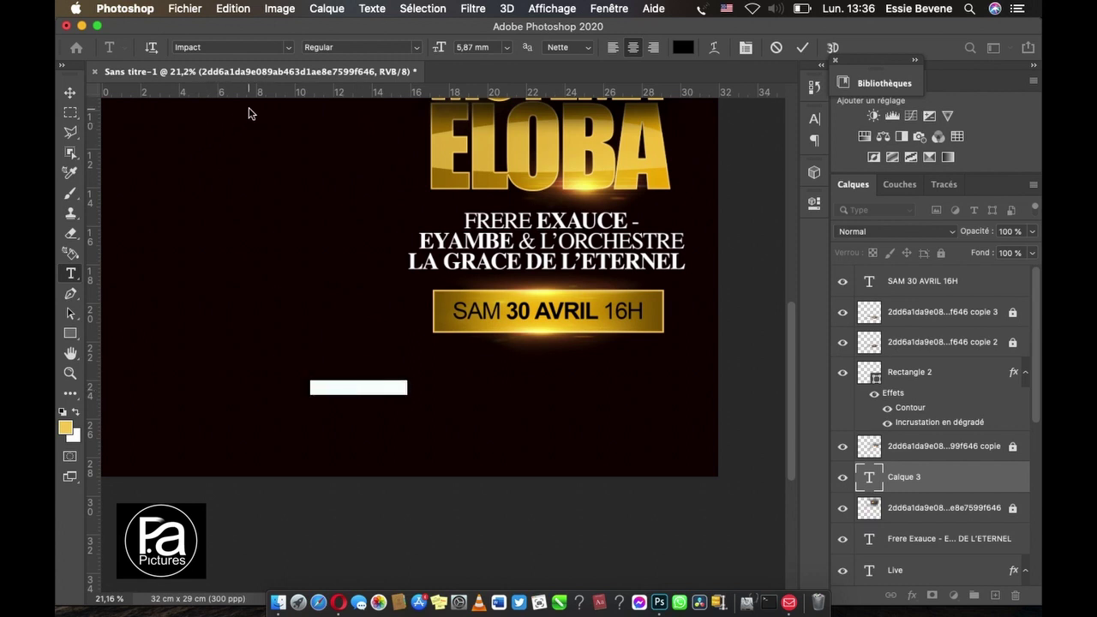
pyautogui.click(242, 48)
pyautogui.write('arial')
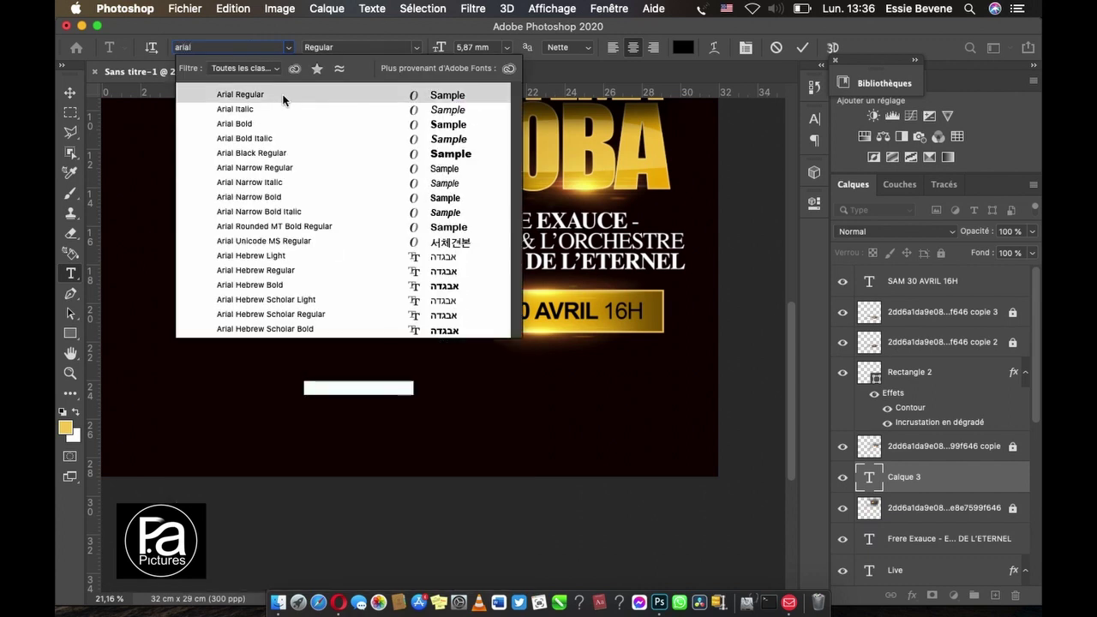
pyautogui.click(283, 96)
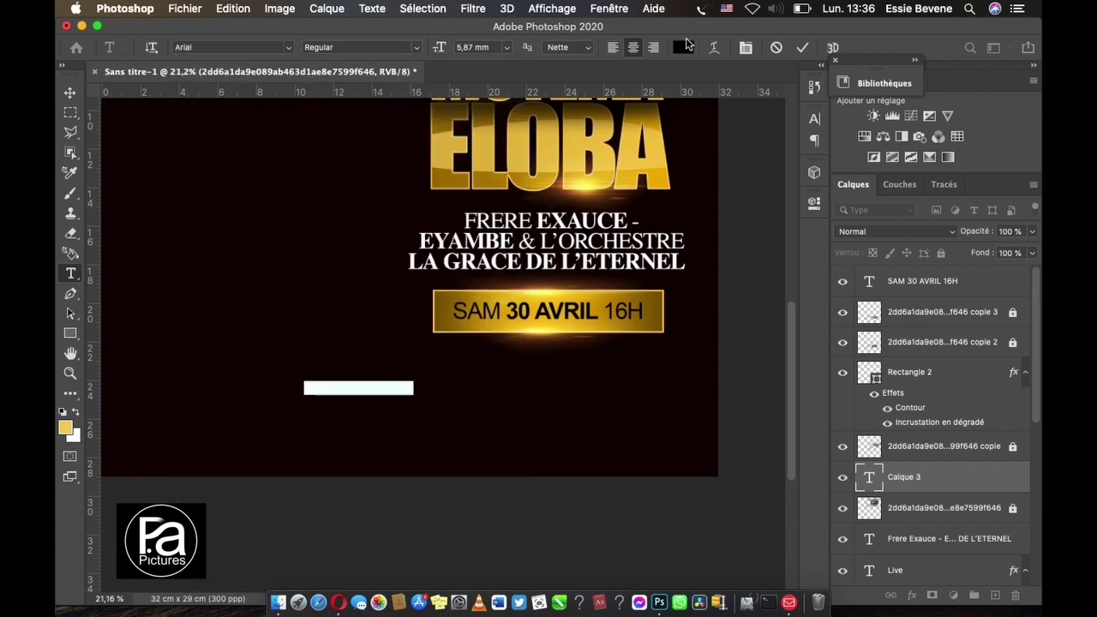
pyautogui.click(682, 47)
pyautogui.moveTo(625, 201); pyautogui.dragTo(560, 143)
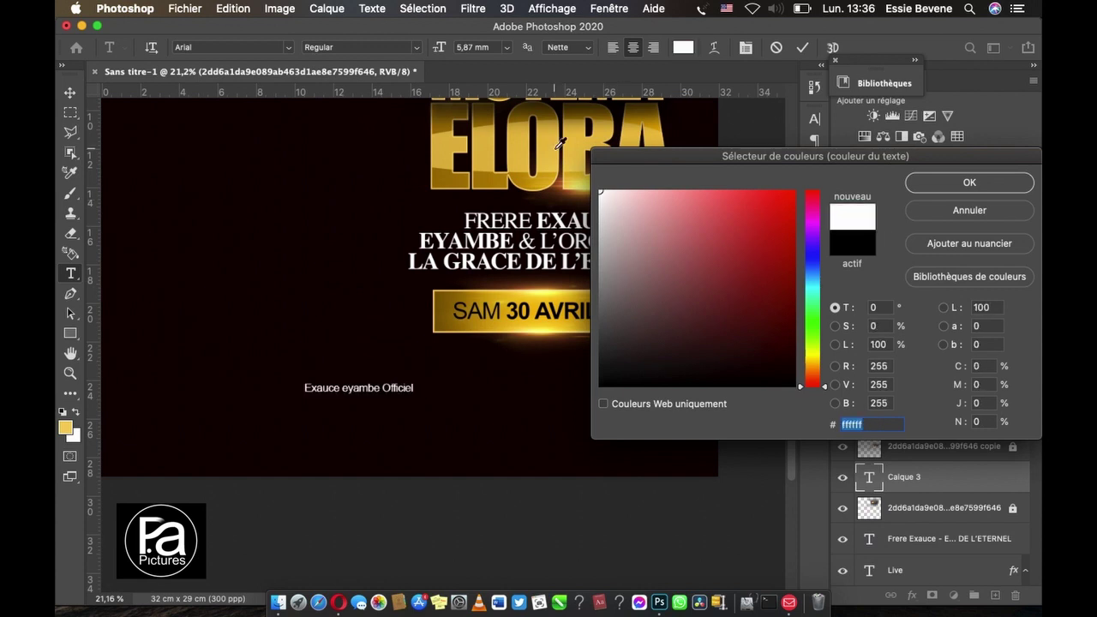
pyautogui.click(945, 182)
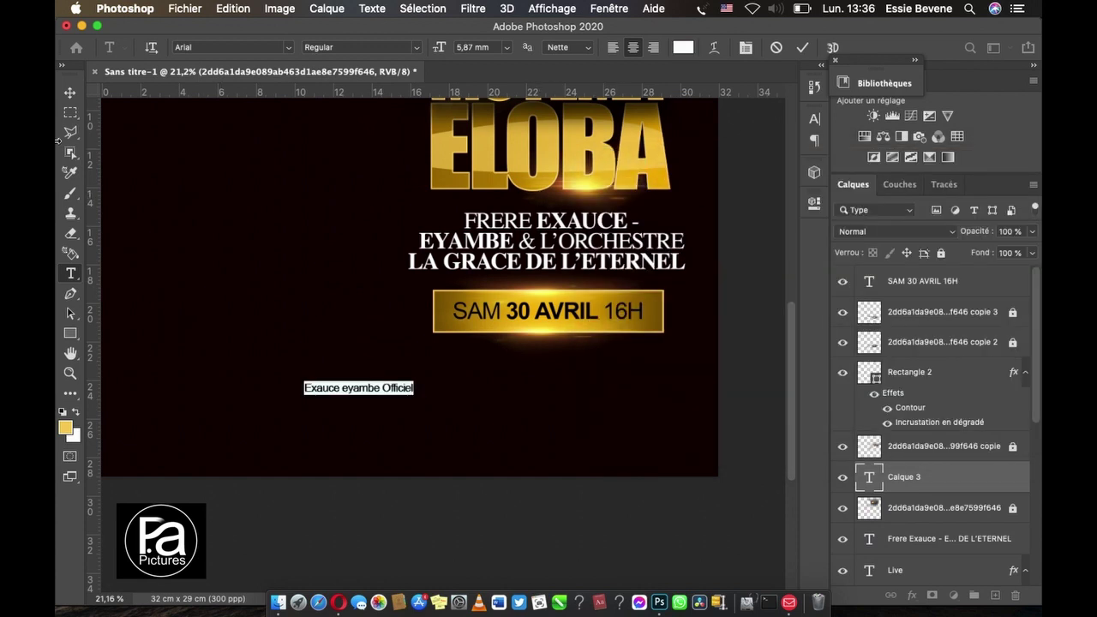
pyautogui.click(70, 91)
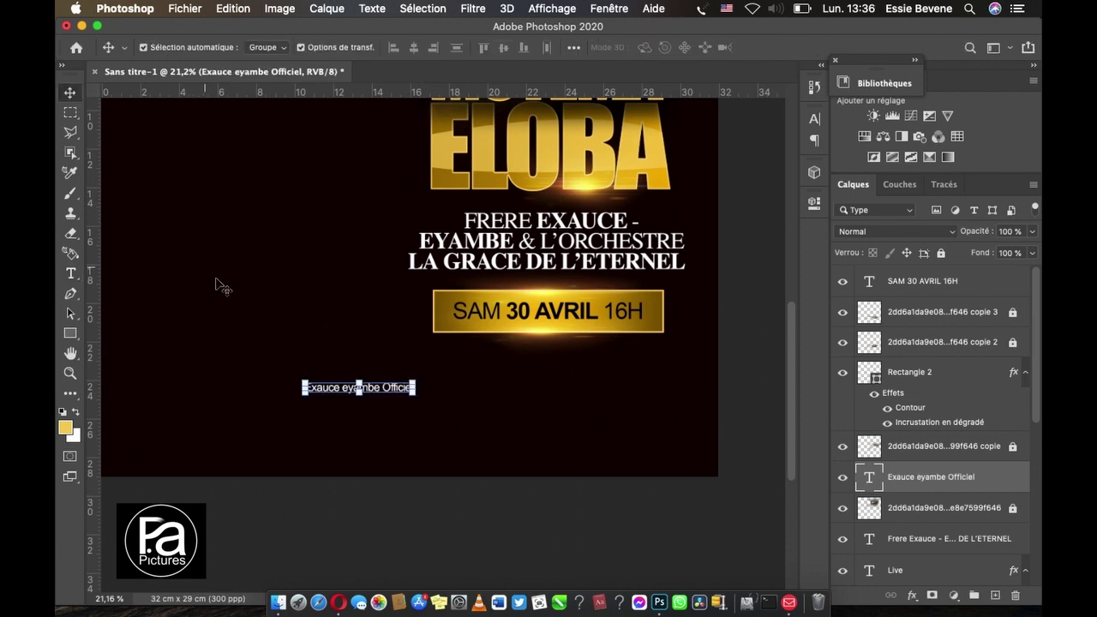
# Step: Move the credit line right so it sits just under the date banner
pyautogui.moveTo(388, 394); pyautogui.dragTo(628, 368)
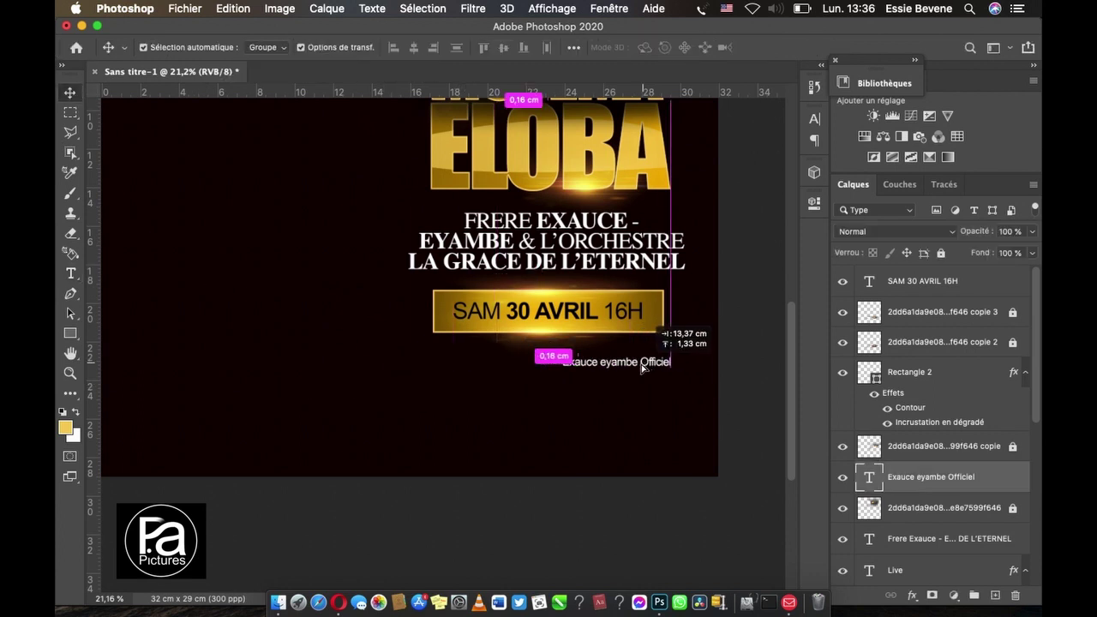
pyautogui.click(594, 459)
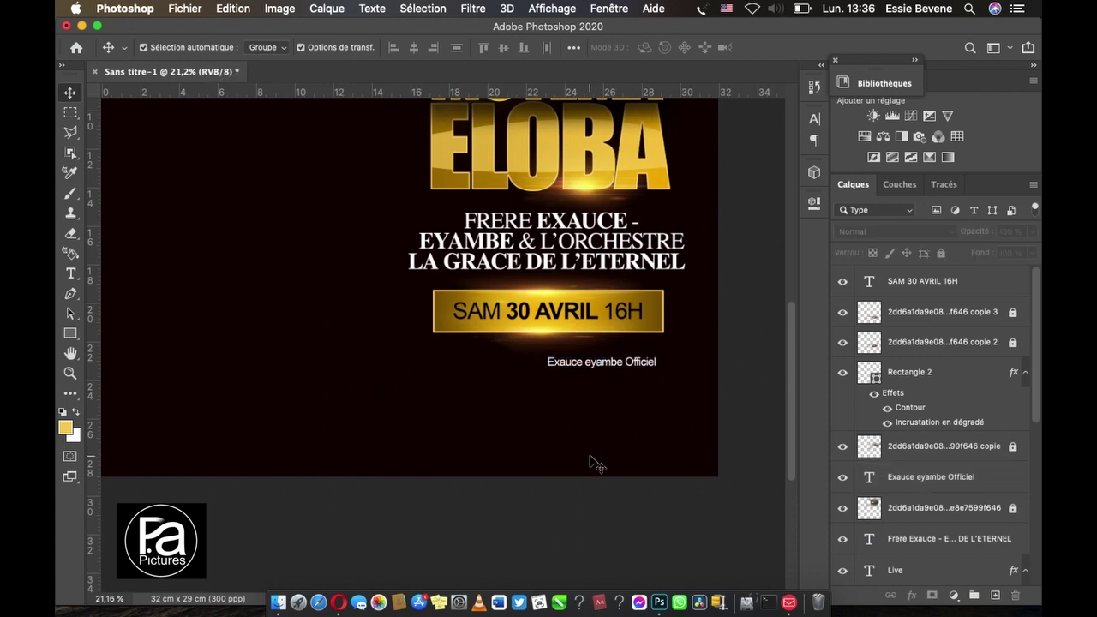
pyautogui.scroll(-3, 593, 463)
pyautogui.scroll(1, 588, 465)
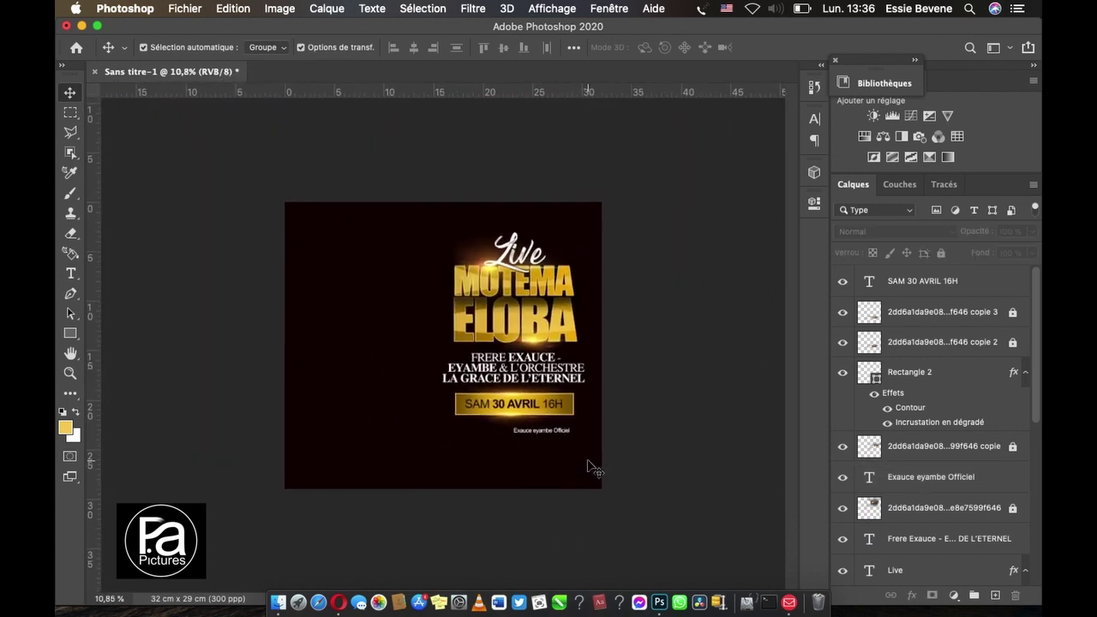
pyautogui.scroll(3, 588, 465)
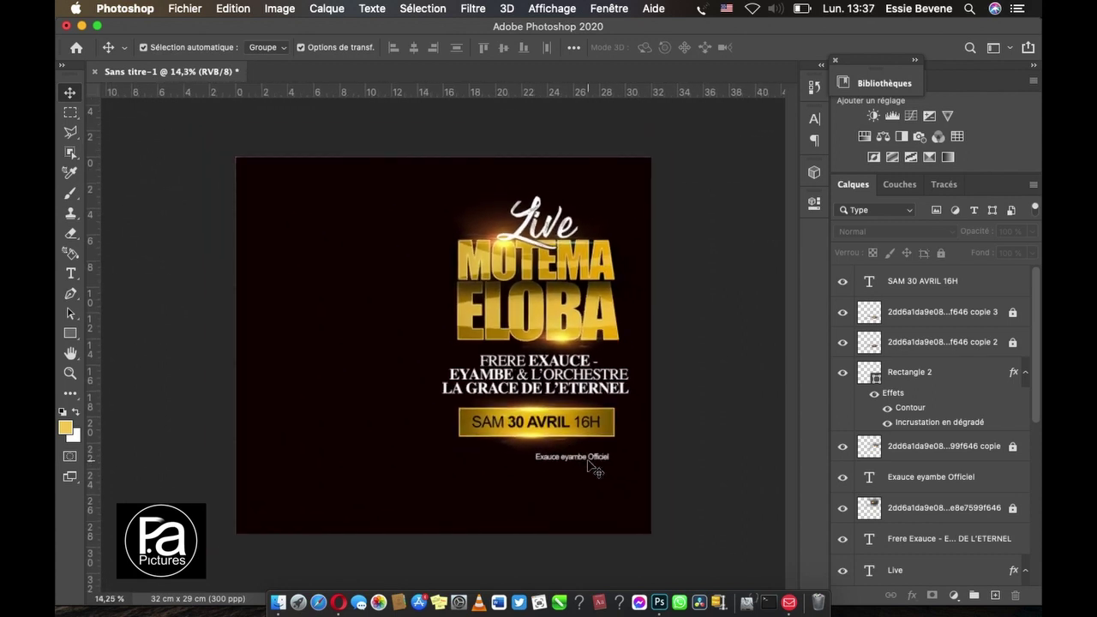
pyautogui.scroll(2, 588, 473)
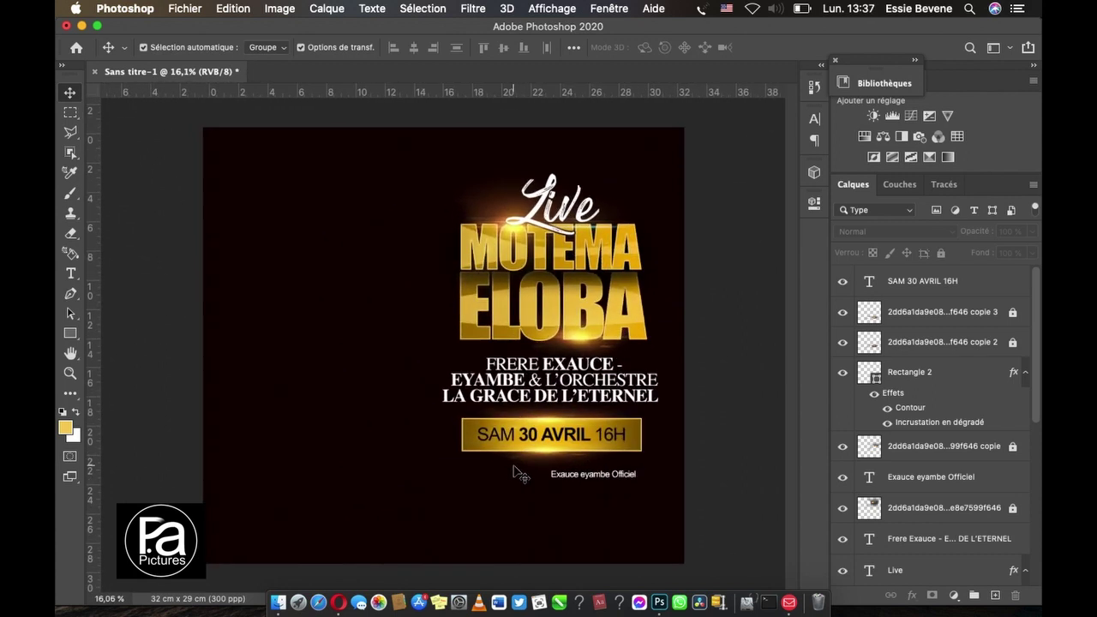
pyautogui.scroll(2, 600, 486)
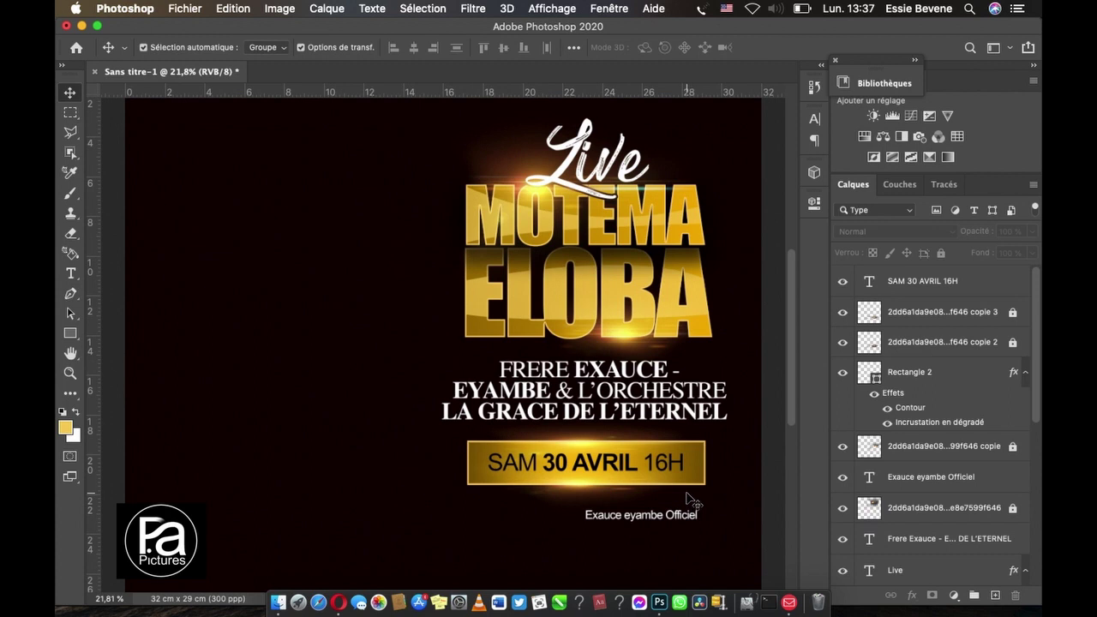
# Step: Enlarge the credit line to about 148% with Free Transform
pyautogui.click(649, 515)
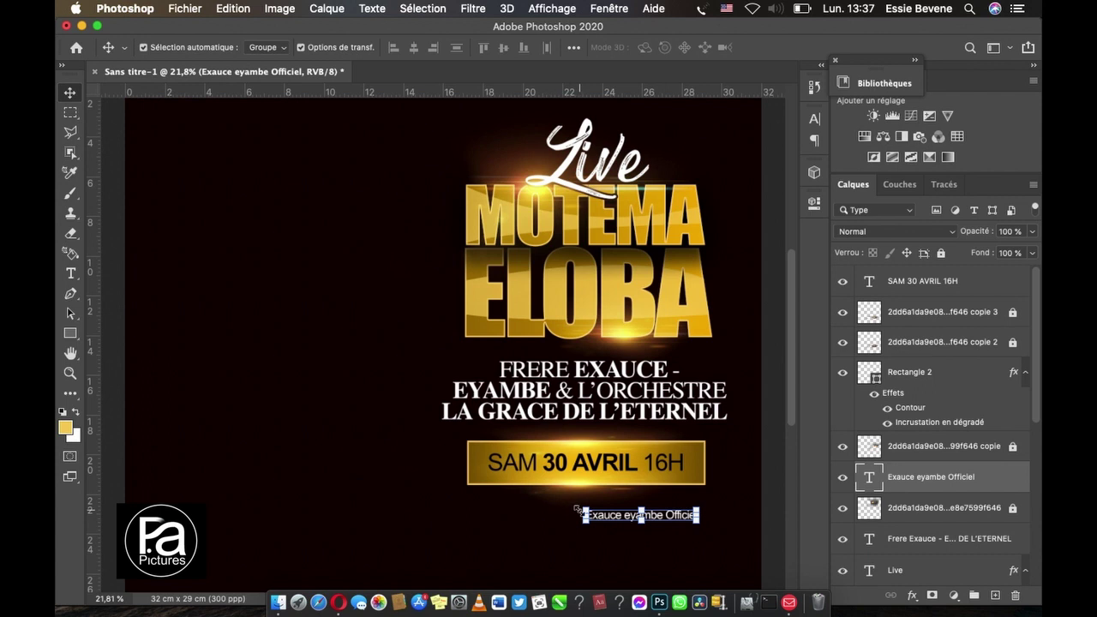
pyautogui.moveTo(582, 515); pyautogui.dragTo(531, 505)
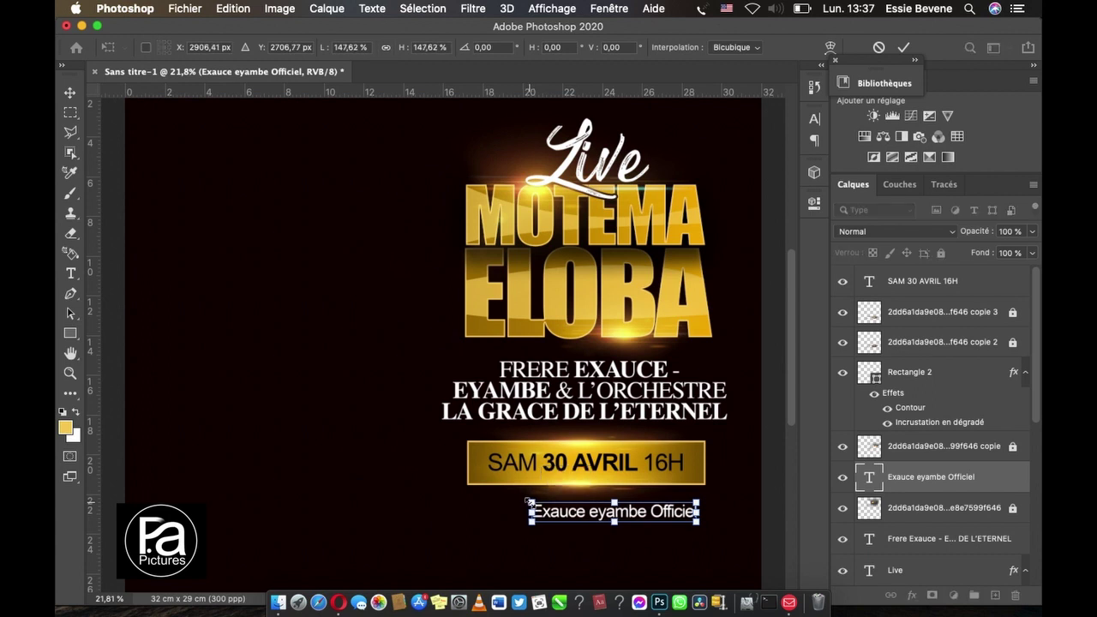
pyautogui.press('Return')
pyautogui.click(291, 491)
pyautogui.scroll(-2, 485, 522)
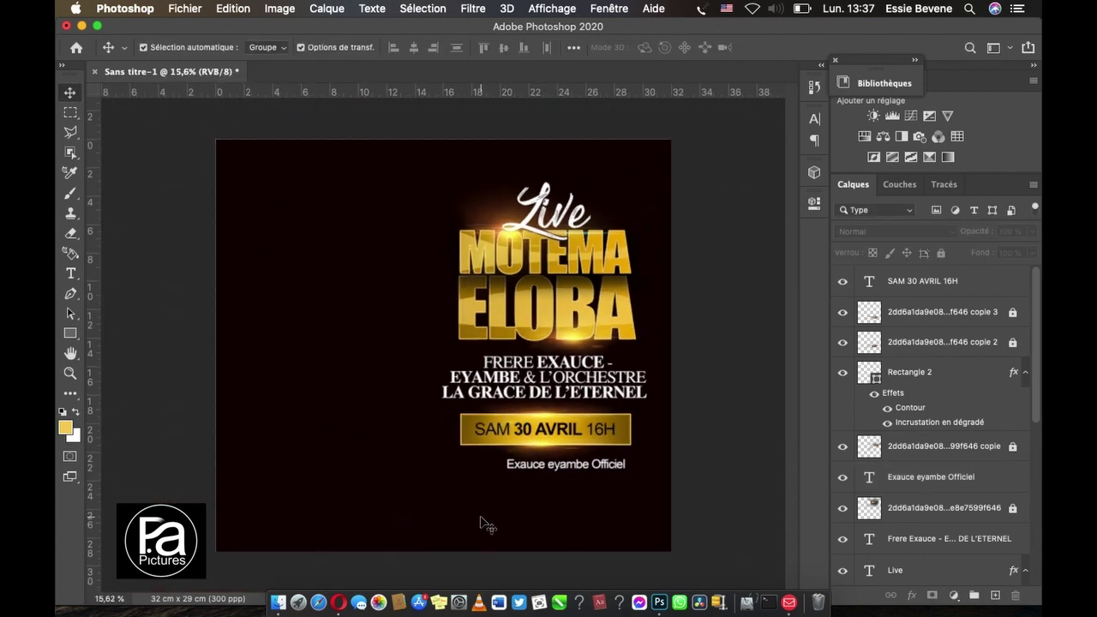
pyautogui.click(70, 334)
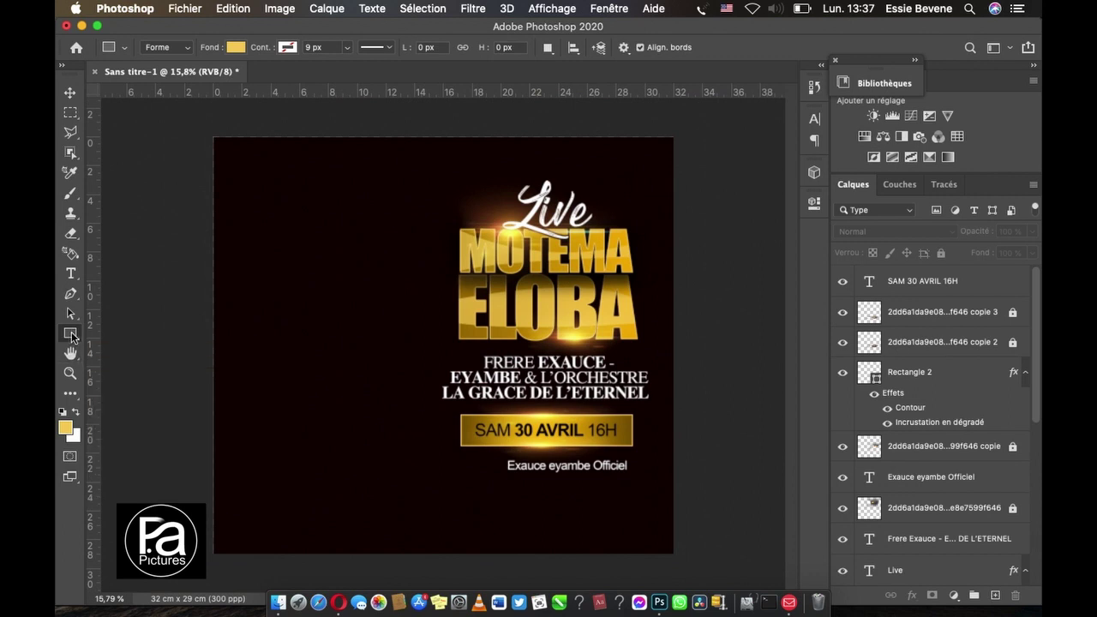
# Step: With the Ellipse tool, draw a small circle left of the credit line
pyautogui.rightClick(70, 334)
pyautogui.click(119, 362)
pyautogui.scroll(1, 400, 460)
pyautogui.scroll(2, 400, 460)
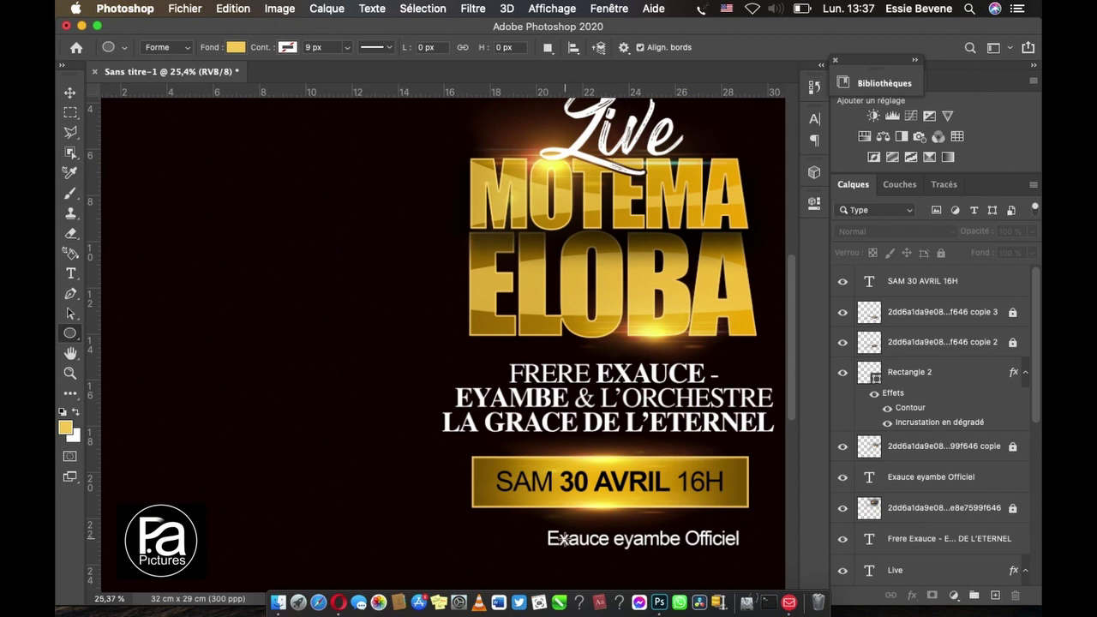
pyautogui.scroll(-5, 564, 539)
pyautogui.hscroll(3, 564, 538)
pyautogui.scroll(2, 565, 539)
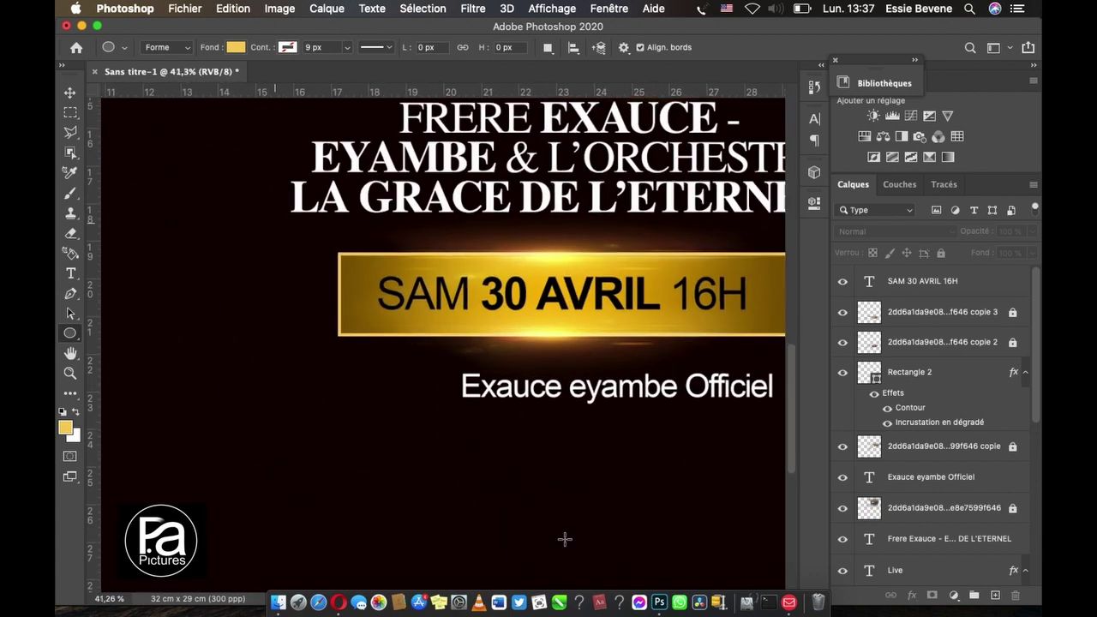
pyautogui.scroll(1, 564, 538)
pyautogui.scroll(2, 480, 466)
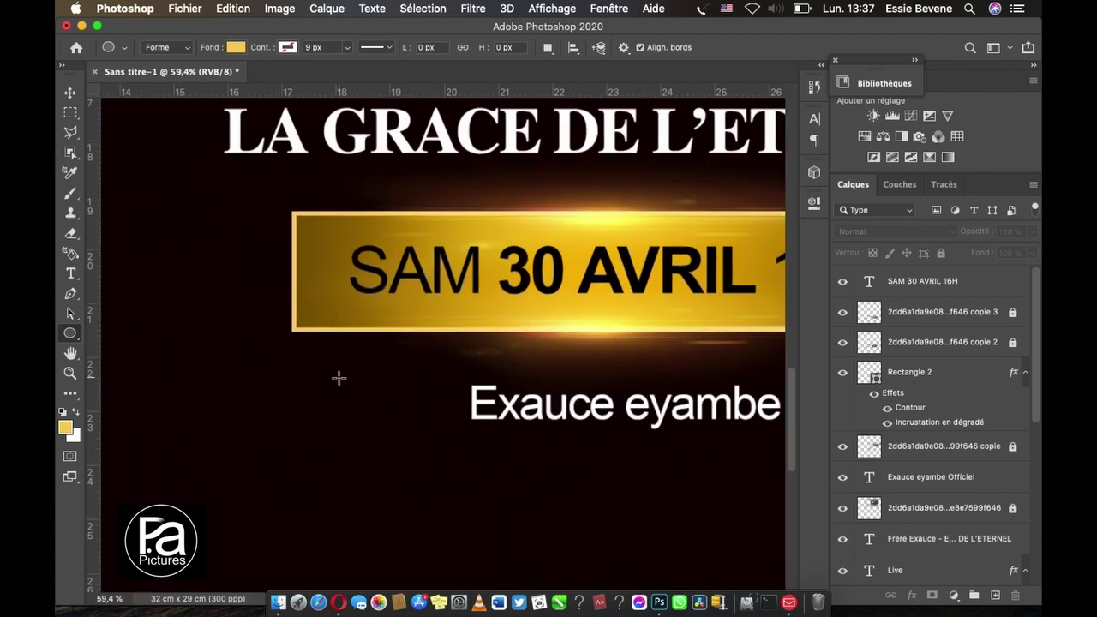
pyautogui.moveTo(338, 378); pyautogui.dragTo(390, 428)
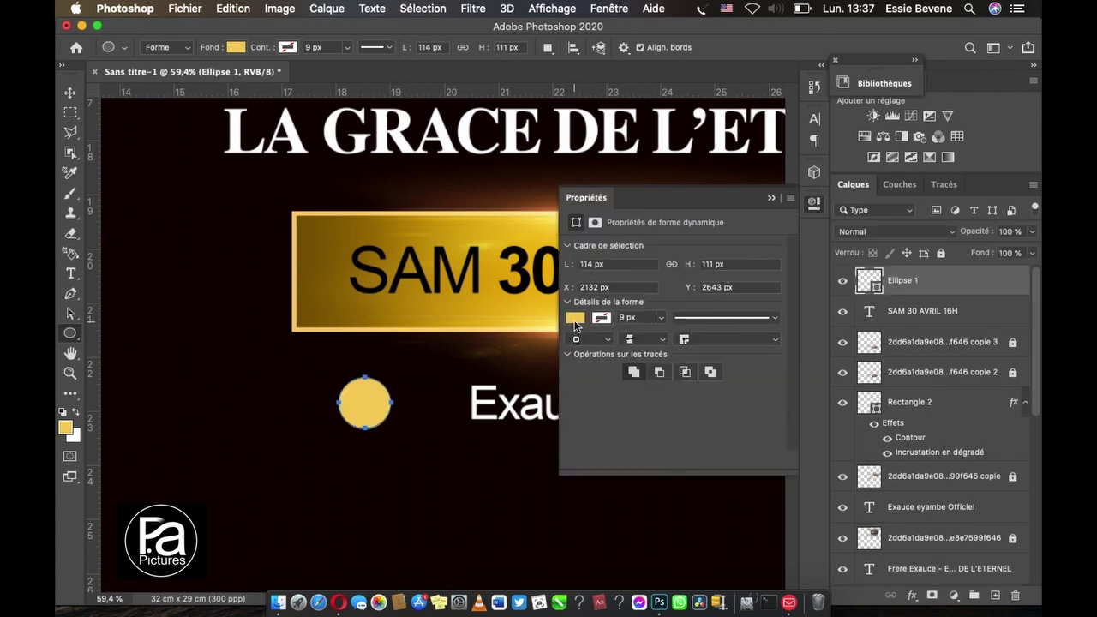
# Step: Give the circle no fill and a white 7 px outline
pyautogui.click(582, 320)
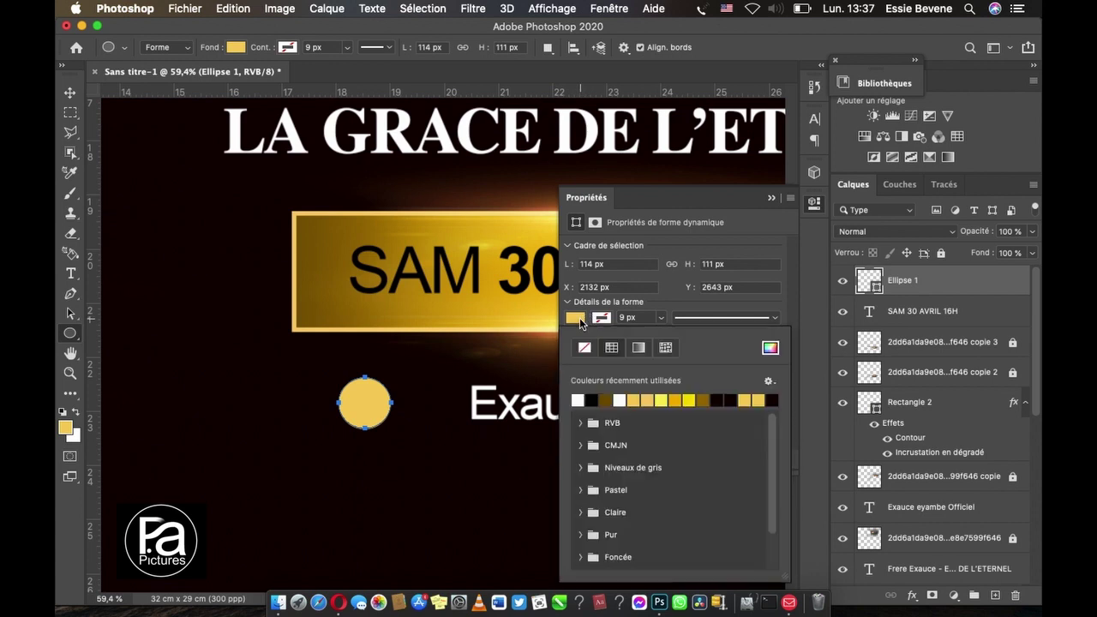
pyautogui.click(585, 348)
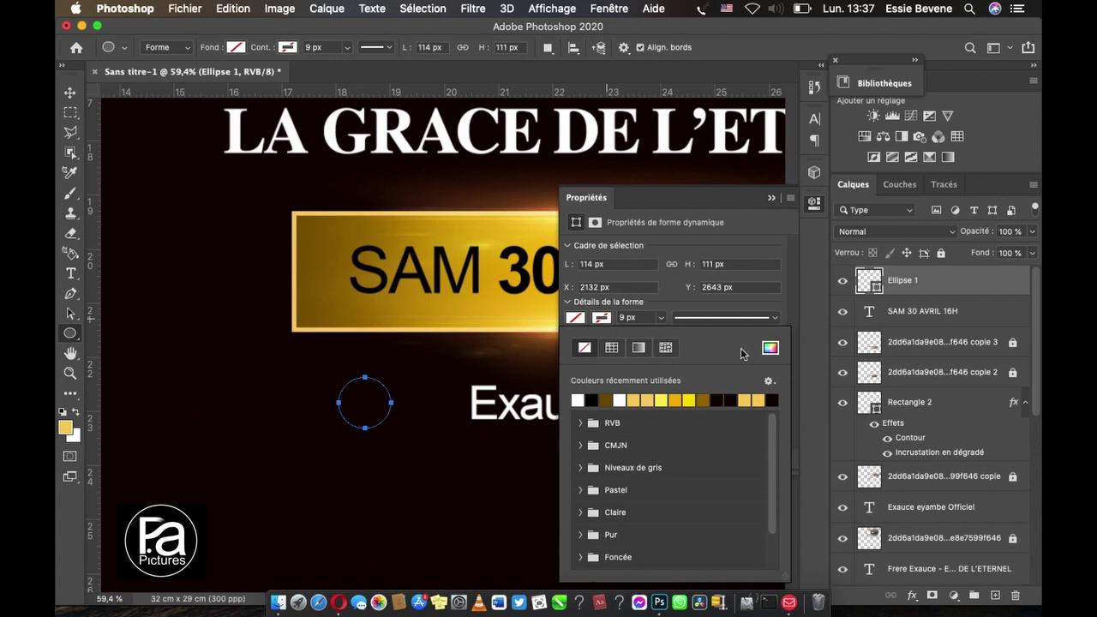
pyautogui.click(602, 319)
pyautogui.click(579, 398)
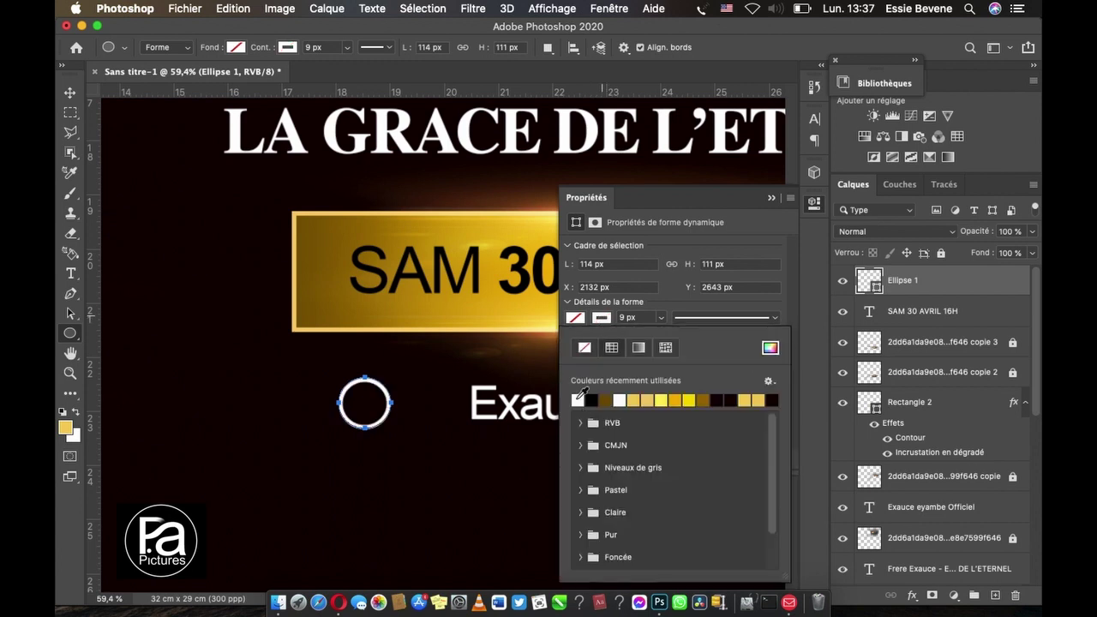
pyautogui.click(644, 315)
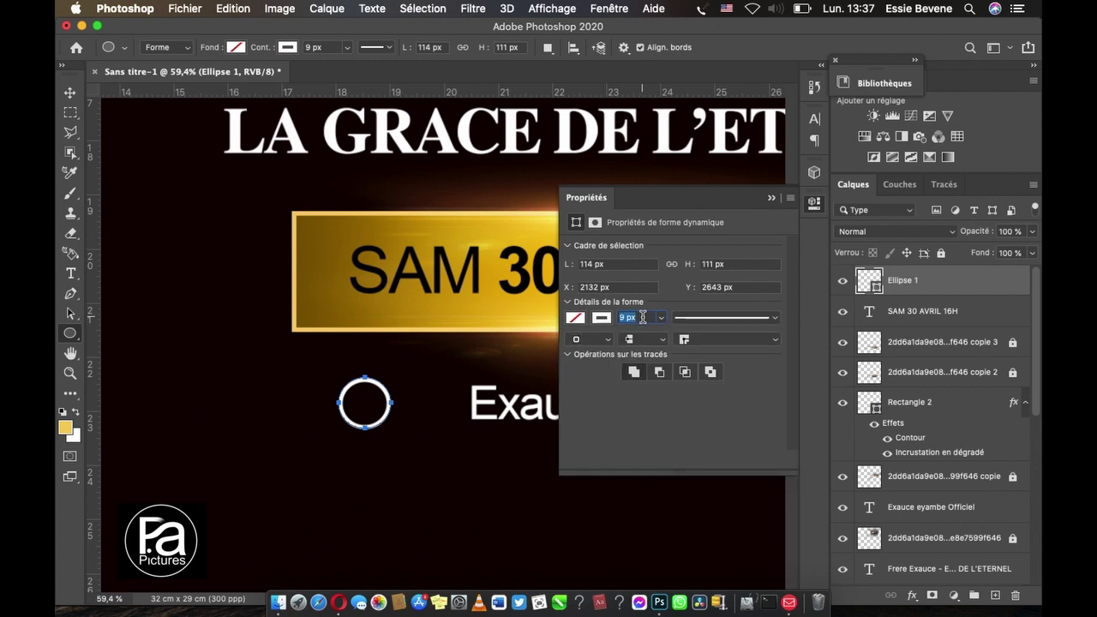
pyautogui.press('Down')
pyautogui.press('Down')
pyautogui.press('Return')
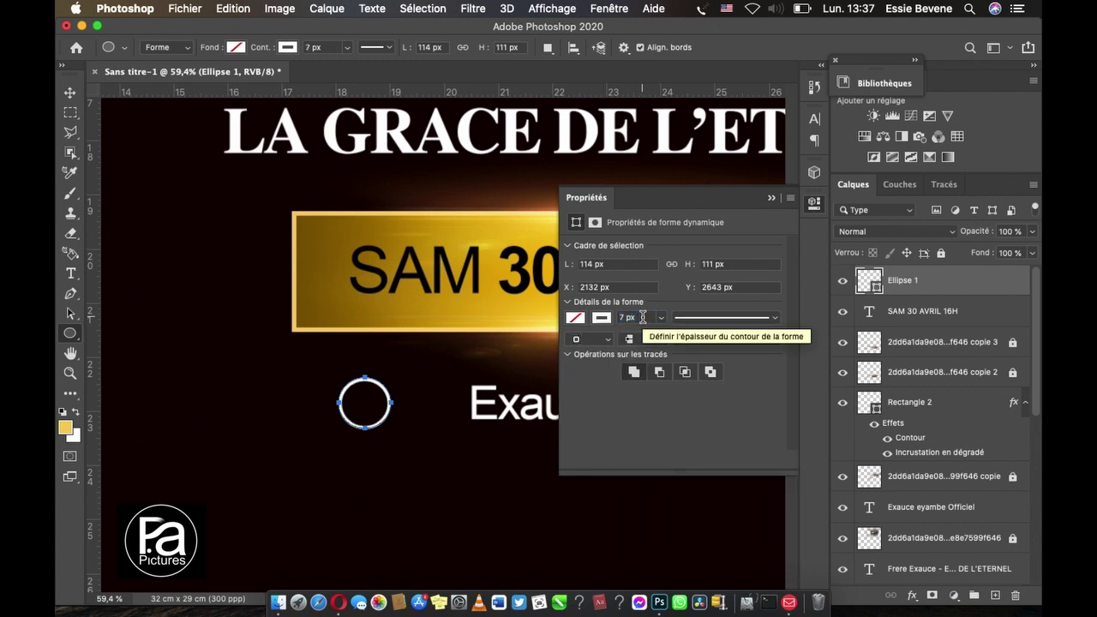
pyautogui.click(771, 197)
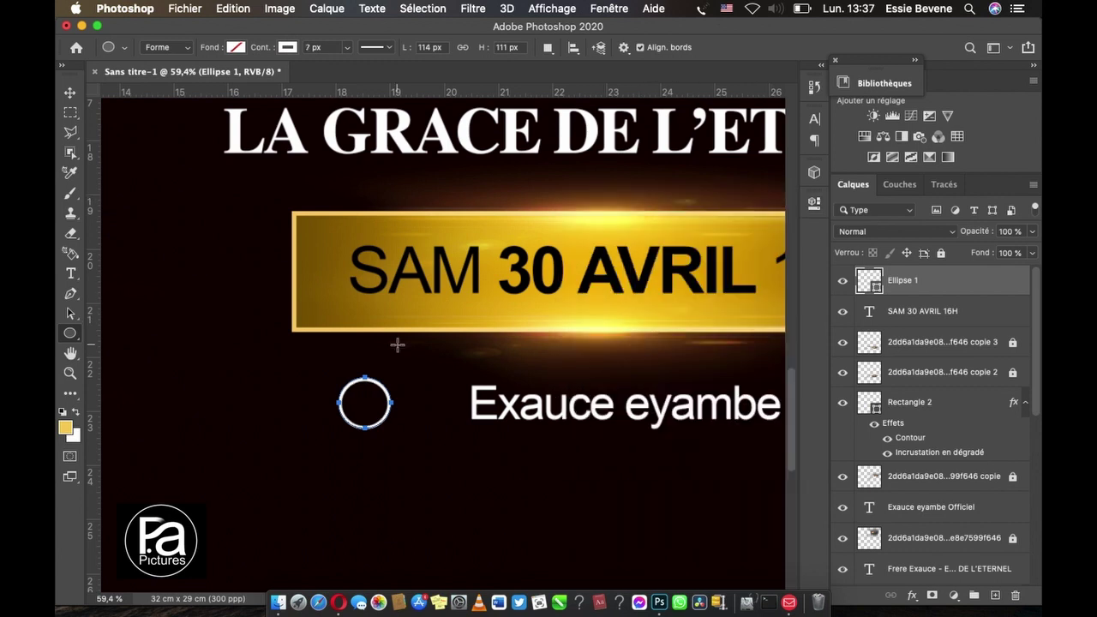
# Step: Duplicate the circle and place the copy right beside the original
pyautogui.click(70, 92)
pyautogui.click(282, 431)
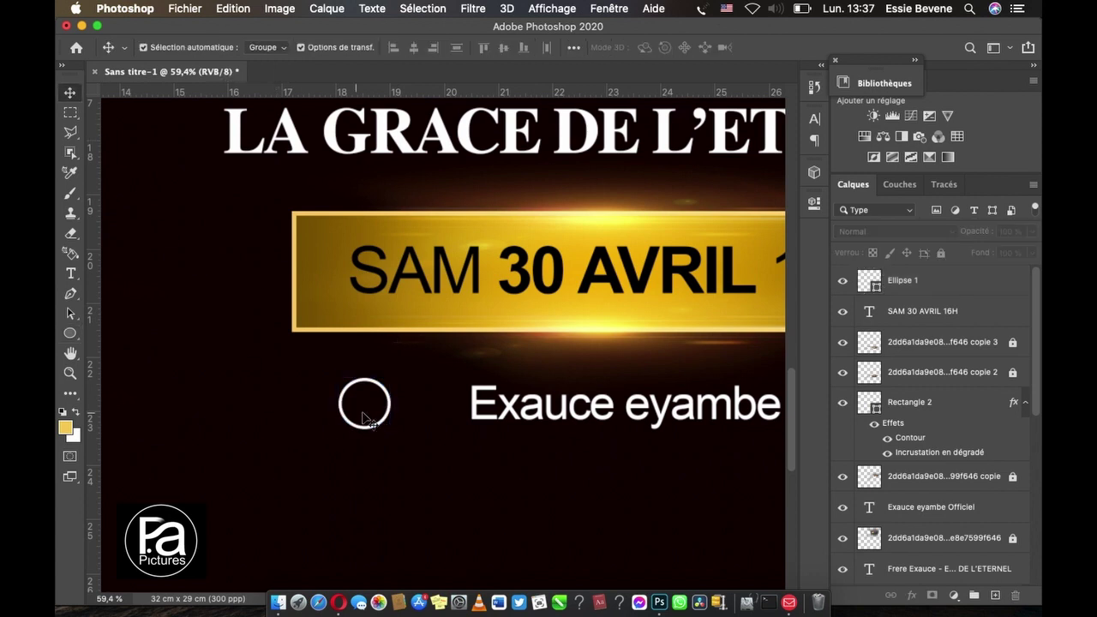
pyautogui.click(388, 418)
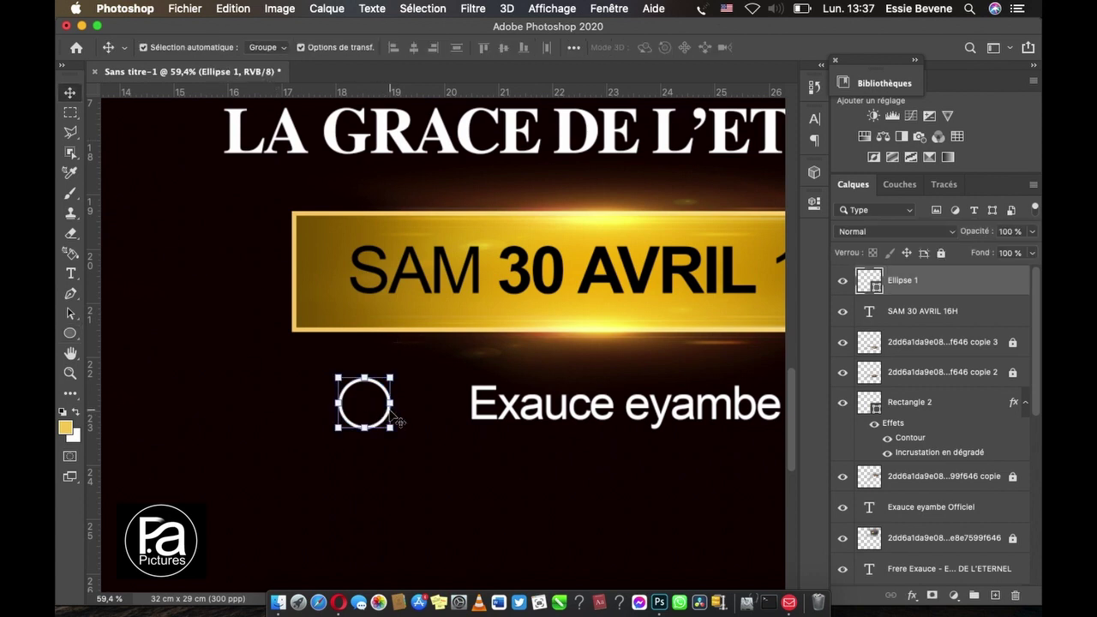
pyautogui.press('super')
pyautogui.moveTo(387, 420); pyautogui.dragTo(435, 420)
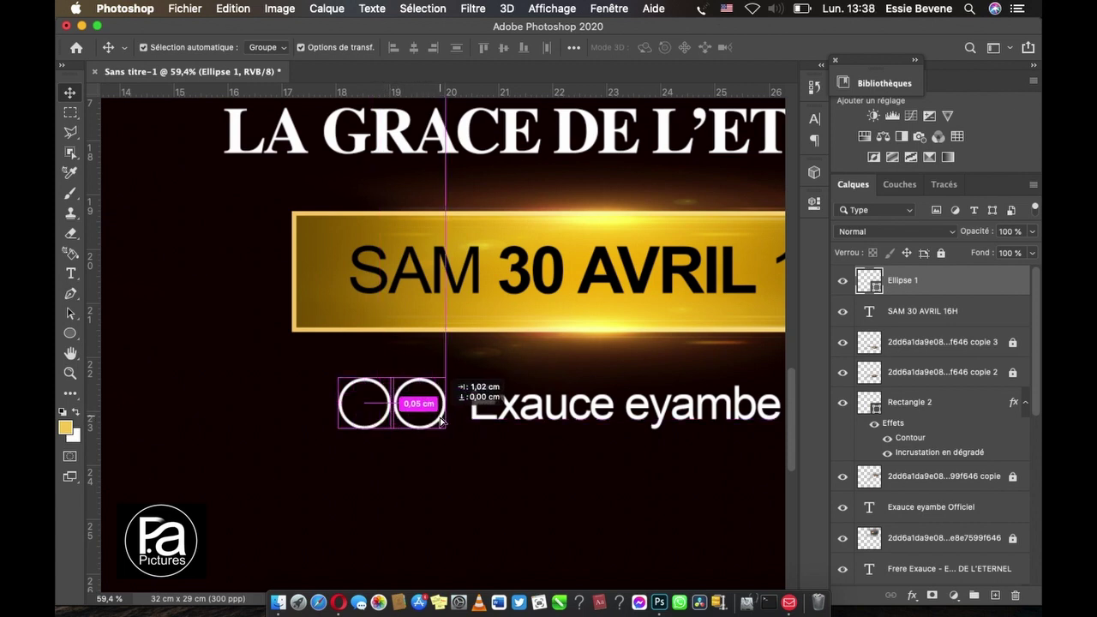
pyautogui.moveTo(435, 420); pyautogui.dragTo(443, 419)
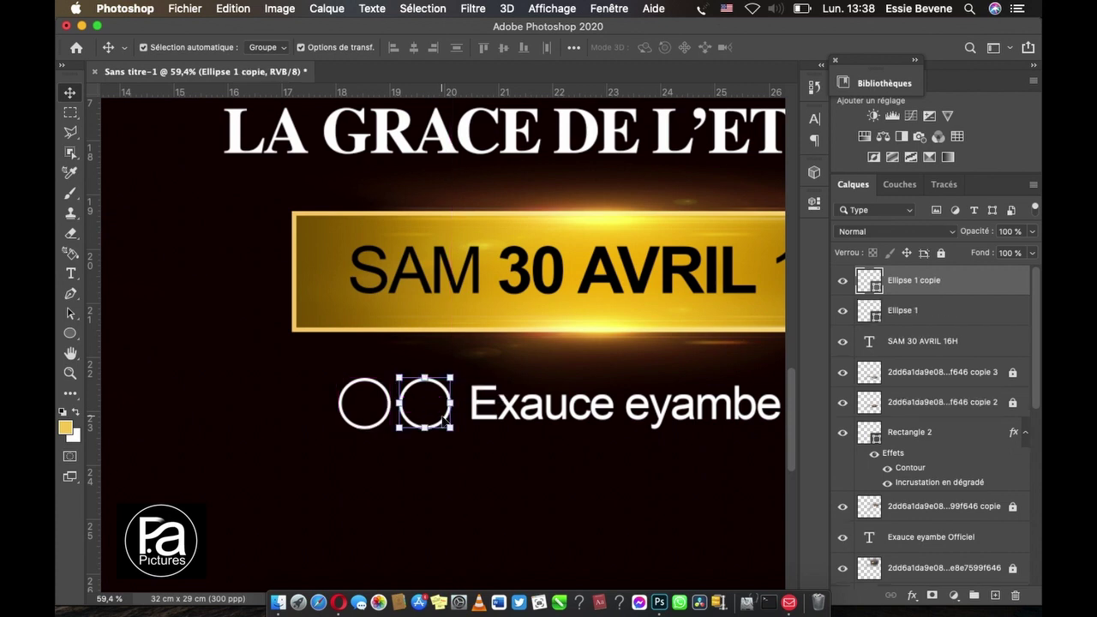
pyautogui.click(523, 481)
pyautogui.scroll(3, 362, 470)
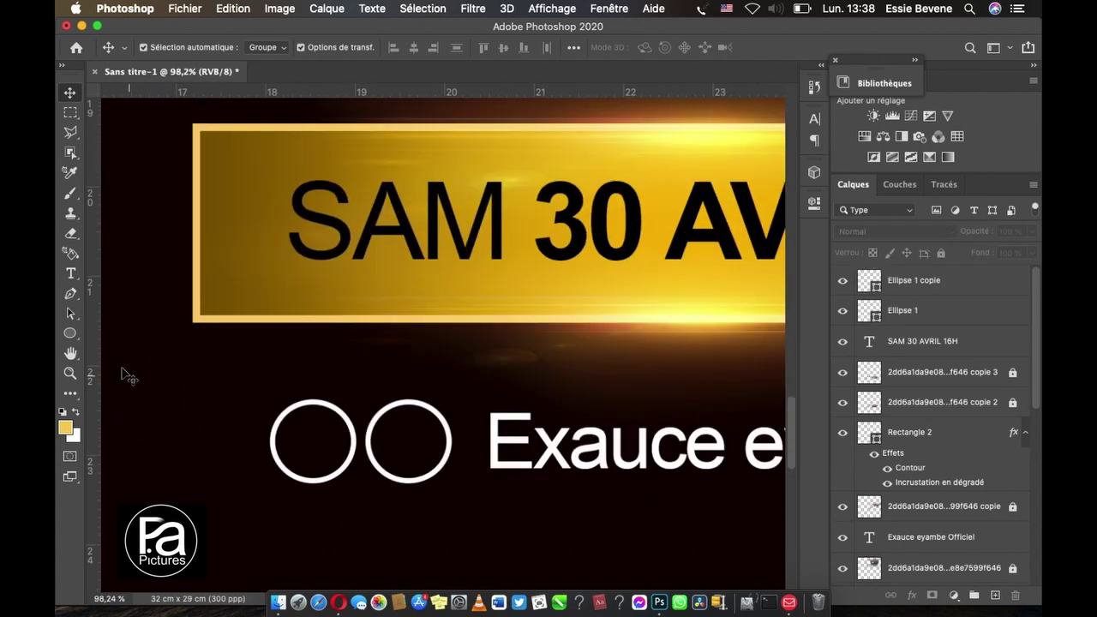
# Step: Add a text layer containing a bold 'f' left of the circles
pyautogui.click(73, 274)
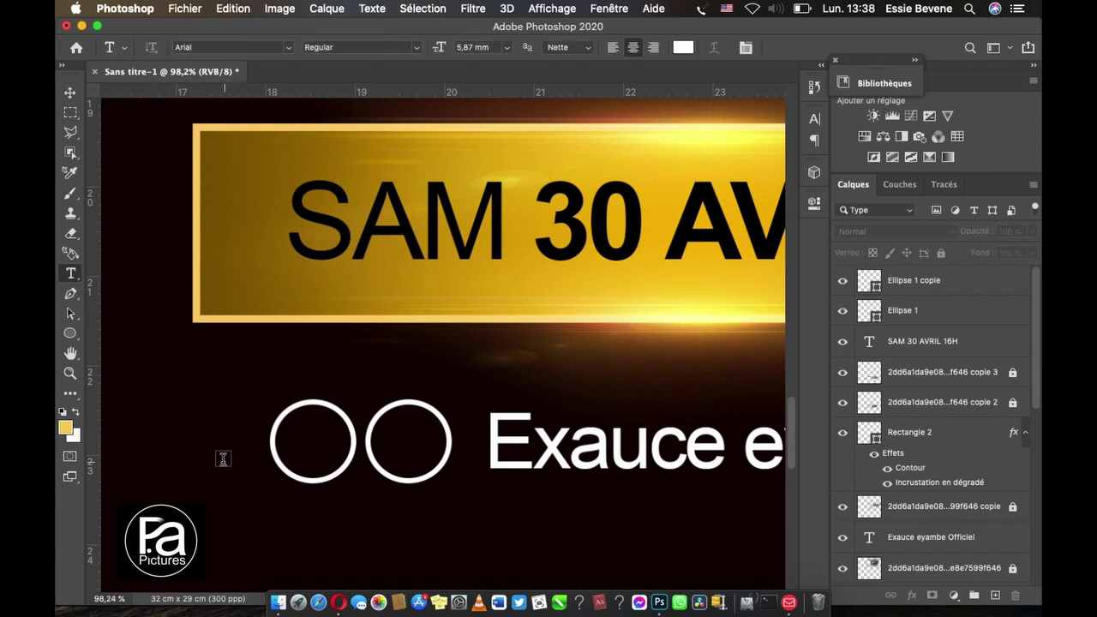
pyautogui.click(191, 462)
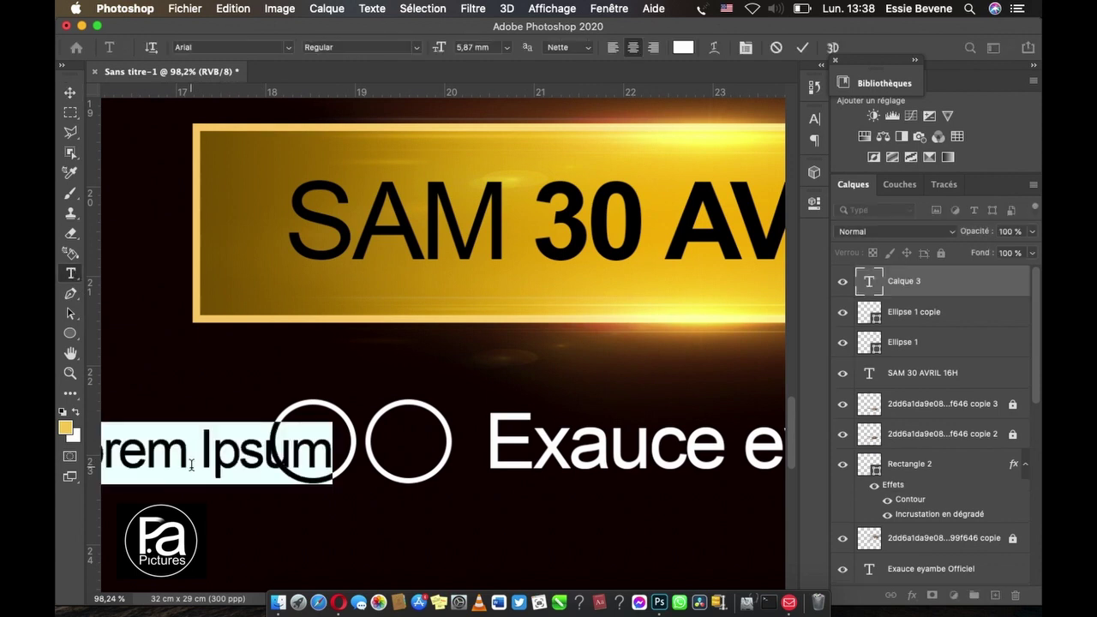
pyautogui.write('f')
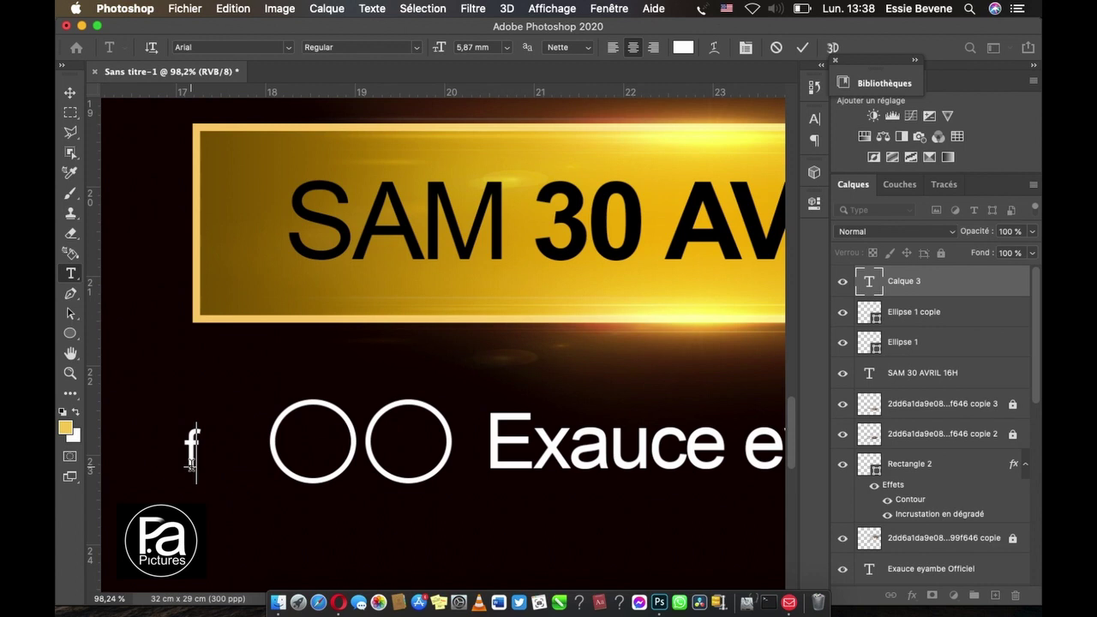
pyautogui.moveTo(213, 446); pyautogui.dragTo(178, 442)
pyautogui.click(417, 50)
pyautogui.click(421, 47)
pyautogui.click(384, 64)
# Step: Move the 'f' into the left circle and enlarge it to about 128%
pyautogui.click(69, 89)
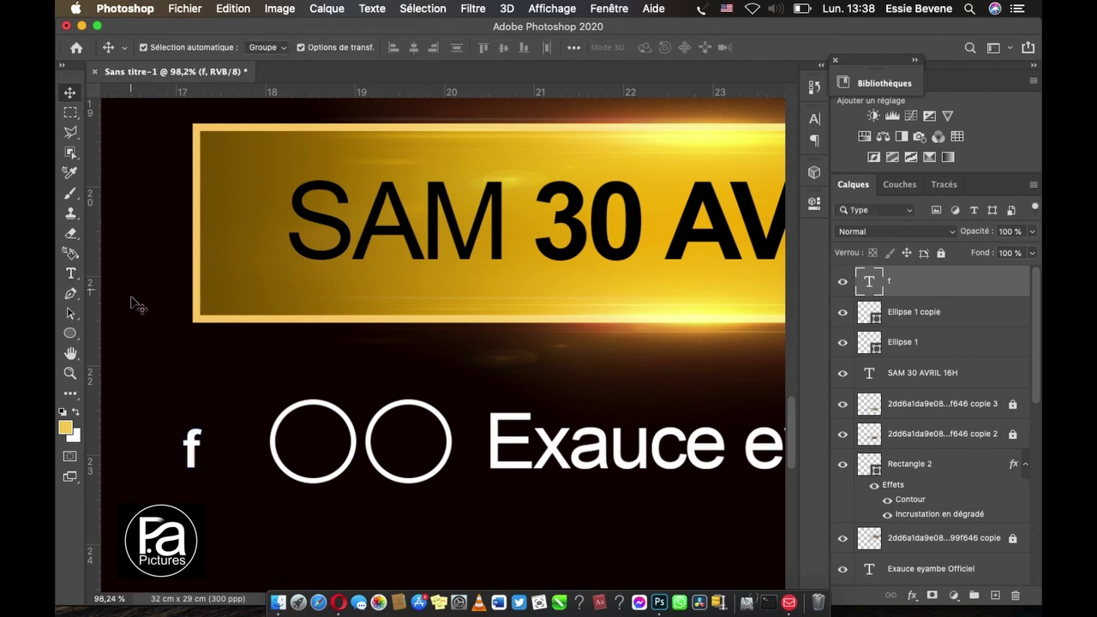
pyautogui.moveTo(194, 450)
pyautogui.mouseDown()
pyautogui.moveTo(322, 435)
pyautogui.moveTo(329, 405)
pyautogui.mouseUp()
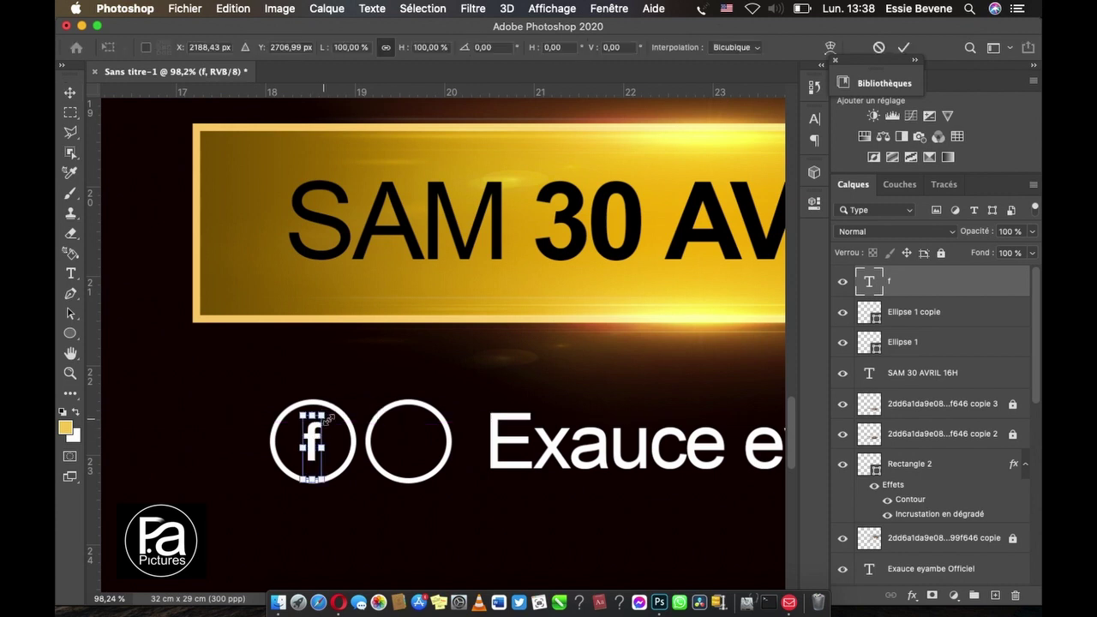
pyautogui.moveTo(299, 478); pyautogui.dragTo(300, 490)
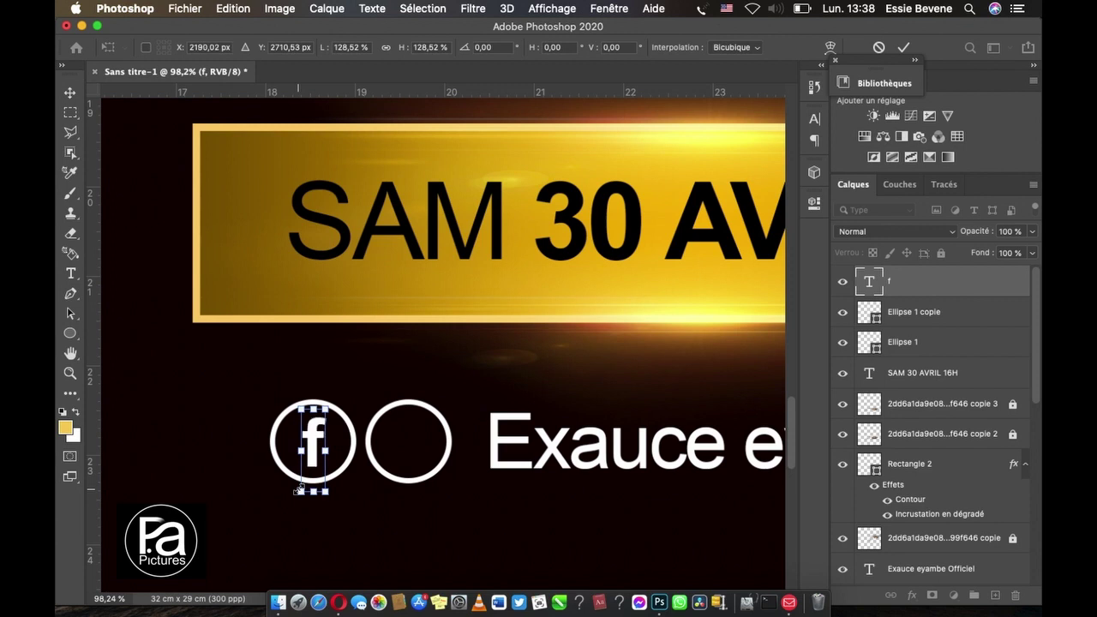
pyautogui.press('Return')
pyautogui.click(162, 401)
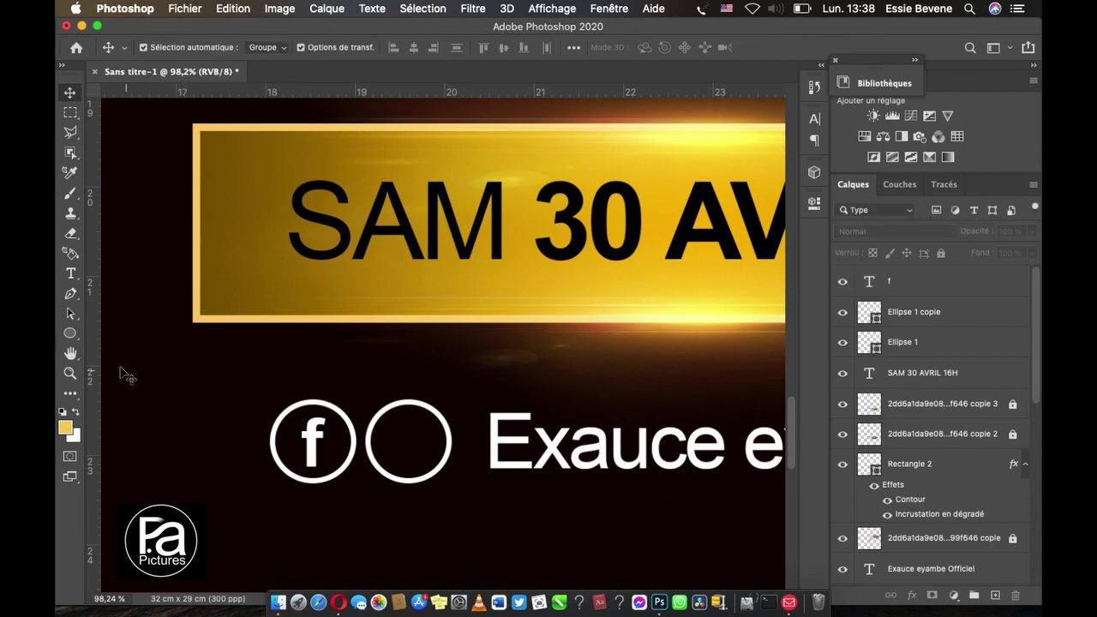
# Step: Draw a white three-sided polygon triangle below the second circle
pyautogui.click(71, 332)
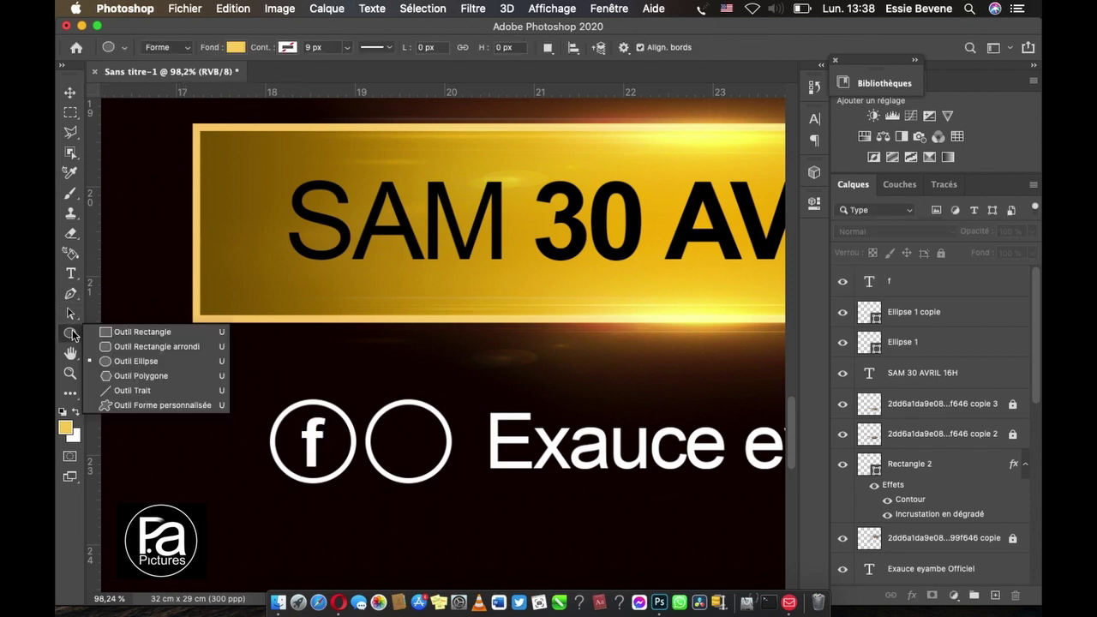
pyautogui.click(123, 375)
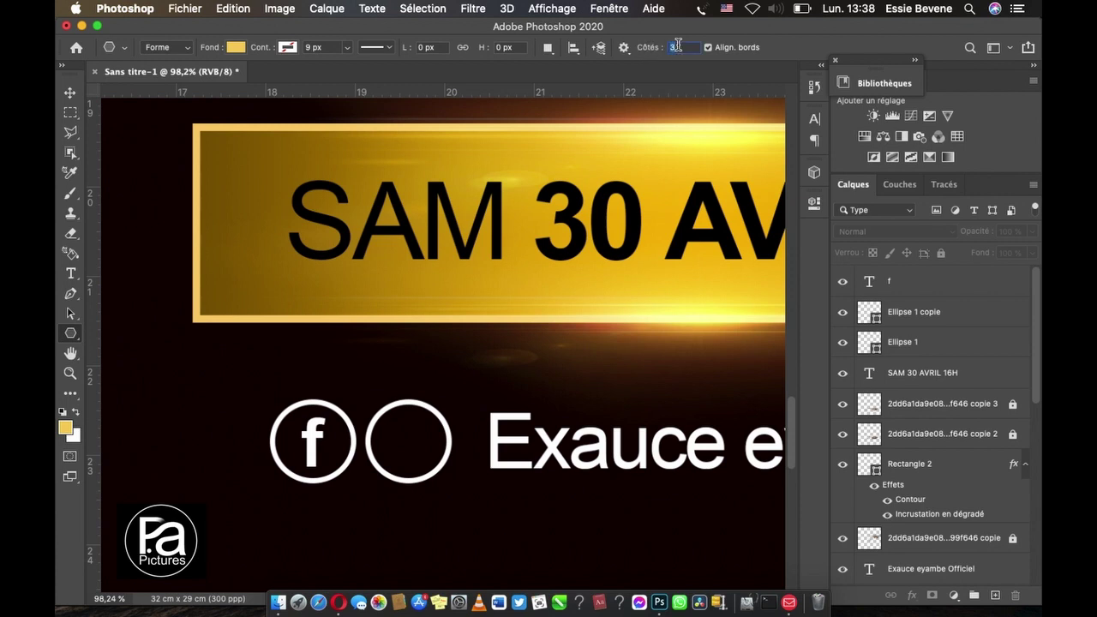
pyautogui.press('Up')
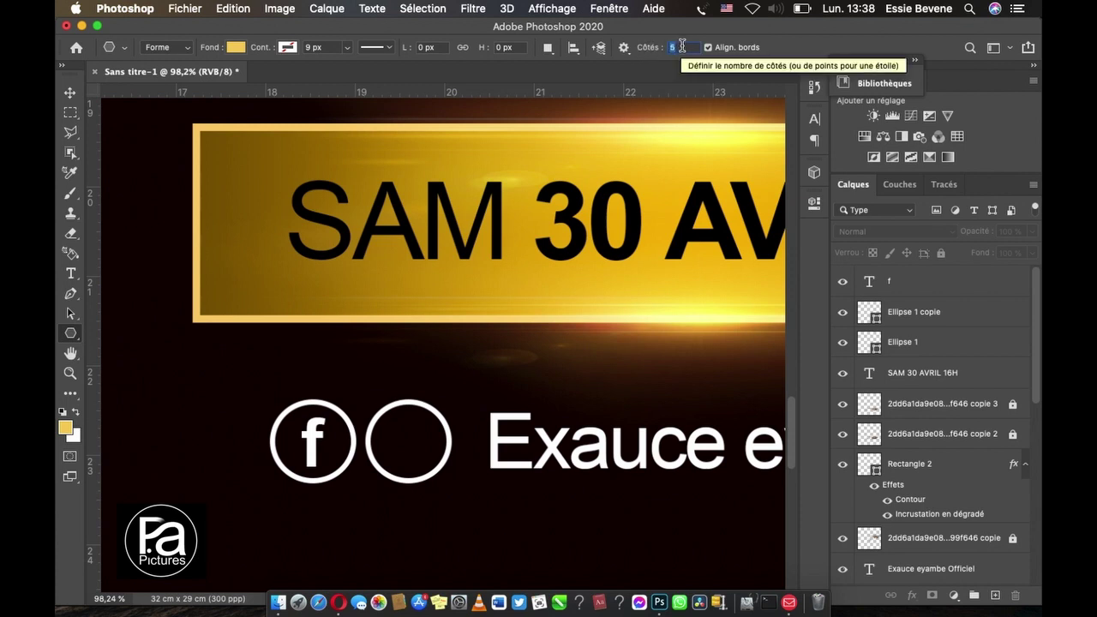
pyautogui.moveTo(502, 351)
pyautogui.mouseDown()
pyautogui.moveTo(558, 397)
pyautogui.moveTo(540, 367)
pyautogui.mouseUp()
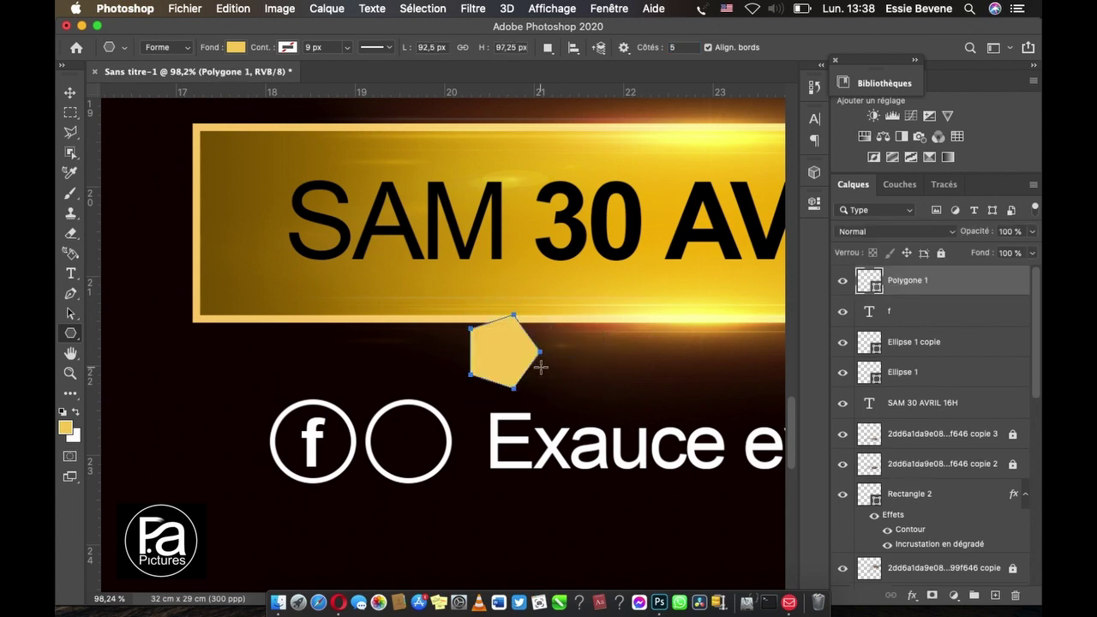
pyautogui.press('super+z')
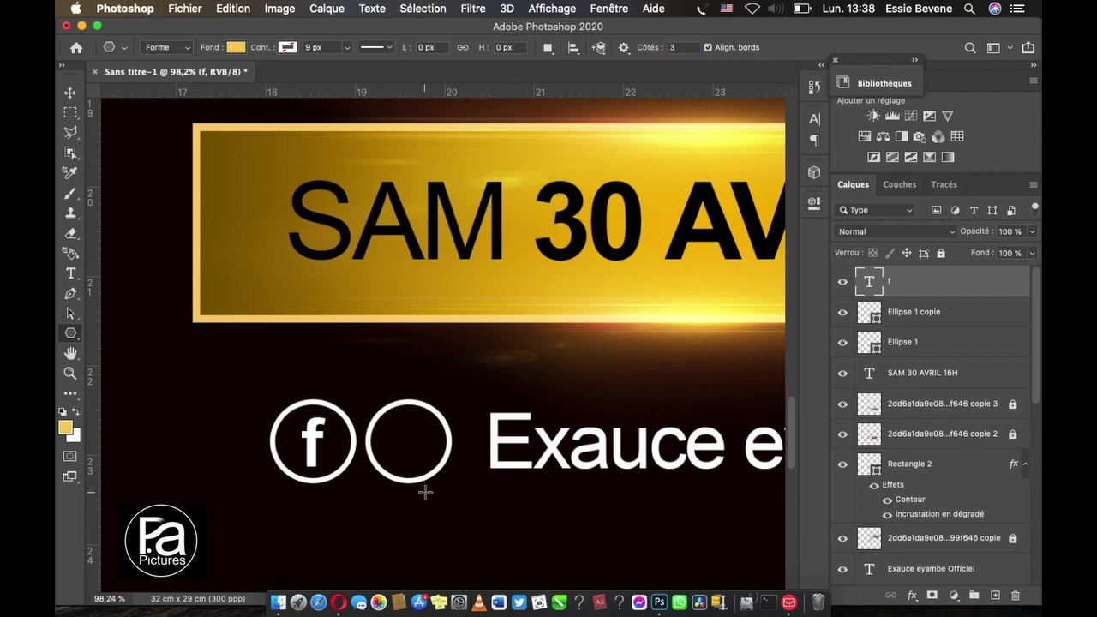
pyautogui.moveTo(426, 490); pyautogui.dragTo(466, 484)
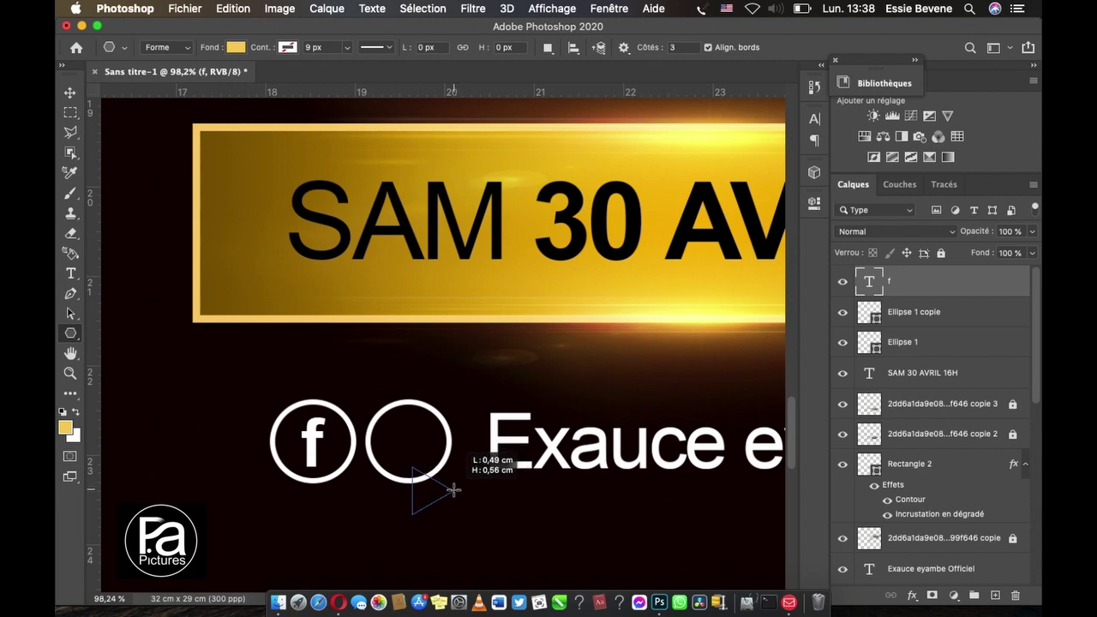
pyautogui.moveTo(466, 484); pyautogui.dragTo(455, 494)
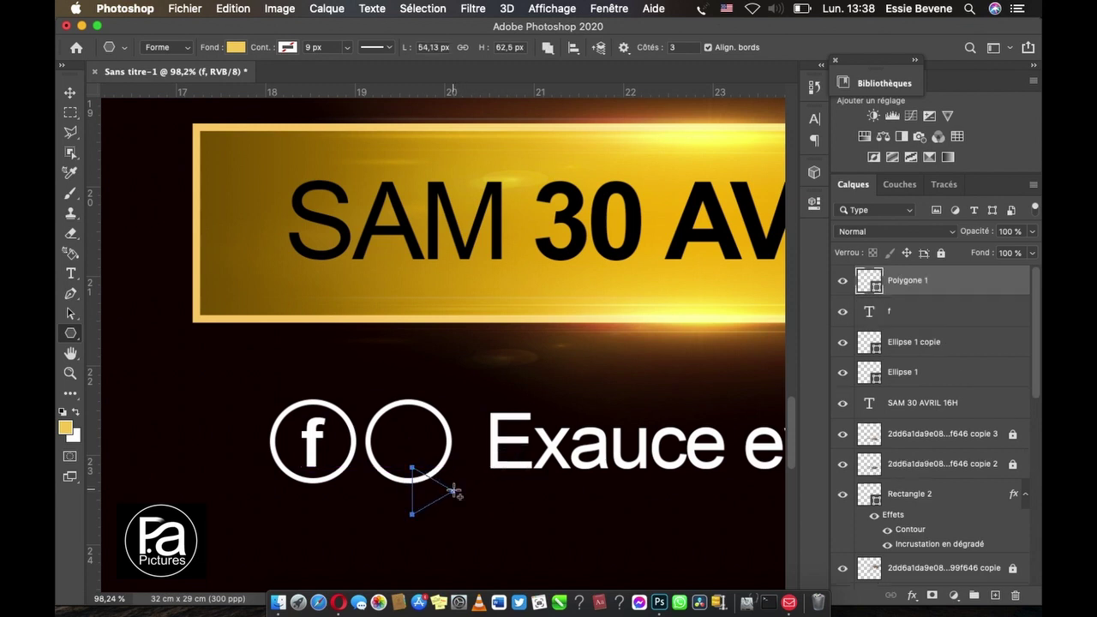
pyautogui.doubleClick(870, 279)
pyautogui.moveTo(668, 251); pyautogui.dragTo(596, 159)
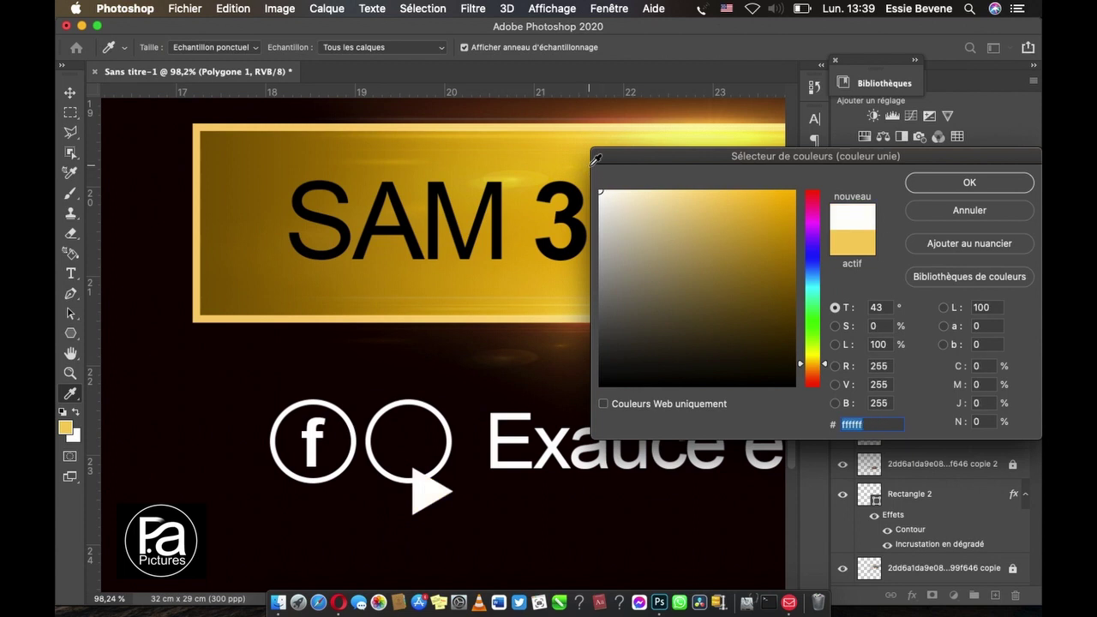
pyautogui.click(956, 184)
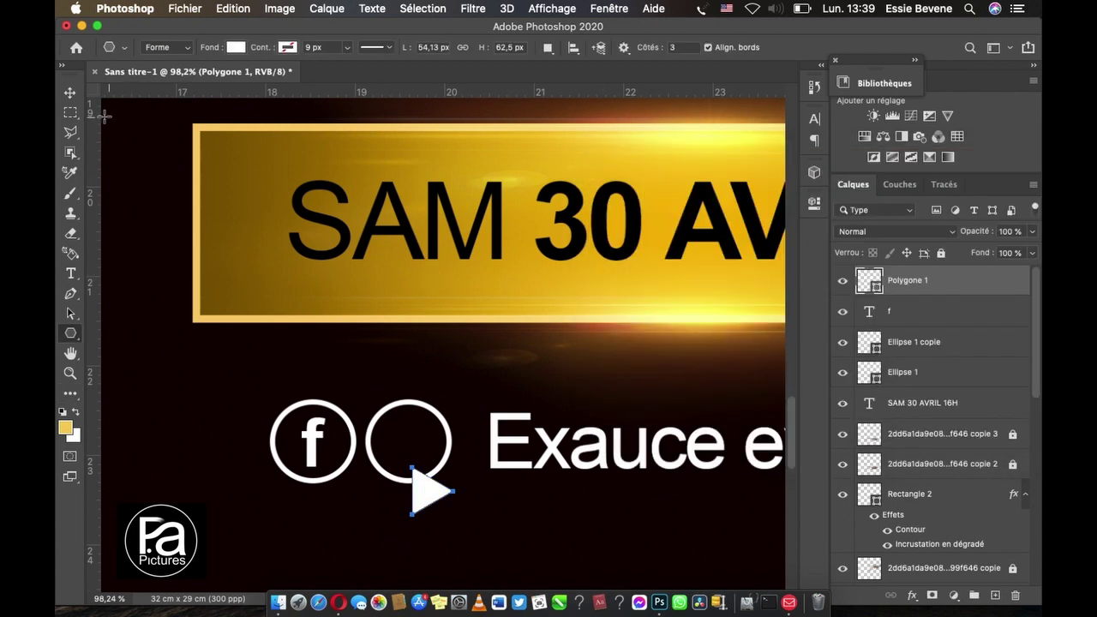
# Step: Move the triangle into the second circle and scale it to fit
pyautogui.click(70, 92)
pyautogui.click(491, 541)
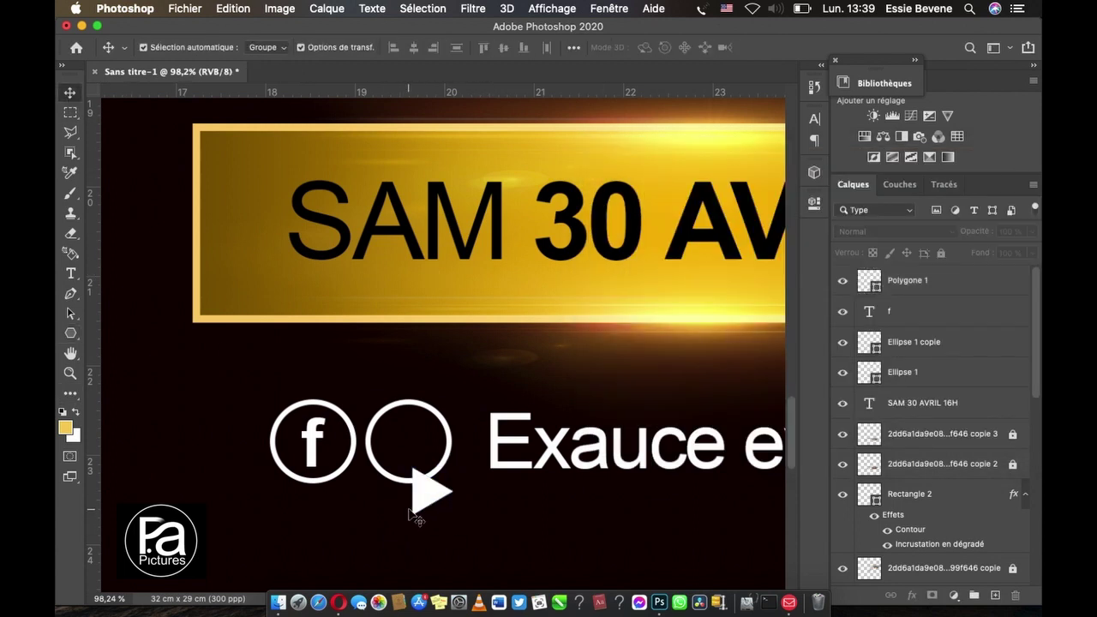
pyautogui.moveTo(420, 481)
pyautogui.mouseDown()
pyautogui.moveTo(396, 419)
pyautogui.moveTo(435, 421)
pyautogui.mouseUp()
pyautogui.hotkey('ctrl', 't')
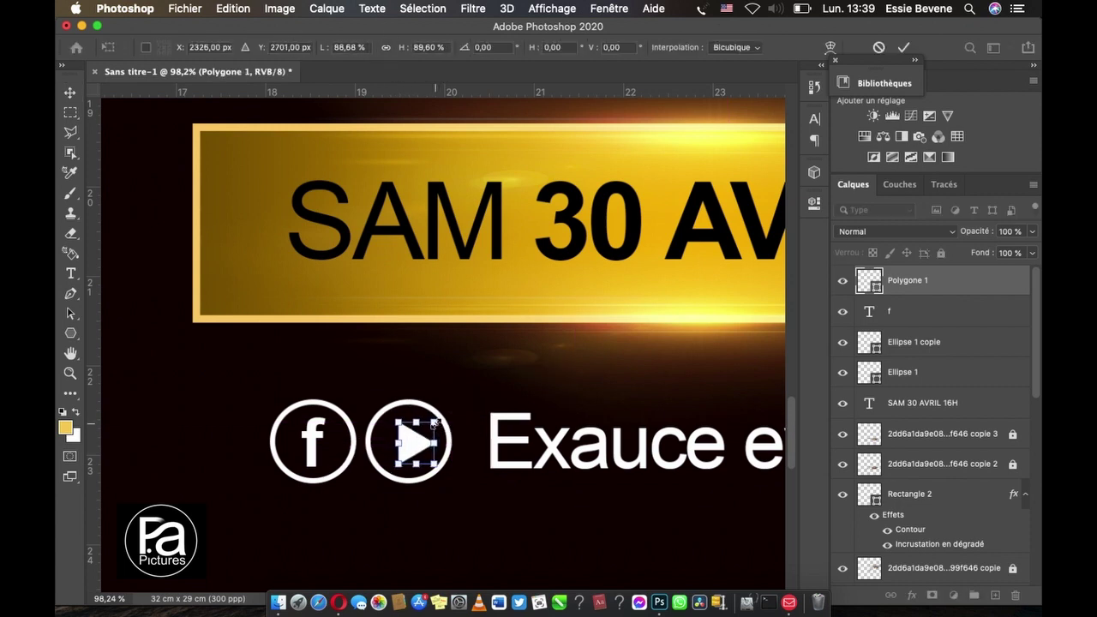
pyautogui.press('Return')
pyautogui.click(502, 489)
pyautogui.scroll(-3, 502, 489)
# Step: Shrink both circle icons together to match the credit text size
pyautogui.scroll(-2, 502, 490)
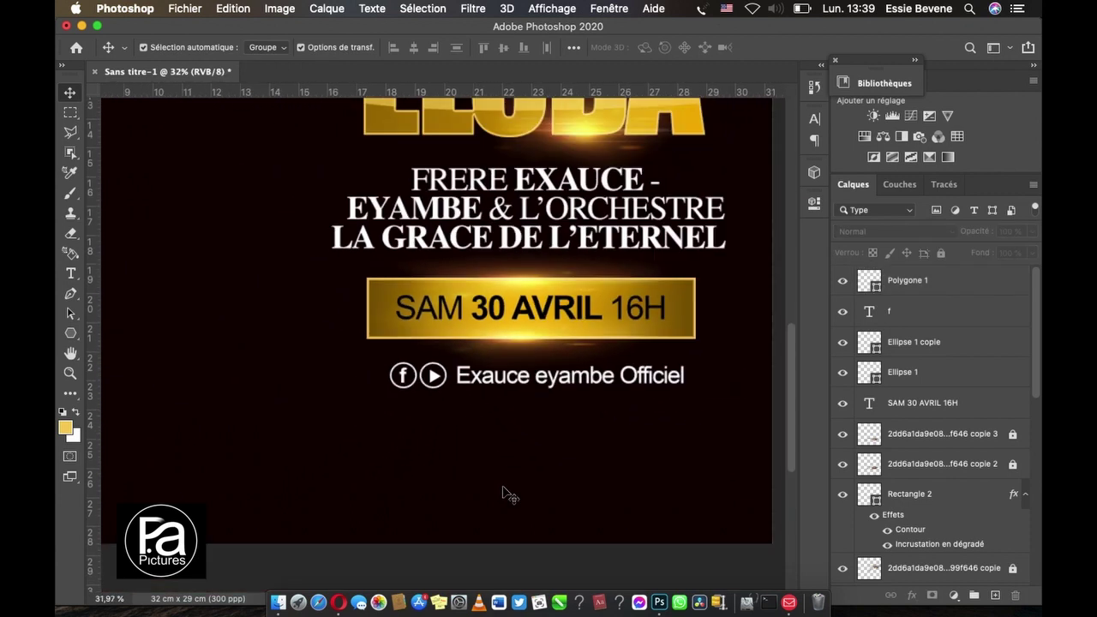
pyautogui.scroll(-1, 505, 493)
pyautogui.scroll(-1, 502, 488)
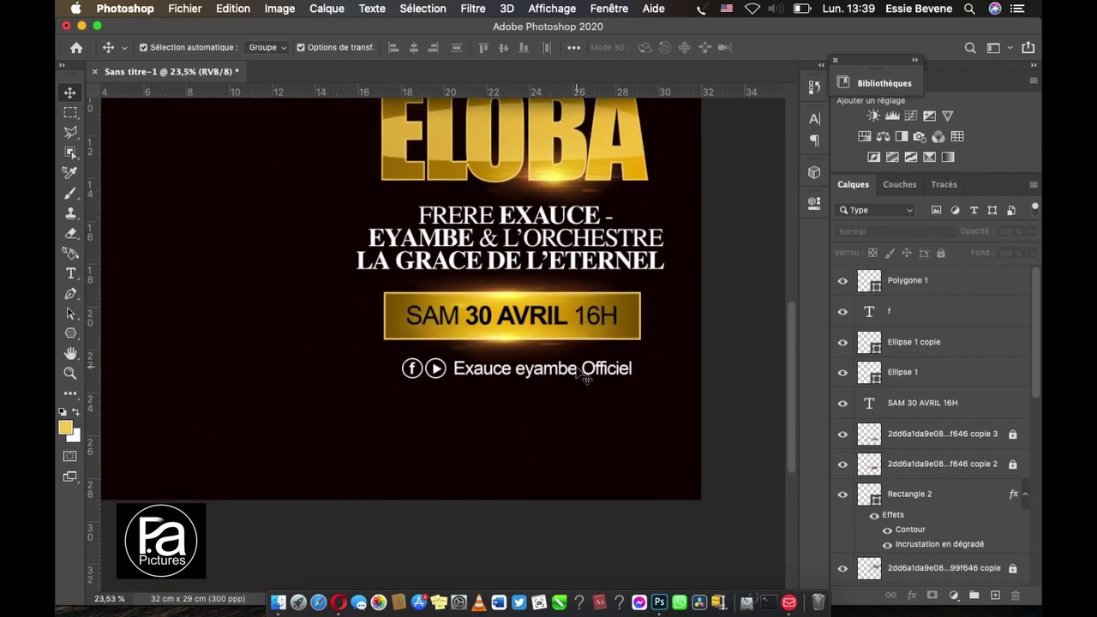
pyautogui.scroll(2, 435, 406)
pyautogui.scroll(1, 437, 429)
pyautogui.moveTo(444, 465)
pyautogui.mouseDown()
pyautogui.moveTo(348, 369)
pyautogui.moveTo(345, 383)
pyautogui.mouseUp()
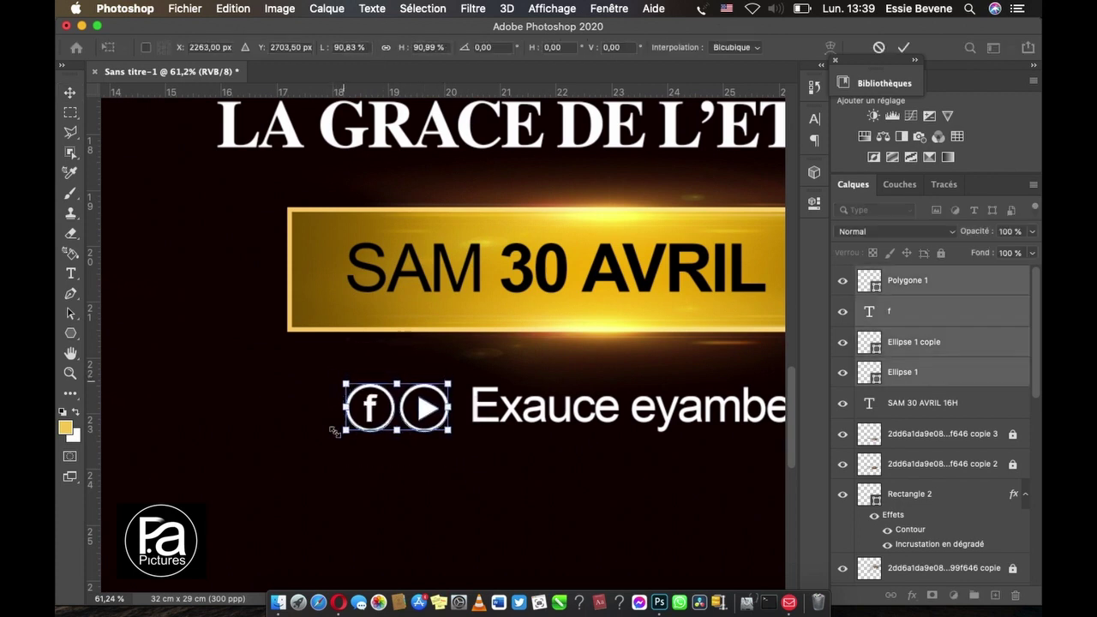
pyautogui.moveTo(344, 430); pyautogui.dragTo(354, 426)
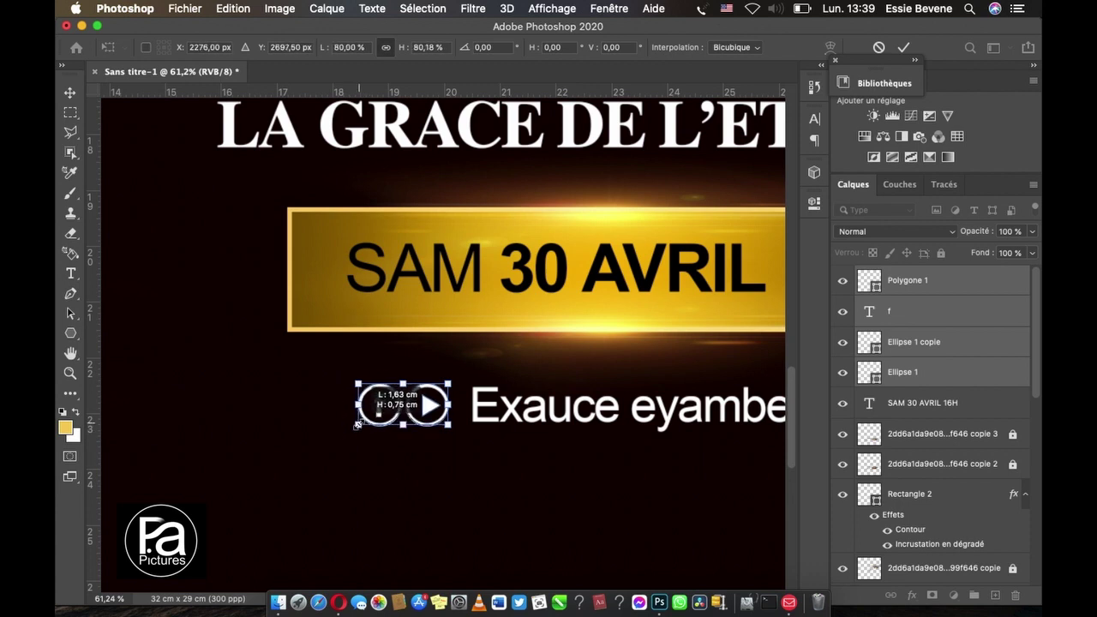
pyautogui.press('Return')
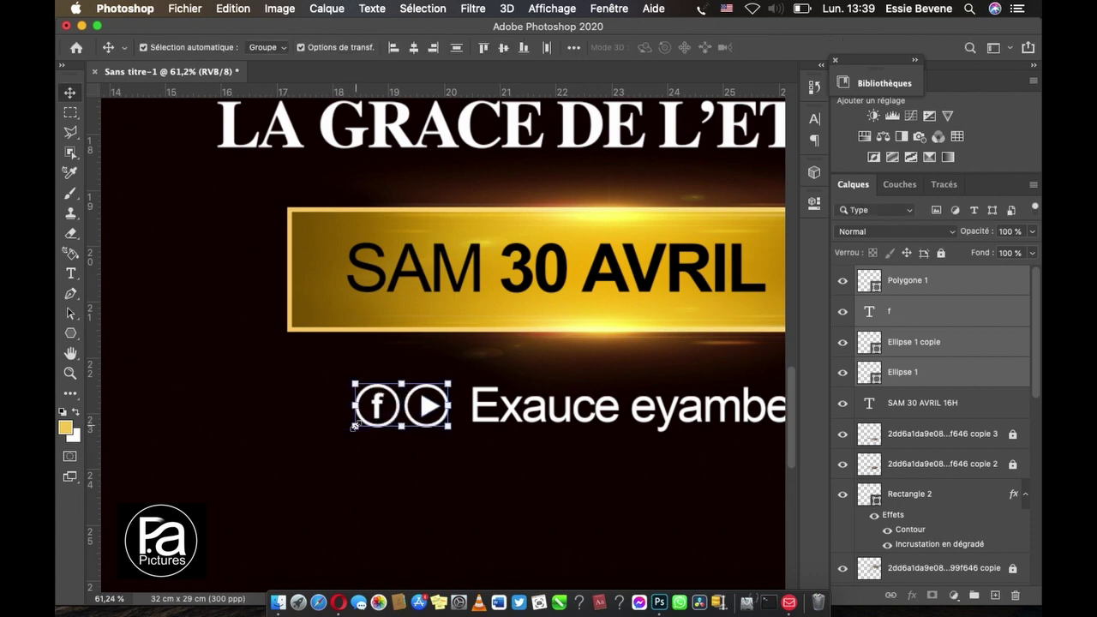
# Step: Add horizontal guides along the top and bottom of the icons
pyautogui.moveTo(414, 89); pyautogui.dragTo(421, 377)
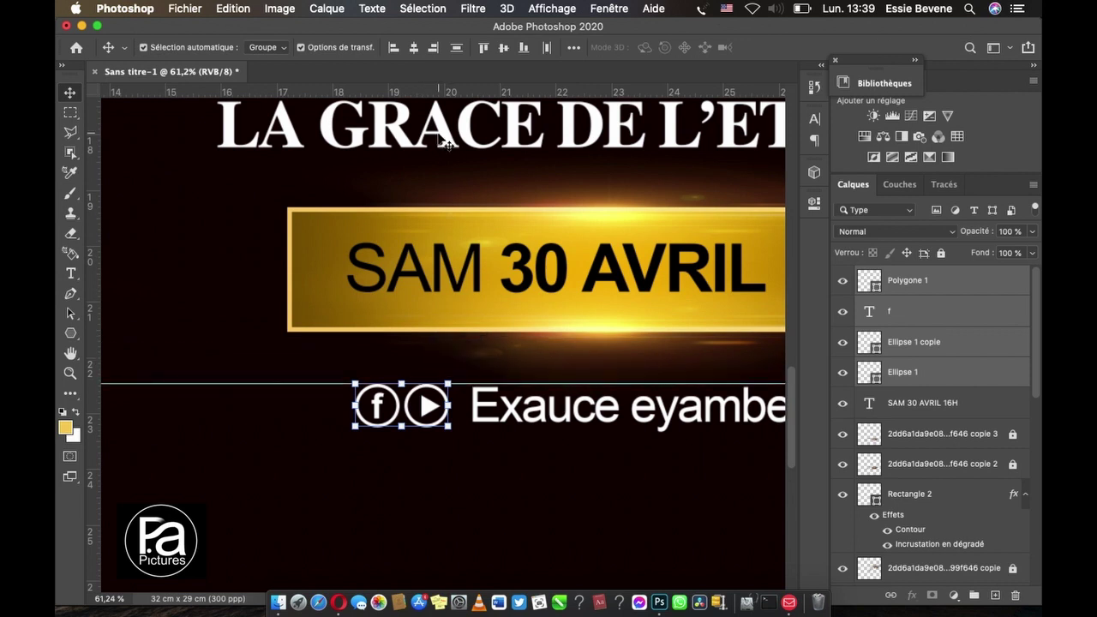
pyautogui.moveTo(420, 89); pyautogui.dragTo(420, 425)
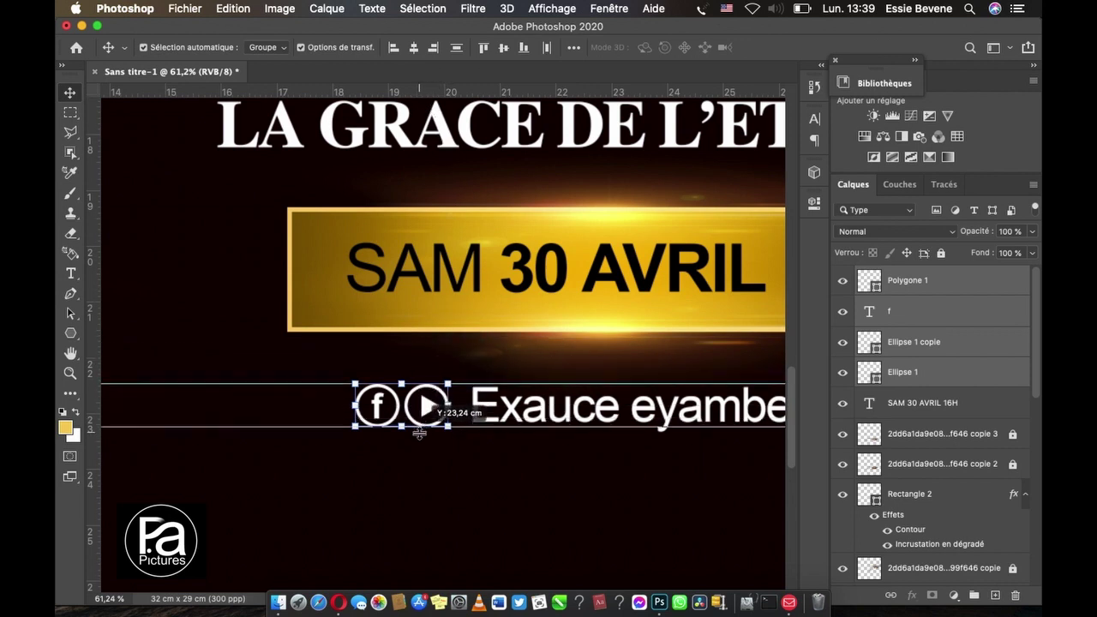
pyautogui.click(528, 484)
pyautogui.scroll(-5, 529, 484)
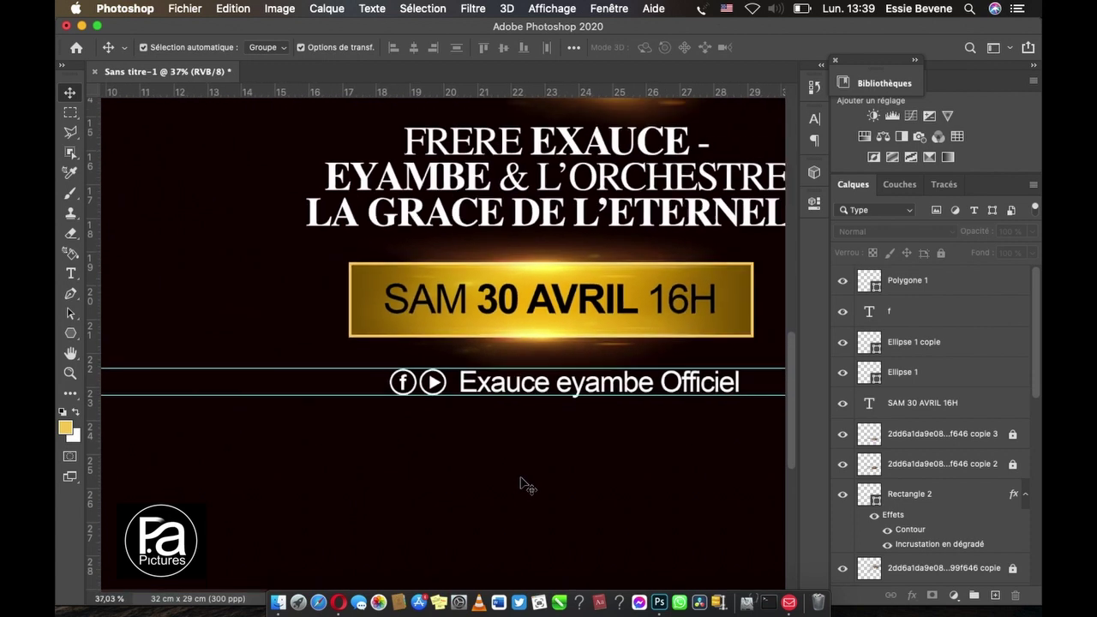
pyautogui.scroll(-3, 523, 482)
# Step: Nudge the icons and credit line left to centre them, then remove the first guide
pyautogui.moveTo(619, 377); pyautogui.dragTo(386, 360)
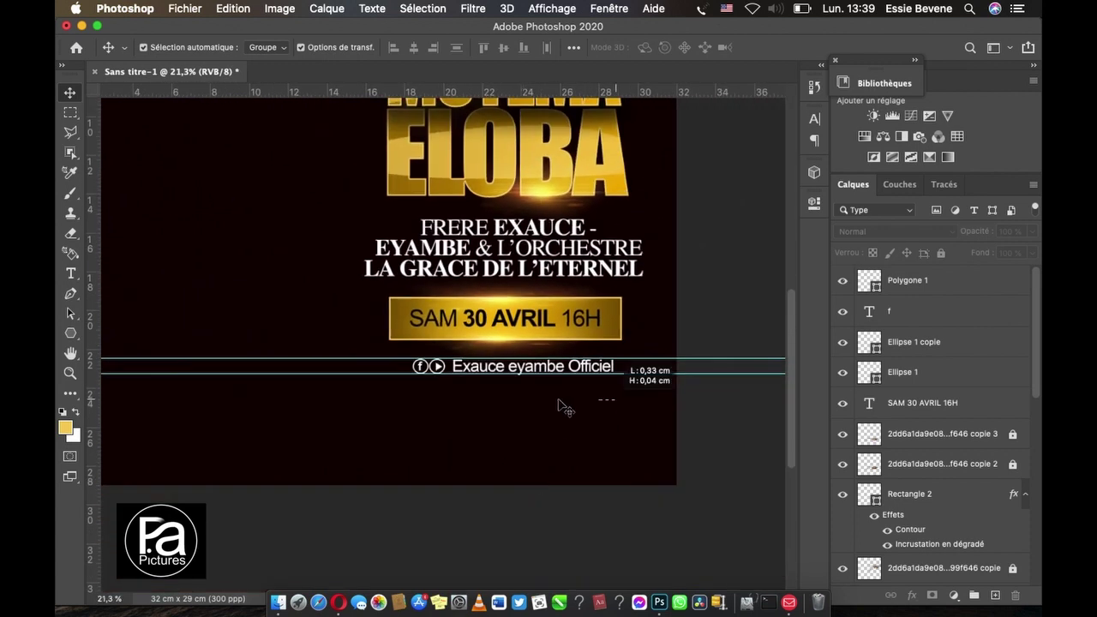
pyautogui.press('Left')
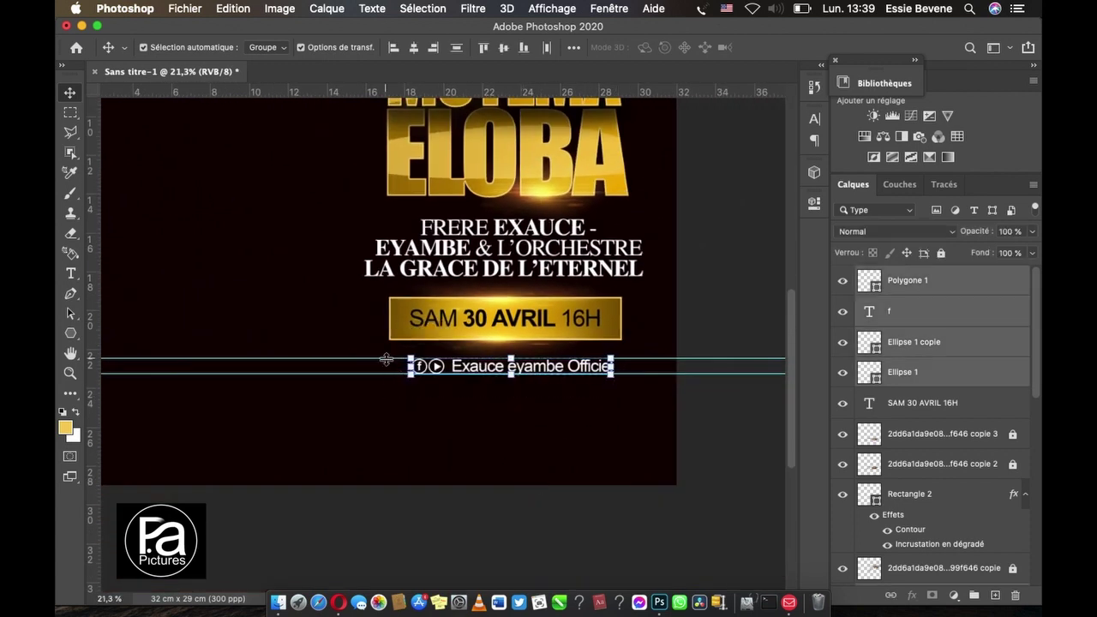
pyautogui.press('Left')
pyautogui.press('Left')
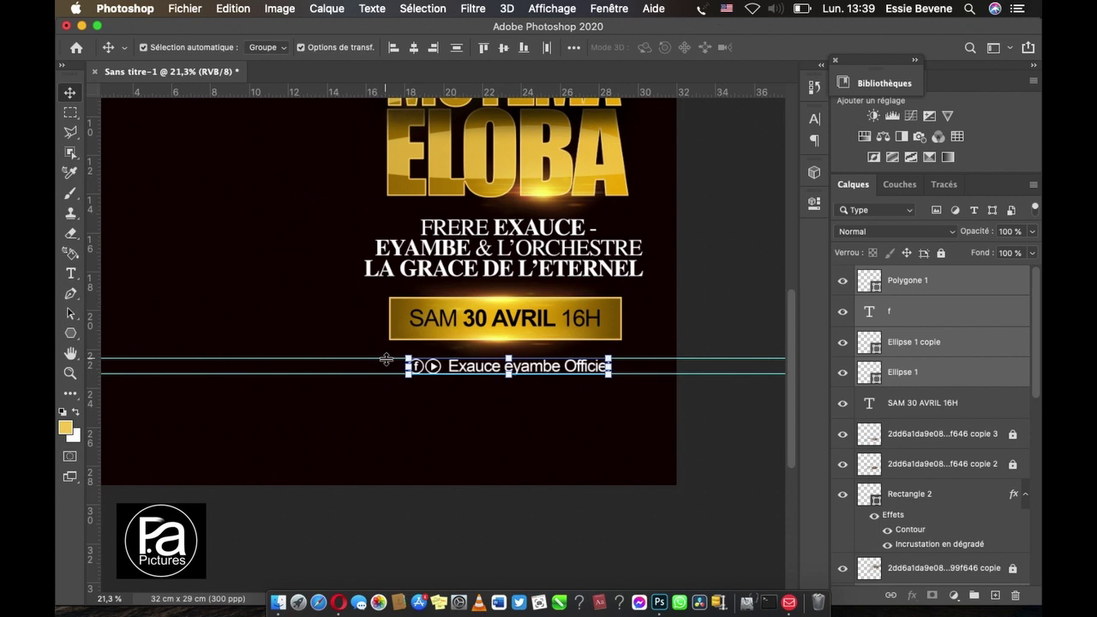
pyautogui.click(529, 439)
pyautogui.scroll(2, 530, 438)
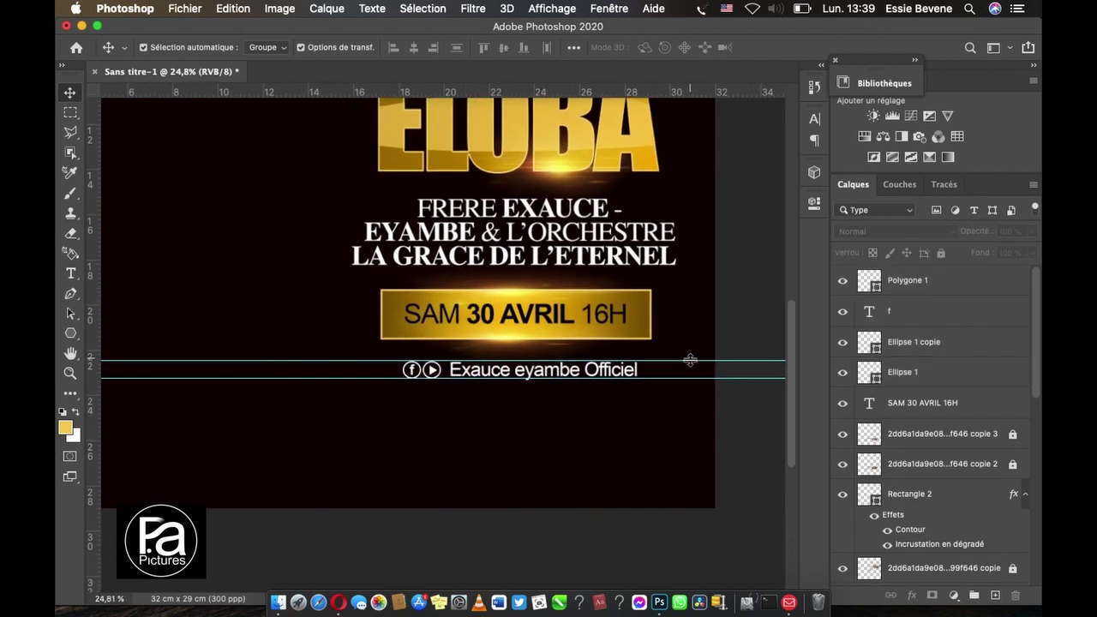
pyautogui.moveTo(689, 360); pyautogui.dragTo(728, 43)
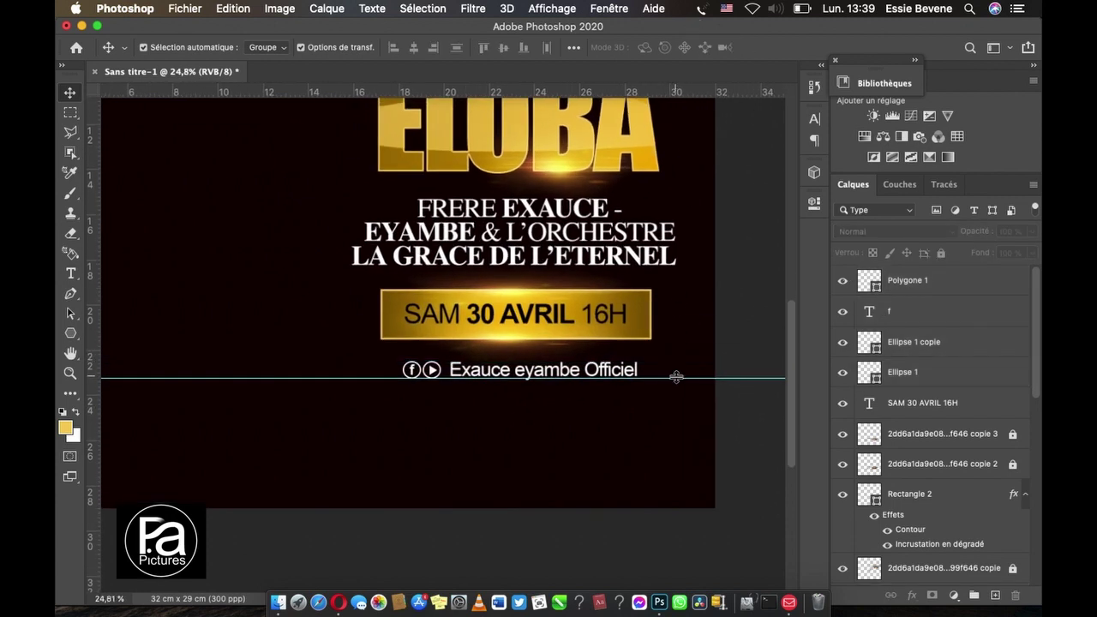
# Step: Remove the second guide and bring the area below the credit line into view with the Type tool
pyautogui.moveTo(676, 378); pyautogui.dragTo(679, 3)
pyautogui.scroll(-3, 644, 440)
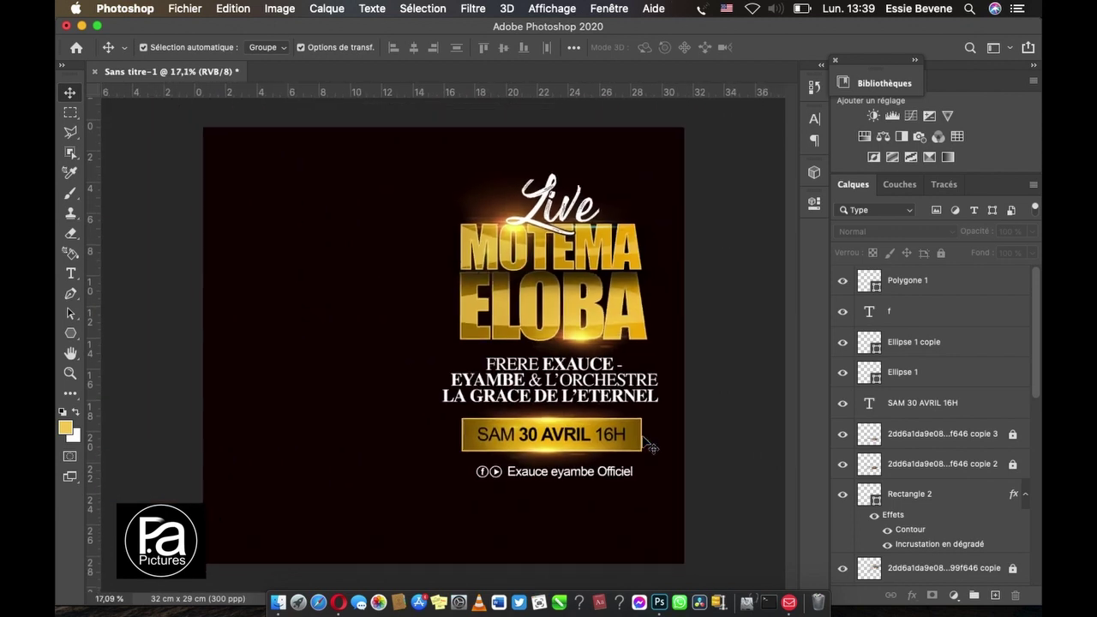
pyautogui.moveTo(615, 486); pyautogui.dragTo(462, 450)
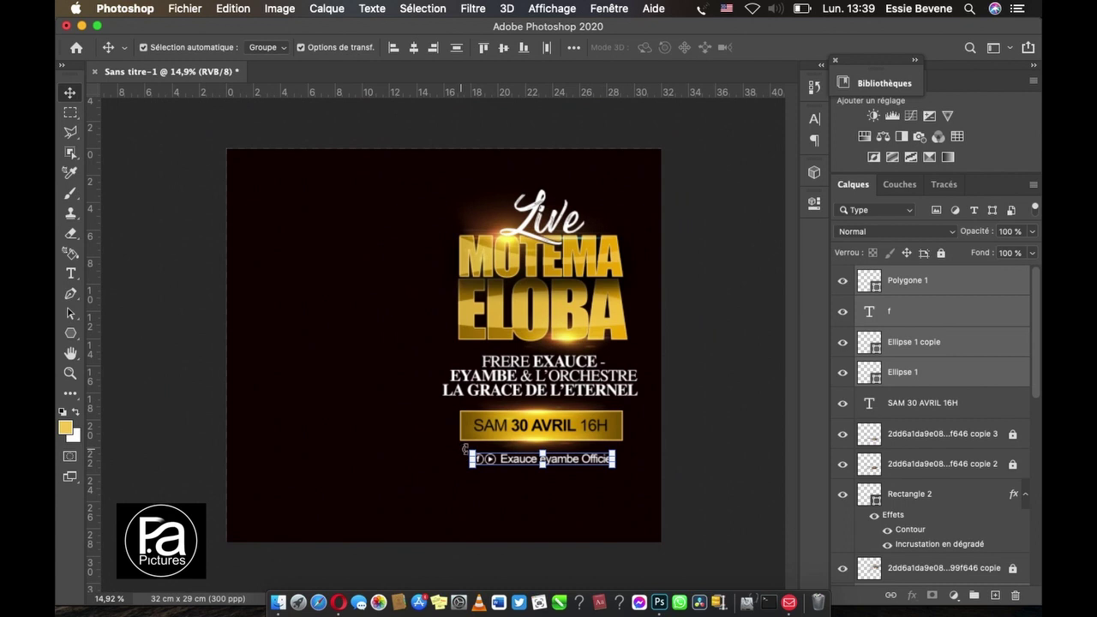
pyautogui.click(695, 428)
pyautogui.scroll(1, 696, 428)
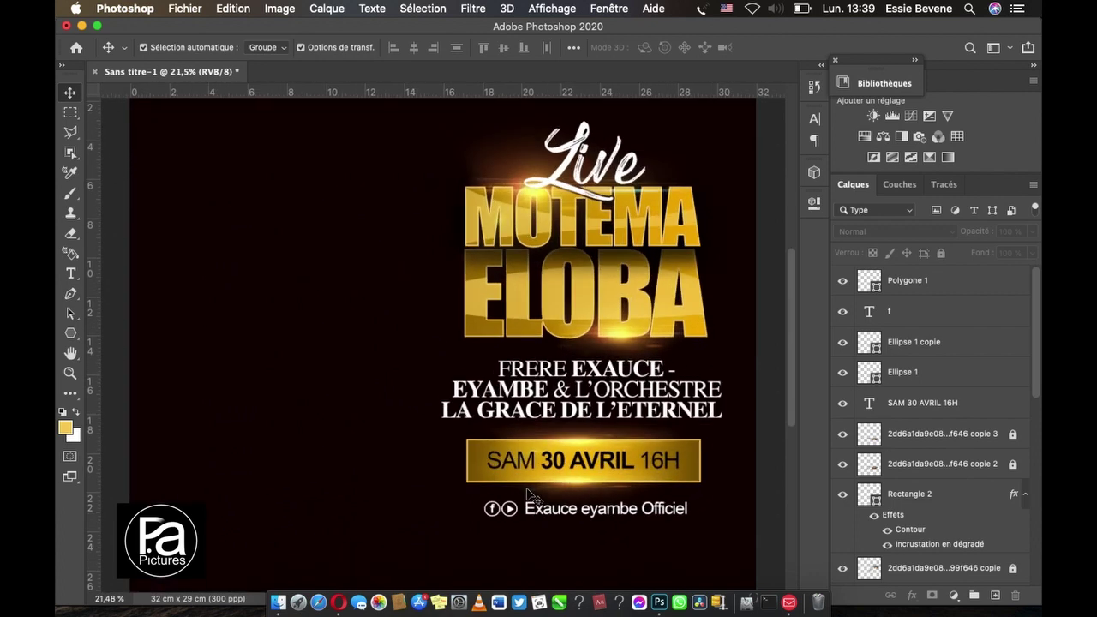
pyautogui.scroll(2, 531, 495)
pyautogui.scroll(-5, 531, 495)
pyautogui.scroll(2, 526, 496)
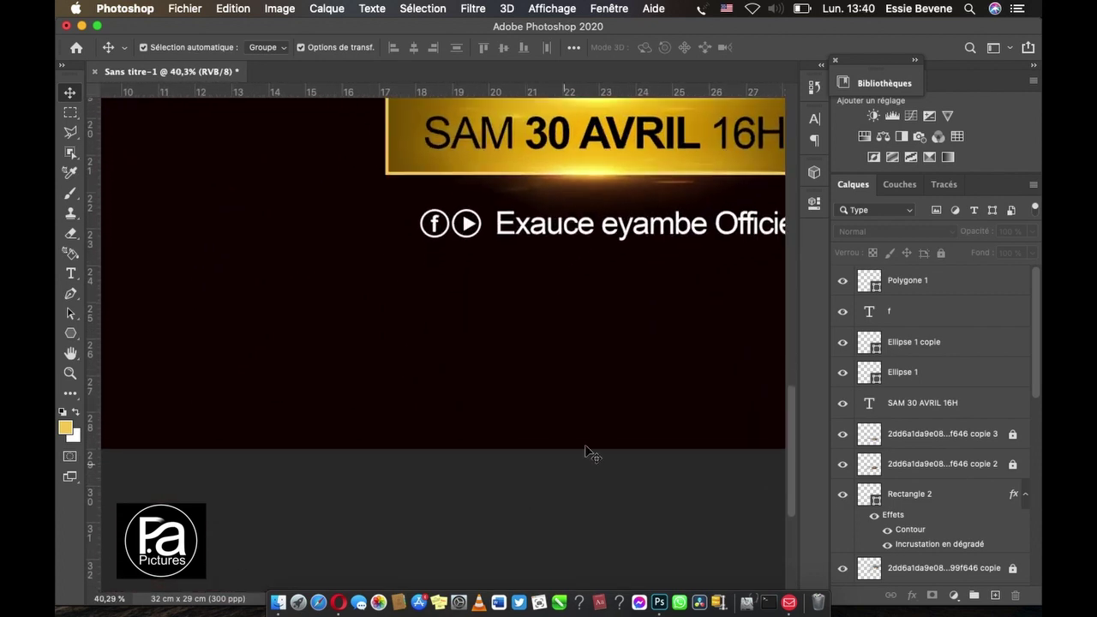
pyautogui.scroll(2, 588, 453)
pyautogui.scroll(2, 624, 416)
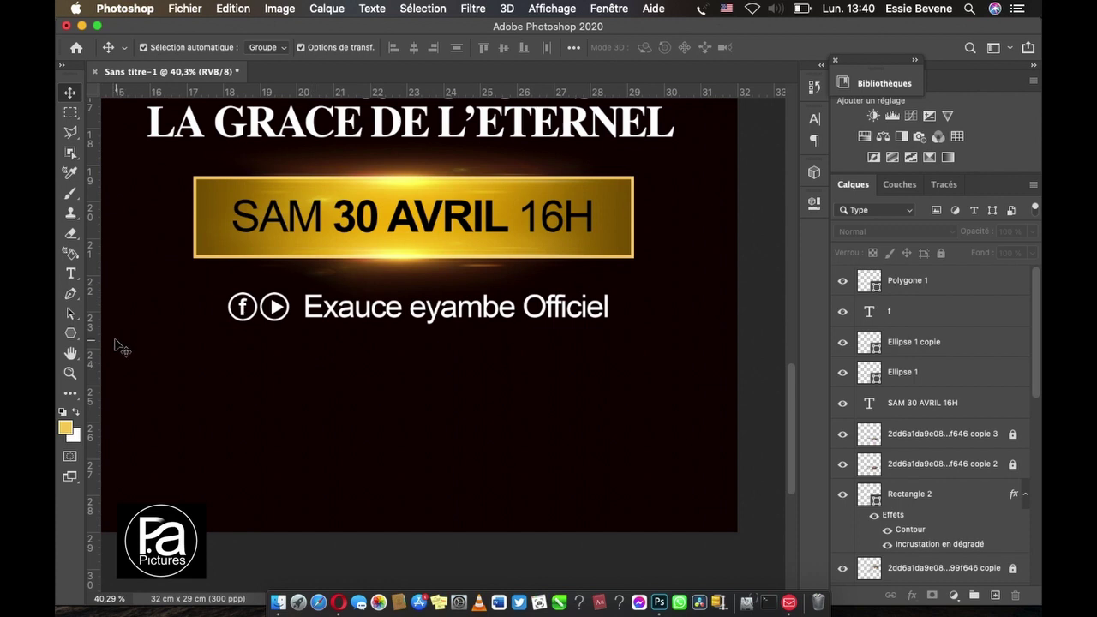
pyautogui.click(70, 273)
# Step: Type 'CITE DE LA RECONCILIATION' in a new text layer below the credit line and commit it
pyautogui.click(275, 414)
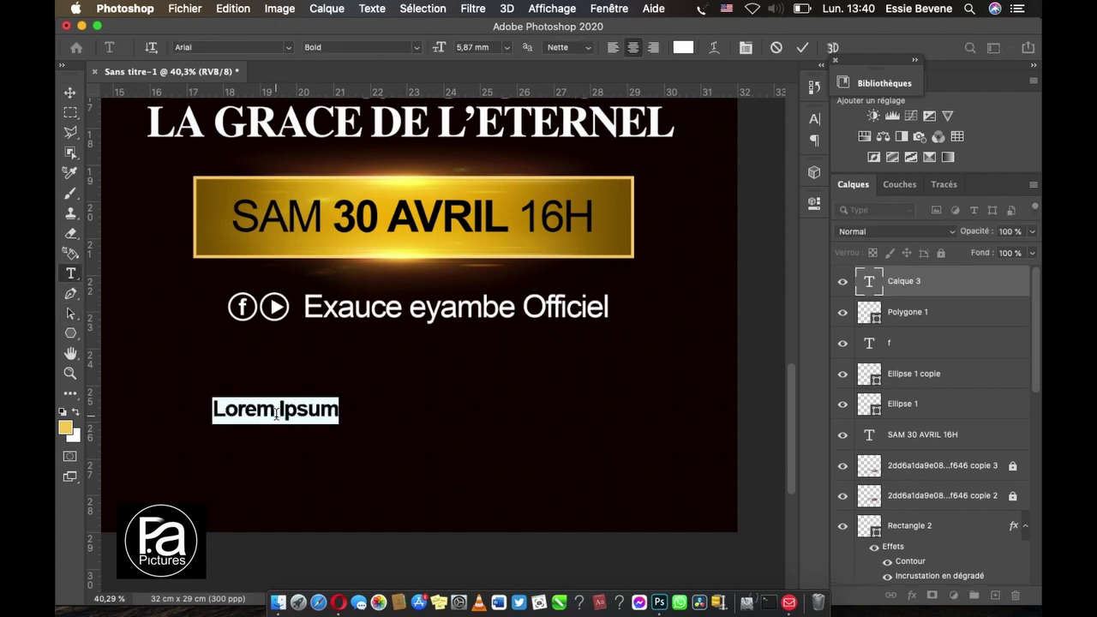
pyautogui.write('CITE DE')
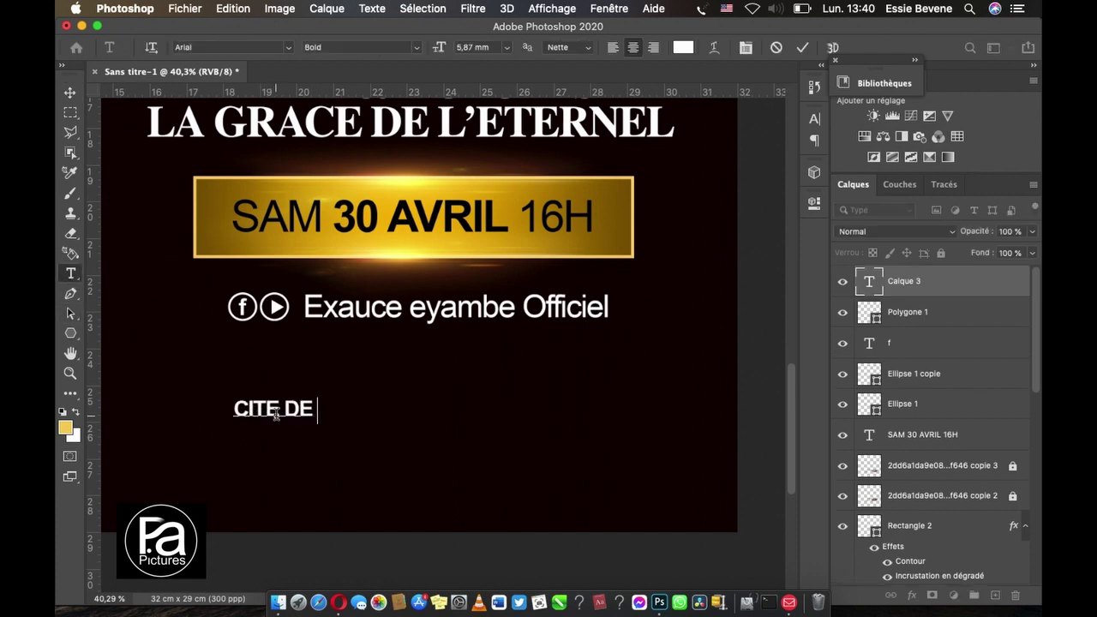
pyautogui.write(' L')
pyautogui.press('BackSpace')
pyautogui.write('A RECO')
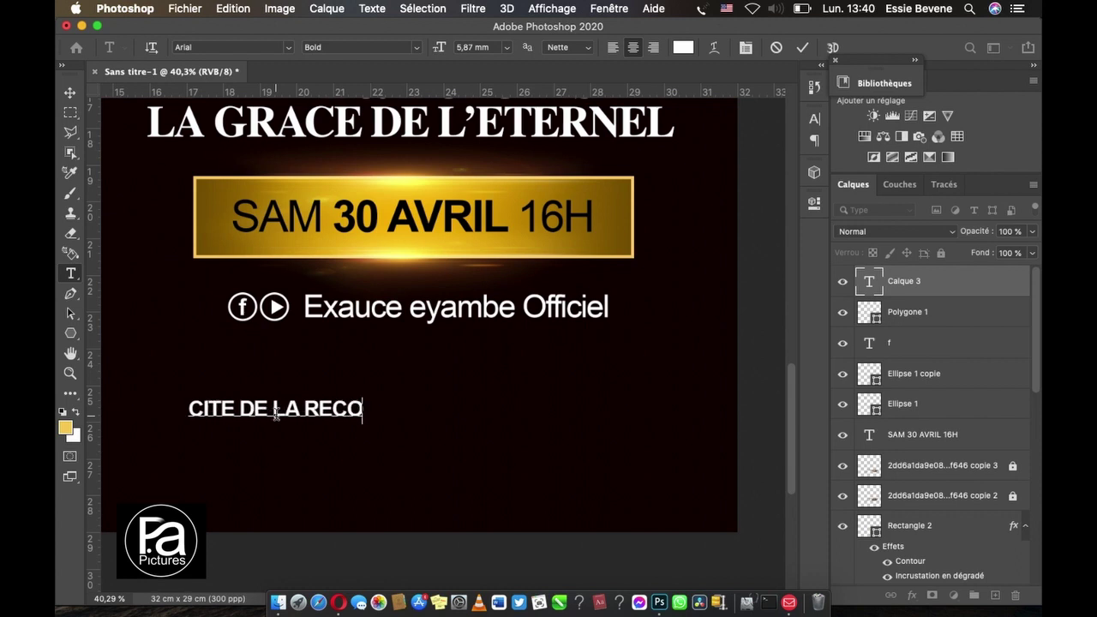
pyautogui.write('NCILIA')
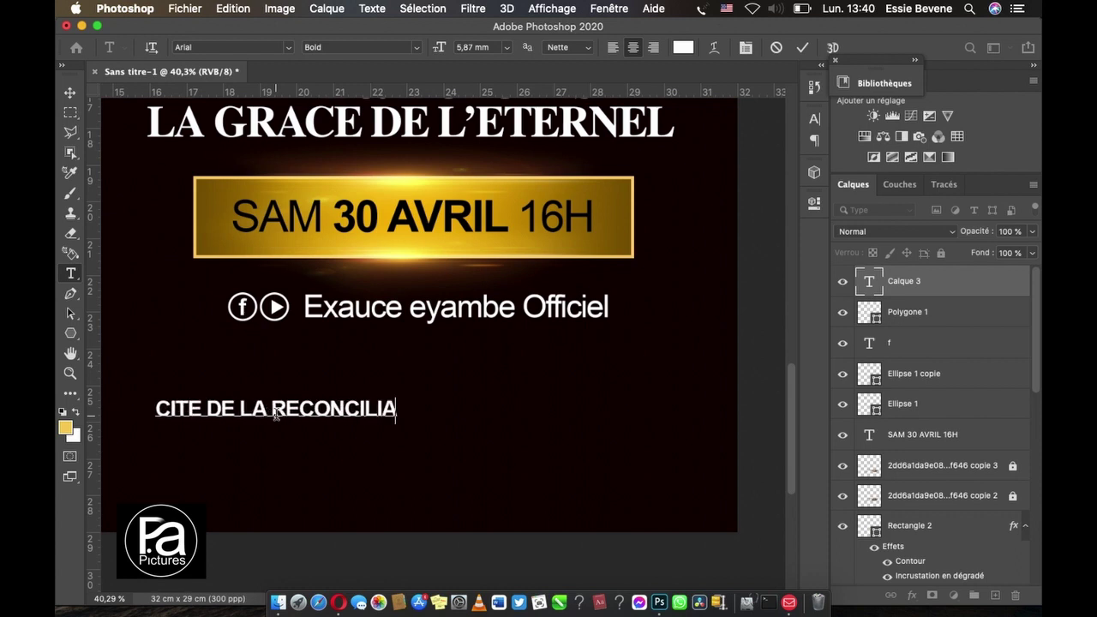
pyautogui.write('TION')
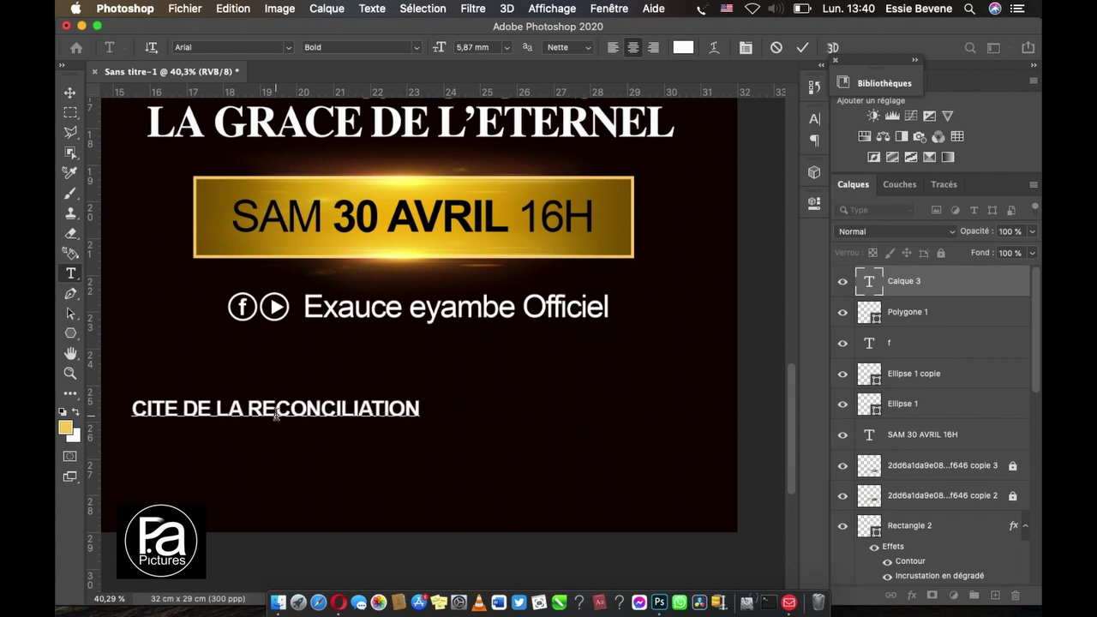
pyautogui.click(70, 92)
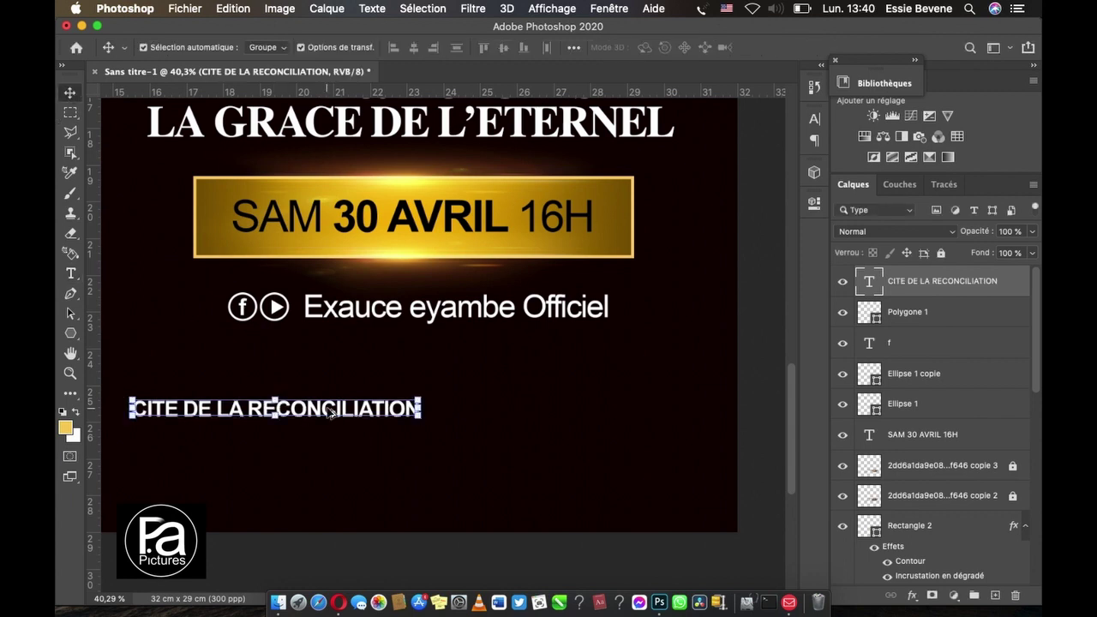
pyautogui.click(71, 273)
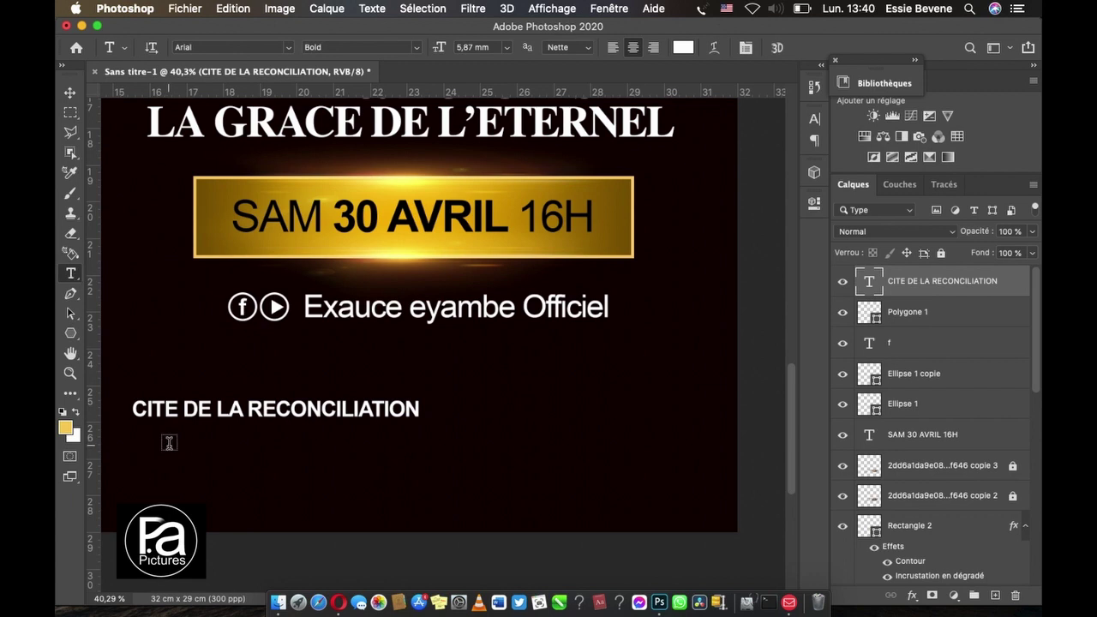
# Step: Type 'La blede | Arret Pasteur | 3X CHRIST' beneath the venue title and commit it
pyautogui.click(169, 442)
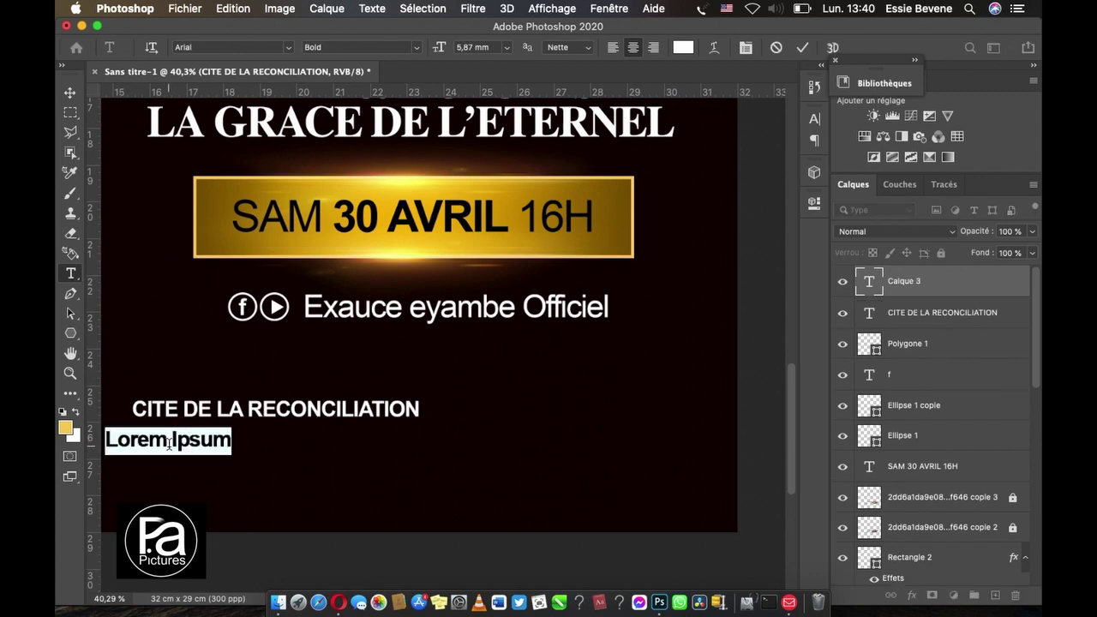
pyautogui.write('La ')
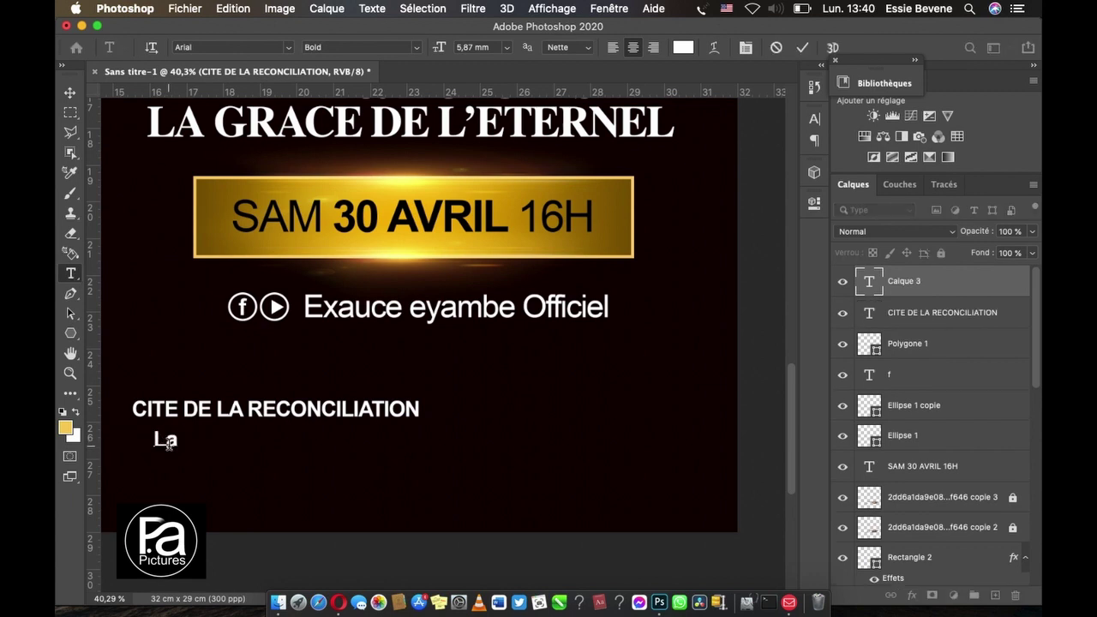
pyautogui.write('blede  ')
pyautogui.write('| Arre')
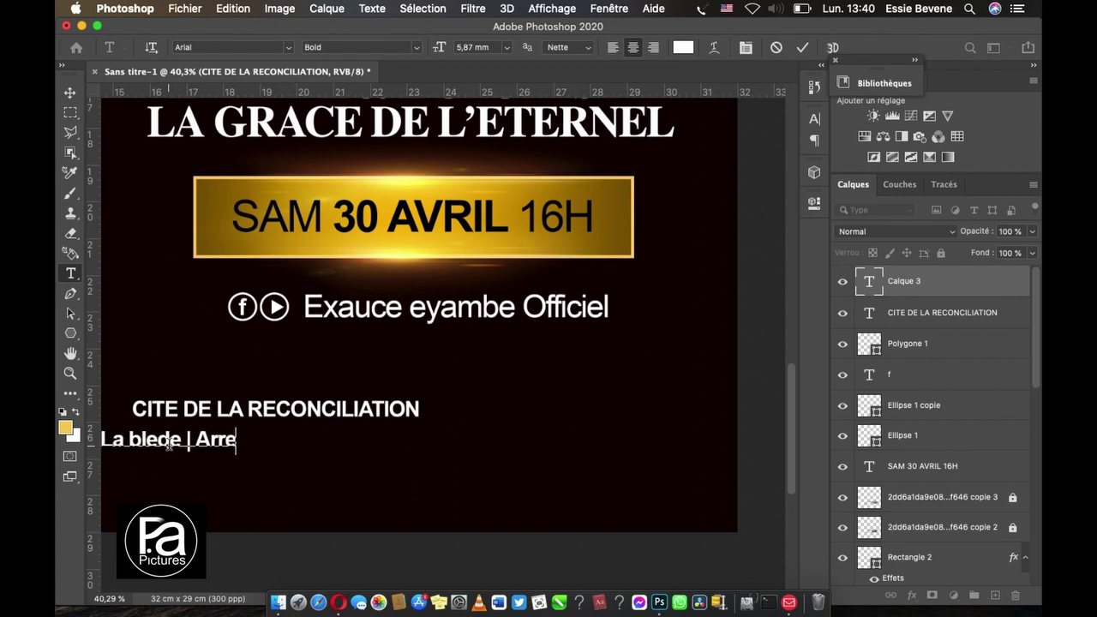
pyautogui.write('t Pas')
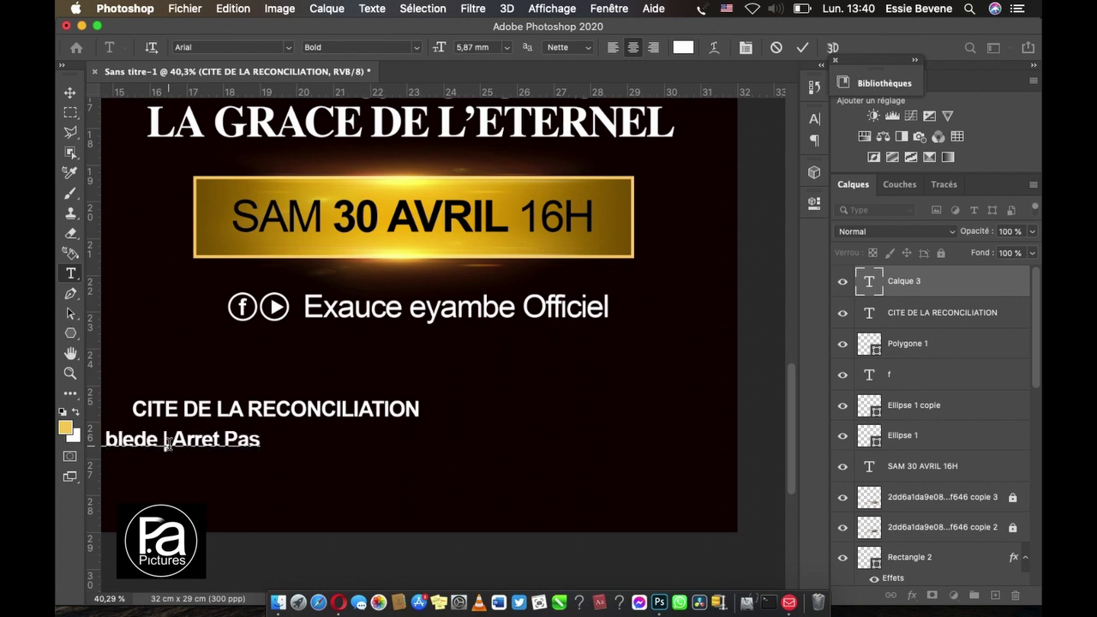
pyautogui.write('teur')
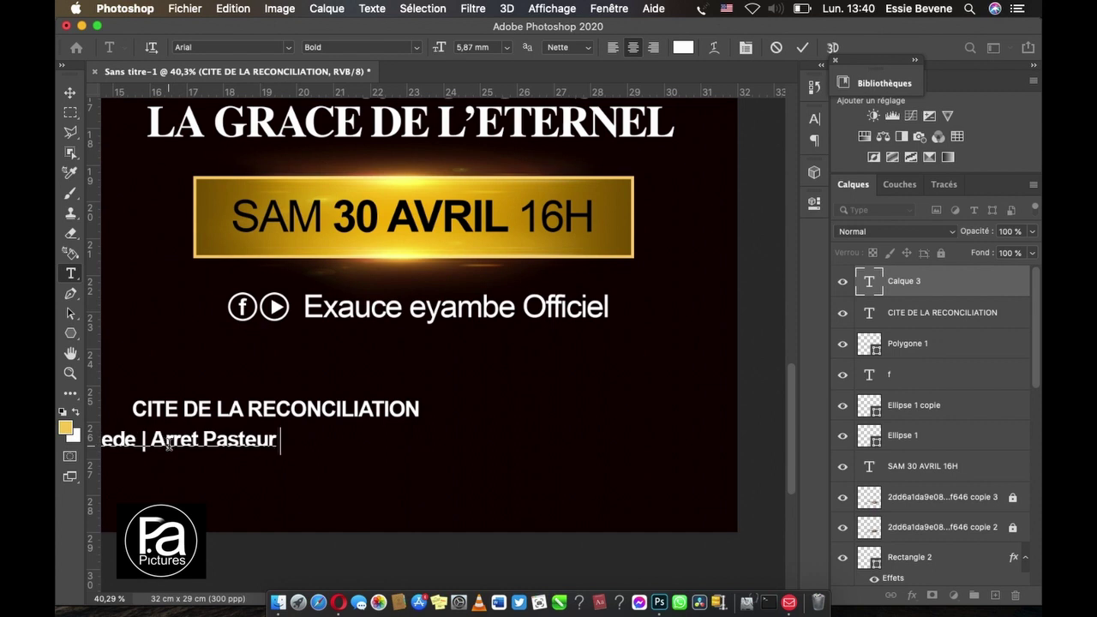
pyautogui.write(' |')
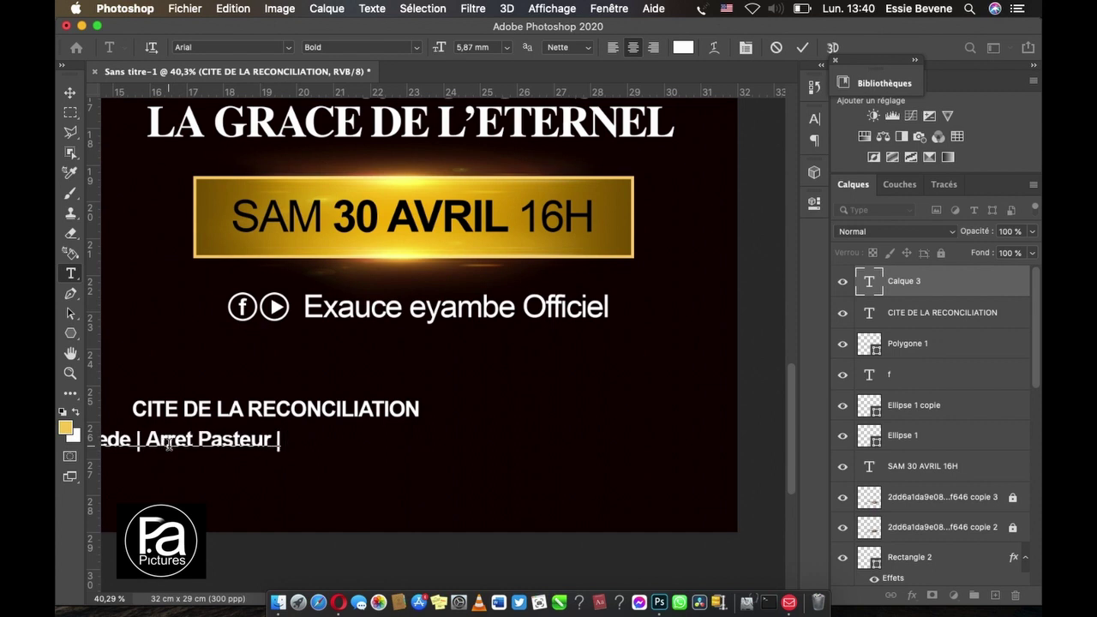
pyautogui.write(' 3X')
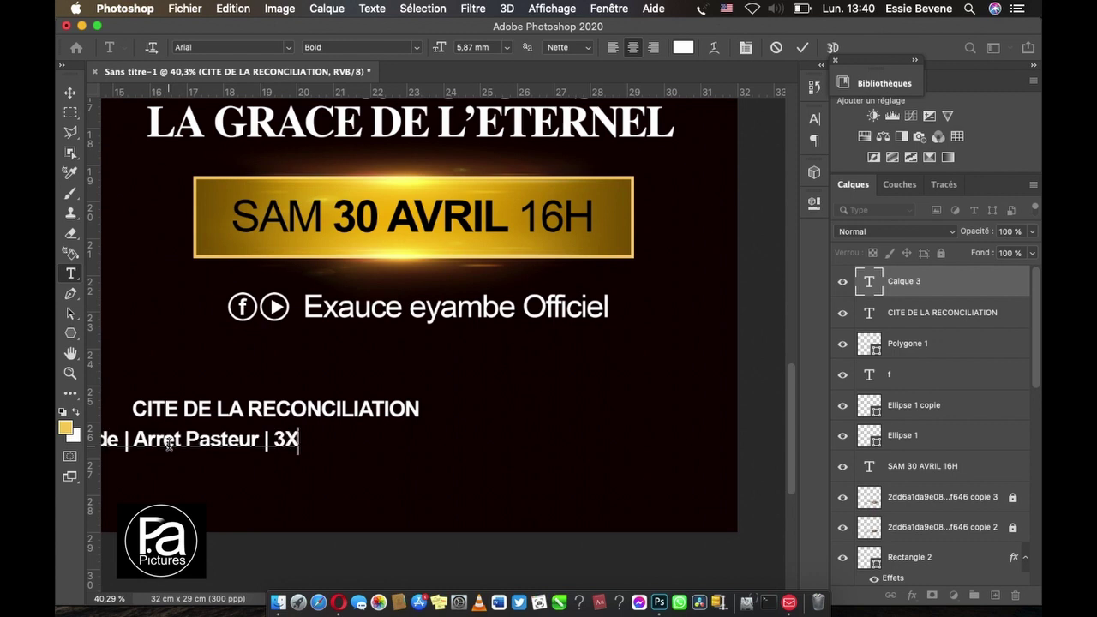
pyautogui.write(' CH')
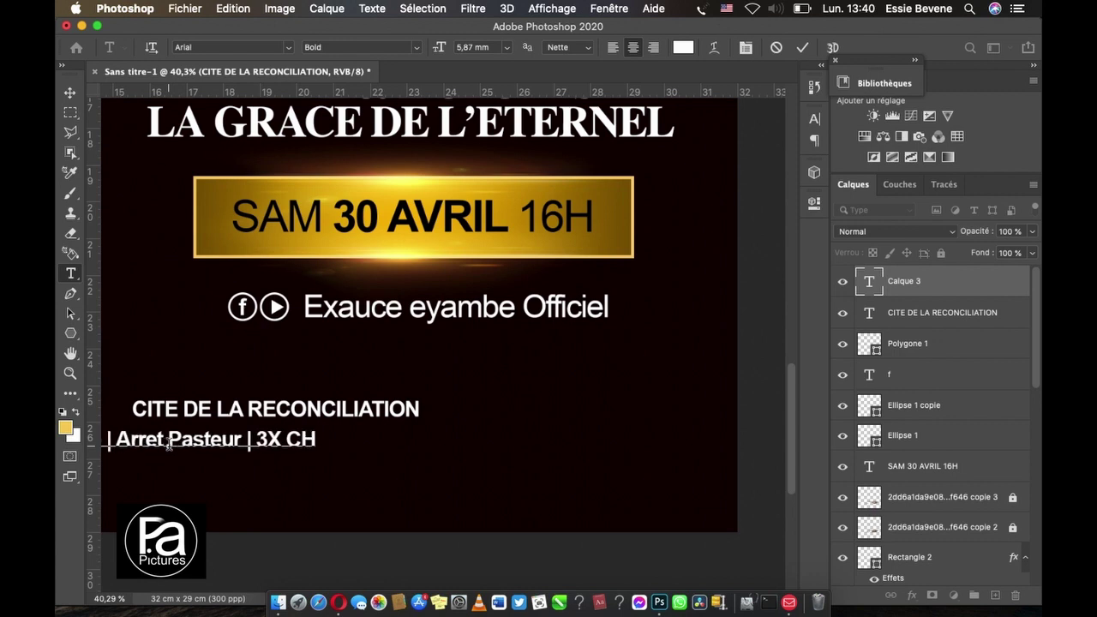
pyautogui.write('RISR')
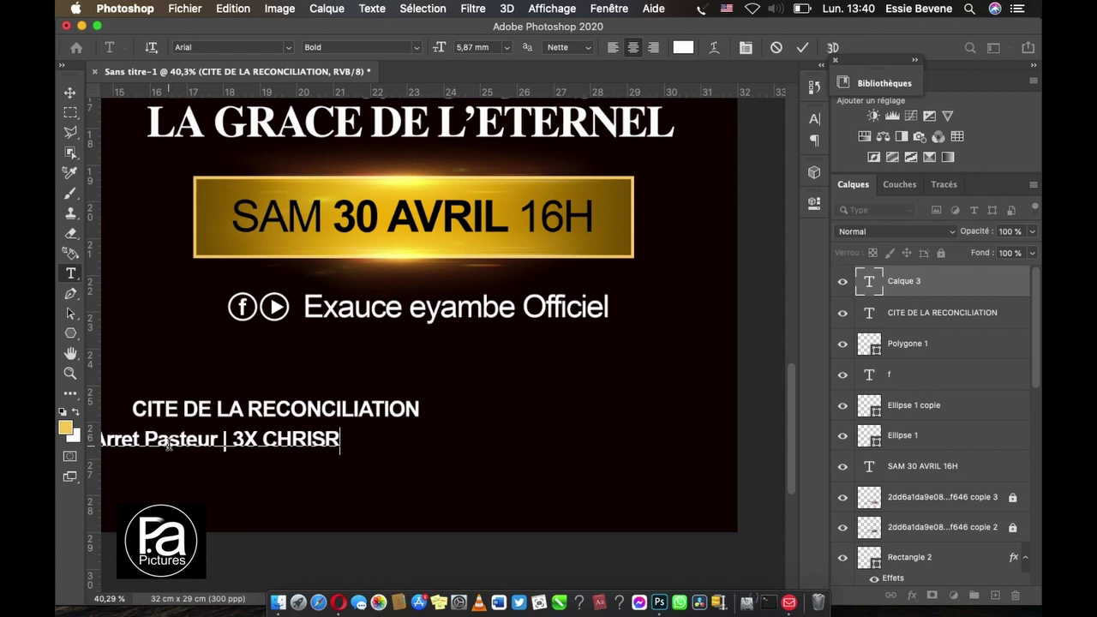
pyautogui.press('BackSpace')
pyautogui.write('T')
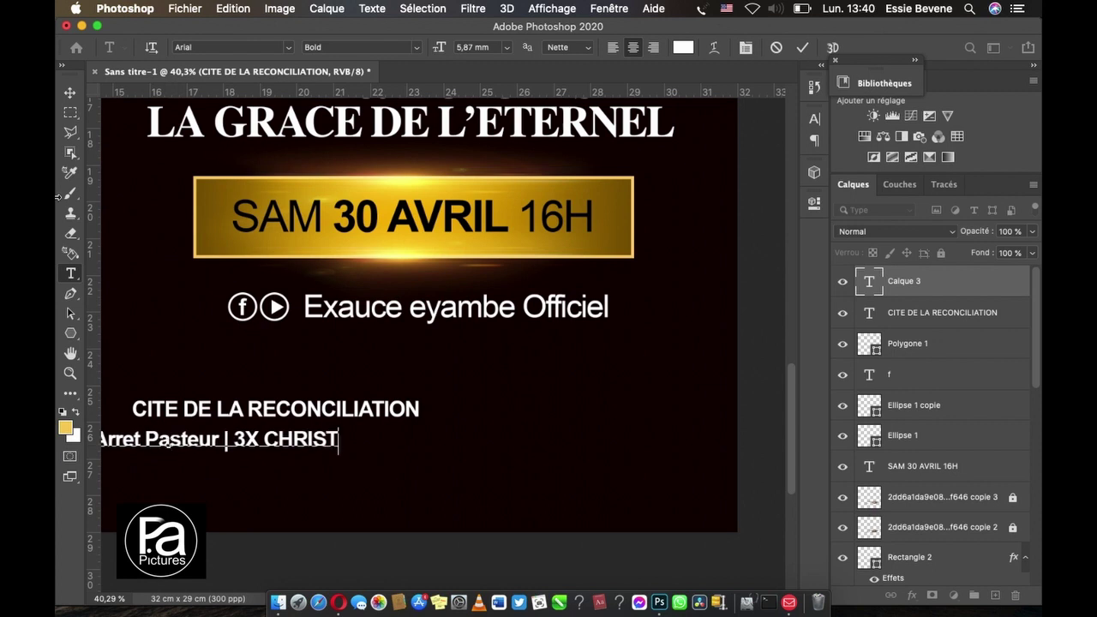
pyautogui.click(70, 92)
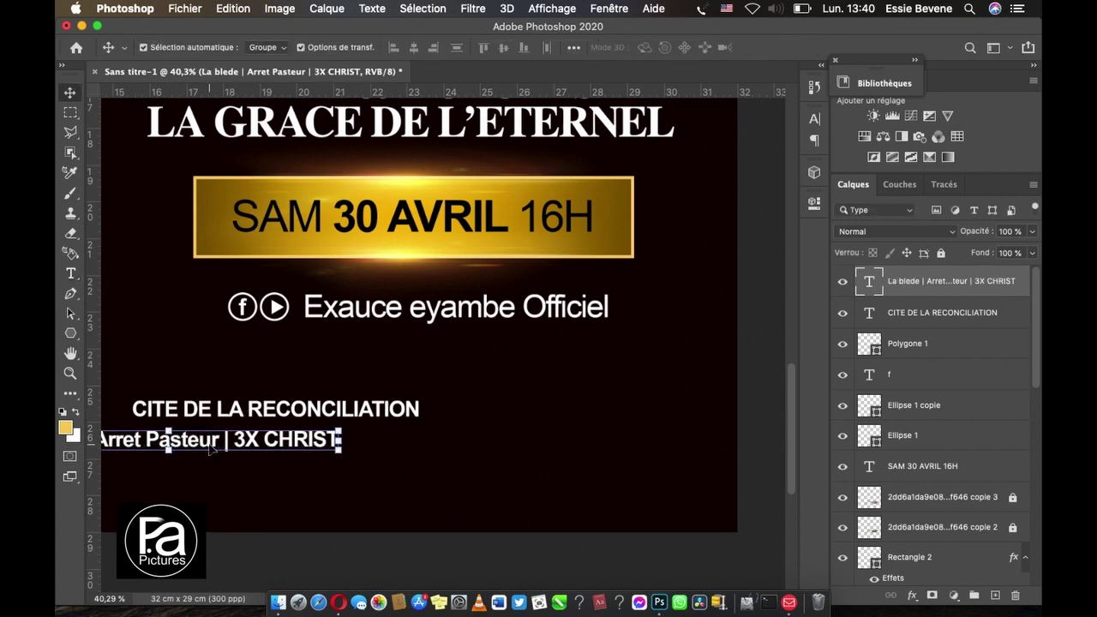
# Step: Move the address line up under the venue title and scale it to about 84%
pyautogui.moveTo(211, 449); pyautogui.dragTo(338, 437)
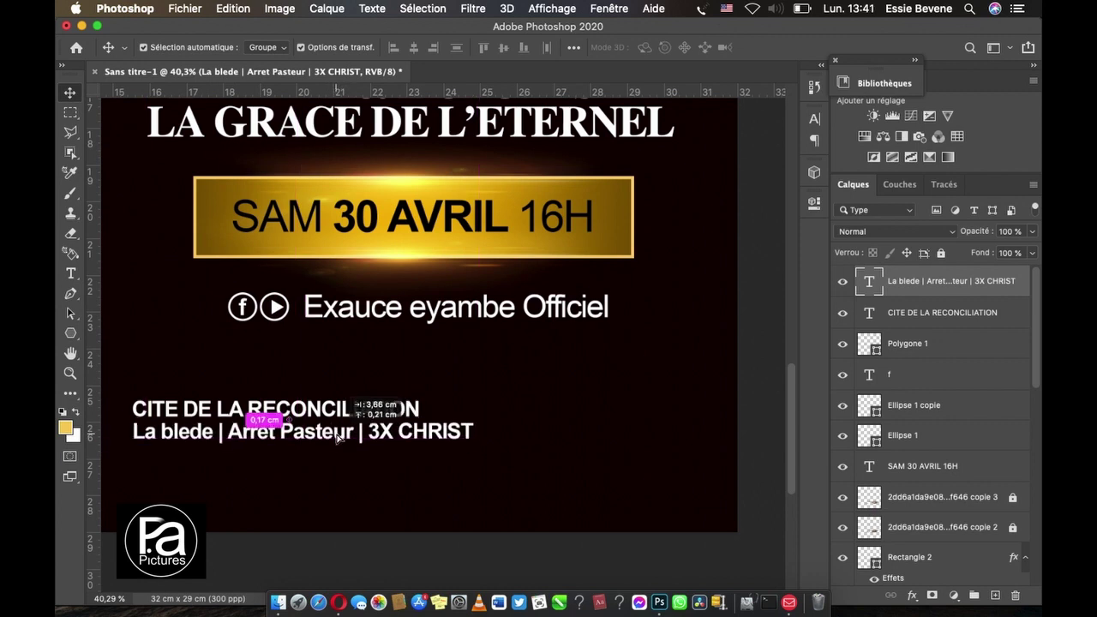
pyautogui.click(474, 446)
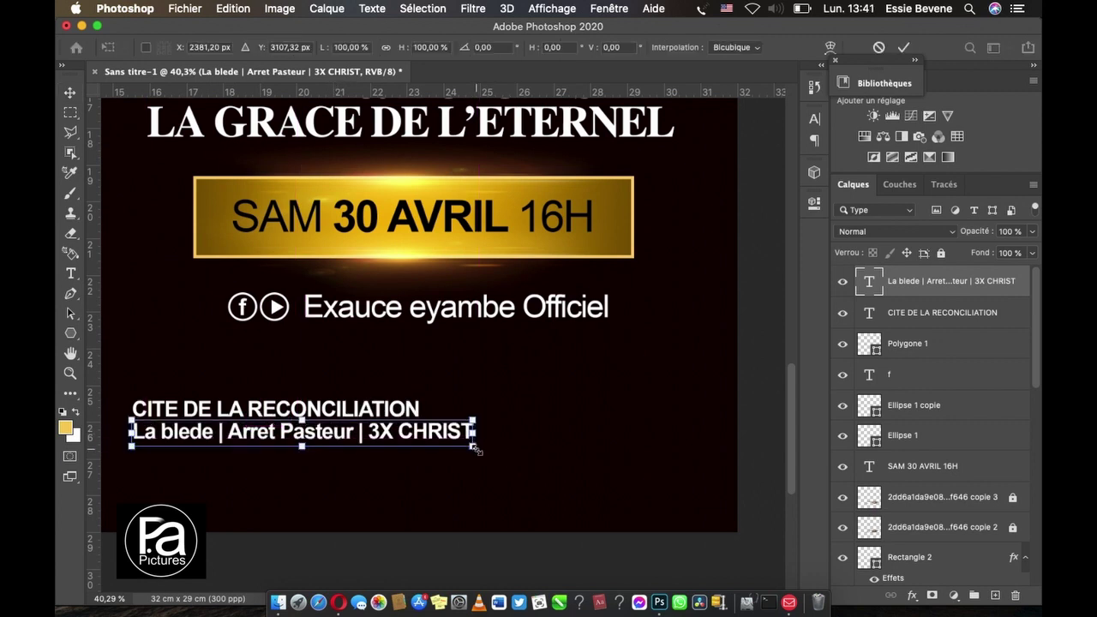
pyautogui.moveTo(473, 447); pyautogui.dragTo(420, 445)
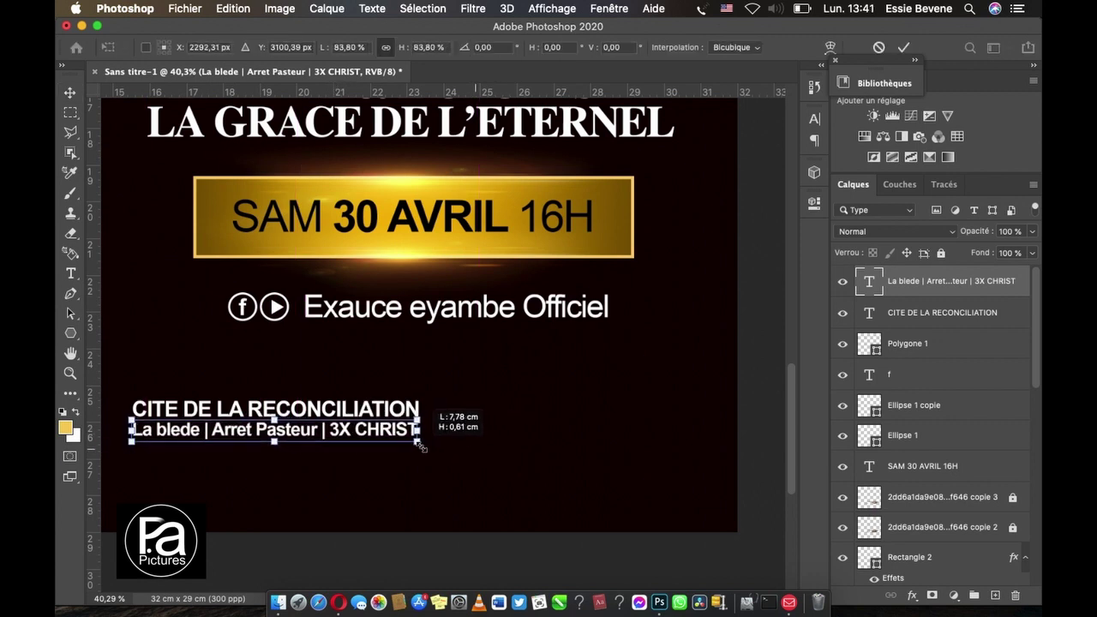
pyautogui.moveTo(420, 444); pyautogui.dragTo(421, 444)
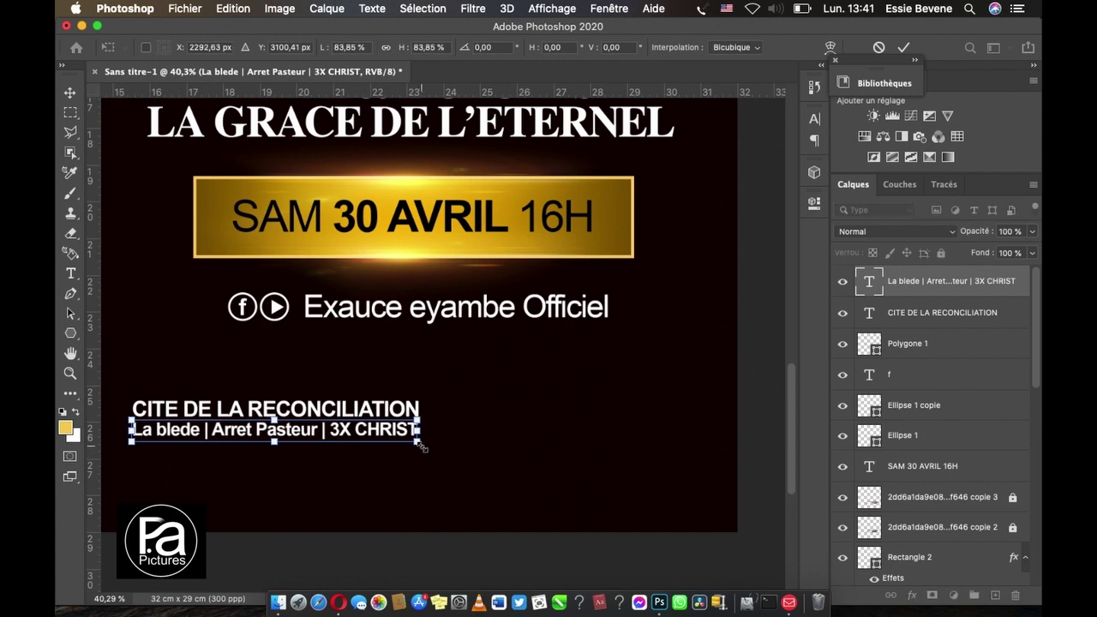
pyautogui.press('Return')
pyautogui.click(497, 488)
pyautogui.press('super+minus')
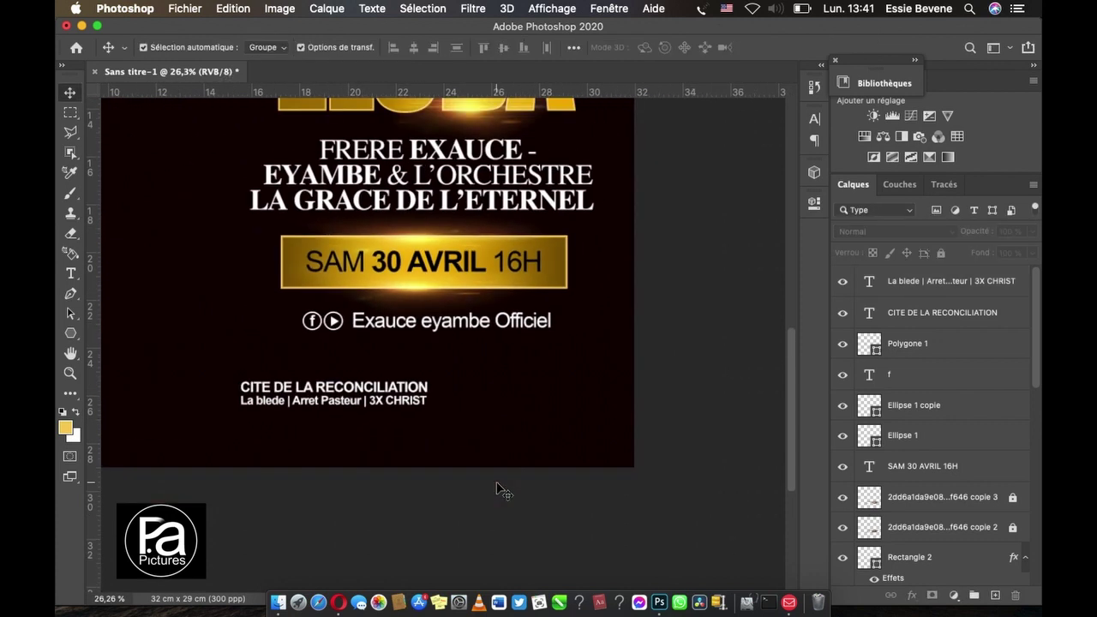
# Step: Centre both venue lines under the credit line and enlarge them to about 145%
pyautogui.moveTo(261, 365); pyautogui.dragTo(439, 402)
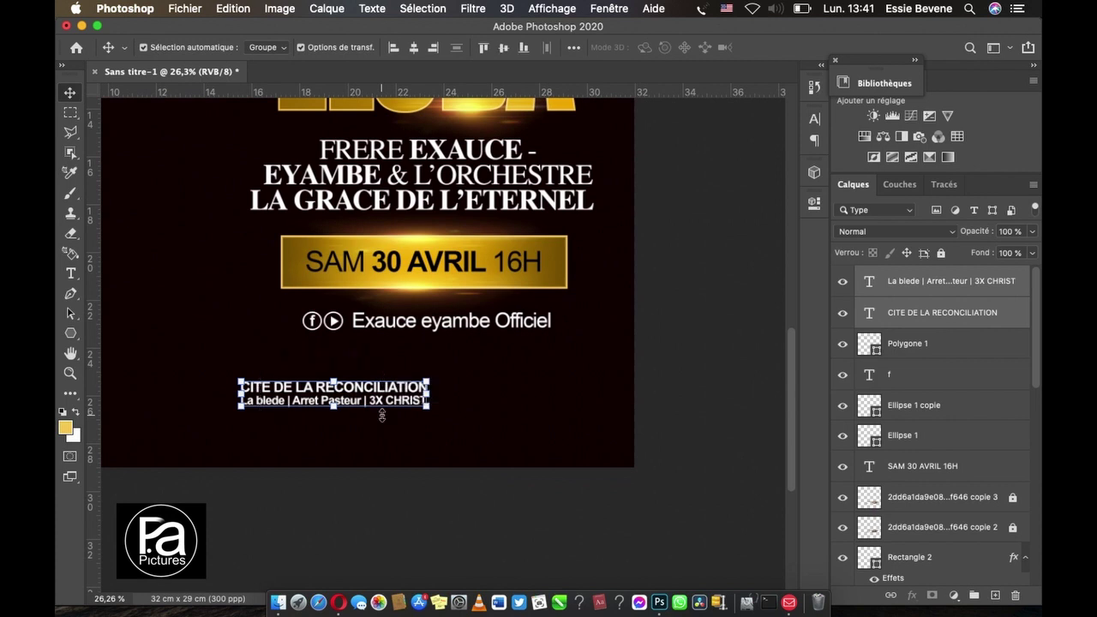
pyautogui.moveTo(399, 387); pyautogui.dragTo(545, 379)
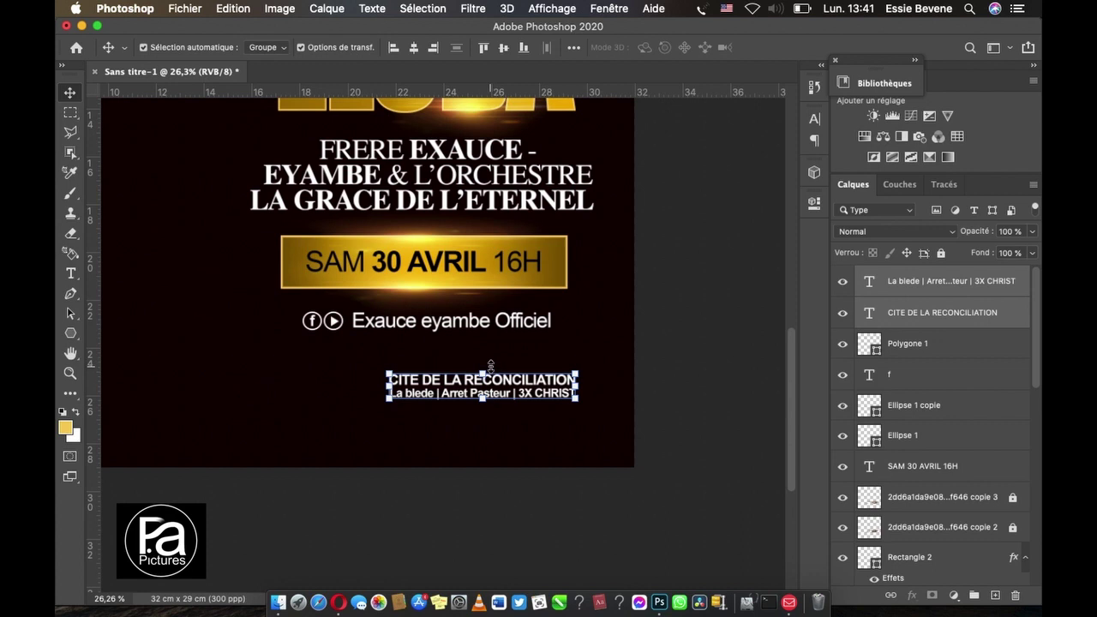
pyautogui.moveTo(390, 400)
pyautogui.mouseDown()
pyautogui.moveTo(287, 413)
pyautogui.moveTo(303, 410)
pyautogui.mouseUp()
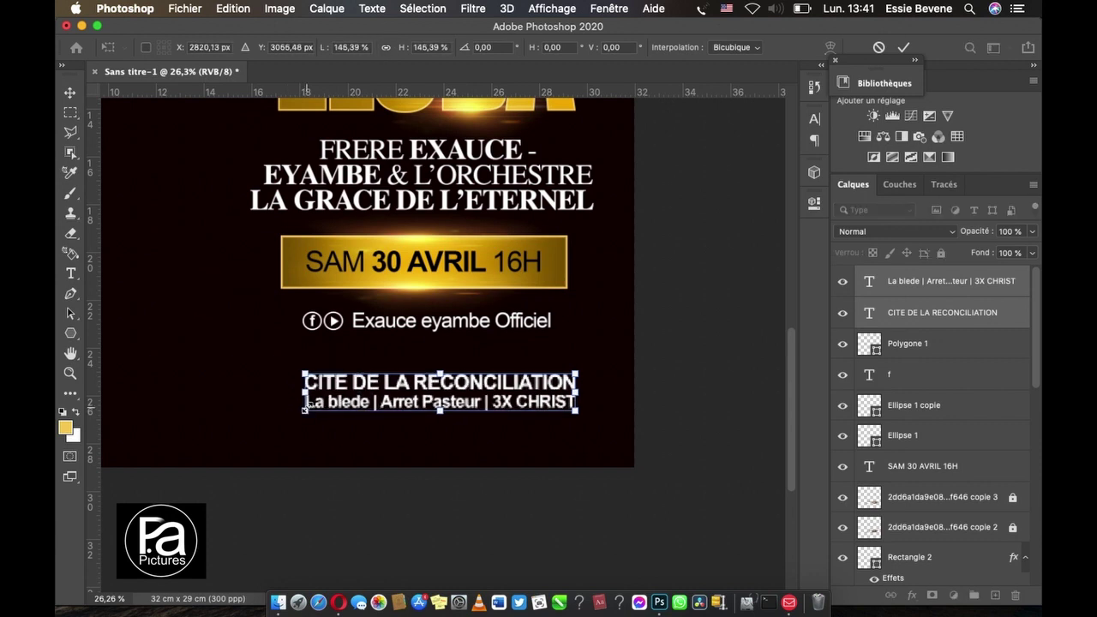
pyautogui.press('Return')
pyautogui.click(418, 463)
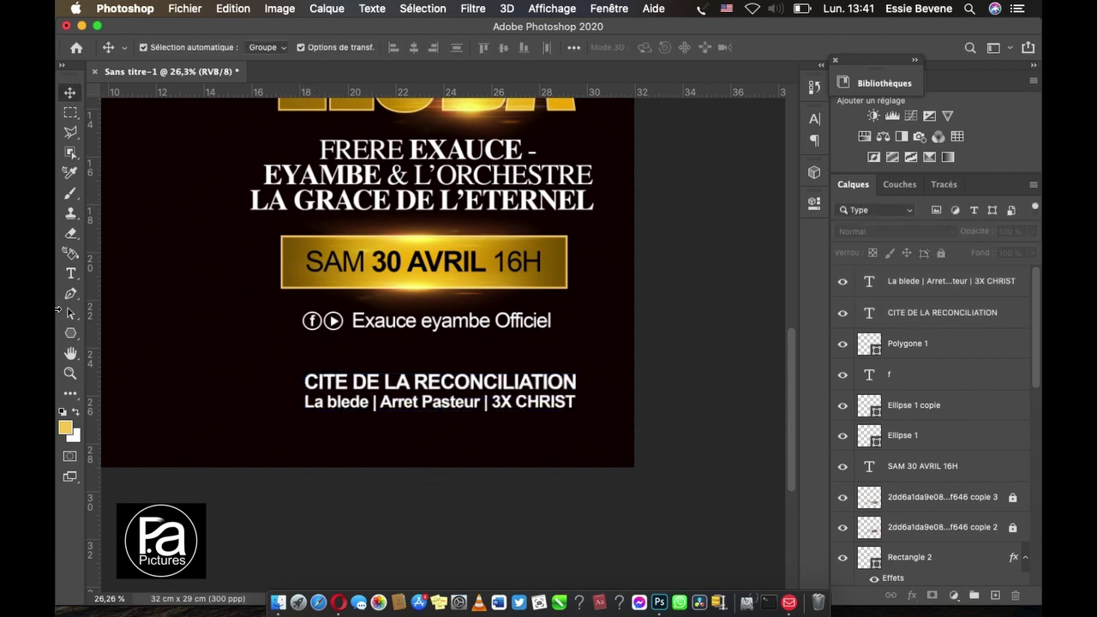
# Step: Set the La blede address line to Regular font weight
pyautogui.click(70, 272)
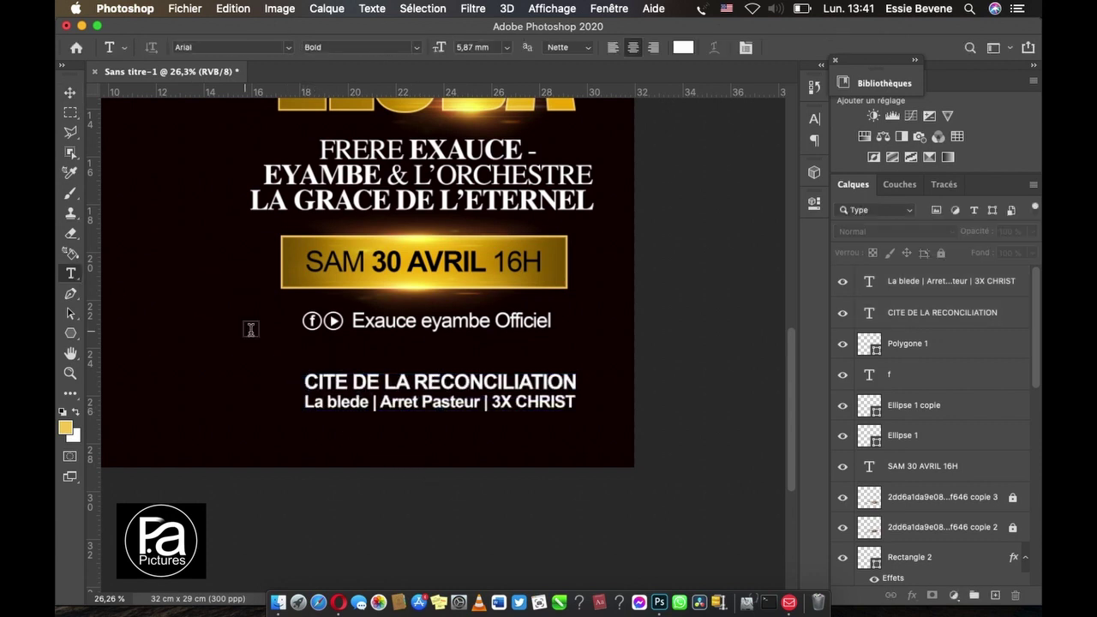
pyautogui.click(525, 403)
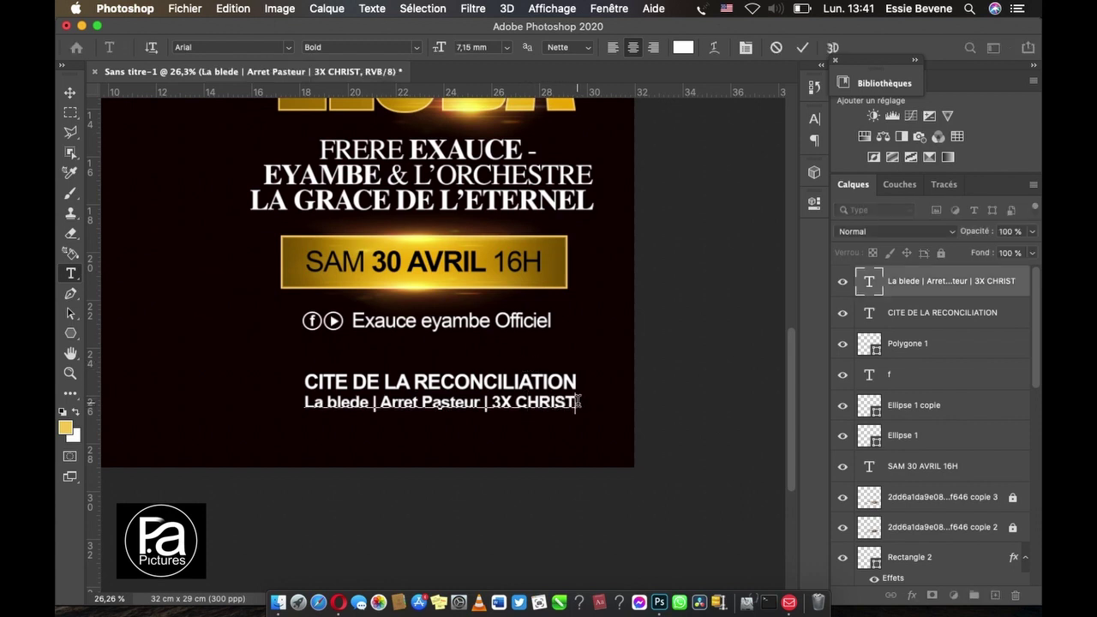
pyautogui.moveTo(578, 403); pyautogui.dragTo(275, 395)
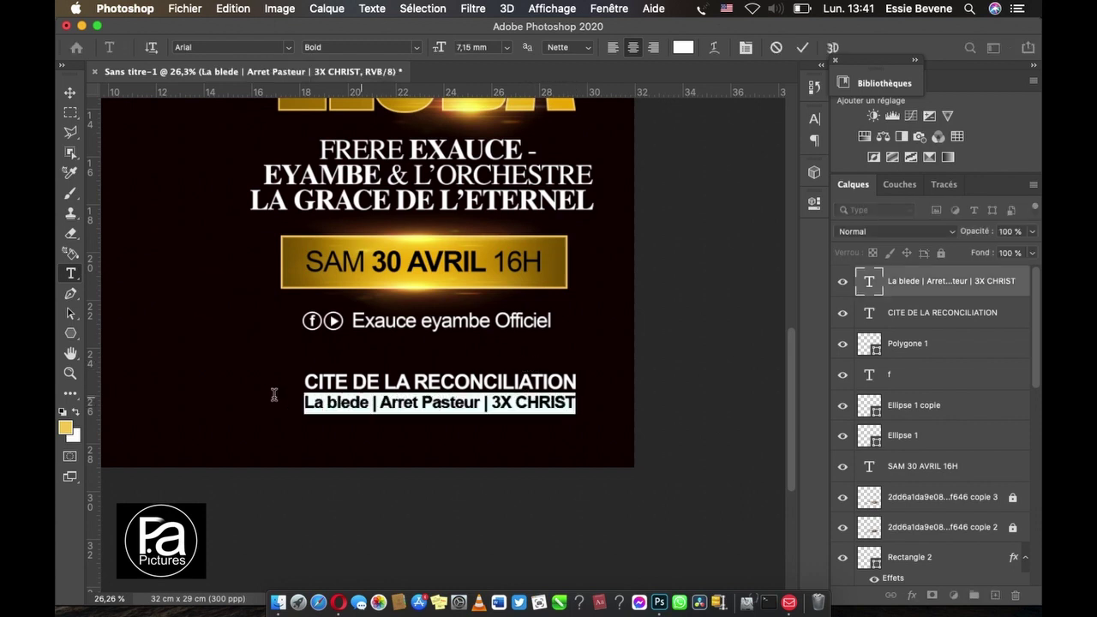
pyautogui.click(420, 49)
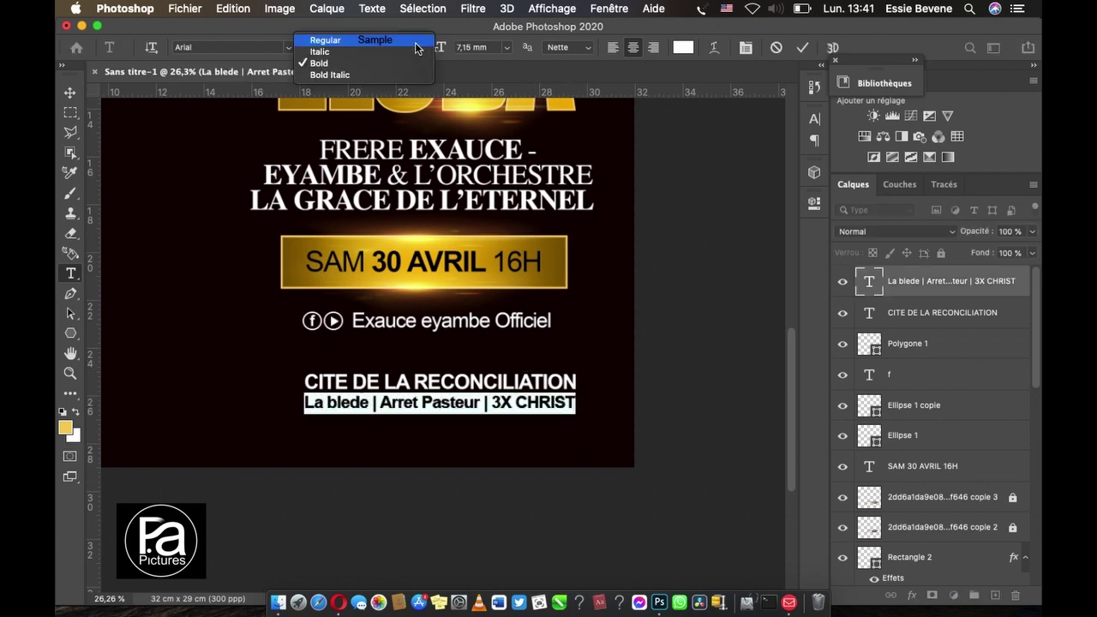
pyautogui.click(358, 41)
pyautogui.click(71, 92)
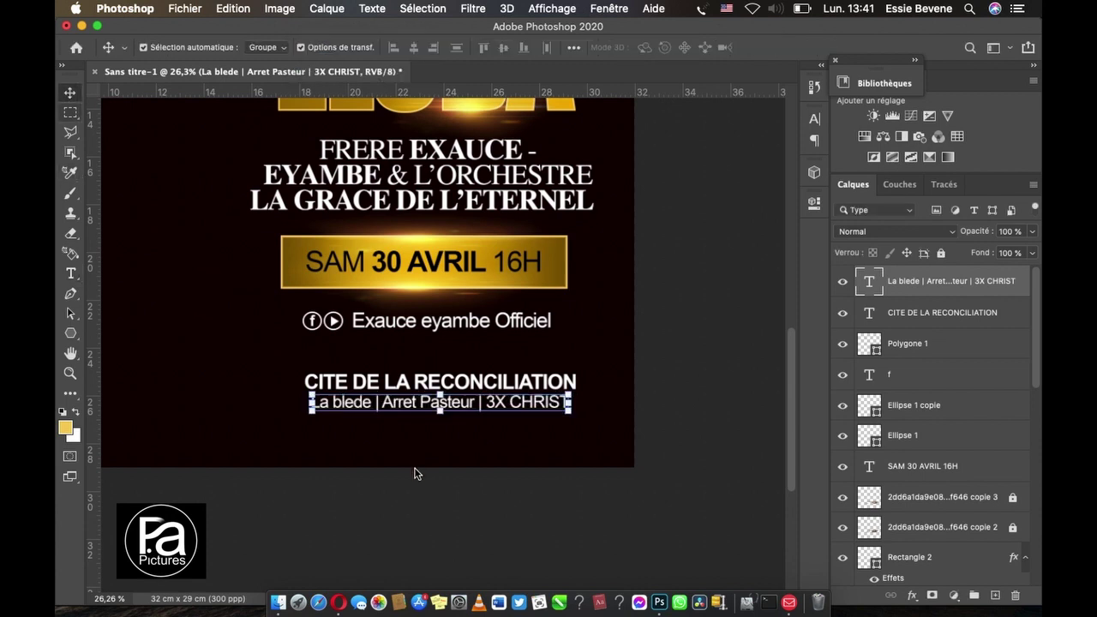
# Step: Stretch the address line slightly wider, to about 104%
pyautogui.hotkey('ctrl', 't')
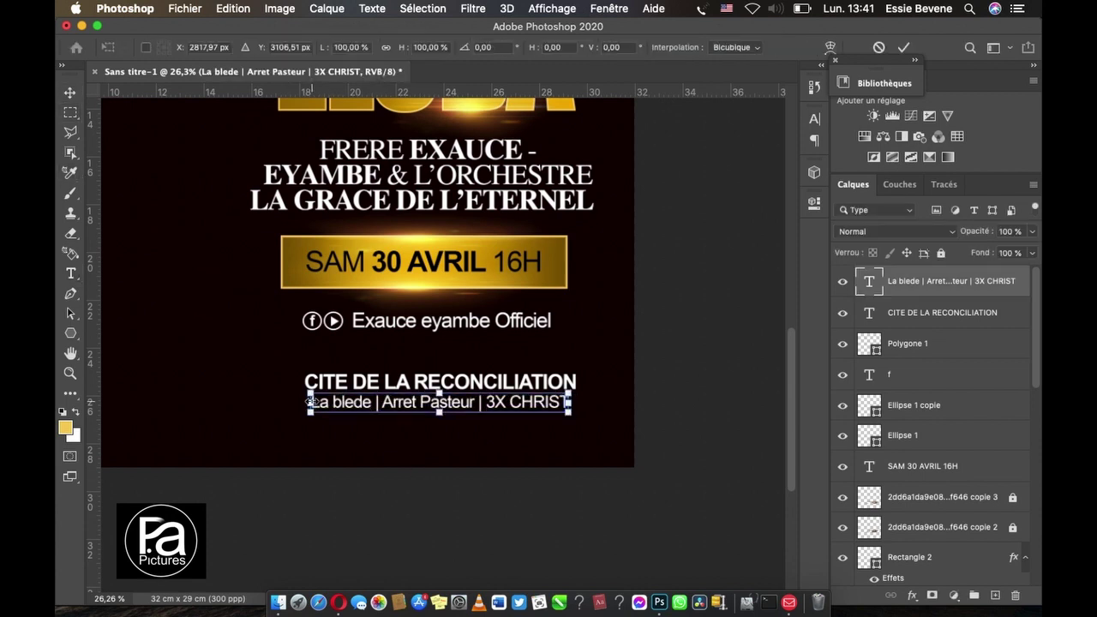
pyautogui.moveTo(311, 401); pyautogui.dragTo(305, 402)
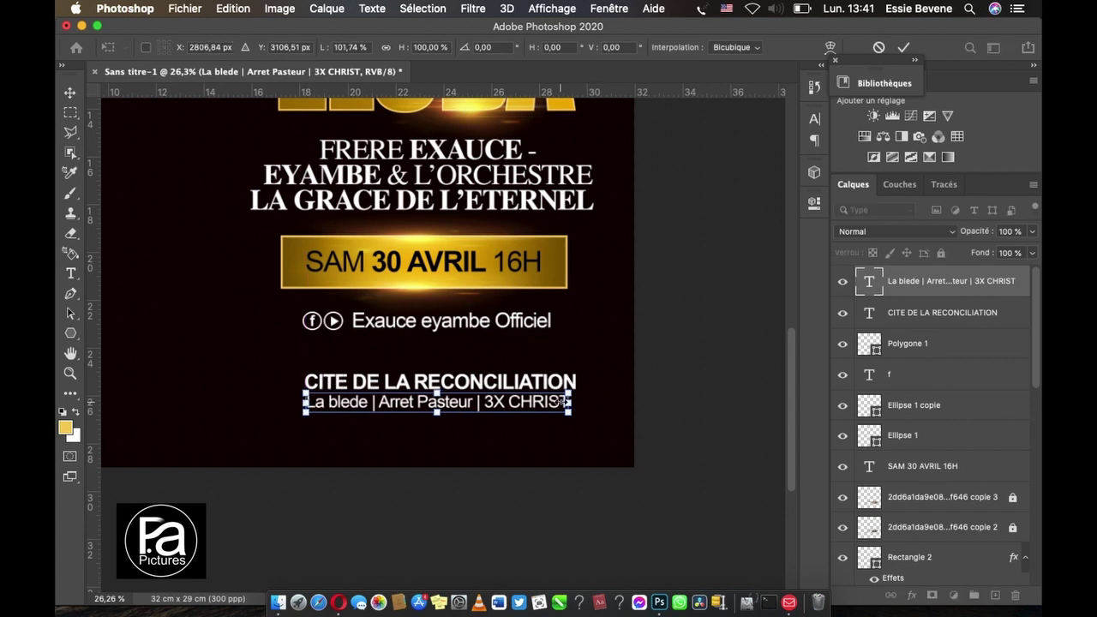
pyautogui.moveTo(567, 401); pyautogui.dragTo(574, 402)
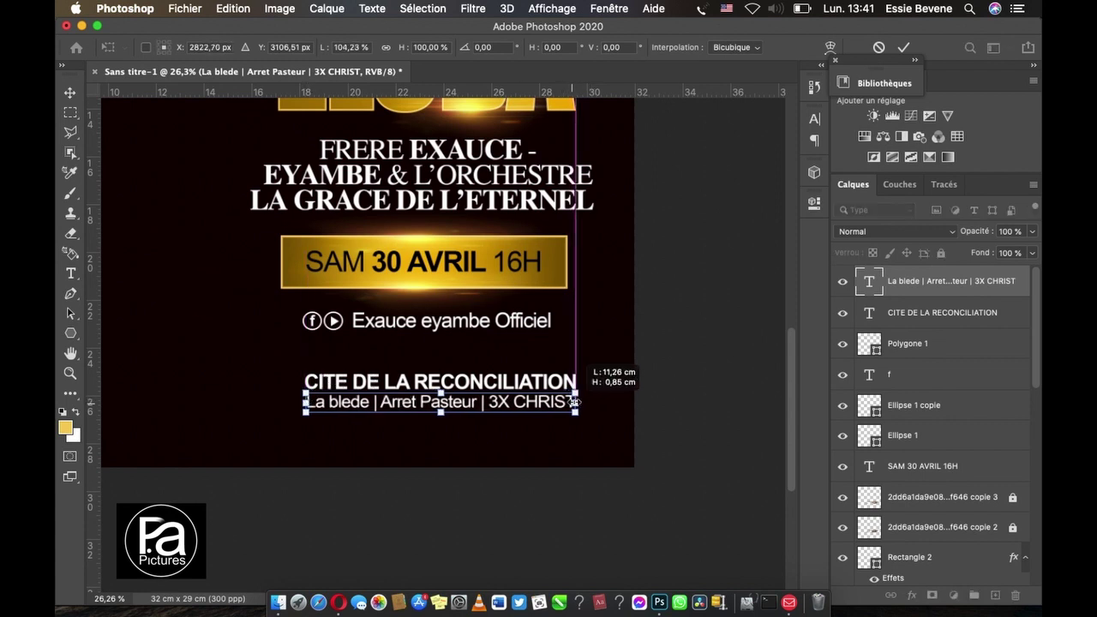
pyautogui.press('Return')
pyautogui.click(566, 452)
pyautogui.hotkey('ctrl', '0')
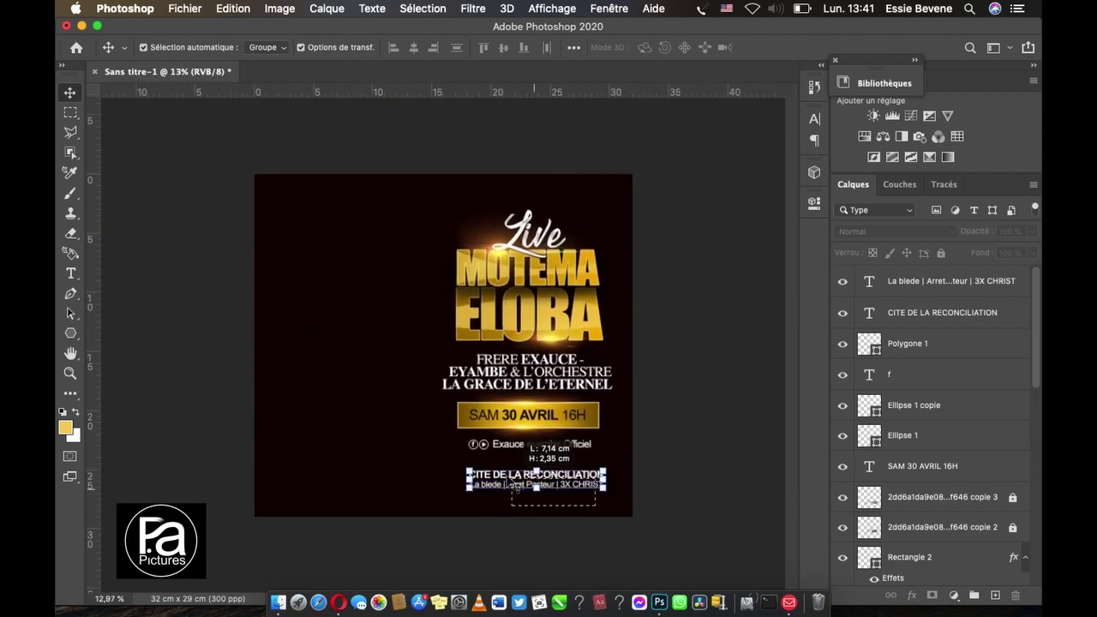
pyautogui.moveTo(610, 512); pyautogui.dragTo(484, 461)
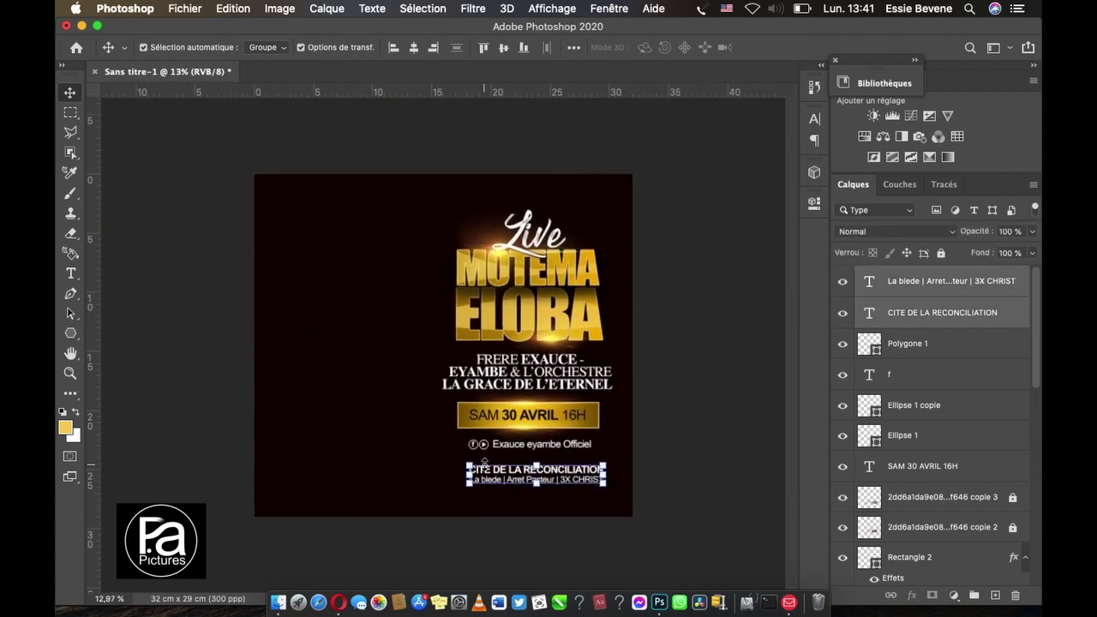
pyautogui.click(645, 405)
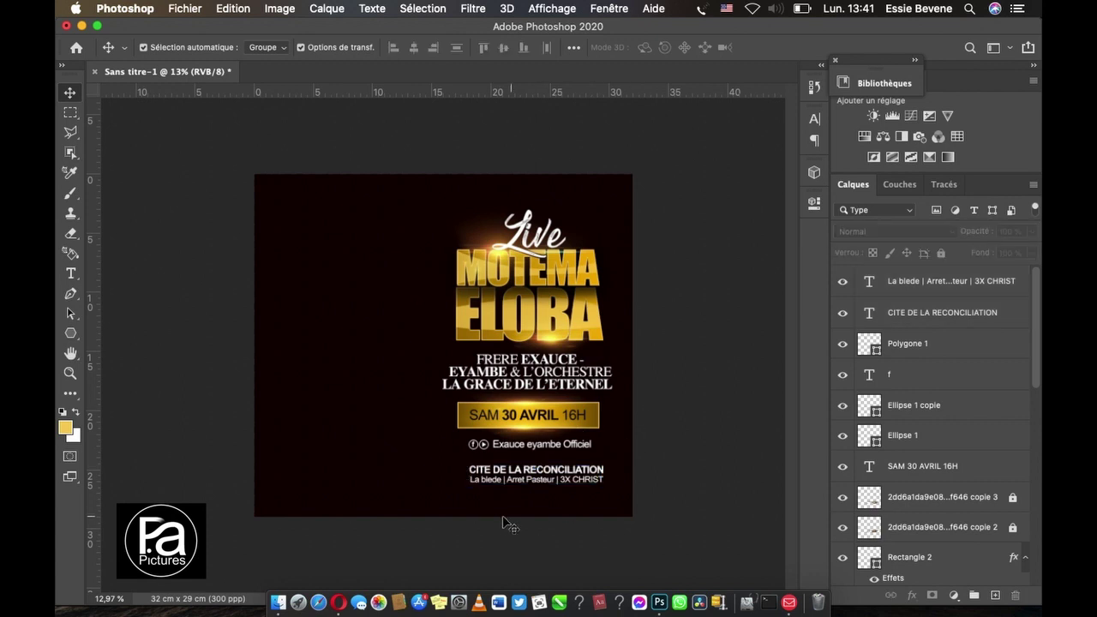
# Step: Zoom in and place horizontal guides just above and just below the venue text
pyautogui.hotkey('ctrl', '+')
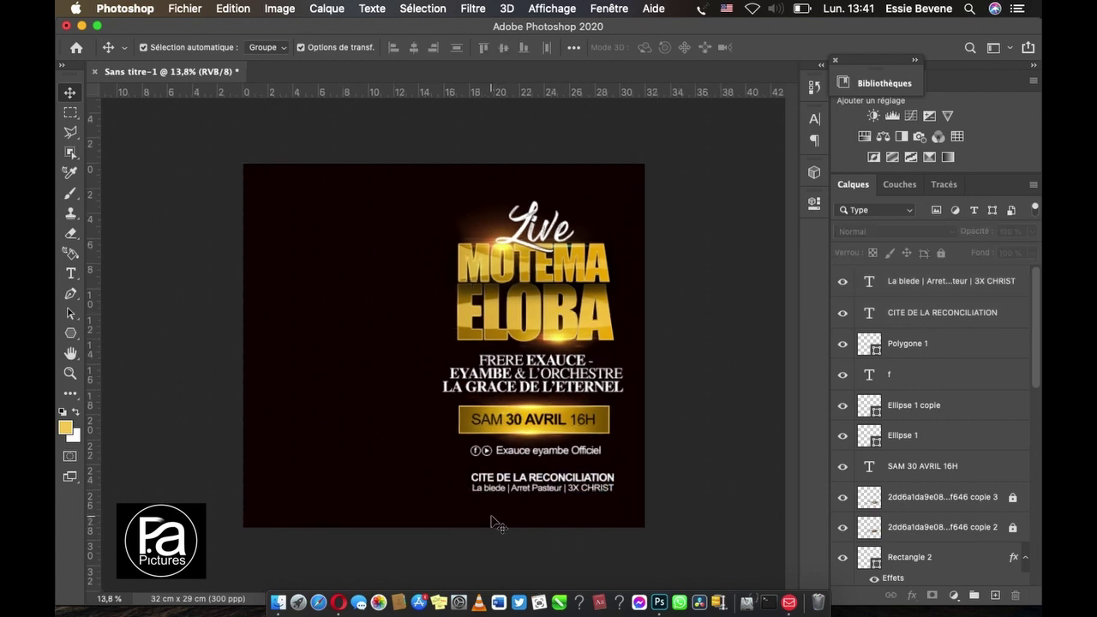
pyautogui.scroll(2, 494, 523)
pyautogui.scroll(2, 495, 523)
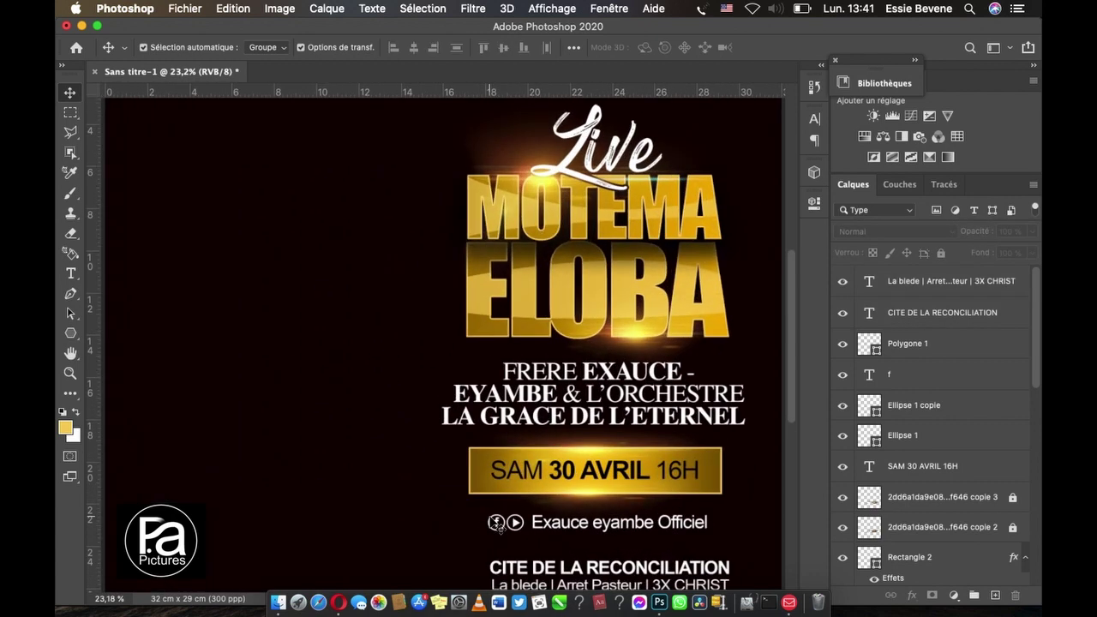
pyautogui.scroll(2, 494, 523)
pyautogui.scroll(-3, 494, 524)
pyautogui.moveTo(524, 90); pyautogui.dragTo(526, 310)
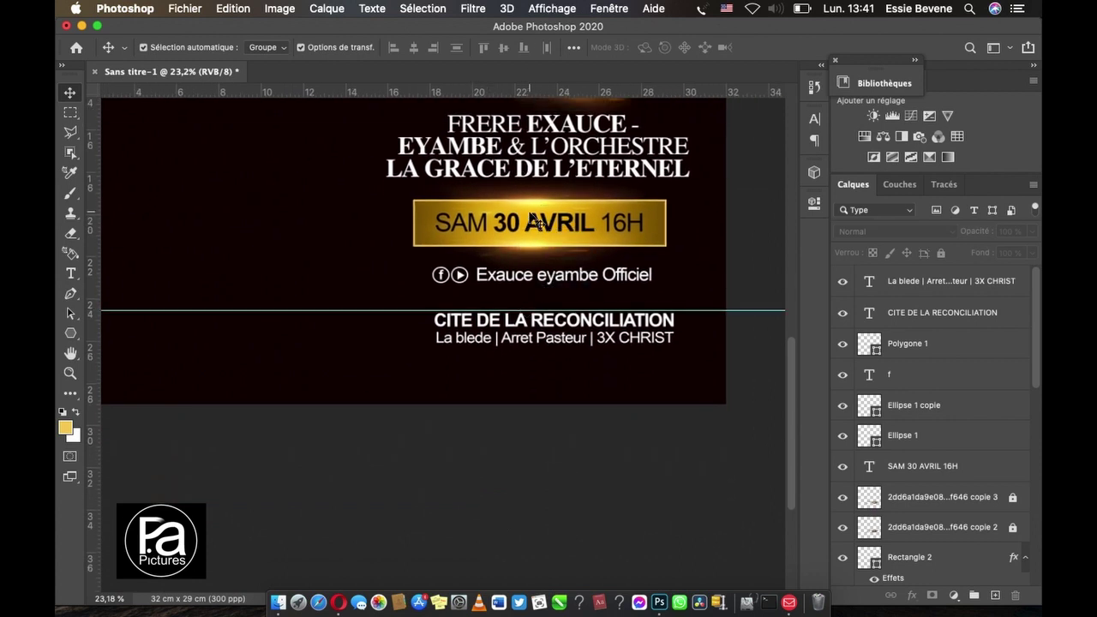
pyautogui.moveTo(529, 90); pyautogui.dragTo(529, 345)
pyautogui.scroll(2, 383, 364)
pyautogui.scroll(2, 383, 364)
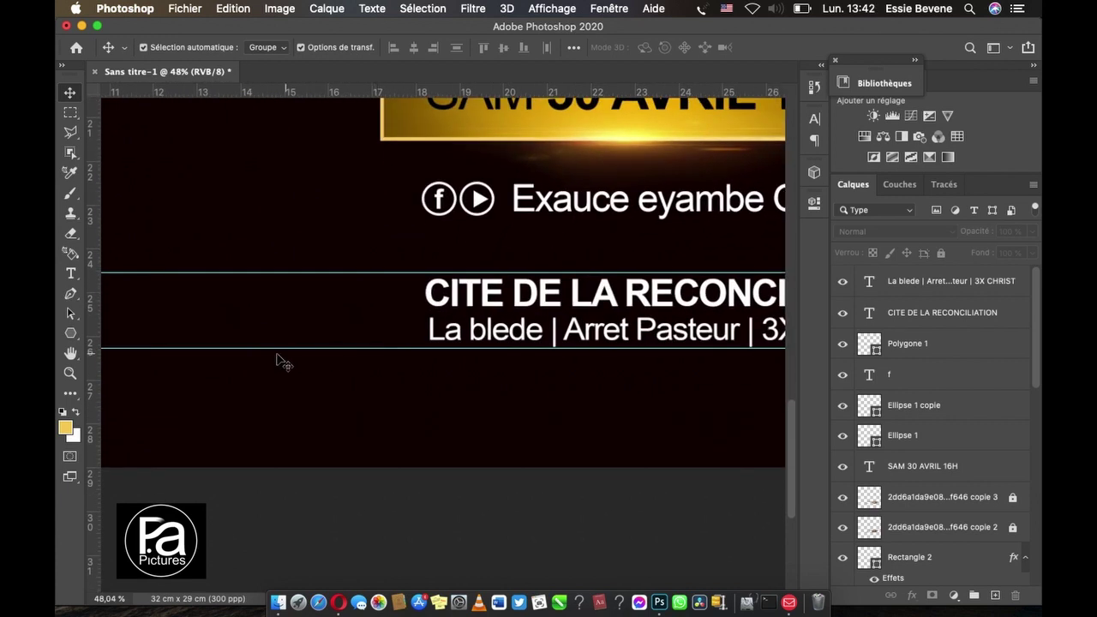
# Step: Draw a 205 px circle between the guides, left of the venue text, with the Ellipse tool
pyautogui.click(69, 331)
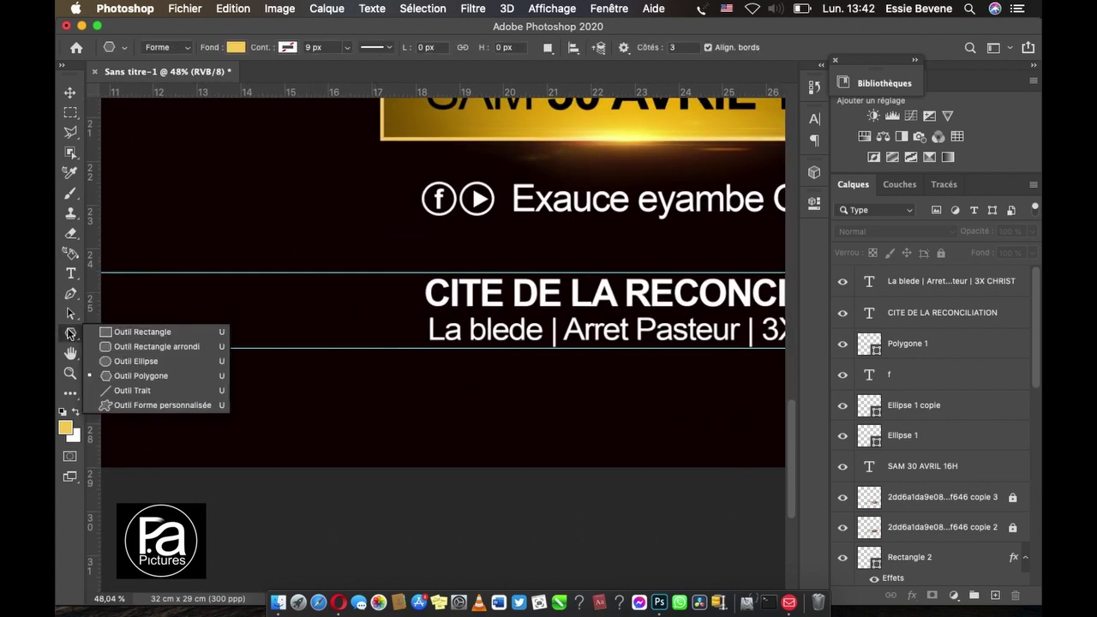
pyautogui.click(127, 360)
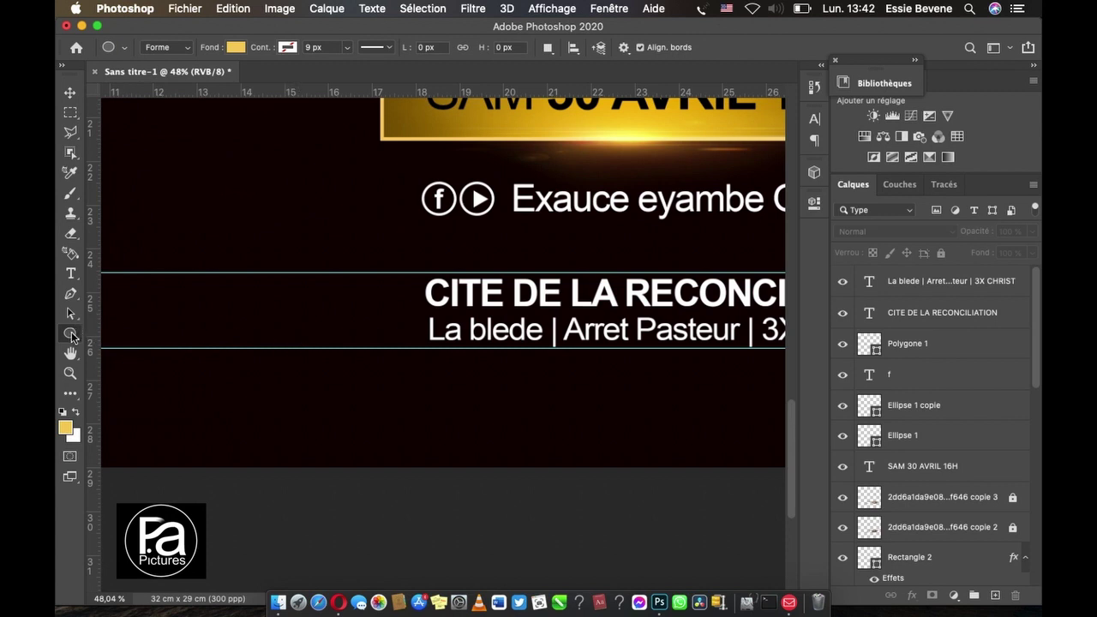
pyautogui.click(71, 336)
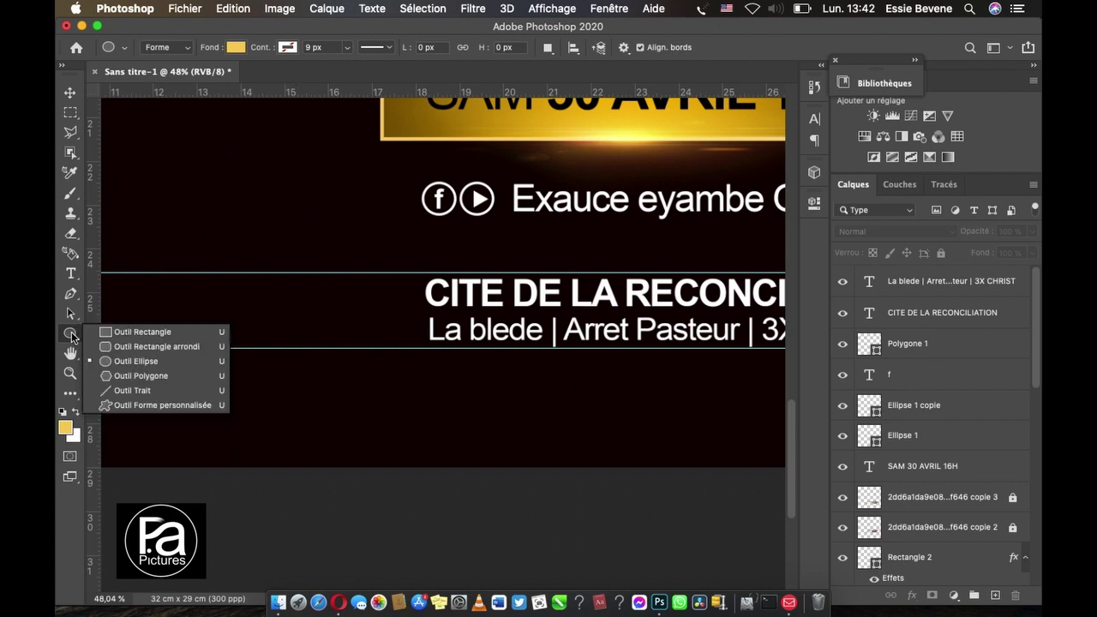
pyautogui.click(126, 360)
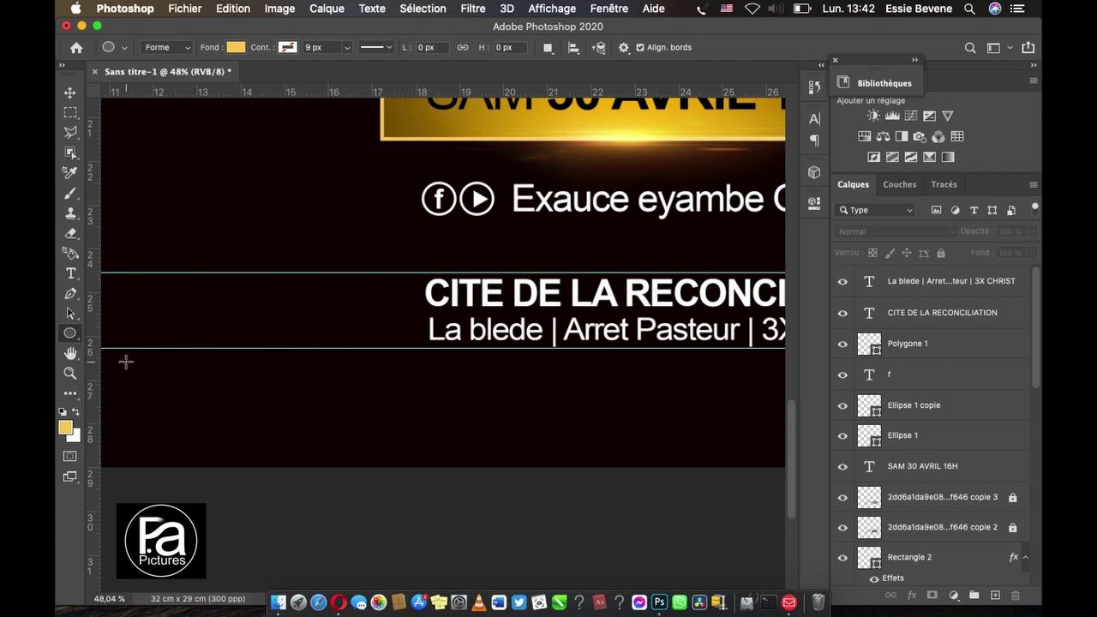
pyautogui.scroll(-1, 126, 361)
pyautogui.hscroll(-1, 126, 361)
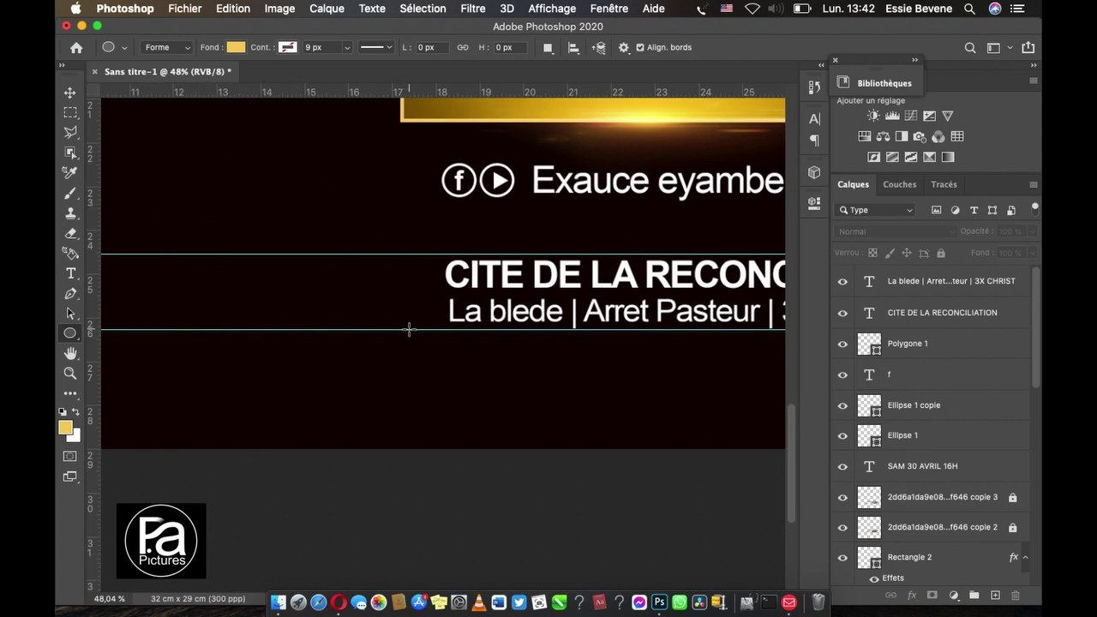
pyautogui.moveTo(409, 329); pyautogui.dragTo(331, 256)
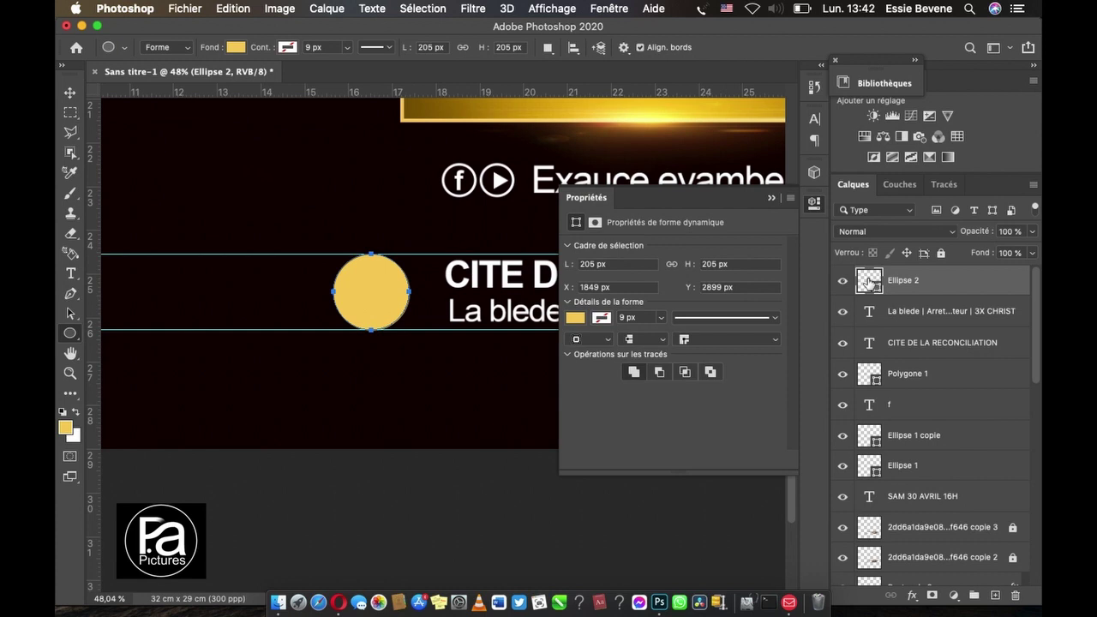
# Step: Give the circle a strong red fill
pyautogui.doubleClick(868, 283)
pyautogui.moveTo(814, 201); pyautogui.dragTo(805, 182)
pyautogui.click(793, 191)
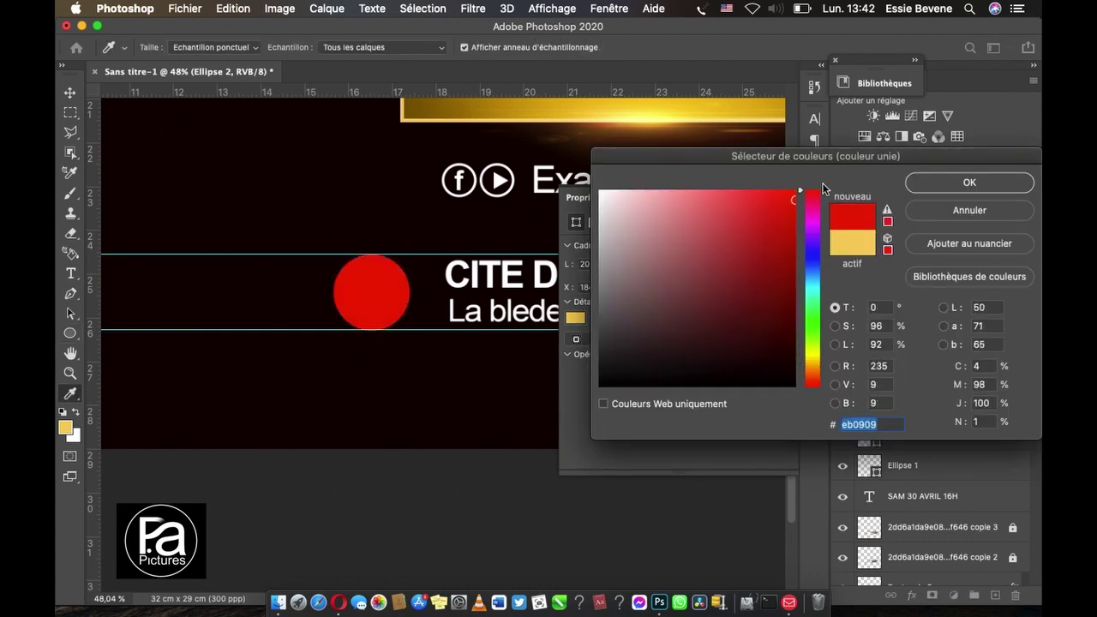
pyautogui.click(948, 185)
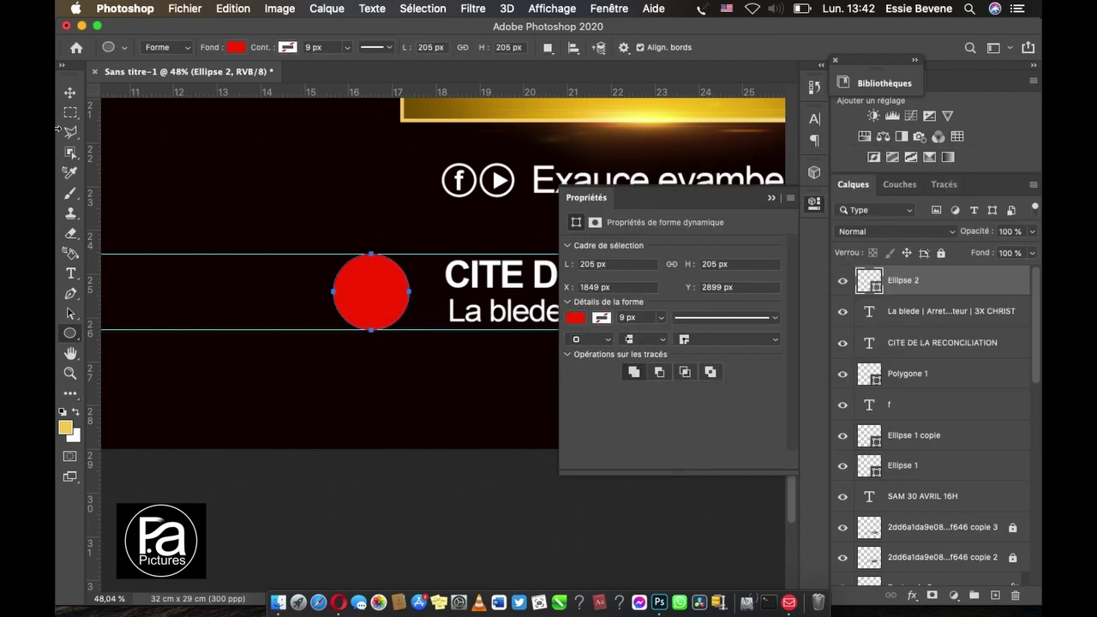
# Step: Nudge the red circle slightly right with the Move tool and deselect it
pyautogui.click(69, 93)
pyautogui.click(771, 198)
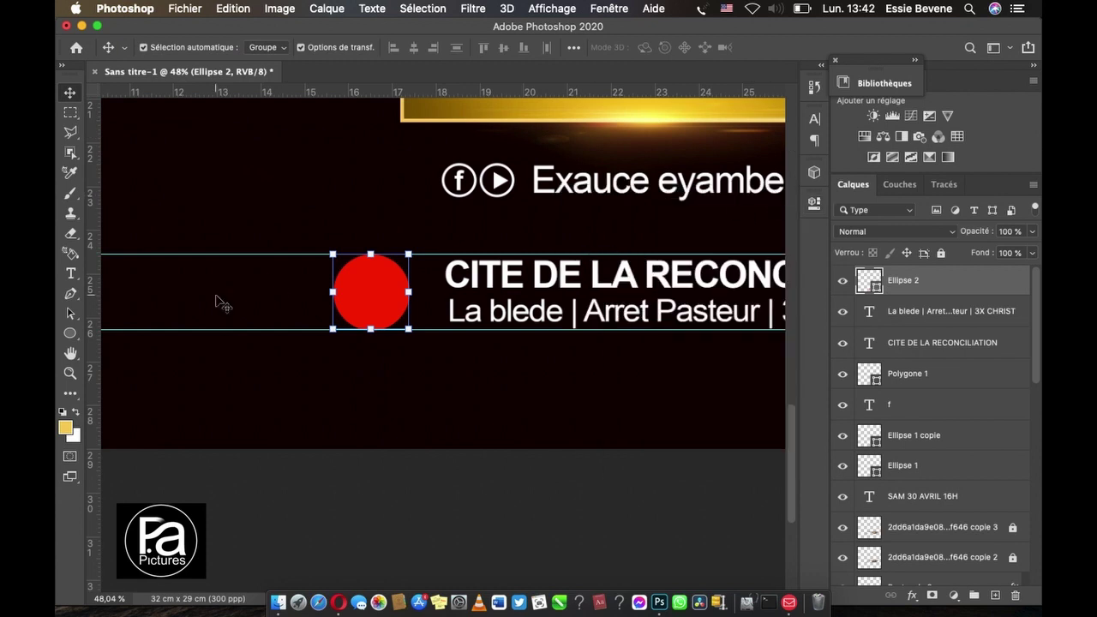
pyautogui.moveTo(394, 278); pyautogui.dragTo(393, 288)
pyautogui.click(397, 372)
pyautogui.scroll(3, 397, 371)
pyautogui.scroll(3, 397, 370)
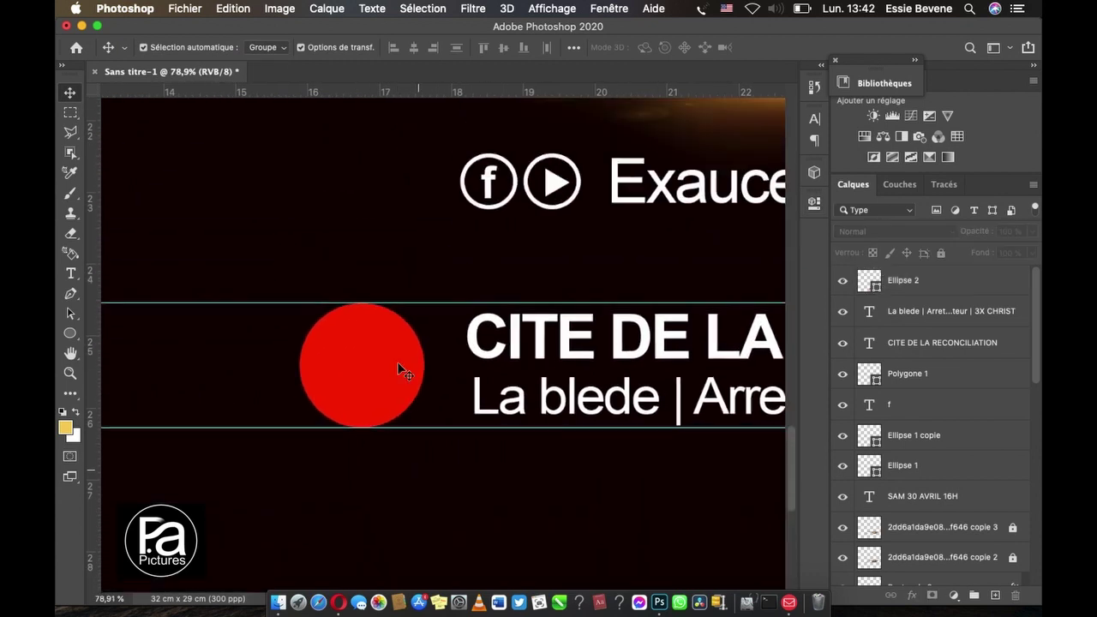
pyautogui.scroll(3, 397, 370)
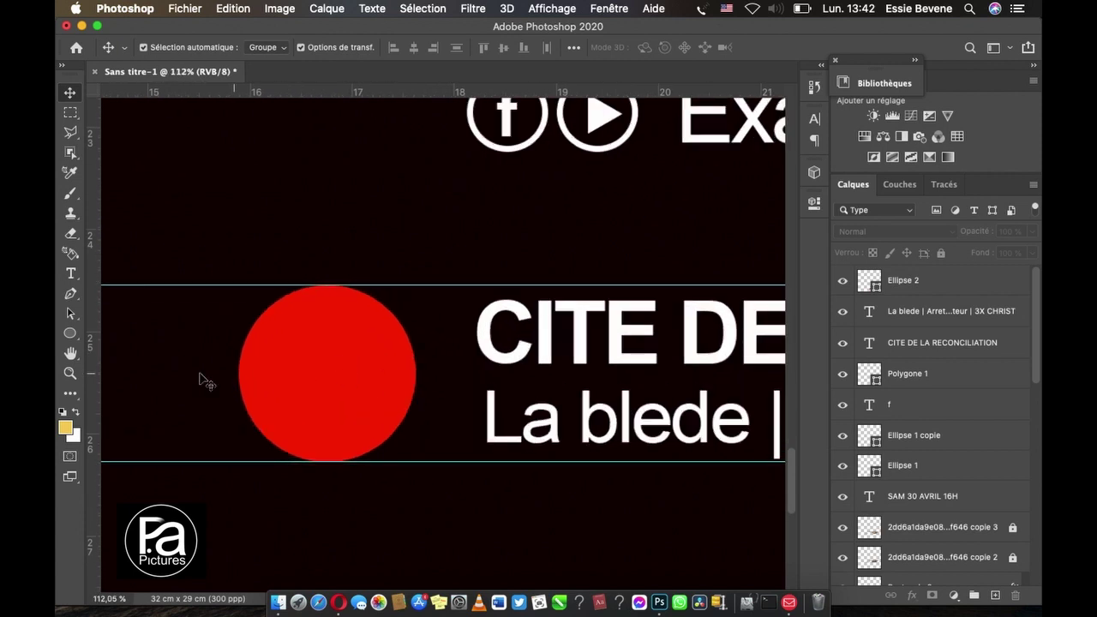
pyautogui.click(72, 333)
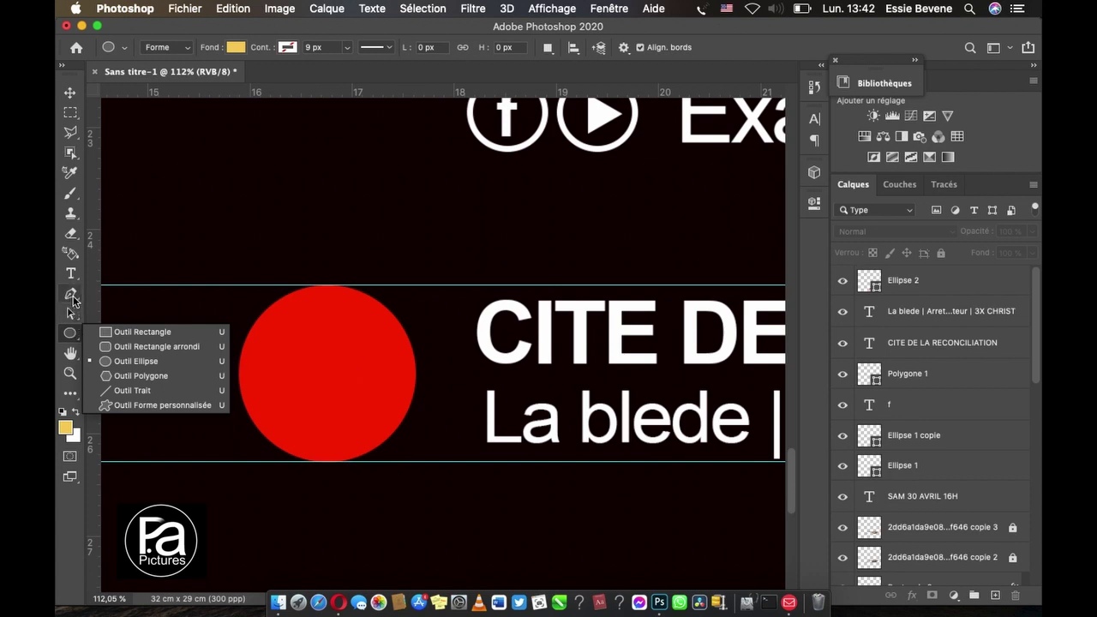
# Step: Draw a white teardrop pin shape inside the red circle with the Pen tool
pyautogui.click(72, 295)
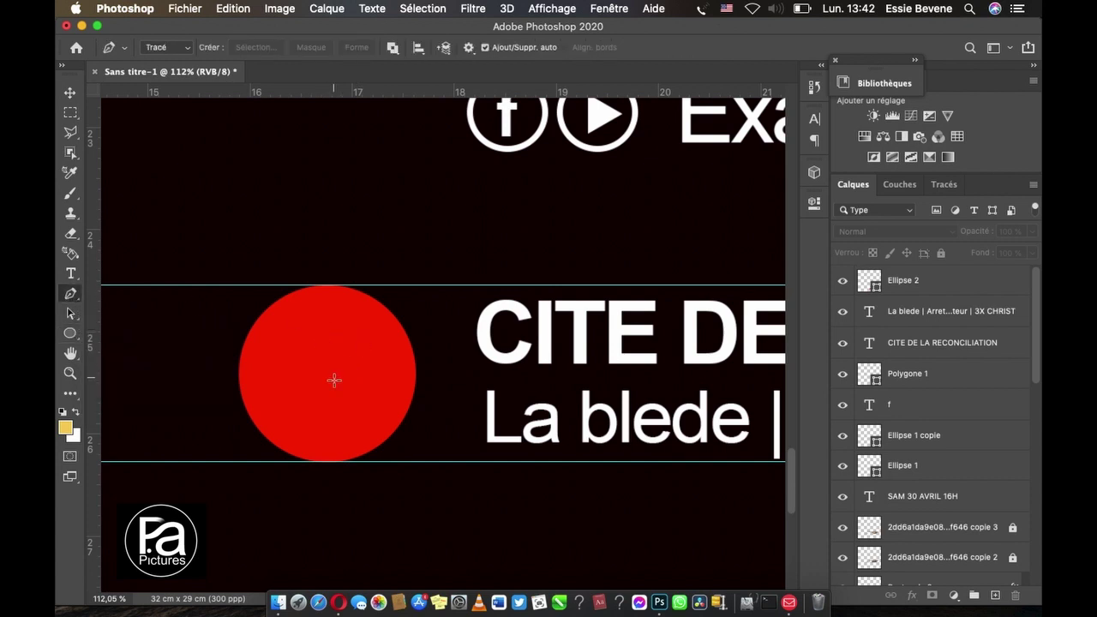
pyautogui.click(328, 437)
pyautogui.moveTo(390, 319); pyautogui.dragTo(412, 322)
pyautogui.click(328, 437)
pyautogui.moveTo(333, 448)
pyautogui.mouseDown()
pyautogui.moveTo(334, 464)
pyautogui.moveTo(313, 452)
pyautogui.mouseUp()
pyautogui.click(357, 48)
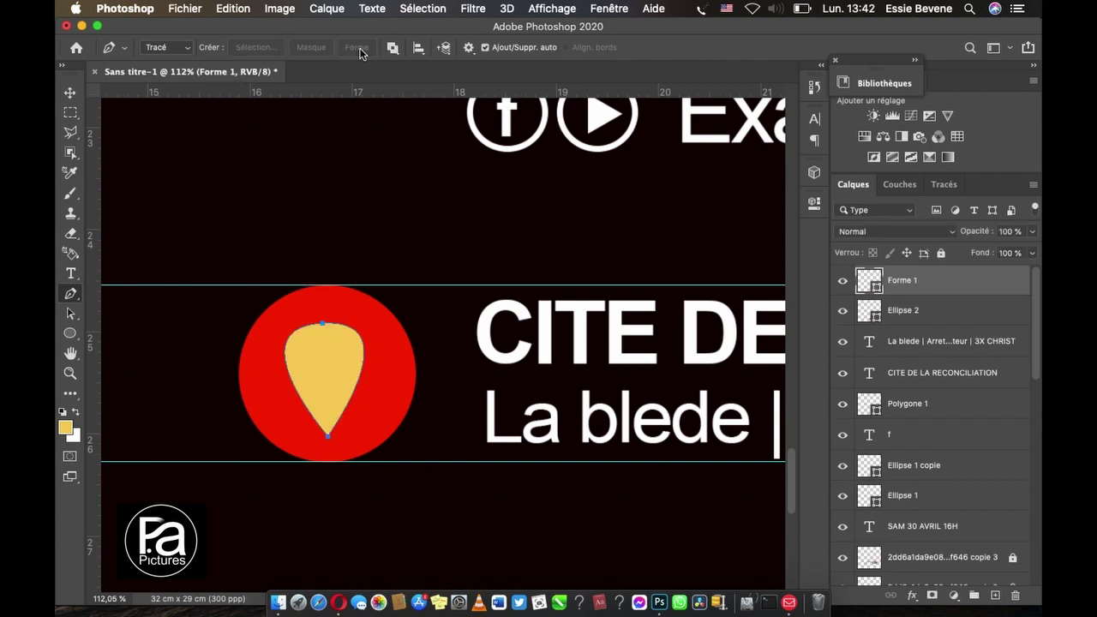
pyautogui.doubleClick(871, 281)
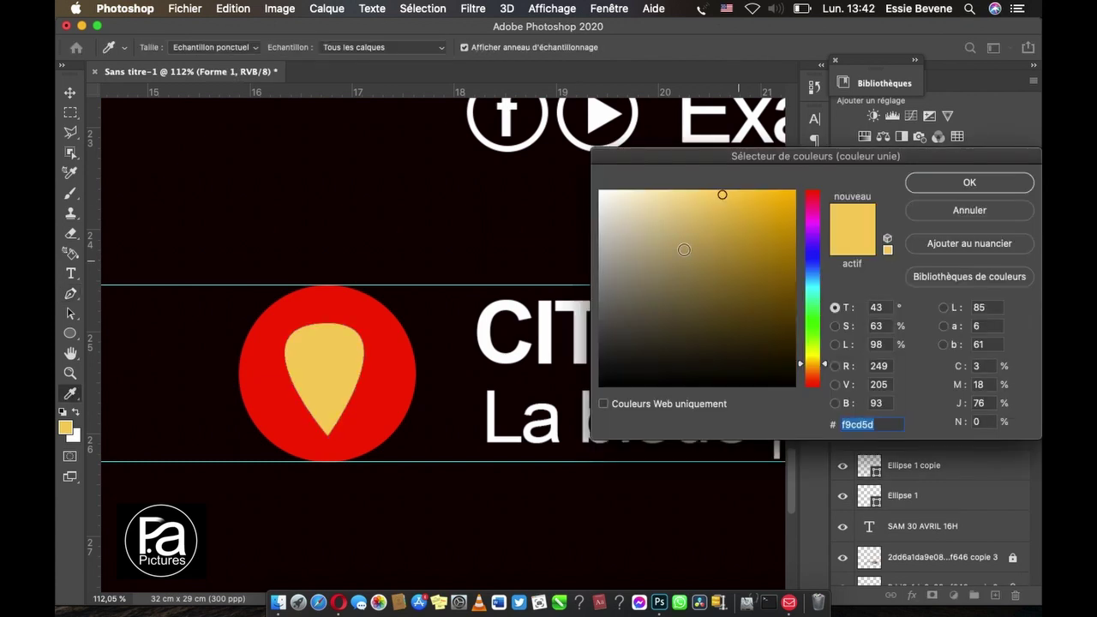
pyautogui.click(603, 190)
pyautogui.click(944, 188)
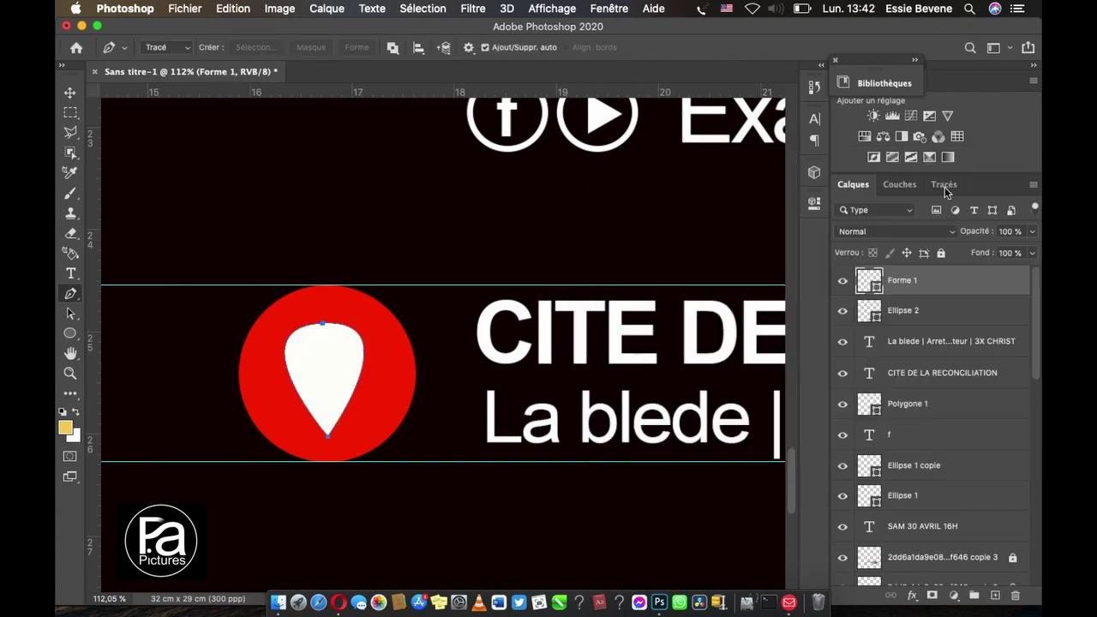
# Step: Resize the white teardrop so it fits neatly inside the red circle
pyautogui.click(71, 93)
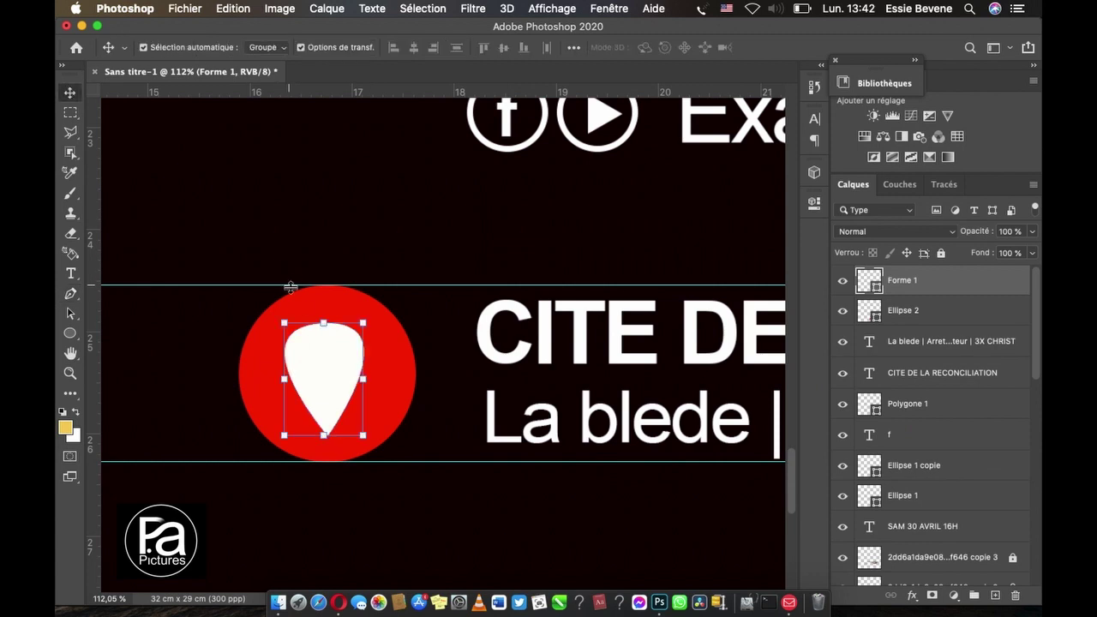
pyautogui.moveTo(323, 324); pyautogui.dragTo(323, 306)
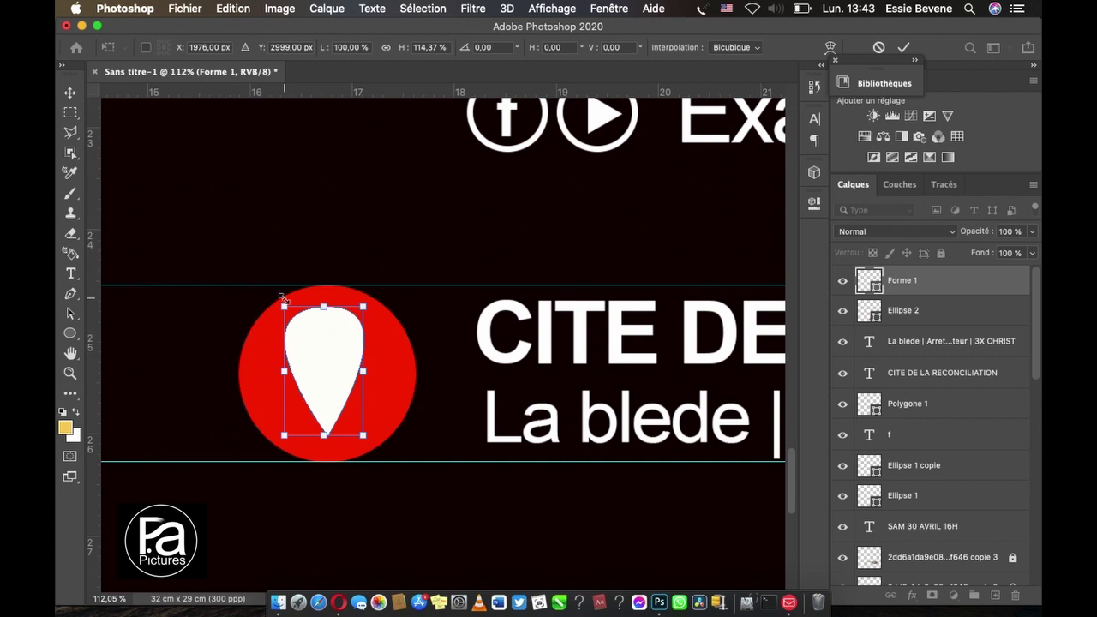
pyautogui.moveTo(283, 297); pyautogui.dragTo(284, 320)
pyautogui.press('Return')
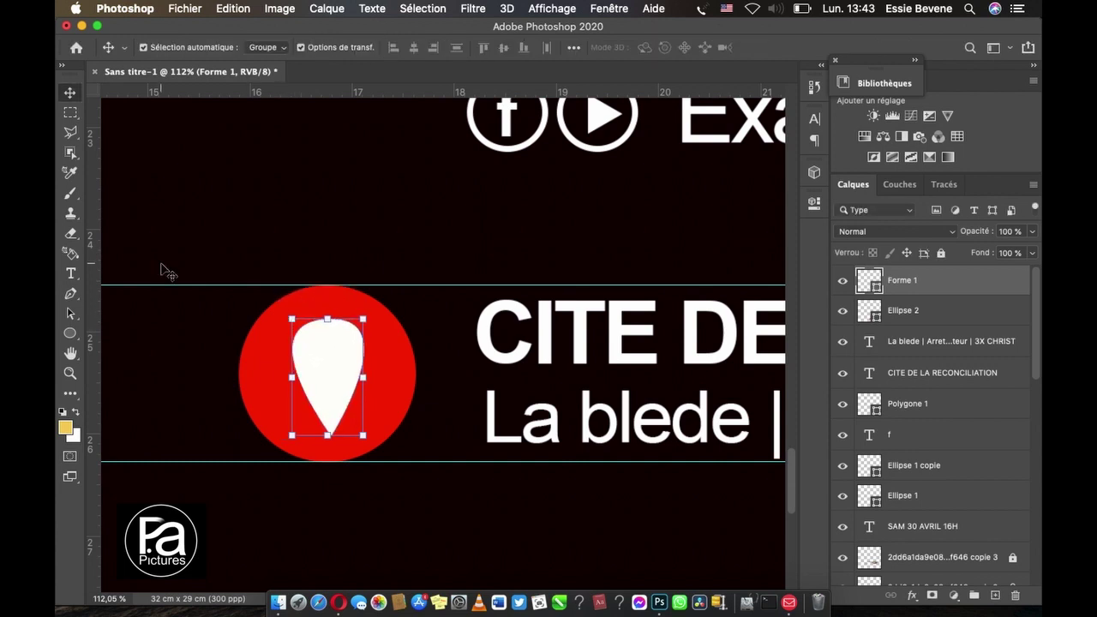
pyautogui.click(70, 332)
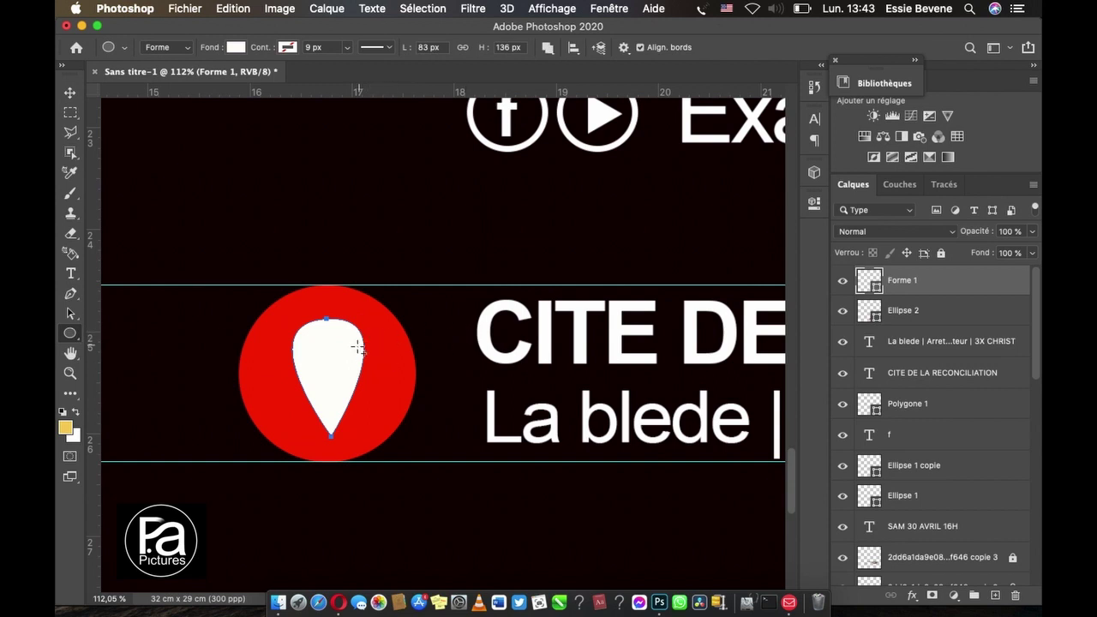
# Step: Draw a small 51 px circle in the head of the white pin
pyautogui.click(994, 595)
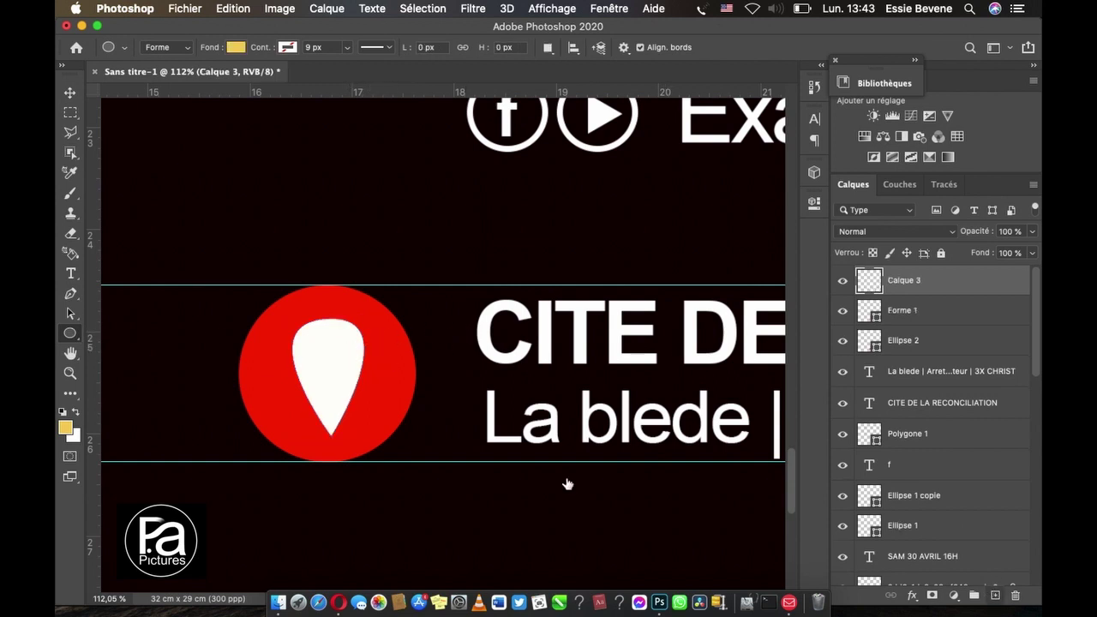
pyautogui.moveTo(335, 358); pyautogui.dragTo(286, 324)
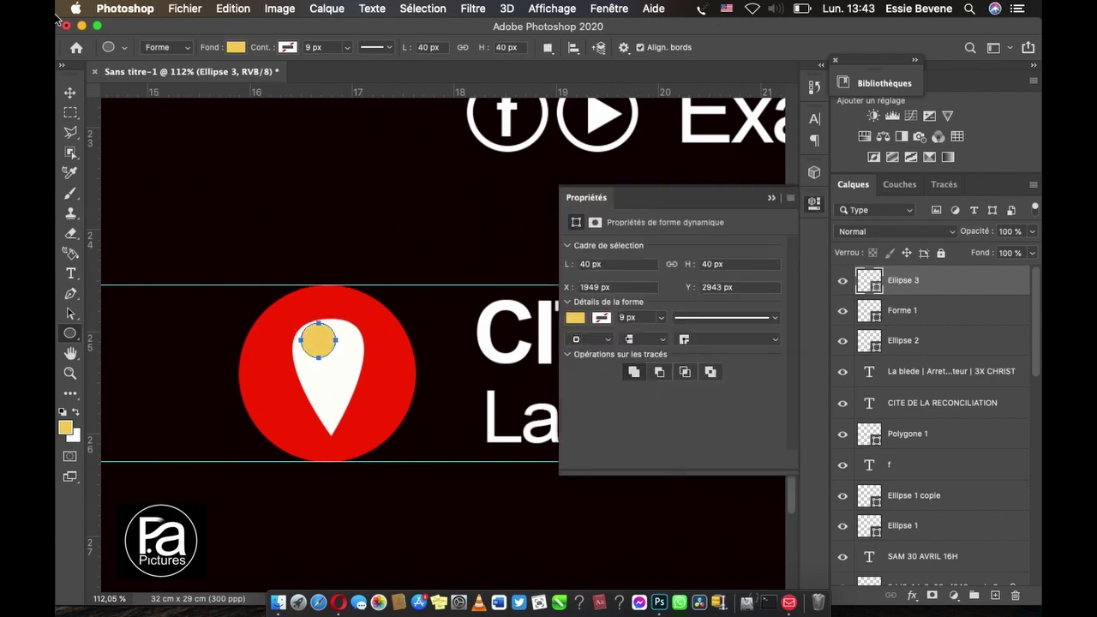
pyautogui.click(71, 92)
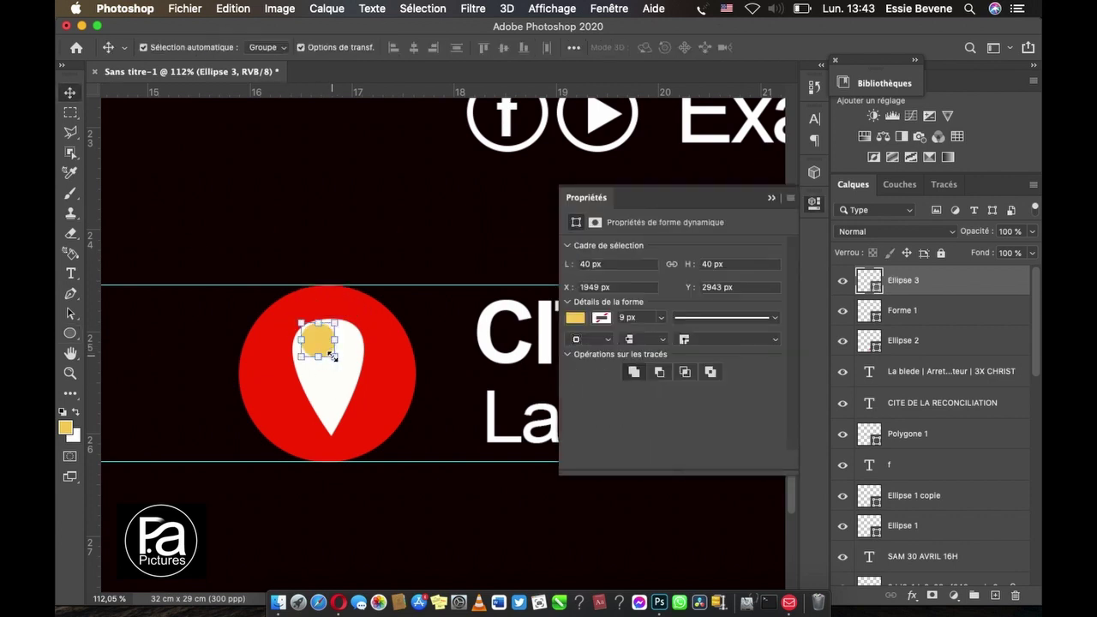
pyautogui.moveTo(332, 355)
pyautogui.mouseDown()
pyautogui.moveTo(343, 367)
pyautogui.moveTo(330, 351)
pyautogui.mouseUp()
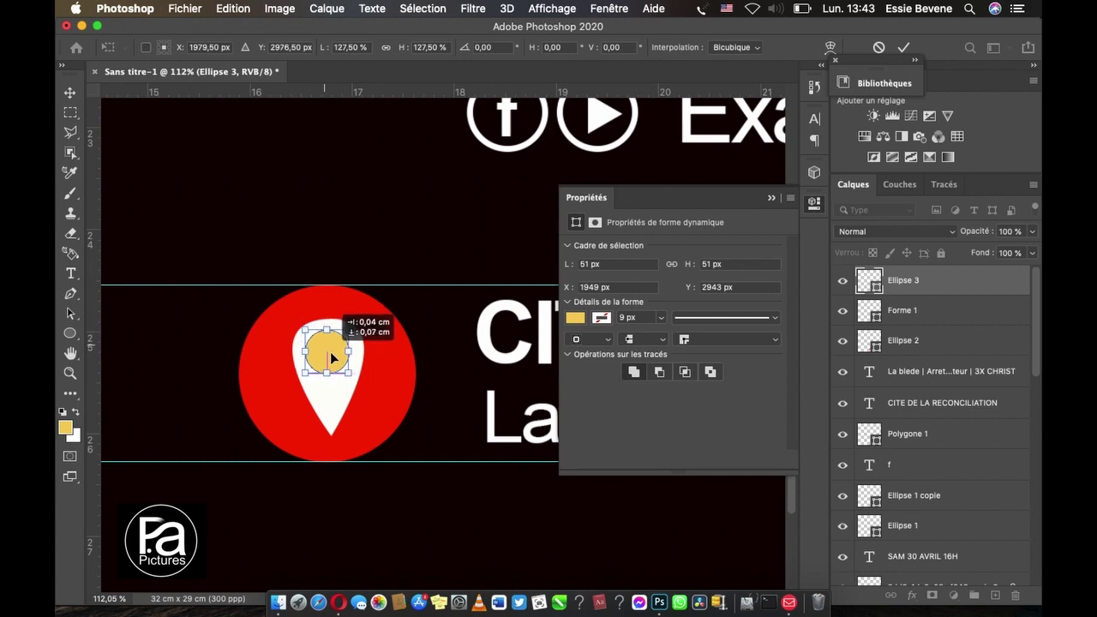
pyautogui.press('Return')
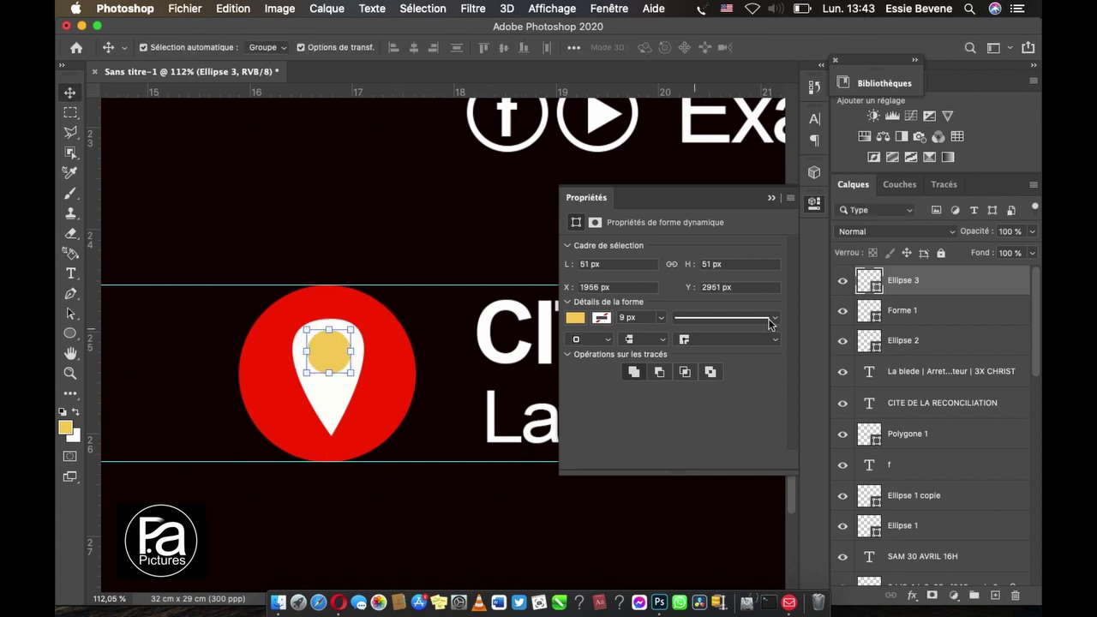
# Step: Fill the small circle with red sampled from the backdrop, then nudge the backdrop circle right
pyautogui.doubleClick(869, 283)
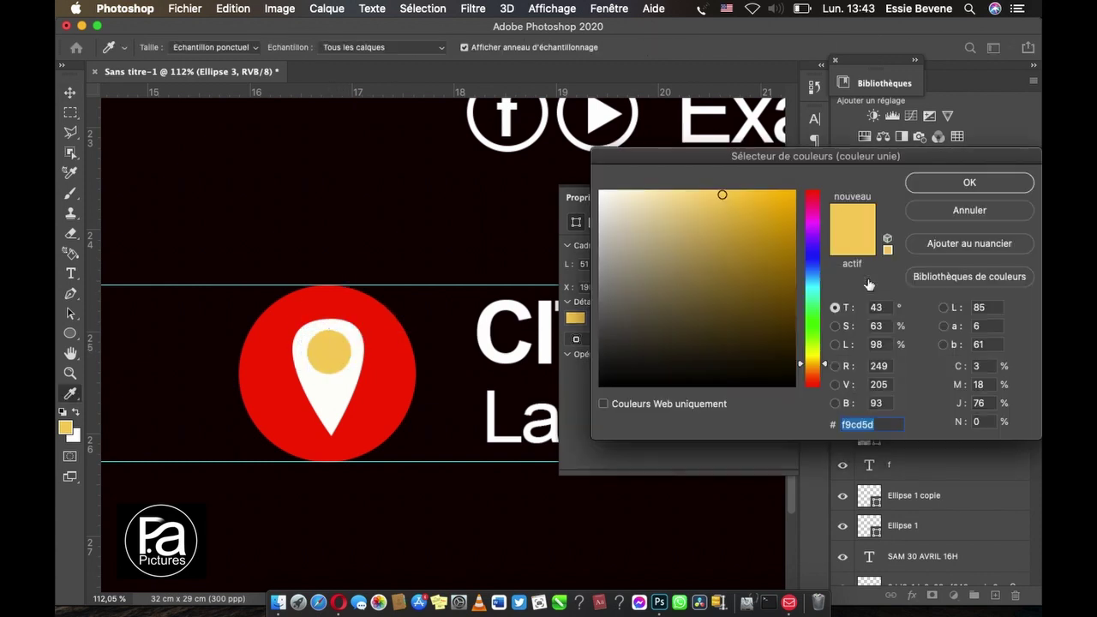
pyautogui.click(383, 331)
pyautogui.click(958, 186)
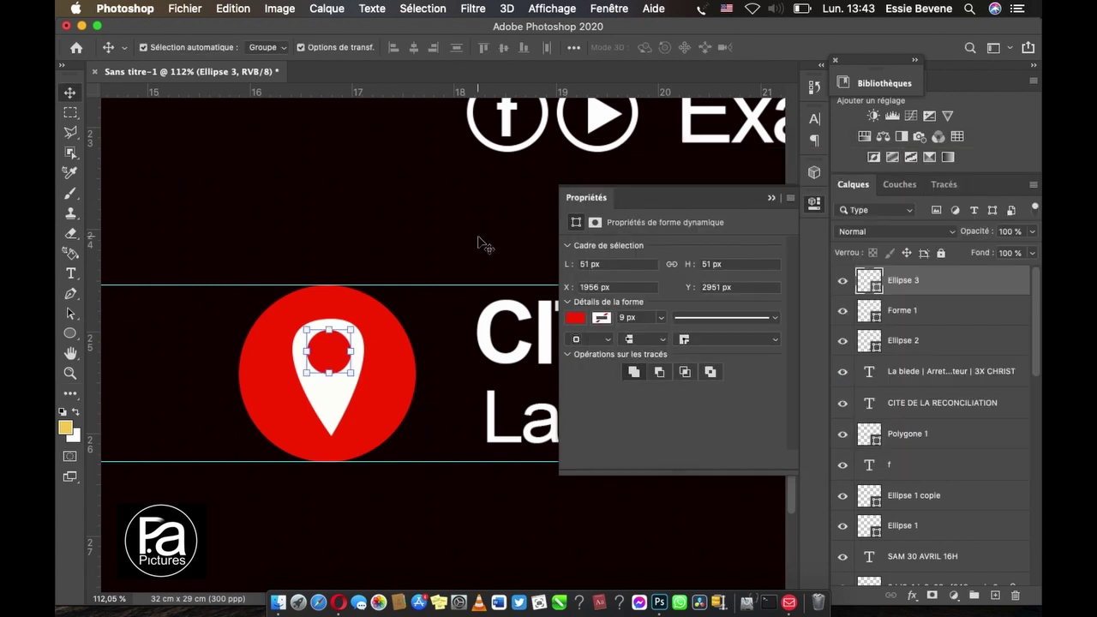
pyautogui.click(351, 231)
pyautogui.press('Right')
pyautogui.press('Right')
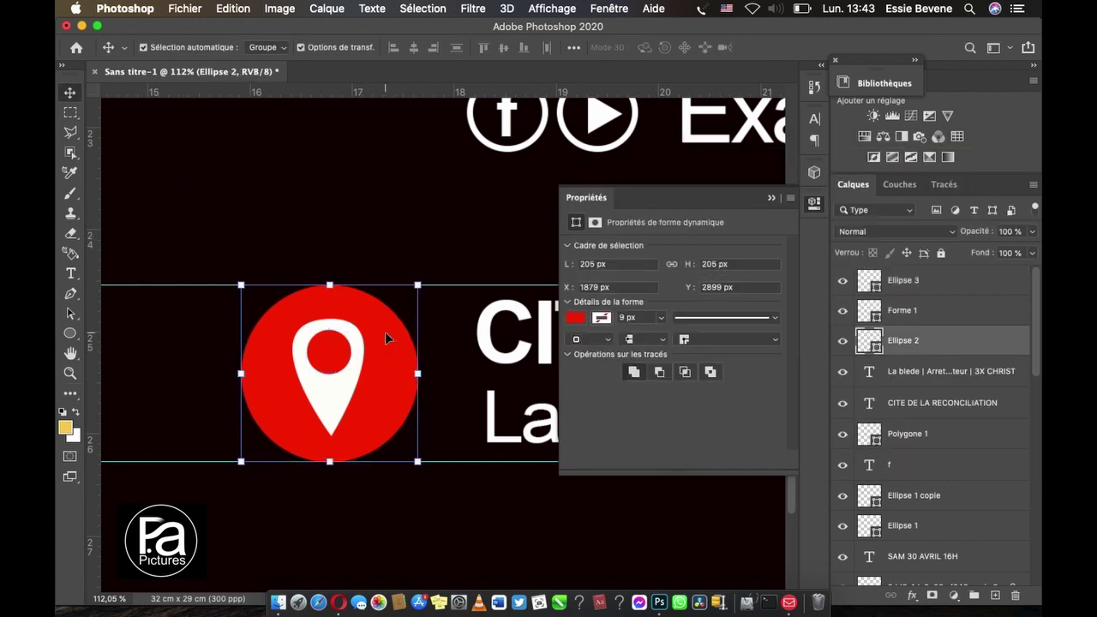
pyautogui.click(412, 221)
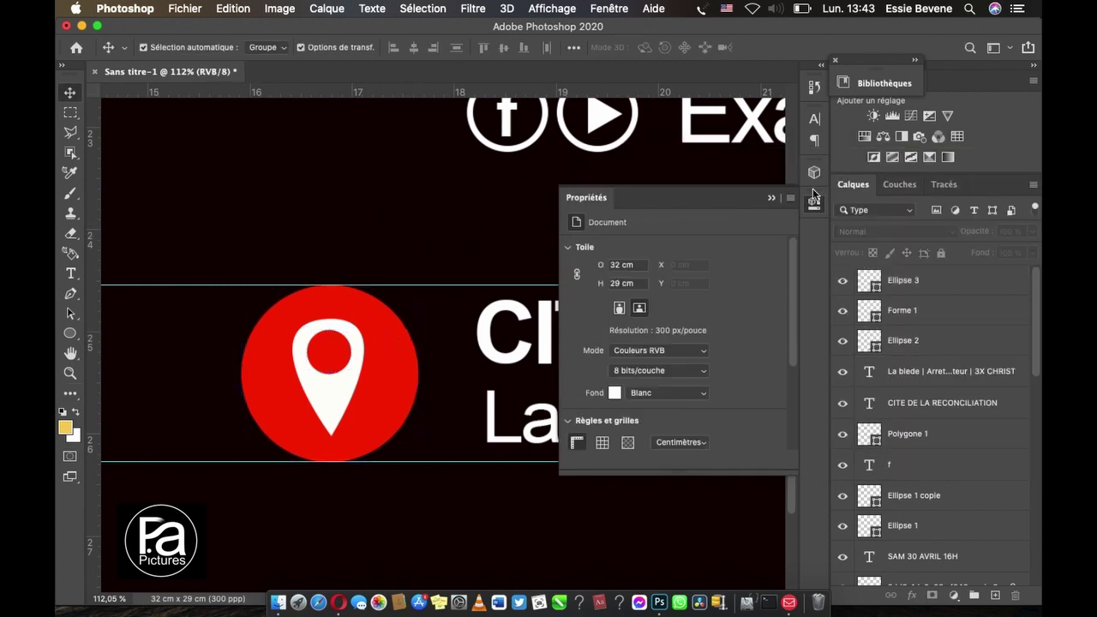
# Step: Zoom out to the whole poster and drag both horizontal venue guides back into the ruler
pyautogui.click(773, 199)
pyautogui.scroll(-3, 508, 249)
pyautogui.scroll(-3, 509, 250)
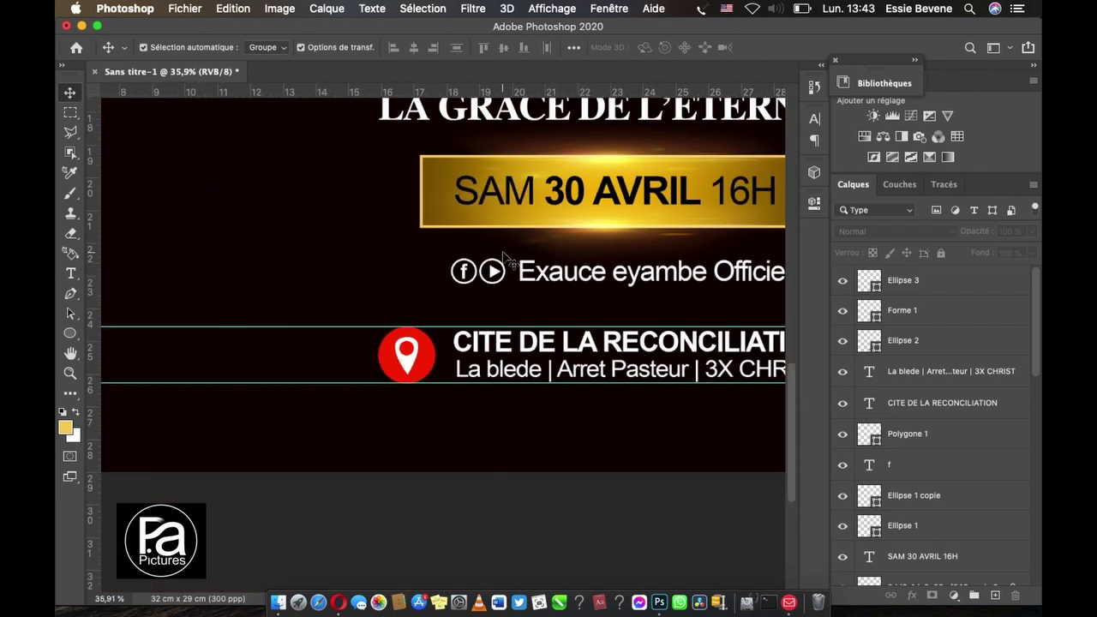
pyautogui.scroll(-3, 511, 257)
pyautogui.scroll(-2, 512, 263)
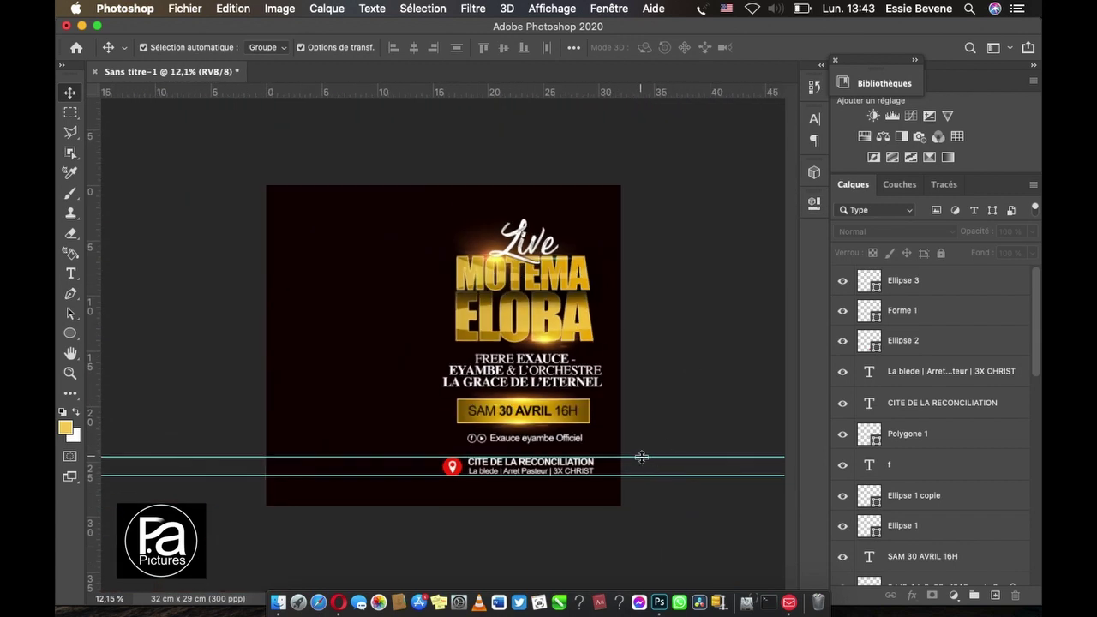
pyautogui.moveTo(637, 455); pyautogui.dragTo(638, 89)
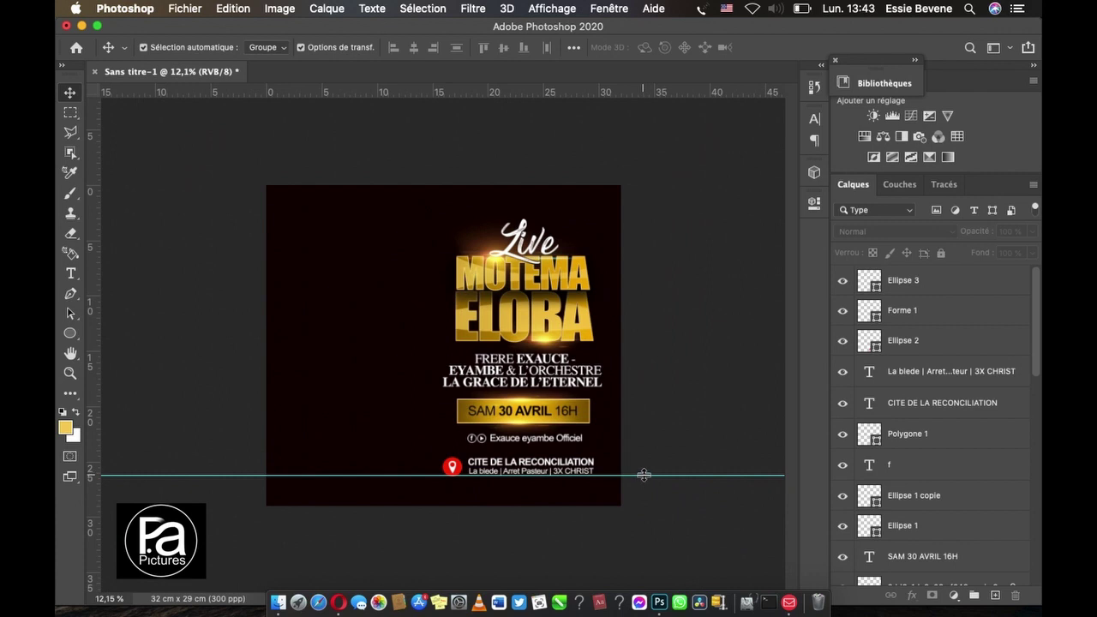
pyautogui.moveTo(644, 473); pyautogui.dragTo(612, 27)
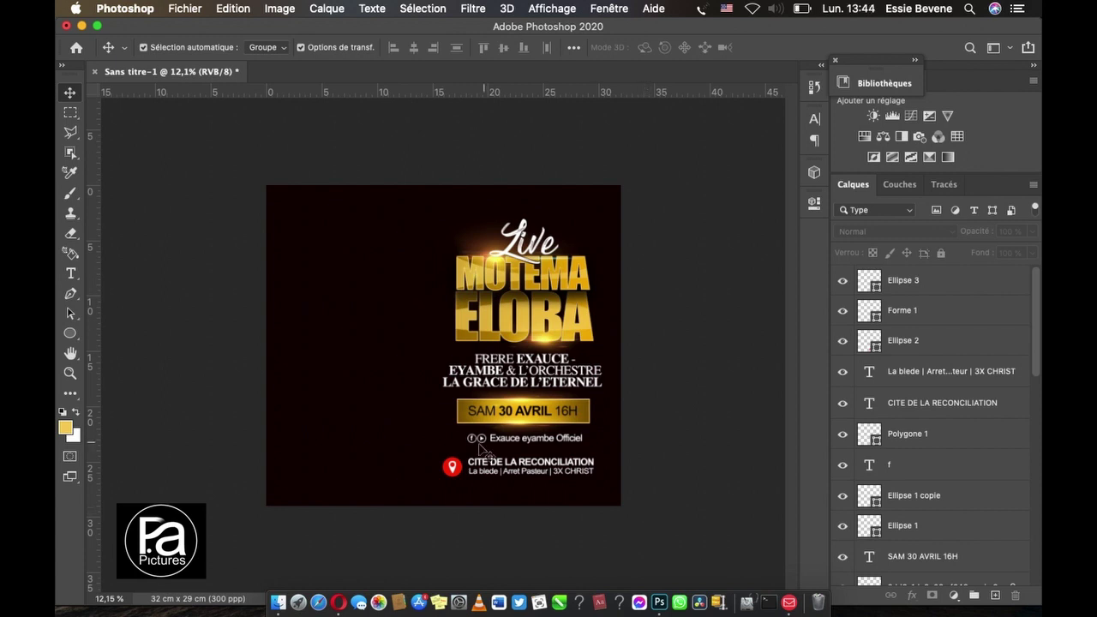
# Step: Open a Finder window over the flyer and show the Bureau (desktop) contents
pyautogui.click(279, 602)
pyautogui.moveTo(694, 187)
pyautogui.mouseDown()
pyautogui.moveTo(644, 170)
pyautogui.moveTo(556, 106)
pyautogui.mouseUp()
pyautogui.click(518, 224)
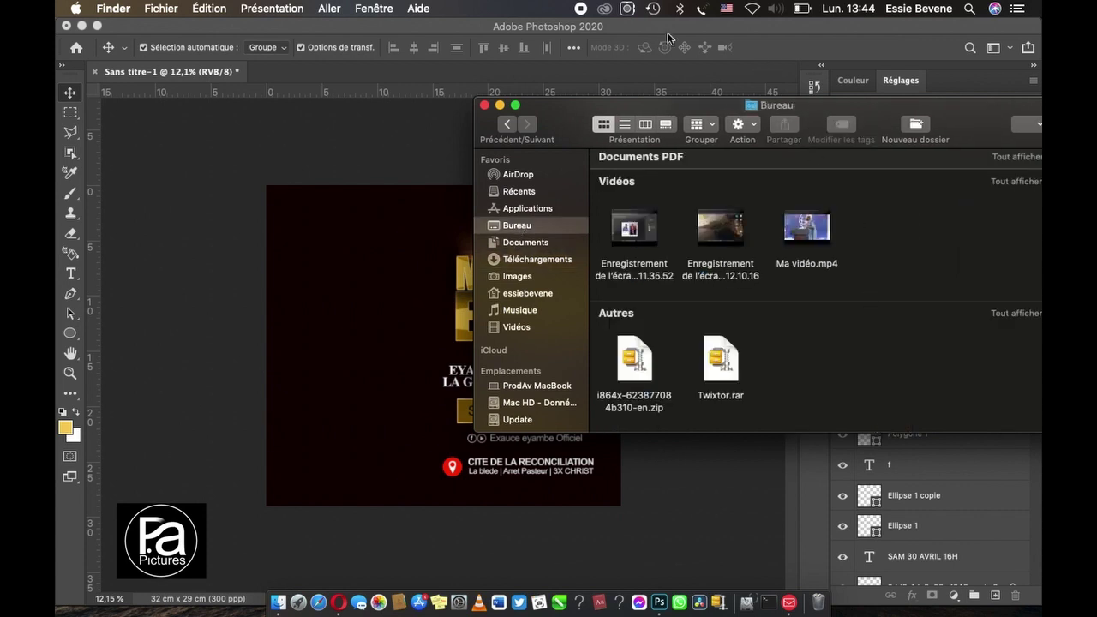
pyautogui.moveTo(563, 115); pyautogui.dragTo(419, 87)
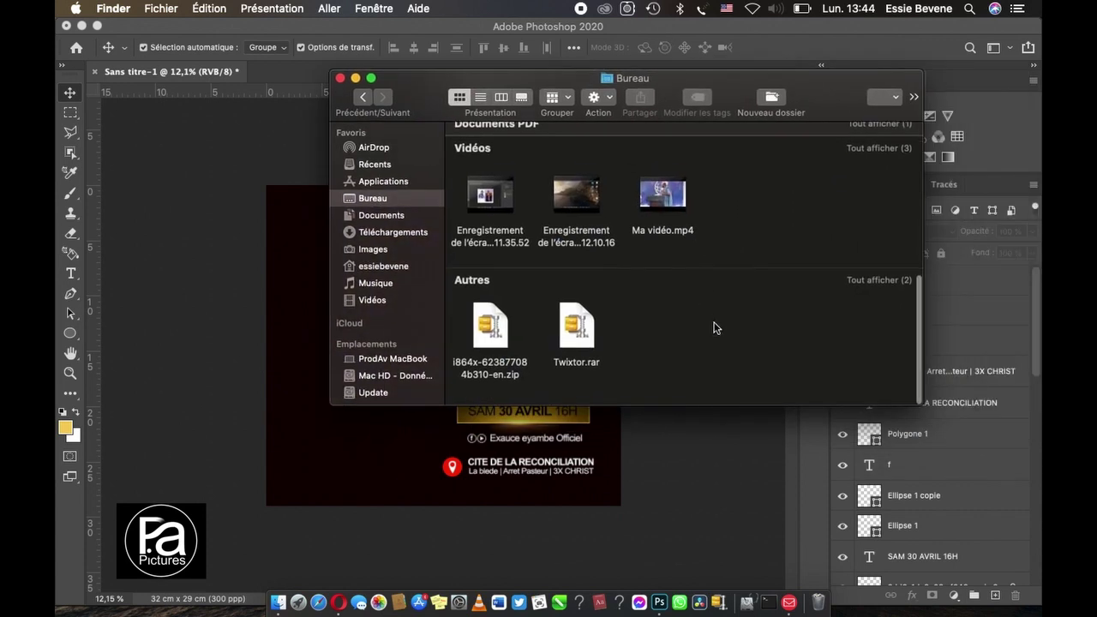
pyautogui.scroll(5, 716, 327)
pyautogui.scroll(3, 715, 327)
pyautogui.scroll(-2, 716, 326)
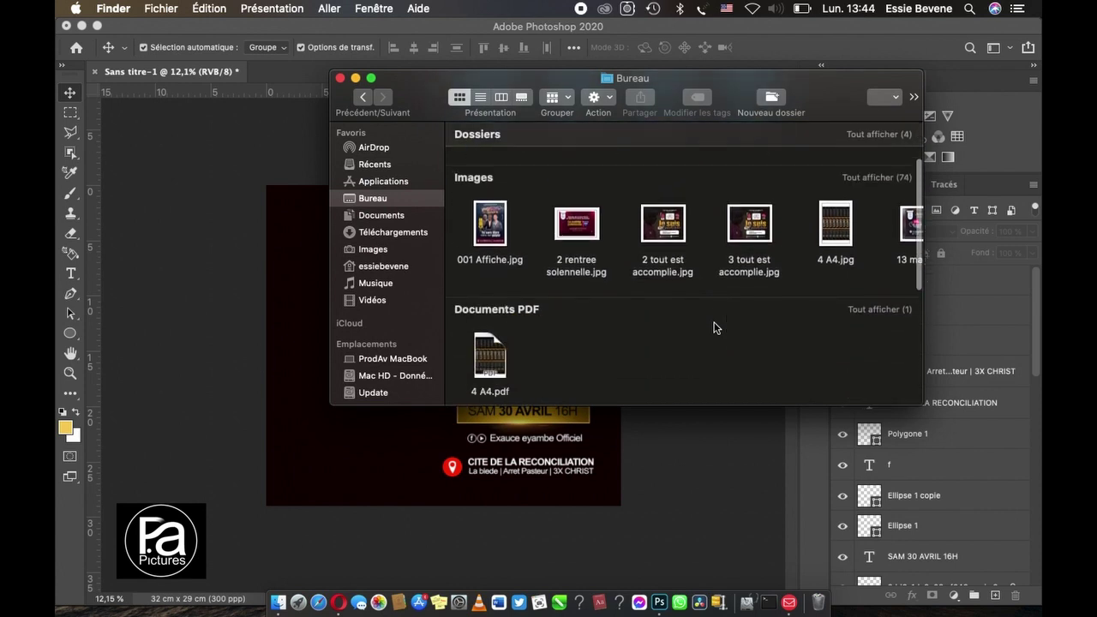
# Step: Show all 74 desktop images and scroll to PHOTO DETOURER.tif
pyautogui.click(883, 167)
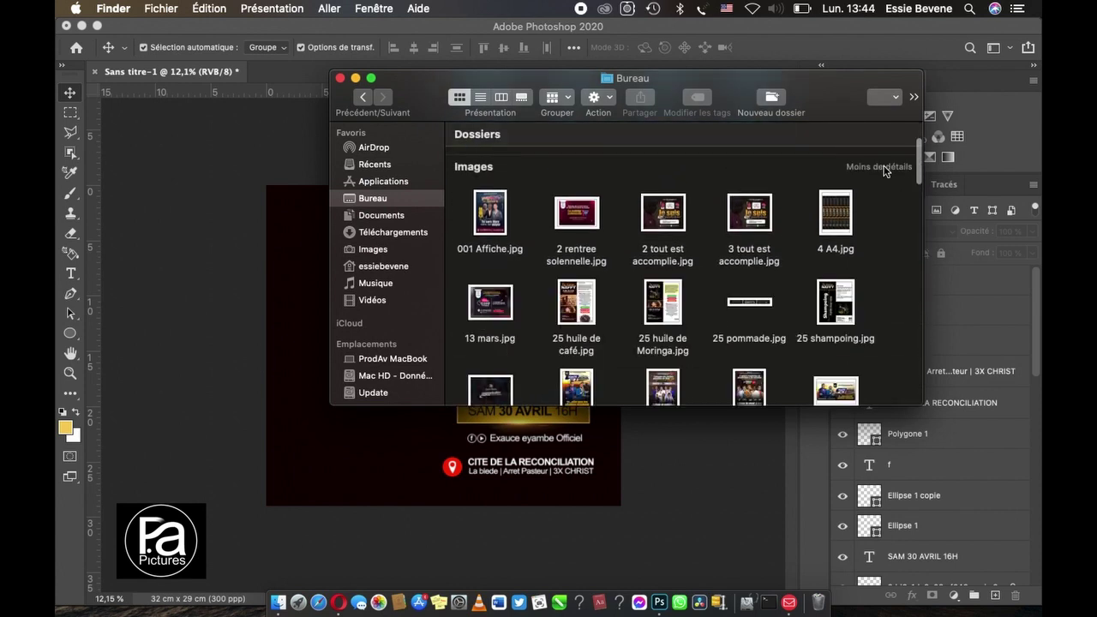
pyautogui.scroll(-2, 709, 275)
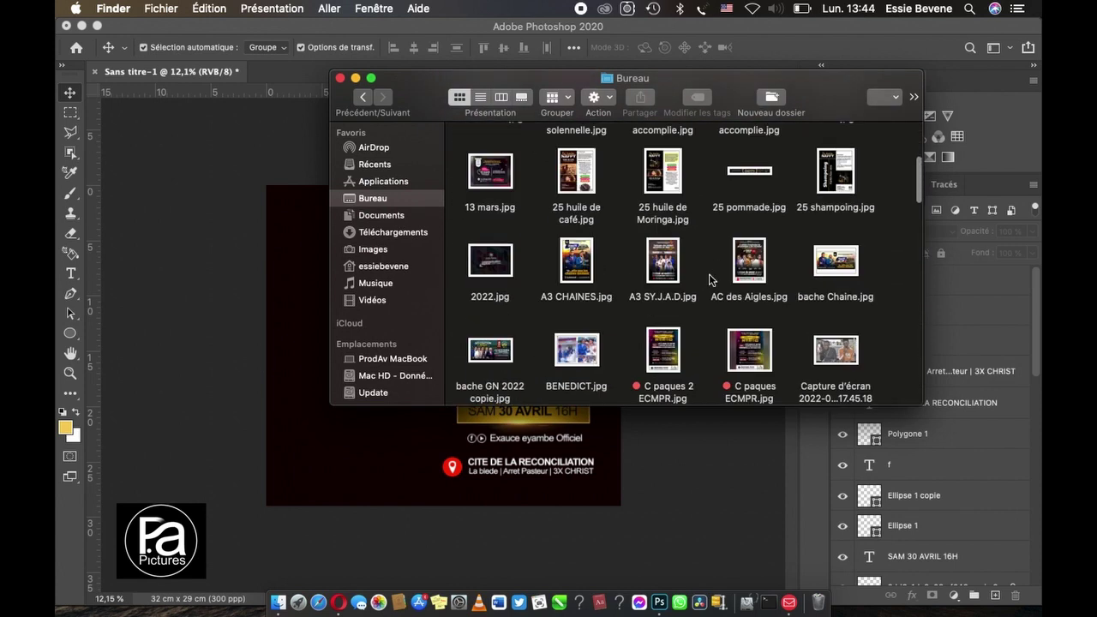
pyautogui.scroll(-3, 711, 279)
pyautogui.scroll(-2, 711, 280)
pyautogui.scroll(5, 710, 280)
pyautogui.scroll(3, 710, 279)
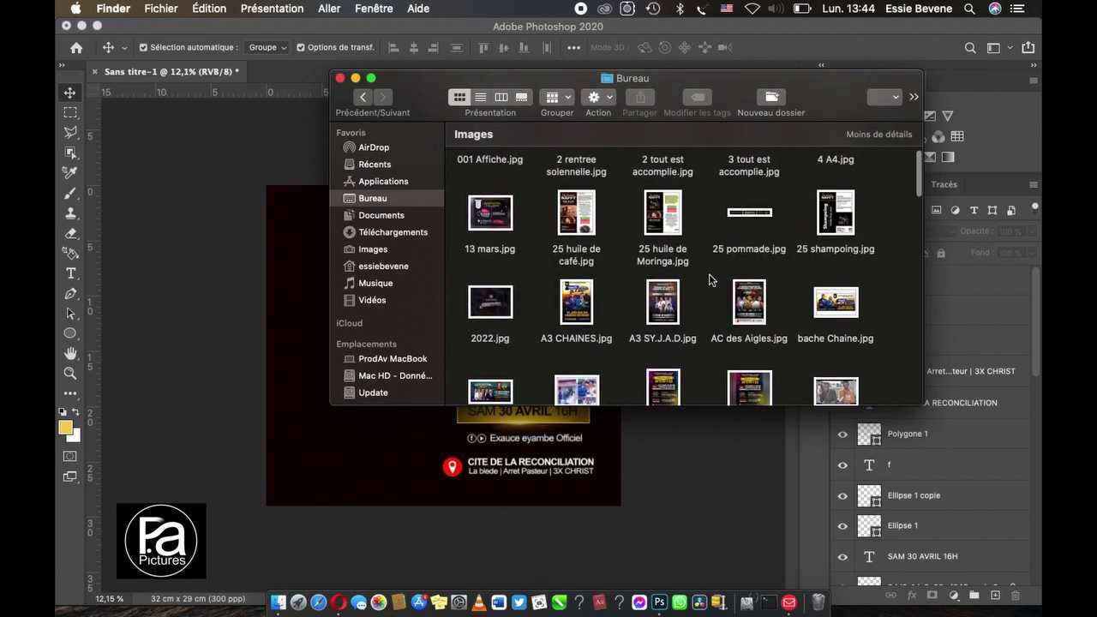
pyautogui.scroll(2, 708, 279)
pyautogui.scroll(-3, 709, 279)
pyautogui.scroll(-2, 708, 279)
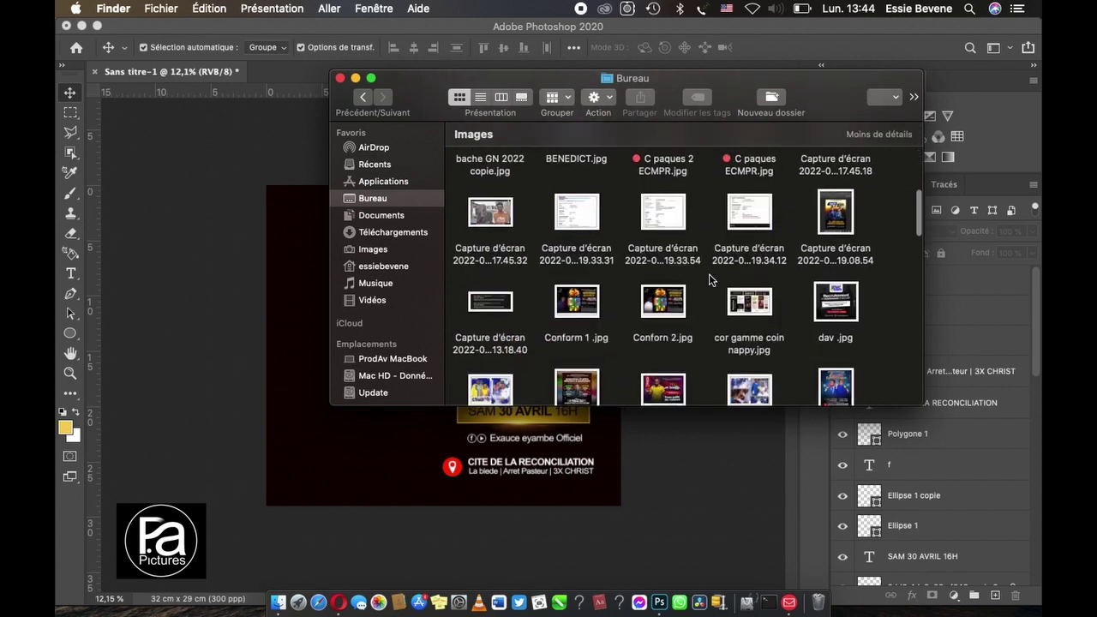
pyautogui.scroll(-2, 709, 279)
pyautogui.scroll(-1, 709, 280)
pyautogui.scroll(2, 709, 279)
pyautogui.scroll(-4, 709, 279)
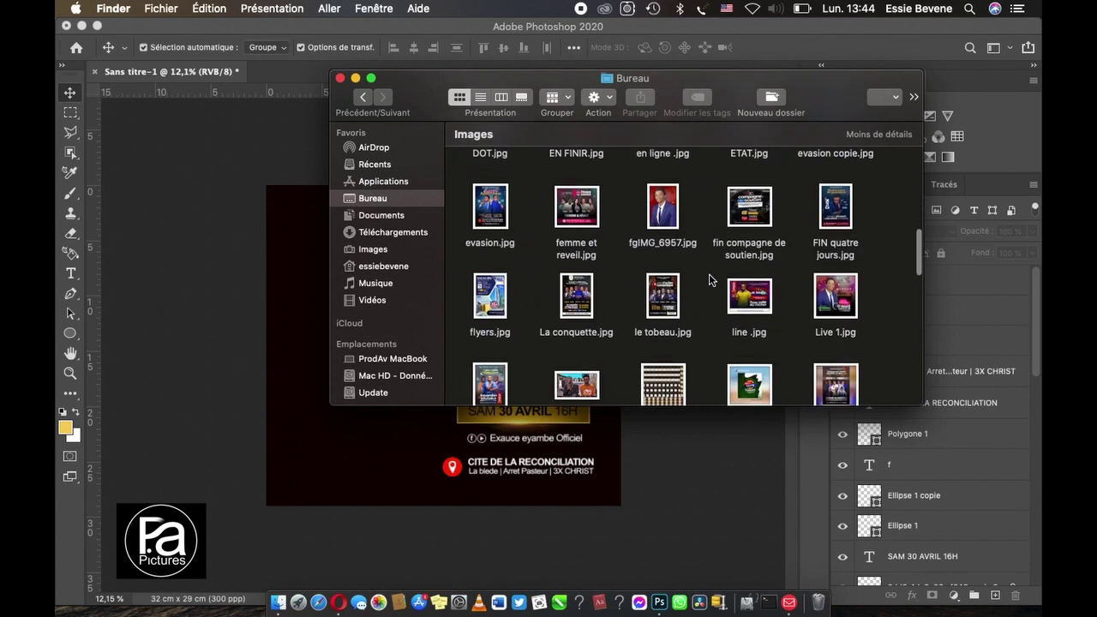
pyautogui.scroll(-2, 708, 280)
pyautogui.scroll(-2, 709, 279)
pyautogui.scroll(-2, 709, 280)
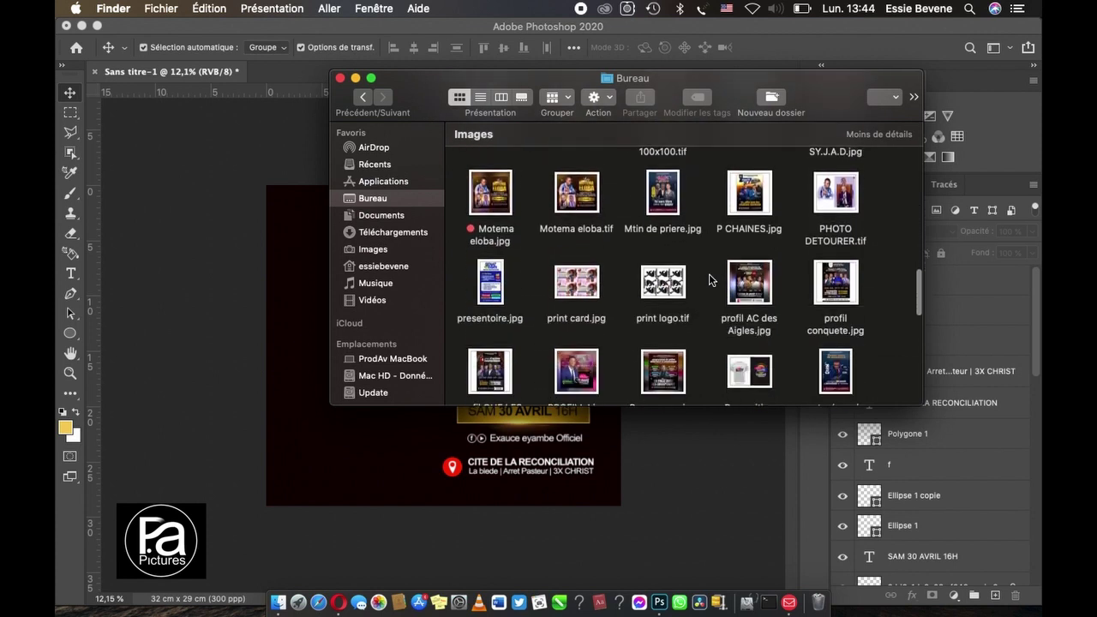
pyautogui.scroll(-2, 728, 262)
# Step: Drag PHOTO DETOURER.tif from Finder onto the Photoshop flyer document
pyautogui.click(841, 180)
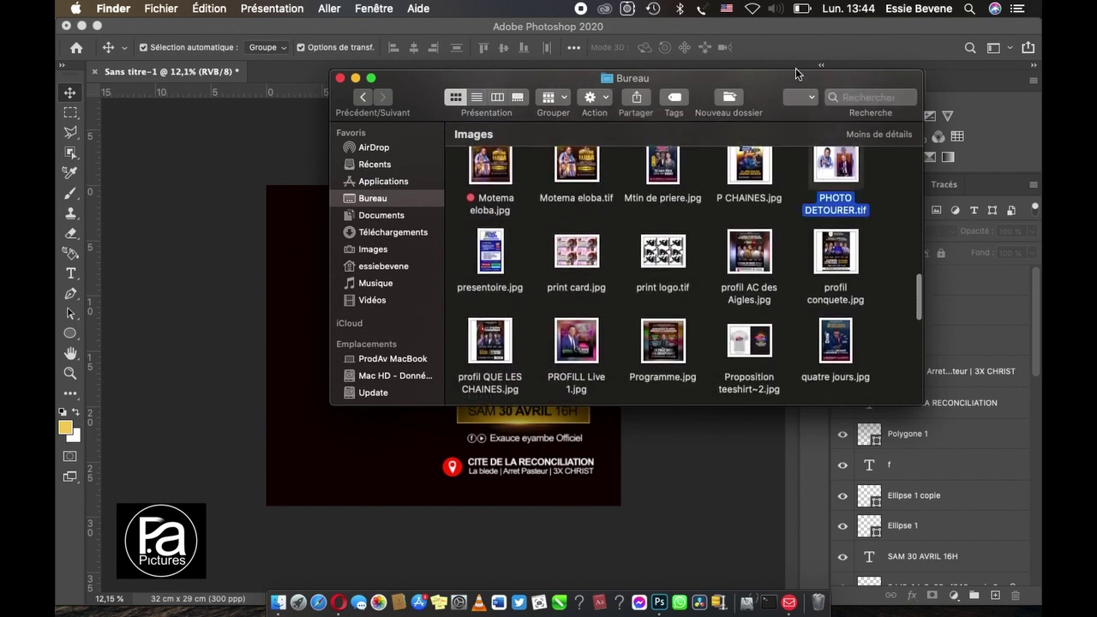
pyautogui.moveTo(799, 107); pyautogui.dragTo(762, 263)
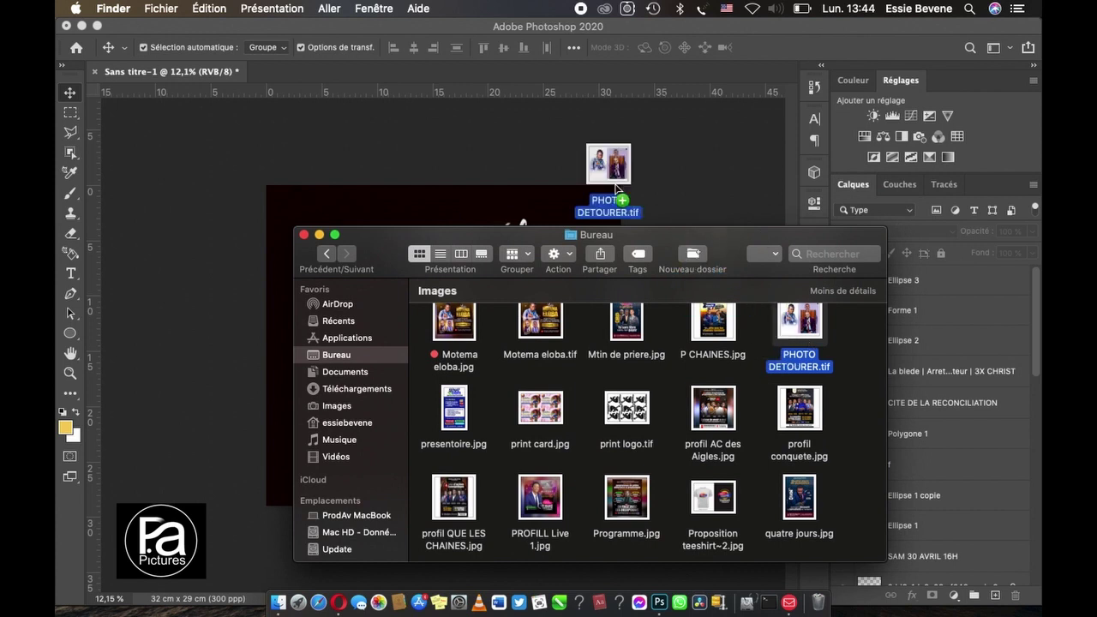
pyautogui.moveTo(806, 342); pyautogui.dragTo(514, 77)
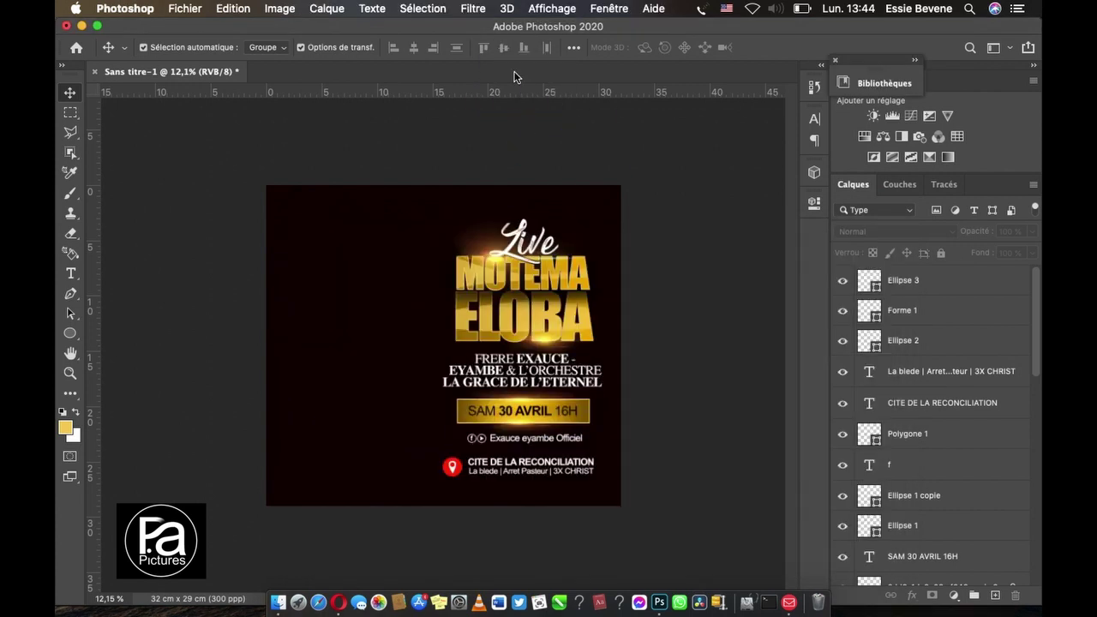
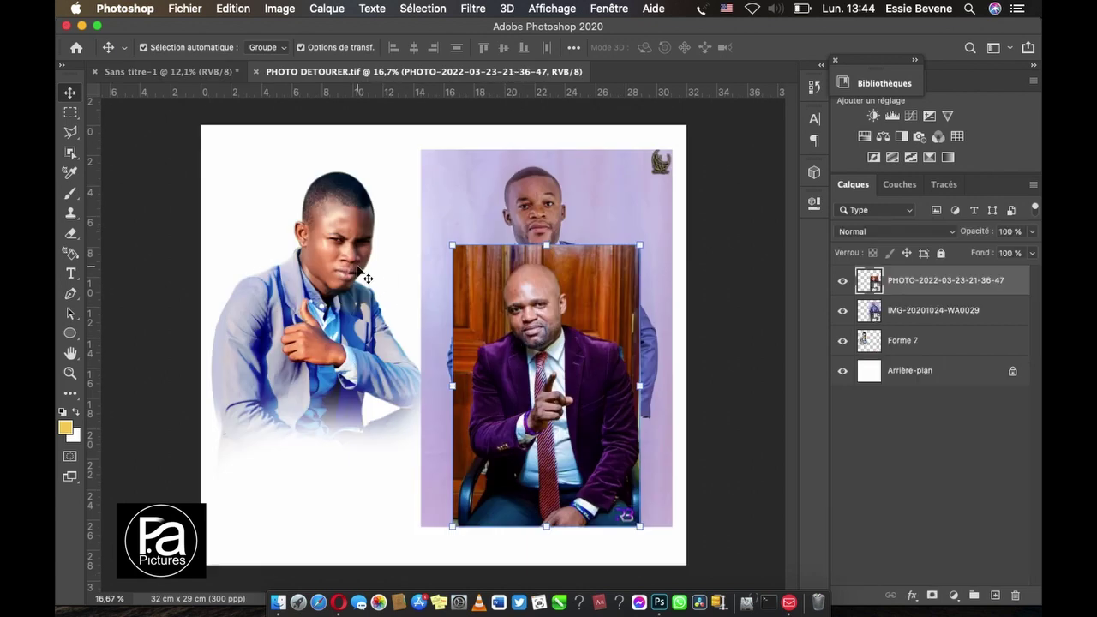
# Step: Bring the cut-out young man's portrait (Forme 7) into the flyer and place it left of the title
pyautogui.moveTo(334, 247); pyautogui.dragTo(219, 98)
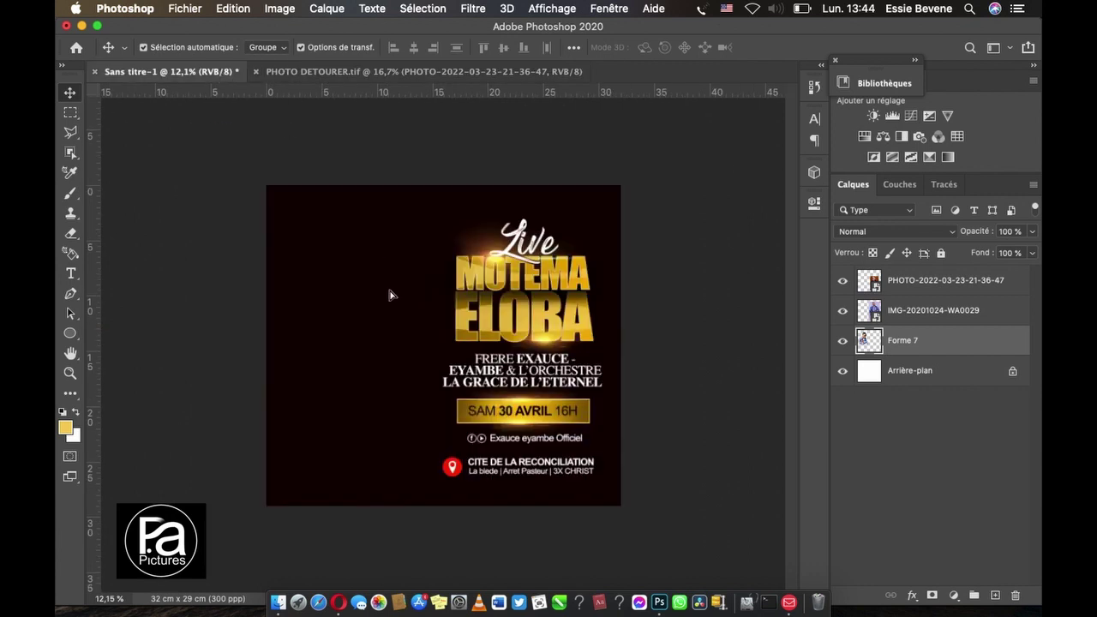
pyautogui.moveTo(218, 98); pyautogui.dragTo(390, 294)
pyautogui.moveTo(410, 253); pyautogui.dragTo(386, 262)
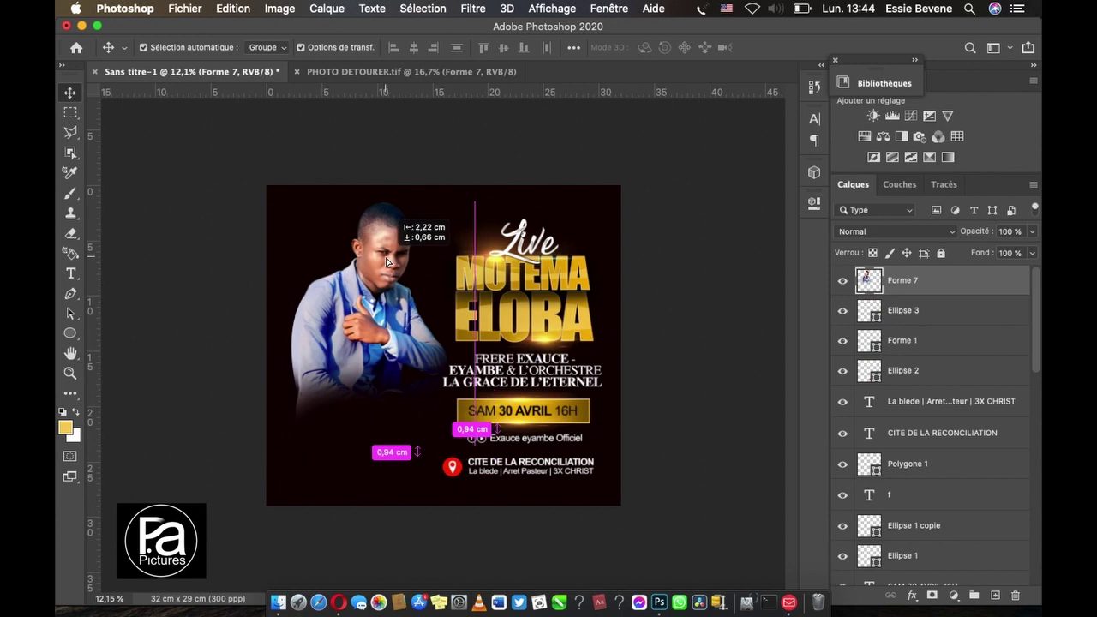
pyautogui.moveTo(386, 263); pyautogui.dragTo(385, 267)
pyautogui.click(673, 259)
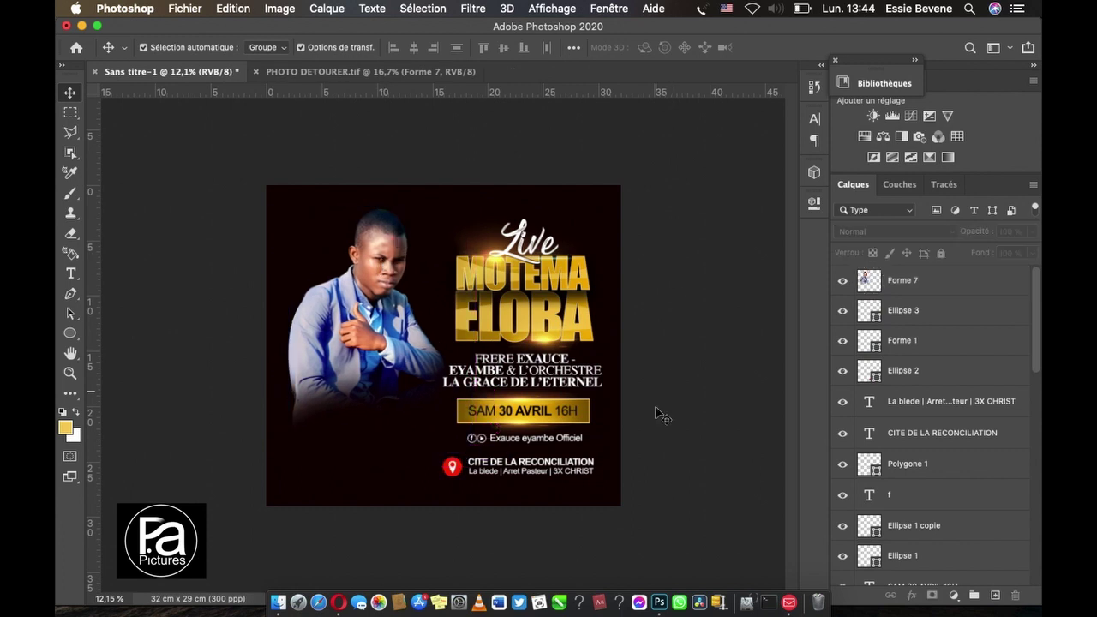
pyautogui.scroll(-5, 920, 512)
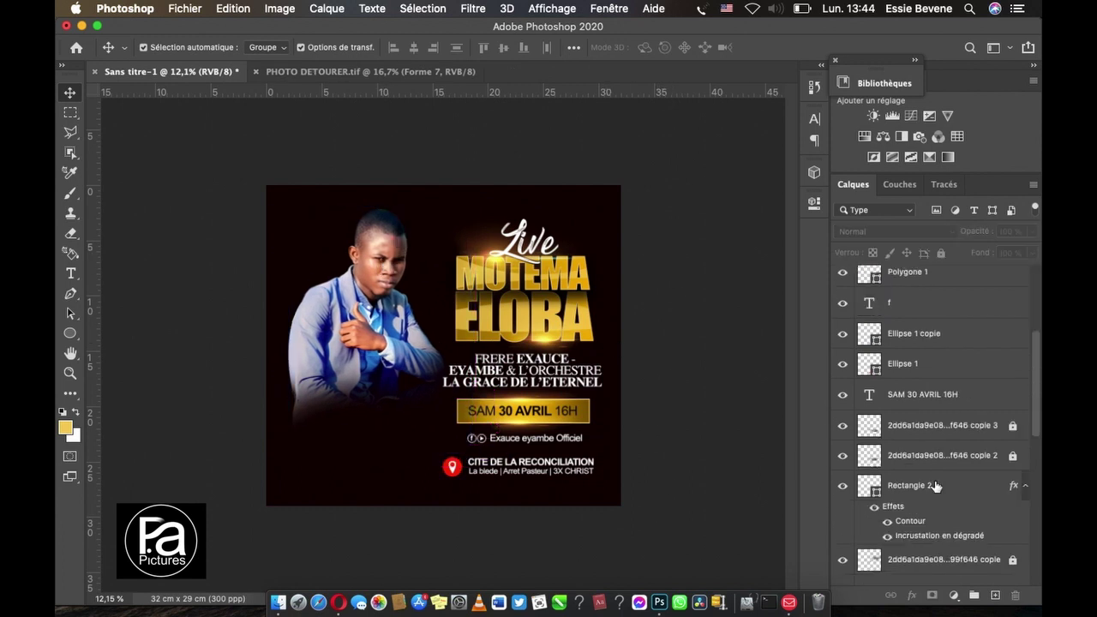
pyautogui.scroll(-5, 933, 488)
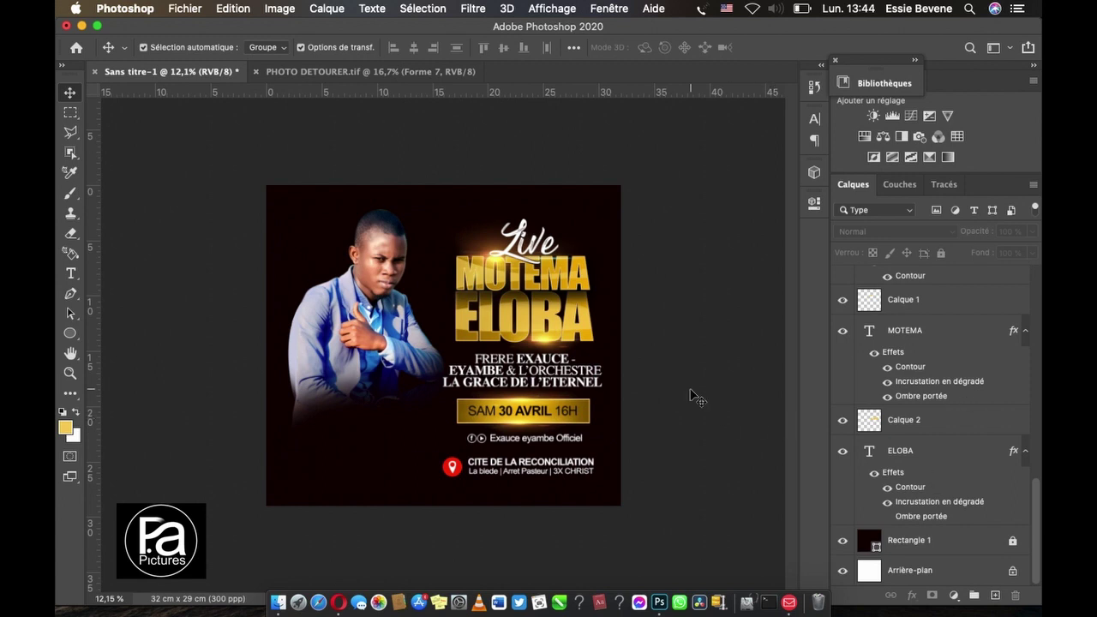
pyautogui.click(370, 280)
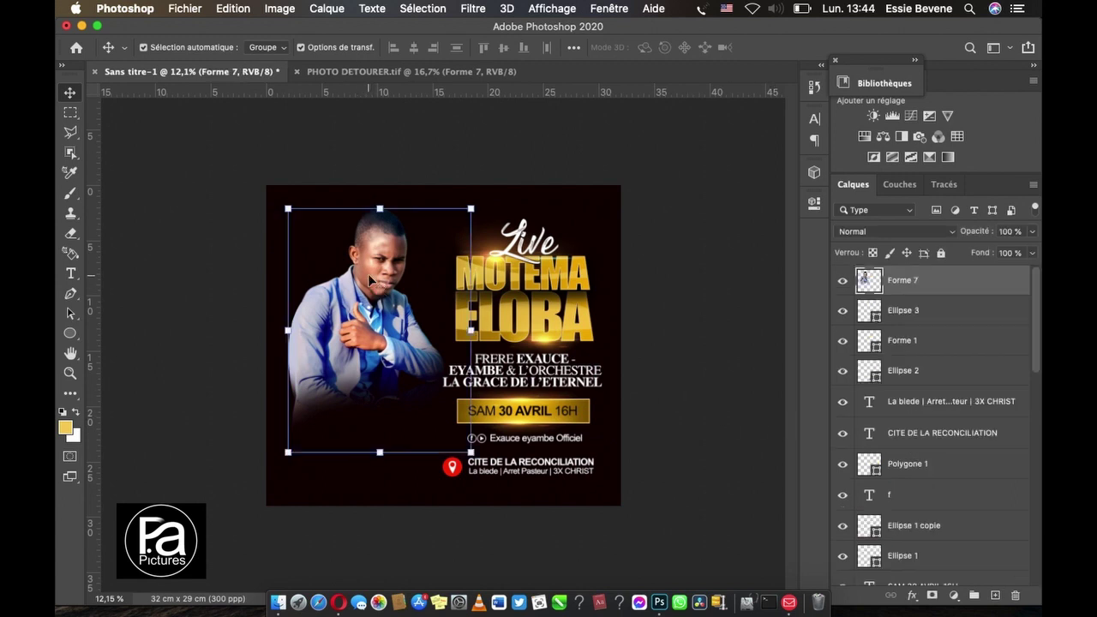
# Step: Draw a gold-filled rectangle below the portrait in the flyer's lower left
pyautogui.rightClick(71, 337)
pyautogui.click(112, 333)
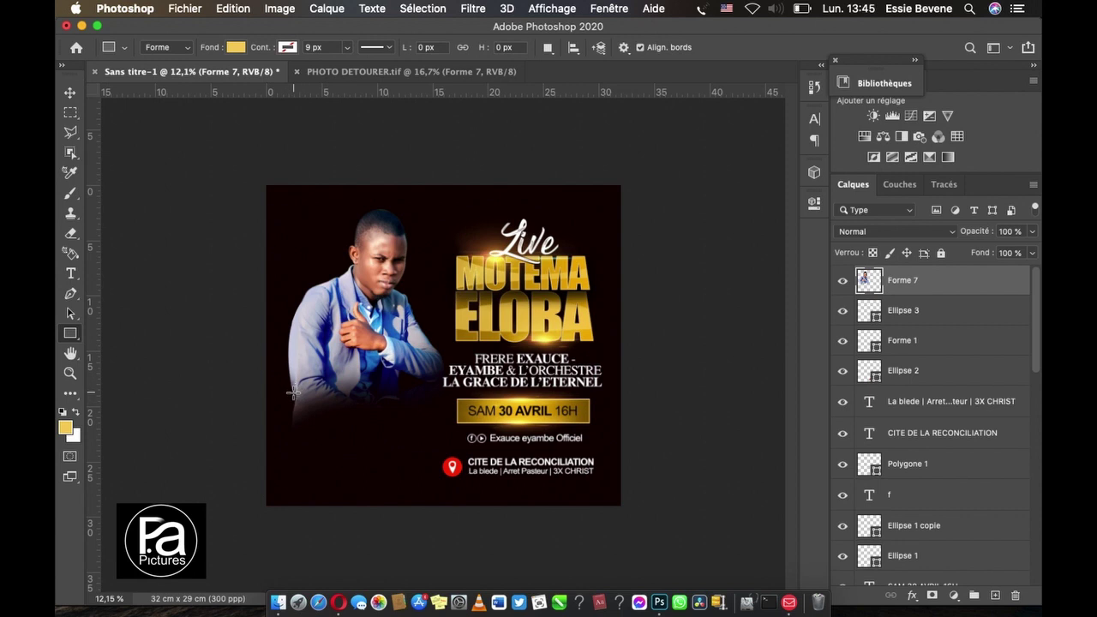
pyautogui.moveTo(293, 392); pyautogui.dragTo(353, 471)
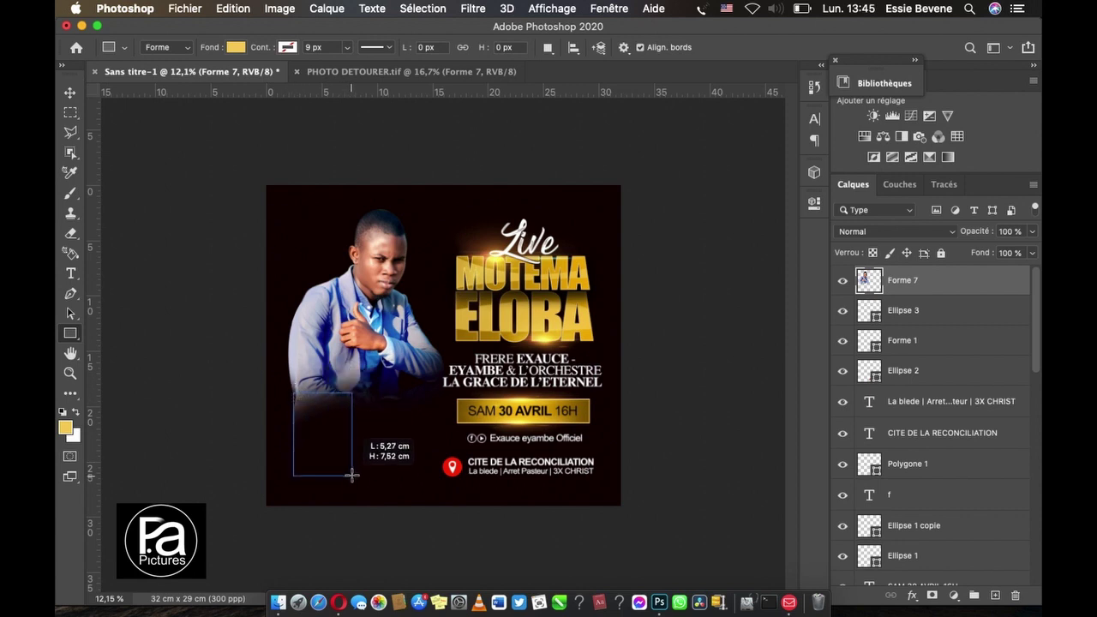
pyautogui.moveTo(352, 471); pyautogui.dragTo(352, 471)
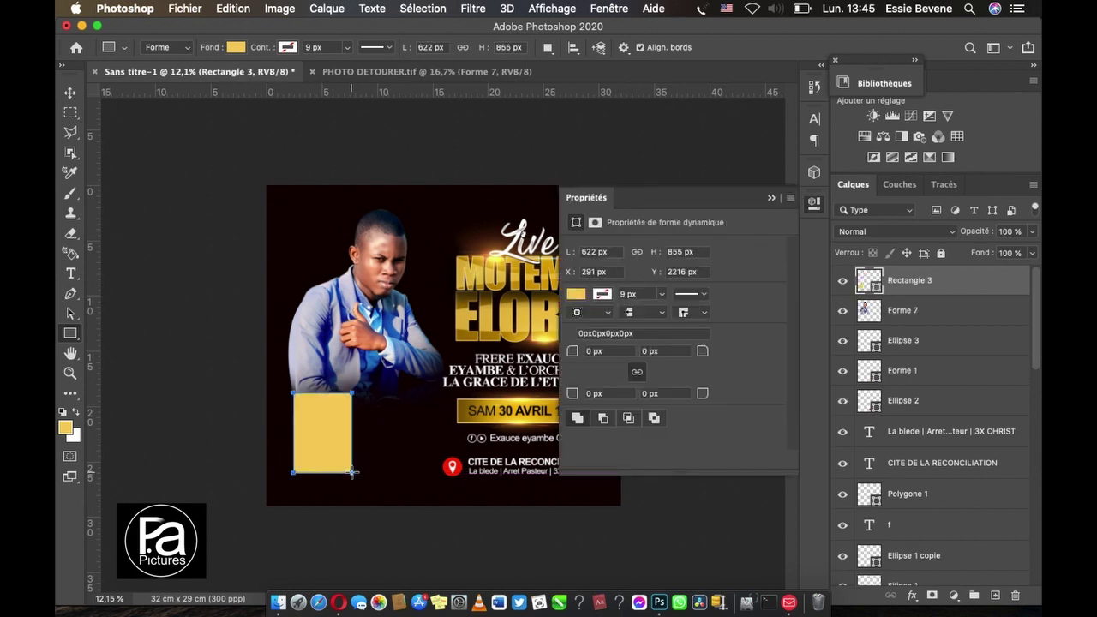
pyautogui.click(771, 198)
# Step: Place a copy of the gold rectangle beside the first and bring up PHOTO DETOURER
pyautogui.click(71, 92)
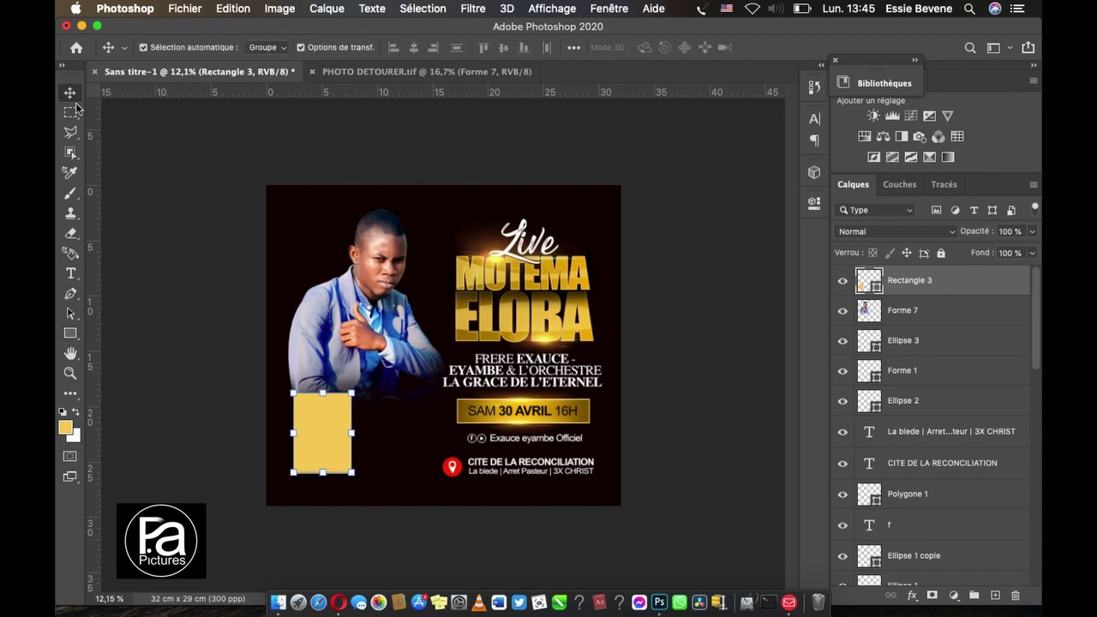
pyautogui.moveTo(321, 394); pyautogui.dragTo(388, 433)
pyautogui.click(197, 394)
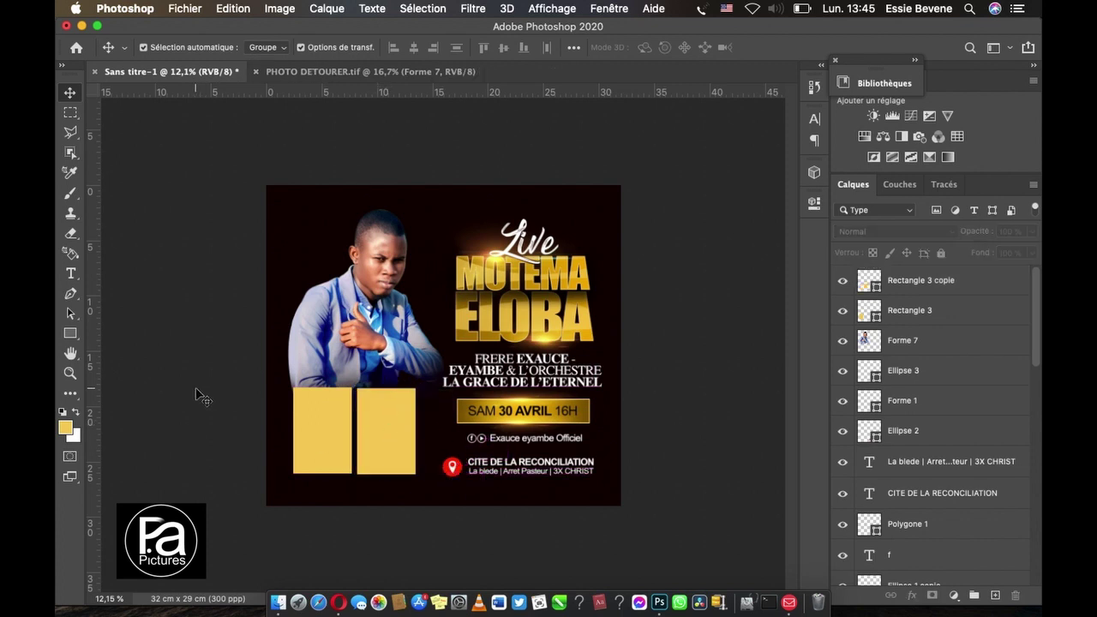
pyautogui.click(310, 430)
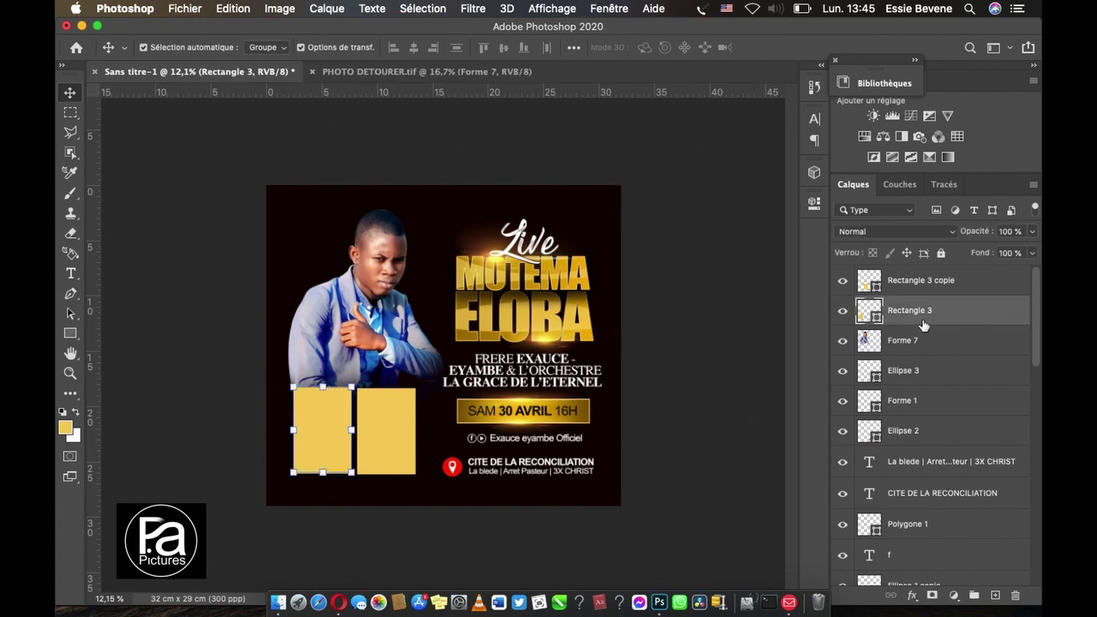
pyautogui.click(467, 384)
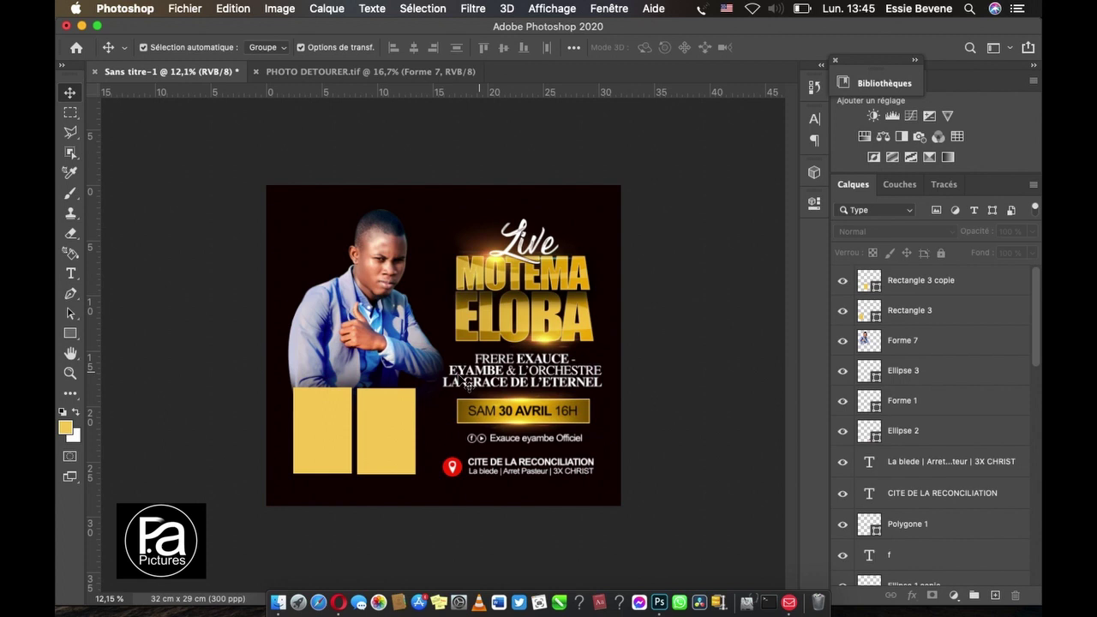
pyautogui.click(351, 424)
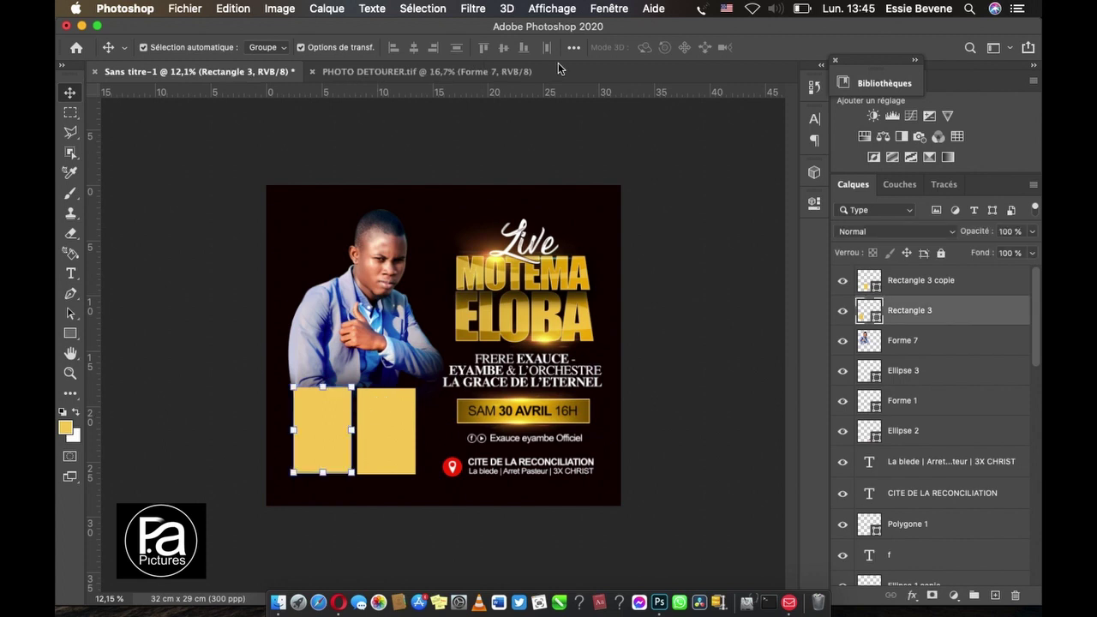
pyautogui.click(492, 72)
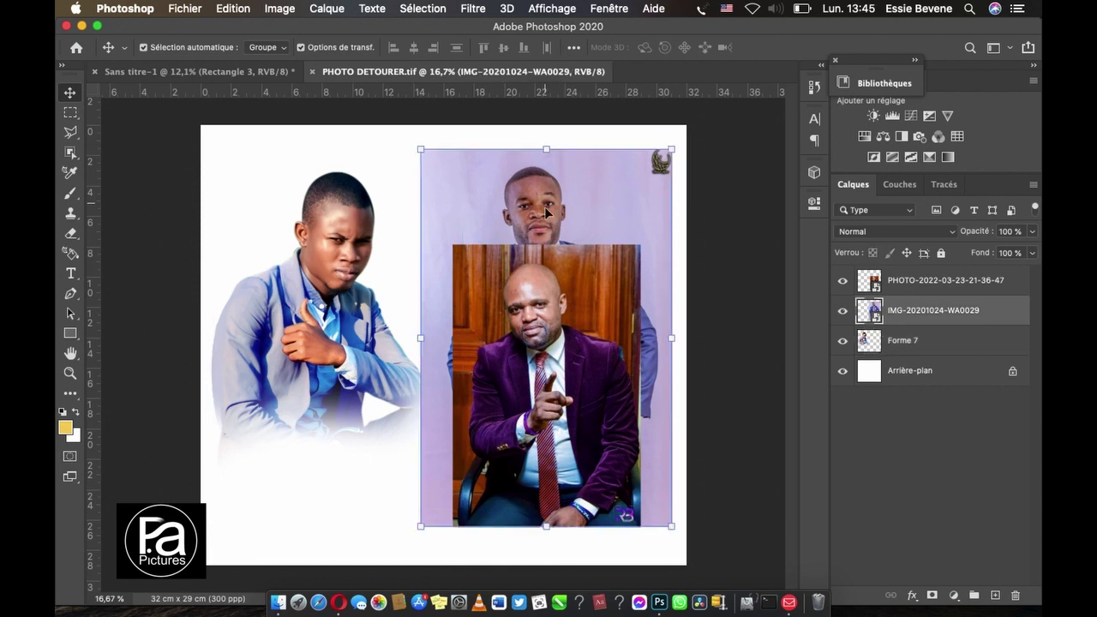
# Step: Bring the purple-suit guest photo into the flyer and clip it to the left gold rectangle
pyautogui.moveTo(552, 322); pyautogui.dragTo(274, 77)
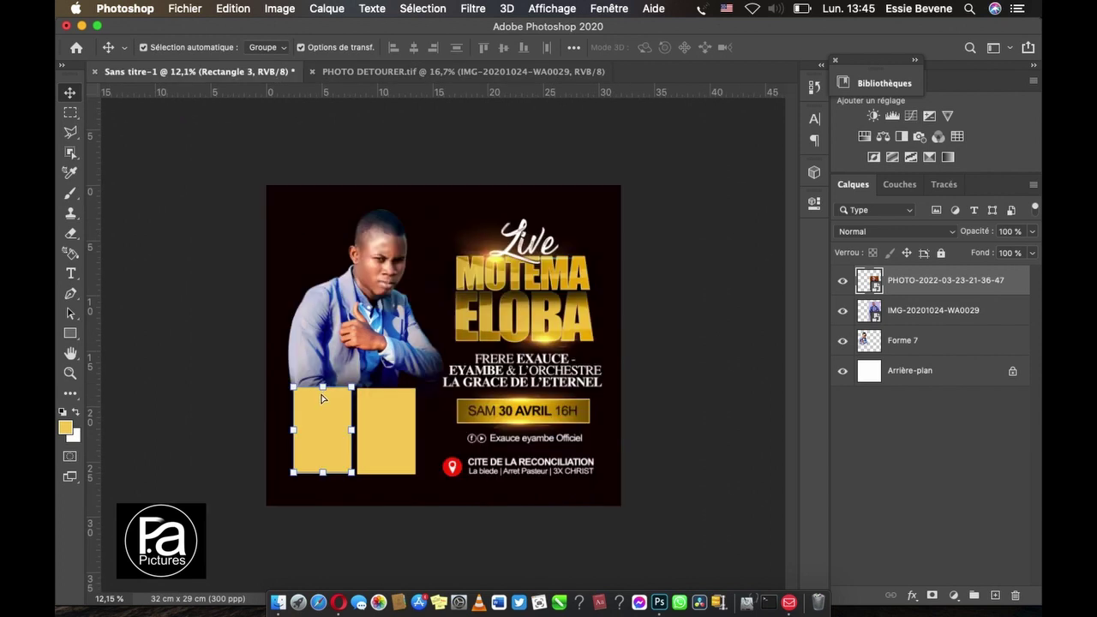
pyautogui.moveTo(322, 397); pyautogui.dragTo(333, 441)
pyautogui.rightClick(948, 305)
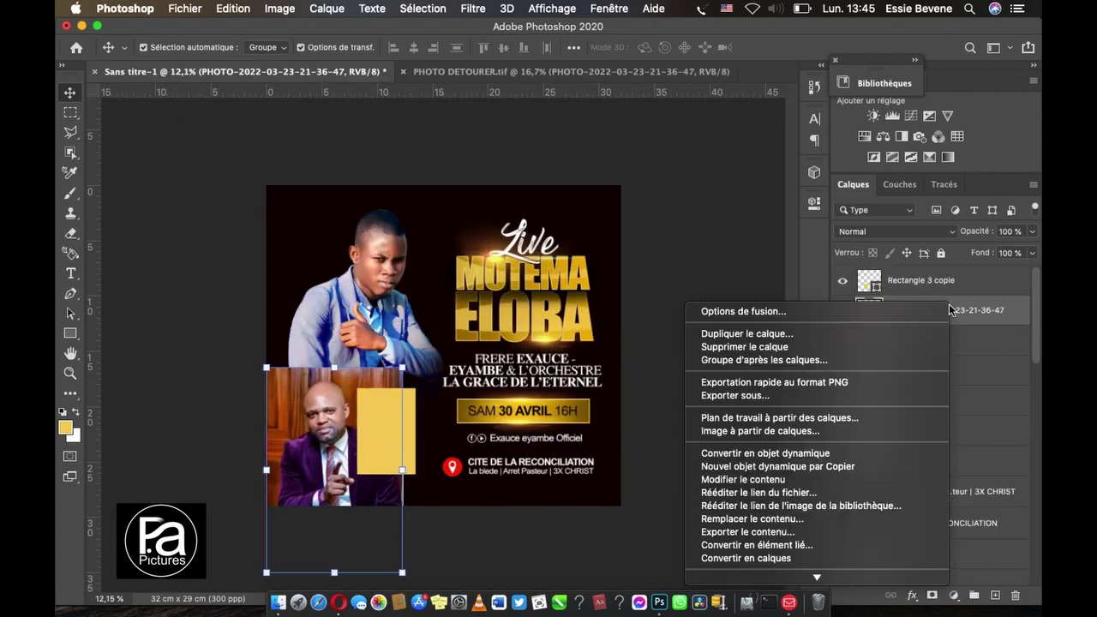
pyautogui.scroll(-2, 852, 458)
pyautogui.scroll(-5, 851, 457)
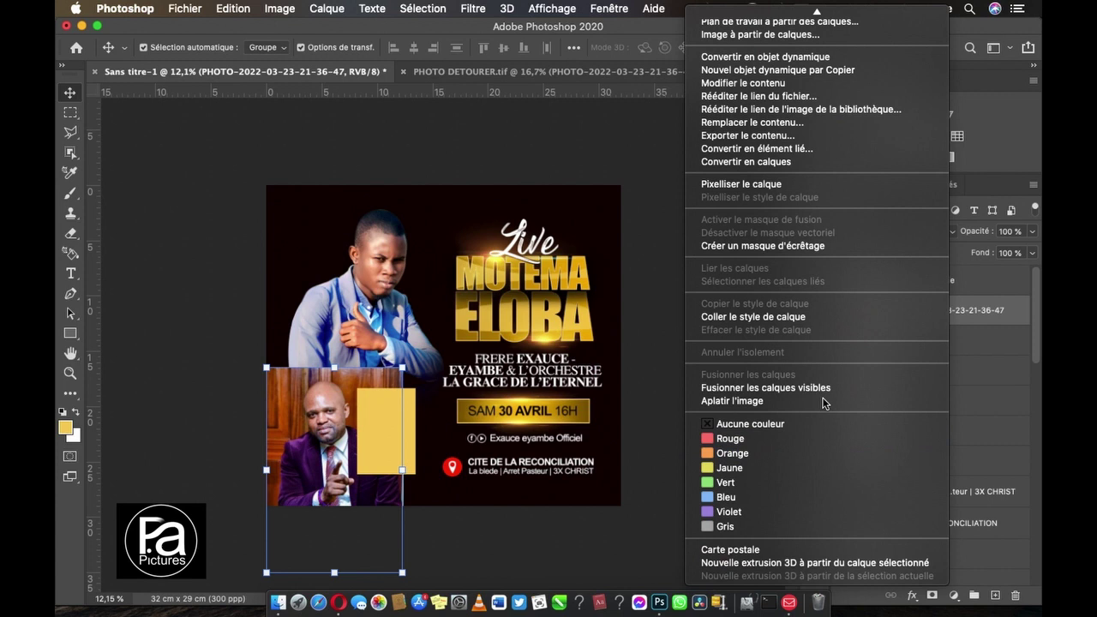
pyautogui.click(773, 246)
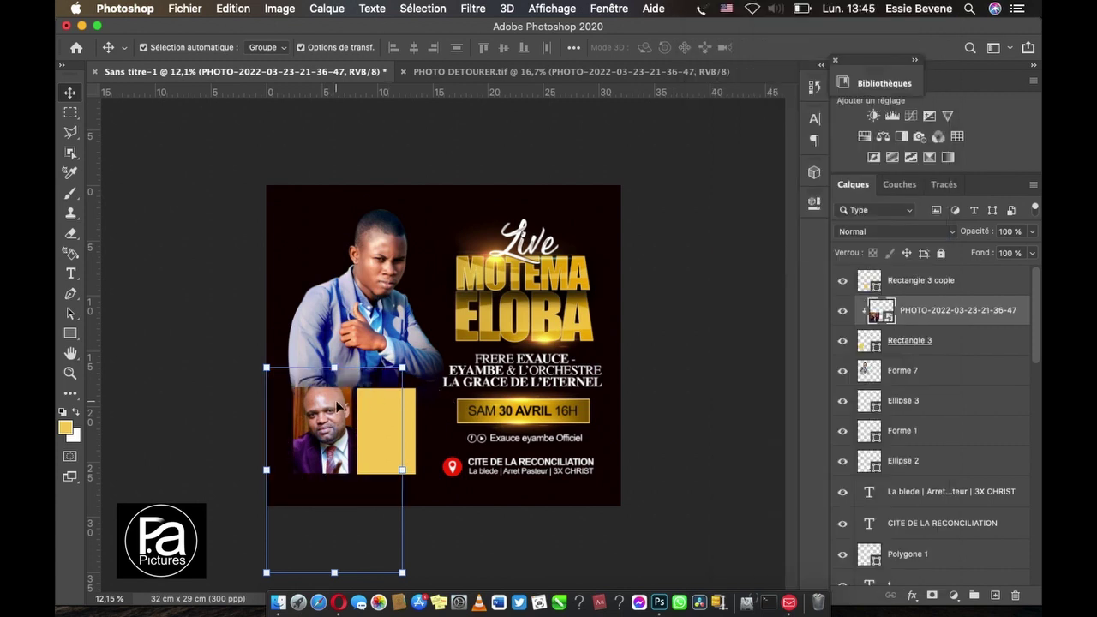
# Step: Scale the clipped photo to about 68% and nudge it so his face fits the frame
pyautogui.moveTo(338, 406); pyautogui.dragTo(338, 423)
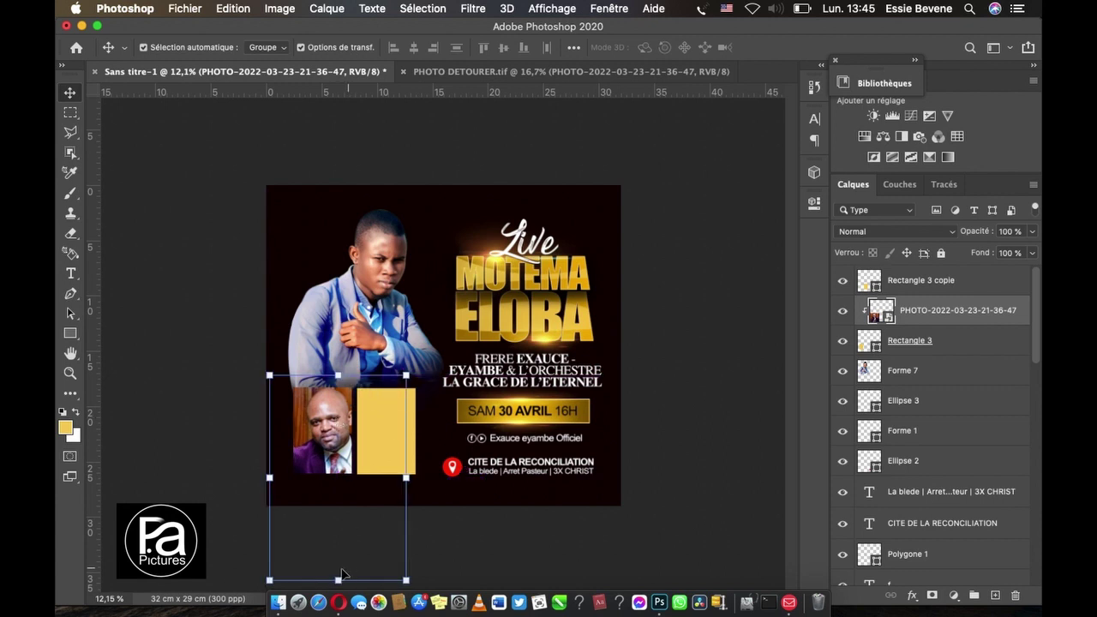
pyautogui.moveTo(270, 581); pyautogui.dragTo(283, 560)
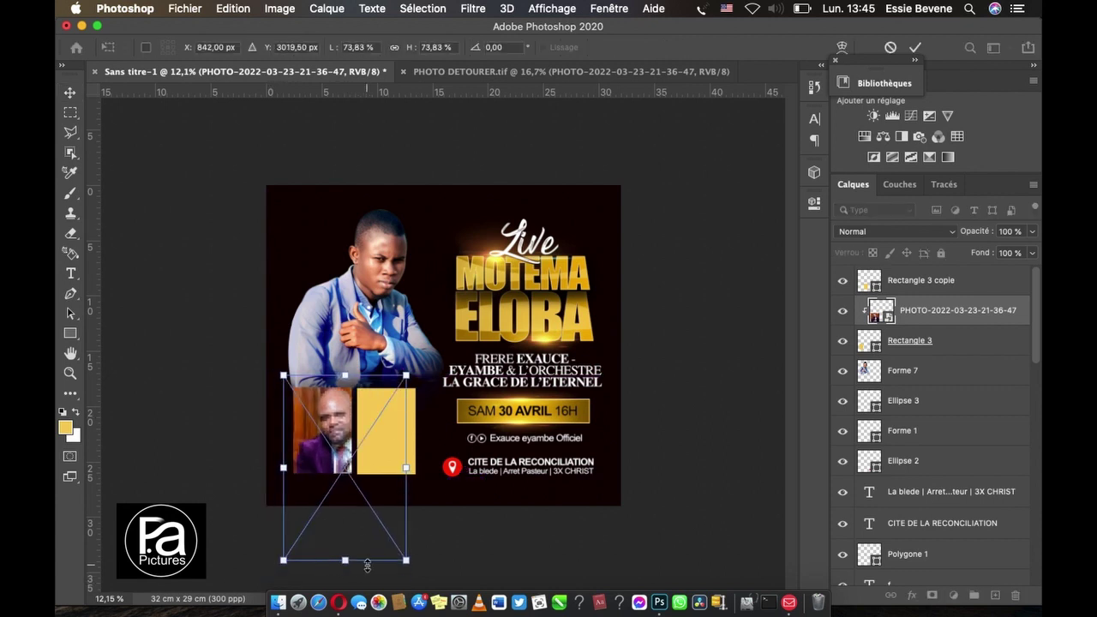
pyautogui.moveTo(403, 558); pyautogui.dragTo(396, 544)
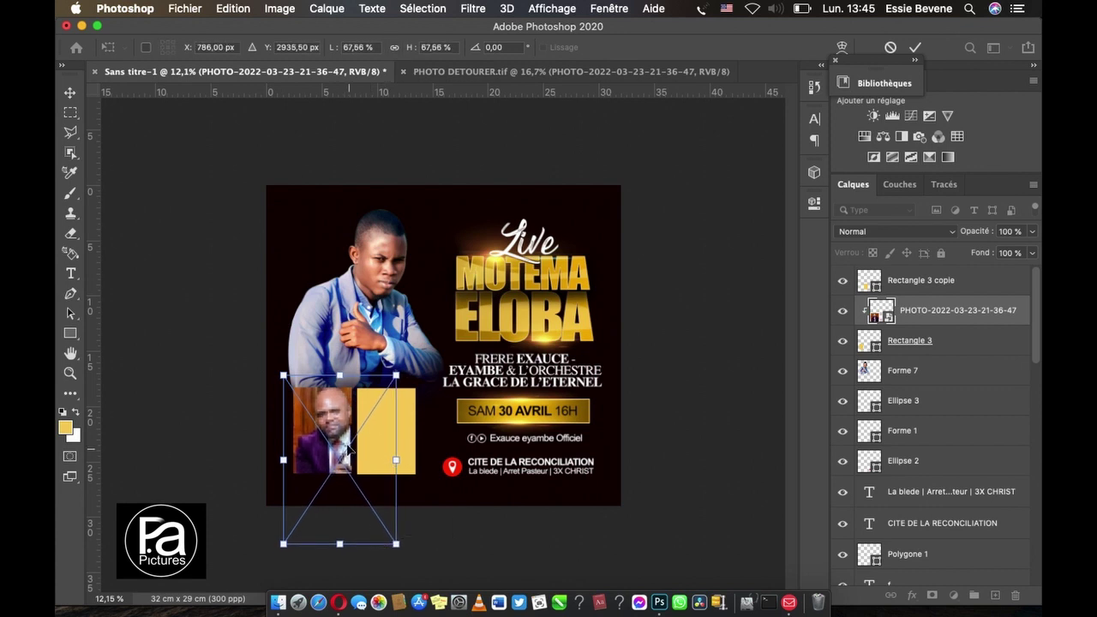
pyautogui.moveTo(330, 426); pyautogui.dragTo(324, 426)
pyautogui.press('Return')
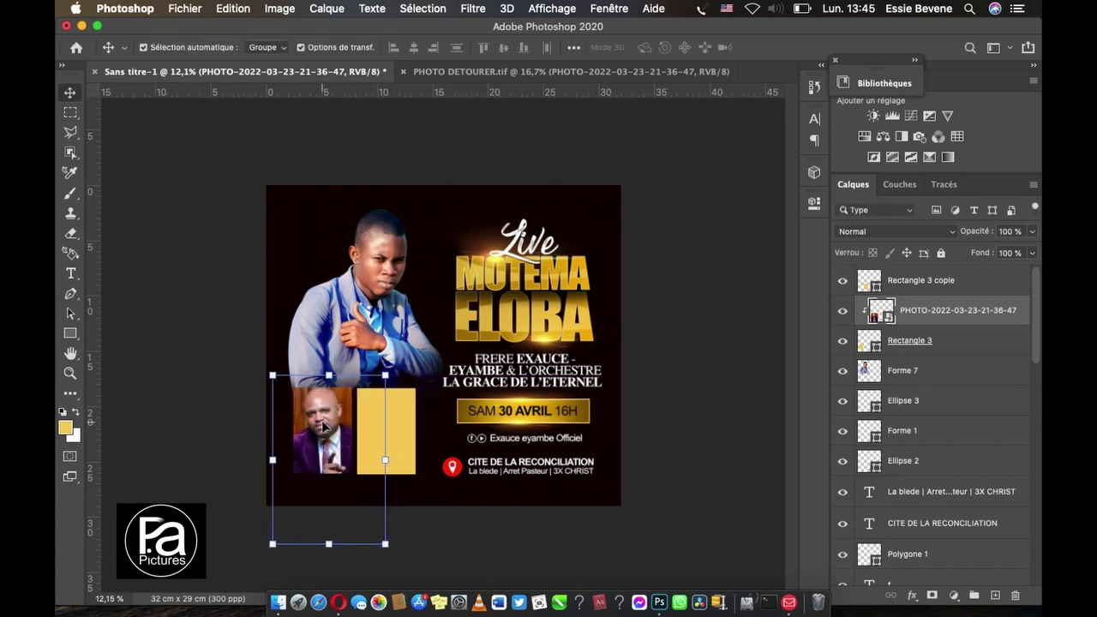
pyautogui.click(221, 373)
pyautogui.click(319, 417)
pyautogui.hotkey('shift', 'Down')
pyautogui.hotkey('shift', 'Down')
pyautogui.hotkey('shift', 'Down')
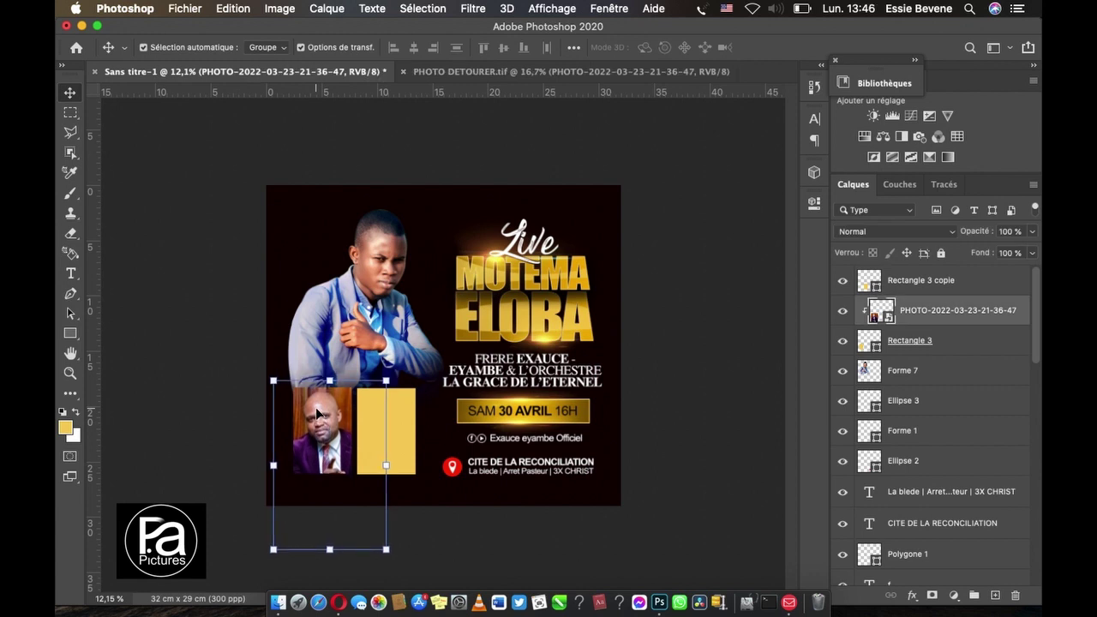
pyautogui.hotkey('shift', 'Right')
pyautogui.hotkey('shift', 'Right')
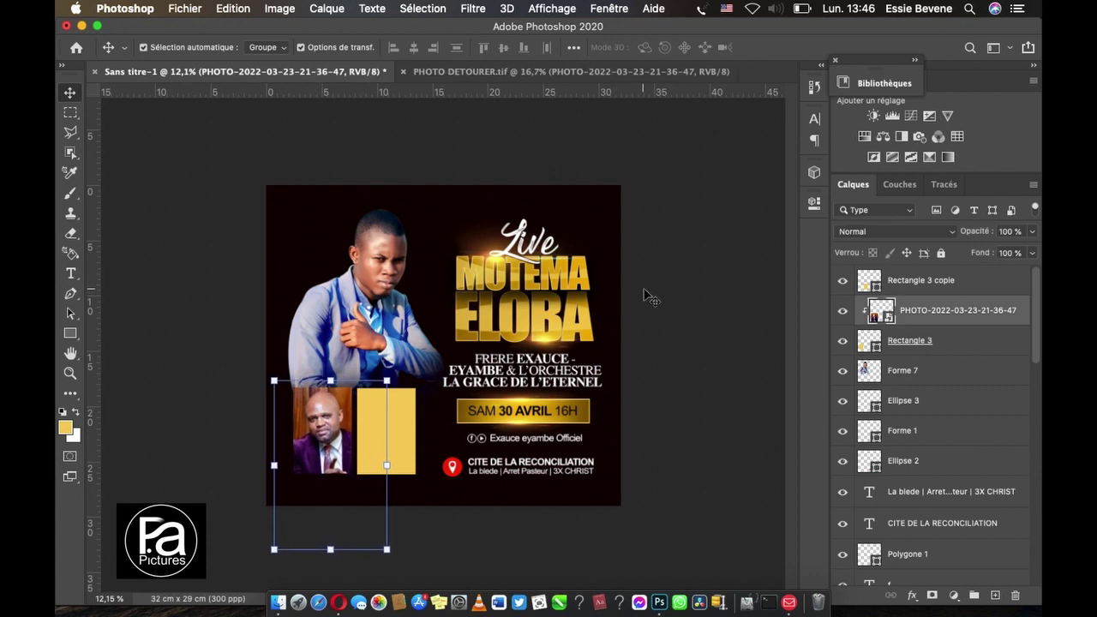
pyautogui.click(647, 296)
pyautogui.click(954, 340)
pyautogui.click(953, 314)
# Step: Add a 22 px gold inner Contour stroke to Rectangle 3 to frame the guest photo
pyautogui.click(957, 341)
pyautogui.rightClick(957, 341)
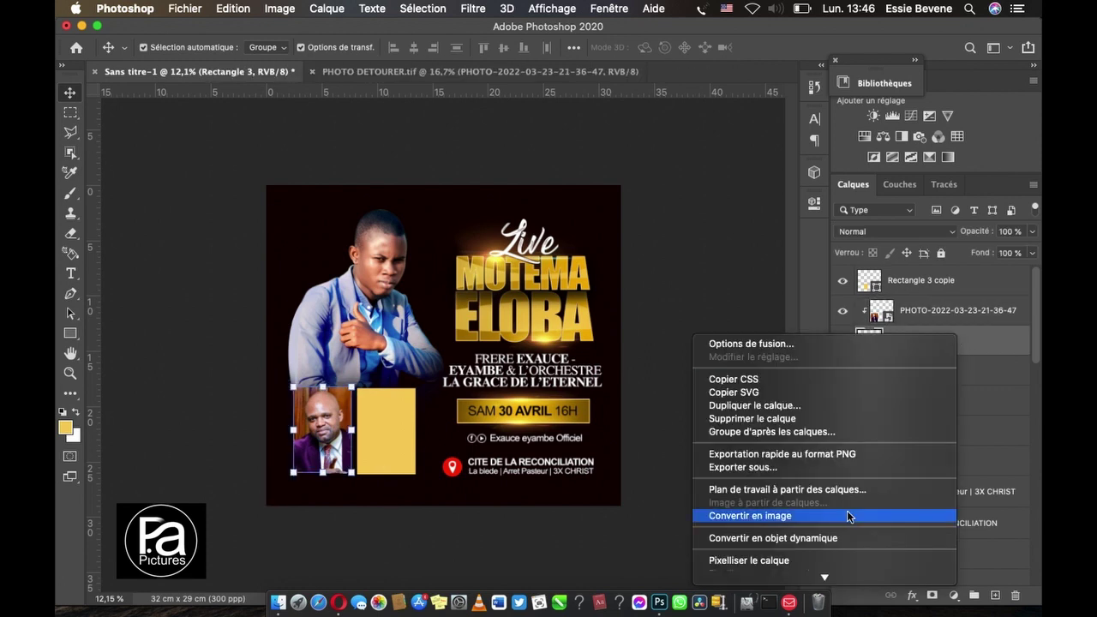
pyautogui.click(968, 346)
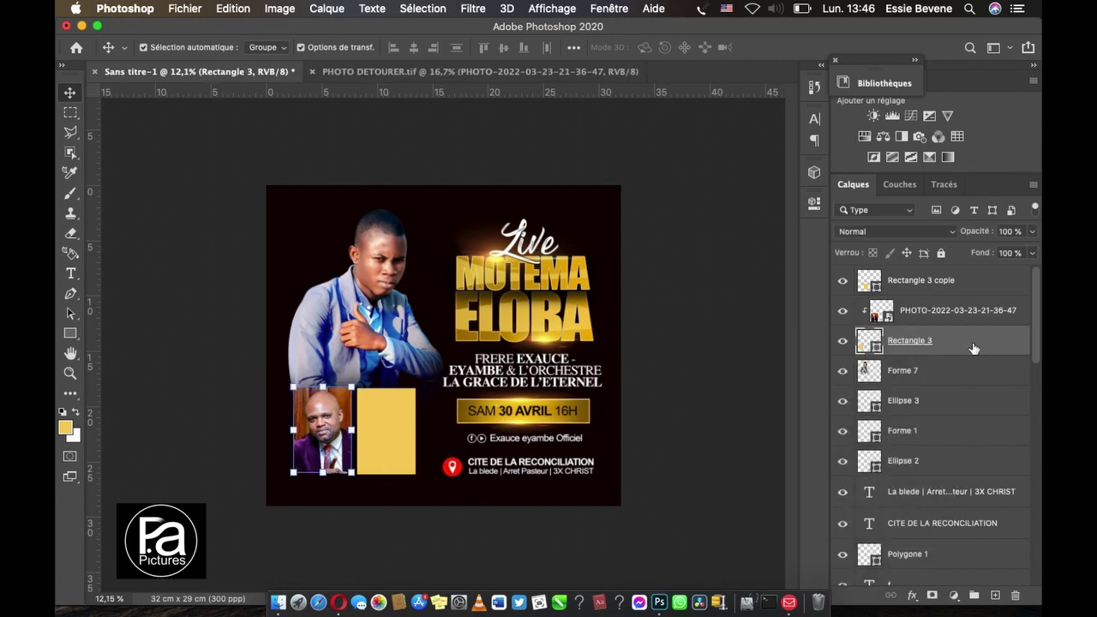
pyautogui.click(958, 310)
pyautogui.click(983, 340)
pyautogui.click(912, 594)
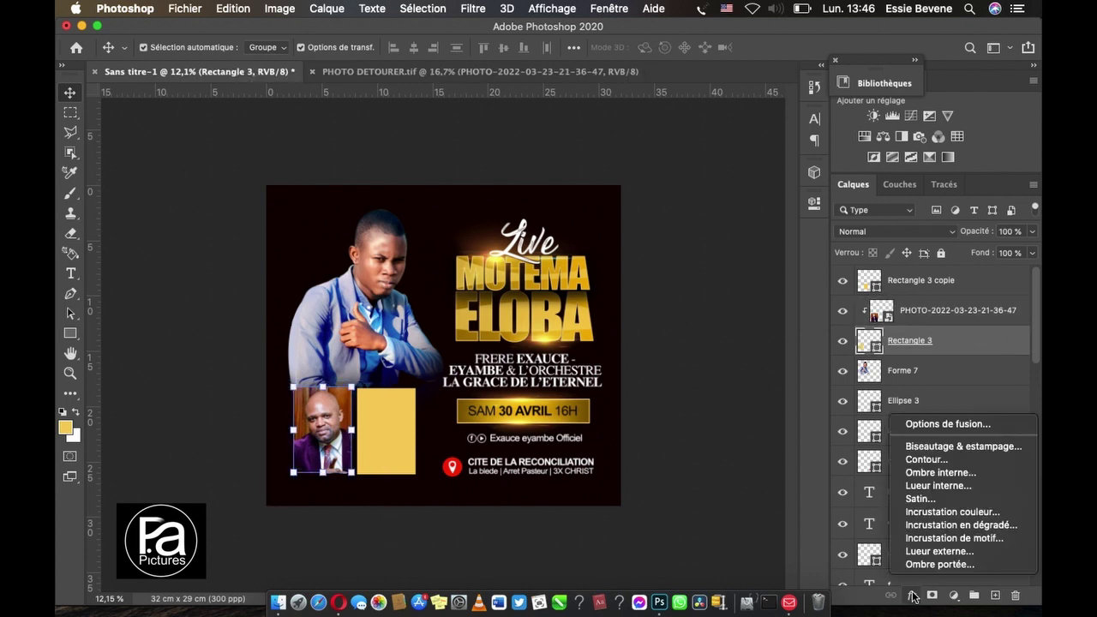
pyautogui.click(924, 460)
pyautogui.moveTo(540, 215); pyautogui.dragTo(824, 221)
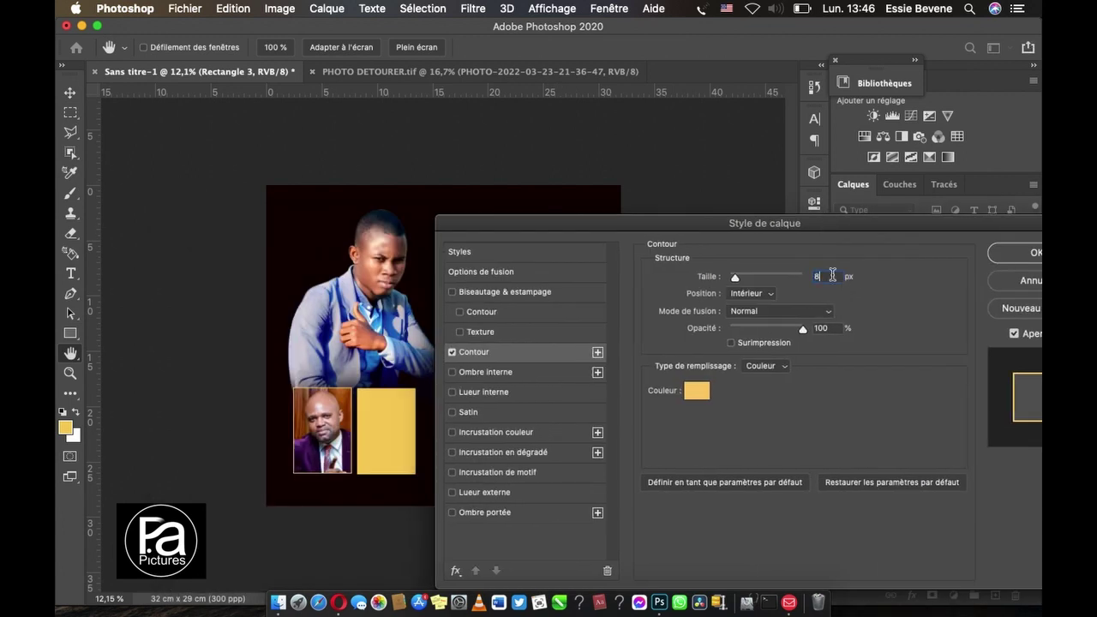
pyautogui.press('Up')
pyautogui.press('Up')
pyautogui.press('Up')
pyautogui.press('Up')
pyautogui.press('Up')
pyautogui.press('Up')
pyautogui.press('Up')
pyautogui.press('Up')
pyautogui.press('Up')
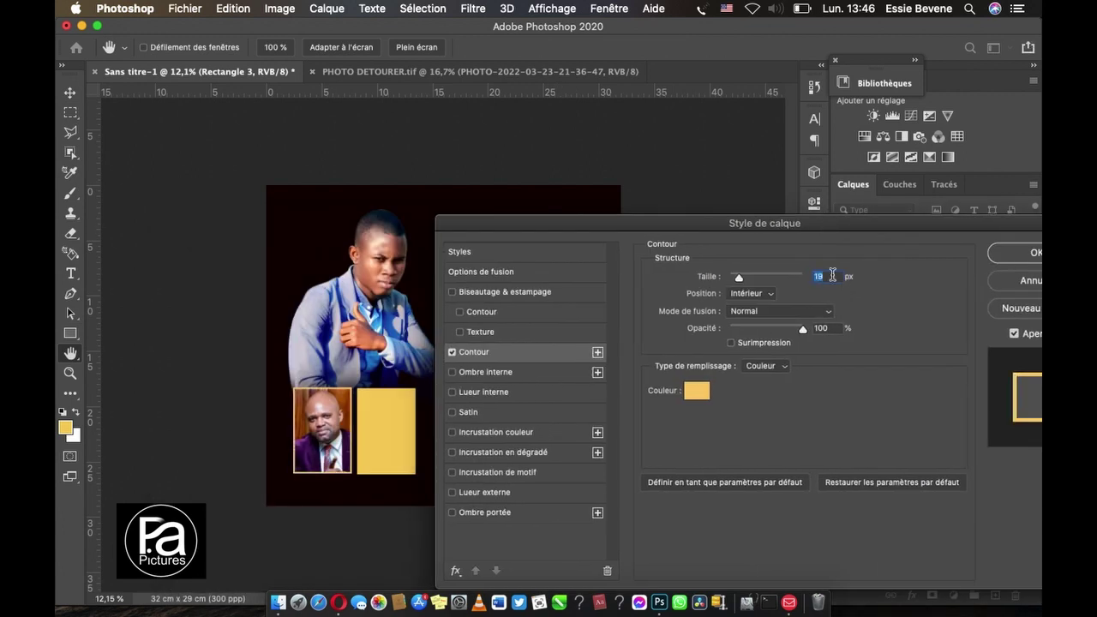
pyautogui.press('Up')
pyautogui.press('Up')
pyautogui.press('Up')
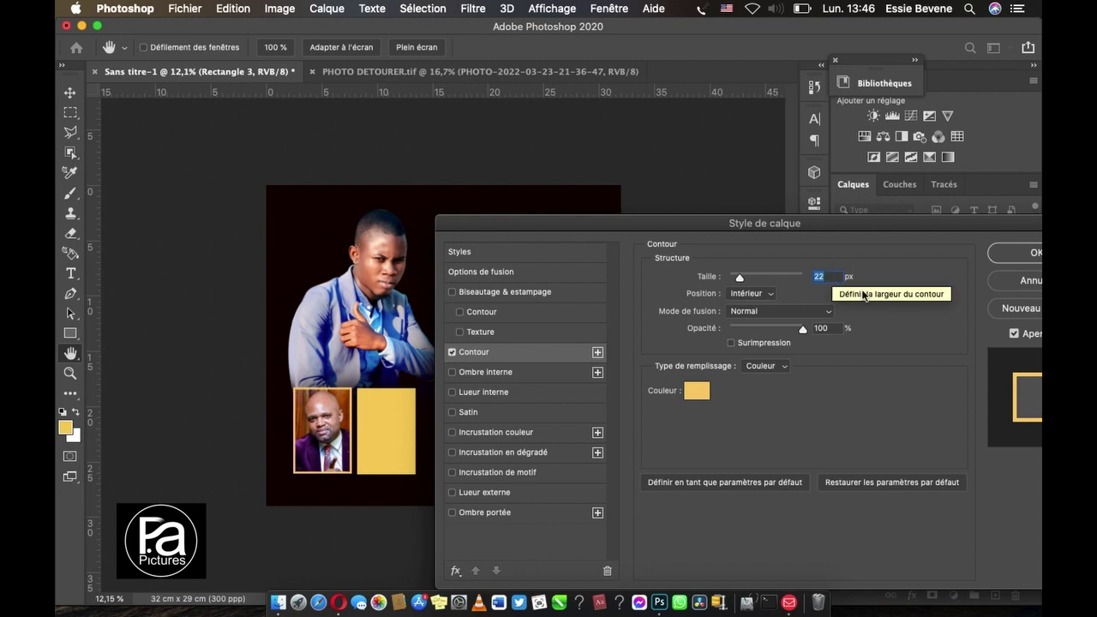
pyautogui.click(1015, 255)
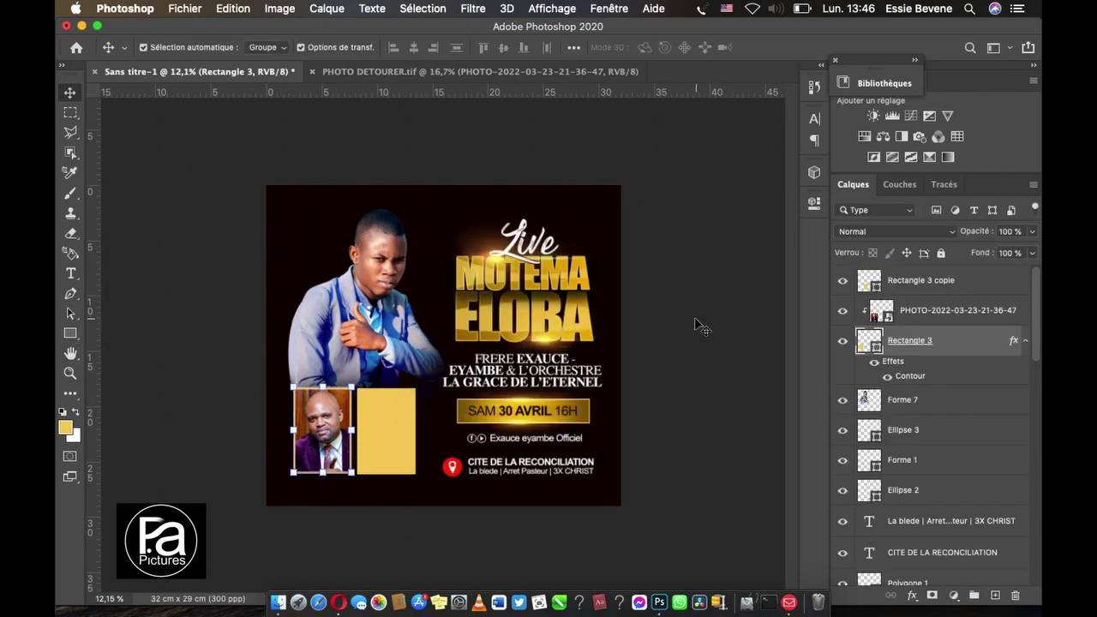
pyautogui.click(669, 316)
# Step: Bring the blue-suited guest photo IMG-20201024-WA0029 into the flyer and clip it to Rectangle 3 copie
pyautogui.click(395, 416)
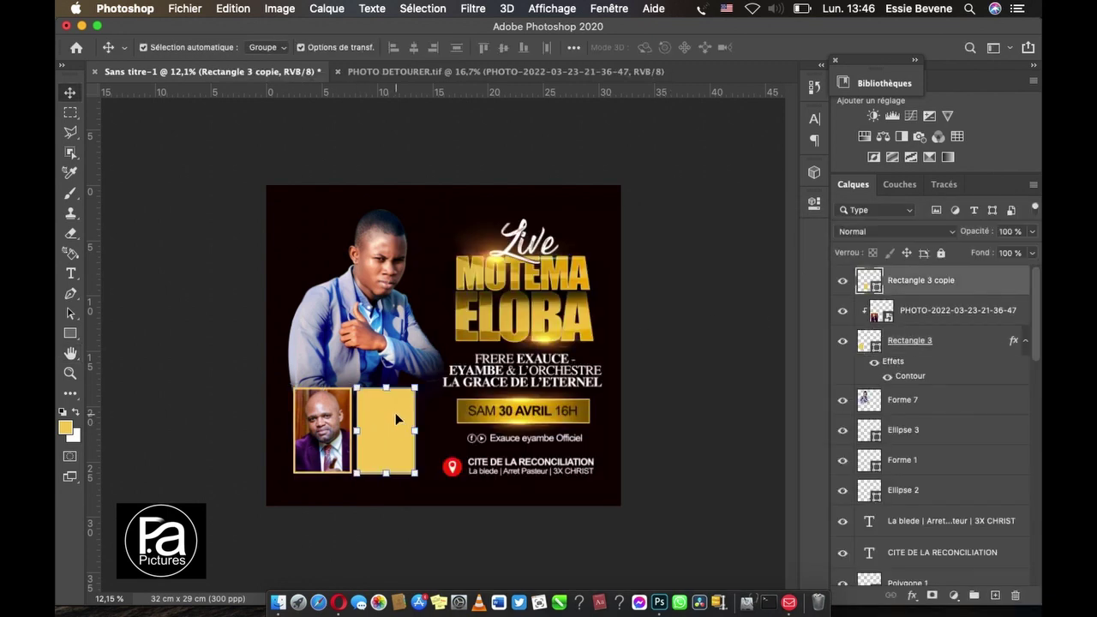
pyautogui.click(540, 72)
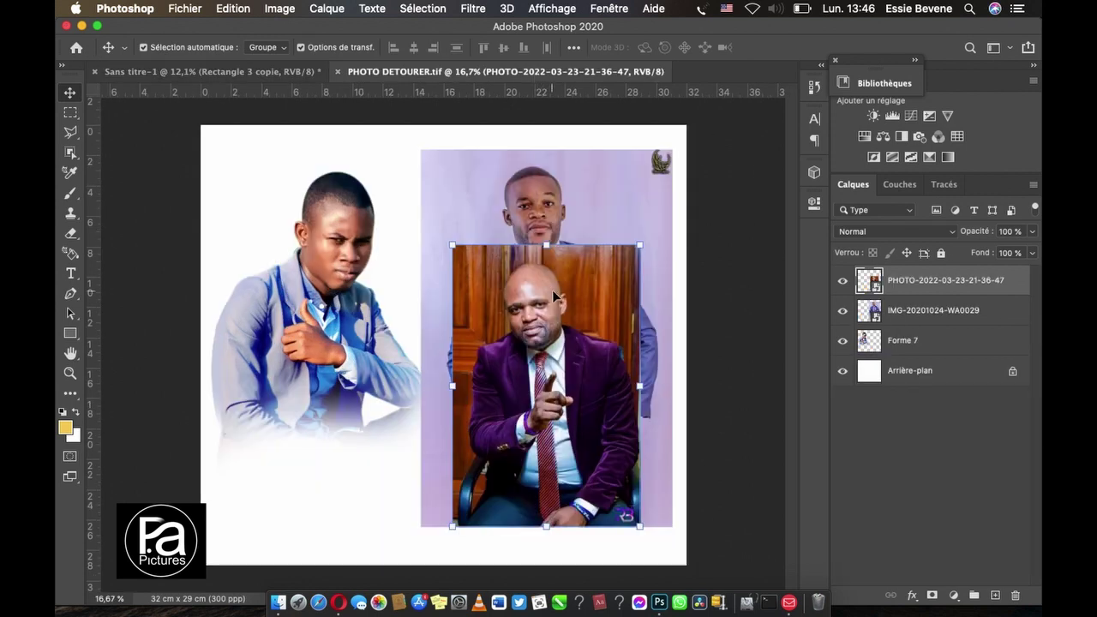
pyautogui.click(552, 202)
pyautogui.moveTo(549, 200); pyautogui.dragTo(329, 92)
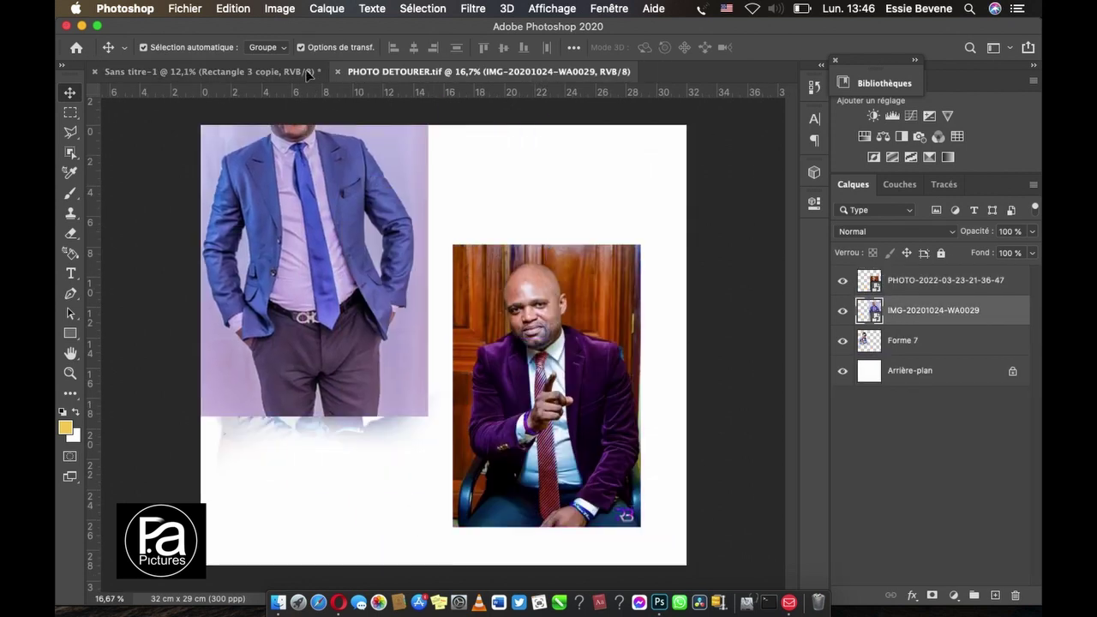
pyautogui.click(306, 73)
pyautogui.moveTo(384, 420); pyautogui.dragTo(384, 424)
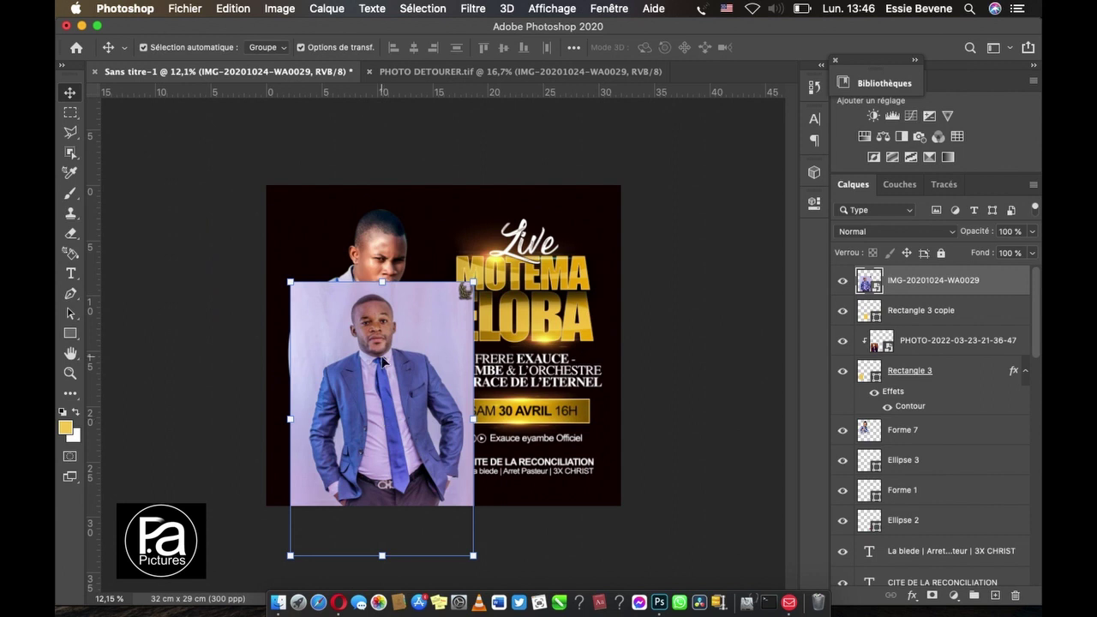
pyautogui.moveTo(383, 364); pyautogui.dragTo(396, 433)
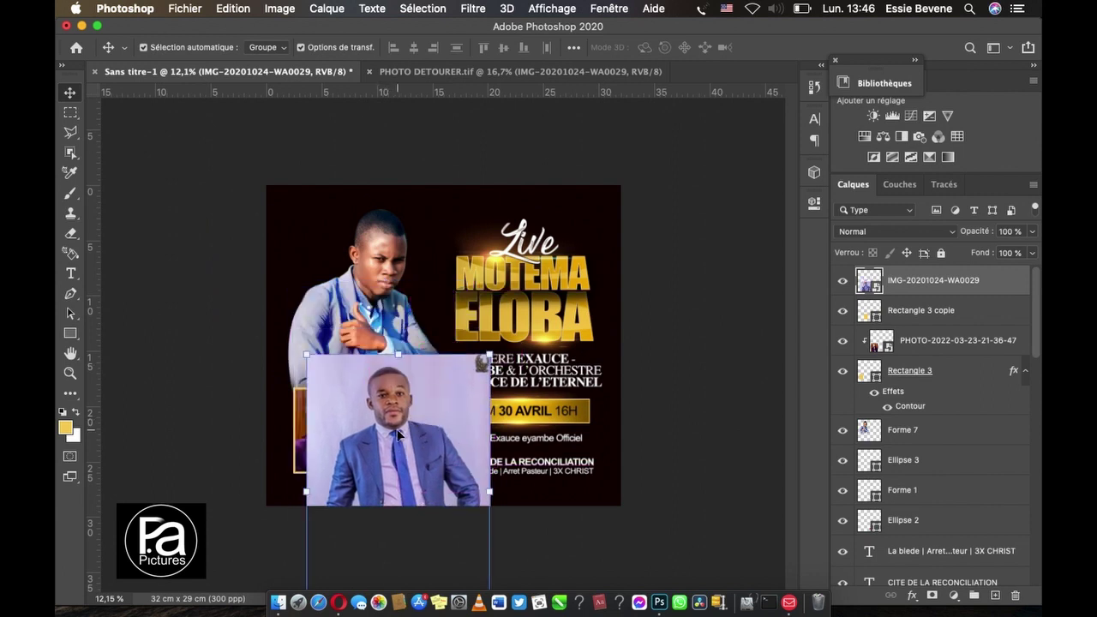
pyautogui.rightClick(998, 282)
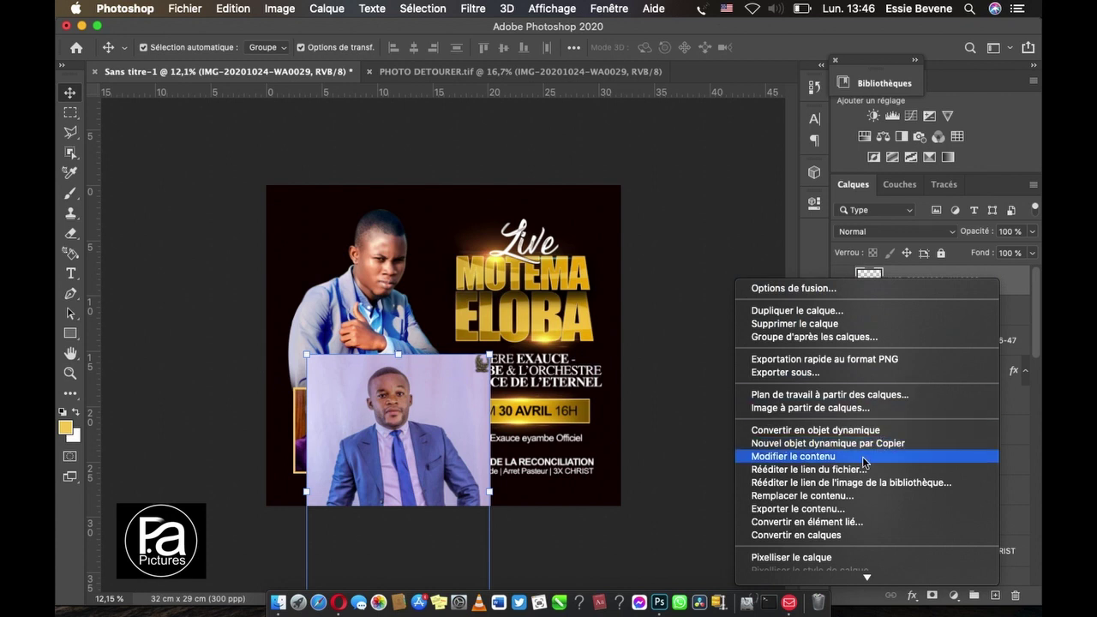
pyautogui.scroll(-5, 828, 486)
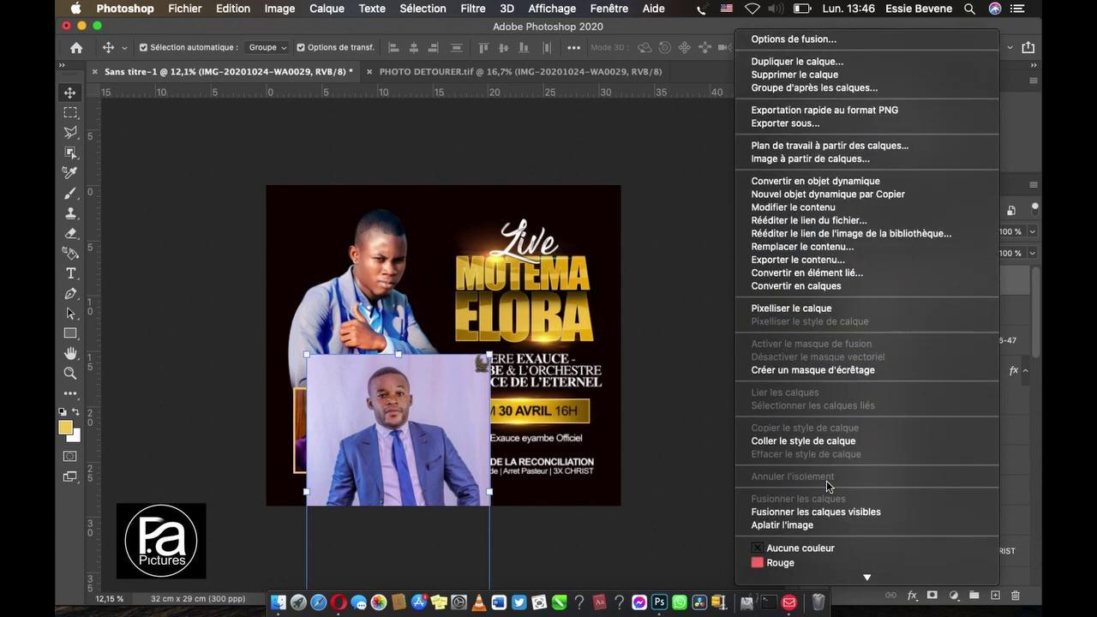
pyautogui.click(805, 370)
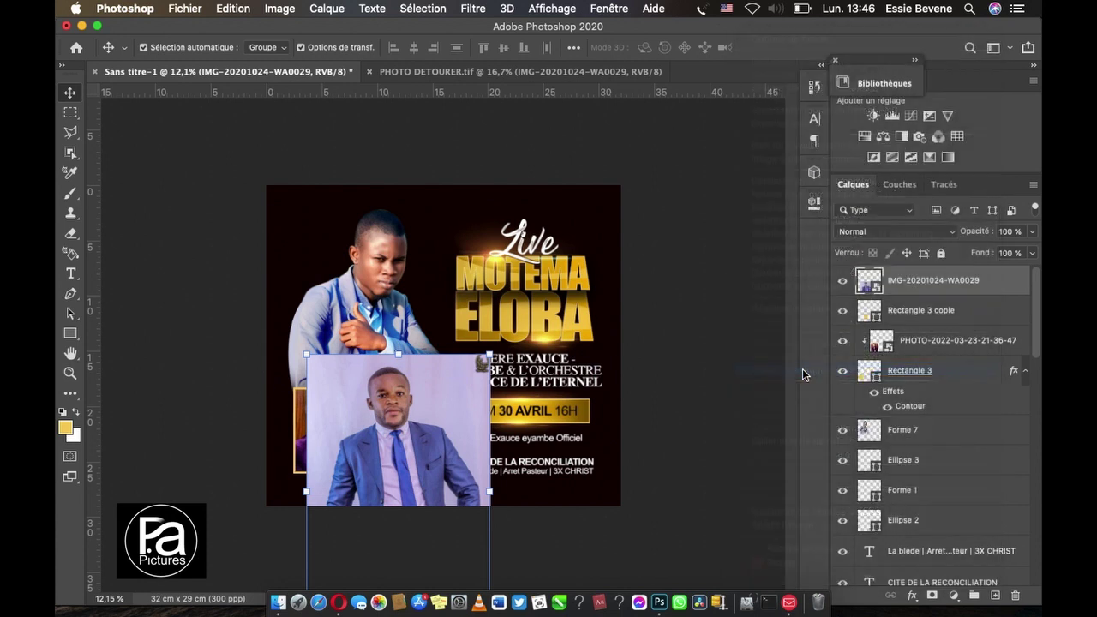
# Step: Scale down and nudge the clipped photo so it fits the second frame beside the first
pyautogui.moveTo(401, 430); pyautogui.dragTo(395, 439)
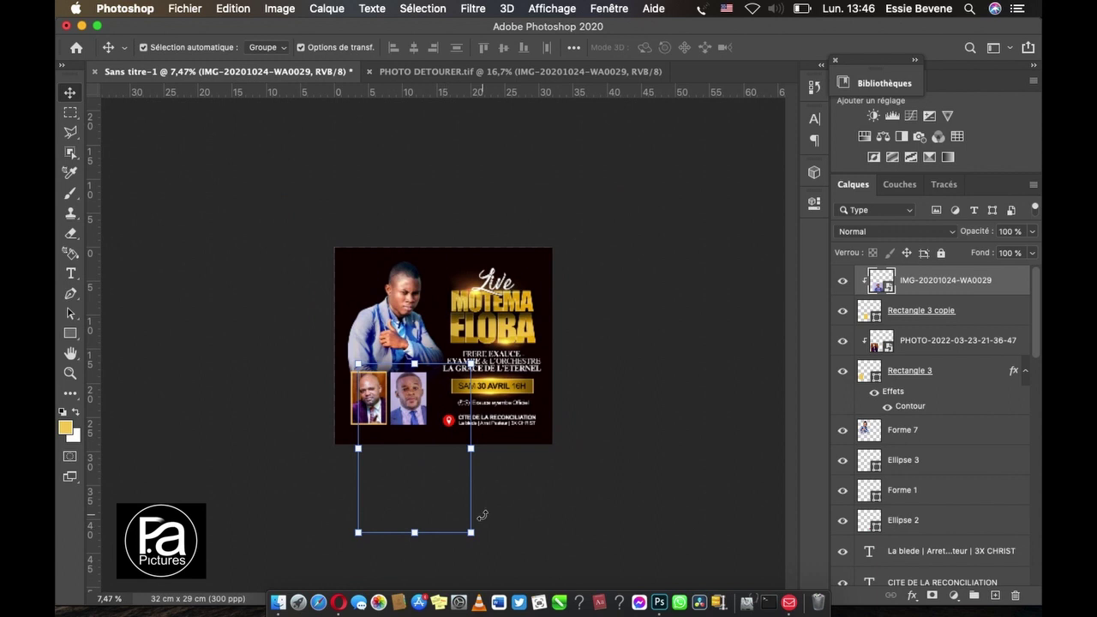
pyautogui.moveTo(473, 532); pyautogui.dragTo(454, 520)
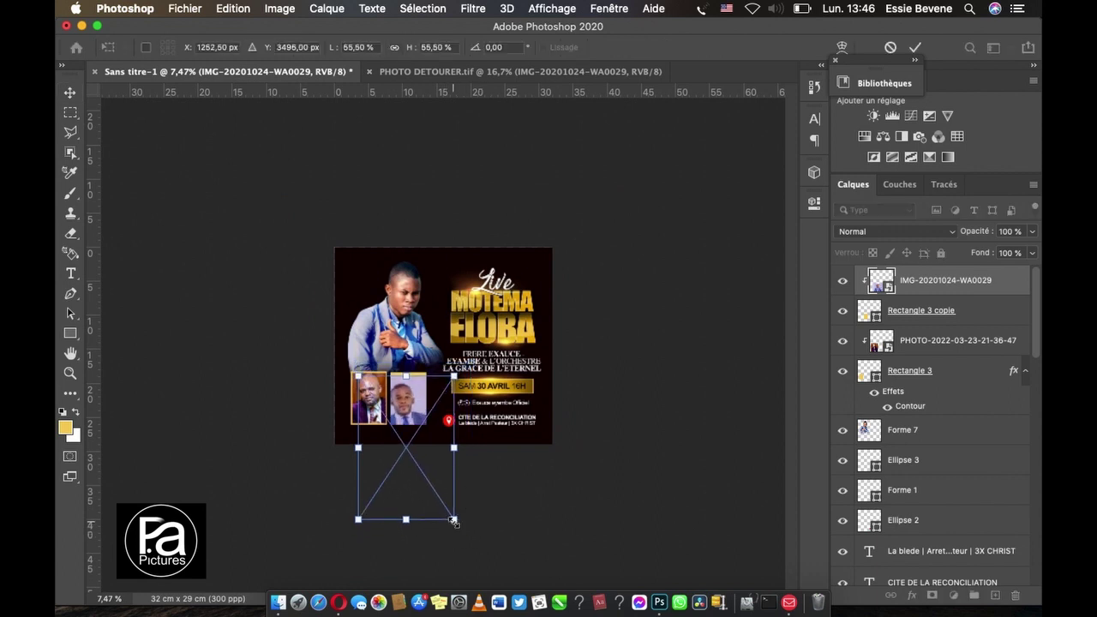
pyautogui.moveTo(408, 409); pyautogui.dragTo(411, 399)
pyautogui.scroll(1, 410, 399)
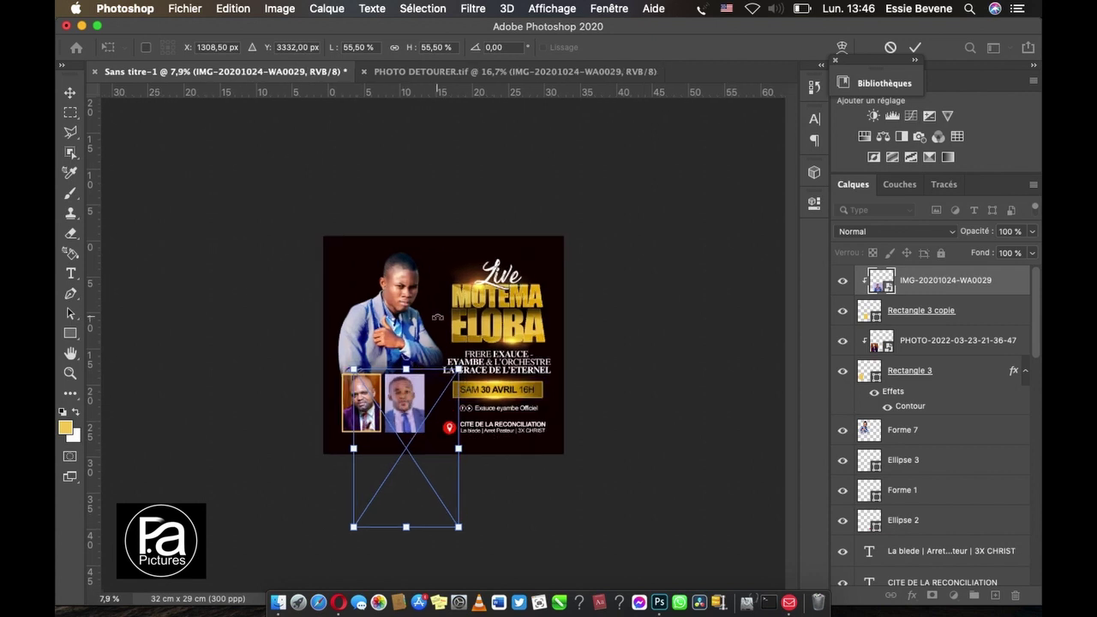
pyautogui.scroll(3, 371, 413)
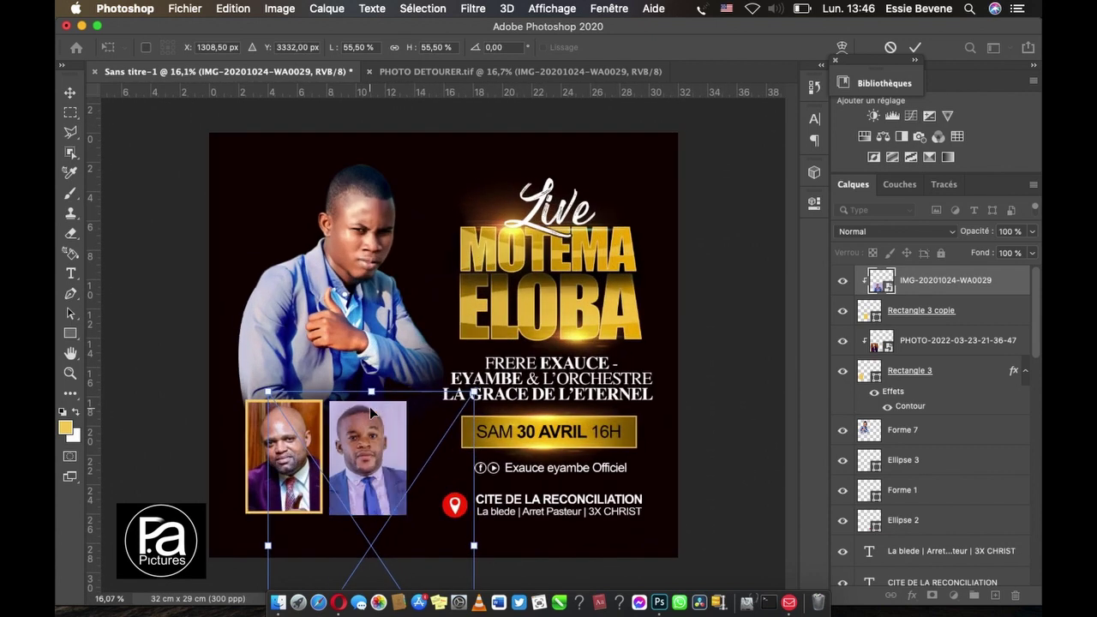
pyautogui.press('Right')
pyautogui.press('Right')
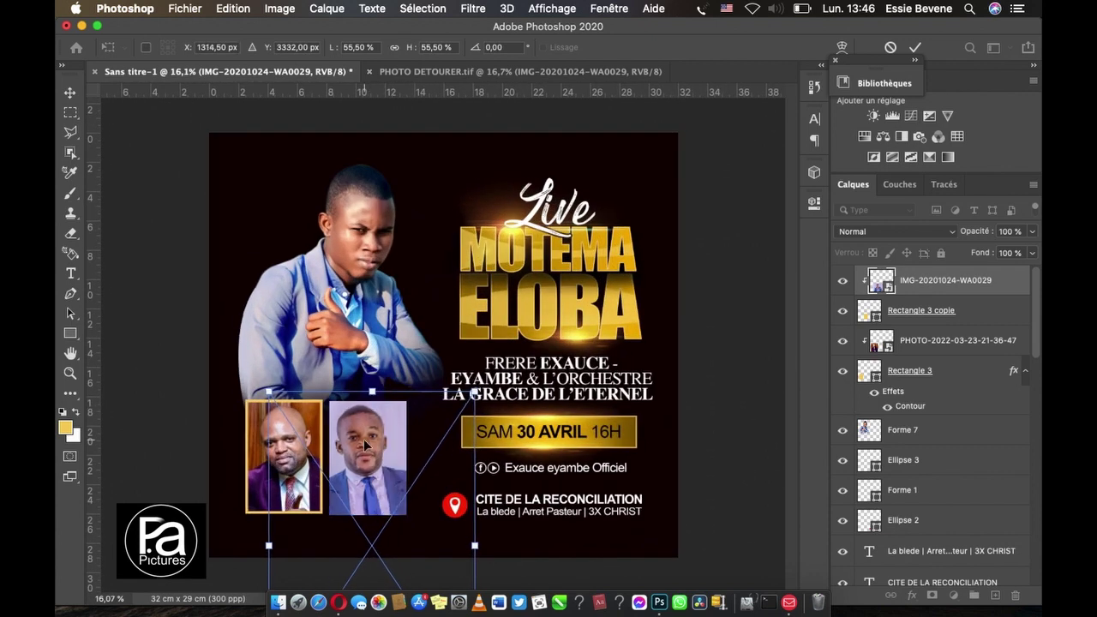
pyautogui.press('Right')
pyautogui.press('Right')
pyautogui.press('Right')
pyautogui.press('Right')
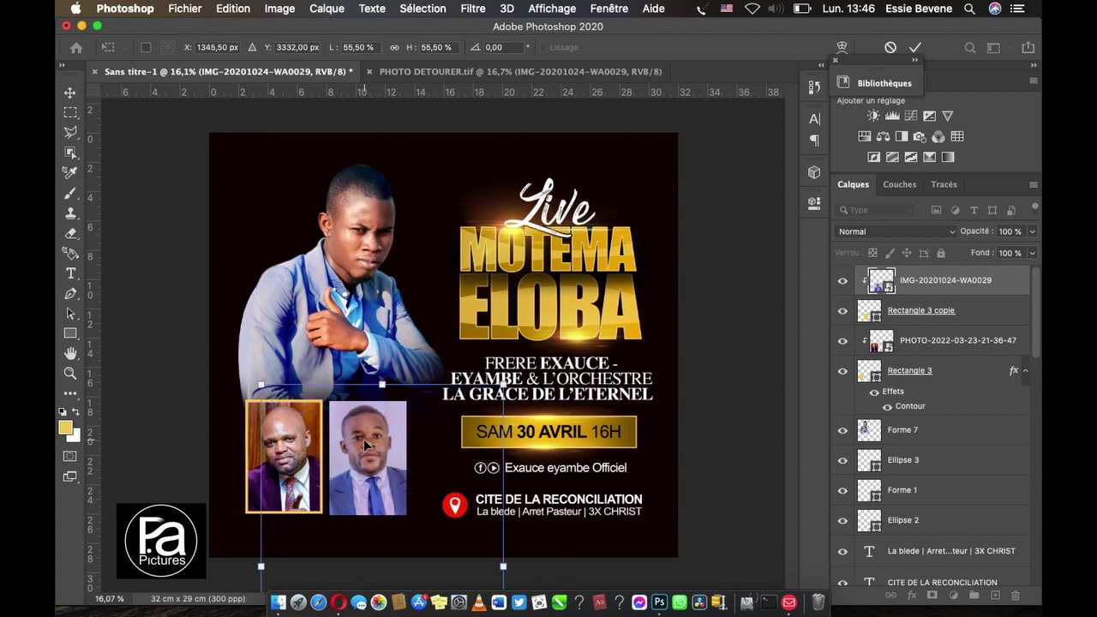
pyautogui.press('Return')
pyautogui.click(191, 276)
pyautogui.hotkey('ctrl', '-')
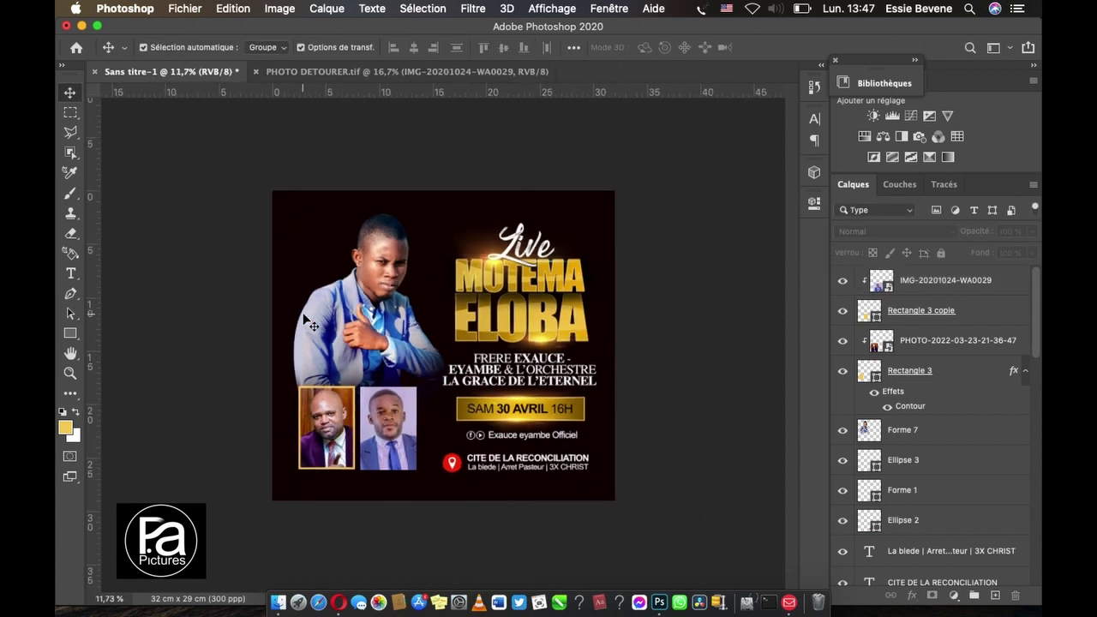
pyautogui.click(389, 419)
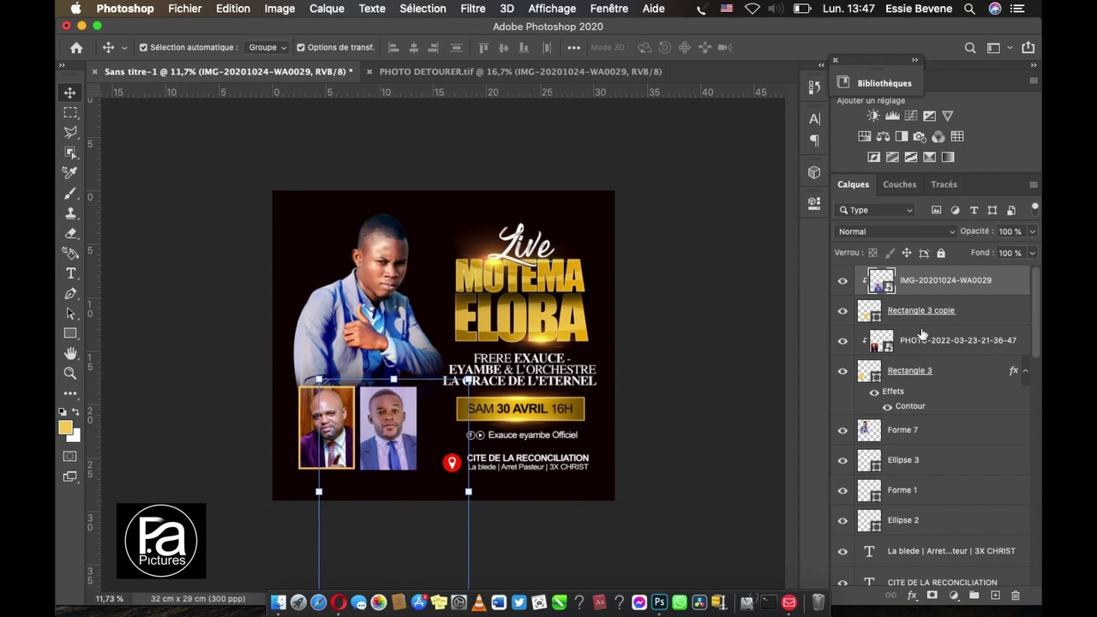
pyautogui.click(984, 311)
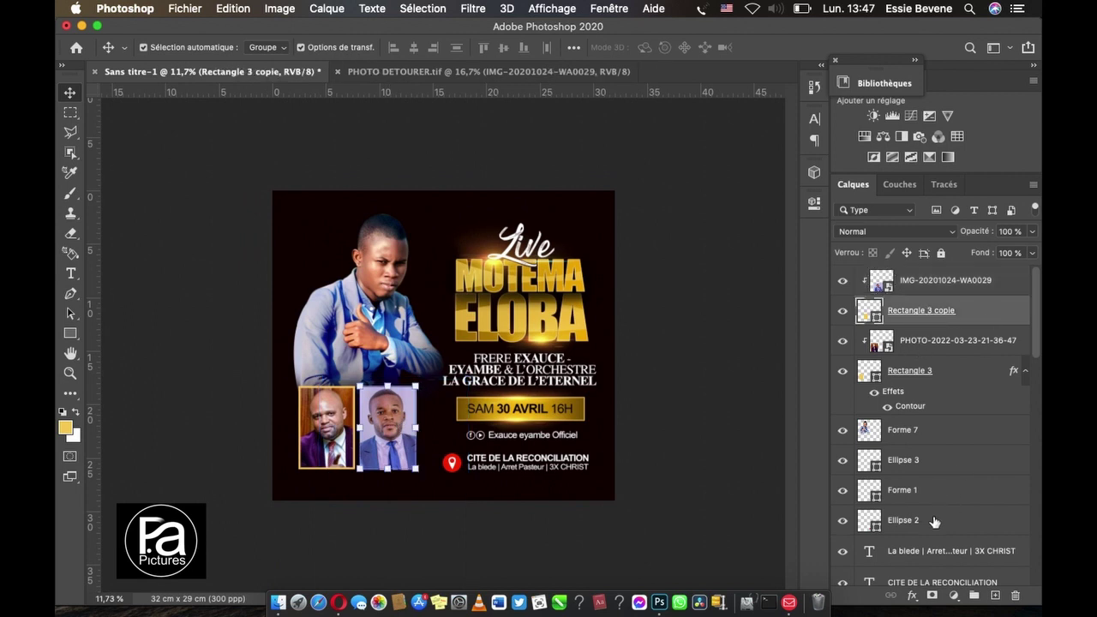
pyautogui.click(912, 594)
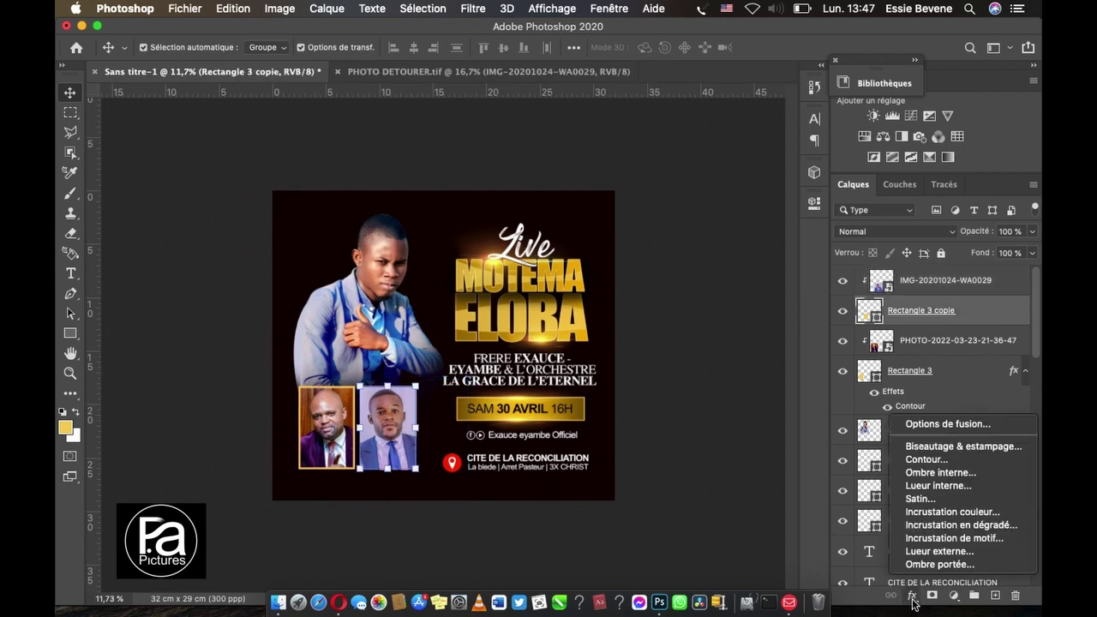
# Step: Give Rectangle 3 copie the same 22 px gold inner Contour stroke
pyautogui.click(923, 459)
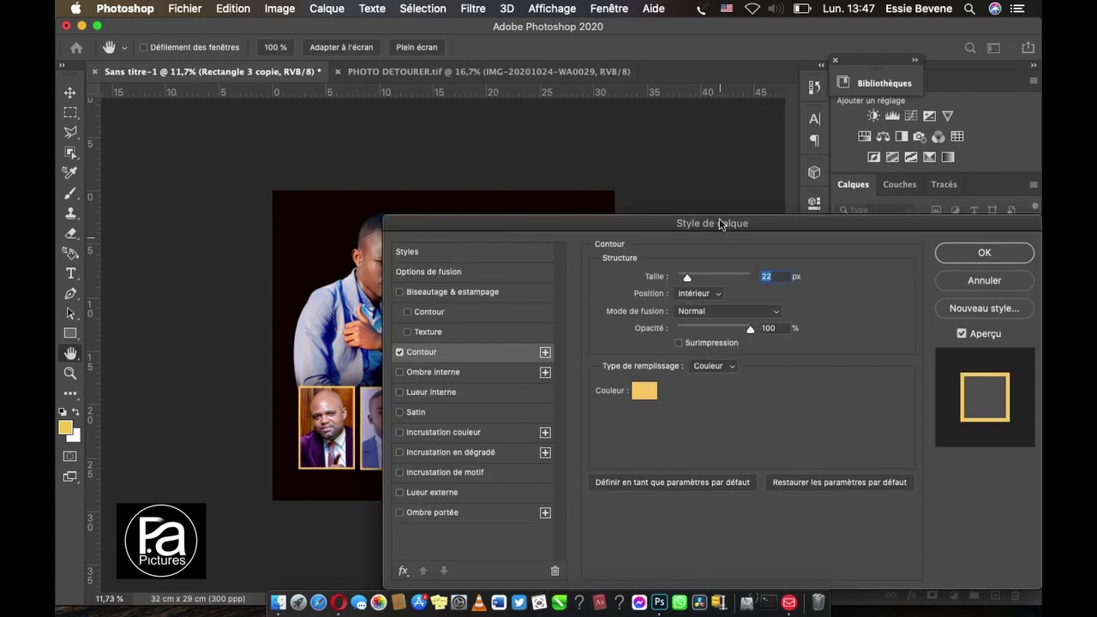
pyautogui.moveTo(701, 220)
pyautogui.mouseDown()
pyautogui.moveTo(785, 187)
pyautogui.moveTo(726, 222)
pyautogui.mouseUp()
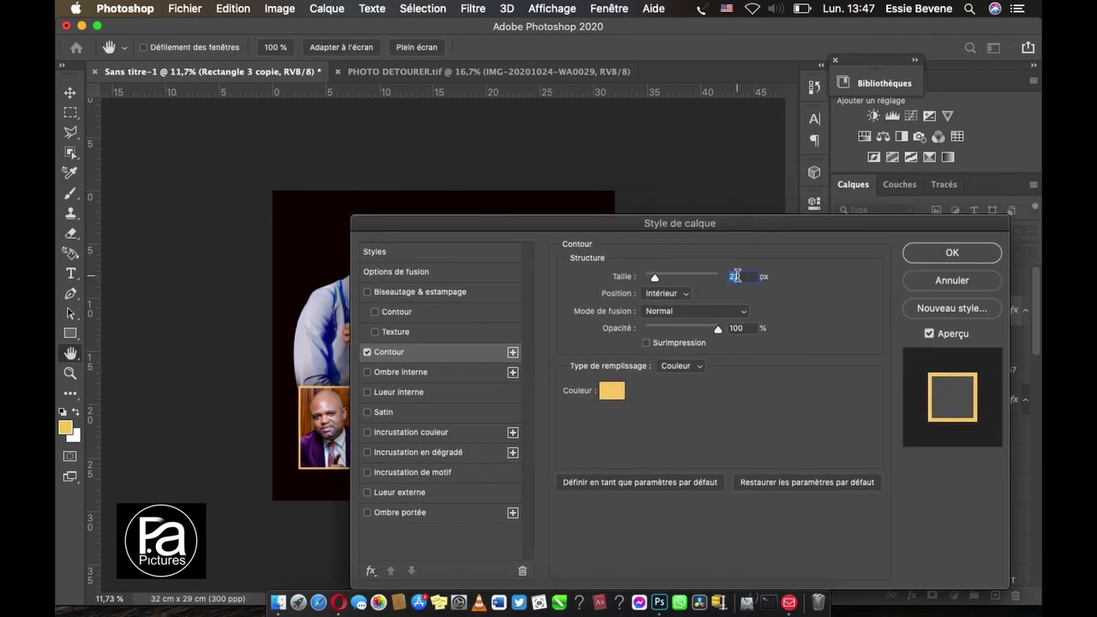
pyautogui.click(936, 255)
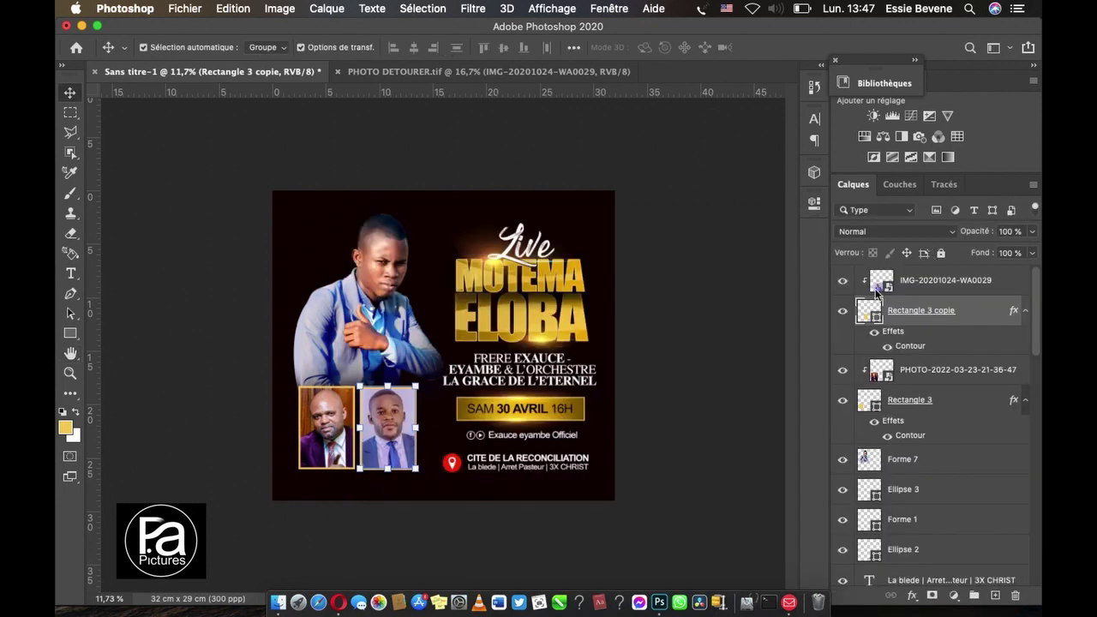
pyautogui.click(649, 380)
pyautogui.scroll(-1, 432, 451)
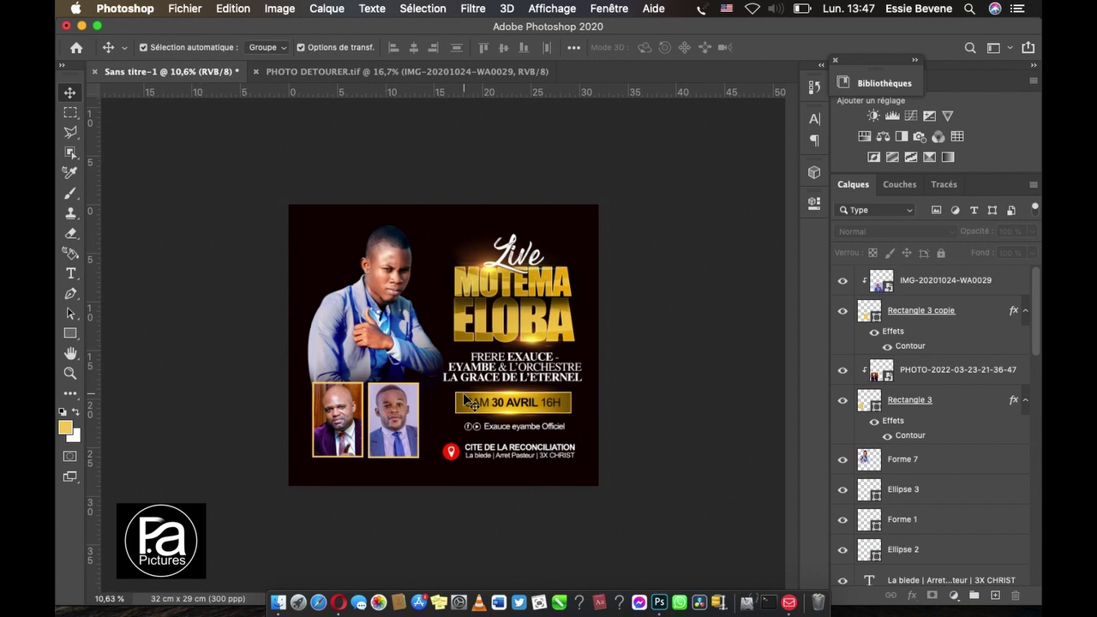
pyautogui.scroll(1, 467, 401)
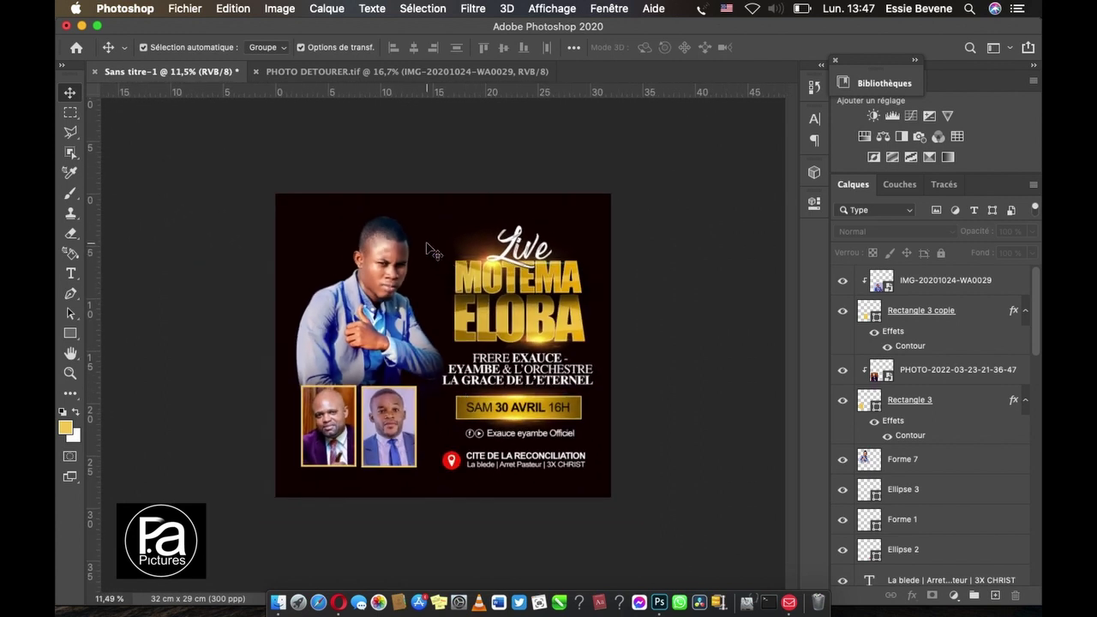
# Step: In PHOTO DETOURER.tif, shift the Forme 7 portrait about 2.27 cm right, then return to the flyer
pyautogui.click(335, 72)
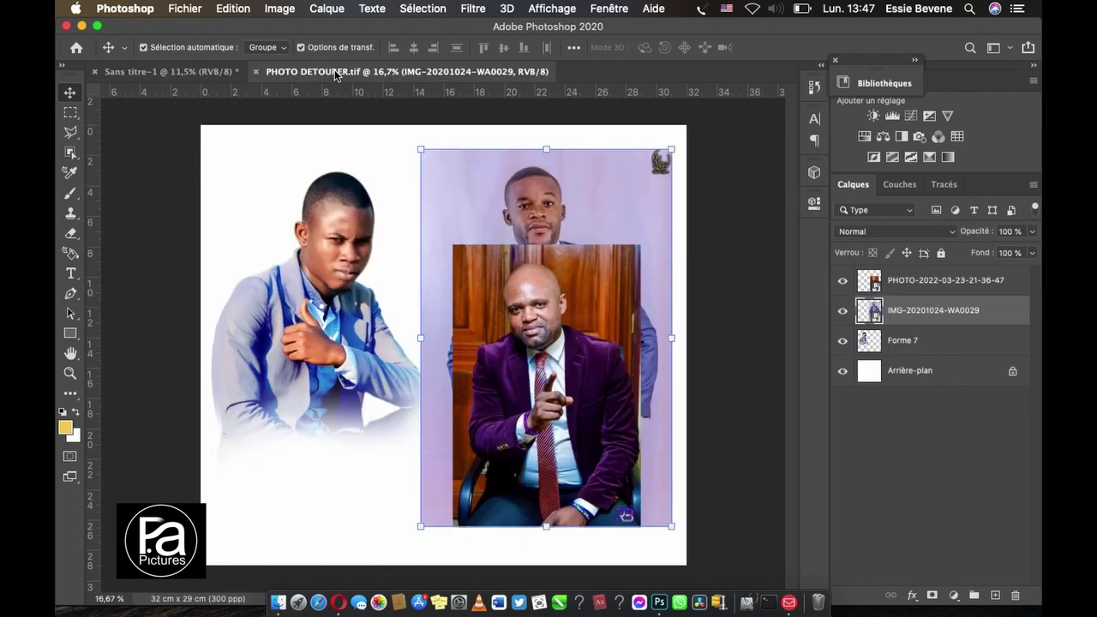
pyautogui.moveTo(206, 137); pyautogui.dragTo(254, 152)
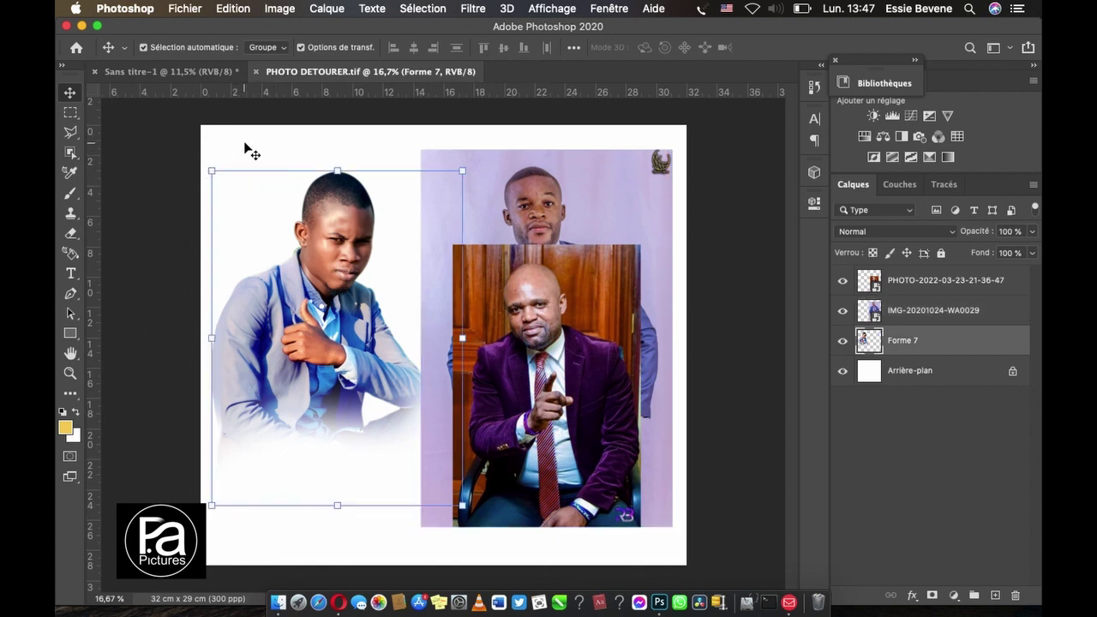
pyautogui.moveTo(324, 212); pyautogui.dragTo(357, 212)
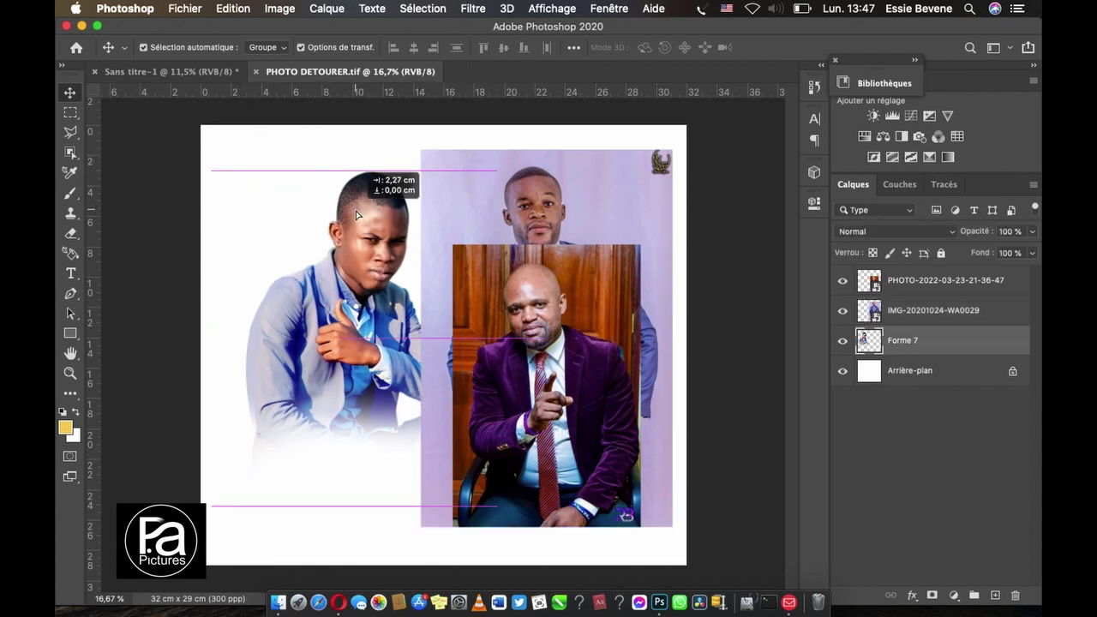
pyautogui.moveTo(195, 120)
pyautogui.mouseDown()
pyautogui.moveTo(232, 179)
pyautogui.moveTo(257, 180)
pyautogui.mouseUp()
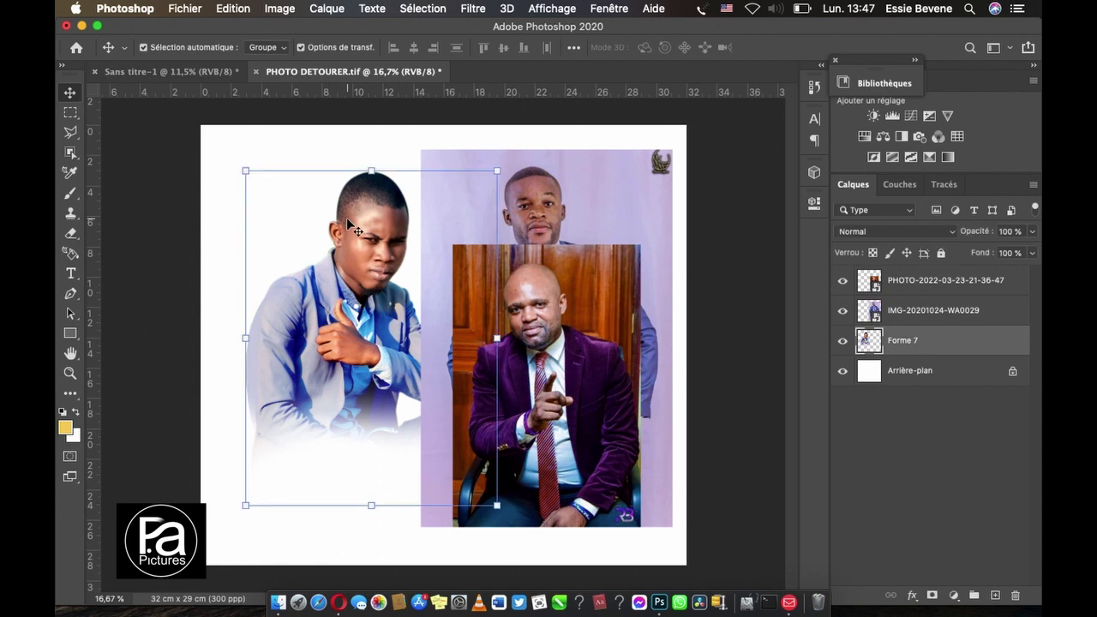
pyautogui.click(214, 71)
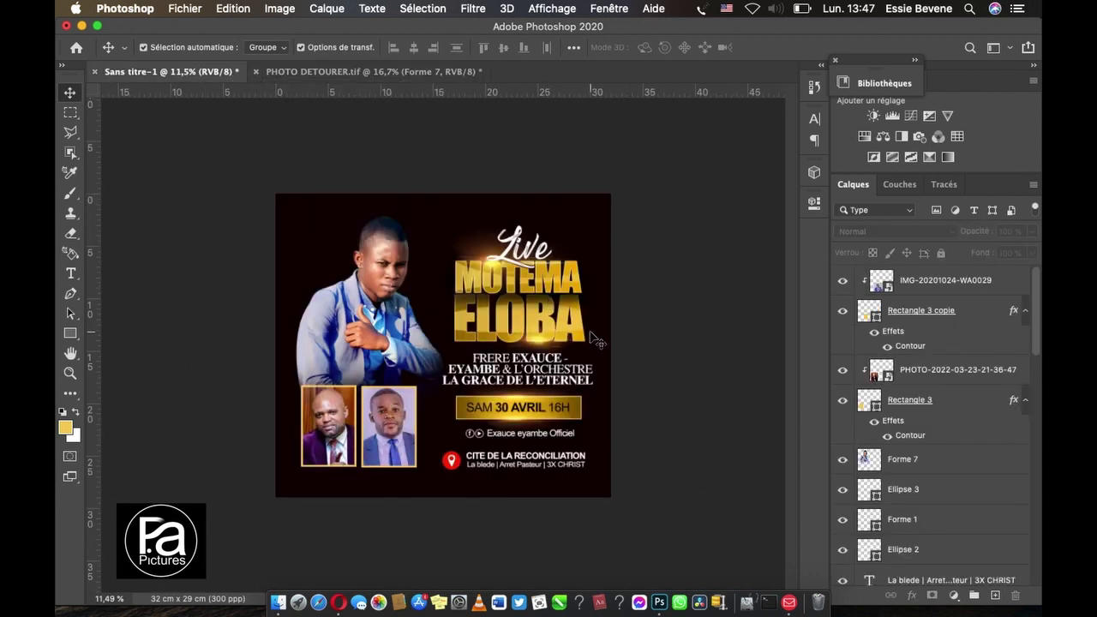
# Step: Unlock the glow layer copie 2, leaving glow copie 3 locked
pyautogui.click(518, 420)
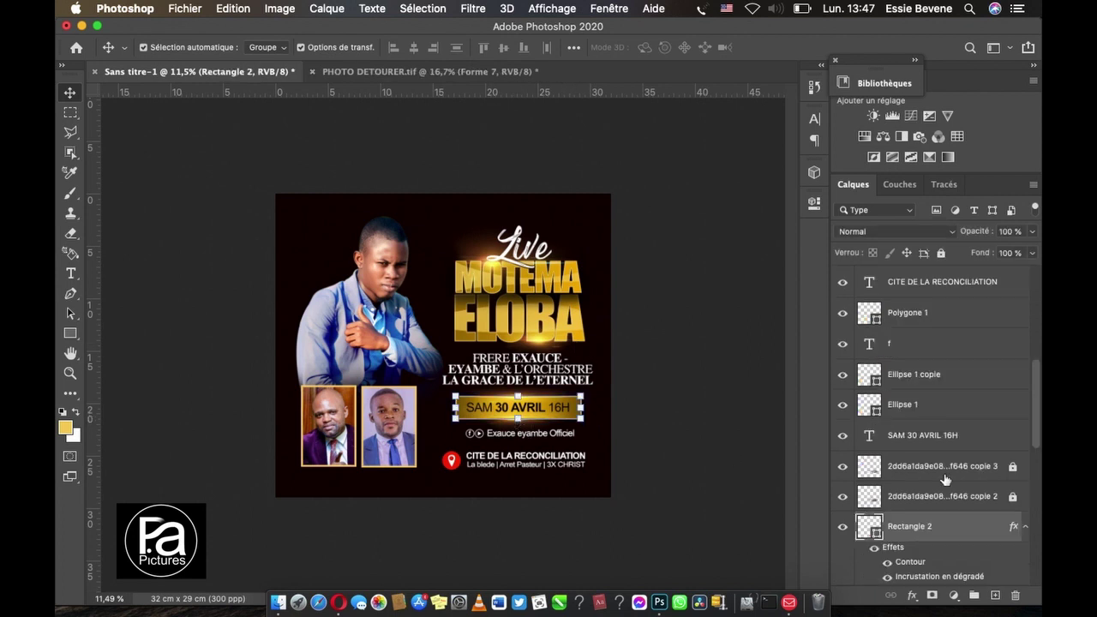
pyautogui.click(842, 466)
pyautogui.click(901, 476)
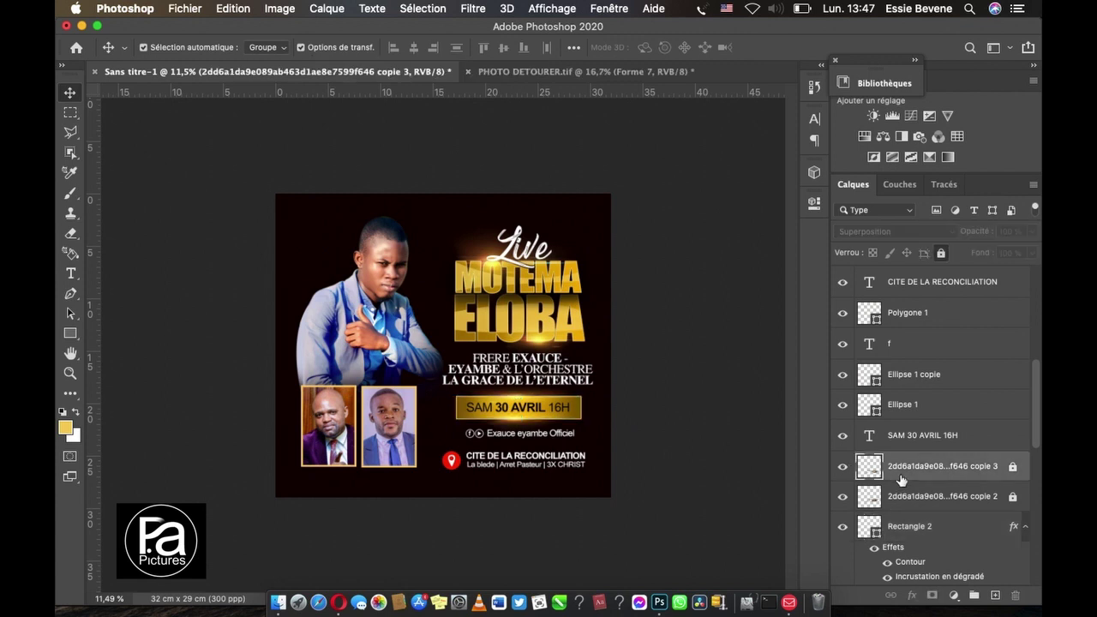
pyautogui.click(1012, 468)
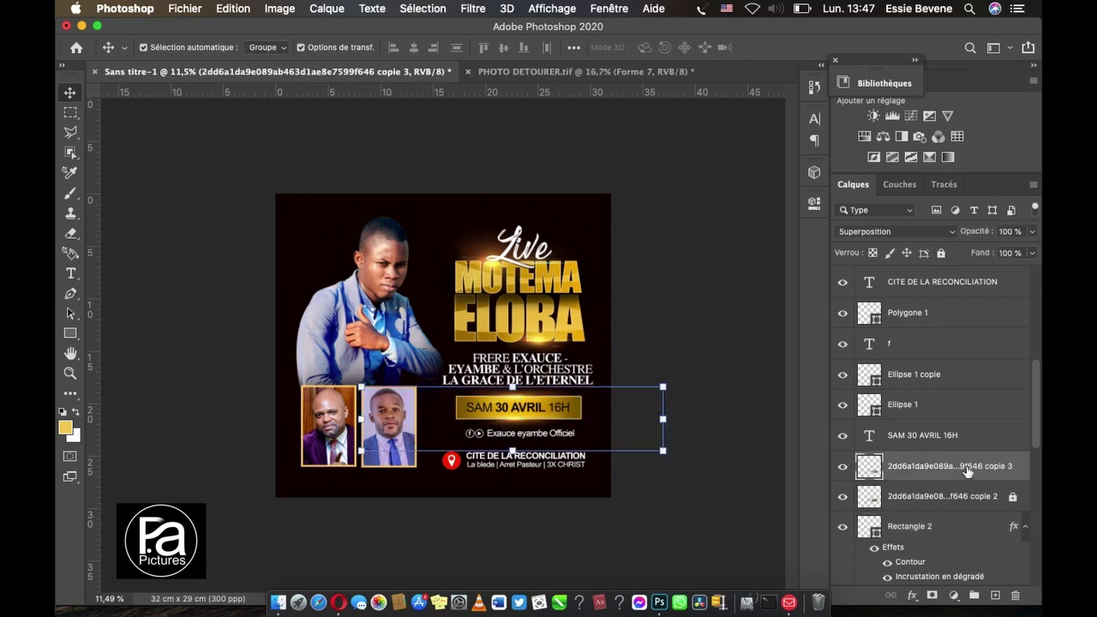
pyautogui.press('ctrl')
pyautogui.click(976, 495)
pyautogui.click(1011, 498)
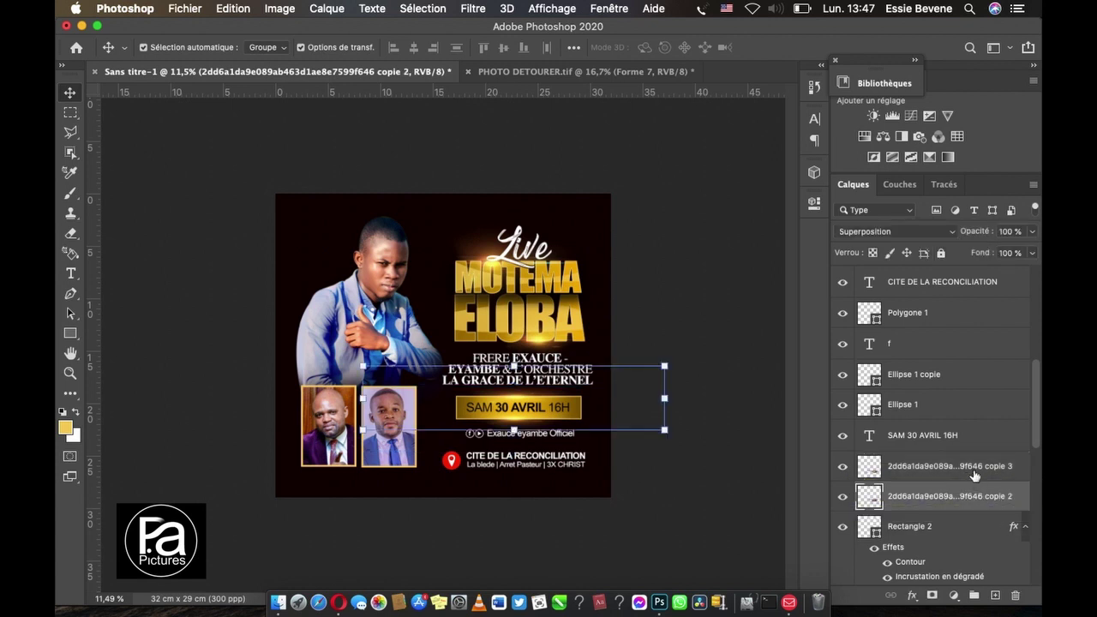
pyautogui.click(973, 467)
pyautogui.click(941, 253)
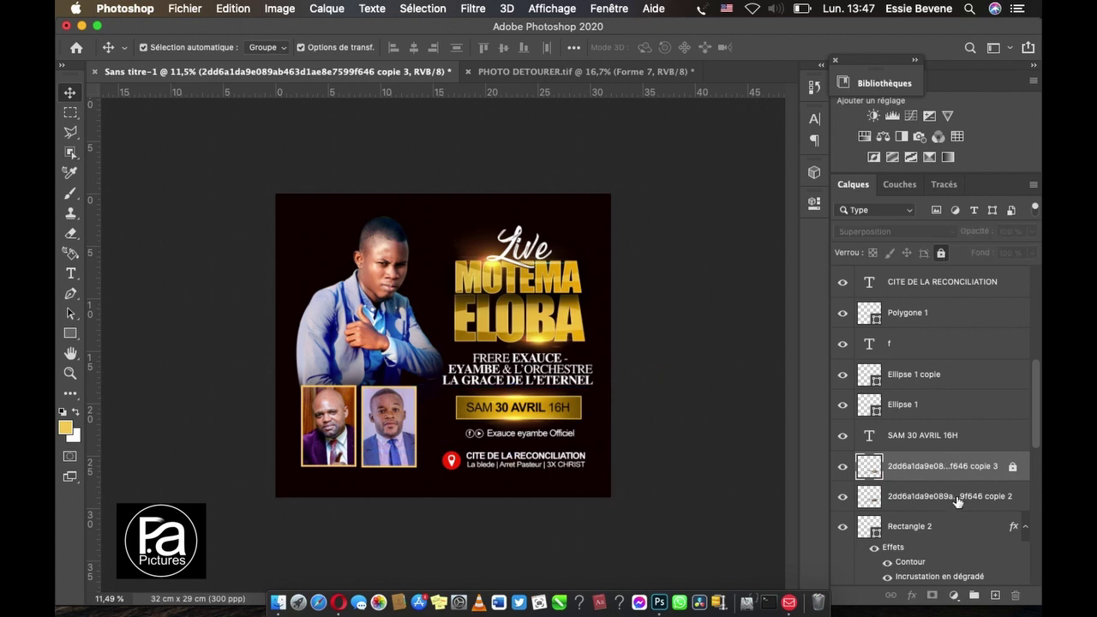
pyautogui.click(958, 502)
# Step: Duplicate glow copie 2, move it to the top, rotate it 90° and set it at the first photo's left edge
pyautogui.press('super+j')
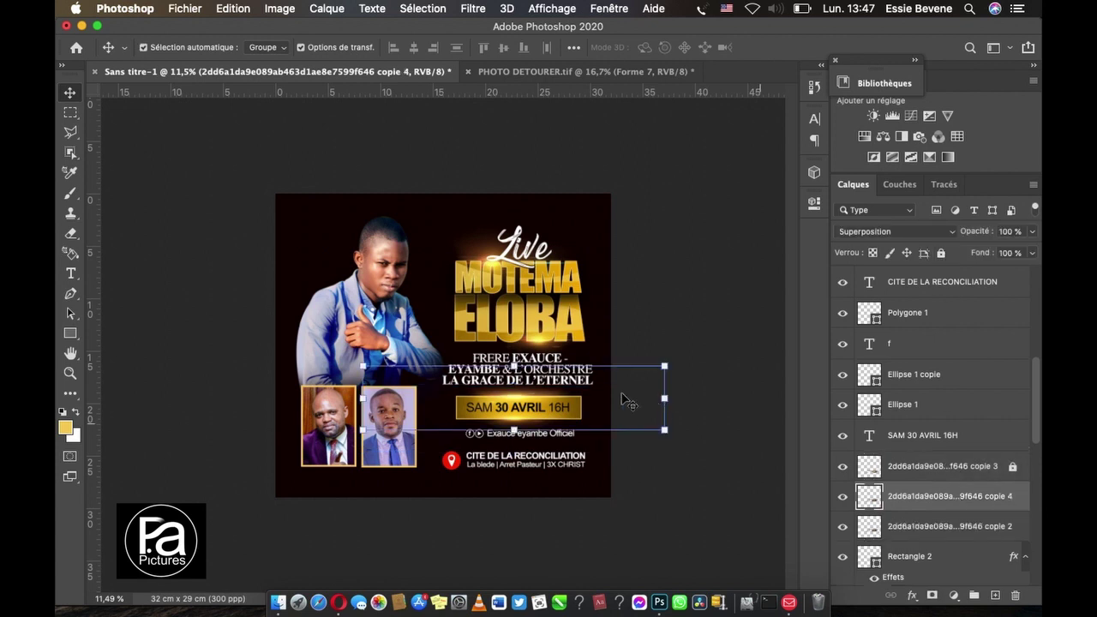
pyautogui.moveTo(517, 400); pyautogui.dragTo(334, 228)
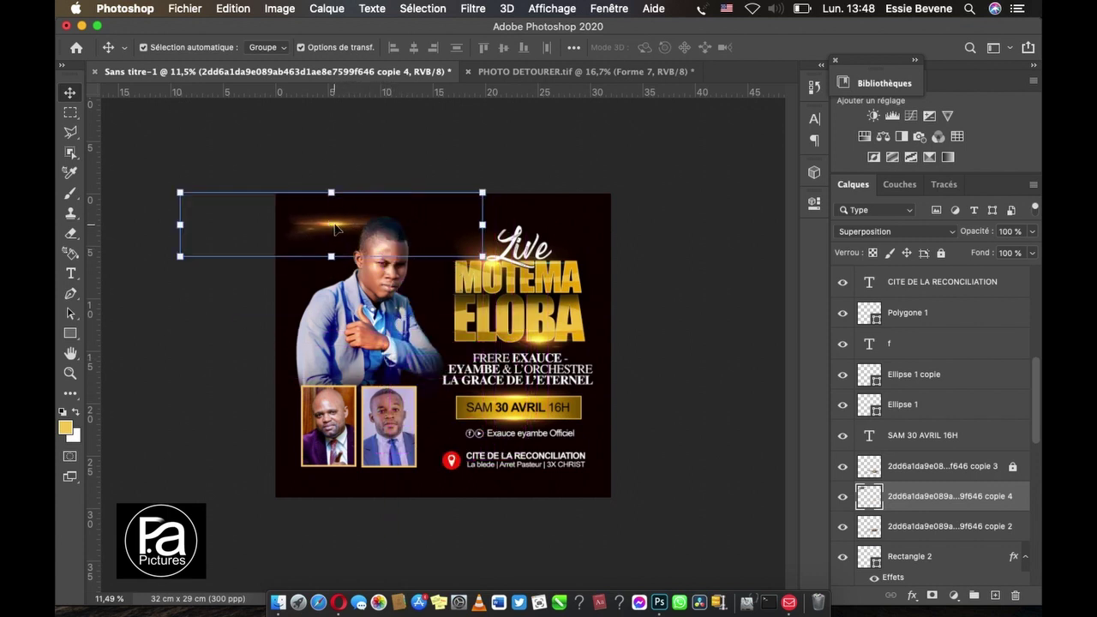
pyautogui.moveTo(1019, 494); pyautogui.dragTo(991, 143)
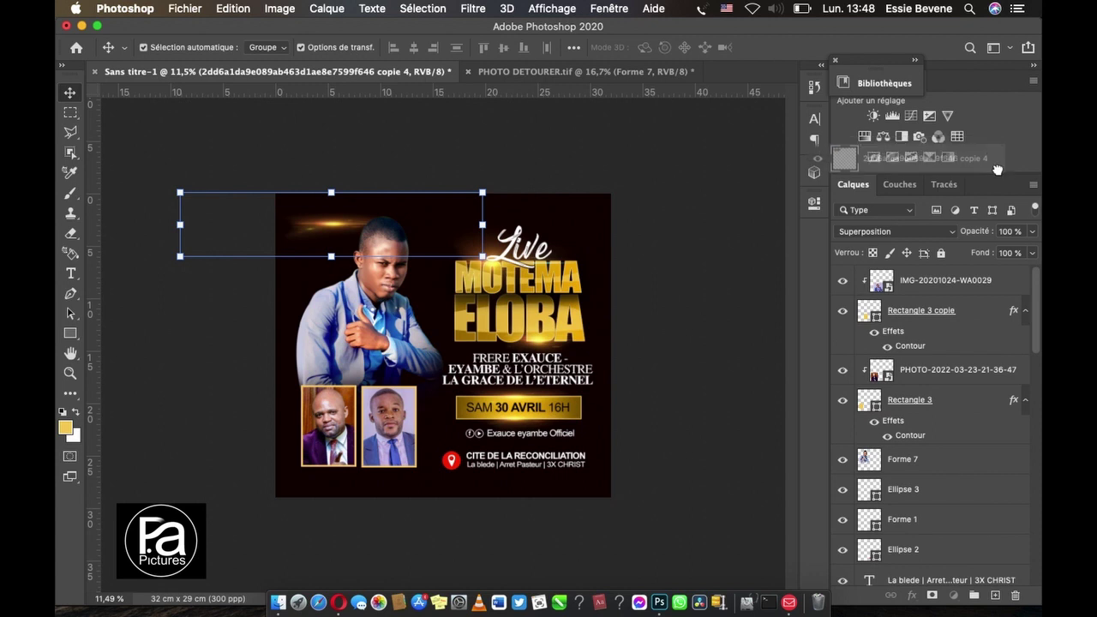
pyautogui.moveTo(991, 142); pyautogui.dragTo(990, 272)
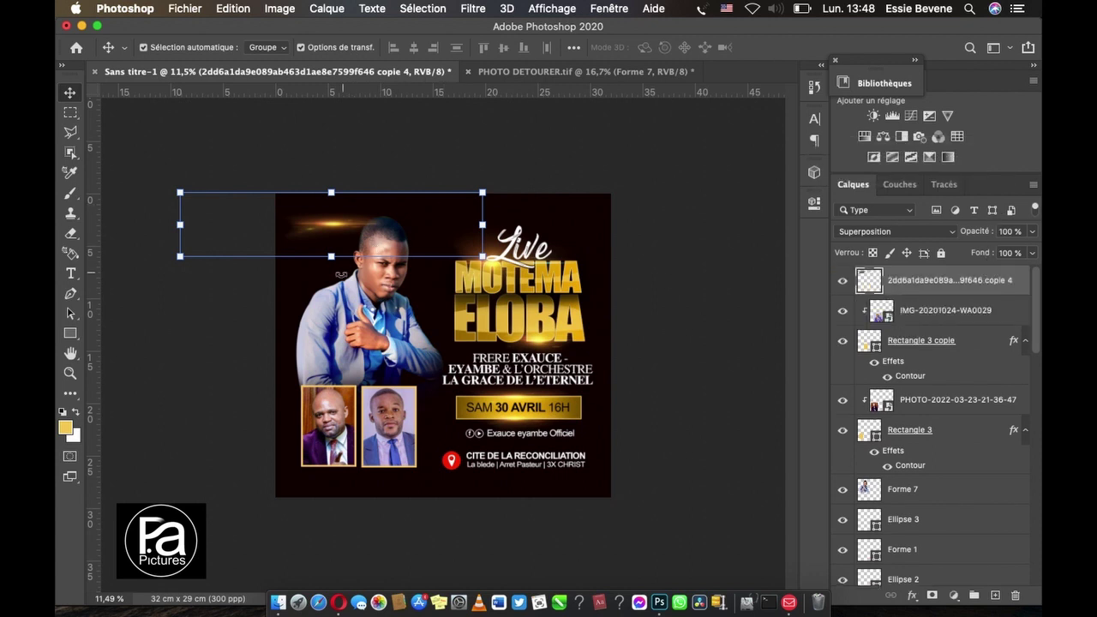
pyautogui.moveTo(332, 237); pyautogui.dragTo(398, 390)
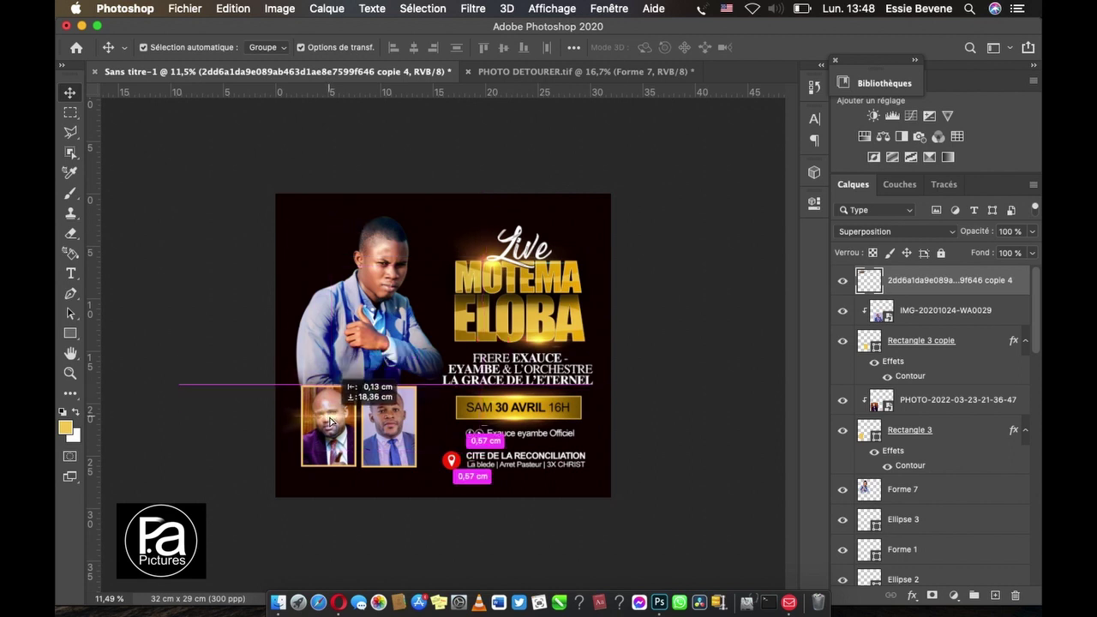
pyautogui.moveTo(486, 378)
pyautogui.mouseDown()
pyautogui.moveTo(390, 510)
pyautogui.moveTo(358, 516)
pyautogui.mouseUp()
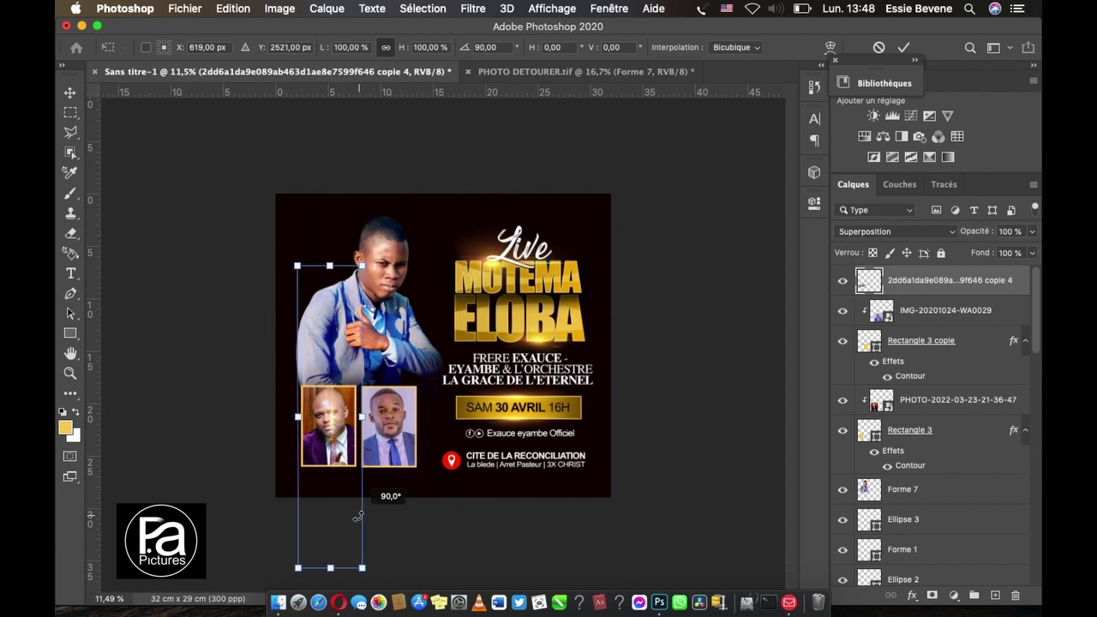
pyautogui.press('Return')
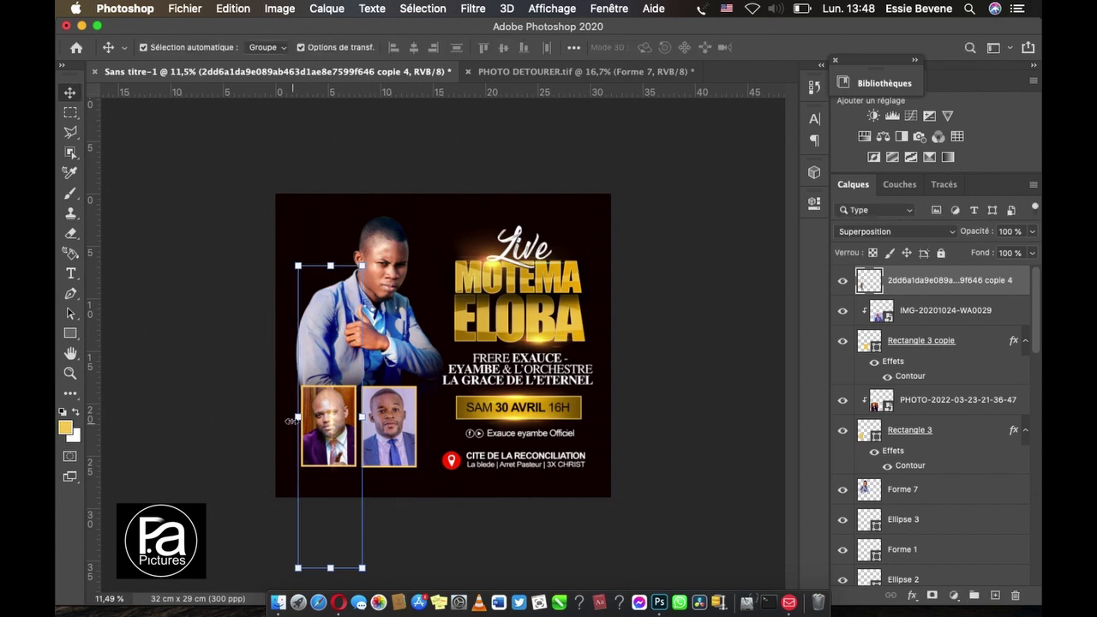
pyautogui.moveTo(332, 426); pyautogui.dragTo(304, 429)
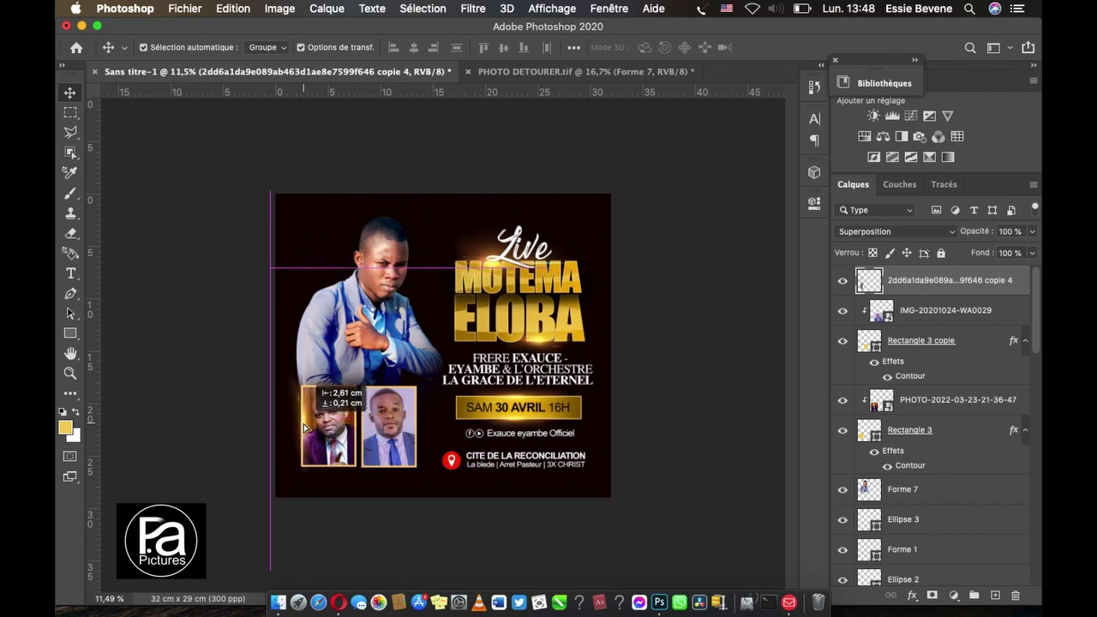
pyautogui.moveTo(304, 428); pyautogui.dragTo(304, 427)
# Step: Erase the part of glow copie 4 left of the first guest photo
pyautogui.click(333, 471)
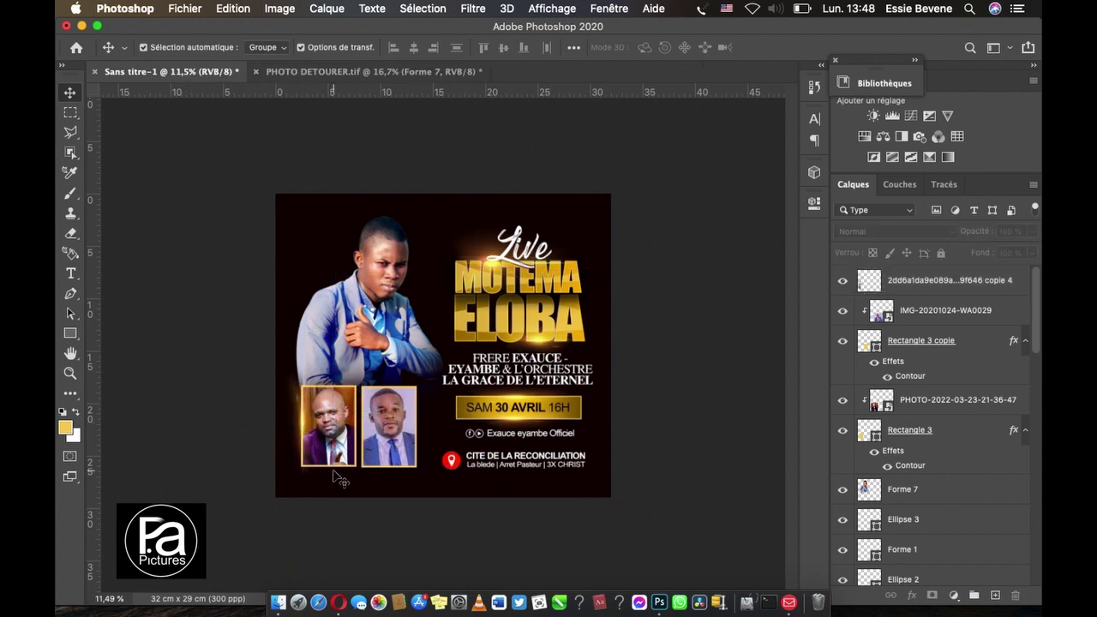
pyautogui.press('super+plus')
pyautogui.scroll(-2, 333, 471)
pyautogui.scroll(-5, 333, 471)
pyautogui.hscroll(-5, 333, 471)
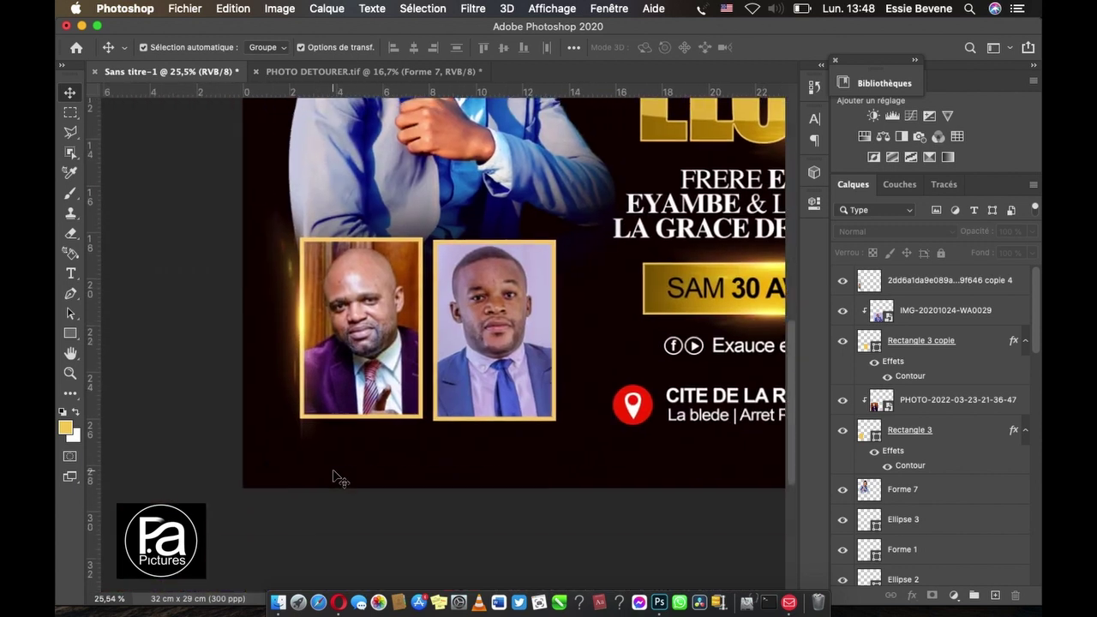
pyautogui.click(290, 271)
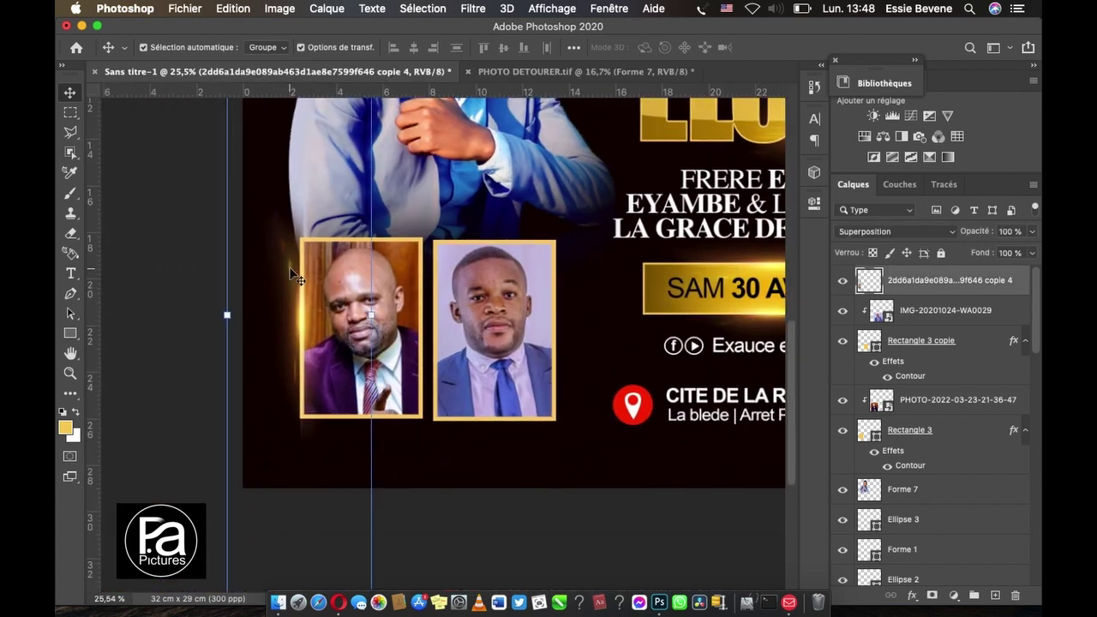
pyautogui.click(72, 234)
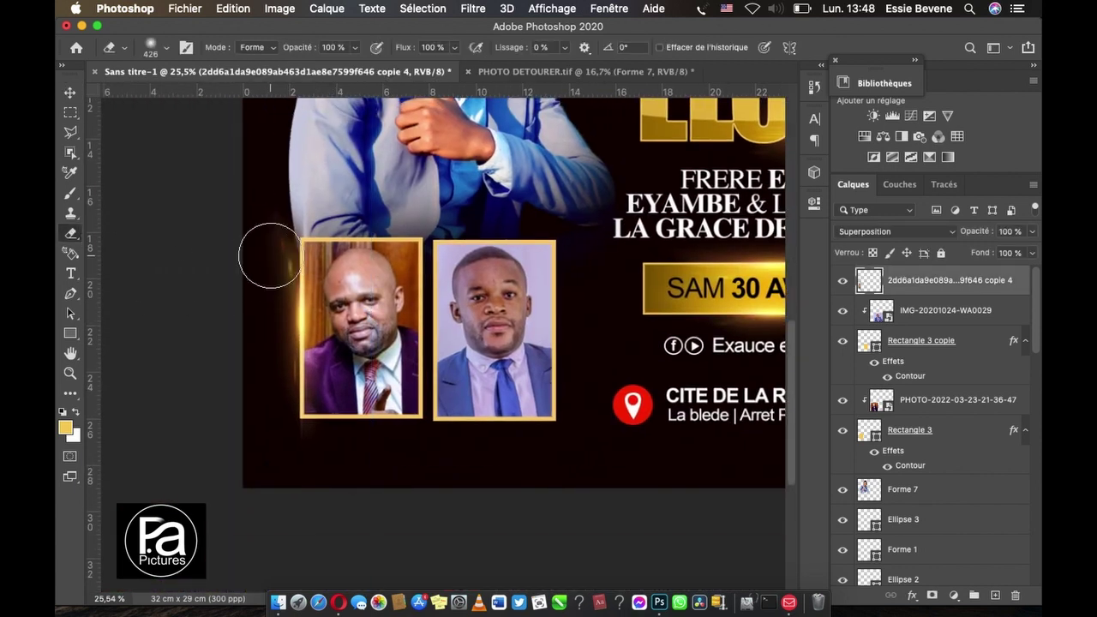
pyautogui.moveTo(265, 256); pyautogui.dragTo(260, 256)
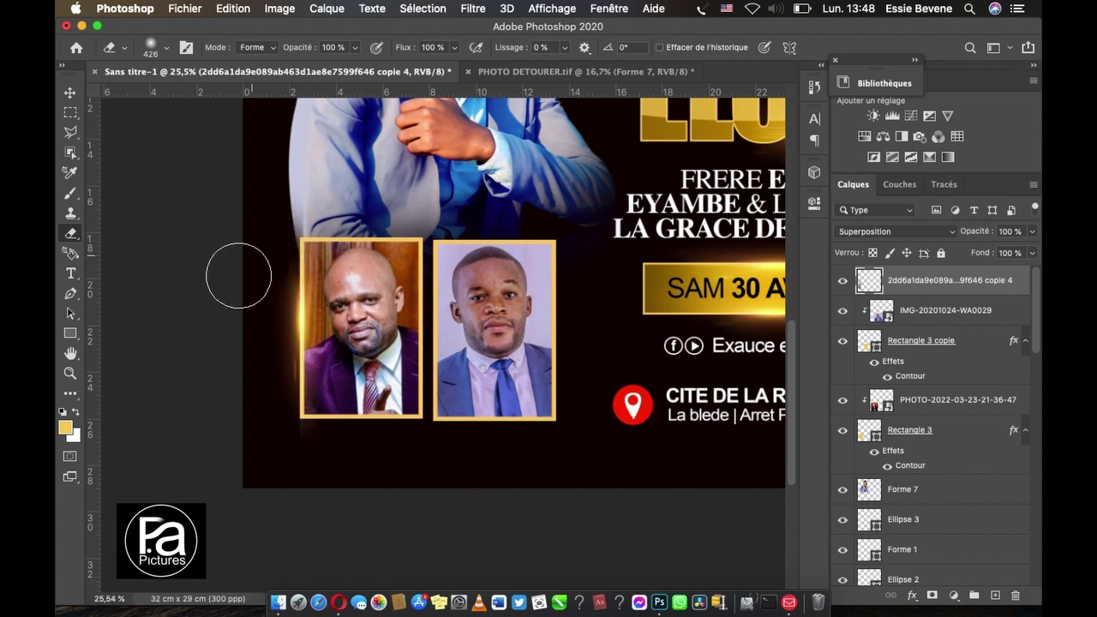
pyautogui.click(70, 93)
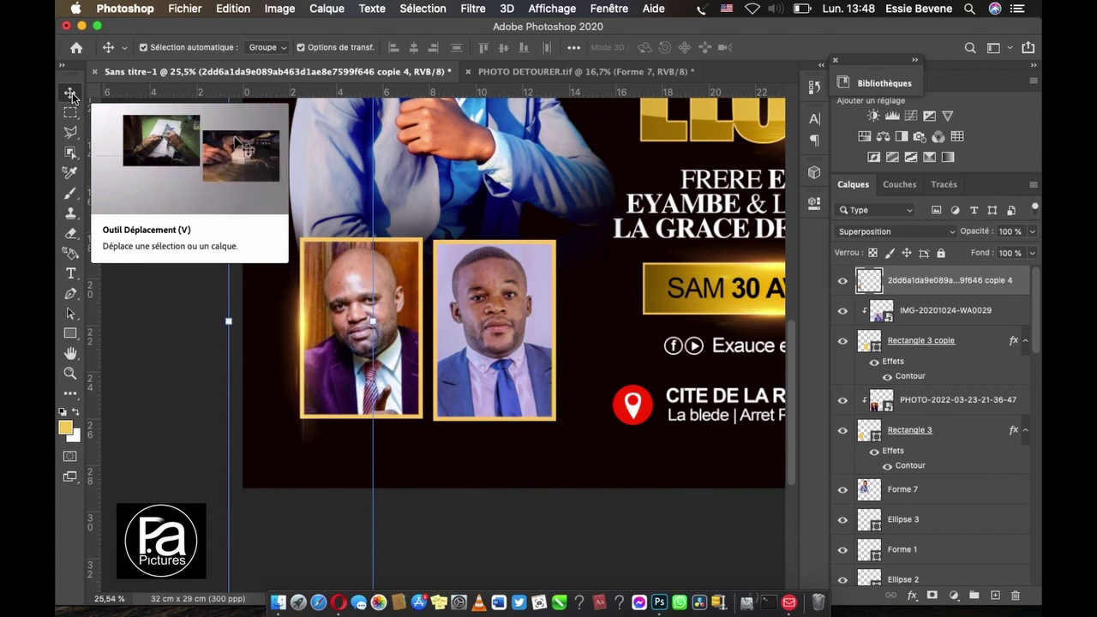
# Step: Duplicate the glow onto the guest photos' edges as copies 5, 6 and 7
pyautogui.click(138, 314)
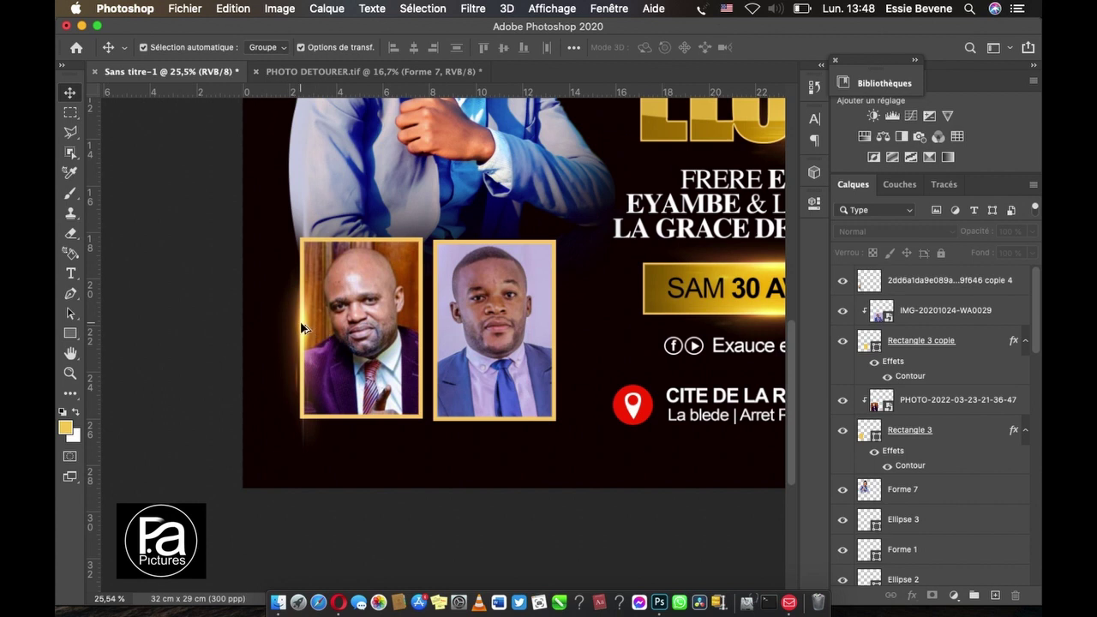
pyautogui.moveTo(301, 327); pyautogui.dragTo(416, 317)
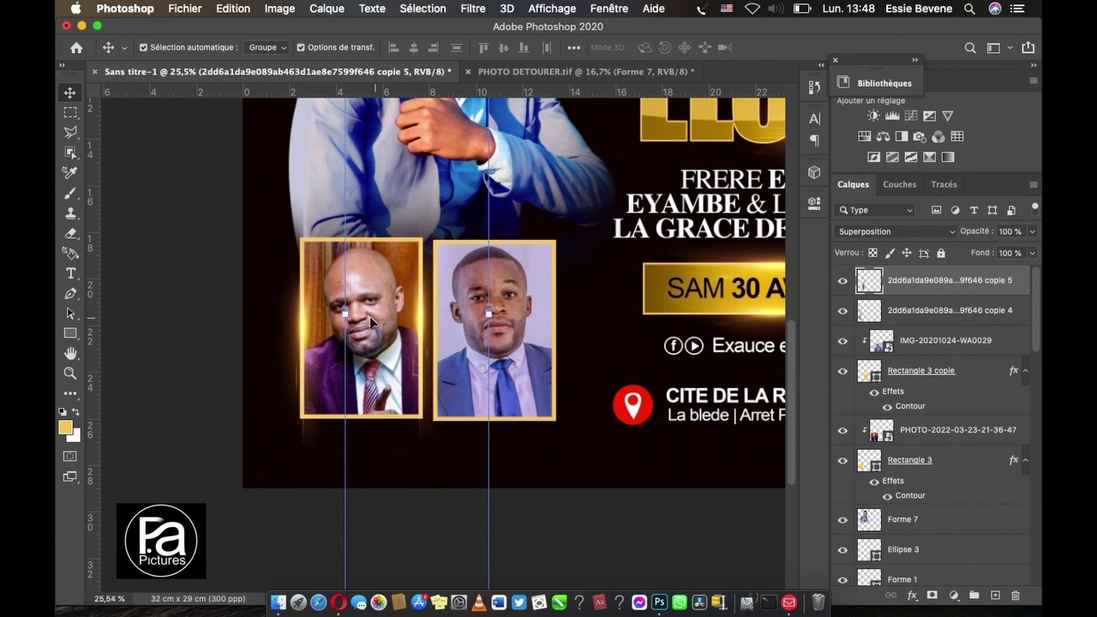
pyautogui.click(215, 299)
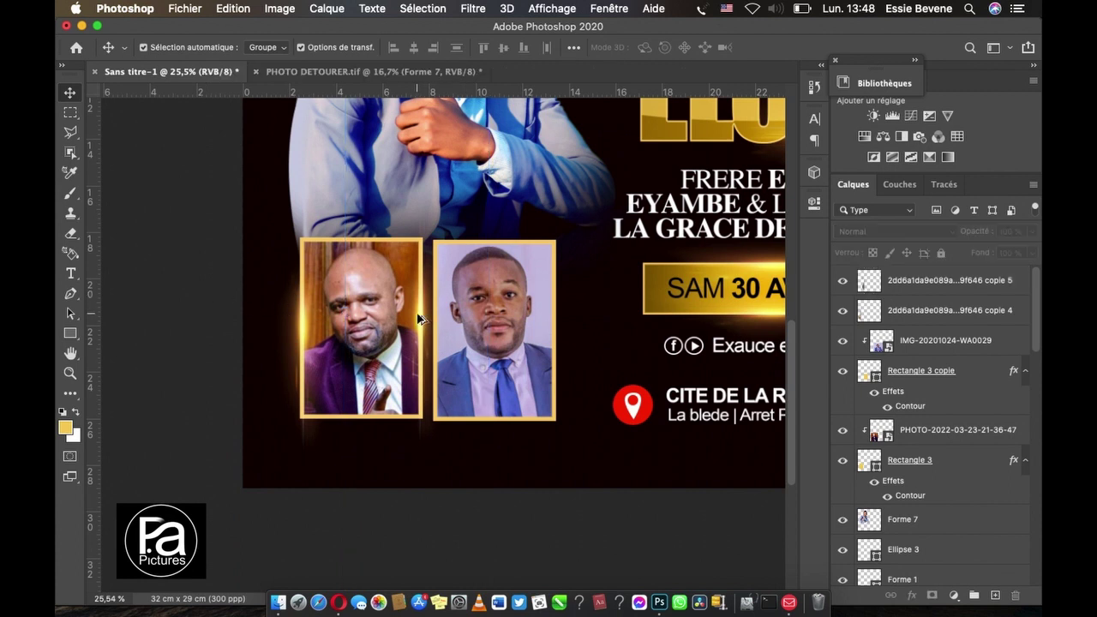
pyautogui.moveTo(418, 319); pyautogui.dragTo(549, 316)
pyautogui.click(184, 302)
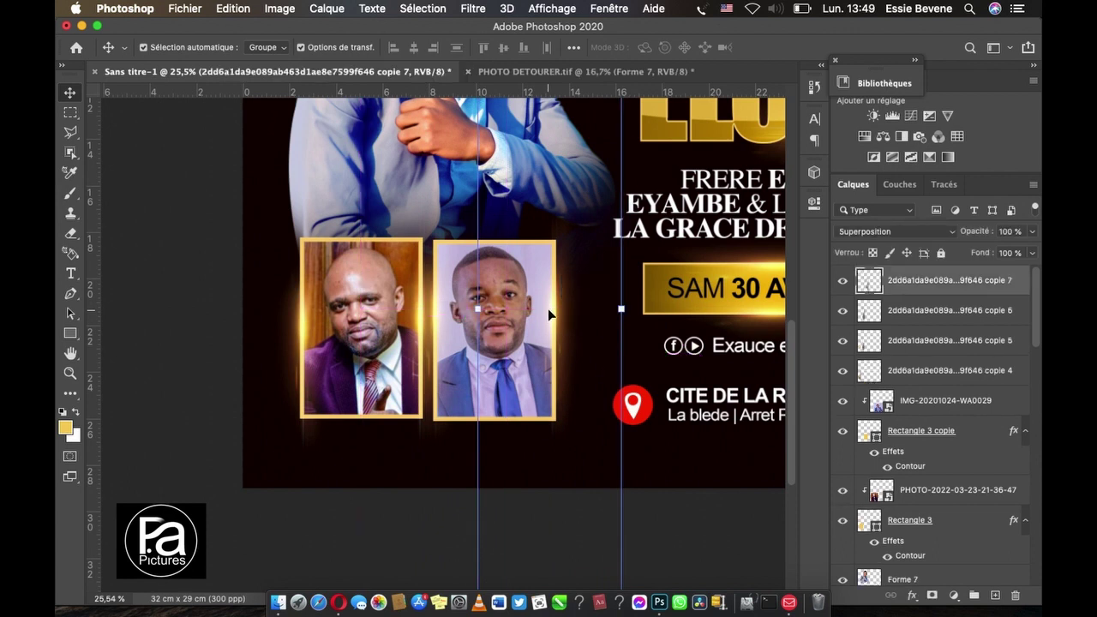
pyautogui.moveTo(549, 310); pyautogui.dragTo(561, 318)
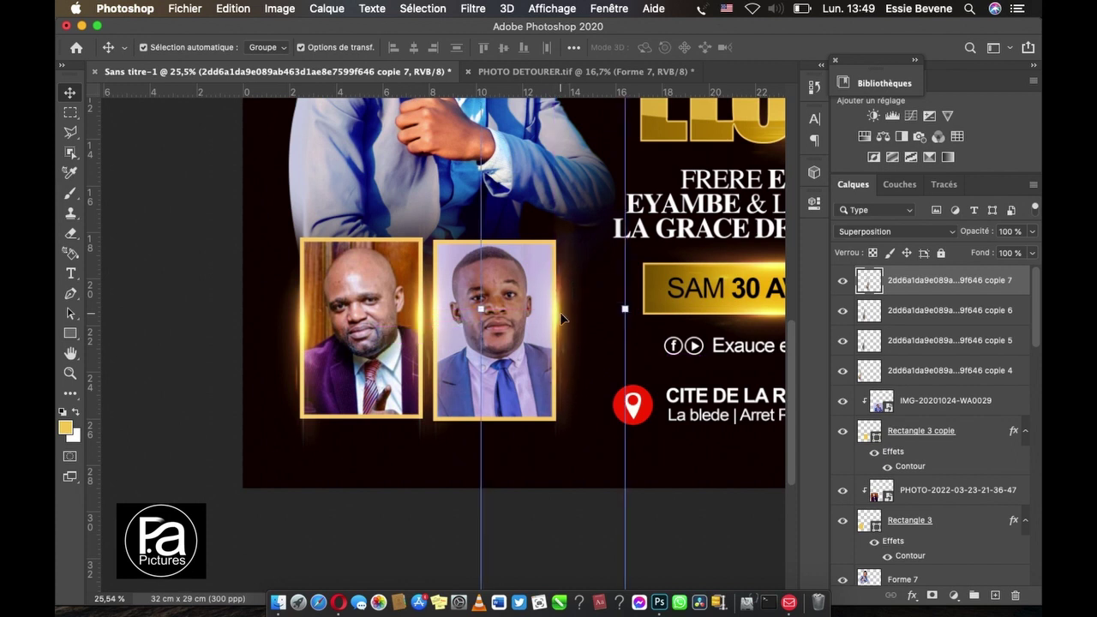
pyautogui.click(152, 370)
# Step: Widen glow copie 7 slightly, nudge it left, and apply the transform
pyautogui.scroll(-2, 403, 437)
pyautogui.scroll(-3, 402, 437)
pyautogui.scroll(-3, 411, 441)
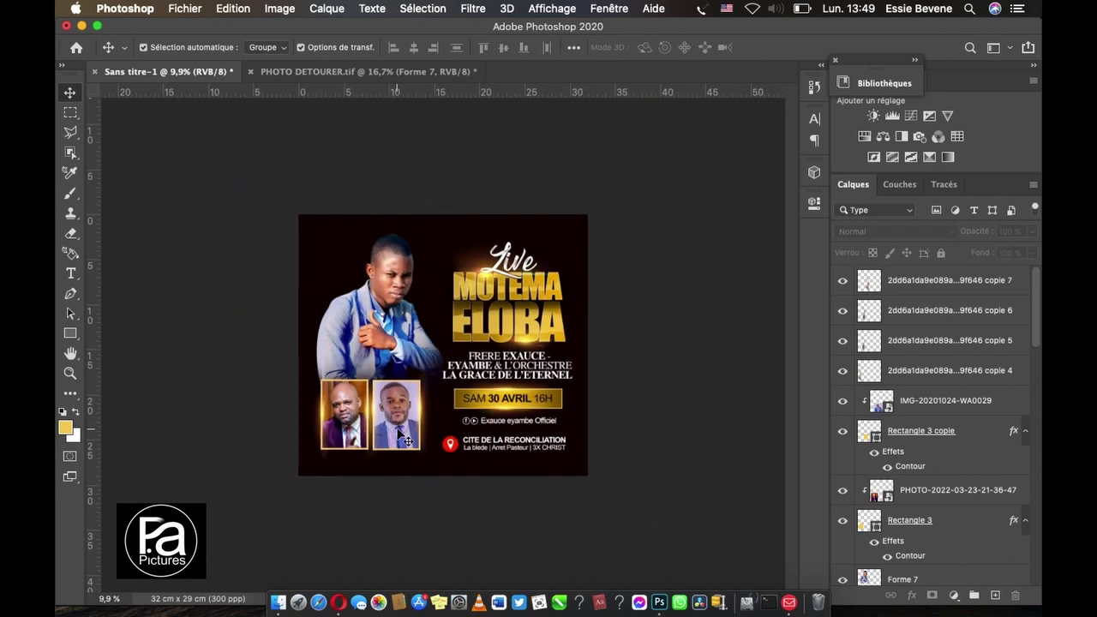
pyautogui.scroll(4, 420, 442)
pyautogui.scroll(-3, 416, 440)
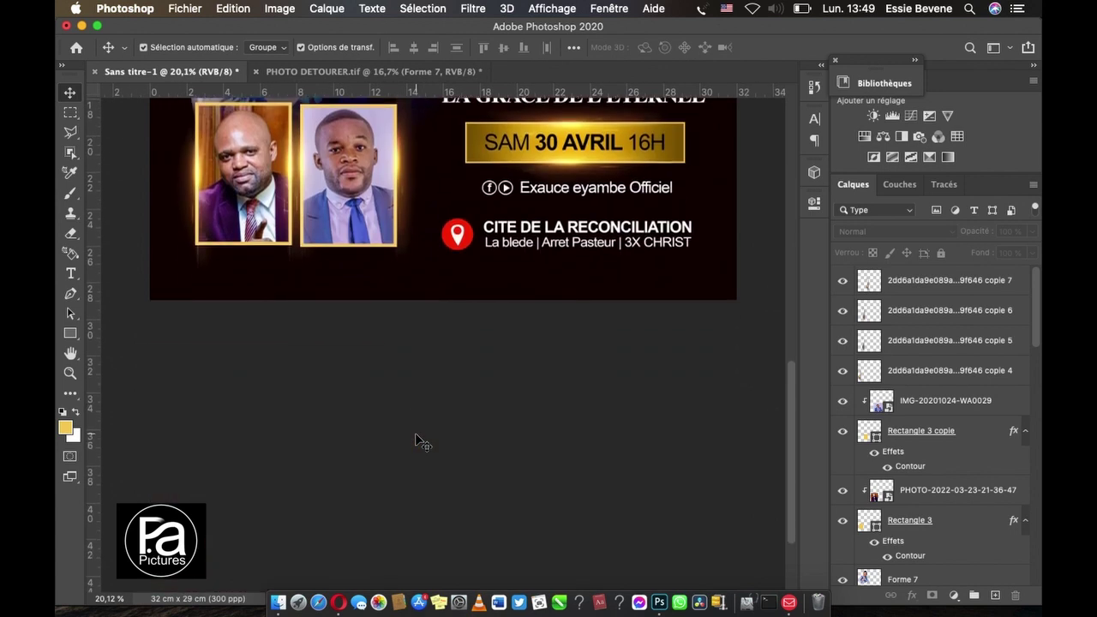
pyautogui.click(403, 162)
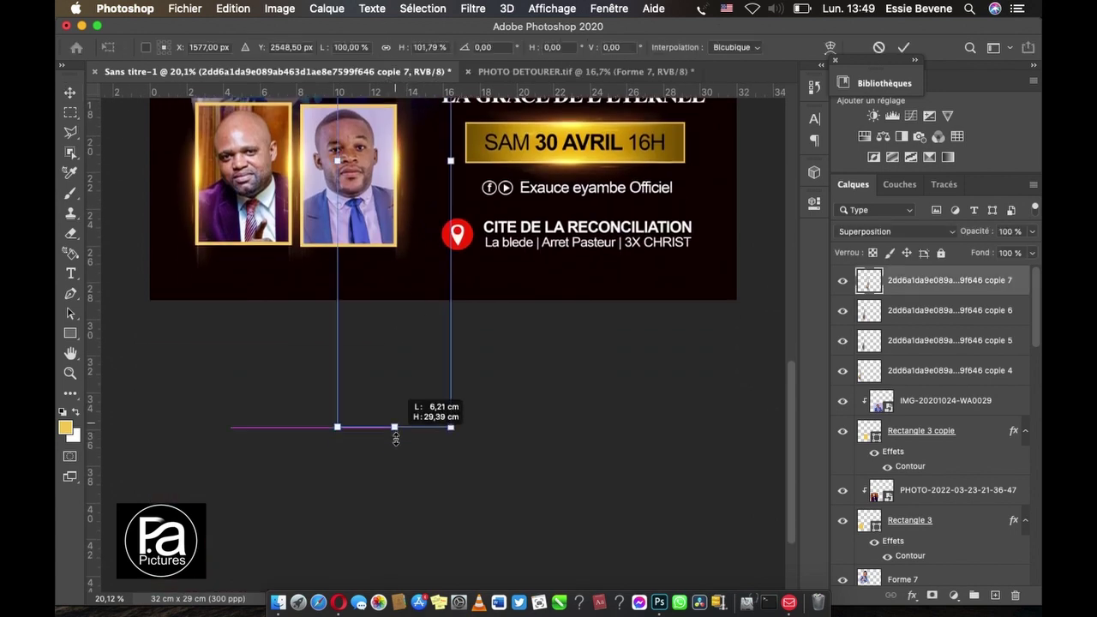
pyautogui.moveTo(394, 423); pyautogui.dragTo(394, 418)
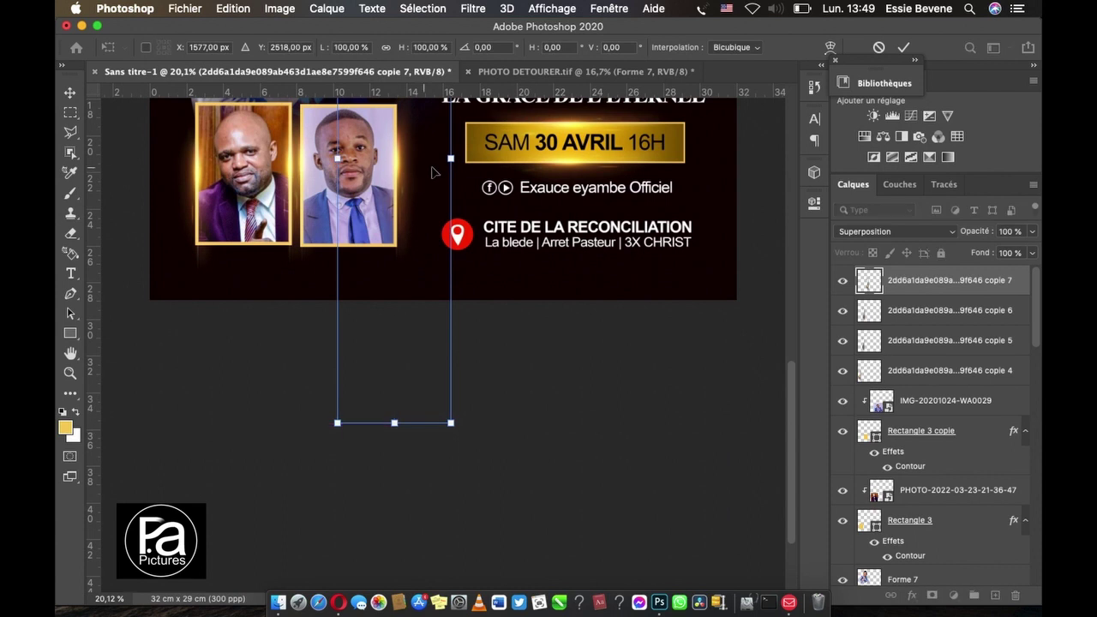
pyautogui.moveTo(449, 160); pyautogui.dragTo(455, 160)
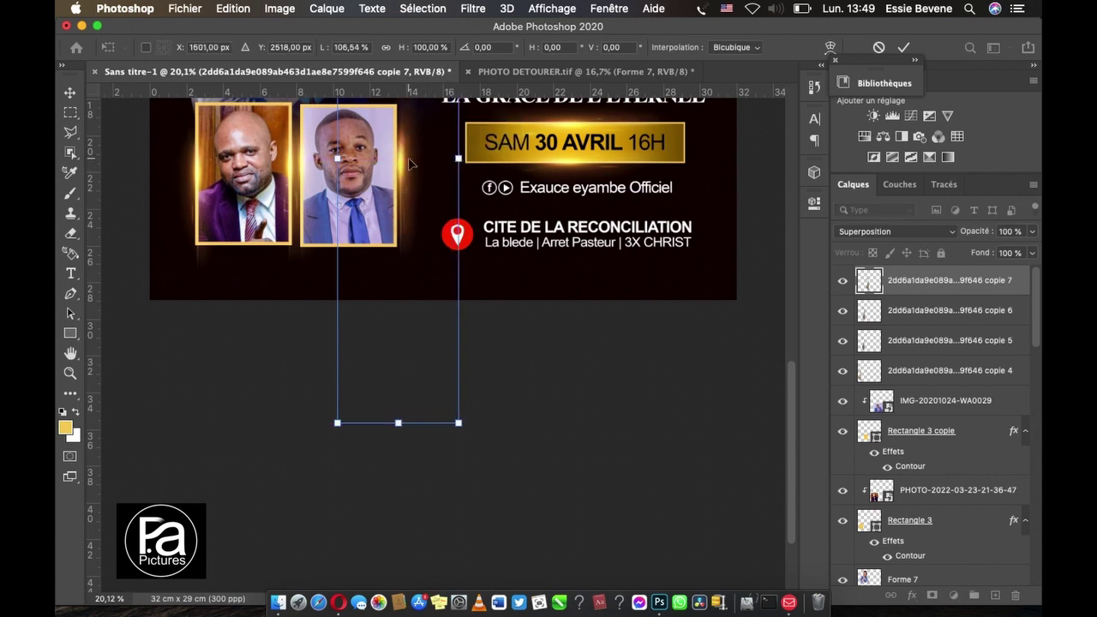
pyautogui.press('Left')
pyautogui.press('Left')
pyautogui.press('Left')
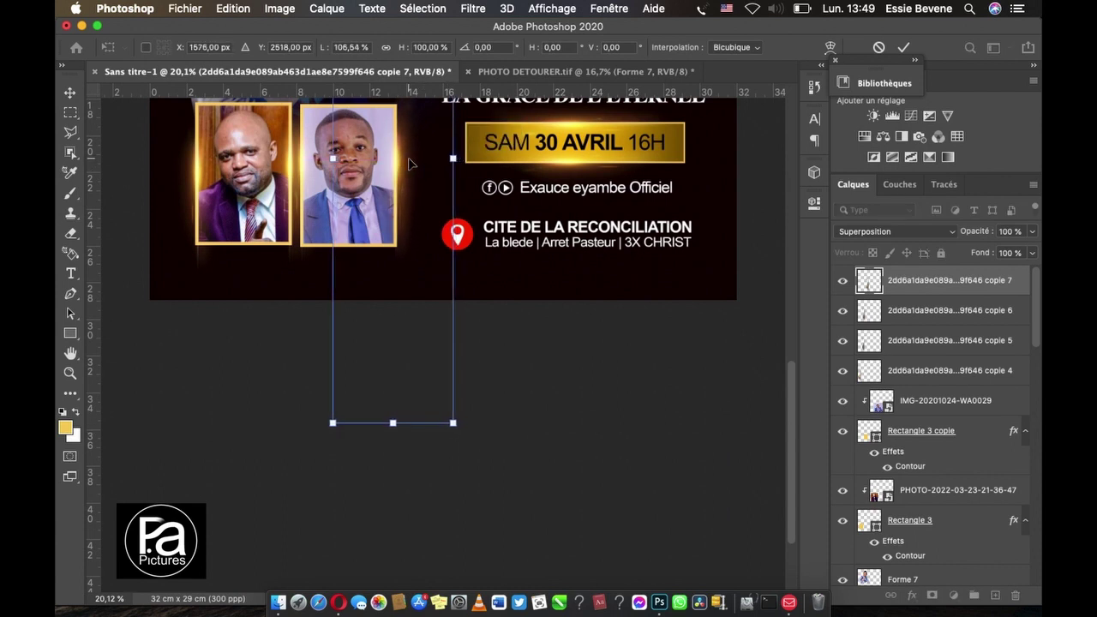
pyautogui.press('Return')
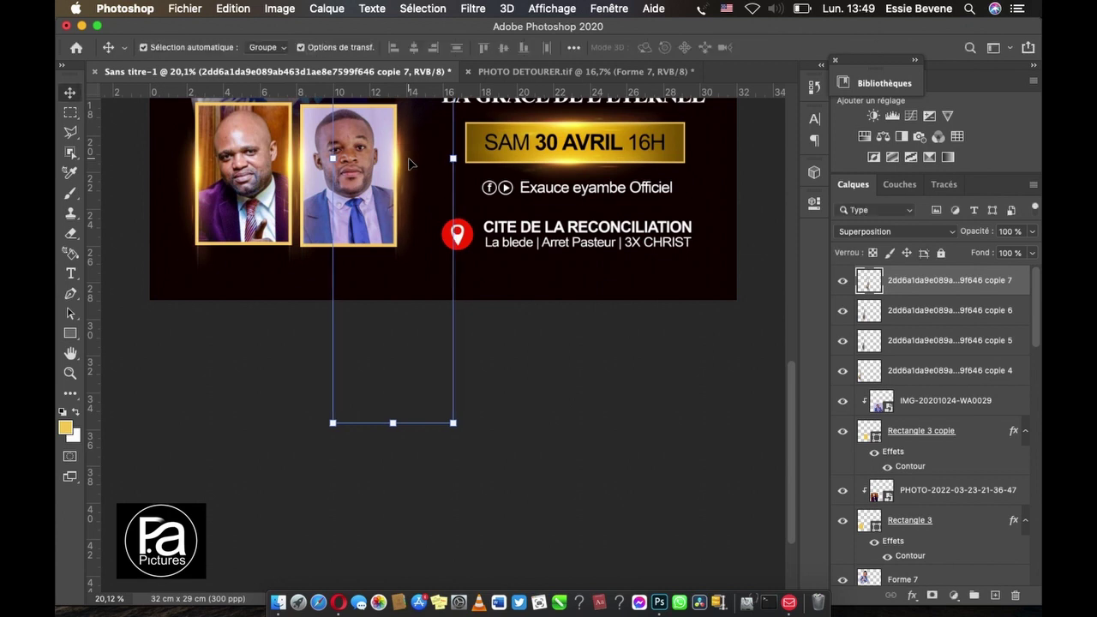
# Step: Nudge all layers on the poster's left half slightly down
pyautogui.click(591, 305)
pyautogui.scroll(-3, 587, 357)
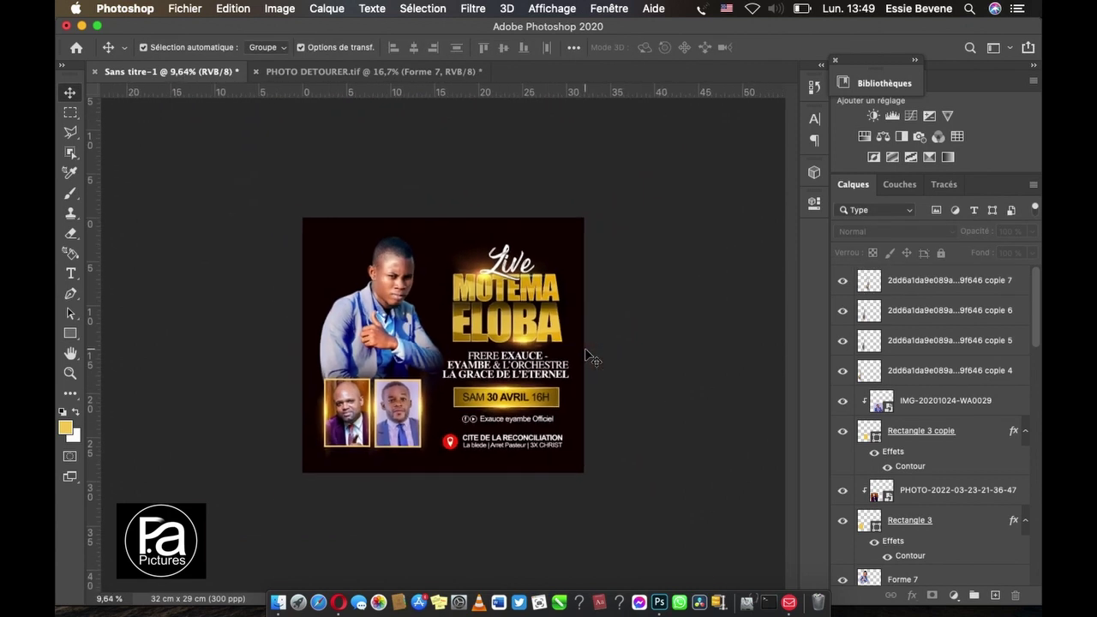
pyautogui.scroll(1, 676, 360)
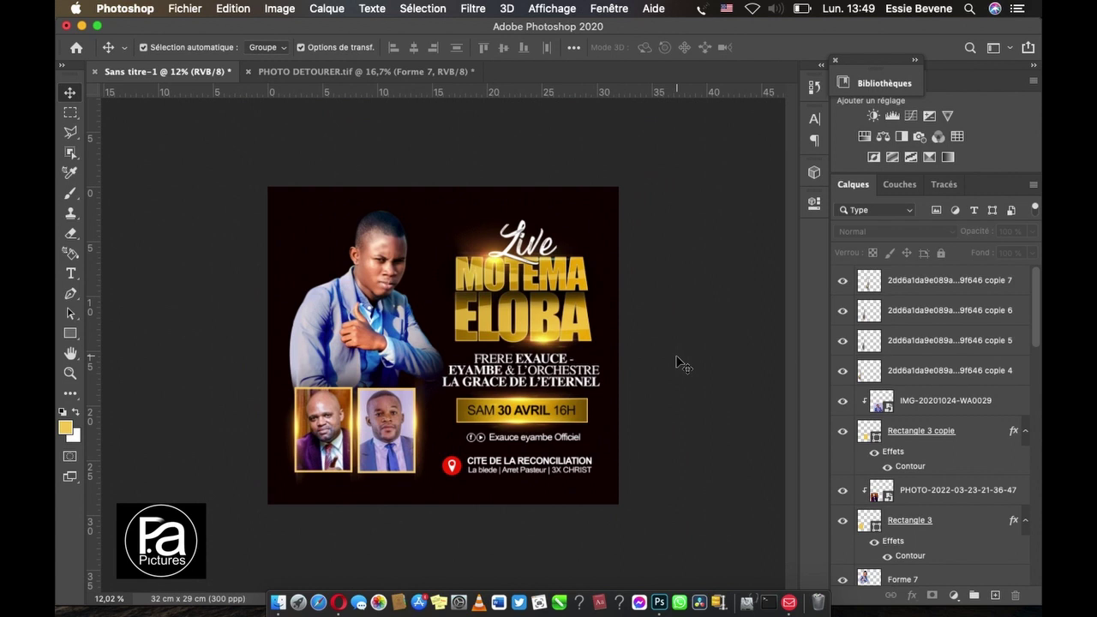
pyautogui.moveTo(267, 190); pyautogui.dragTo(406, 491)
pyautogui.press('Down')
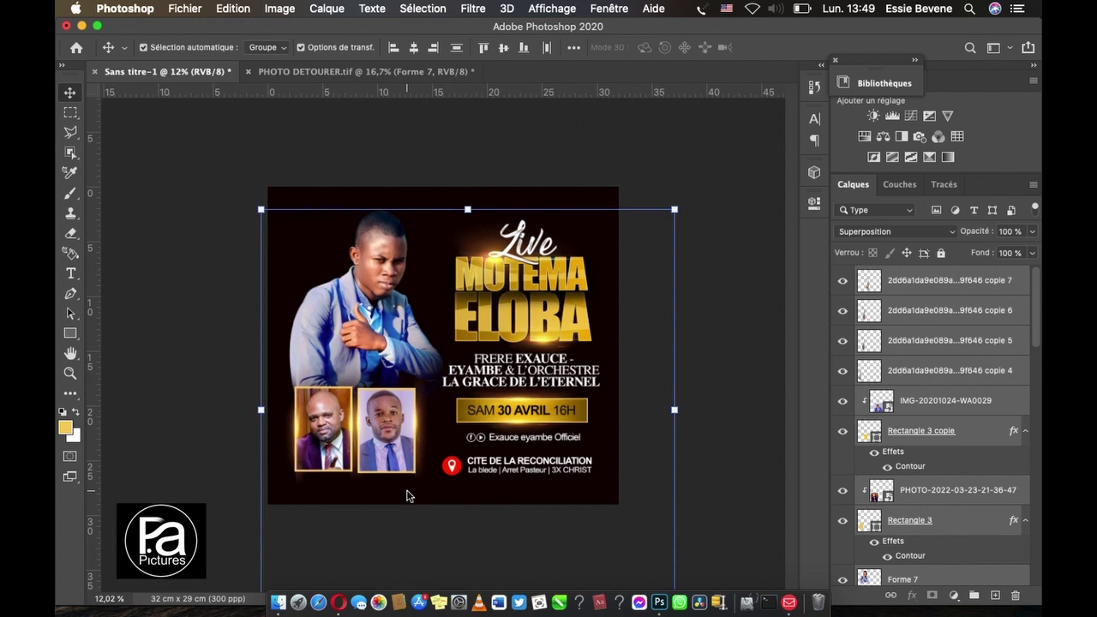
# Step: Lock the 'copie 2' layer, nudge the portrait group 2 px left, and select Forme 7
pyautogui.click(685, 367)
pyautogui.click(524, 403)
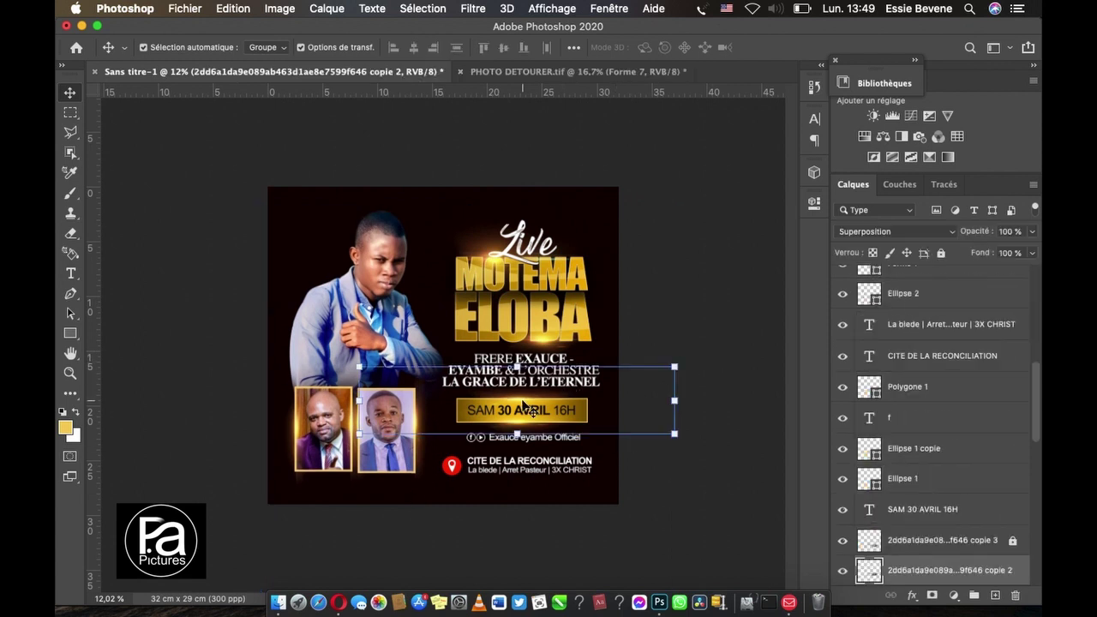
pyautogui.click(940, 253)
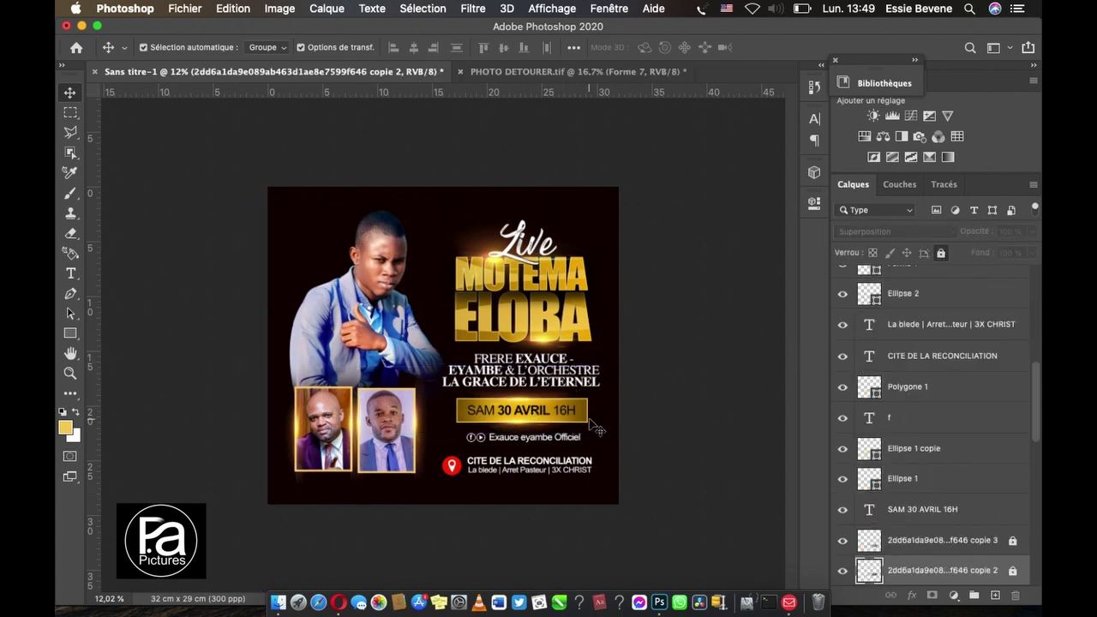
pyautogui.click(387, 328)
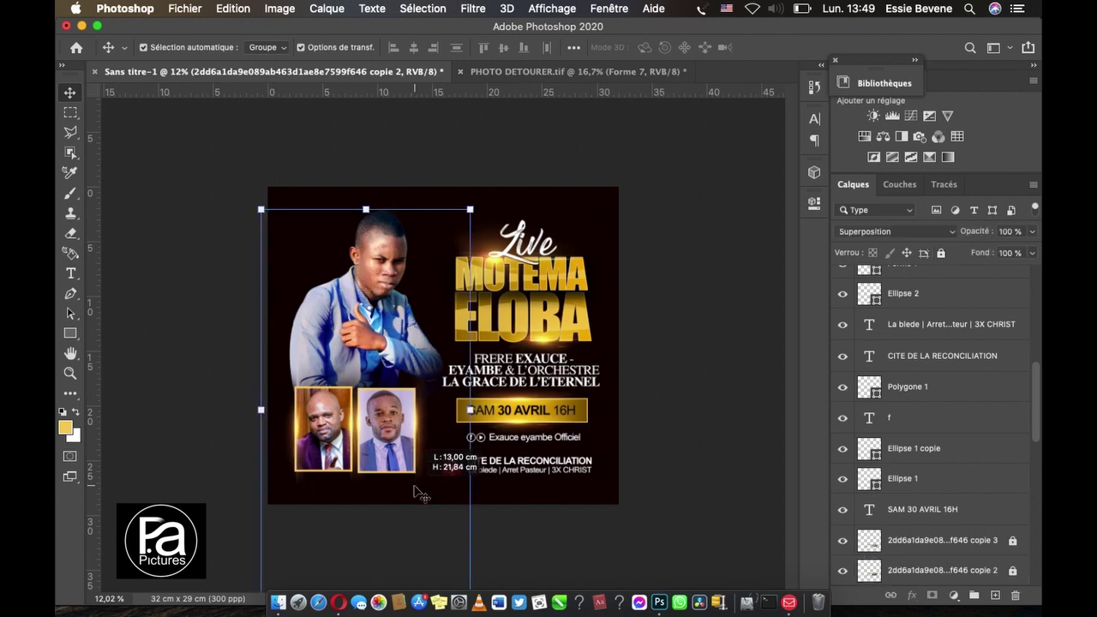
pyautogui.press('Left')
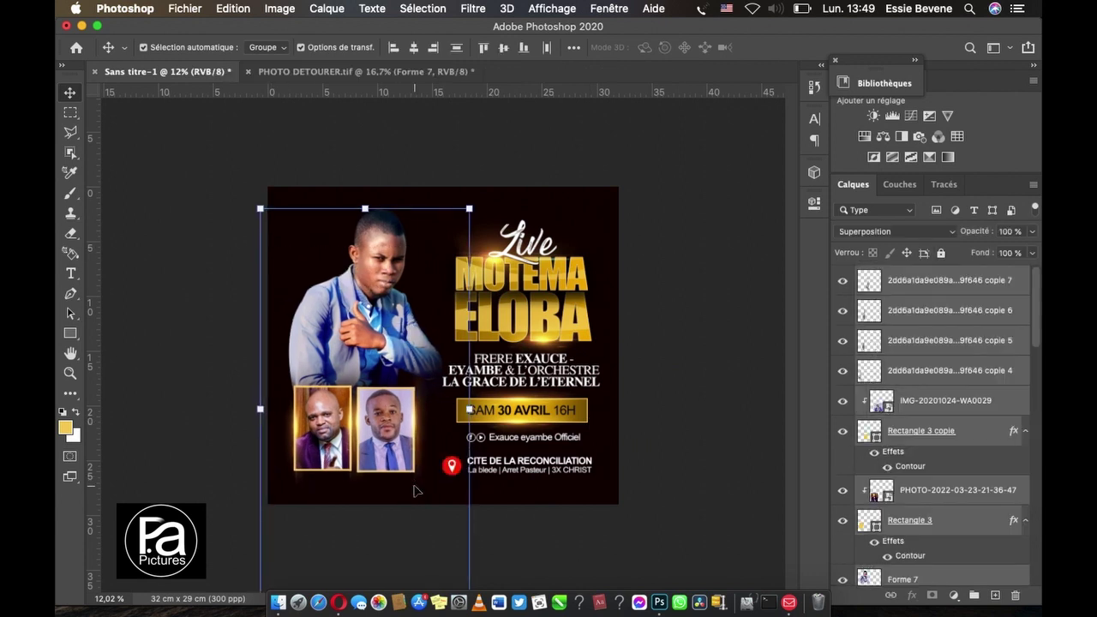
pyautogui.press('Left')
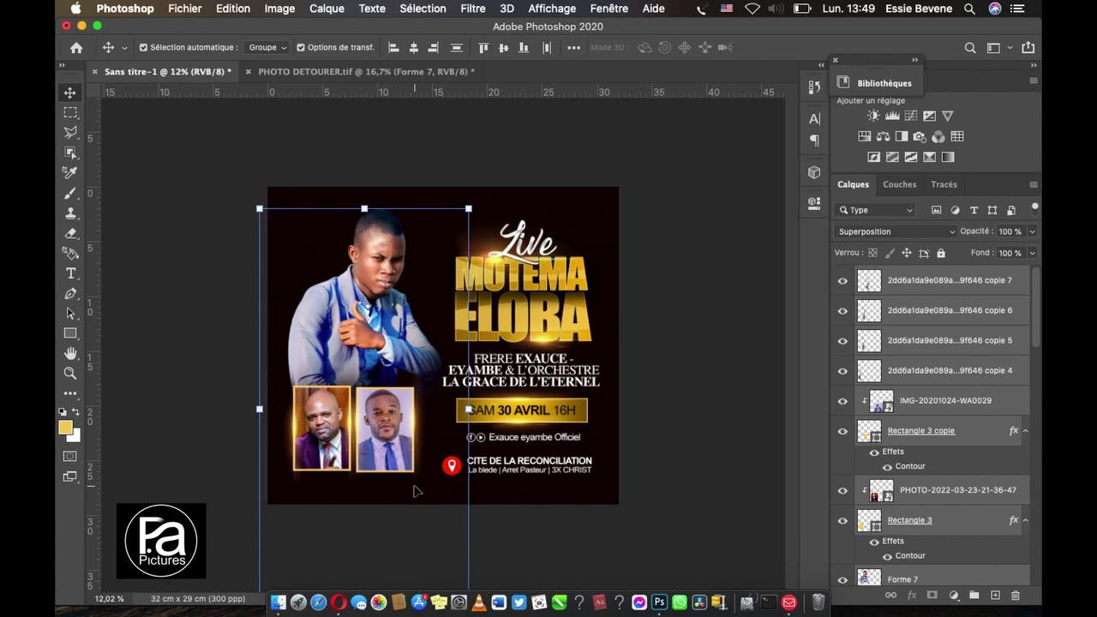
pyautogui.click(194, 412)
pyautogui.click(365, 328)
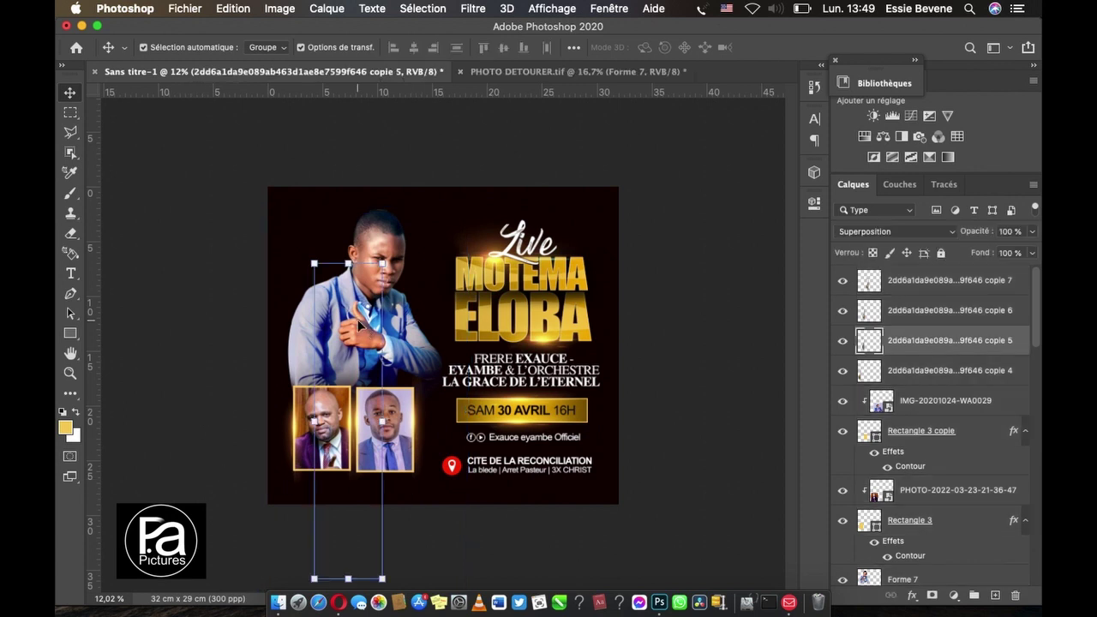
pyautogui.click(383, 223)
# Step: Open Finder and go to the Téléchargements folder
pyautogui.click(277, 602)
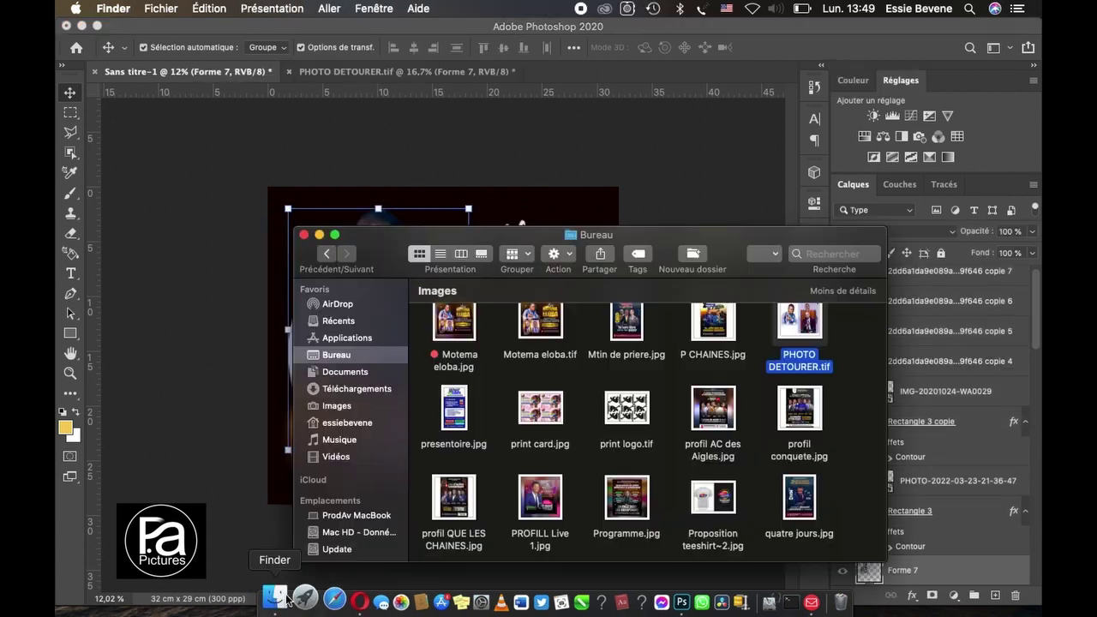
pyautogui.scroll(-3, 668, 401)
pyautogui.scroll(-3, 668, 401)
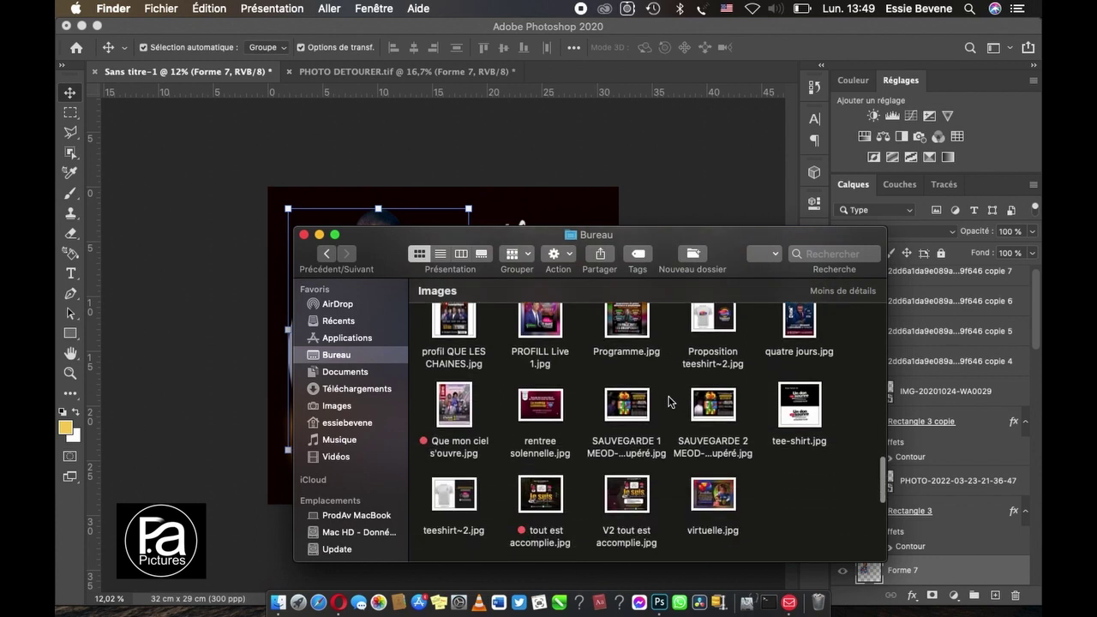
pyautogui.scroll(-4, 668, 401)
pyautogui.scroll(5, 668, 400)
pyautogui.scroll(4, 668, 401)
pyautogui.scroll(5, 668, 401)
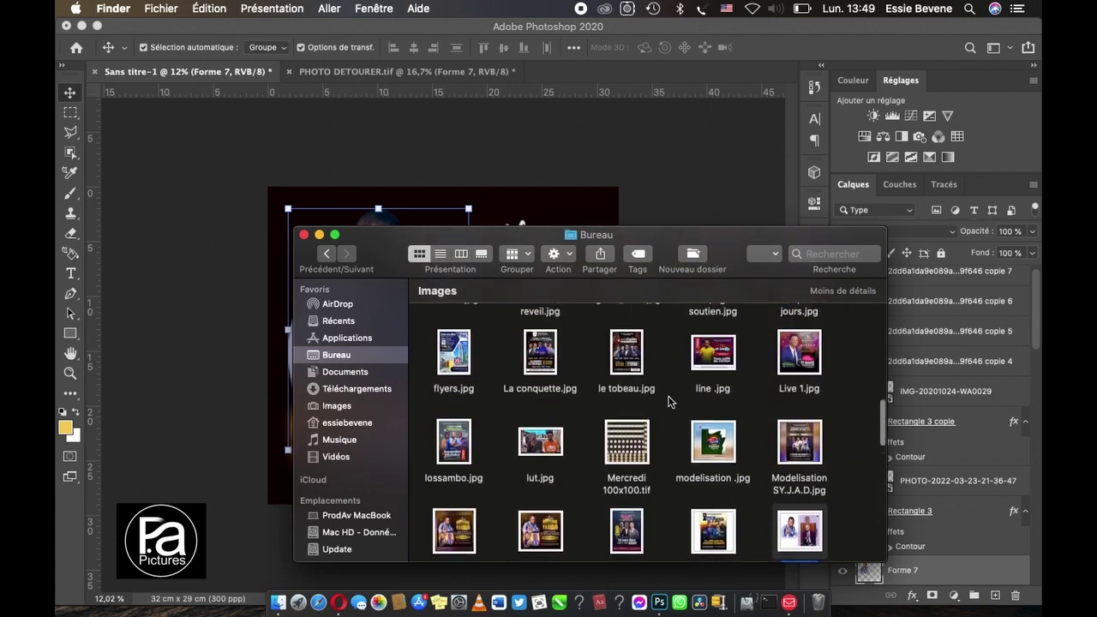
pyautogui.scroll(3, 668, 401)
pyautogui.scroll(1, 668, 401)
pyautogui.scroll(5, 668, 401)
pyautogui.scroll(3, 668, 401)
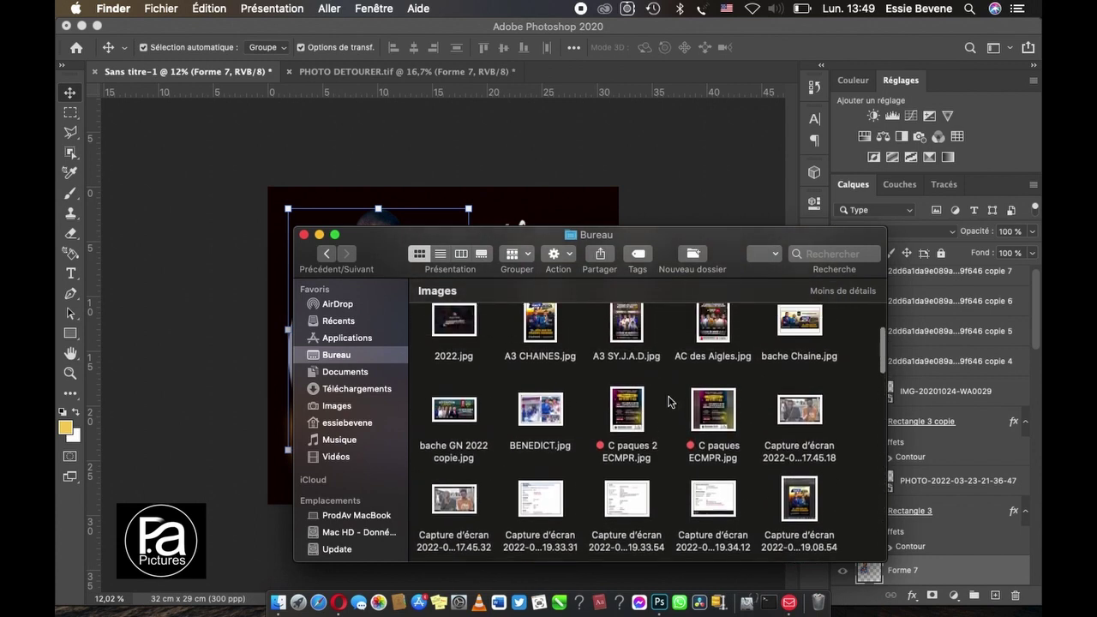
pyautogui.scroll(4, 668, 401)
pyautogui.scroll(4, 668, 401)
pyautogui.scroll(3, 668, 401)
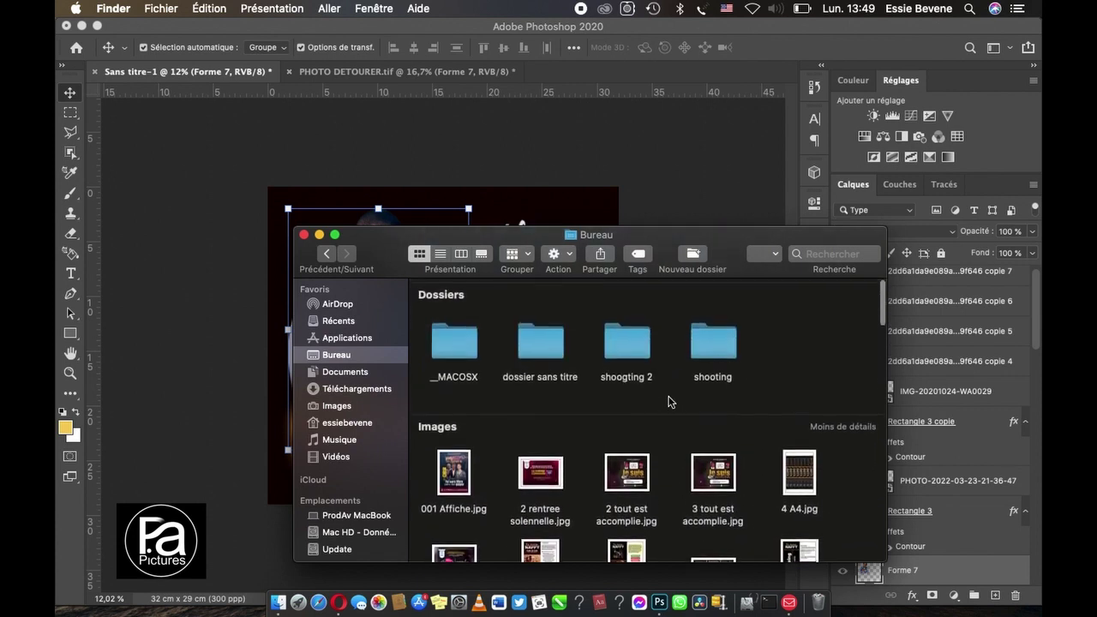
pyautogui.scroll(-3, 668, 400)
pyautogui.scroll(-1, 668, 401)
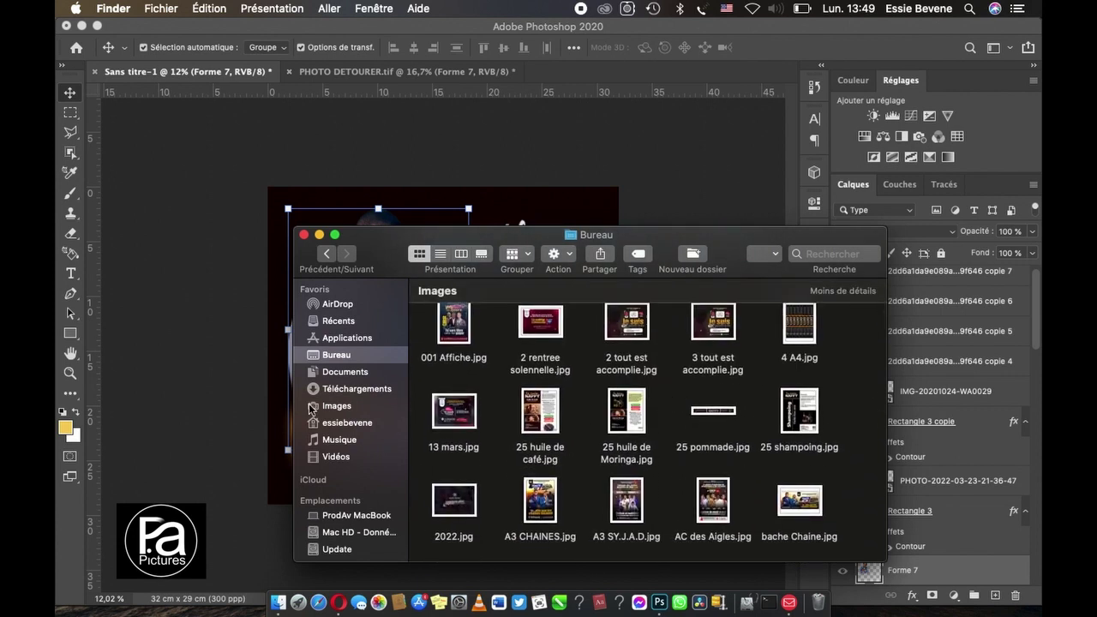
pyautogui.click(351, 390)
# Step: Show all images and scroll down to the istockphoto files
pyautogui.scroll(3, 661, 355)
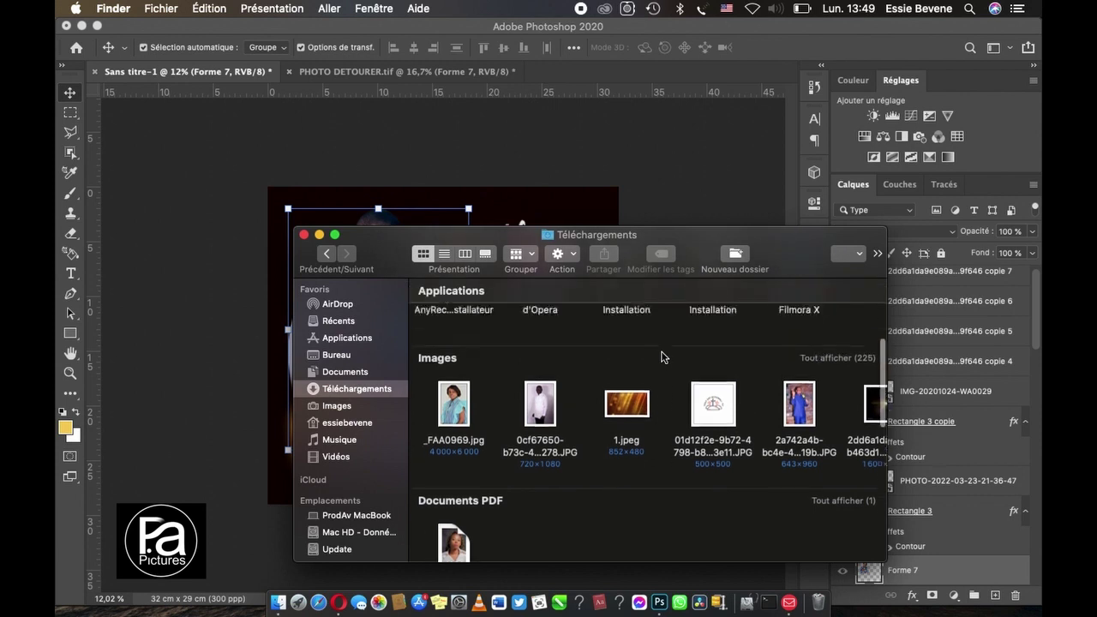
pyautogui.click(833, 376)
pyautogui.scroll(-5, 760, 463)
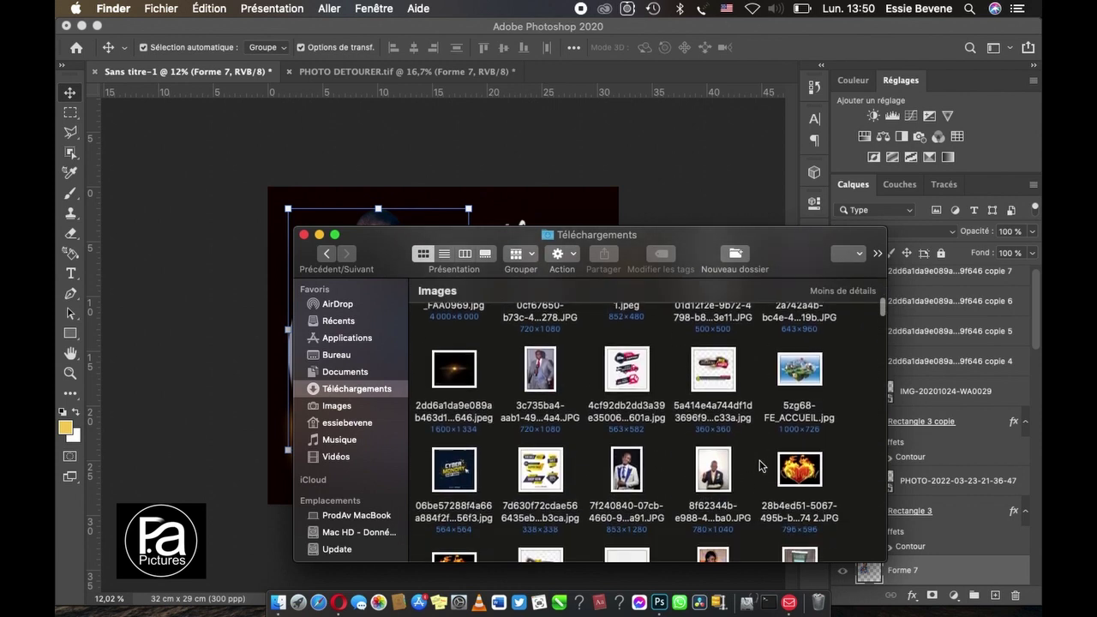
pyautogui.scroll(-5, 760, 465)
pyautogui.scroll(-5, 760, 465)
pyautogui.scroll(-5, 760, 465)
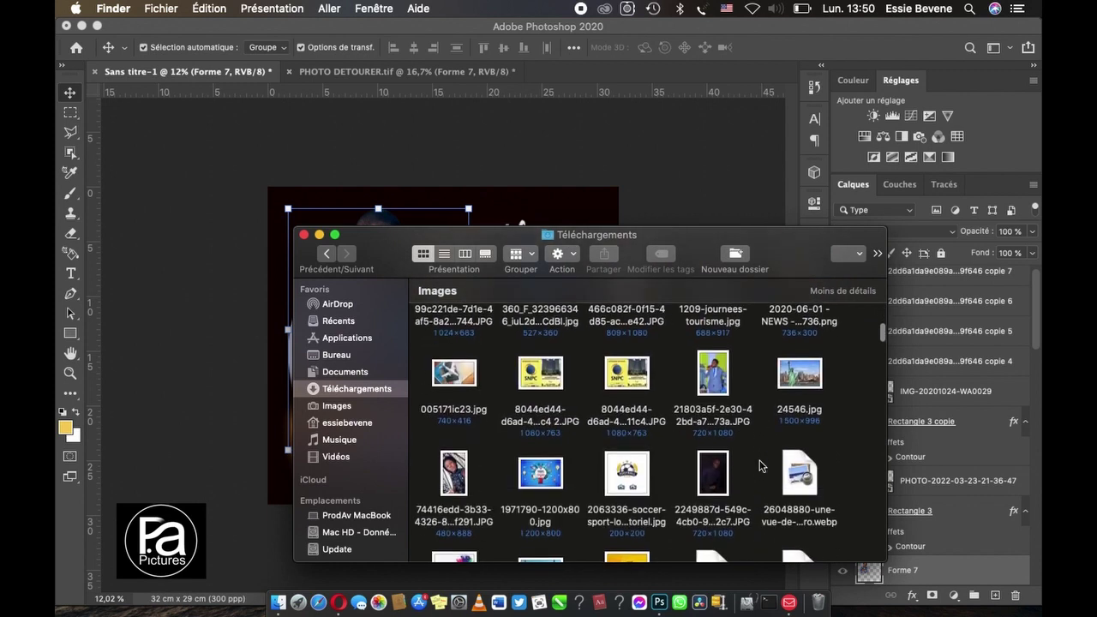
pyautogui.scroll(-3, 760, 465)
pyautogui.scroll(-2, 760, 465)
pyautogui.scroll(-3, 759, 465)
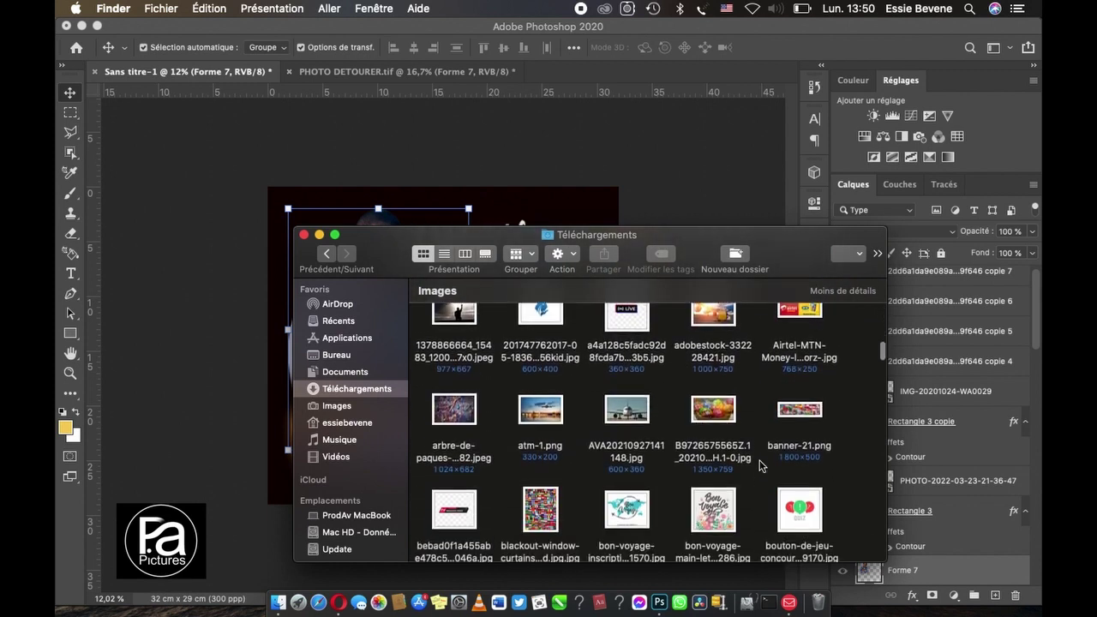
pyautogui.scroll(-4, 759, 465)
pyautogui.scroll(-3, 759, 465)
pyautogui.scroll(-1, 758, 465)
pyautogui.scroll(-5, 759, 466)
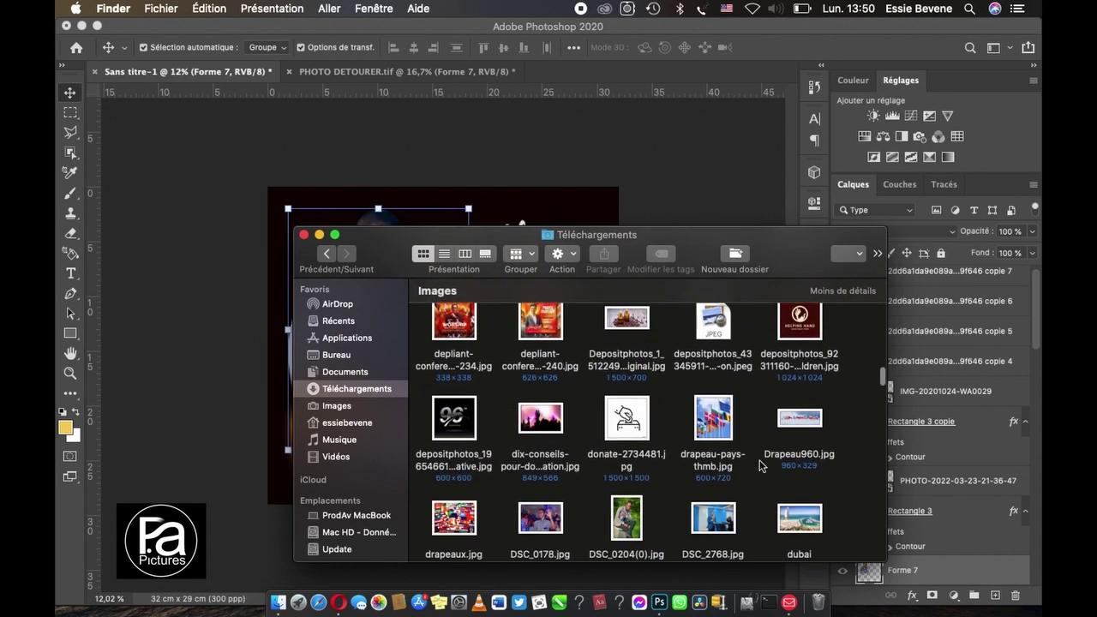
pyautogui.scroll(-4, 759, 465)
pyautogui.scroll(-2, 758, 465)
pyautogui.scroll(-3, 759, 465)
pyautogui.scroll(-3, 759, 466)
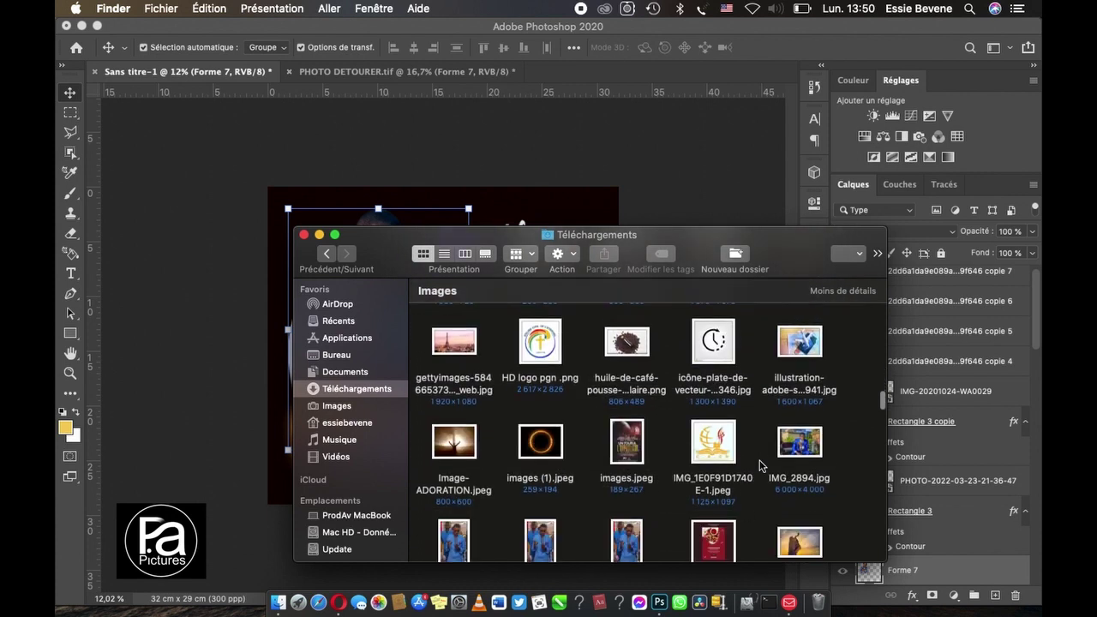
pyautogui.scroll(-2, 759, 465)
pyautogui.scroll(-3, 759, 465)
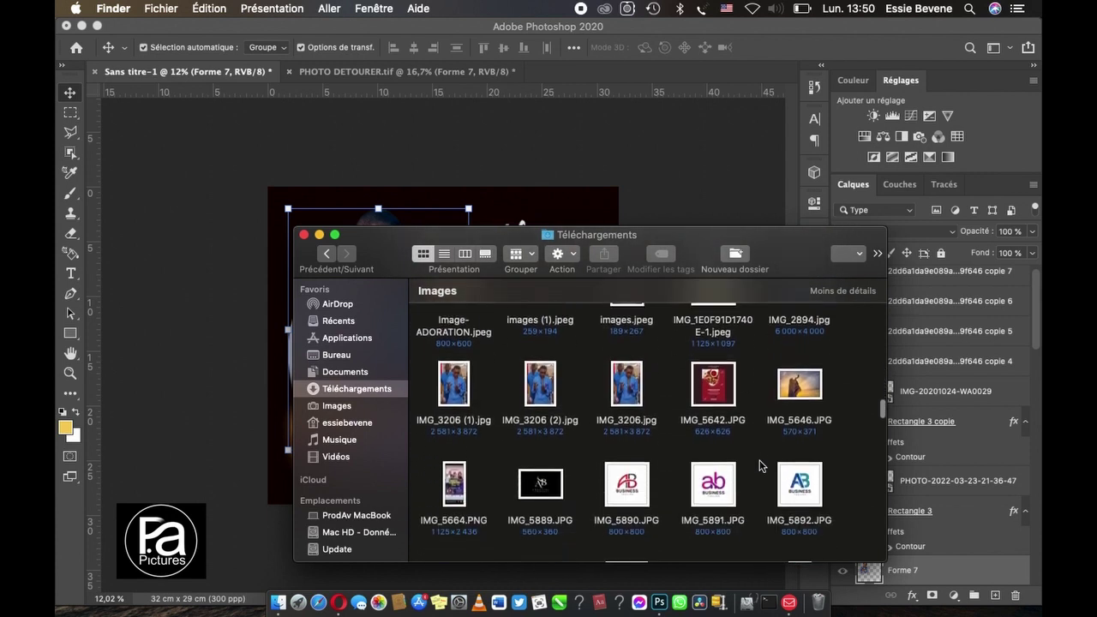
pyautogui.scroll(-5, 759, 465)
pyautogui.scroll(-5, 759, 465)
pyautogui.scroll(-3, 759, 465)
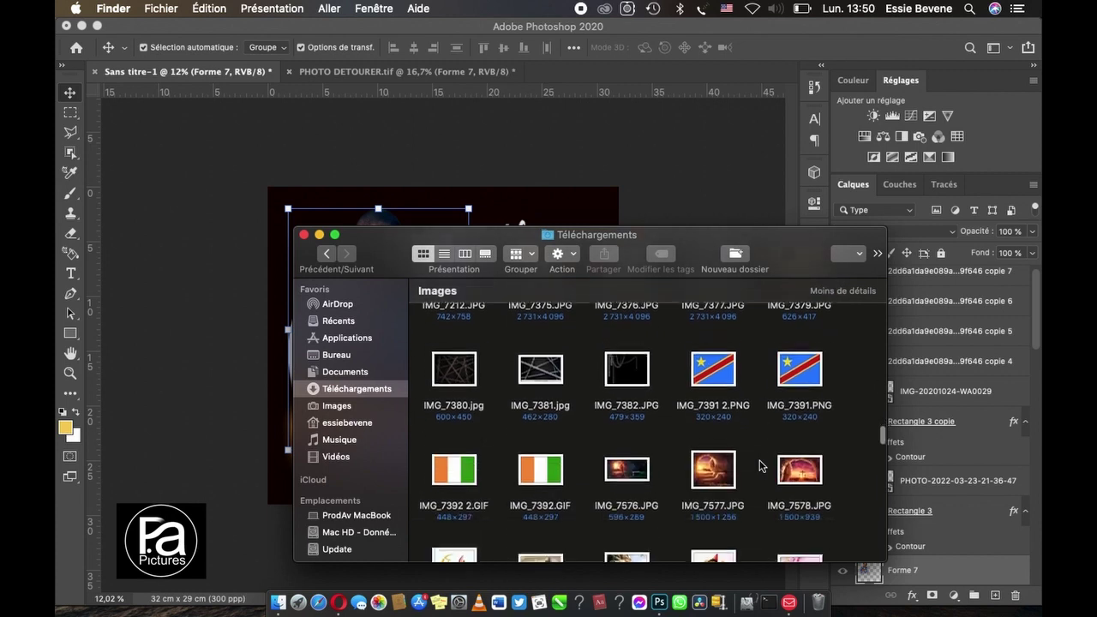
pyautogui.scroll(-3, 759, 465)
pyautogui.scroll(-3, 759, 465)
pyautogui.scroll(-3, 759, 465)
pyautogui.scroll(-5, 759, 466)
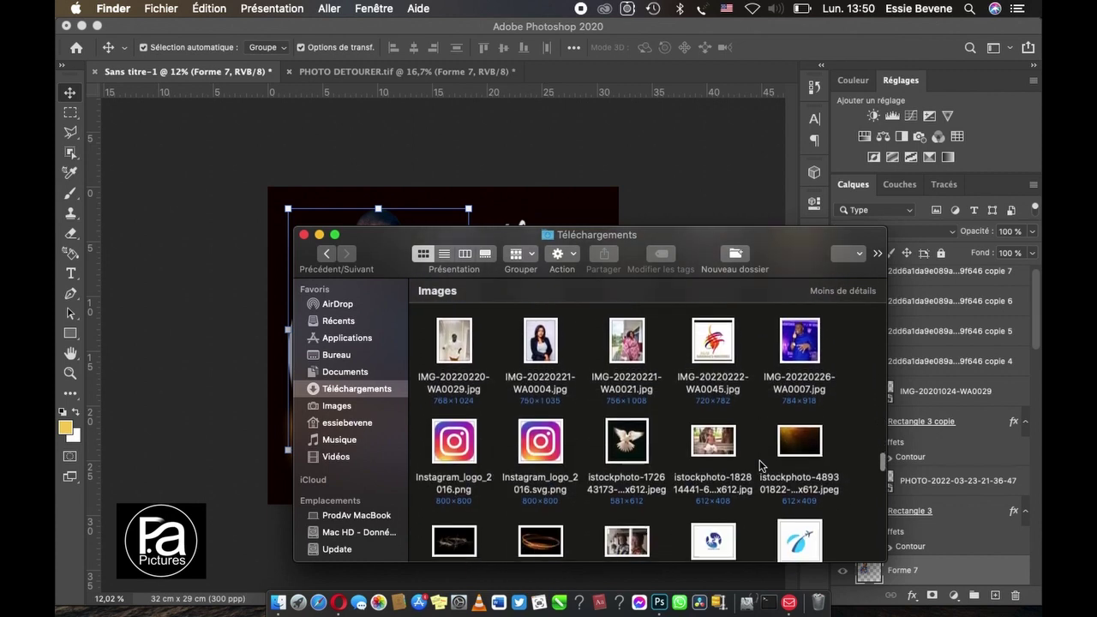
pyautogui.scroll(-4, 759, 465)
pyautogui.moveTo(538, 385); pyautogui.dragTo(329, 197)
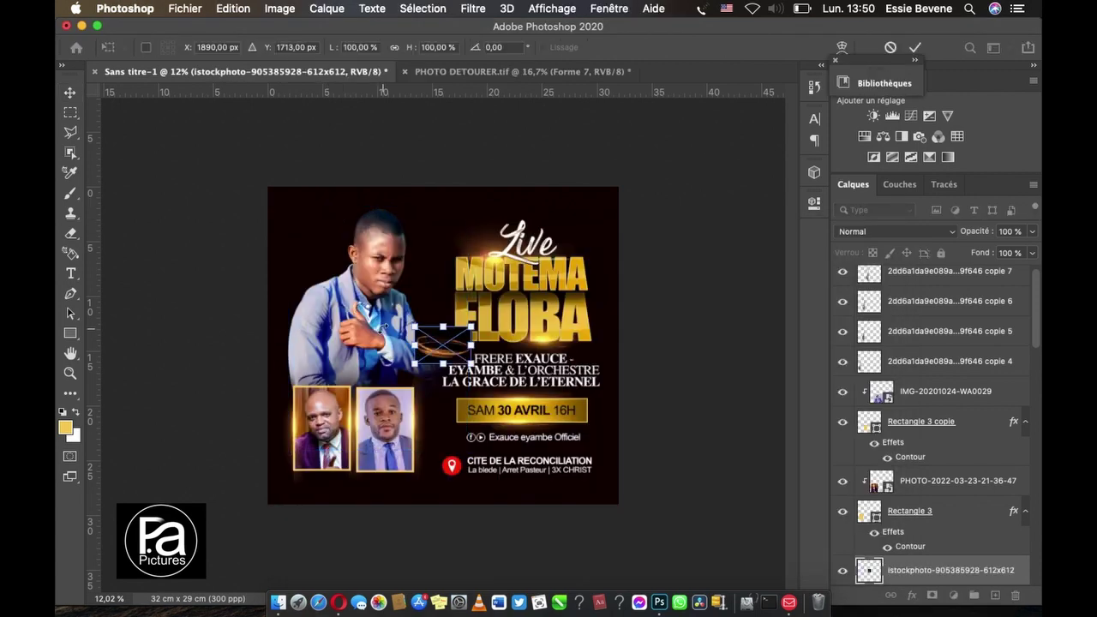
pyautogui.moveTo(423, 341); pyautogui.dragTo(282, 291)
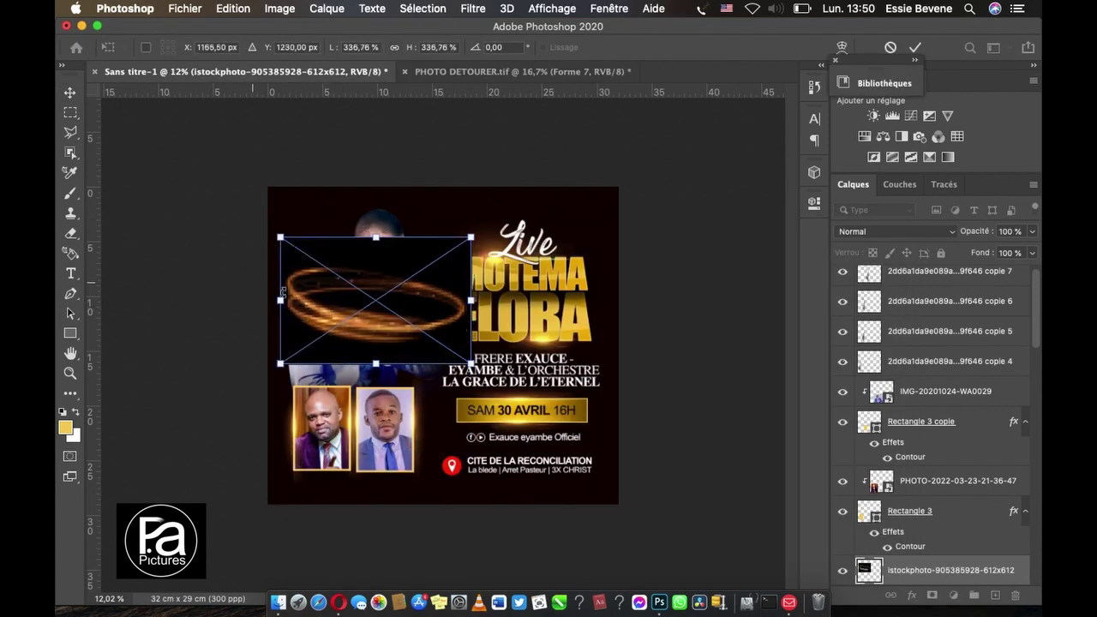
pyautogui.moveTo(375, 334); pyautogui.dragTo(365, 365)
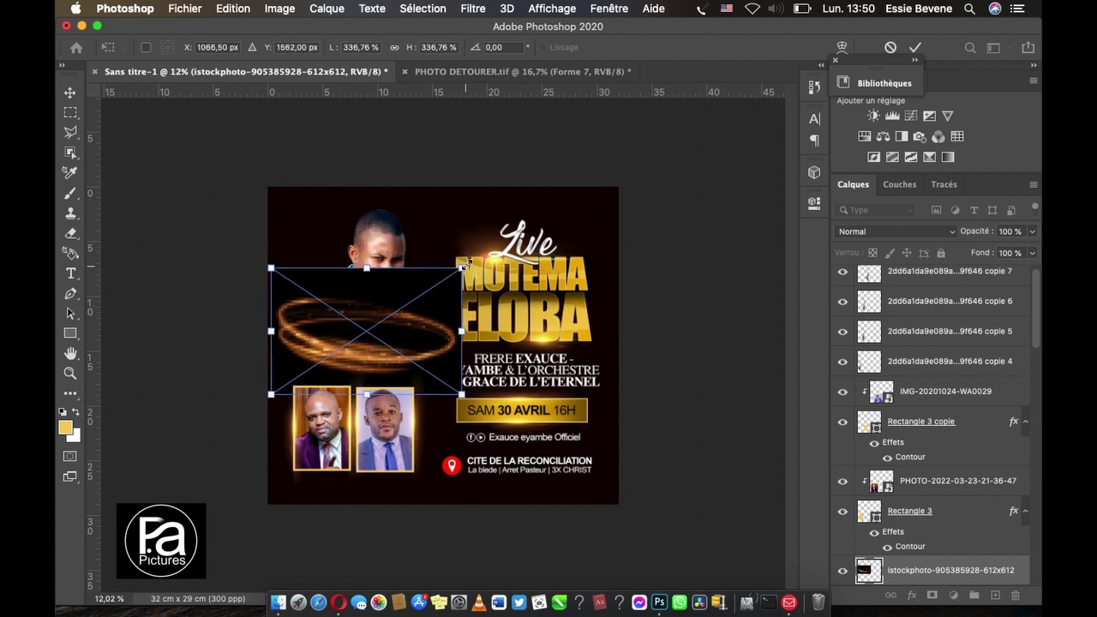
pyautogui.moveTo(462, 268); pyautogui.dragTo(467, 257)
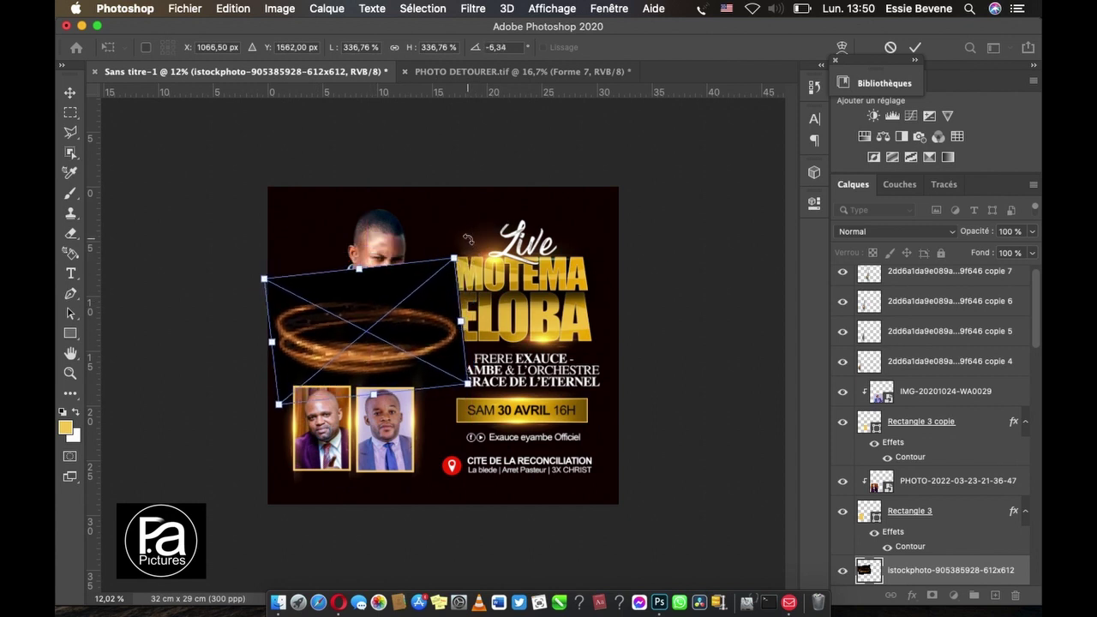
pyautogui.press('Return')
# Step: Blend the ring in Superposition mode and move the vertical light flare right
pyautogui.click(950, 231)
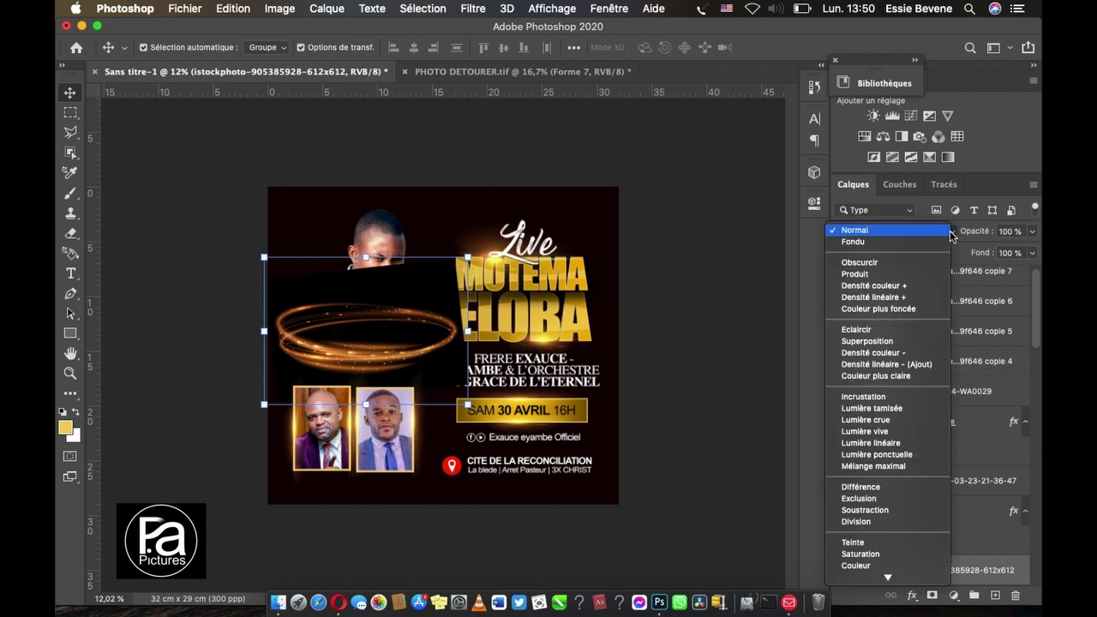
pyautogui.click(870, 344)
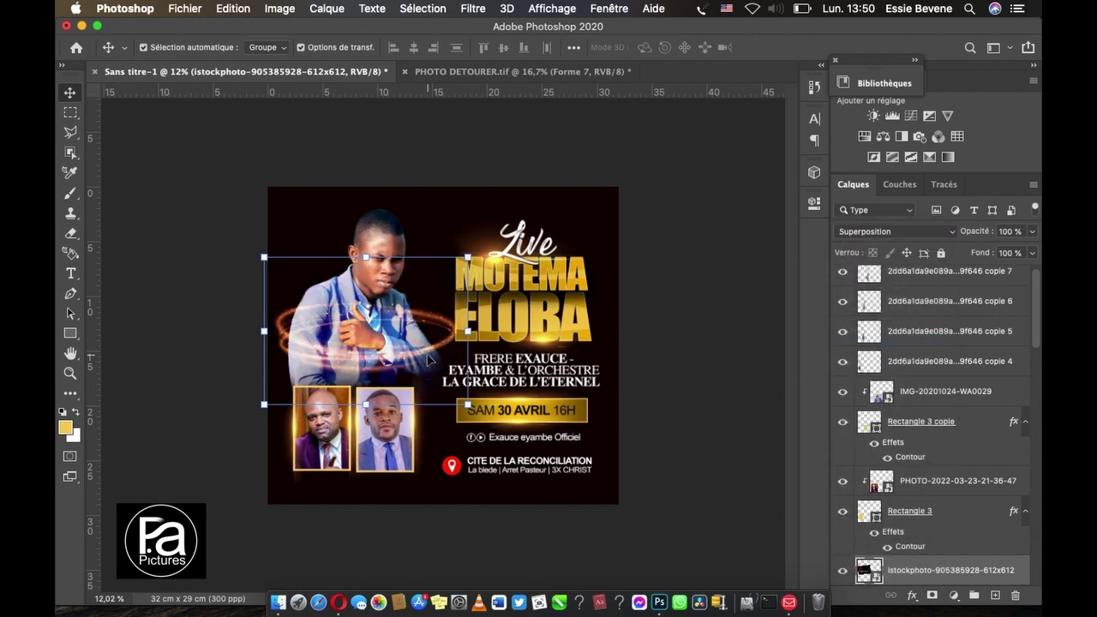
pyautogui.moveTo(428, 360); pyautogui.dragTo(420, 364)
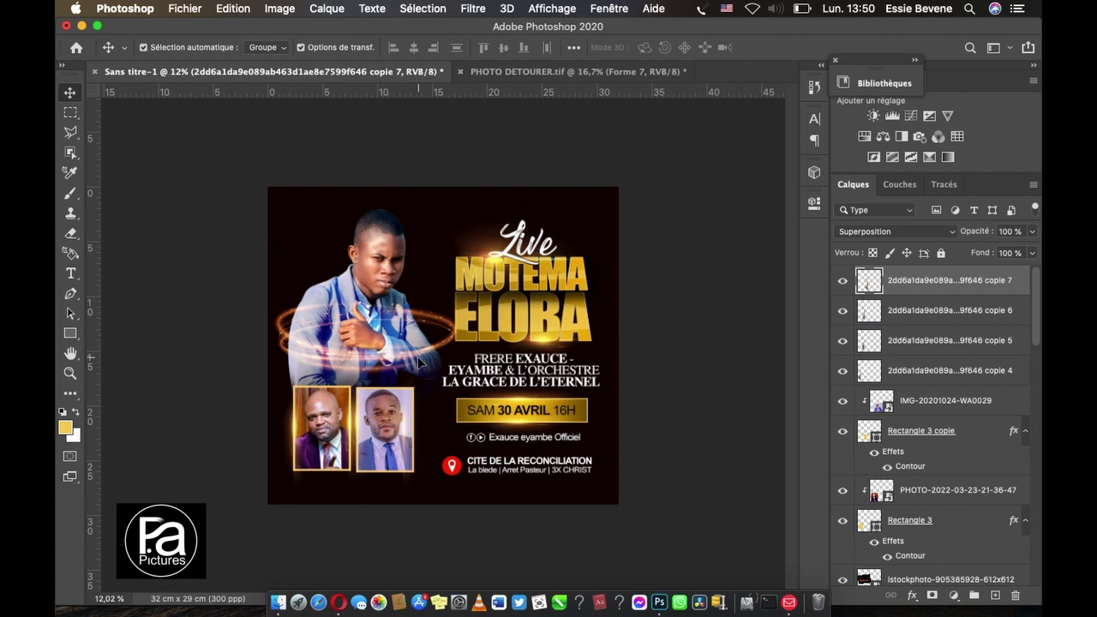
pyautogui.moveTo(420, 365); pyautogui.dragTo(550, 364)
# Step: Slide a light flare about 1,18 cm left and shift the glowing ring slightly left
pyautogui.click(650, 423)
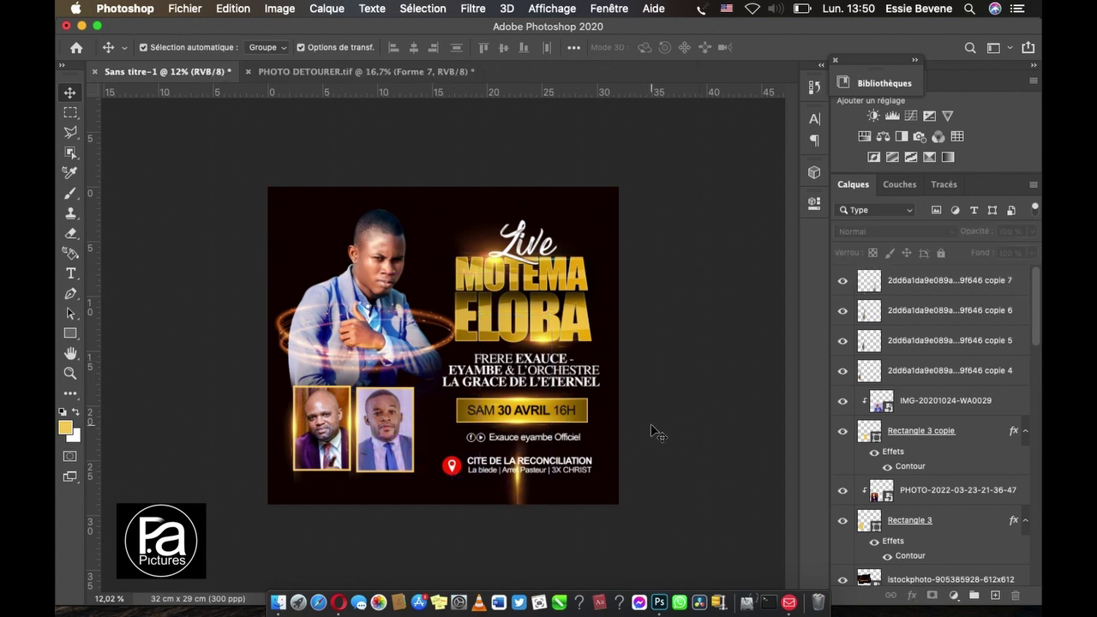
pyautogui.moveTo(518, 484); pyautogui.dragTo(414, 432)
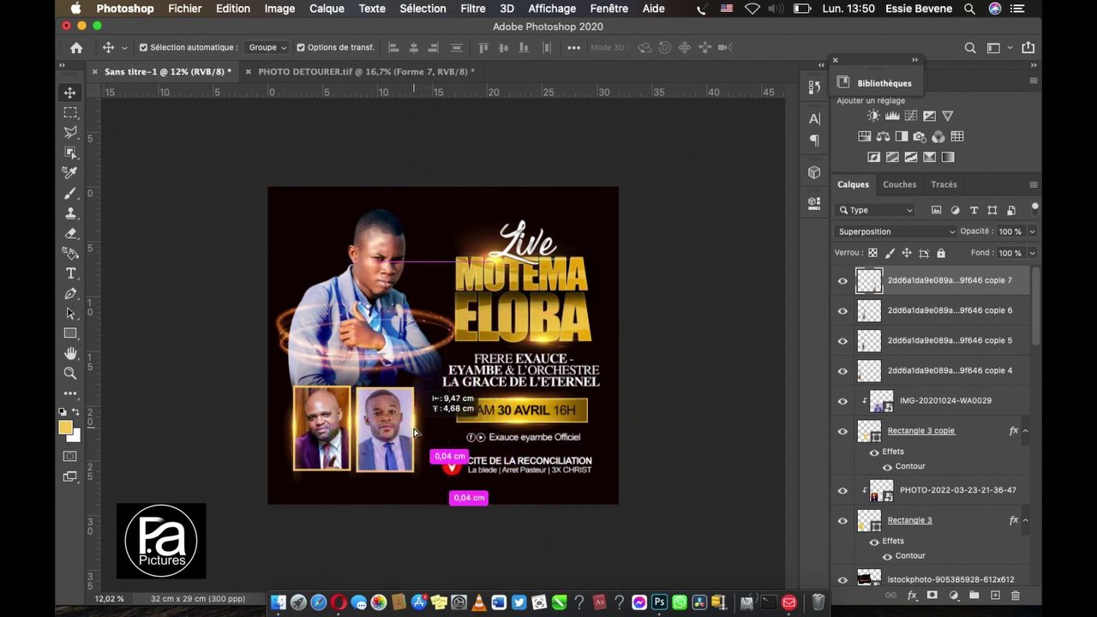
pyautogui.click(649, 388)
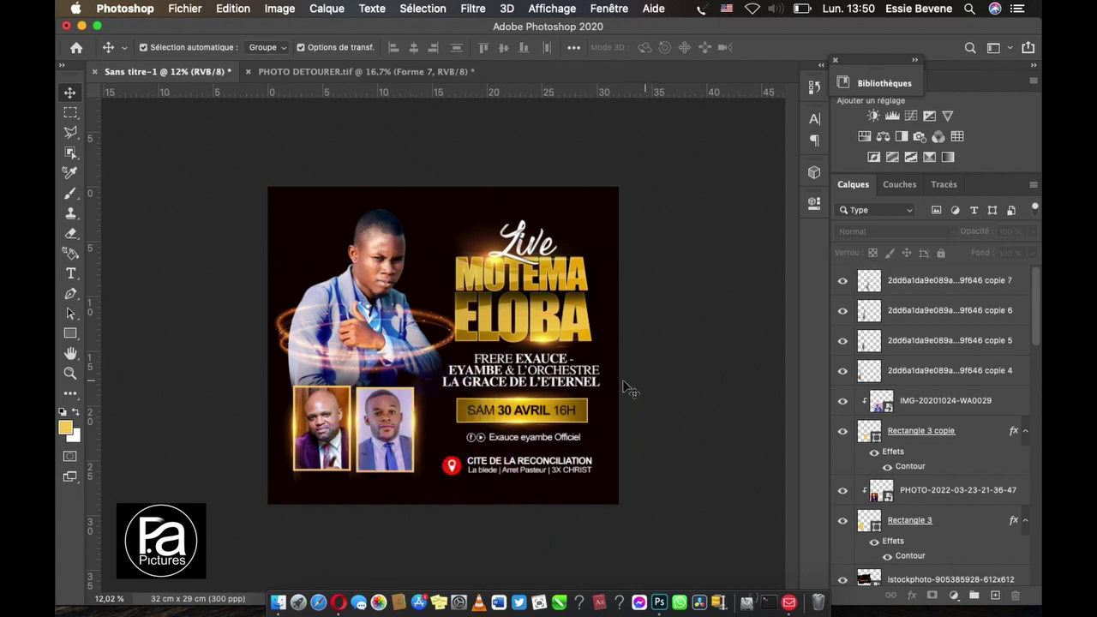
pyautogui.moveTo(439, 328); pyautogui.dragTo(425, 327)
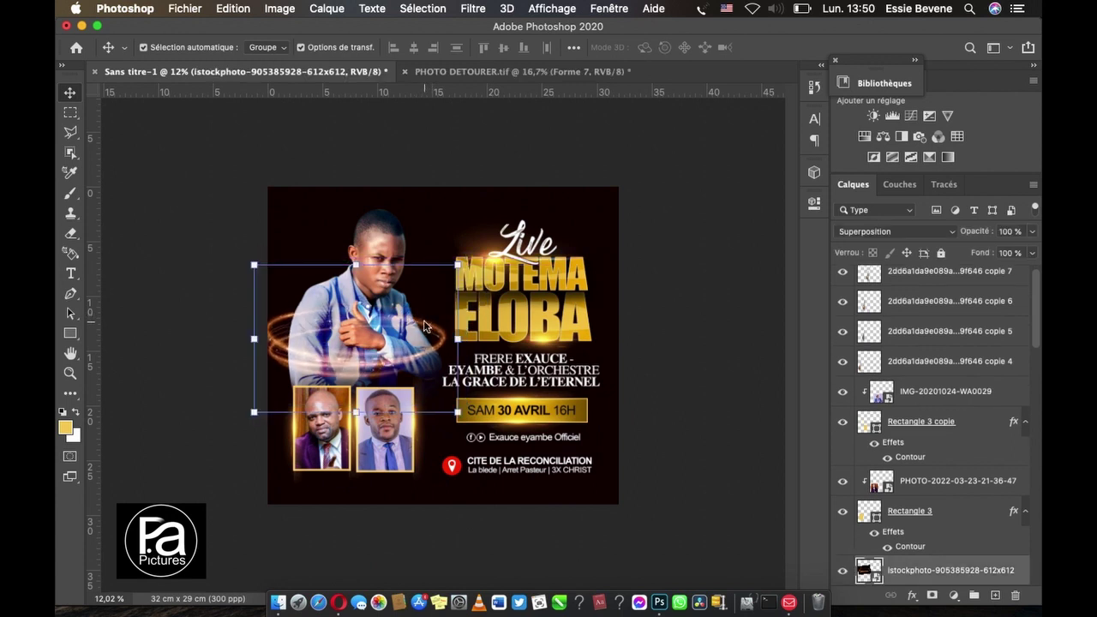
pyautogui.scroll(3, 345, 342)
pyautogui.hscroll(-3, 343, 337)
pyautogui.hscroll(-2, 343, 337)
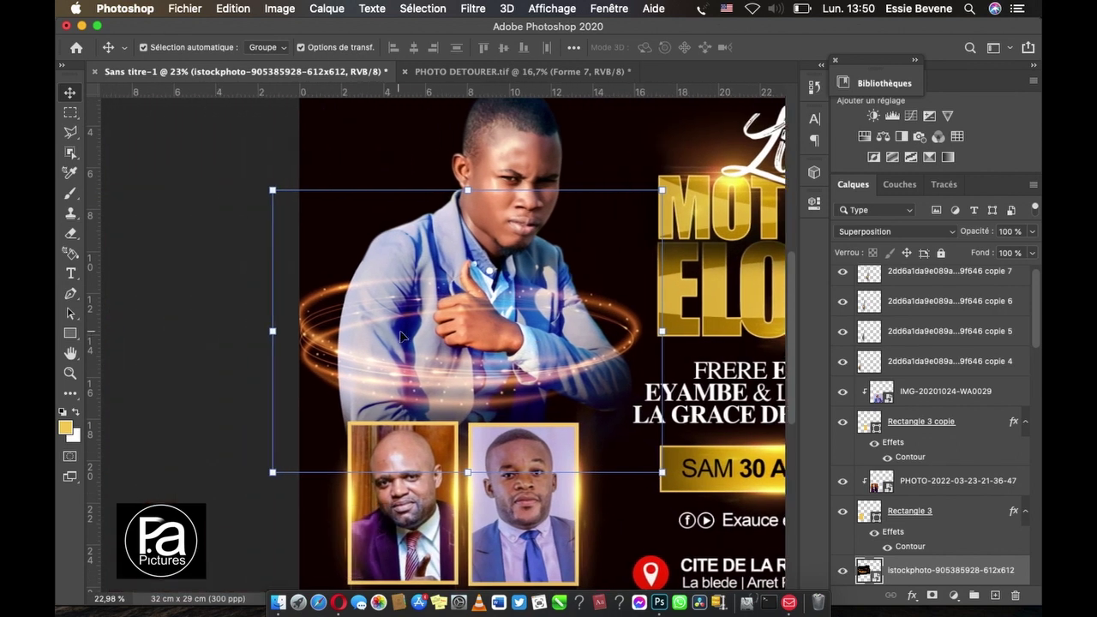
# Step: Lock the light-flare layers copie 4, 5, 6 and 7
pyautogui.click(330, 296)
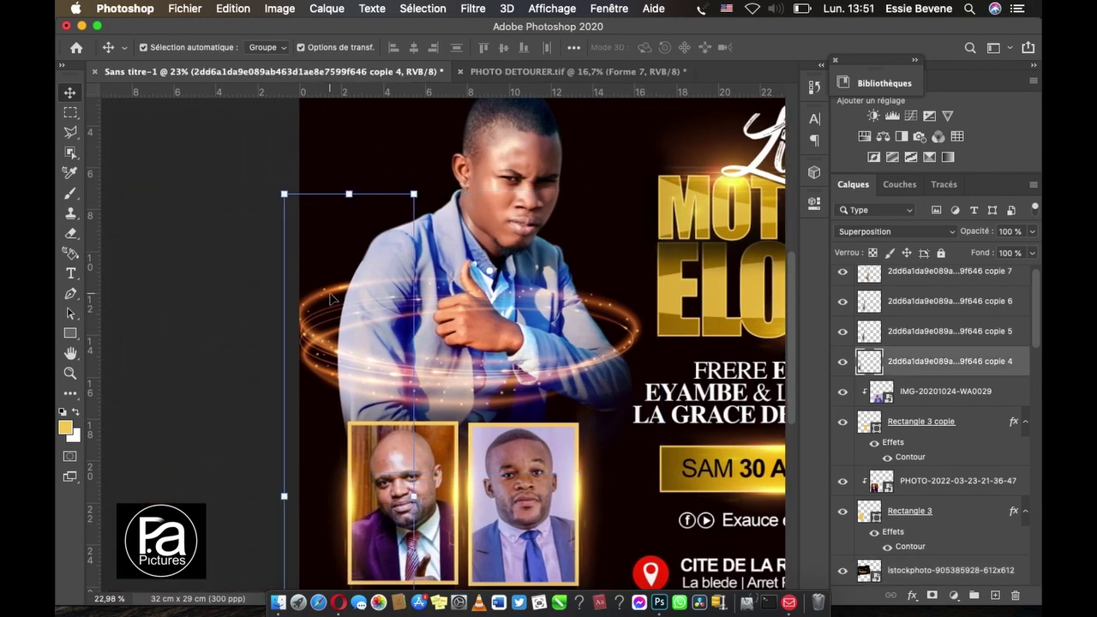
pyautogui.click(602, 305)
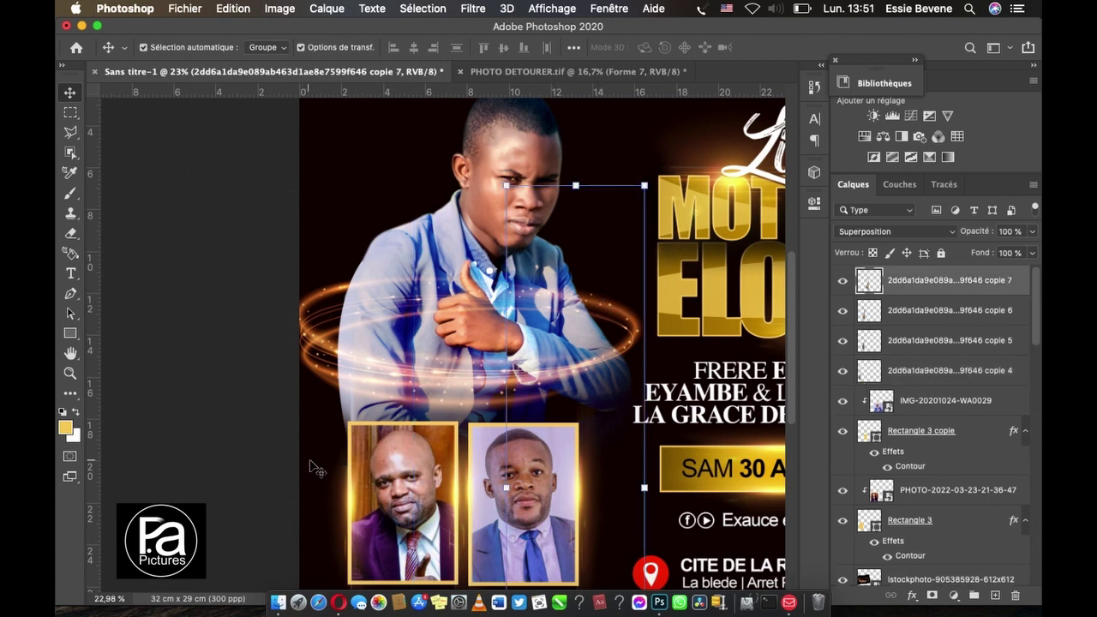
pyautogui.click(940, 253)
pyautogui.click(942, 312)
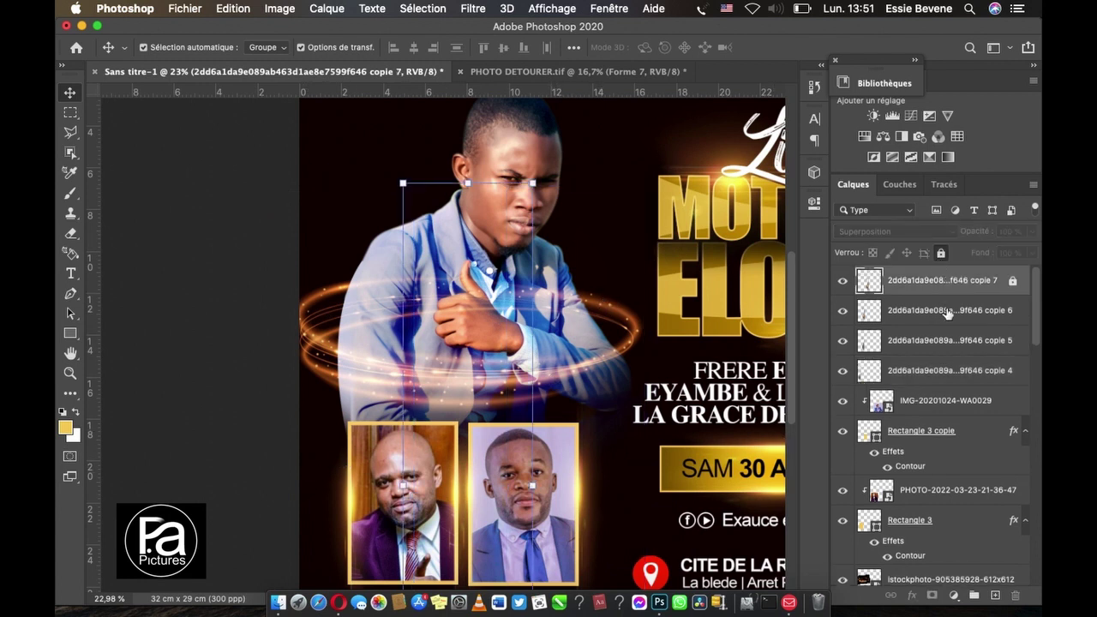
pyautogui.click(940, 254)
pyautogui.click(930, 343)
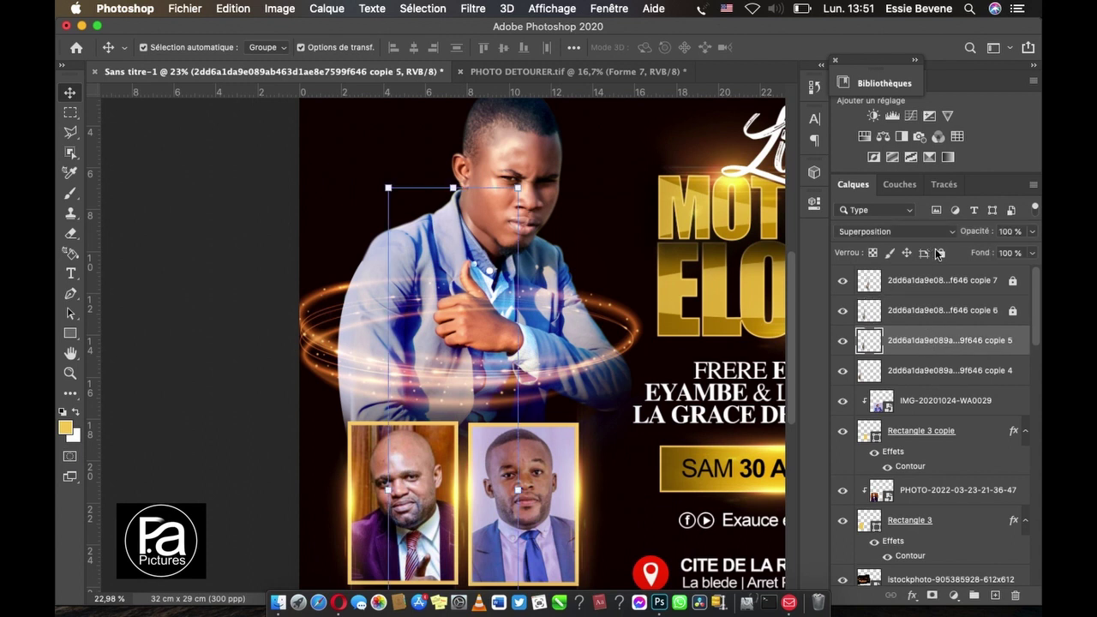
pyautogui.click(939, 253)
pyautogui.click(940, 372)
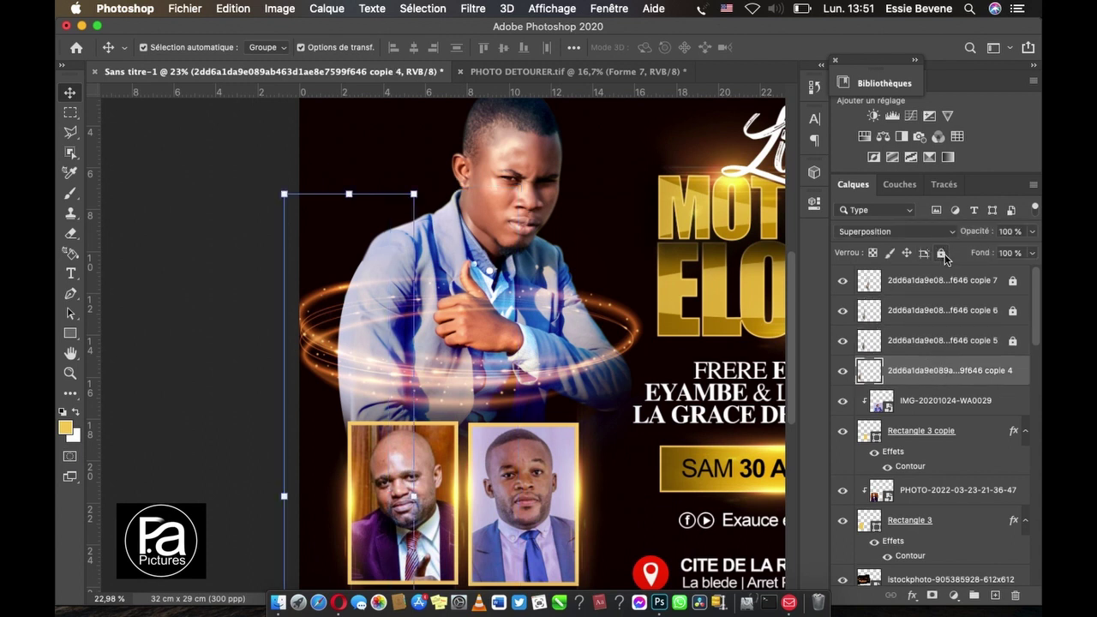
pyautogui.click(940, 254)
# Step: Rasterize the ring layer and set the Eraser to 56 px for erasing it
pyautogui.click(376, 378)
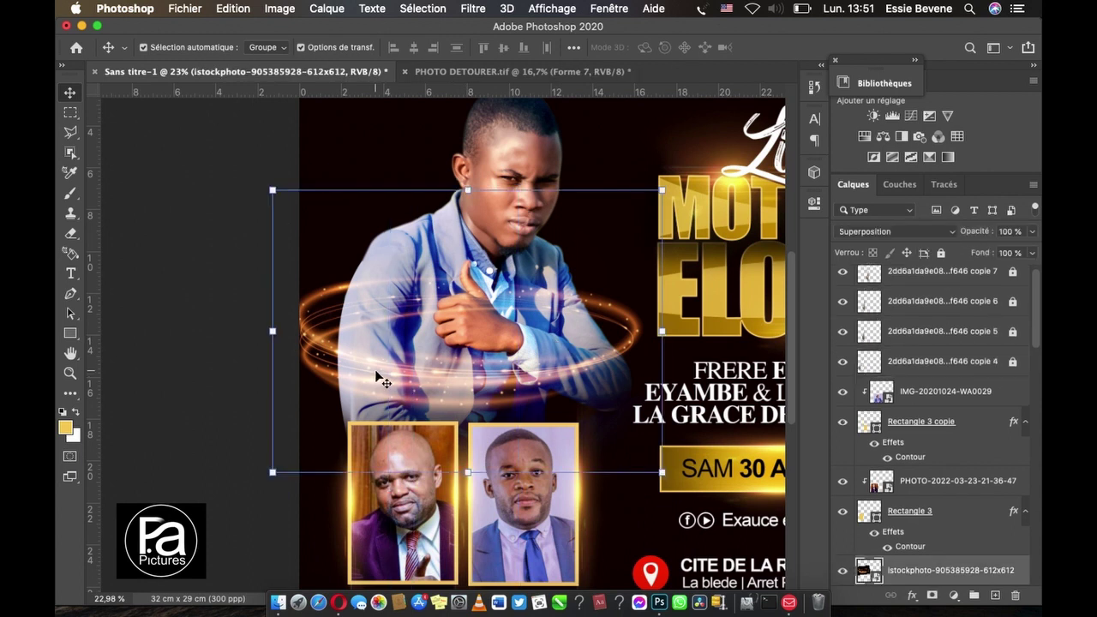
pyautogui.click(72, 236)
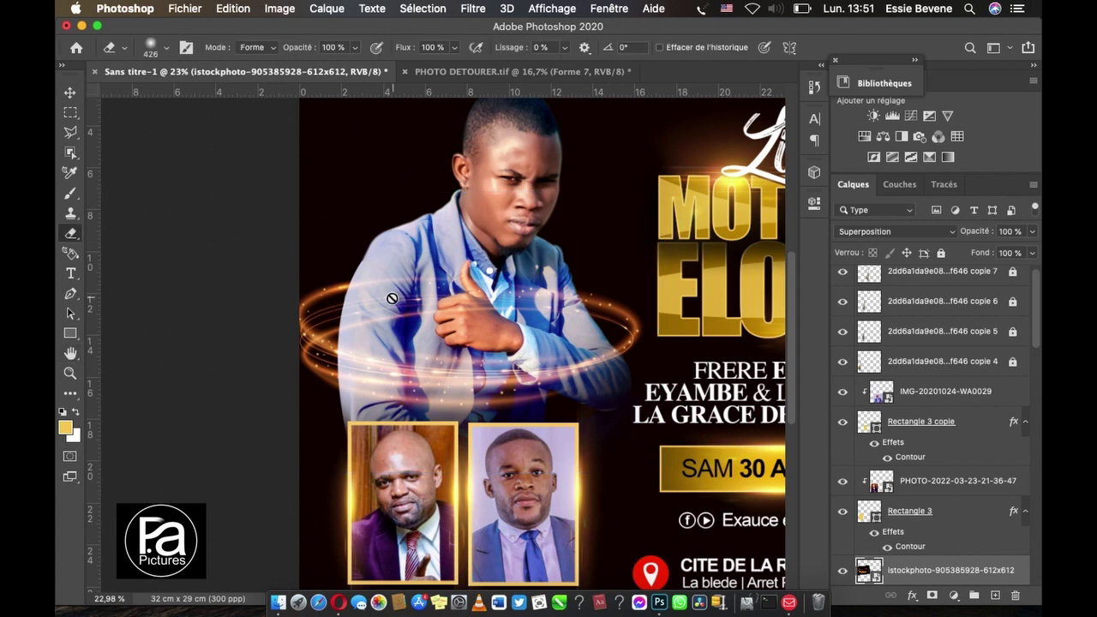
pyautogui.rightClick(933, 571)
pyautogui.click(724, 283)
pyautogui.moveTo(380, 300); pyautogui.dragTo(401, 305)
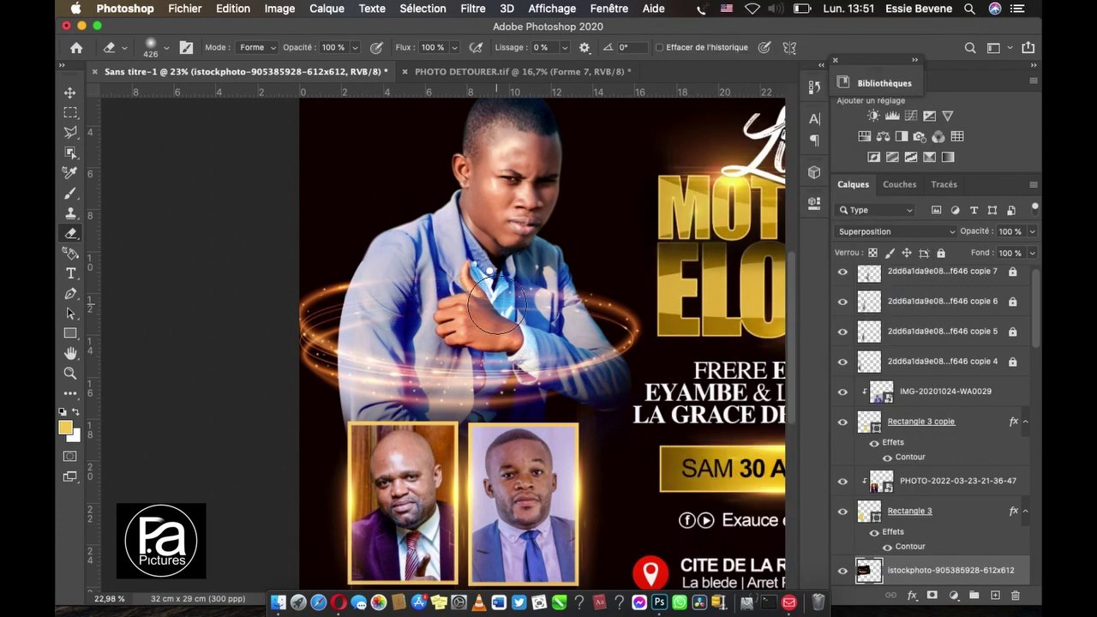
pyautogui.press('super+z')
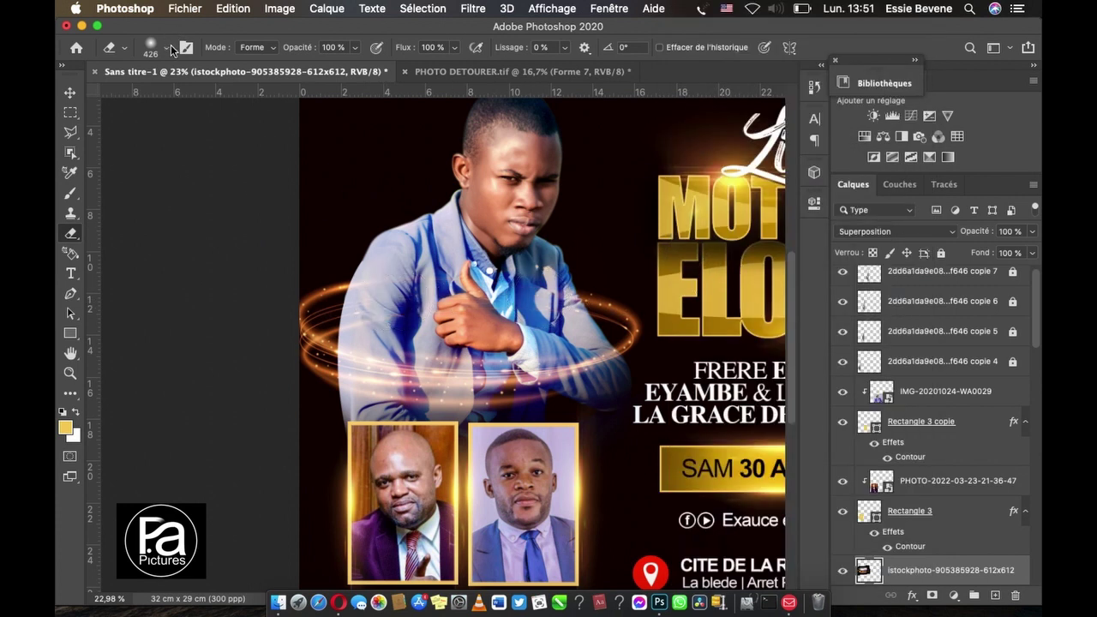
pyautogui.click(168, 47)
pyautogui.click(172, 91)
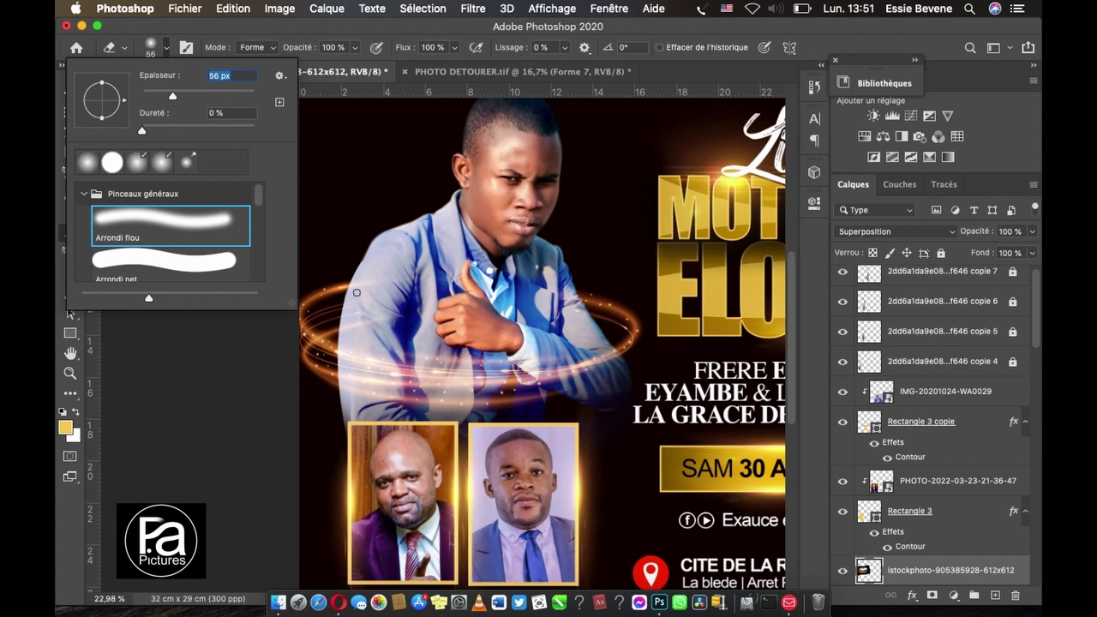
pyautogui.click(355, 291)
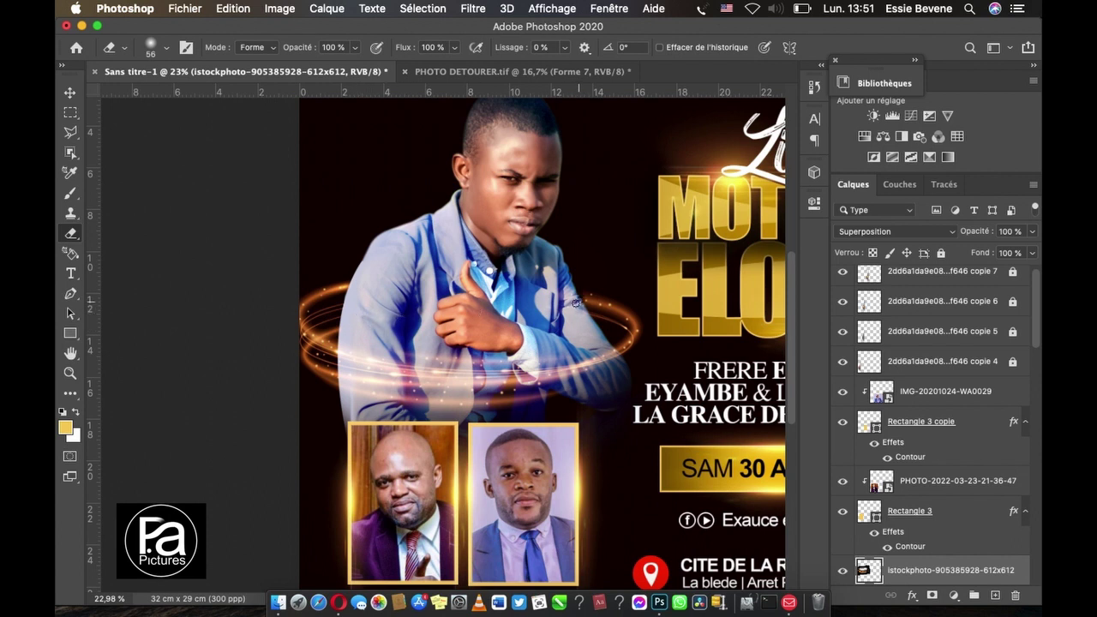
pyautogui.hotkey('ctrl', 'z')
pyautogui.scroll(-3, 464, 282)
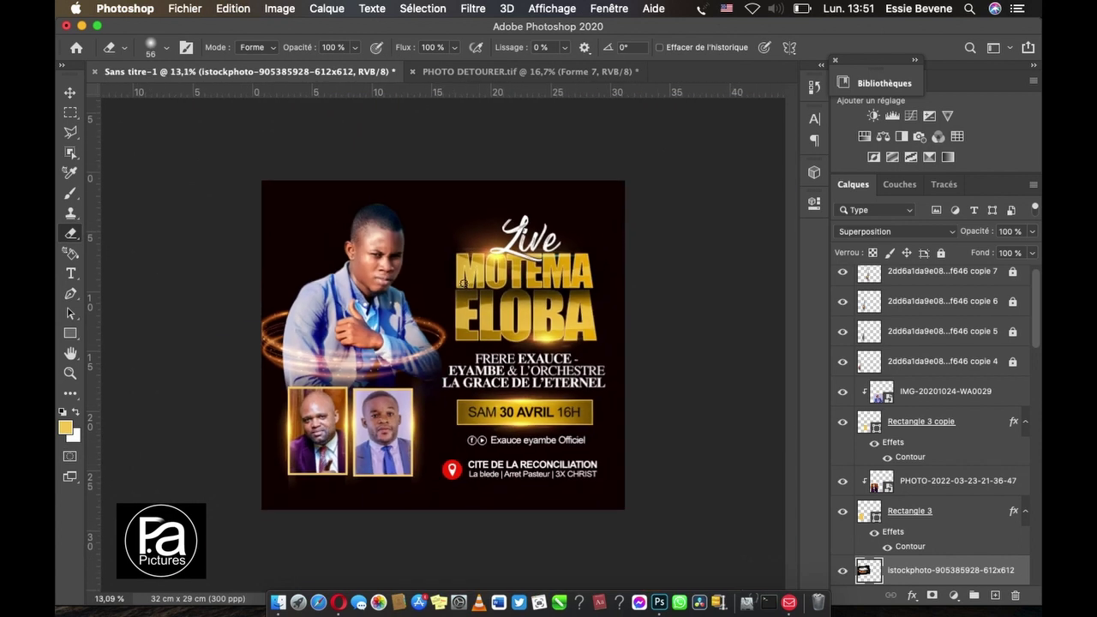
pyautogui.click(71, 92)
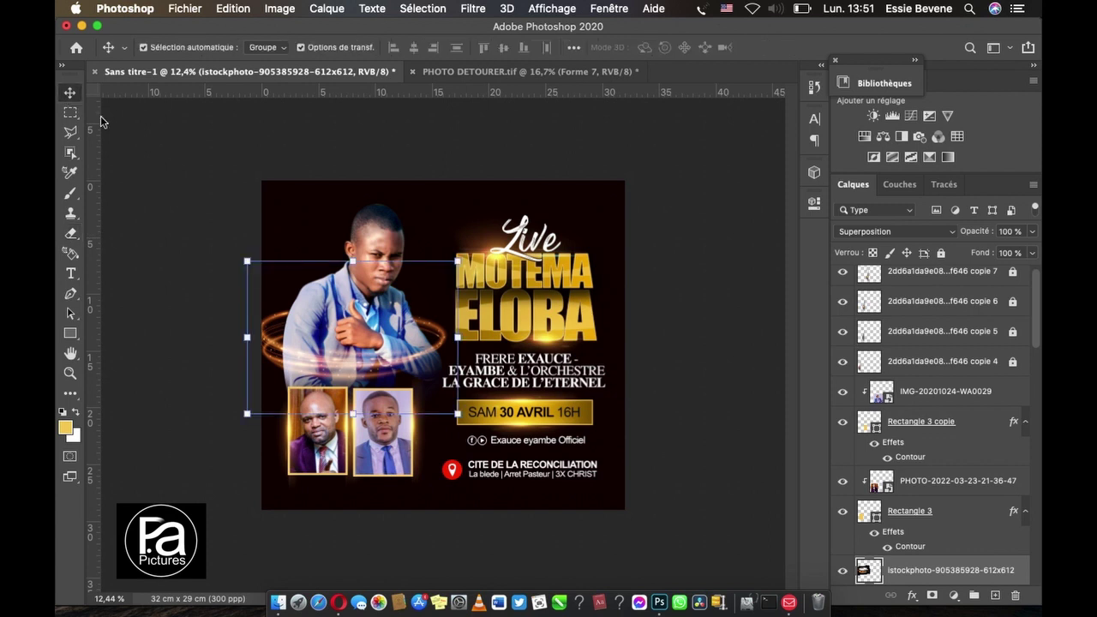
pyautogui.click(107, 124)
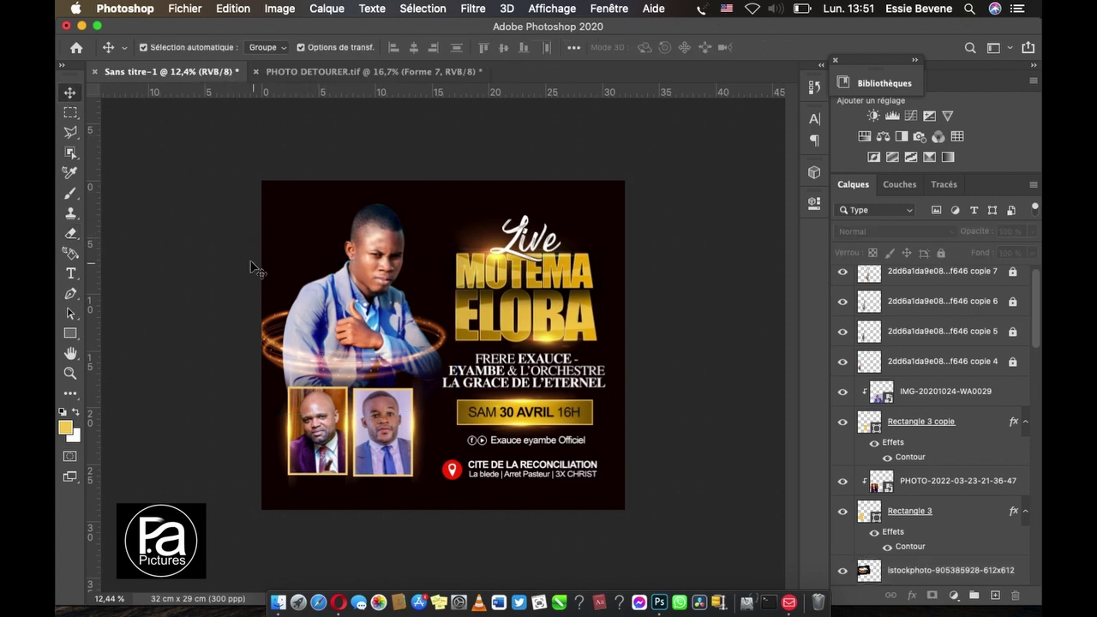
pyautogui.moveTo(240, 238)
pyautogui.mouseDown()
pyautogui.moveTo(394, 370)
pyautogui.moveTo(385, 360)
pyautogui.mouseUp()
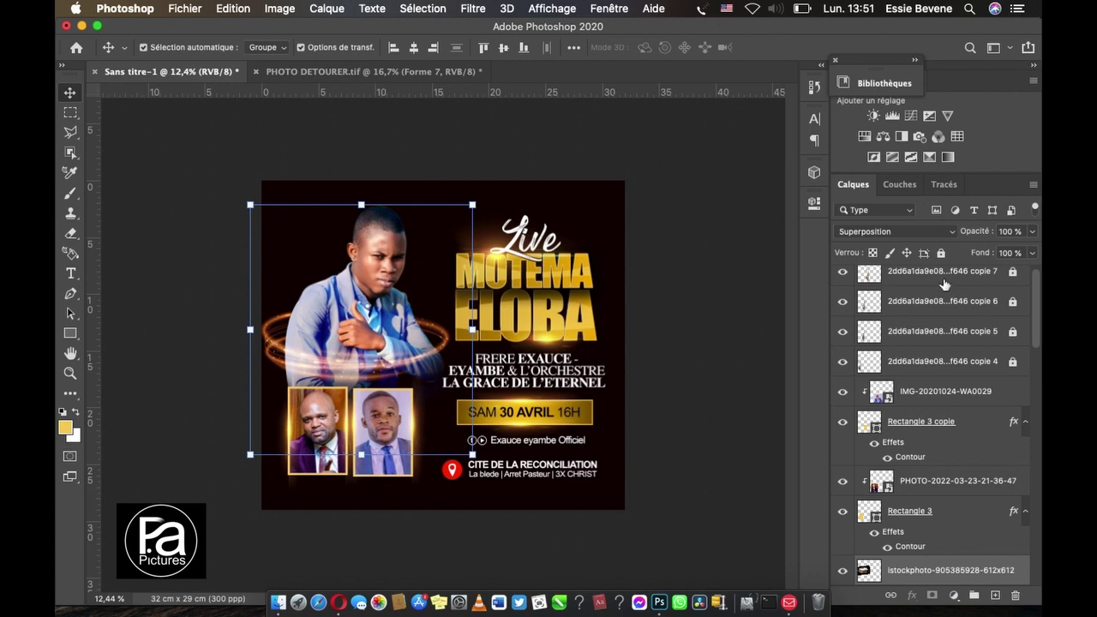
pyautogui.click(693, 271)
pyautogui.scroll(-2, 649, 390)
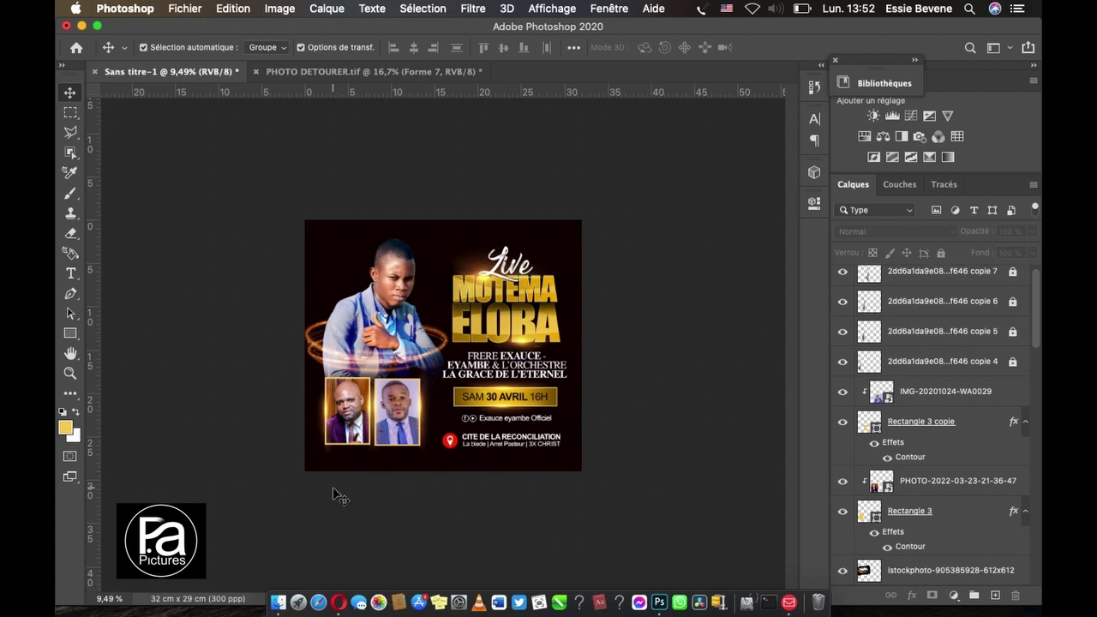
# Step: Bring up the Téléchargements folder and scroll through the downloaded images
pyautogui.click(278, 602)
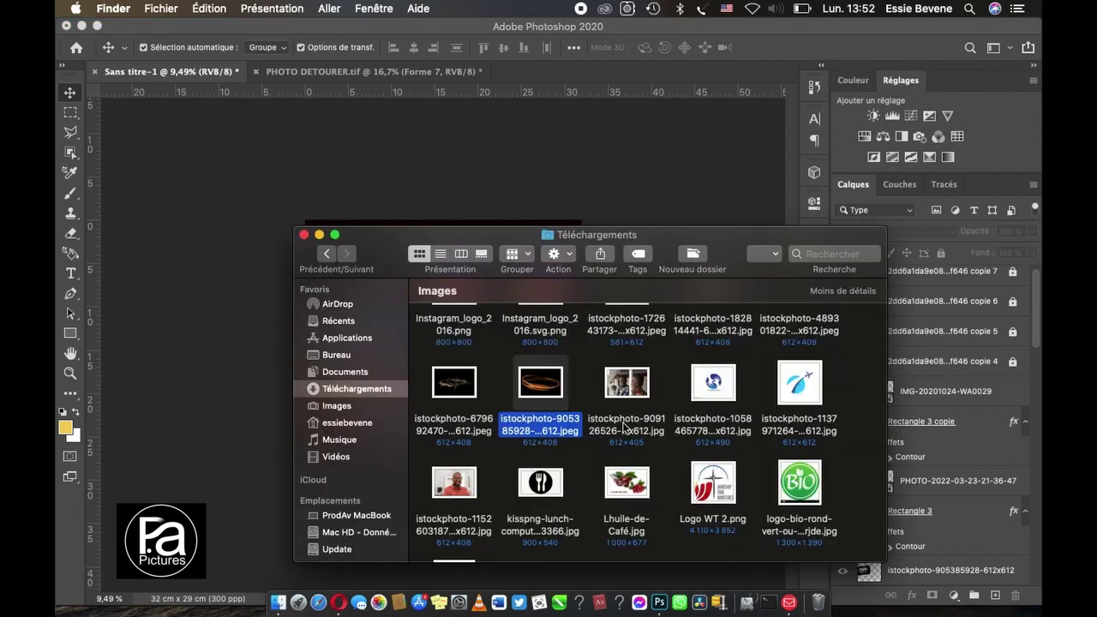
pyautogui.scroll(3, 619, 425)
pyautogui.scroll(2, 619, 426)
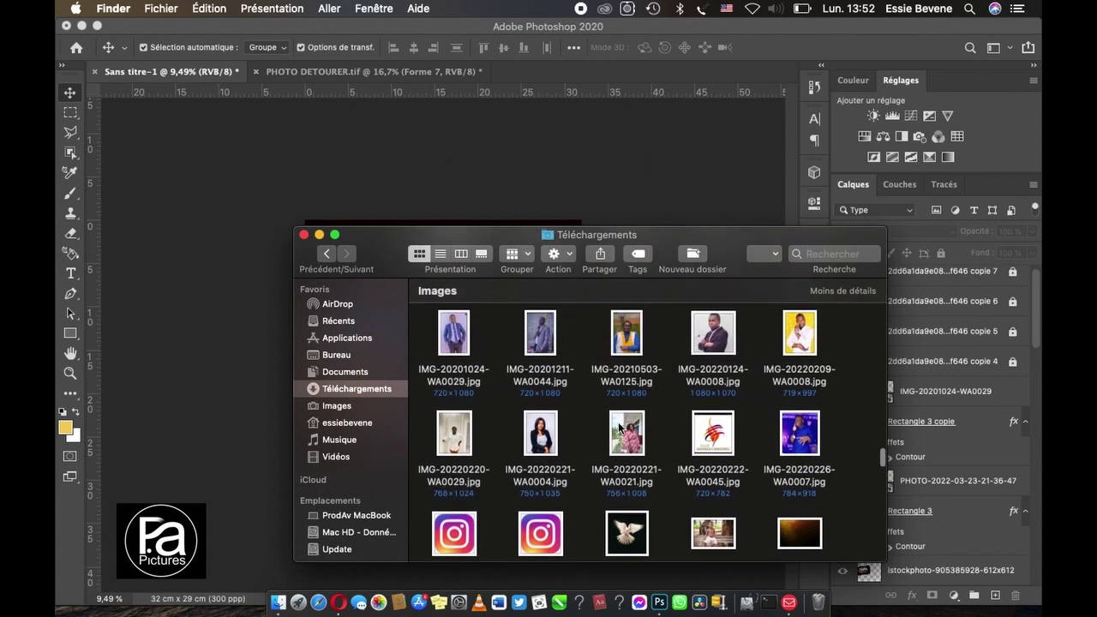
pyautogui.scroll(2, 618, 426)
pyautogui.scroll(3, 619, 425)
pyautogui.scroll(3, 618, 426)
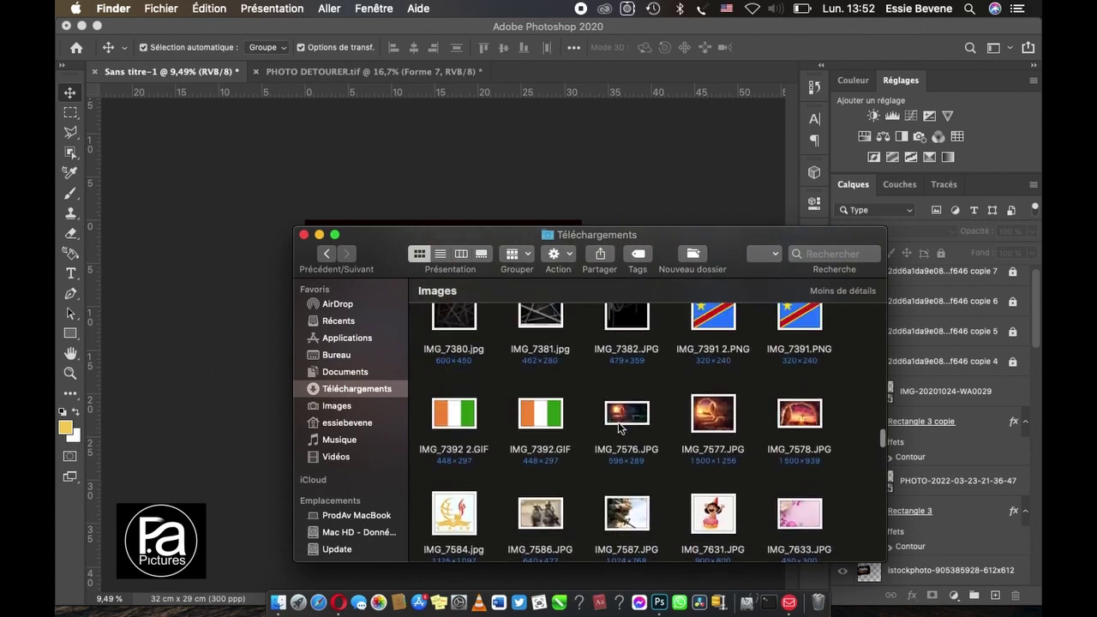
pyautogui.scroll(2, 619, 426)
pyautogui.scroll(2, 618, 426)
pyautogui.scroll(2, 619, 426)
pyautogui.scroll(3, 618, 426)
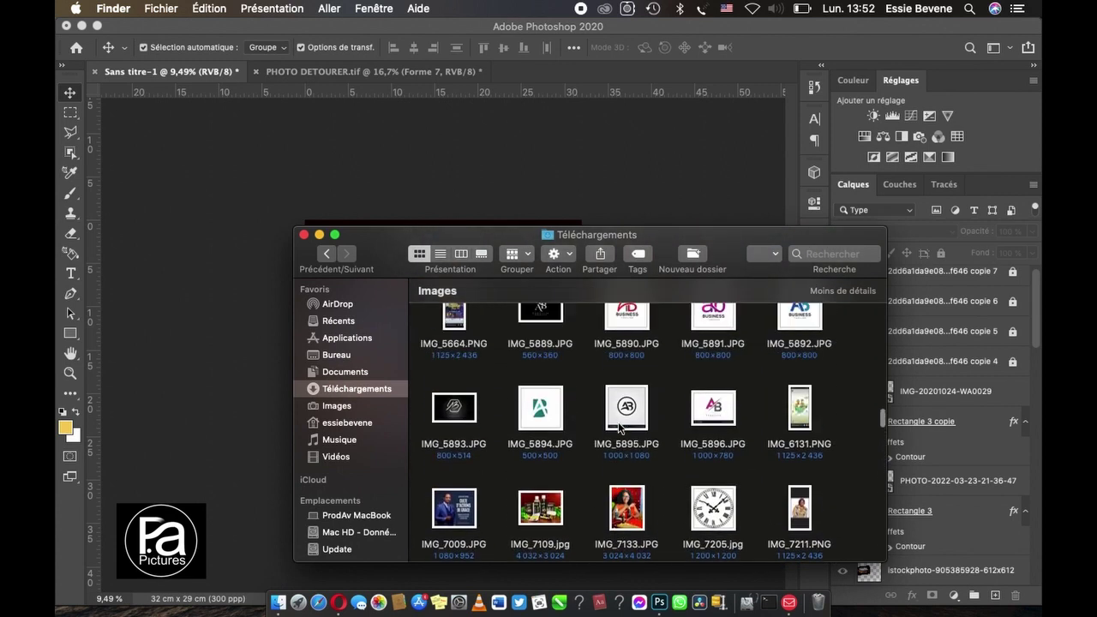
pyautogui.scroll(2, 618, 426)
pyautogui.scroll(3, 619, 426)
pyautogui.scroll(3, 618, 426)
pyautogui.scroll(3, 618, 425)
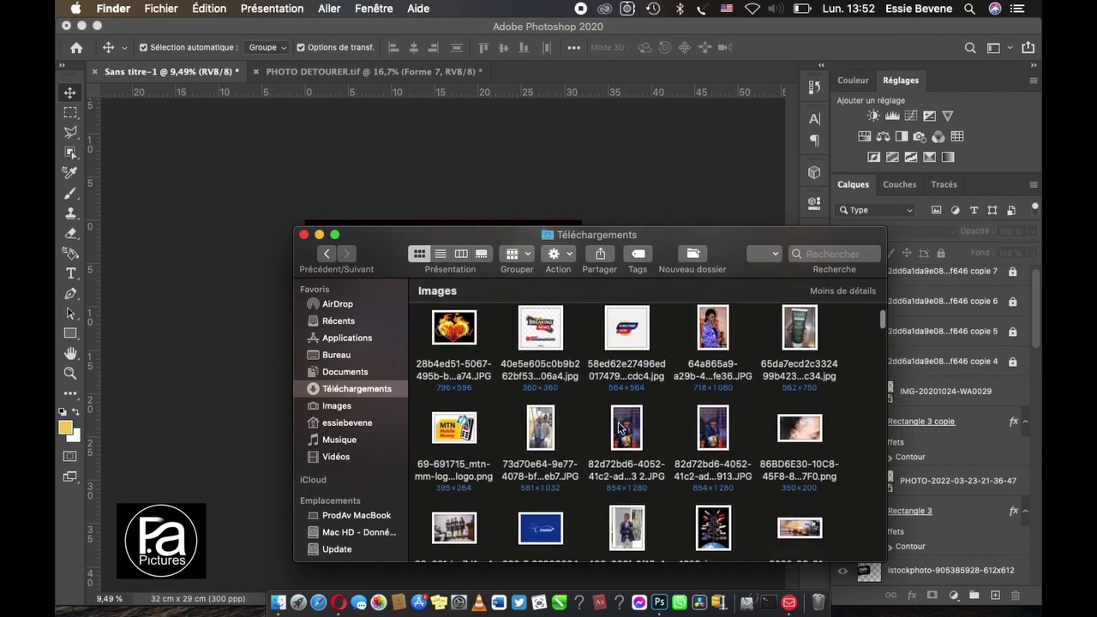
pyautogui.scroll(3, 618, 426)
pyautogui.scroll(3, 619, 426)
pyautogui.scroll(-3, 619, 425)
pyautogui.scroll(-2, 619, 425)
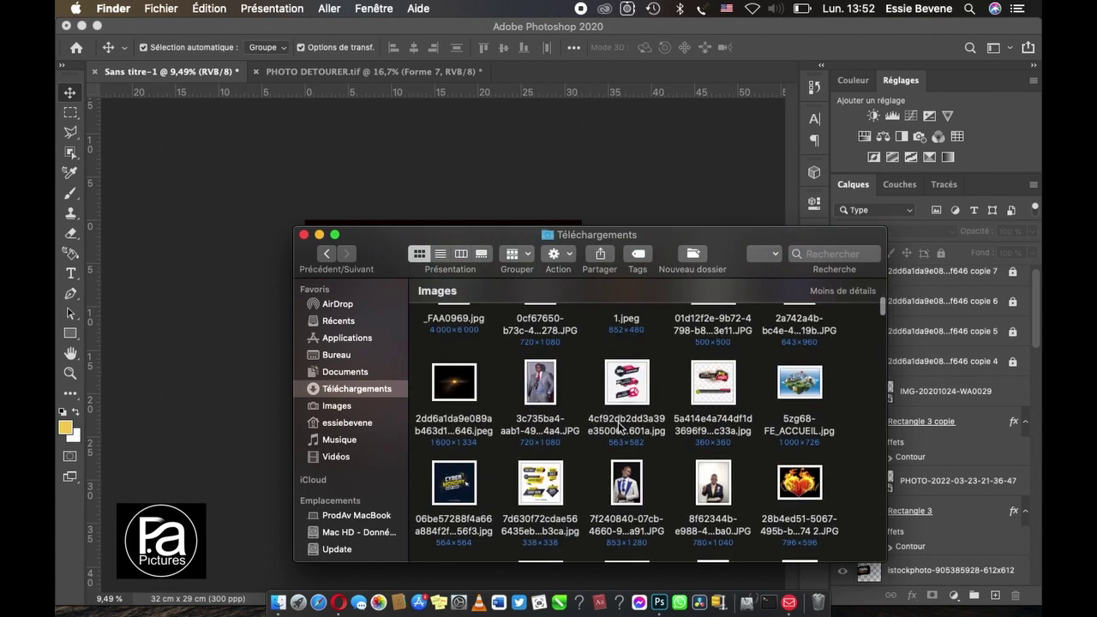
pyautogui.scroll(1, 618, 426)
pyautogui.scroll(-2, 618, 426)
pyautogui.scroll(-5, 619, 426)
pyautogui.scroll(-1, 618, 425)
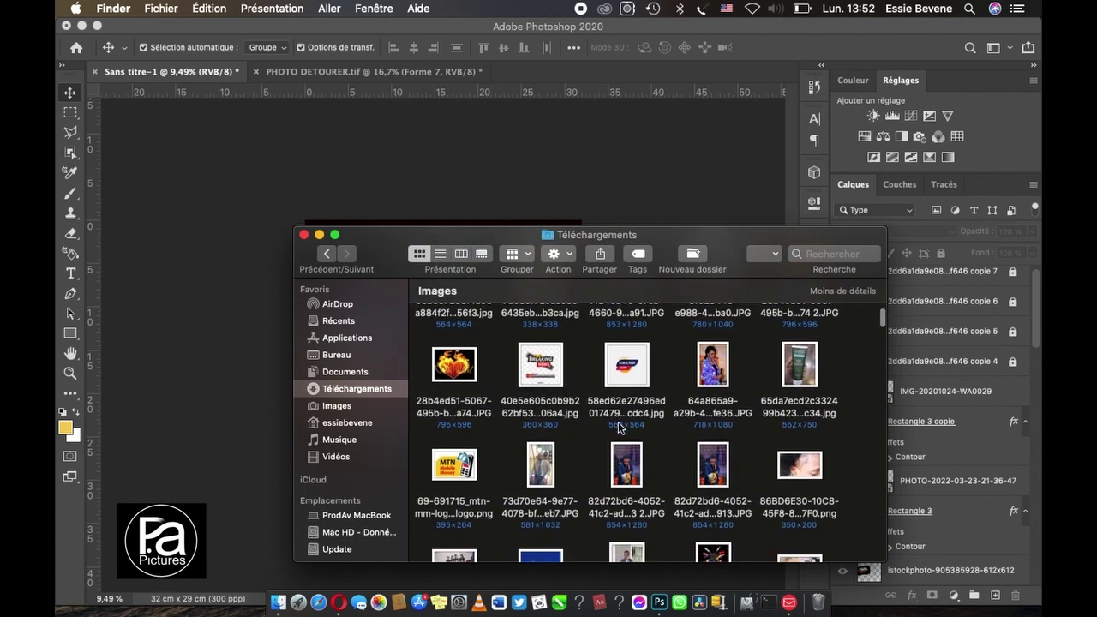
pyautogui.scroll(-2, 619, 426)
pyautogui.scroll(-3, 619, 426)
pyautogui.scroll(-2, 619, 426)
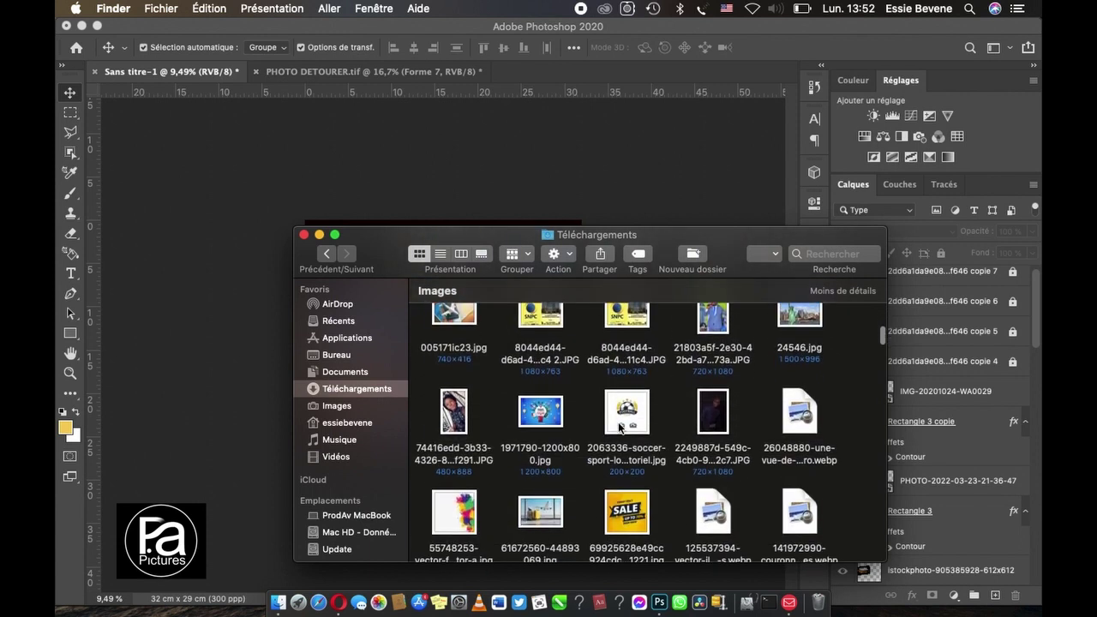
pyautogui.scroll(-2, 618, 426)
pyautogui.scroll(-2, 617, 423)
pyautogui.scroll(-2, 617, 422)
pyautogui.scroll(-2, 618, 422)
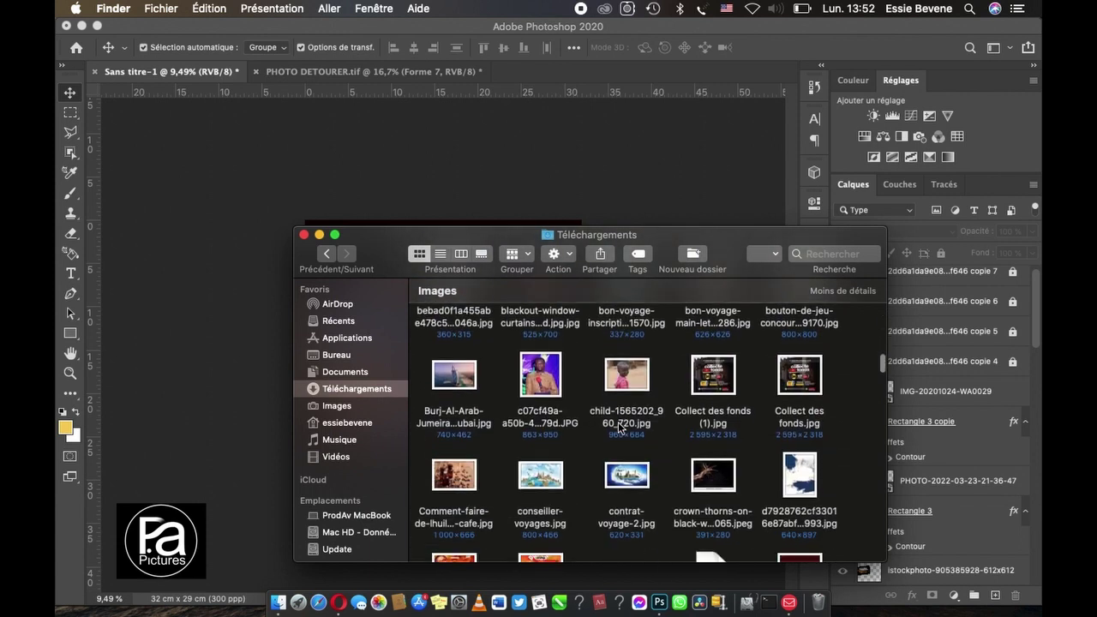
pyautogui.scroll(-2, 618, 426)
pyautogui.scroll(-3, 618, 426)
pyautogui.scroll(-2, 619, 426)
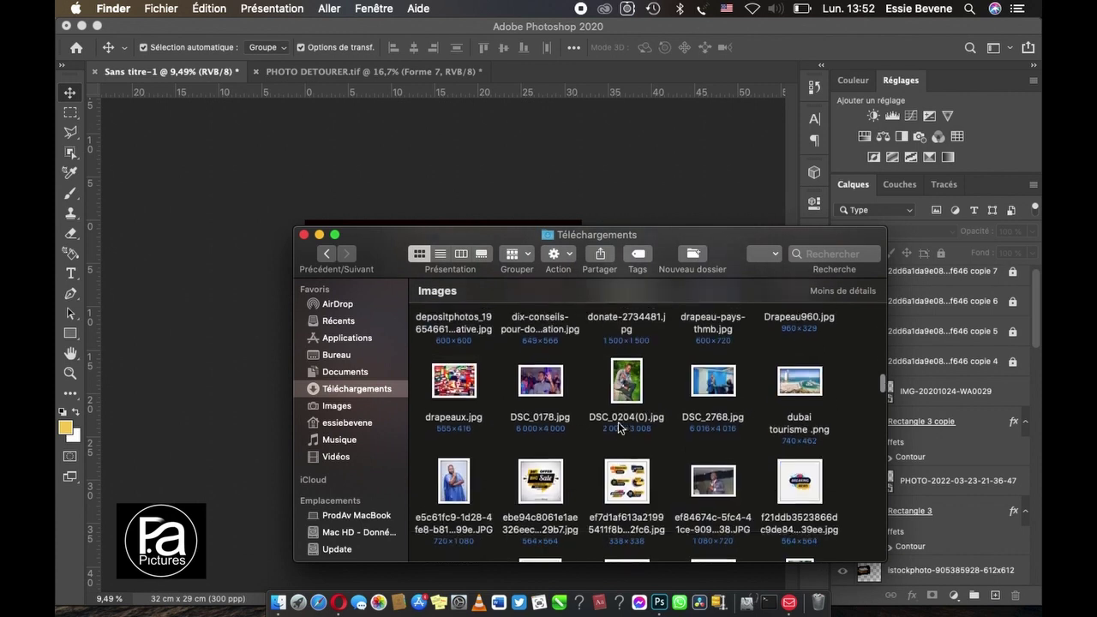
# Step: Move the downloads window aside and select Rectangle 1 in the flyer's layers
pyautogui.moveTo(434, 234); pyautogui.dragTo(794, 211)
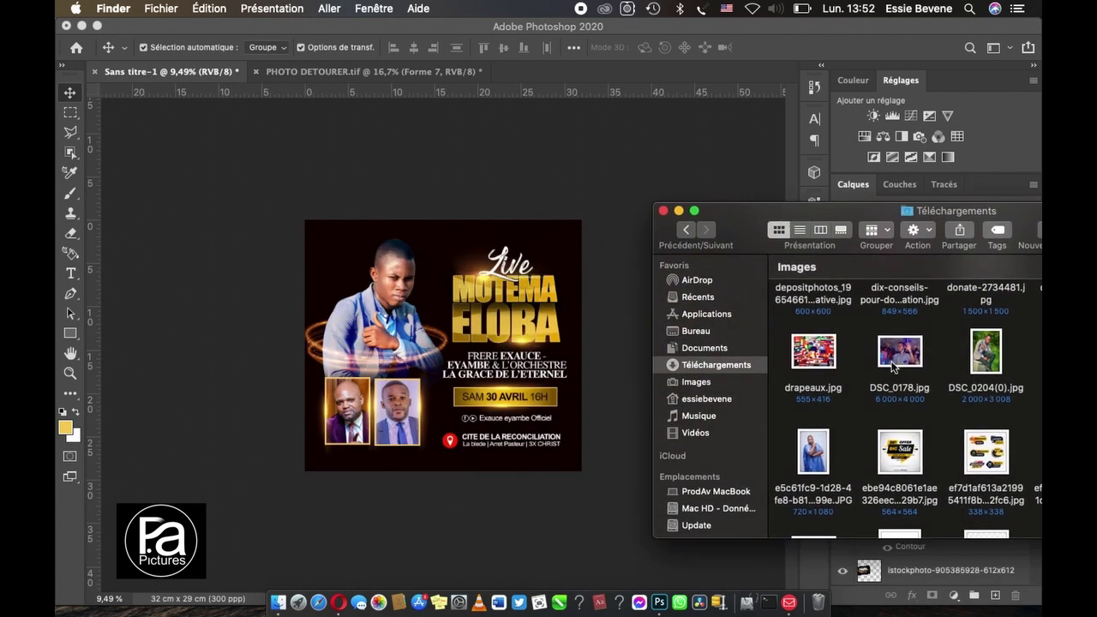
pyautogui.click(639, 173)
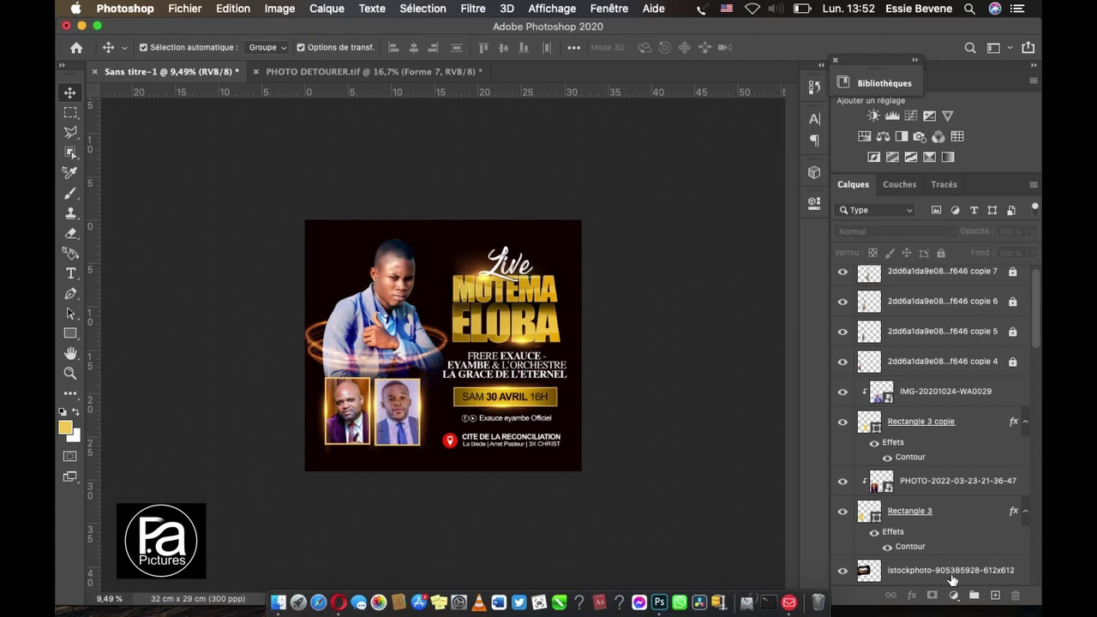
pyautogui.scroll(-10, 951, 580)
pyautogui.click(933, 537)
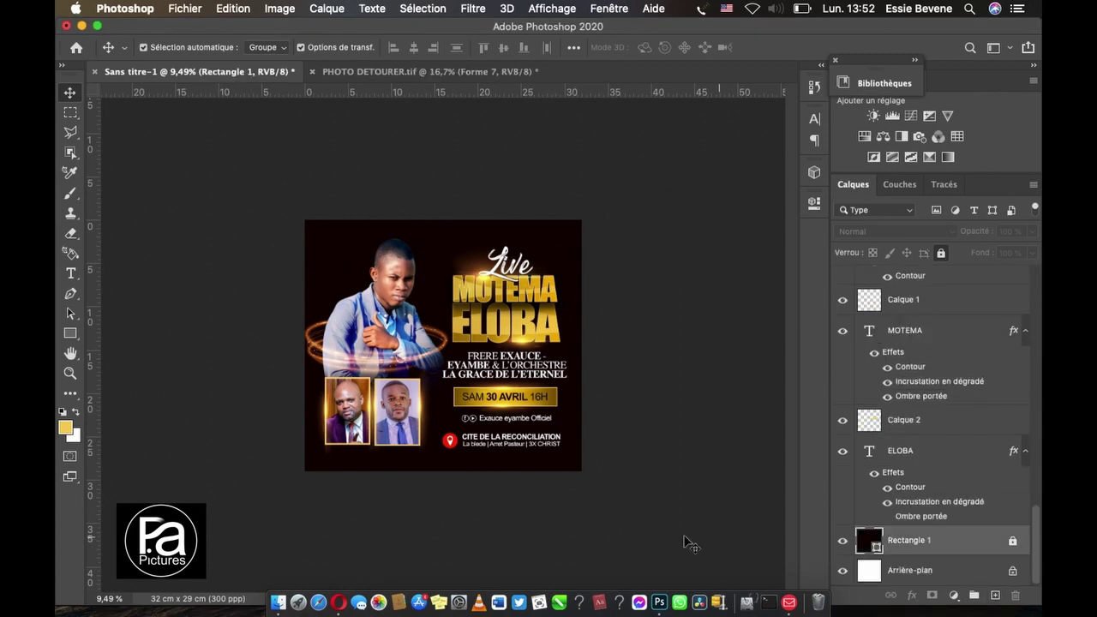
# Step: Reposition the Téléchargements window and scroll the Images grid to locate DSC_0178.jpg
pyautogui.click(277, 602)
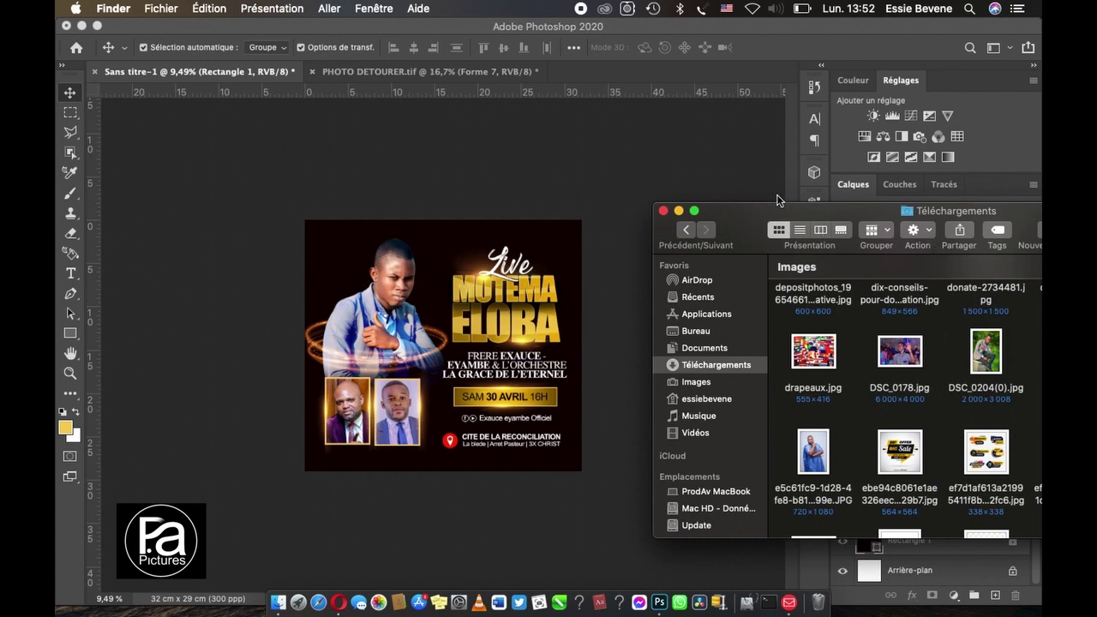
pyautogui.moveTo(785, 216); pyautogui.dragTo(617, 165)
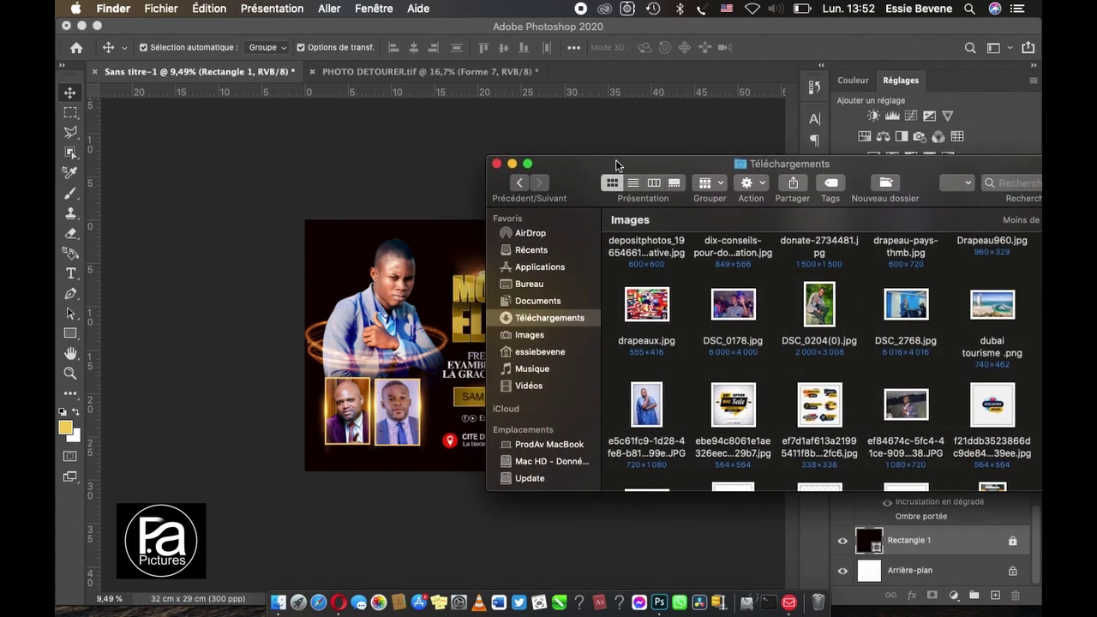
pyautogui.scroll(-2, 870, 434)
pyautogui.scroll(-4, 869, 434)
pyautogui.scroll(-5, 869, 434)
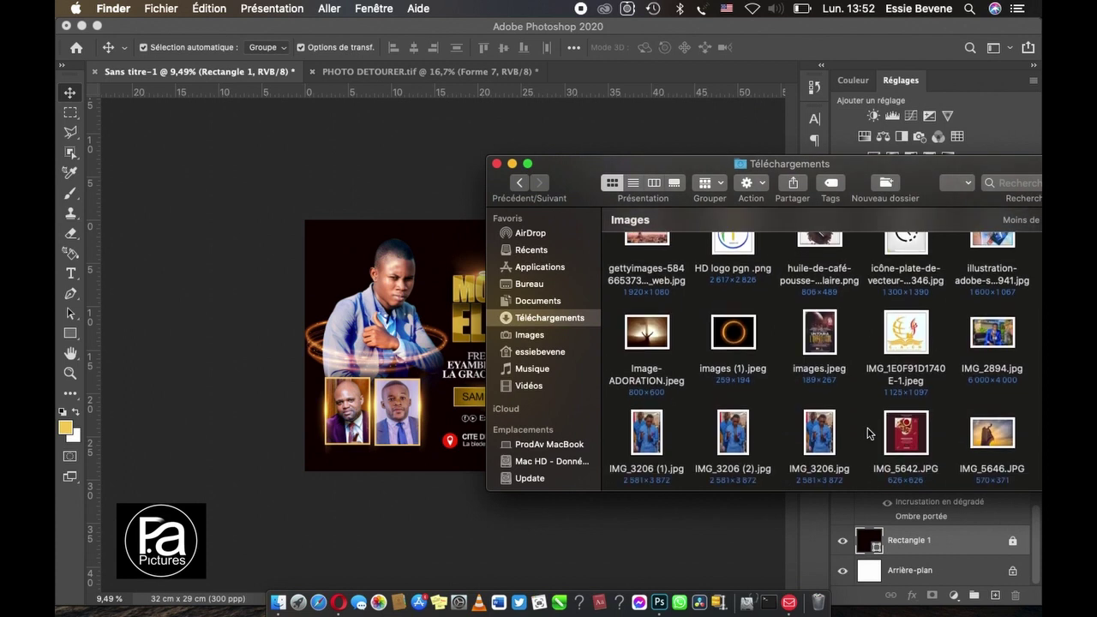
pyautogui.scroll(-4, 868, 433)
pyautogui.scroll(-3, 867, 433)
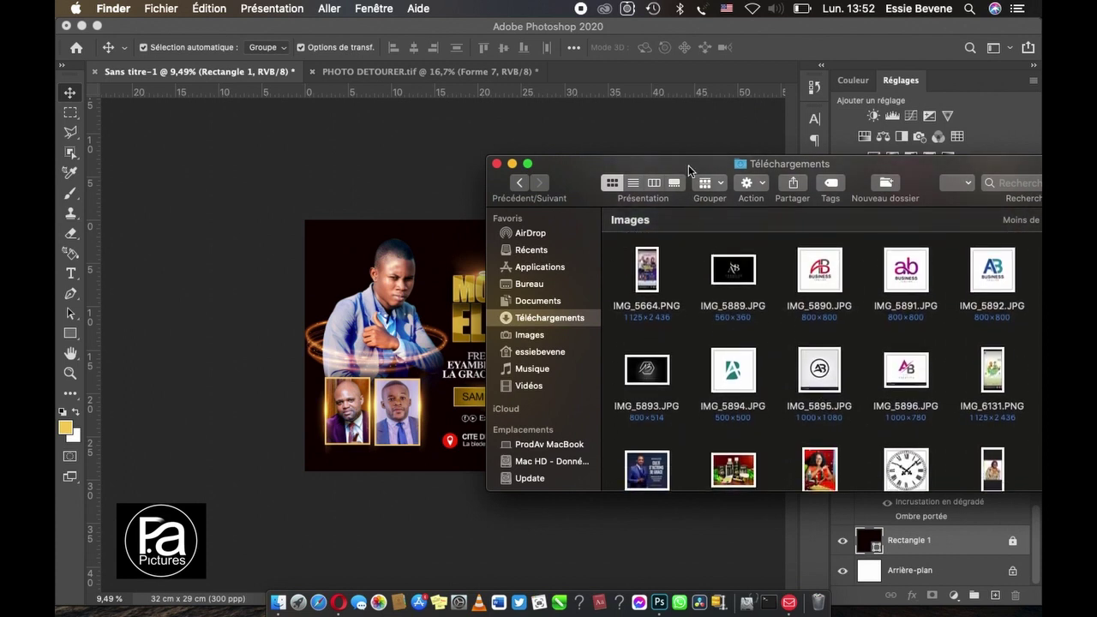
pyautogui.moveTo(689, 169); pyautogui.dragTo(651, 147)
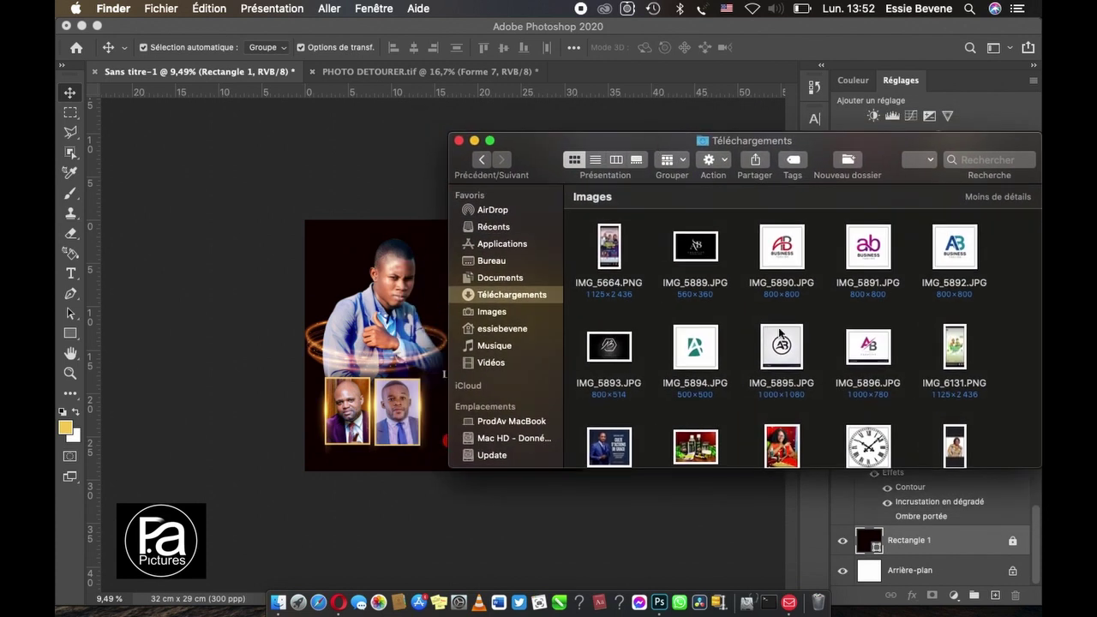
pyautogui.scroll(-2, 788, 334)
pyautogui.scroll(-4, 800, 342)
pyautogui.scroll(-4, 800, 342)
pyautogui.scroll(-3, 802, 347)
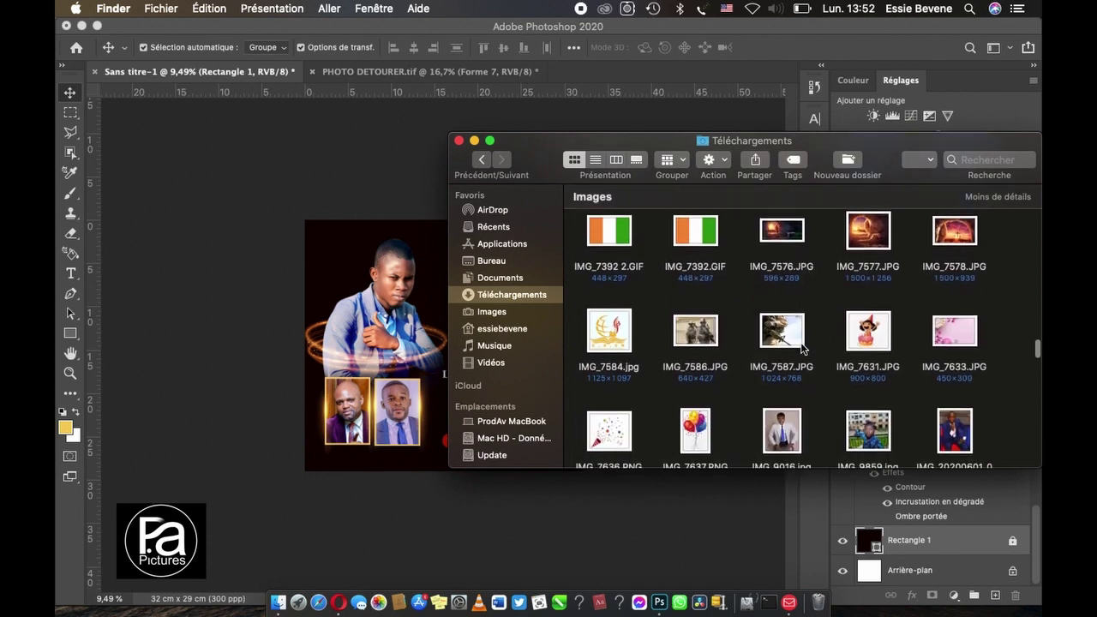
pyautogui.scroll(-4, 802, 347)
pyautogui.scroll(-3, 802, 347)
pyautogui.scroll(-3, 802, 347)
pyautogui.scroll(1, 802, 347)
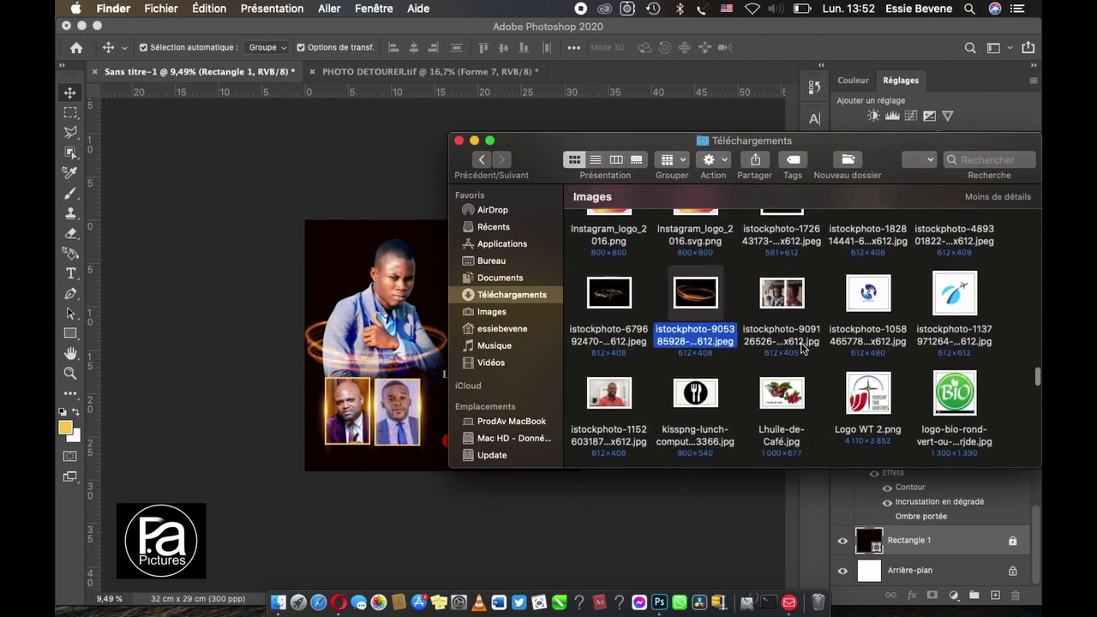
pyautogui.scroll(-3, 801, 347)
pyautogui.scroll(3, 802, 347)
pyautogui.scroll(-3, 801, 347)
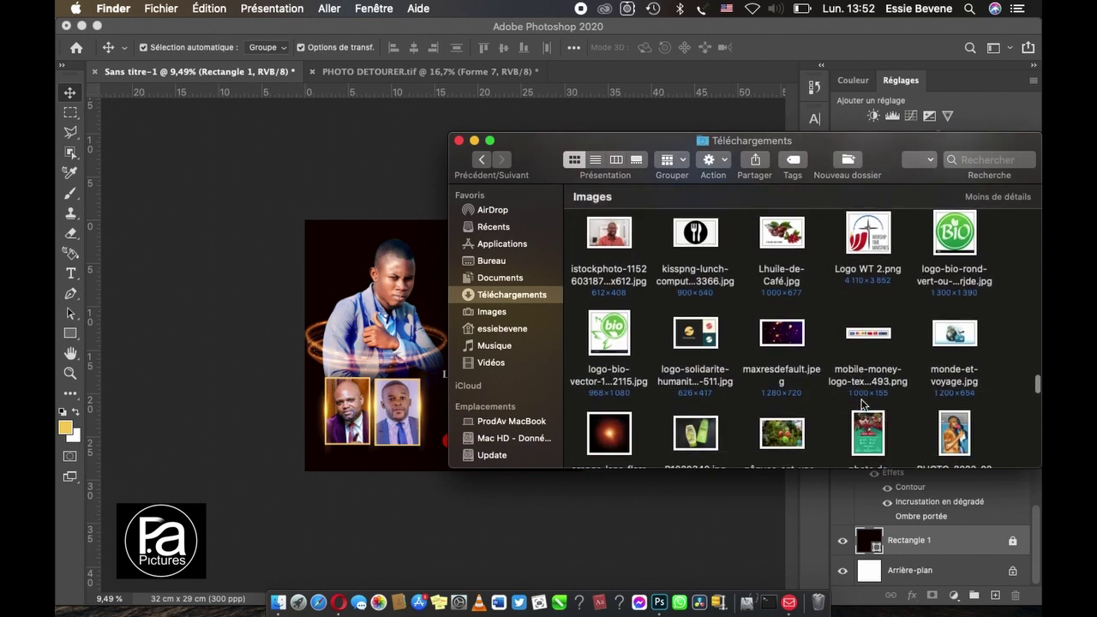
pyautogui.scroll(-5, 863, 403)
pyautogui.scroll(-2, 863, 403)
pyautogui.scroll(-2, 863, 403)
pyautogui.scroll(-2, 863, 402)
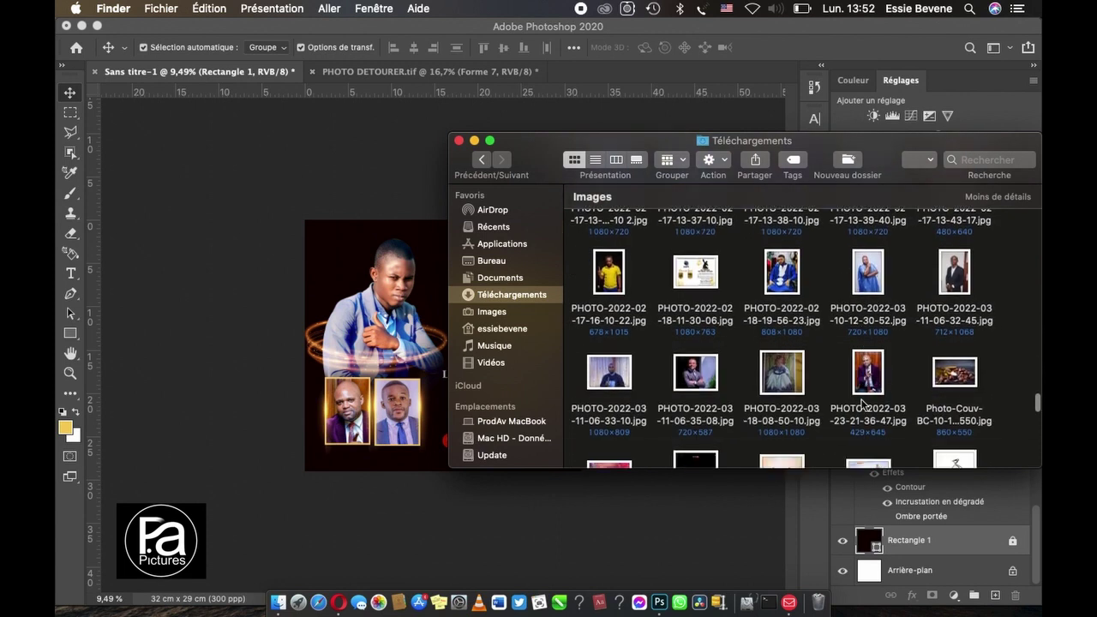
pyautogui.scroll(-2, 863, 402)
pyautogui.scroll(-5, 862, 403)
pyautogui.scroll(-2, 863, 402)
pyautogui.scroll(-1, 862, 402)
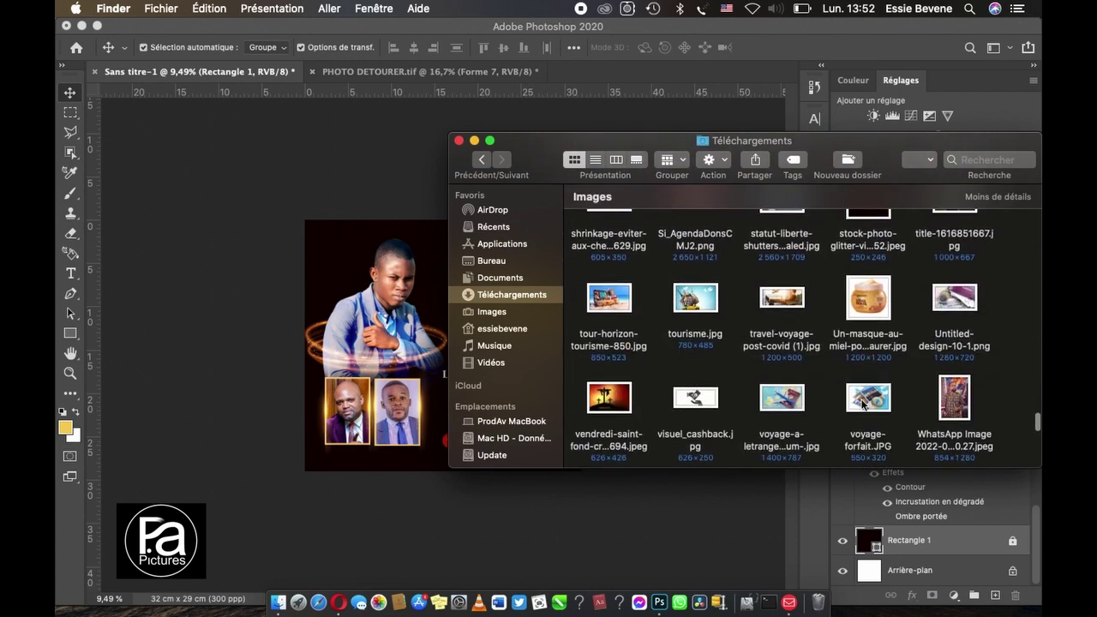
pyautogui.scroll(-2, 863, 403)
pyautogui.scroll(3, 862, 403)
pyautogui.scroll(1, 862, 402)
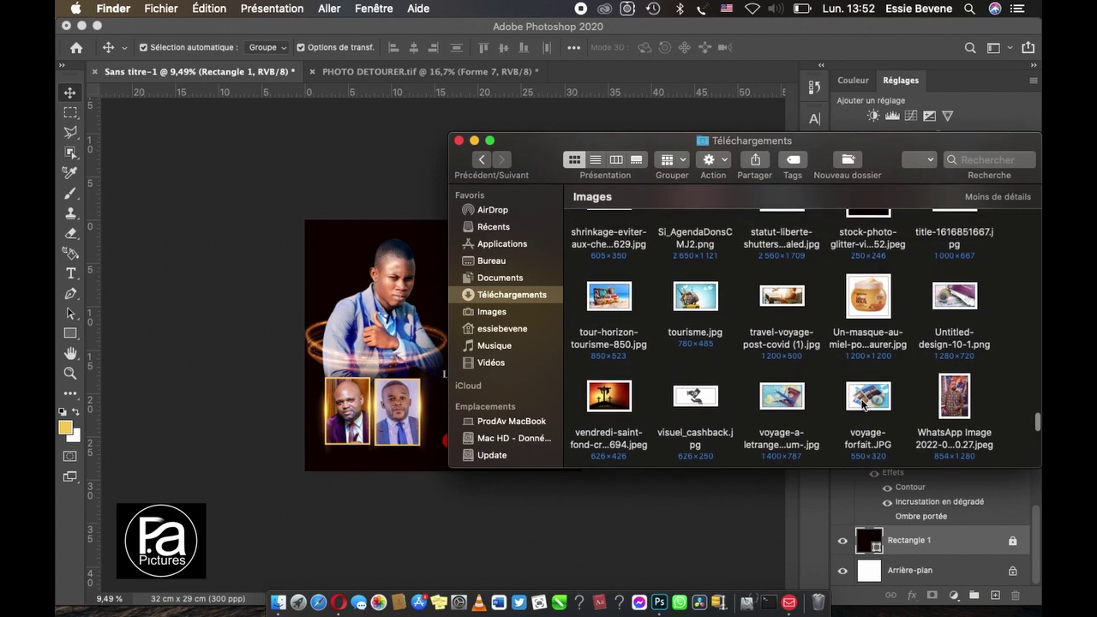
pyautogui.scroll(-4, 863, 403)
pyautogui.scroll(-4, 863, 403)
pyautogui.scroll(3, 862, 404)
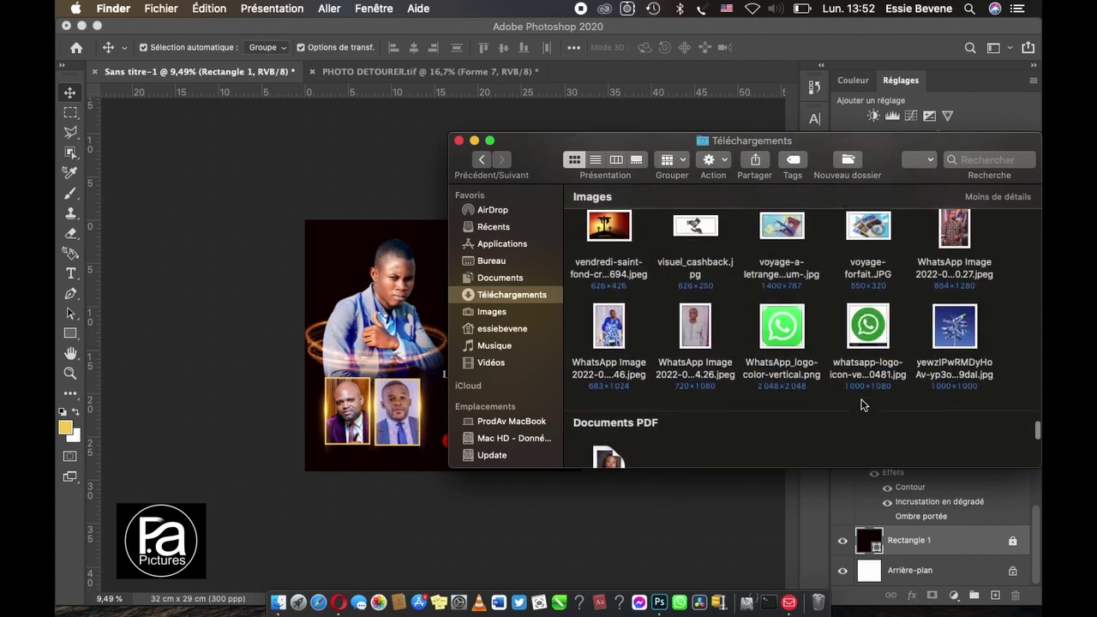
pyautogui.scroll(5, 862, 404)
pyautogui.scroll(4, 863, 405)
pyautogui.scroll(3, 863, 405)
pyautogui.scroll(4, 863, 404)
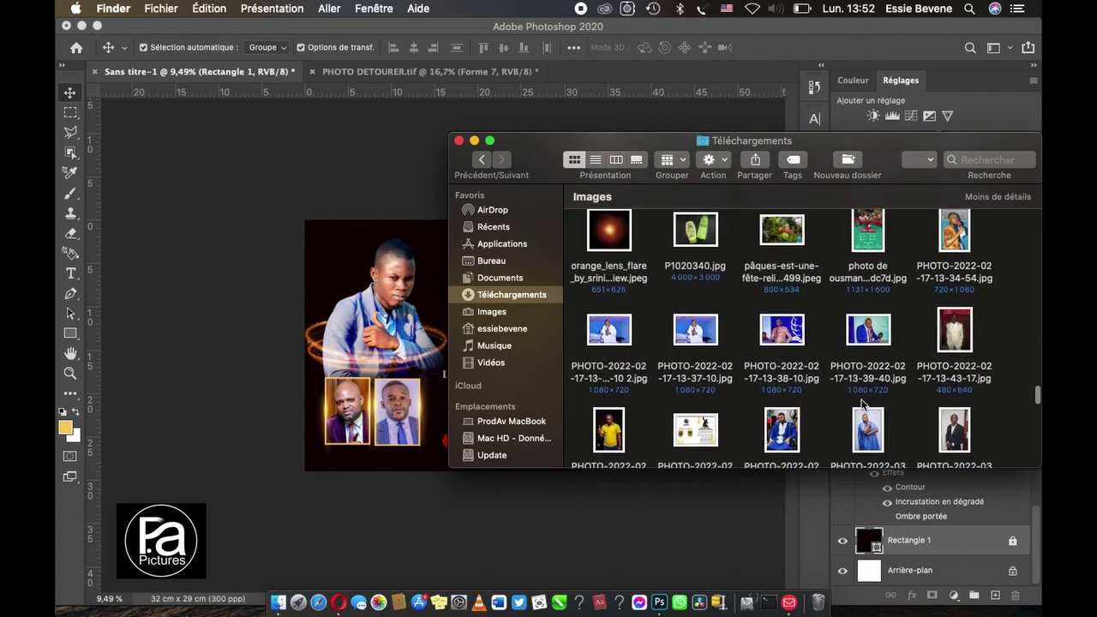
pyautogui.scroll(4, 862, 405)
pyautogui.scroll(3, 863, 405)
pyautogui.scroll(2, 863, 405)
pyautogui.scroll(2, 862, 405)
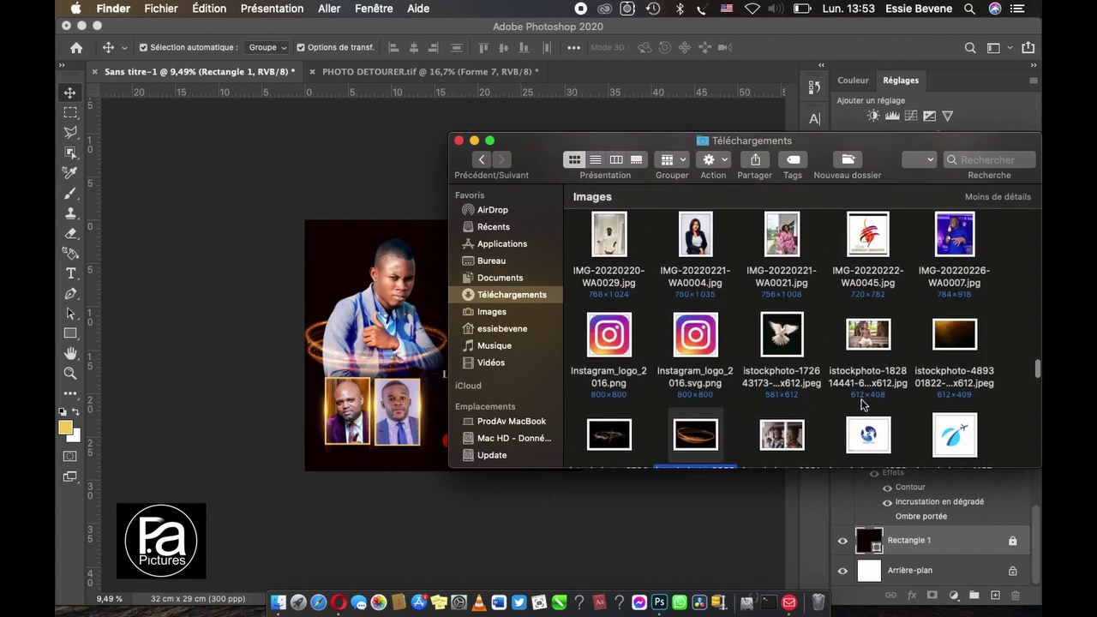
pyautogui.scroll(1, 862, 404)
pyautogui.scroll(2, 863, 404)
pyautogui.scroll(-3, 863, 404)
pyautogui.scroll(-2, 862, 404)
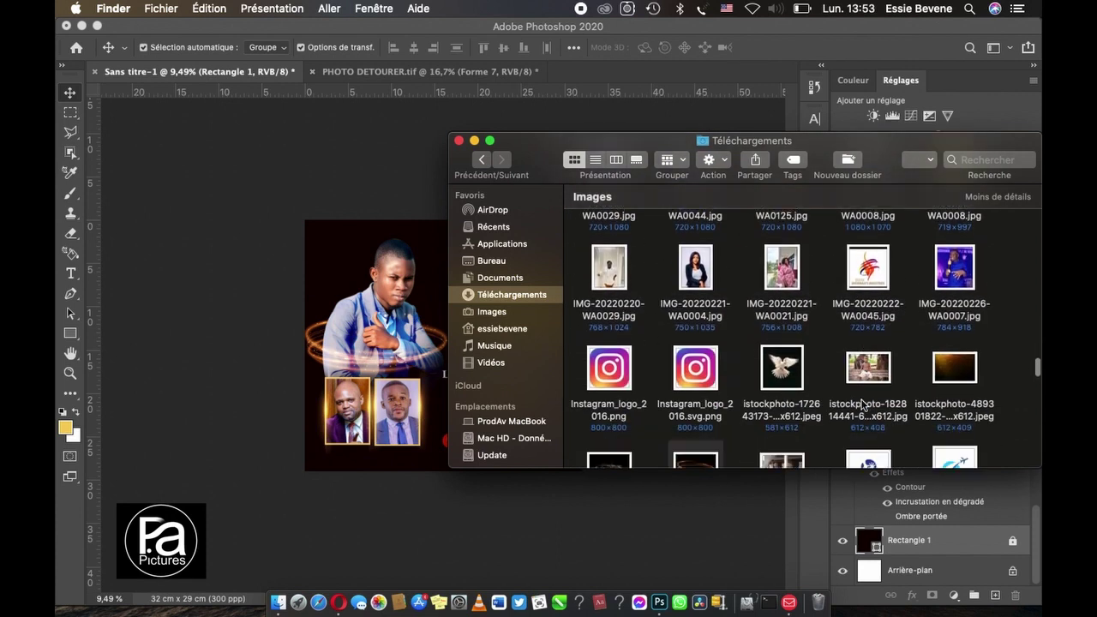
pyautogui.scroll(5, 862, 404)
pyautogui.scroll(3, 862, 404)
pyautogui.scroll(2, 862, 404)
pyautogui.scroll(2, 862, 405)
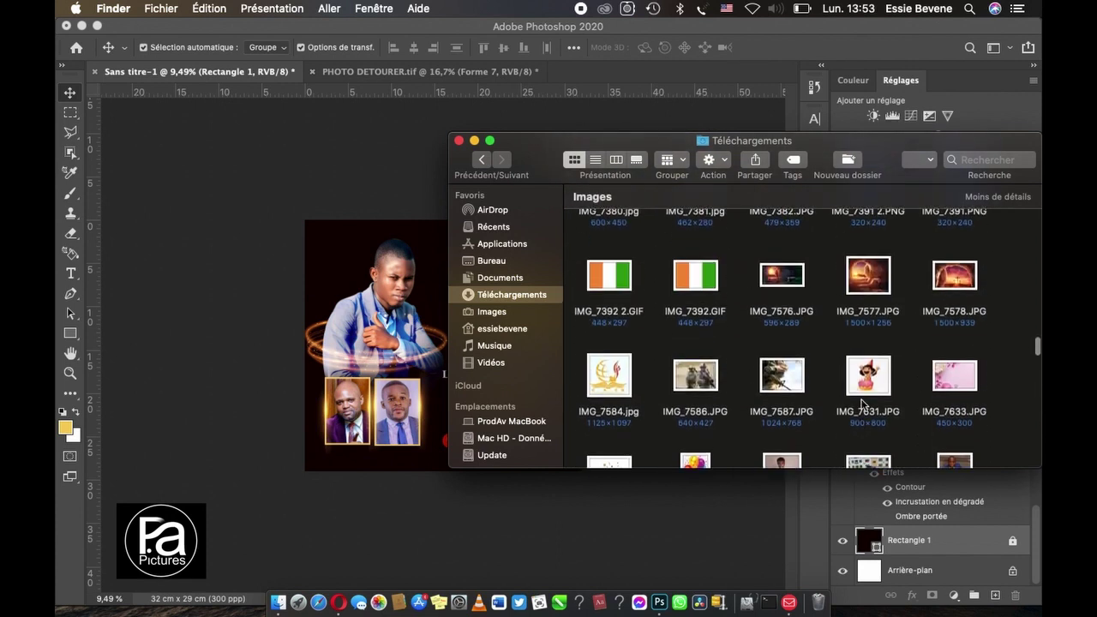
pyautogui.scroll(2, 863, 405)
pyautogui.scroll(2, 863, 404)
pyautogui.scroll(1, 863, 405)
pyautogui.scroll(2, 863, 404)
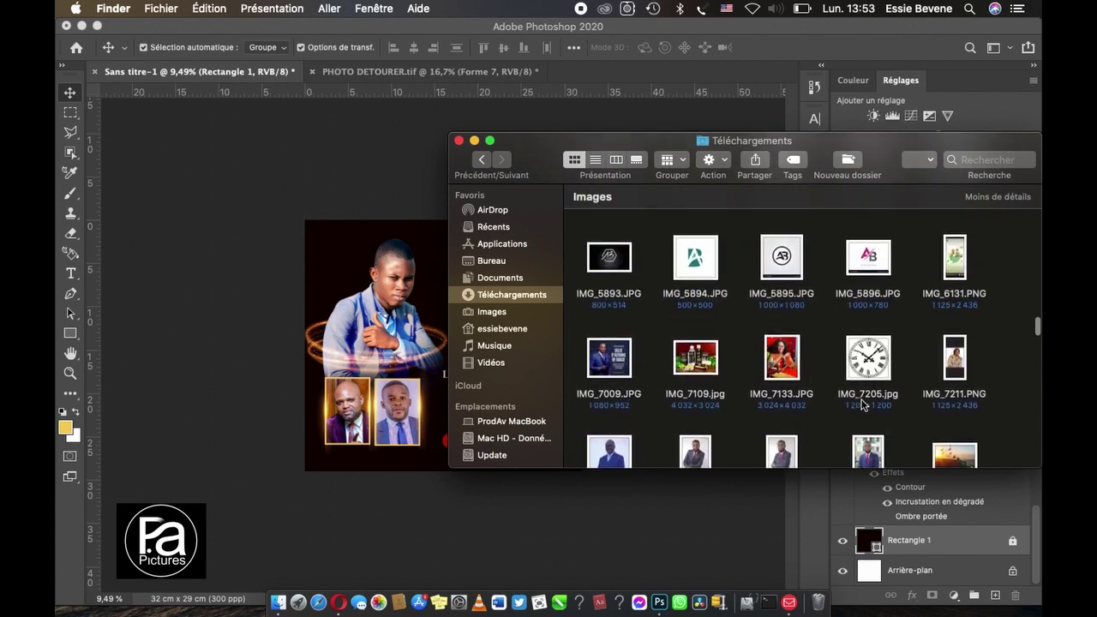
pyautogui.scroll(2, 863, 404)
pyautogui.scroll(1, 863, 404)
pyautogui.scroll(2, 862, 404)
pyautogui.scroll(1, 862, 405)
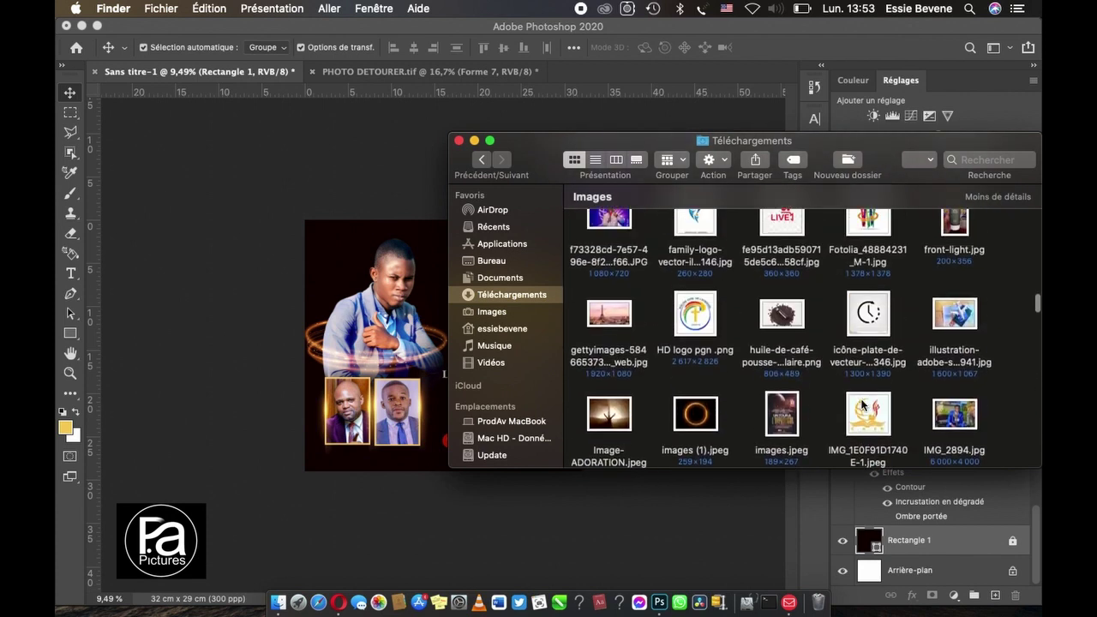
pyautogui.scroll(2, 863, 405)
pyautogui.scroll(1, 862, 404)
pyautogui.scroll(2, 863, 405)
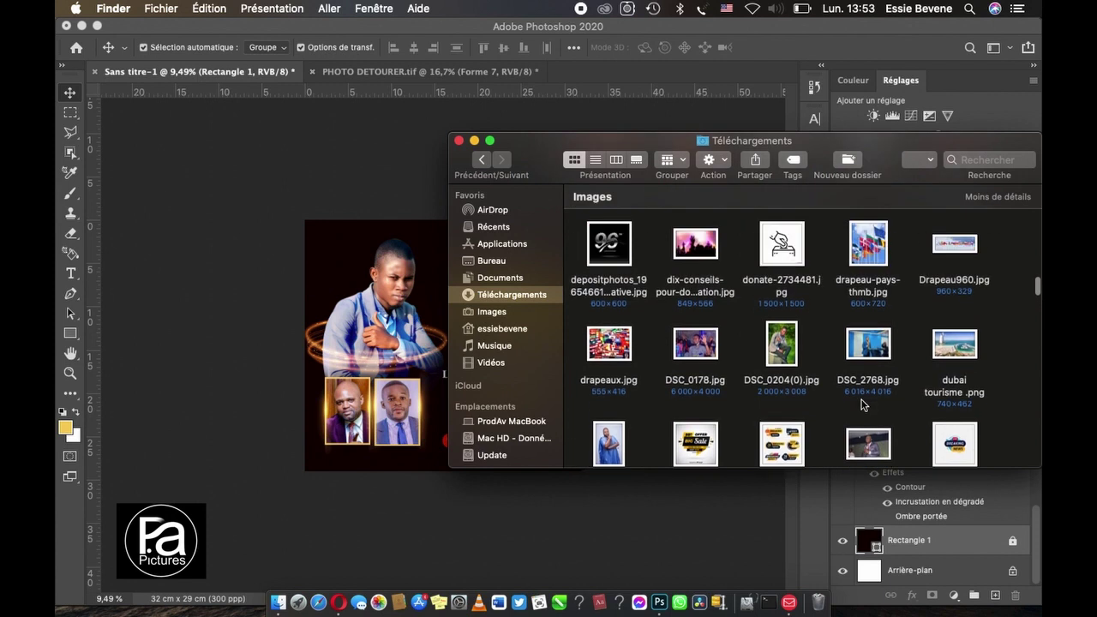
pyautogui.scroll(2, 863, 405)
pyautogui.scroll(-1, 862, 405)
# Step: Drop DSC_0178.jpg onto the flyer, position it at the top, and set opacity to 17%
pyautogui.moveTo(694, 356); pyautogui.dragTo(419, 289)
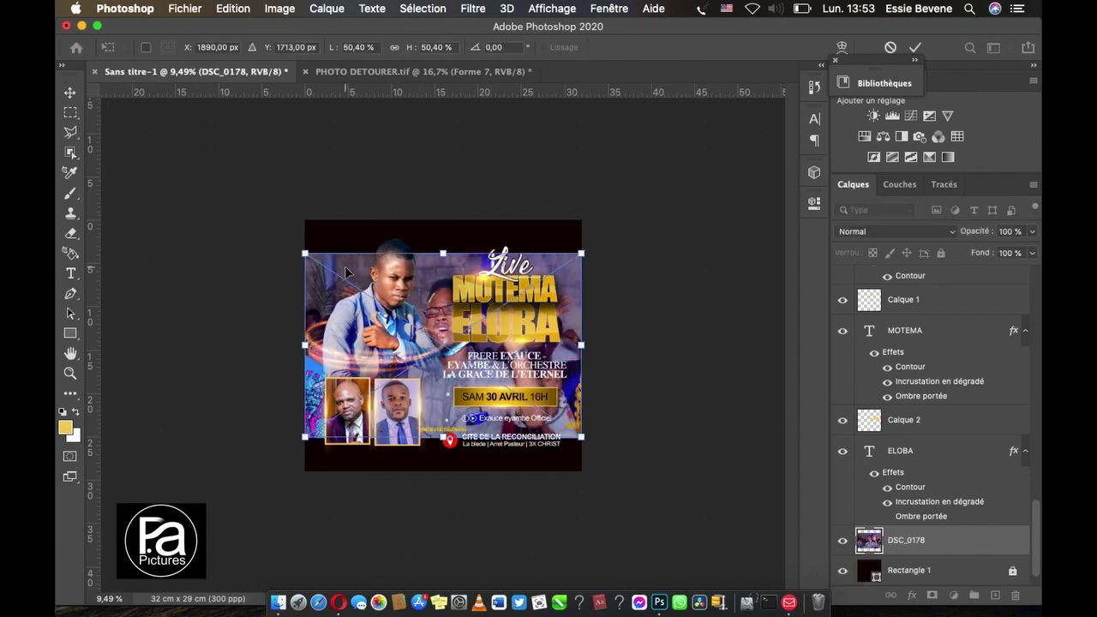
pyautogui.moveTo(345, 257); pyautogui.dragTo(342, 208)
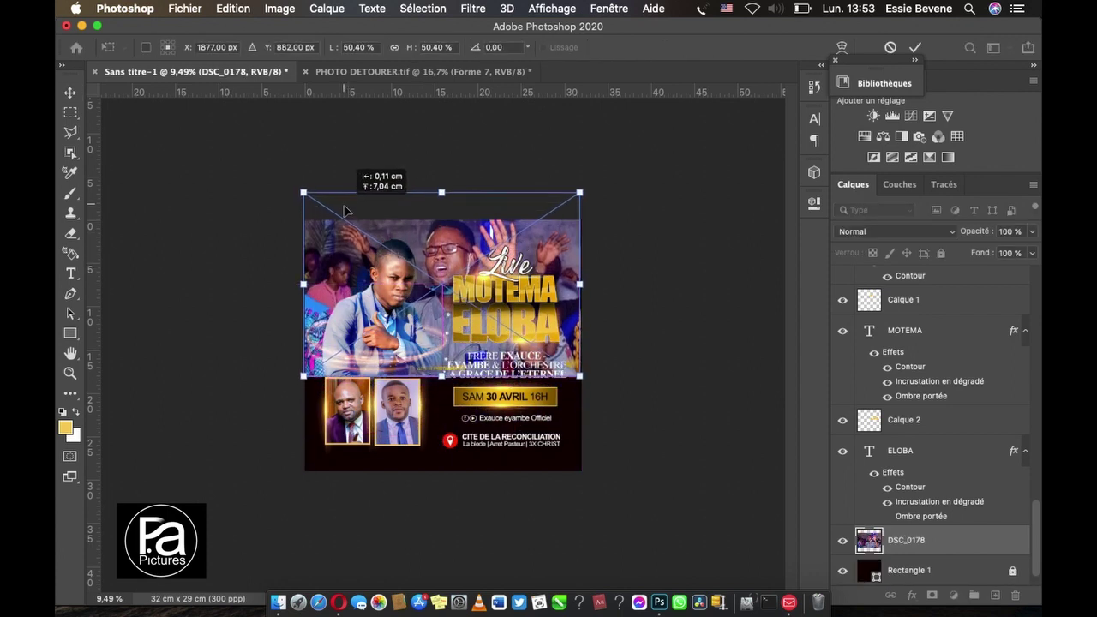
pyautogui.moveTo(342, 208); pyautogui.dragTo(343, 211)
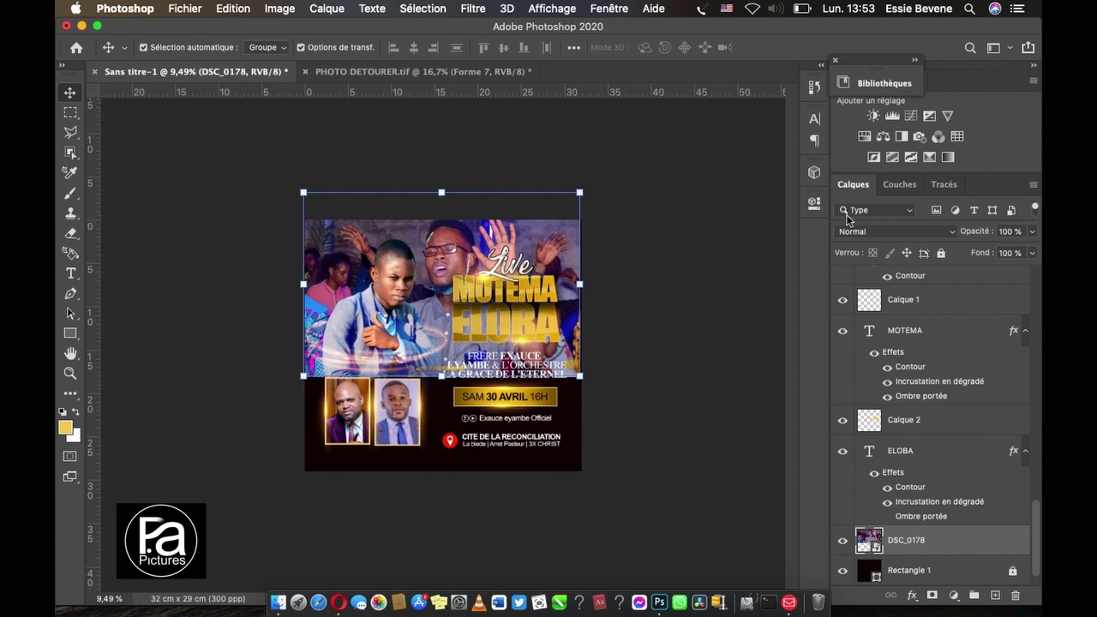
pyautogui.click(1011, 232)
pyautogui.write('17')
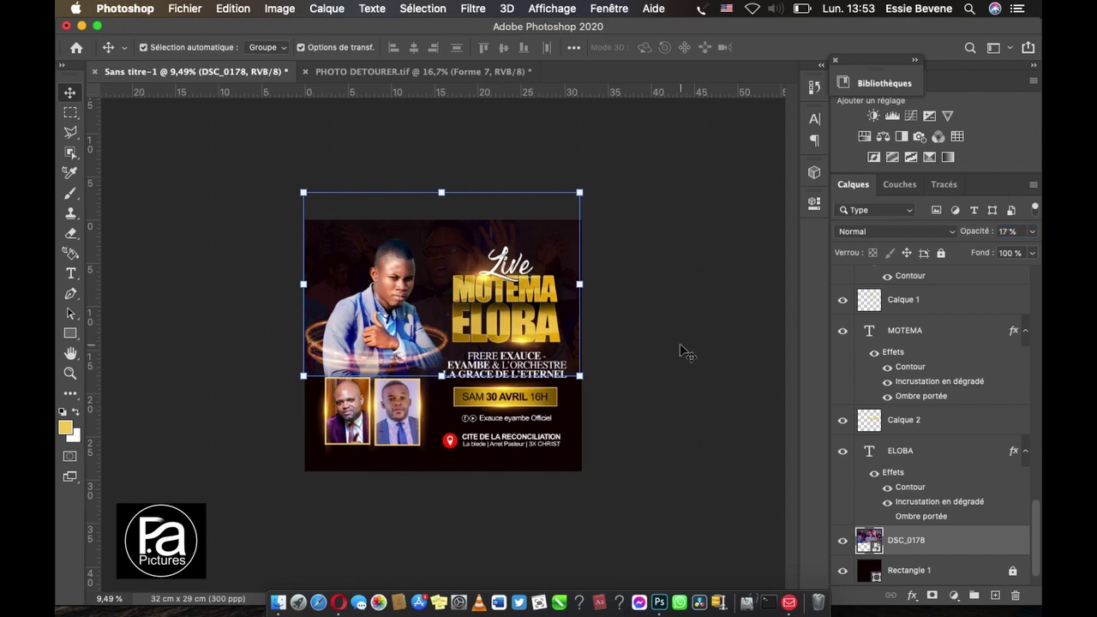
# Step: Rasterize the DSC_0178 layer, try a 2534 px Eraser, then lock the layer
pyautogui.rightClick(990, 540)
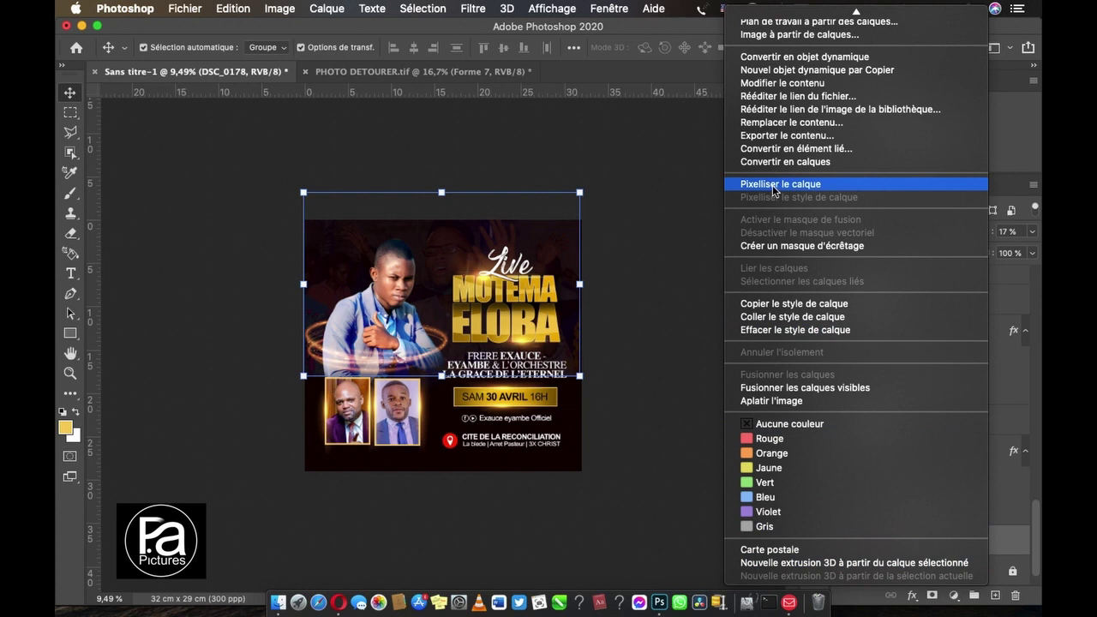
pyautogui.click(771, 181)
pyautogui.click(70, 233)
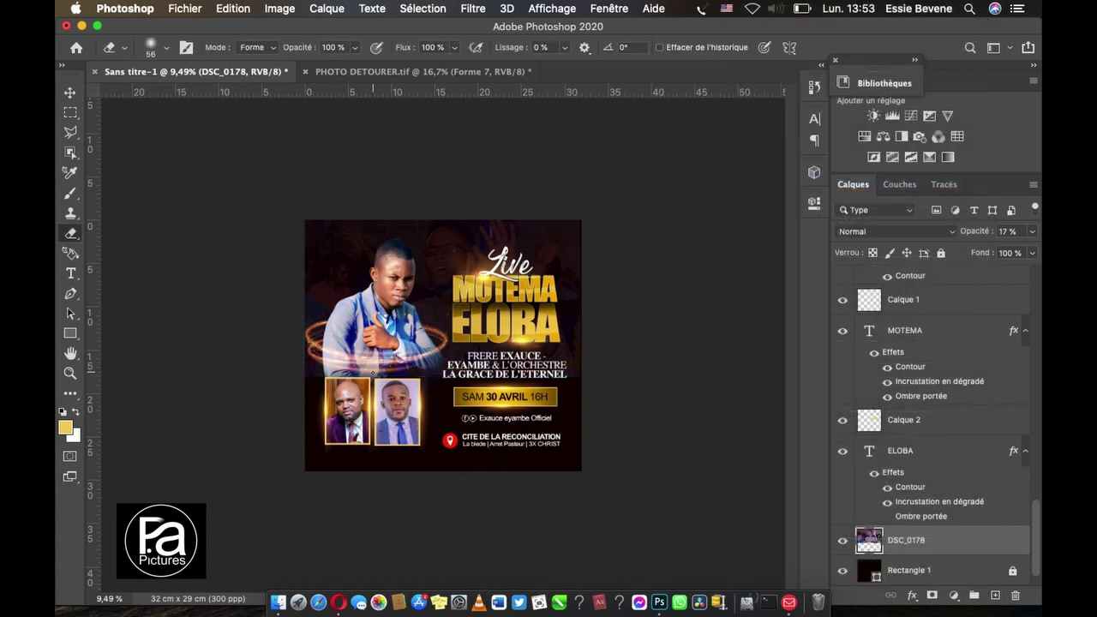
pyautogui.click(165, 47)
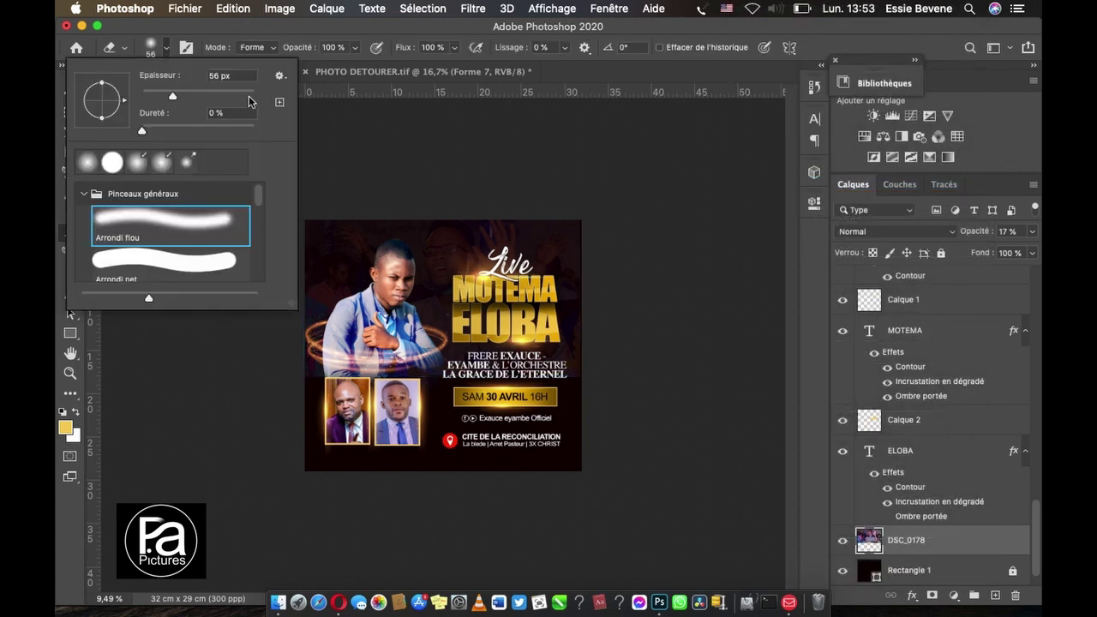
pyautogui.click(249, 96)
pyautogui.click(590, 436)
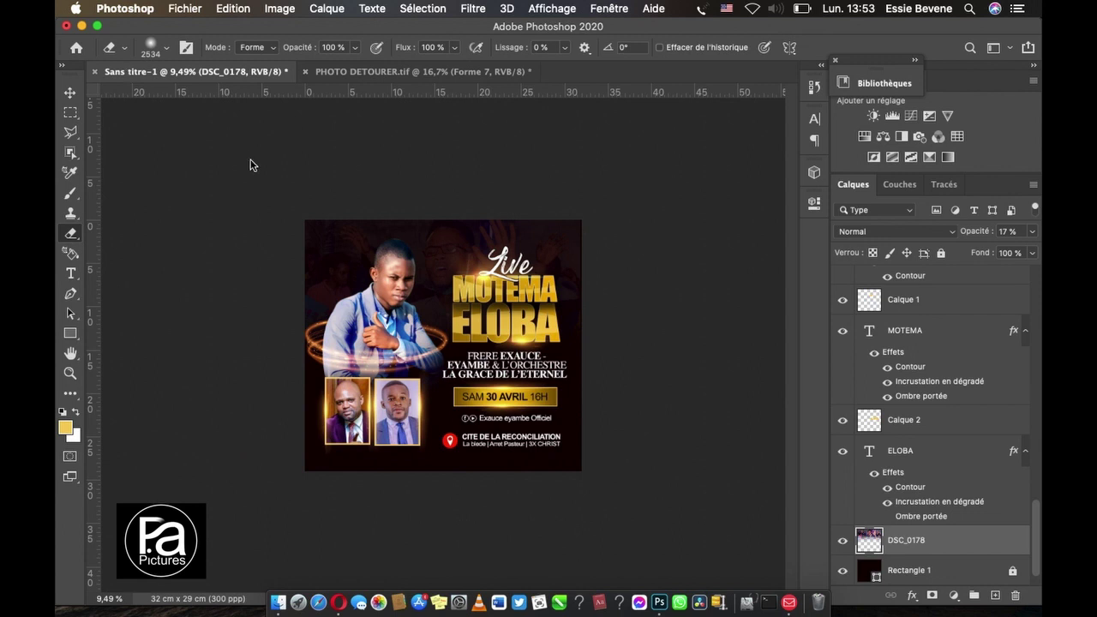
pyautogui.click(70, 93)
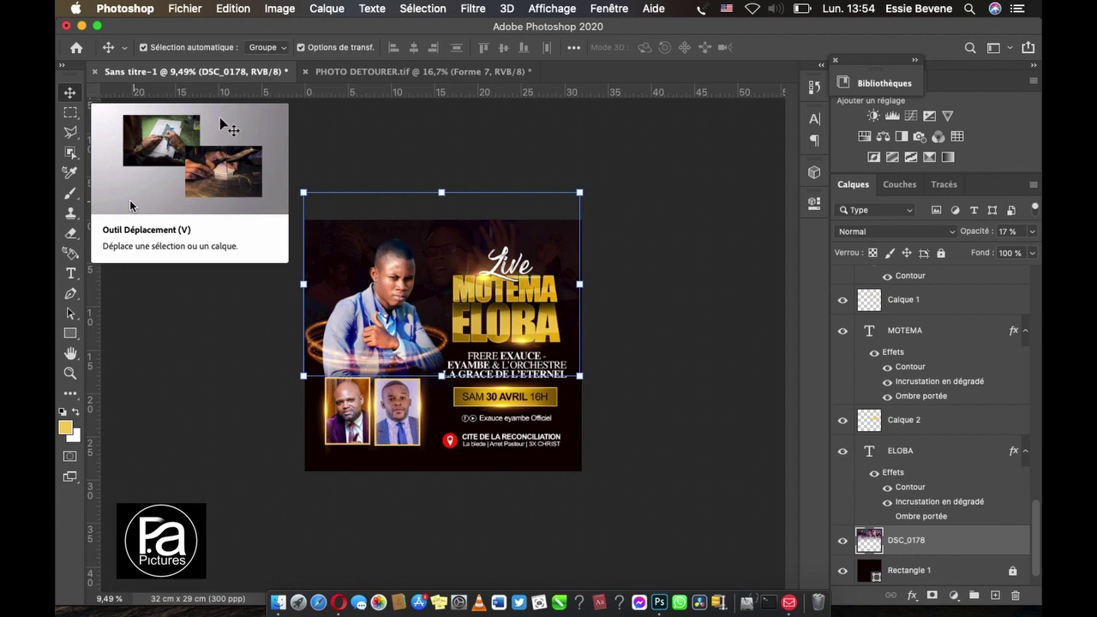
pyautogui.hotkey('ctrl', '/')
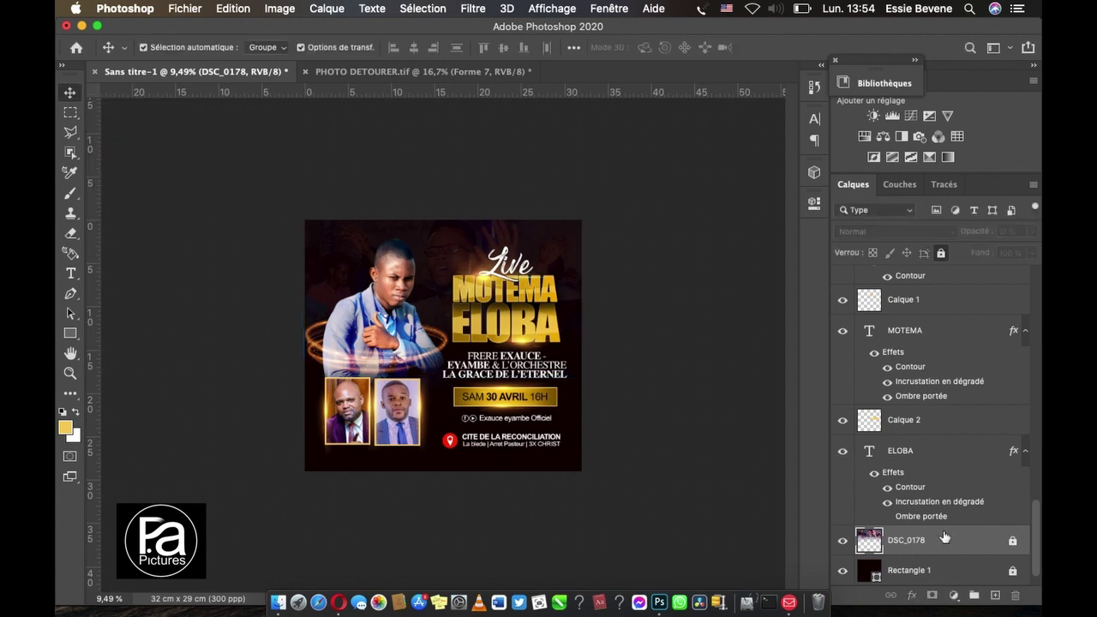
# Step: Add a new empty layer, Calque 3, directly above Rectangle 1
pyautogui.click(656, 425)
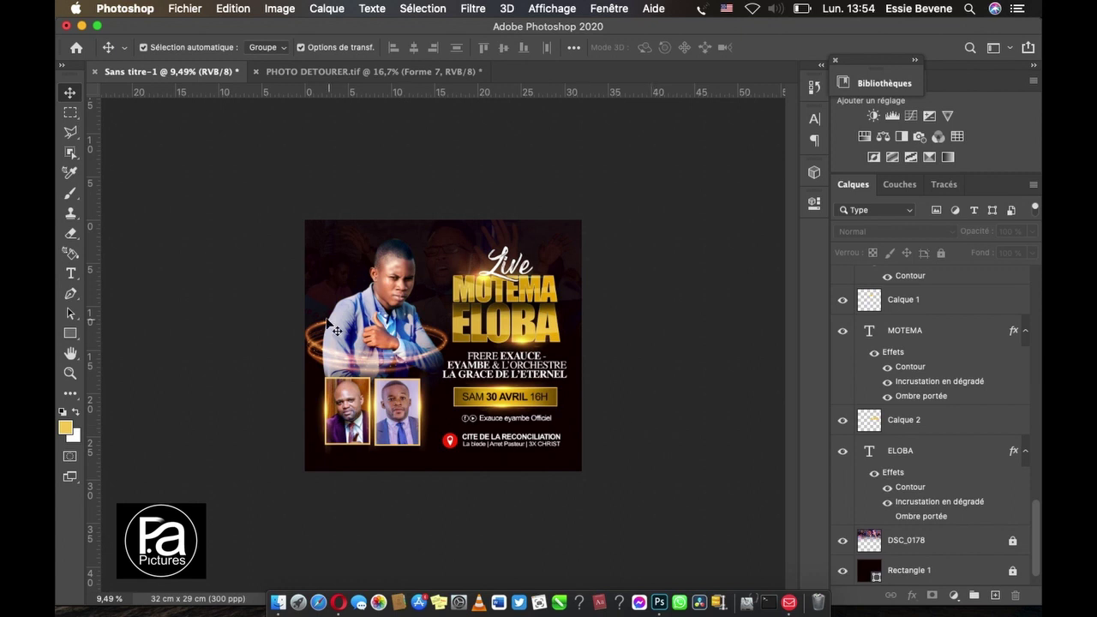
pyautogui.scroll(2, 656, 428)
pyautogui.scroll(2, 656, 429)
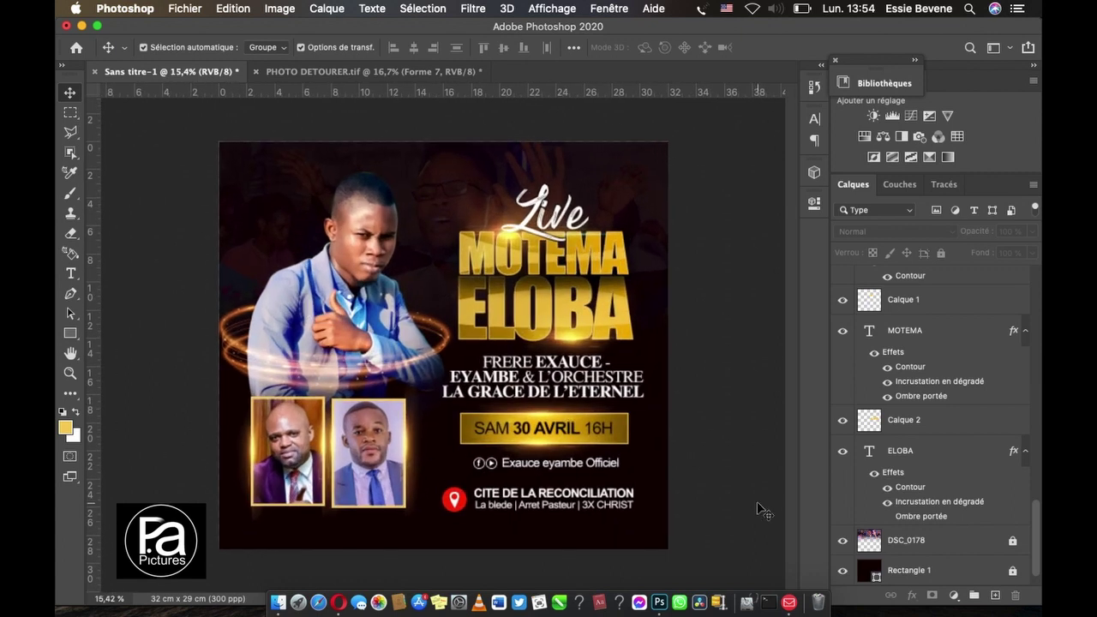
pyautogui.click(938, 541)
pyautogui.click(920, 569)
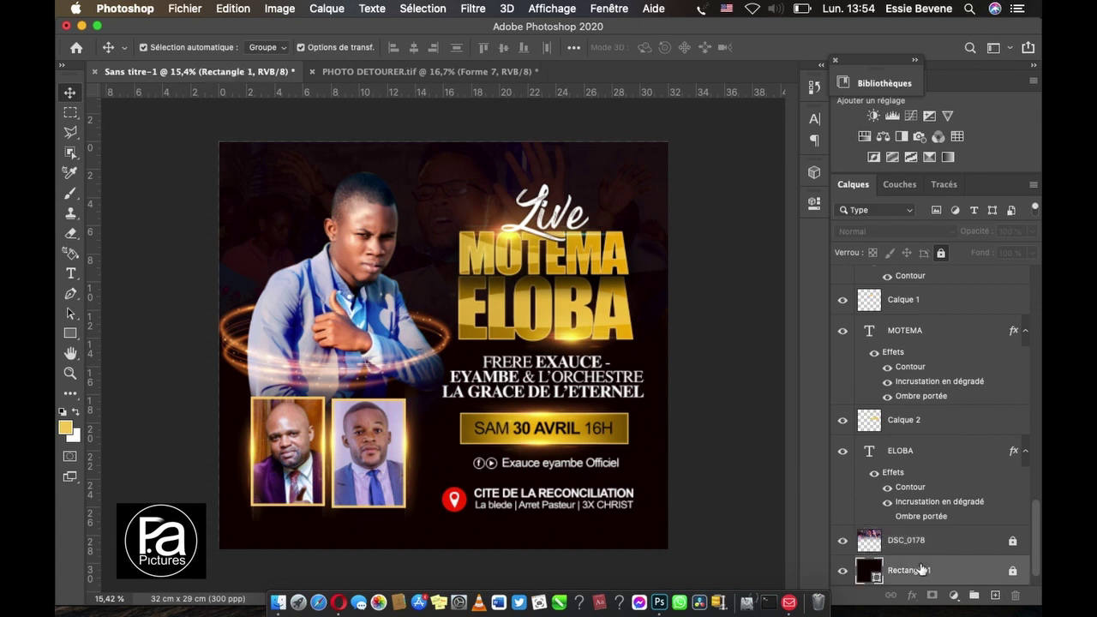
pyautogui.scroll(-1, 921, 570)
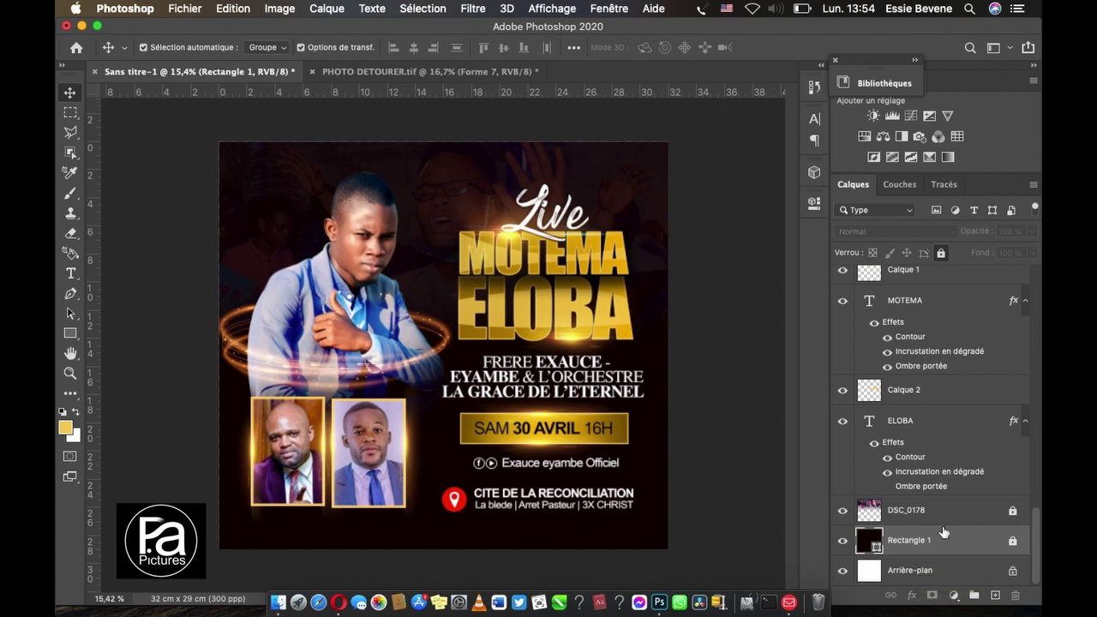
pyautogui.click(936, 520)
pyautogui.click(943, 542)
pyautogui.click(995, 595)
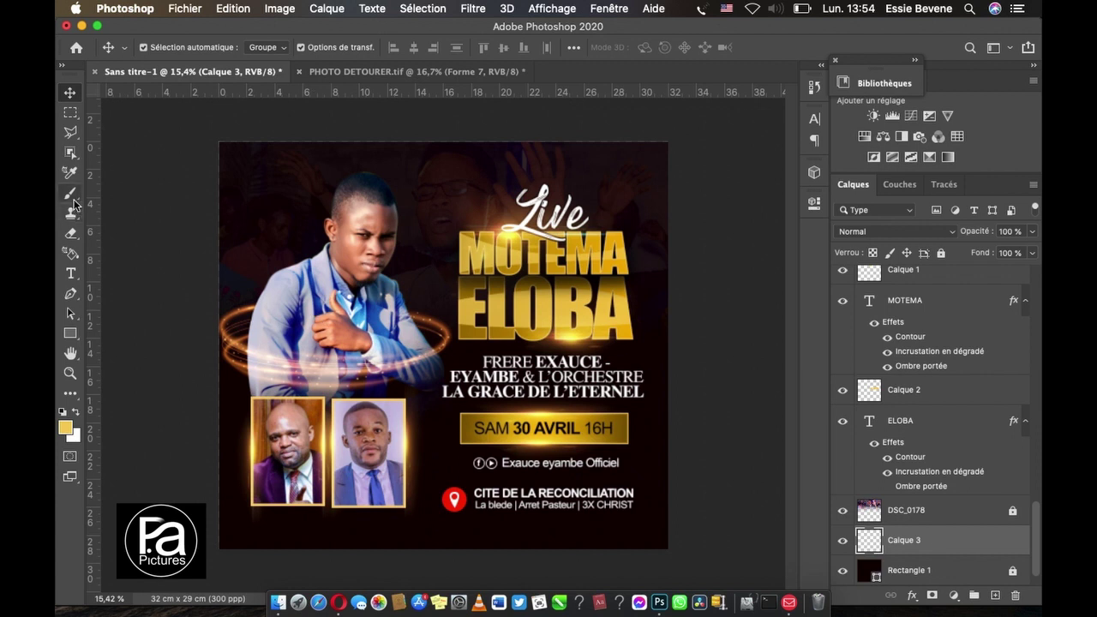
# Step: Choose the Brush tool with gold #f9cd5d as the foreground colour
pyautogui.click(73, 197)
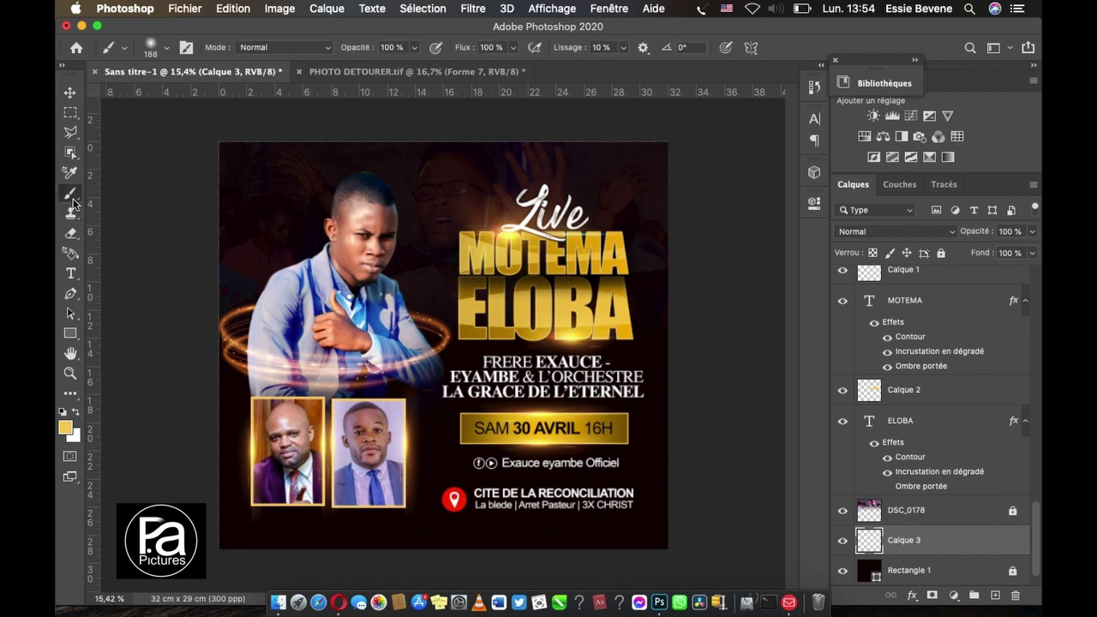
pyautogui.click(68, 430)
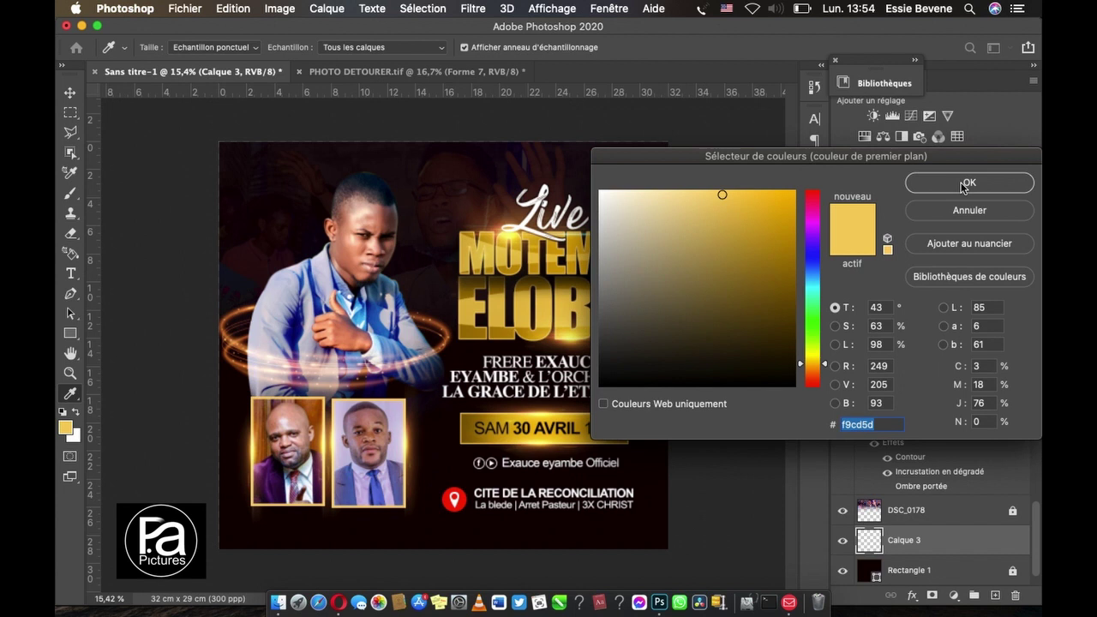
pyautogui.click(968, 182)
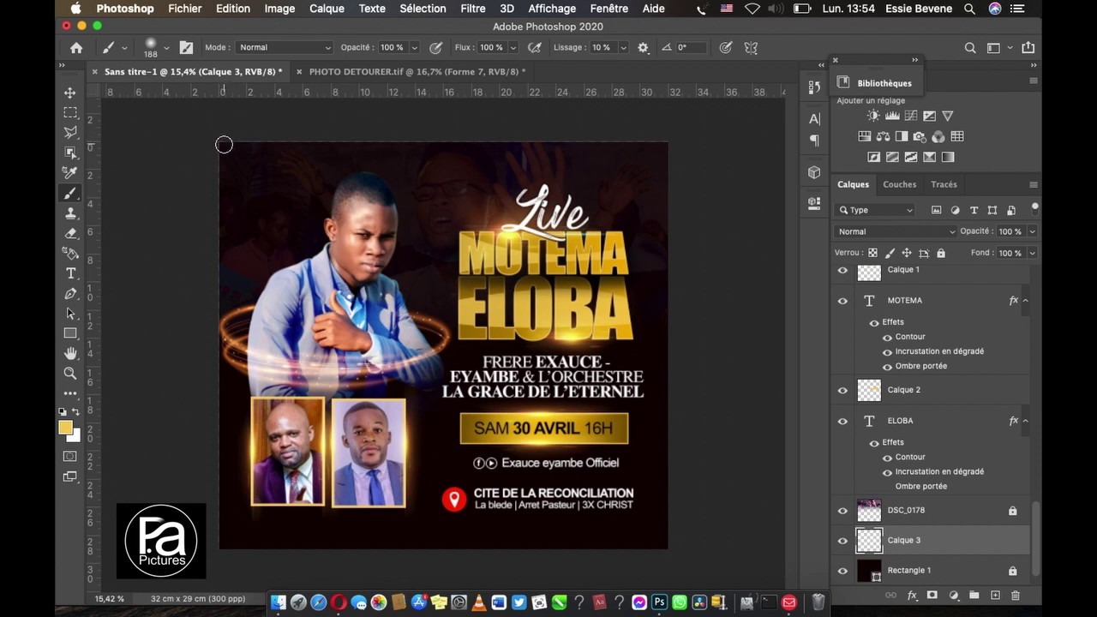
# Step: Paint a golden dot at the flyer's top left and scale it into a large glow
pyautogui.click(237, 163)
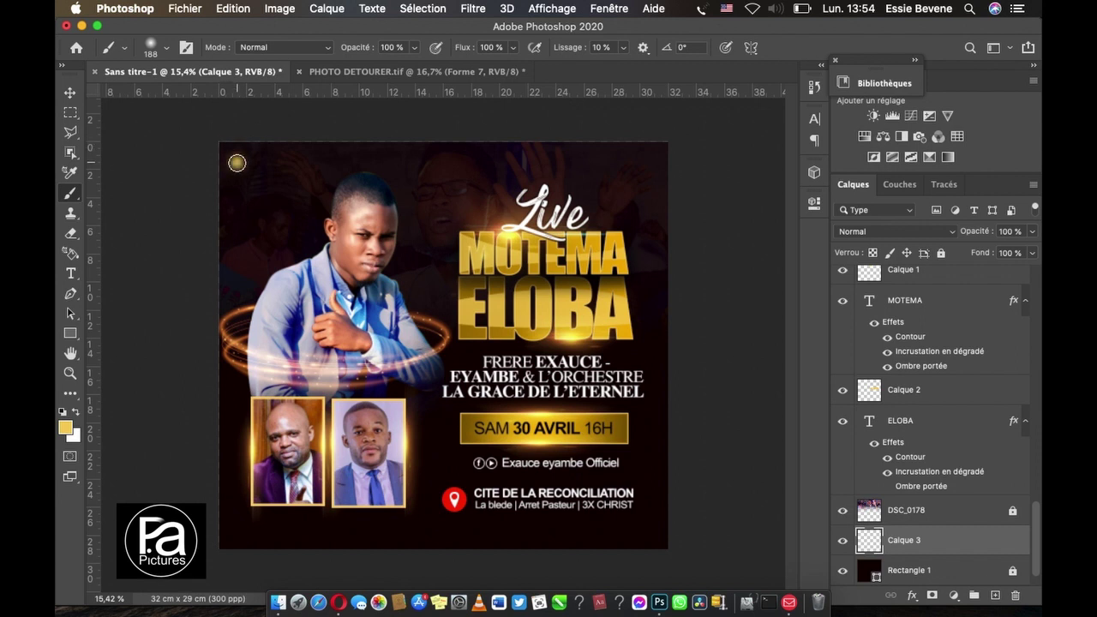
pyautogui.click(68, 94)
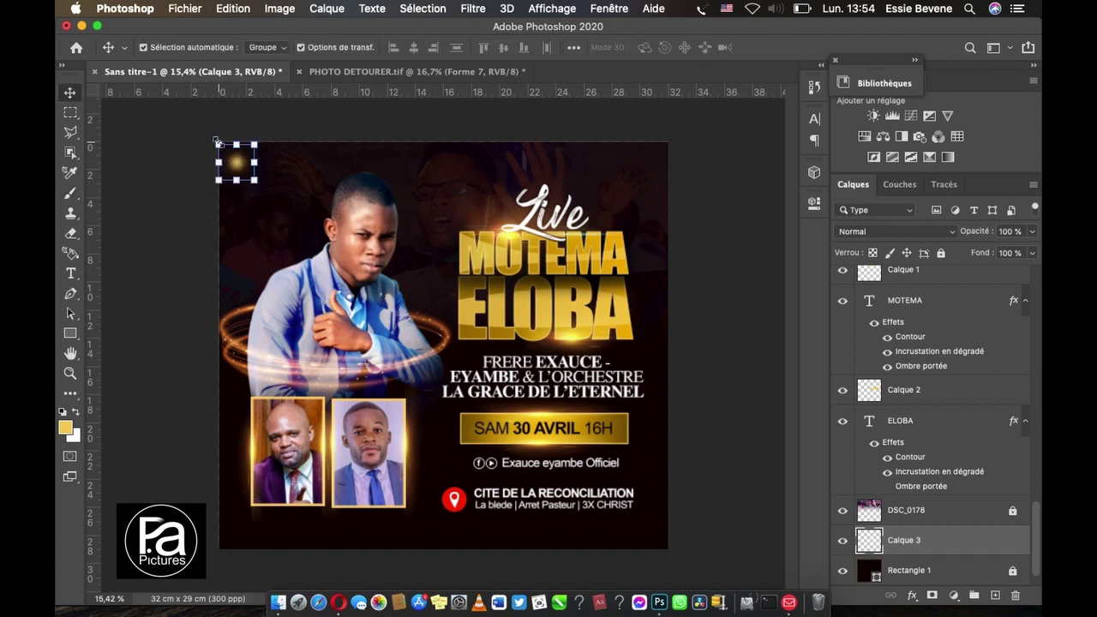
pyautogui.moveTo(217, 143); pyautogui.dragTo(159, 101)
pyautogui.moveTo(253, 180); pyautogui.dragTo(478, 444)
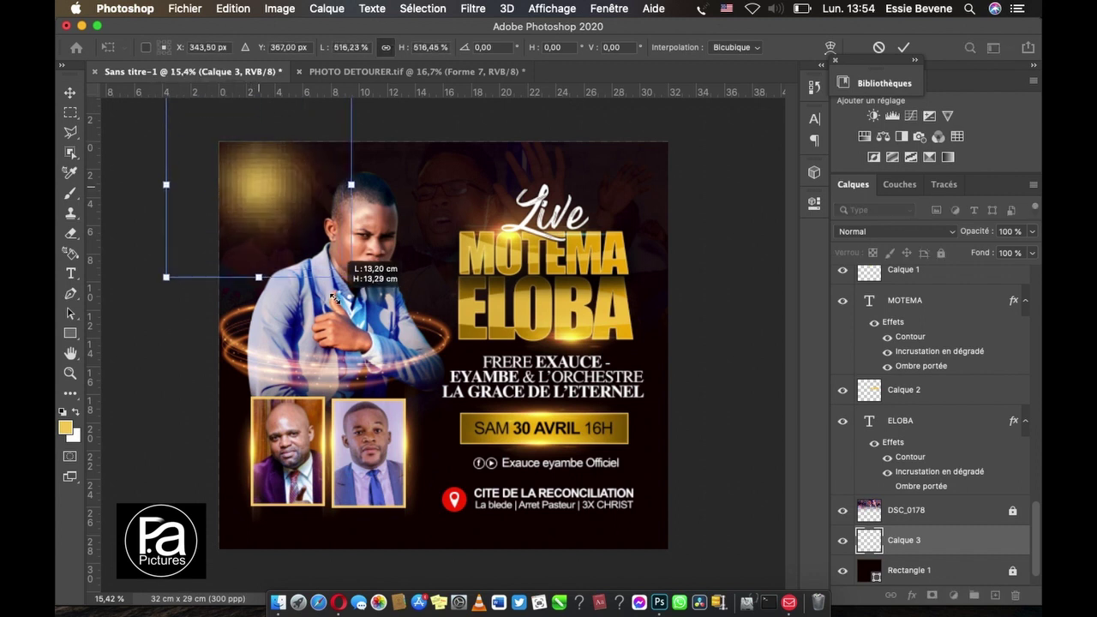
pyautogui.scroll(-3, 249, 209)
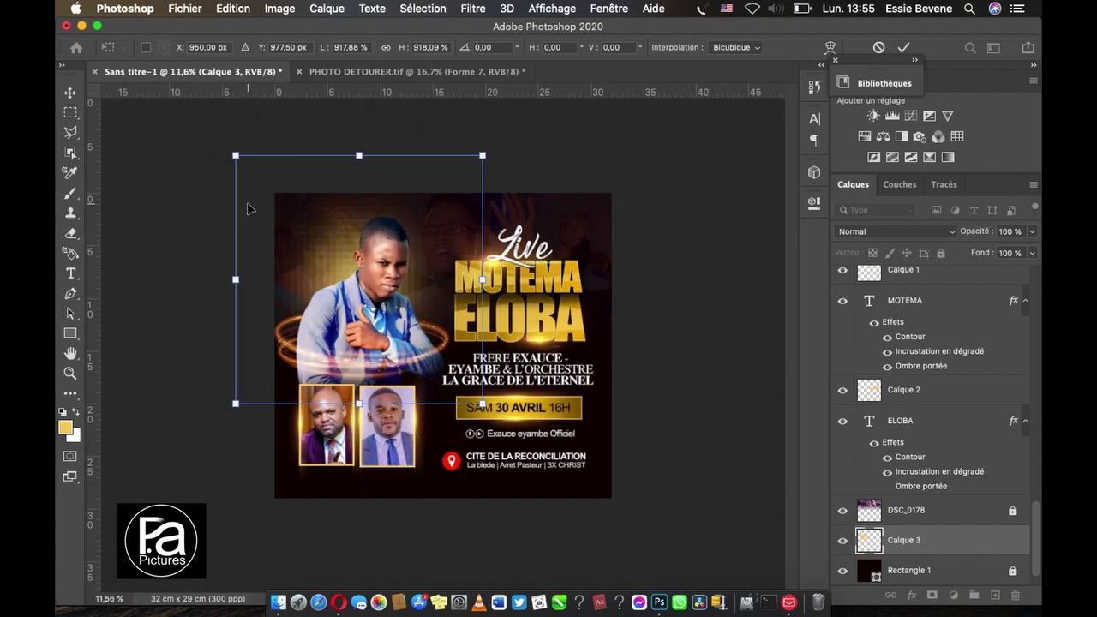
pyautogui.moveTo(284, 196); pyautogui.dragTo(195, 109)
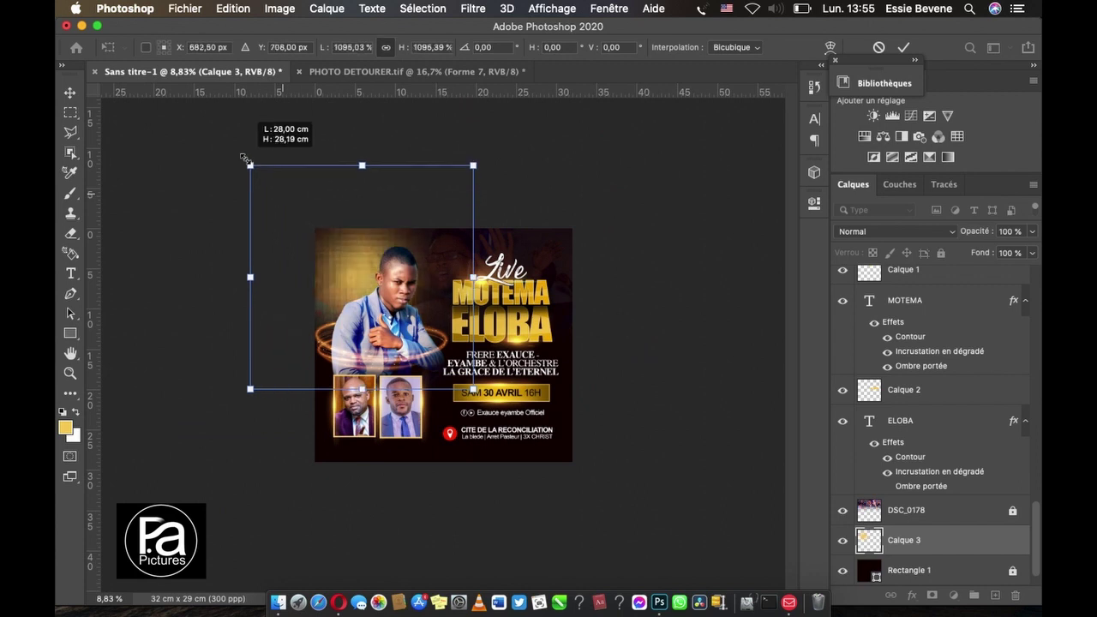
pyautogui.press('Return')
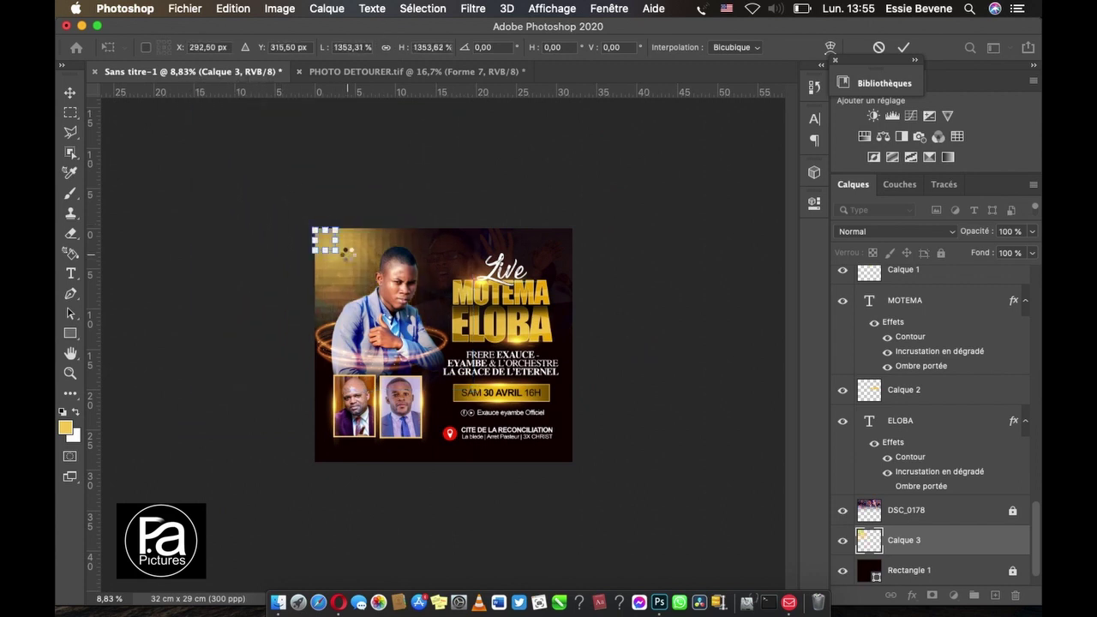
pyautogui.moveTo(359, 242); pyautogui.dragTo(357, 234)
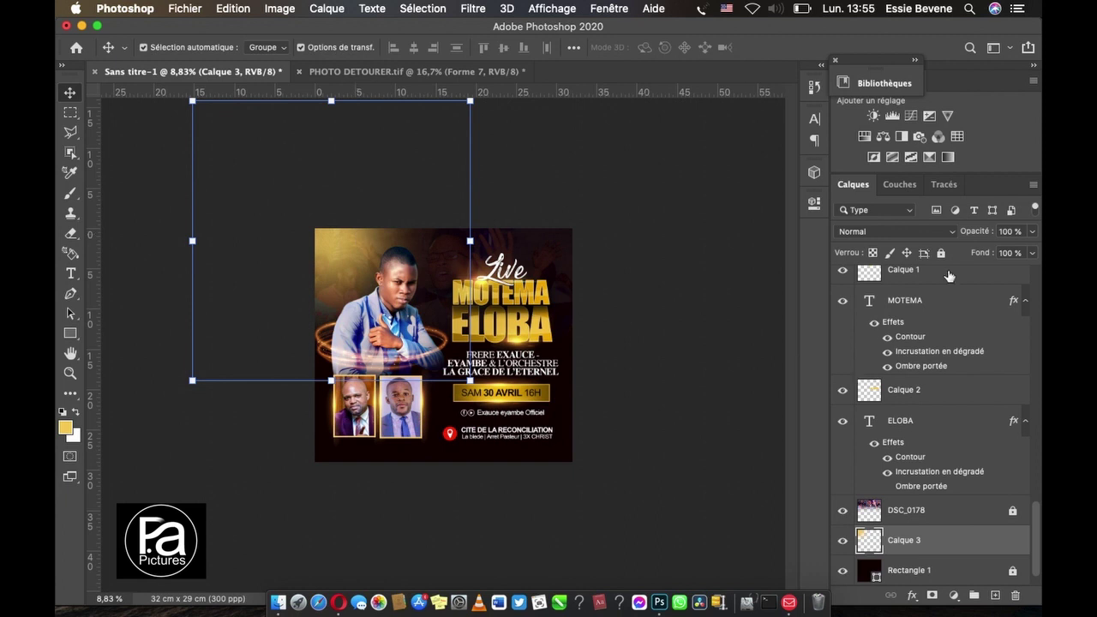
# Step: Set the glow layer's opacity to 61%
pyautogui.click(1012, 229)
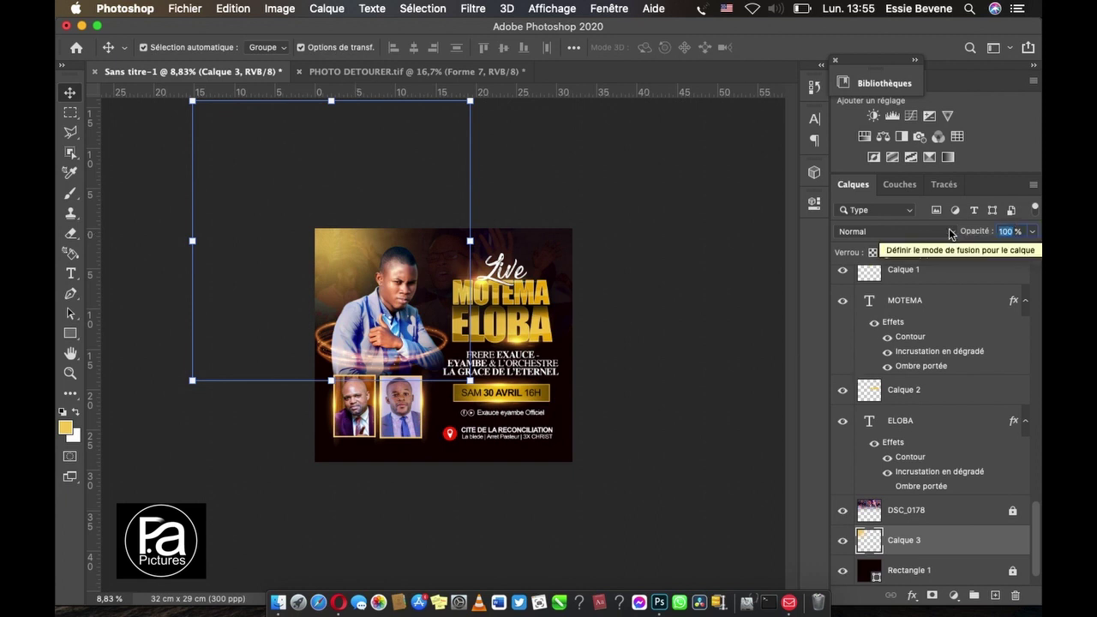
pyautogui.write('61')
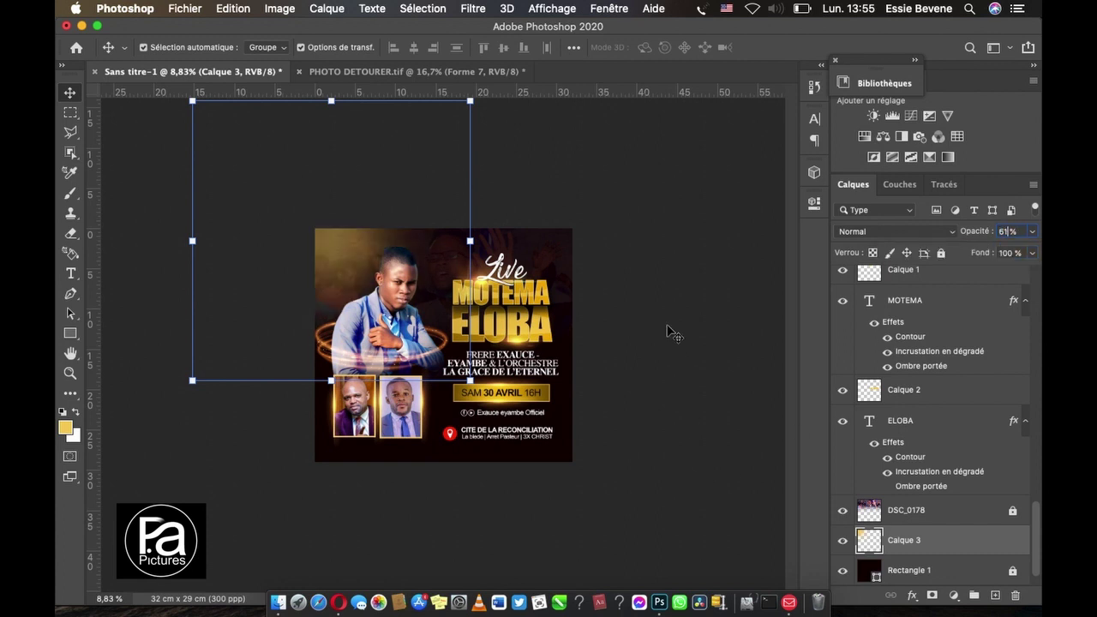
pyautogui.click(842, 540)
pyautogui.click(843, 542)
pyautogui.click(617, 331)
# Step: Duplicate the glow and stretch the copy wide across the top of the flyer
pyautogui.click(339, 242)
pyautogui.moveTo(338, 238)
pyautogui.mouseDown()
pyautogui.moveTo(555, 243)
pyautogui.moveTo(517, 216)
pyautogui.mouseUp()
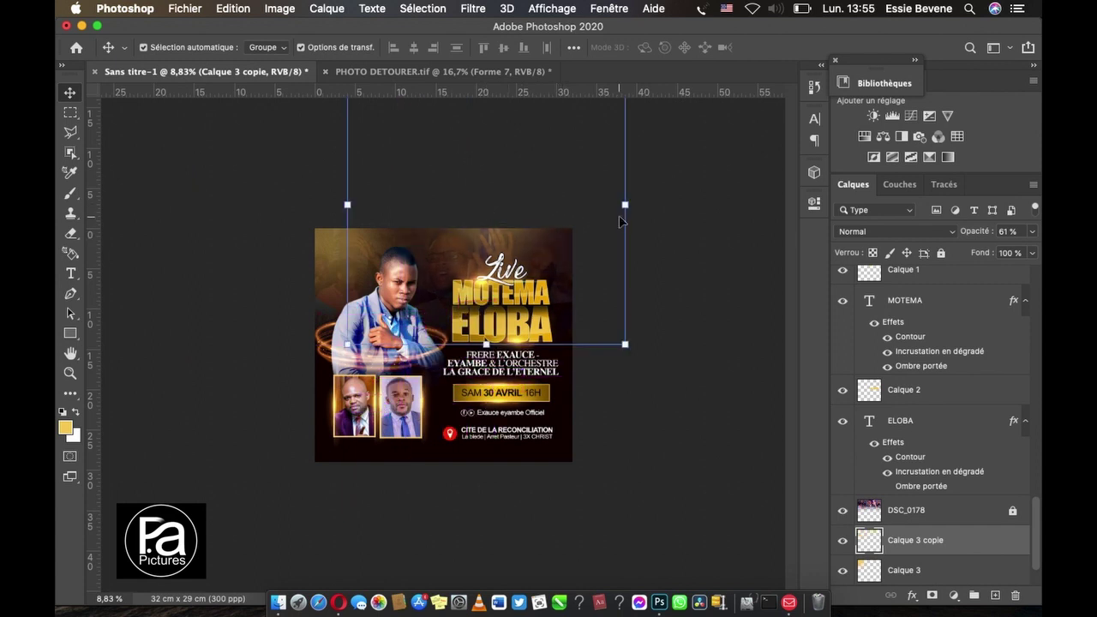
pyautogui.moveTo(619, 215); pyautogui.dragTo(719, 214)
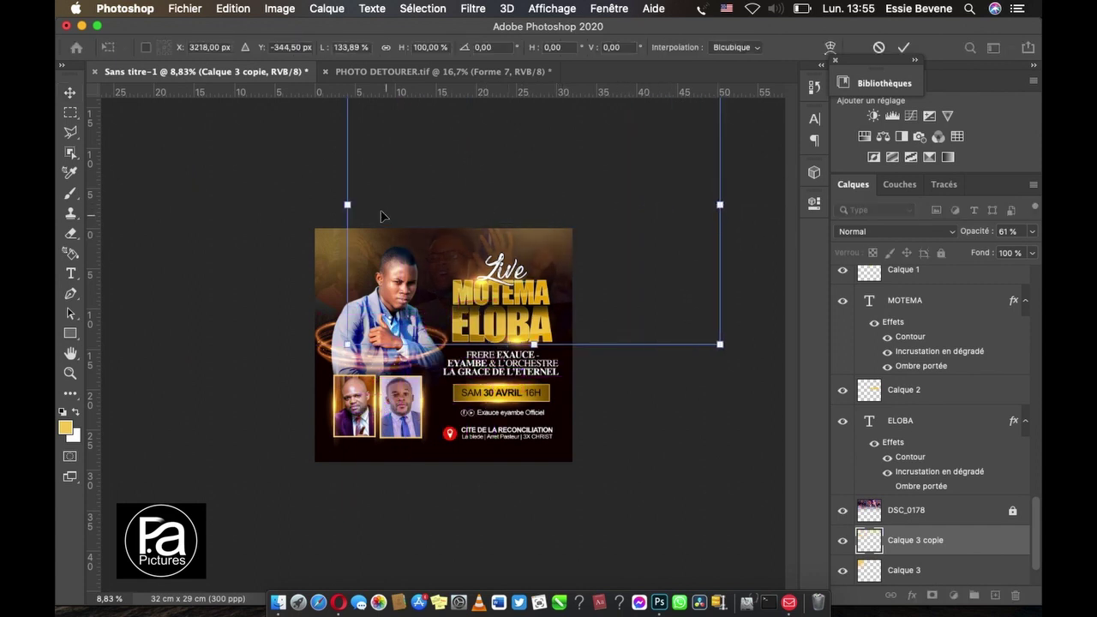
pyautogui.moveTo(347, 205); pyautogui.dragTo(278, 205)
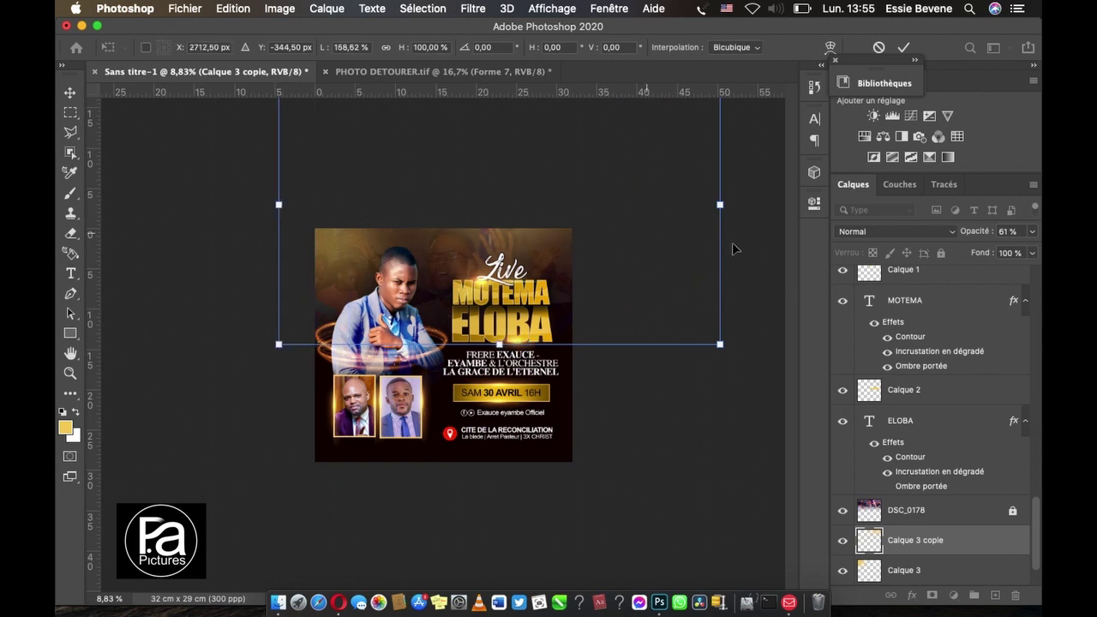
pyautogui.moveTo(719, 203); pyautogui.dragTo(789, 205)
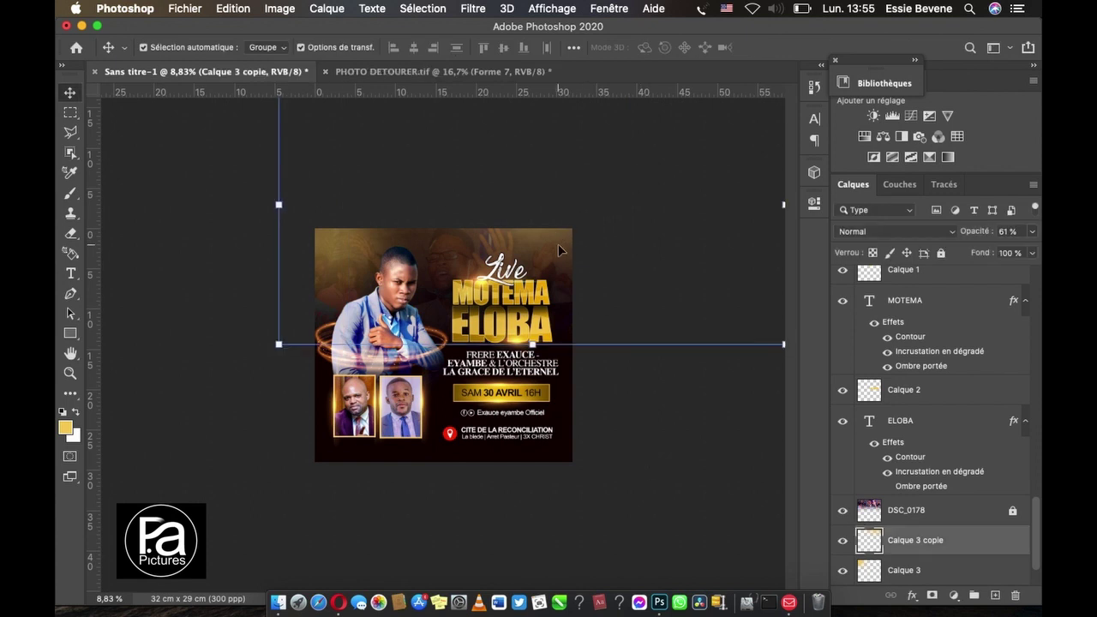
# Step: Lock both the Calque 3 copie and Calque 3 layers
pyautogui.click(941, 253)
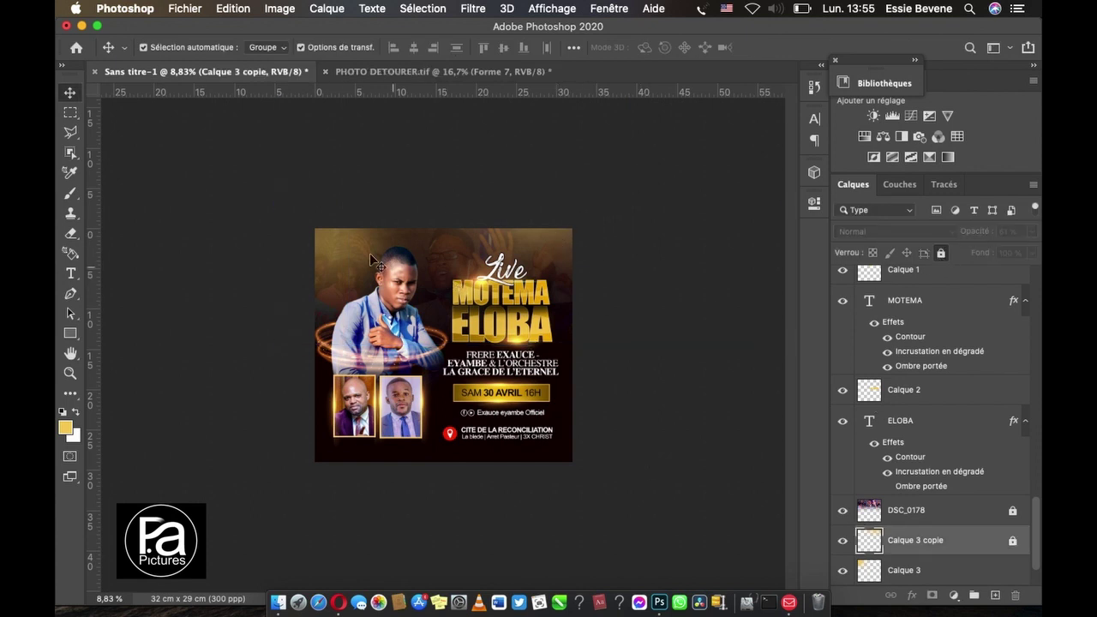
pyautogui.click(334, 232)
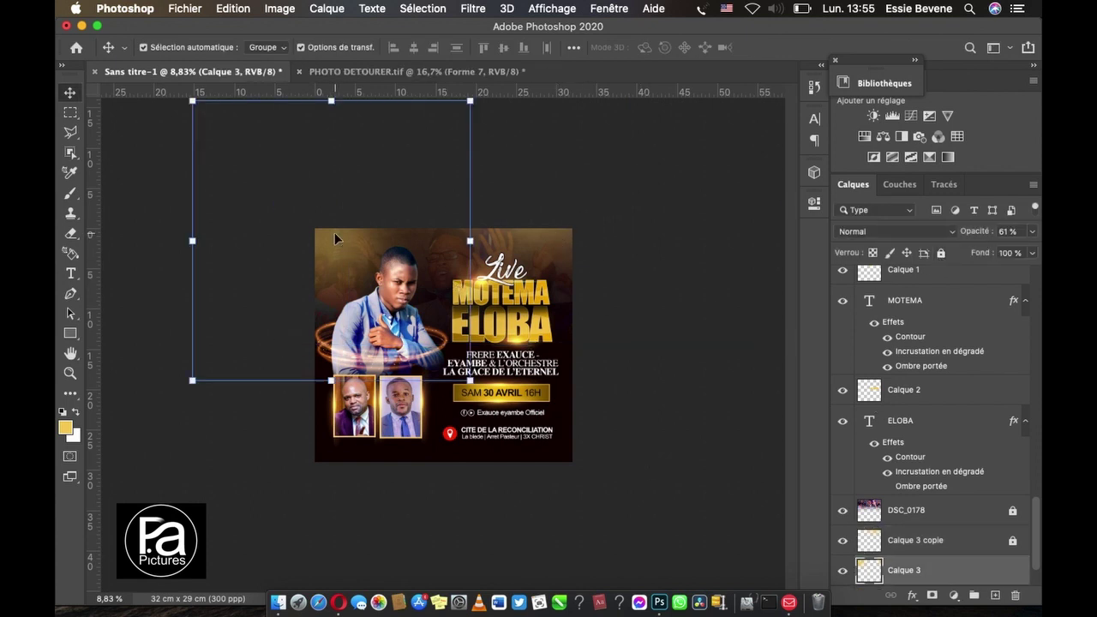
pyautogui.click(940, 253)
pyautogui.click(685, 296)
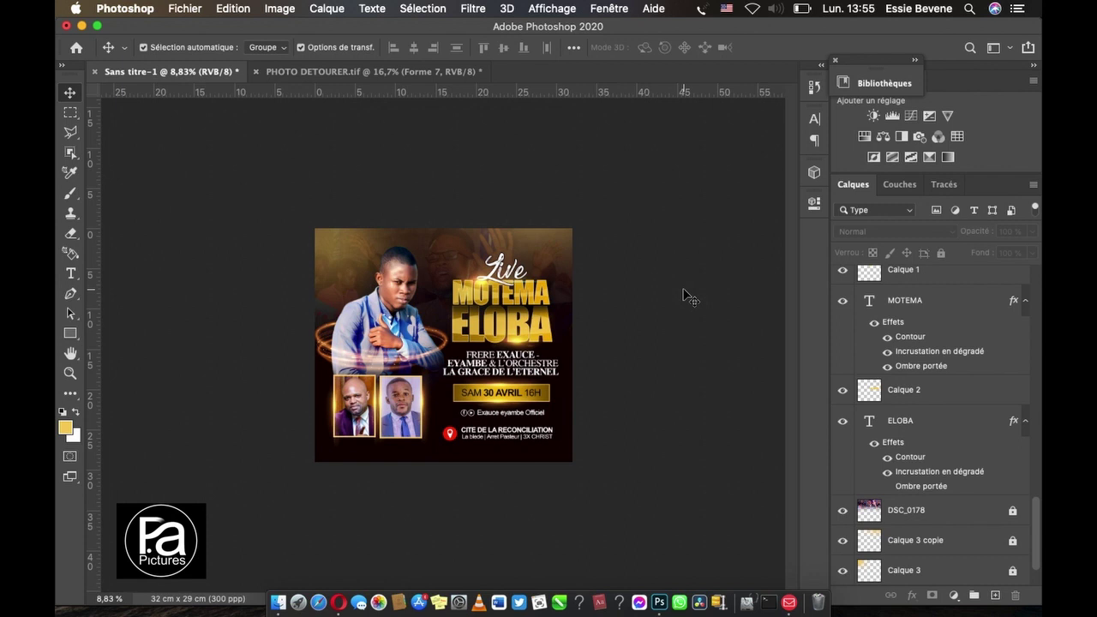
# Step: Add a vertical guide through the centre of the MOTEMA title
pyautogui.scroll(5, 381, 459)
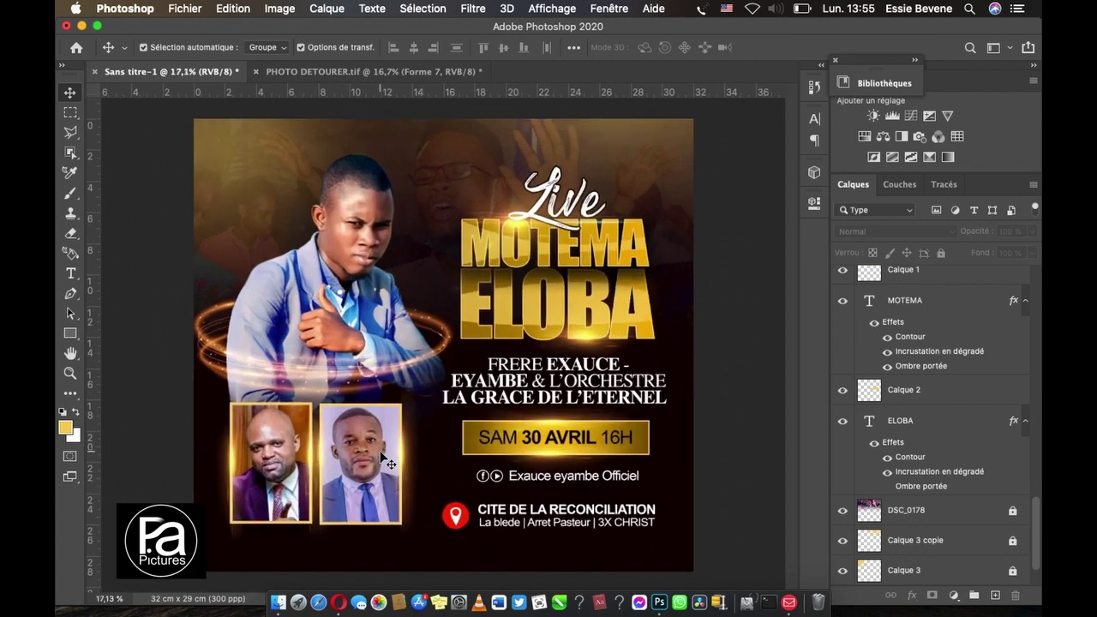
pyautogui.scroll(-3, 385, 463)
pyautogui.scroll(-3, 385, 458)
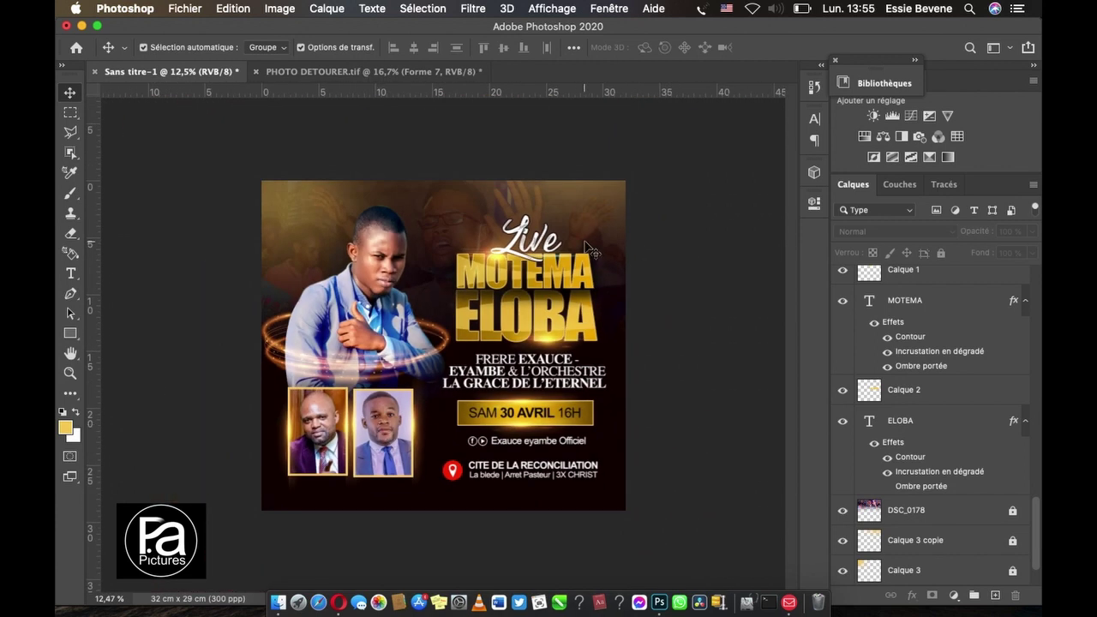
pyautogui.click(380, 244)
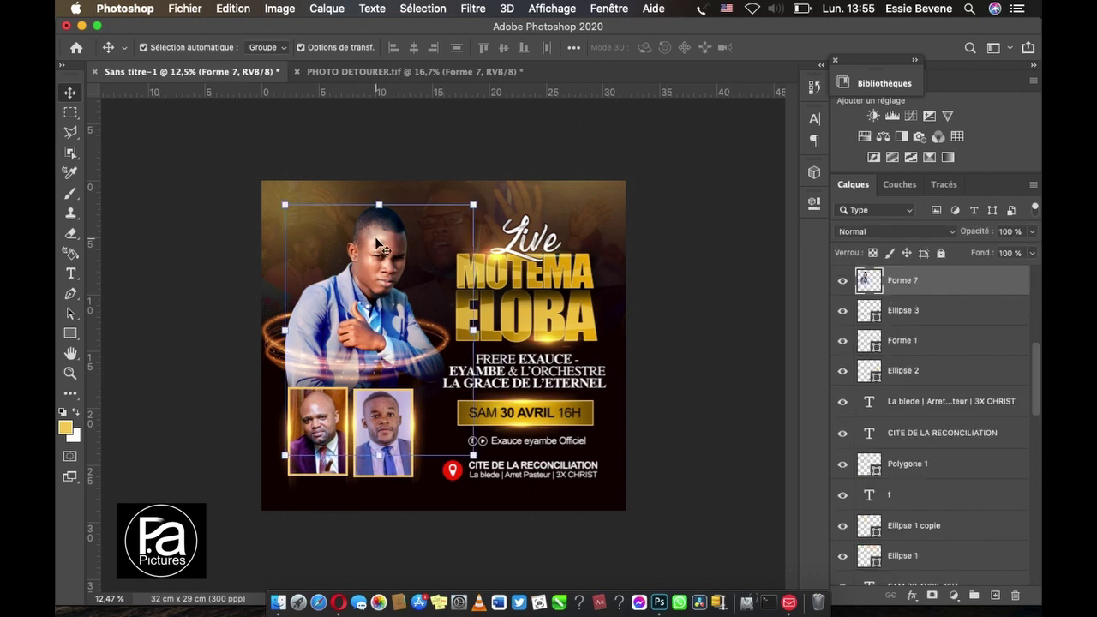
pyautogui.click(514, 142)
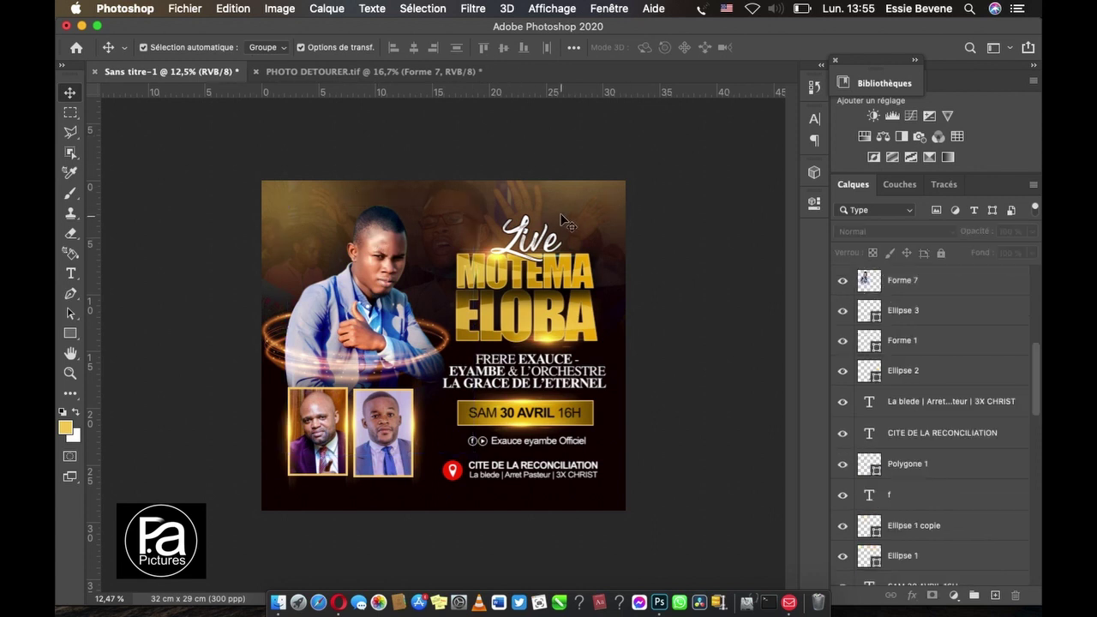
pyautogui.click(587, 285)
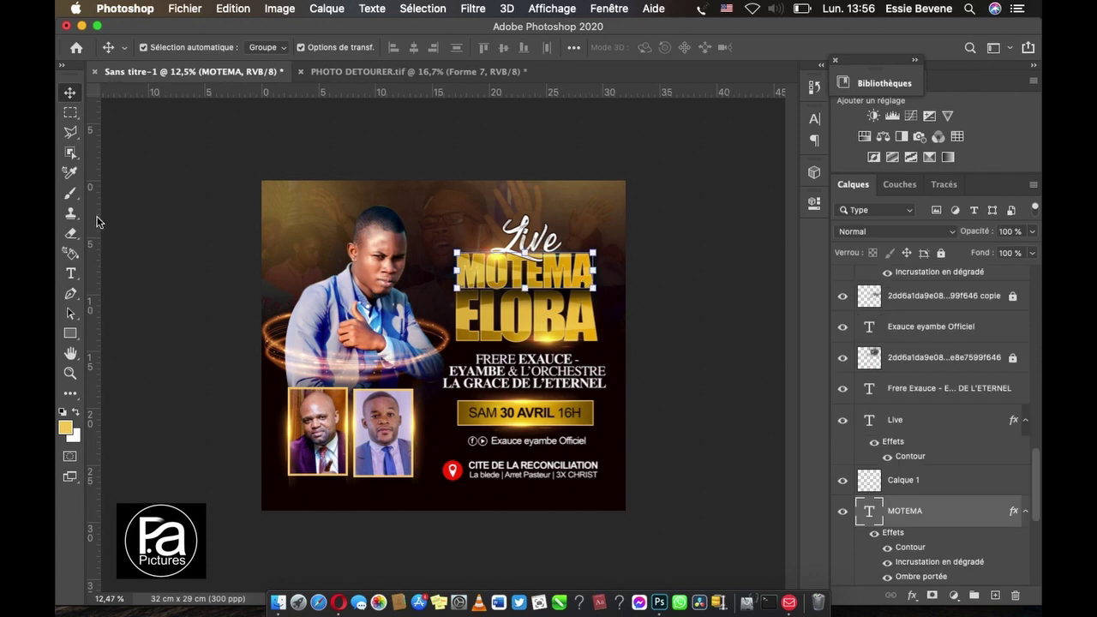
pyautogui.moveTo(91, 219); pyautogui.dragTo(524, 255)
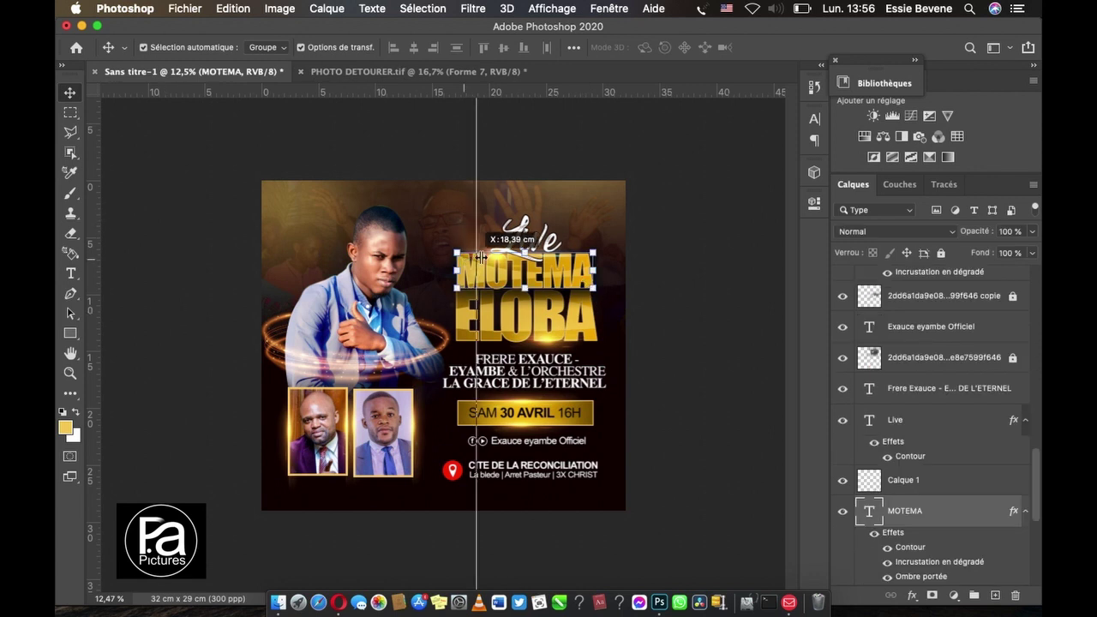
# Step: Check the ELOBA title, performer credit, date and handle line against the guide
pyautogui.click(588, 324)
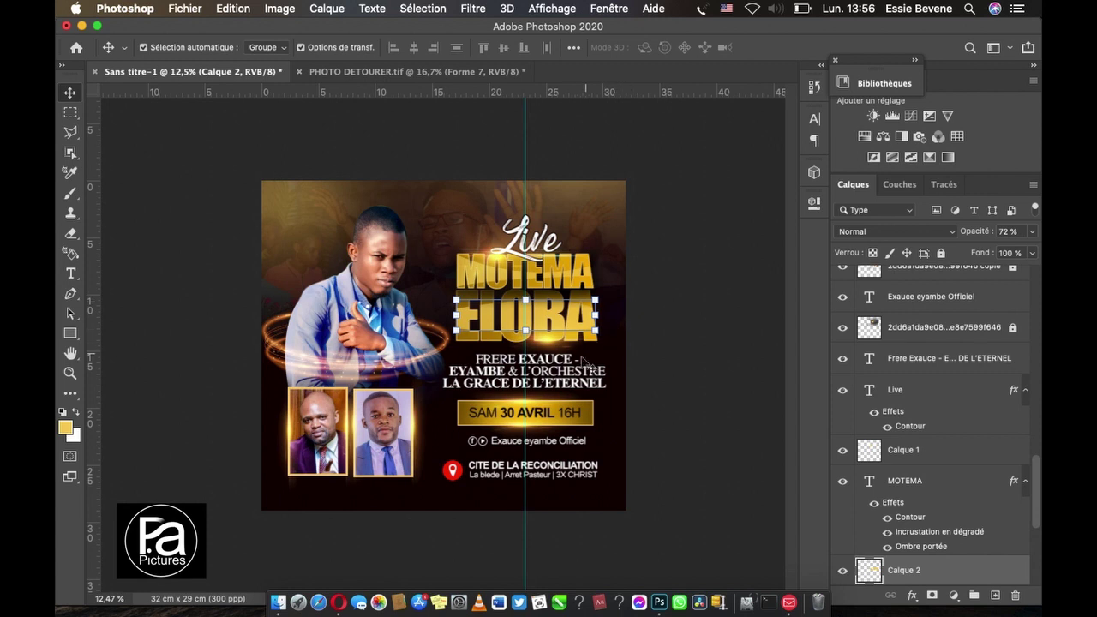
pyautogui.click(570, 382)
pyautogui.click(549, 418)
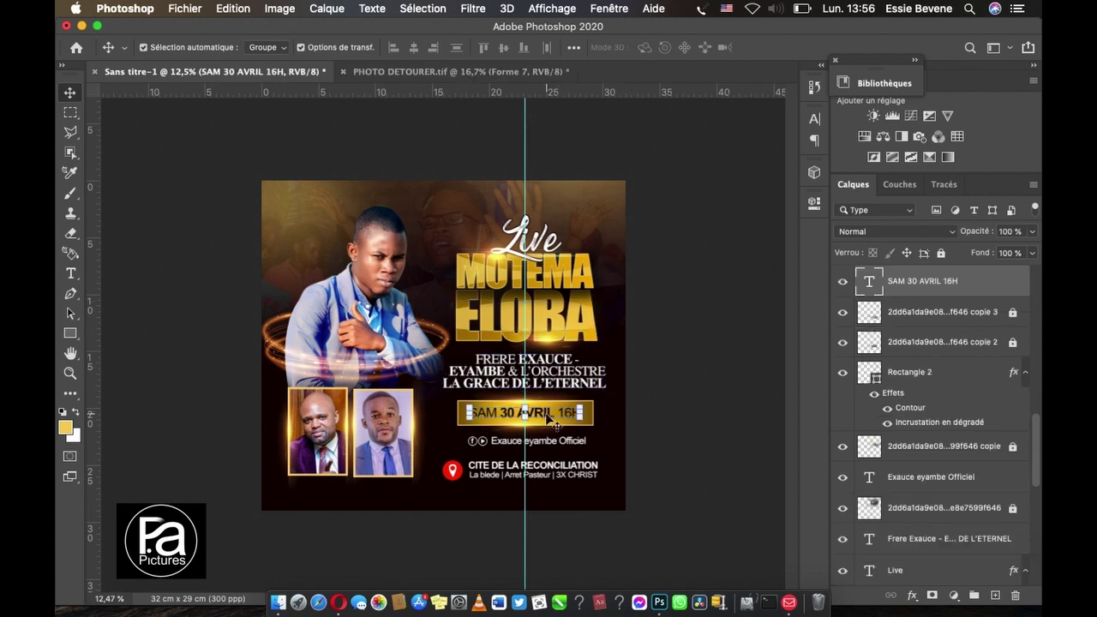
pyautogui.click(605, 421)
pyautogui.click(600, 424)
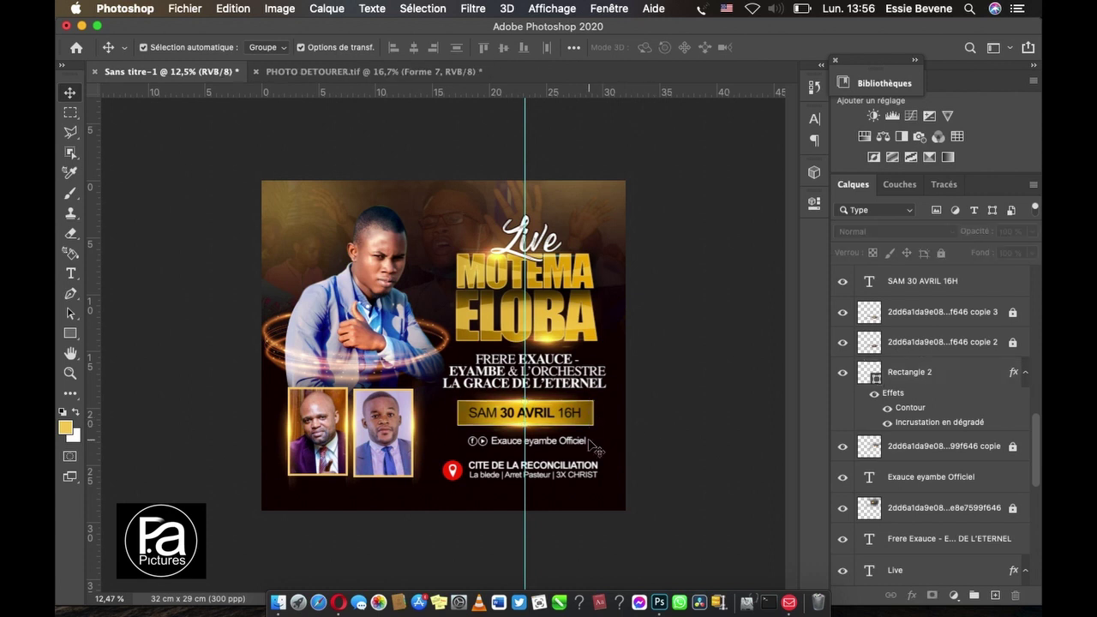
pyautogui.click(583, 441)
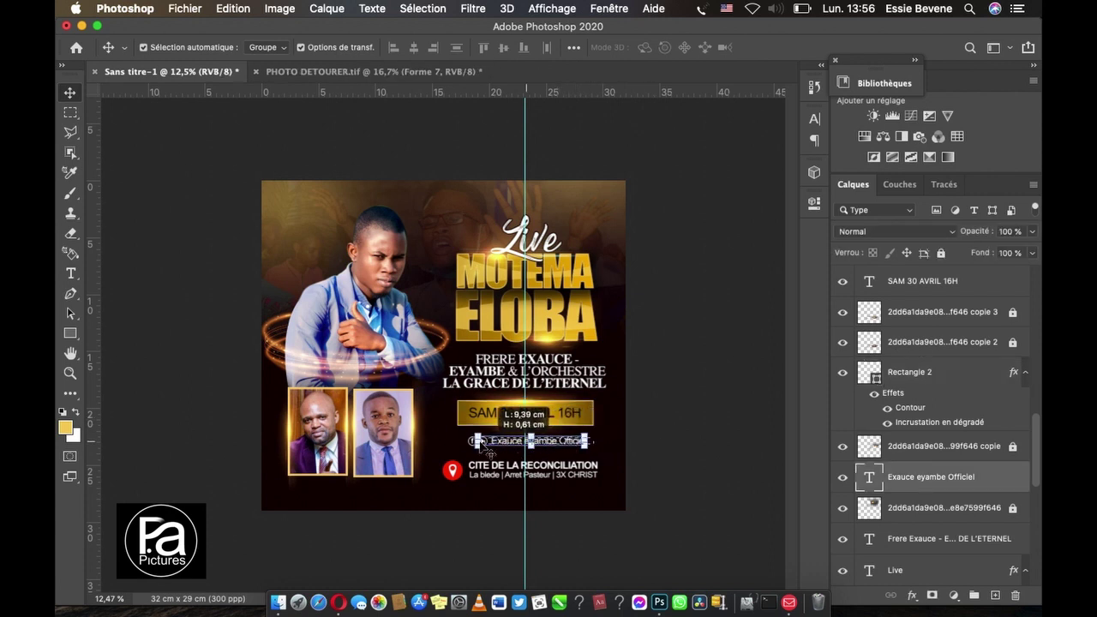
pyautogui.press('Escape')
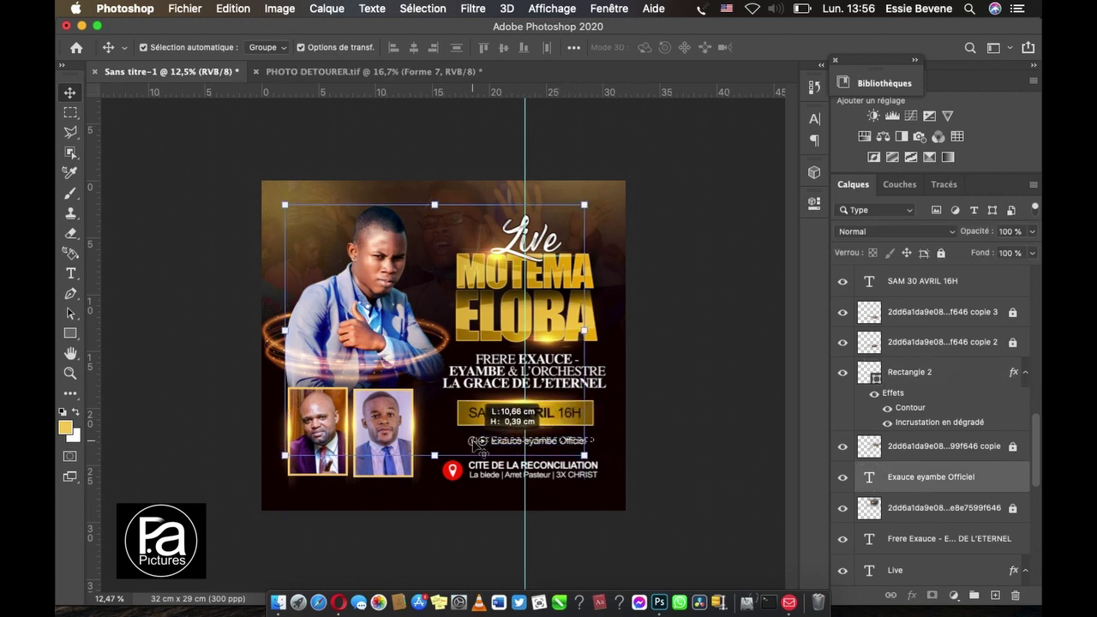
pyautogui.click(632, 471)
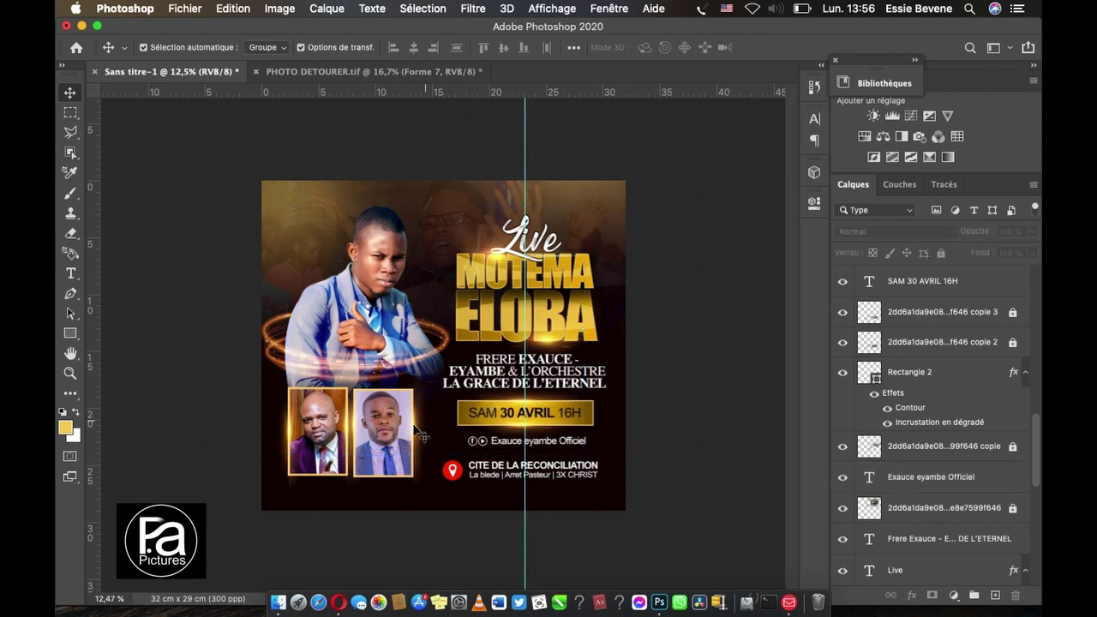
# Step: Lock the istockphoto image, right guest photo and boy's cutout portrait layers
pyautogui.click(434, 354)
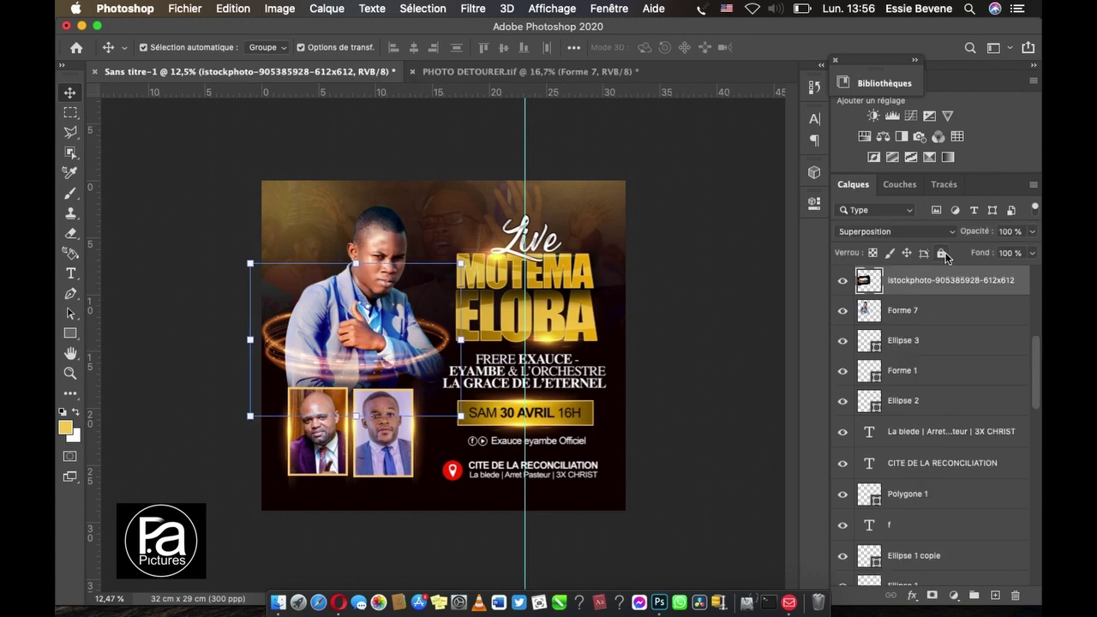
pyautogui.click(942, 255)
pyautogui.click(384, 427)
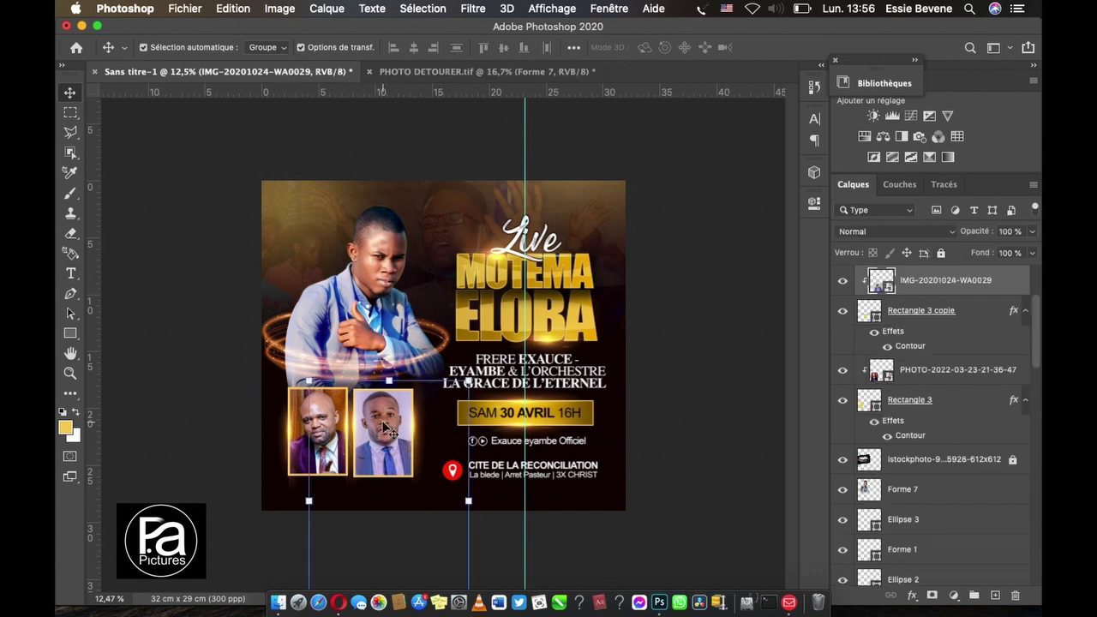
pyautogui.click(941, 254)
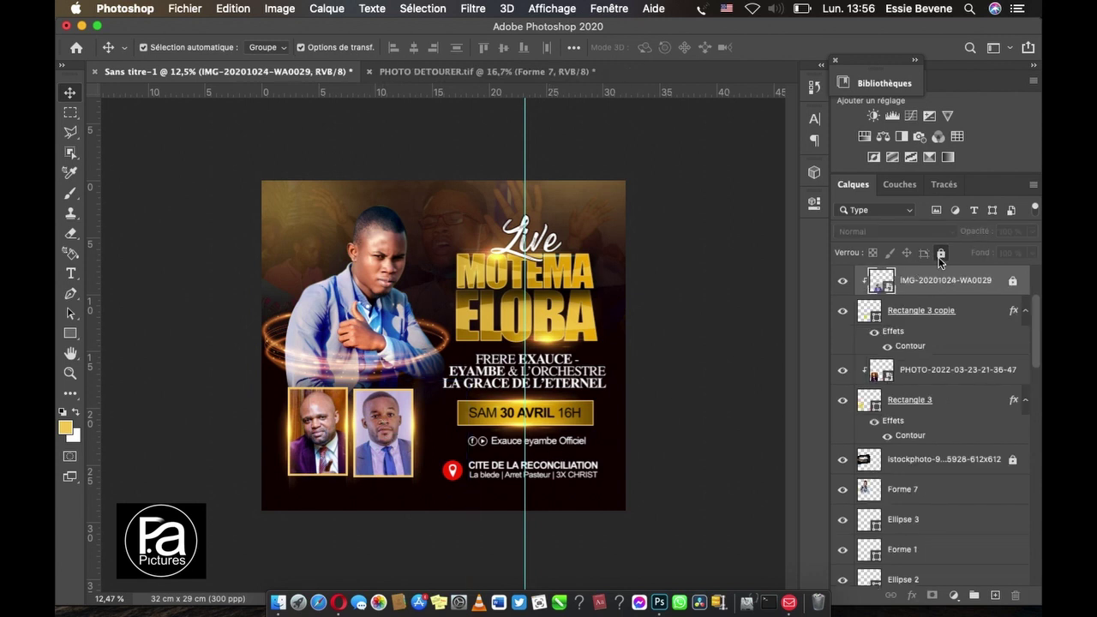
pyautogui.click(429, 505)
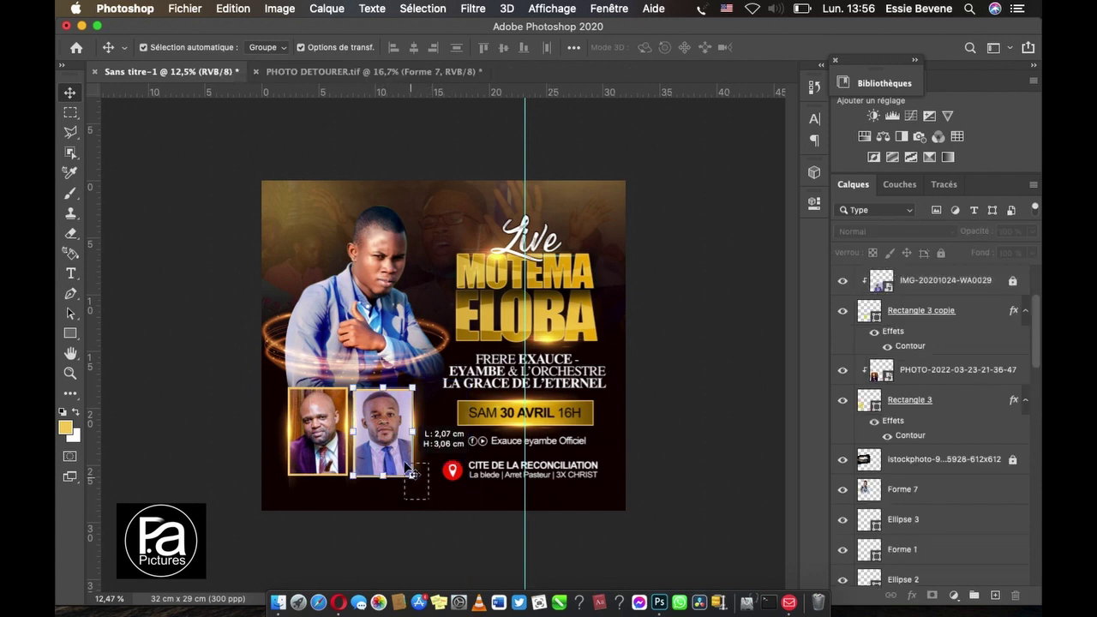
pyautogui.click(407, 433)
pyautogui.moveTo(604, 451); pyautogui.dragTo(472, 447)
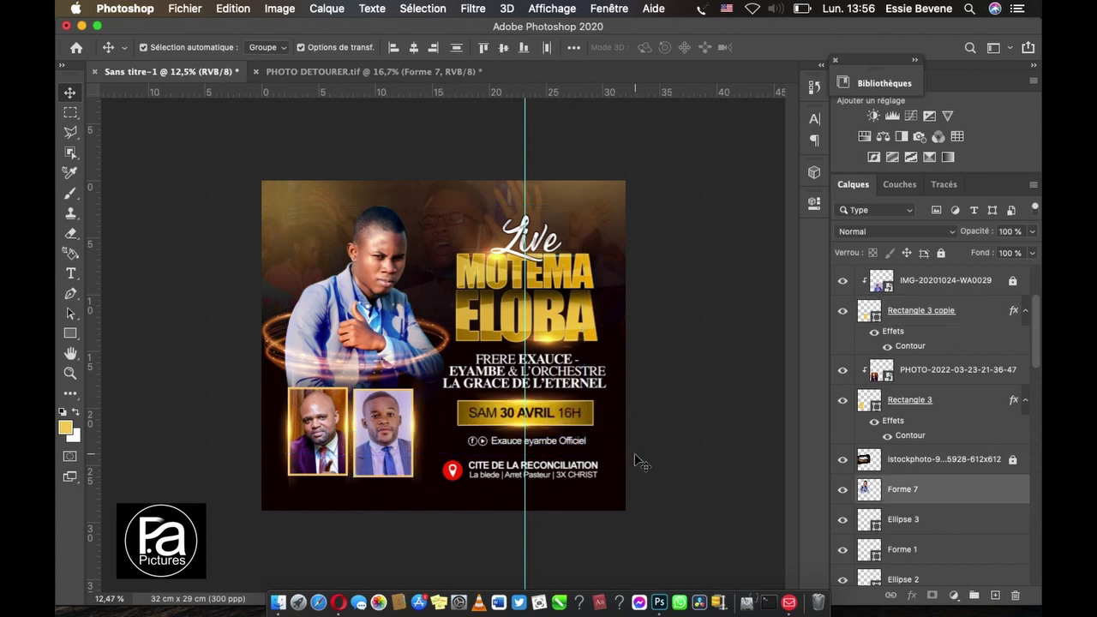
pyautogui.click(514, 405)
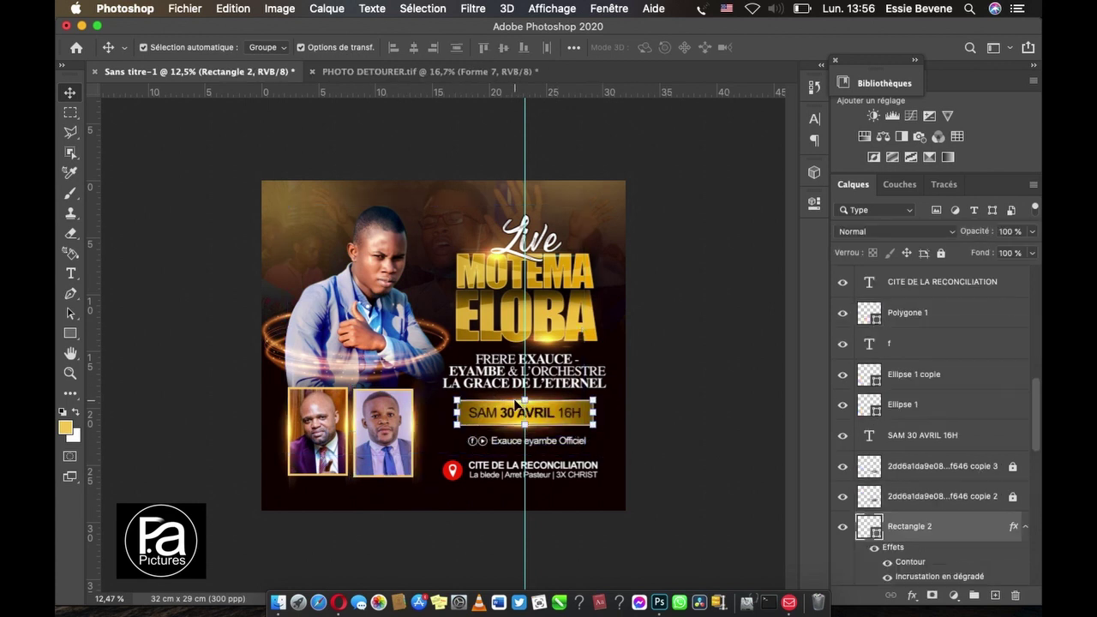
pyautogui.click(413, 390)
pyautogui.click(389, 273)
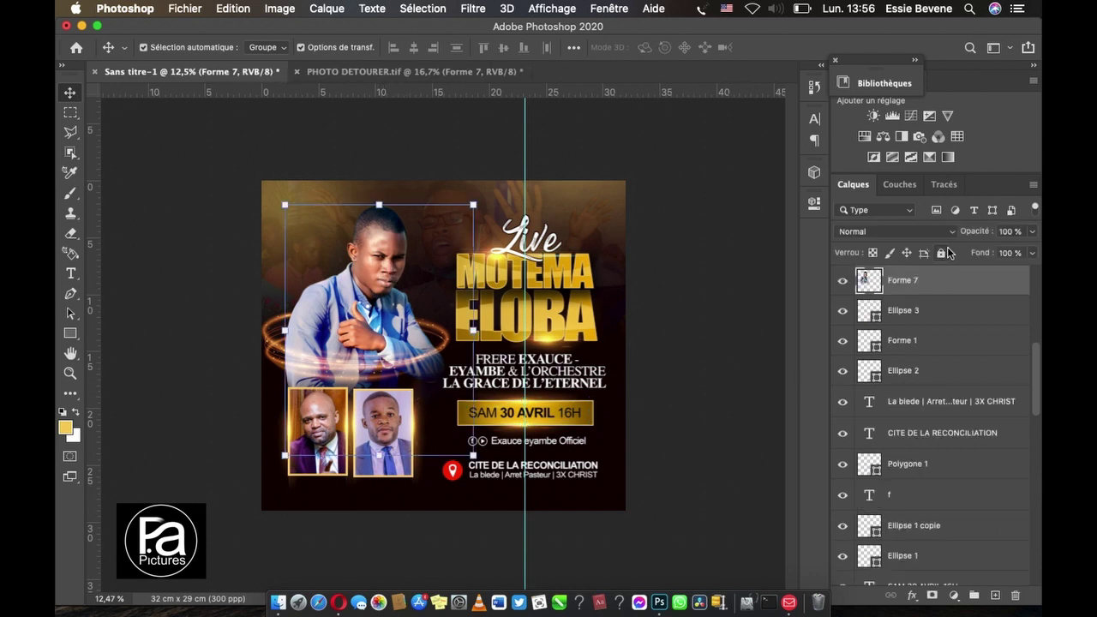
pyautogui.click(940, 253)
# Step: Widen the handle line to about 11,4 cm, remove the guide, and copy it below
pyautogui.moveTo(599, 450)
pyautogui.mouseDown()
pyautogui.moveTo(466, 426)
pyautogui.moveTo(463, 447)
pyautogui.mouseUp()
pyautogui.moveTo(460, 446); pyautogui.dragTo(460, 446)
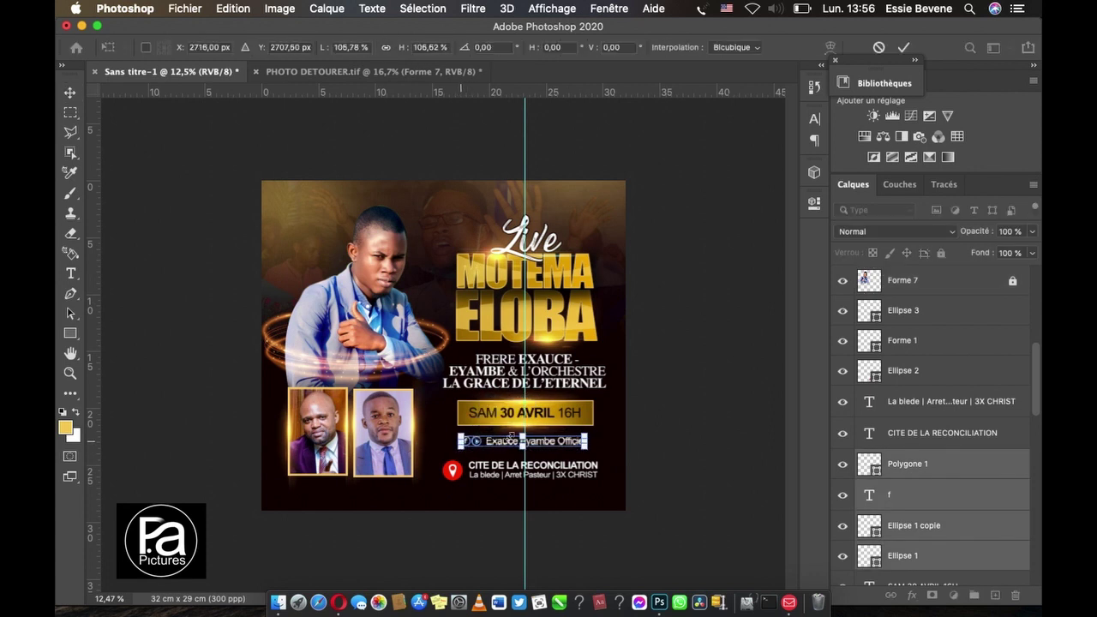
pyautogui.moveTo(585, 434); pyautogui.dragTo(594, 427)
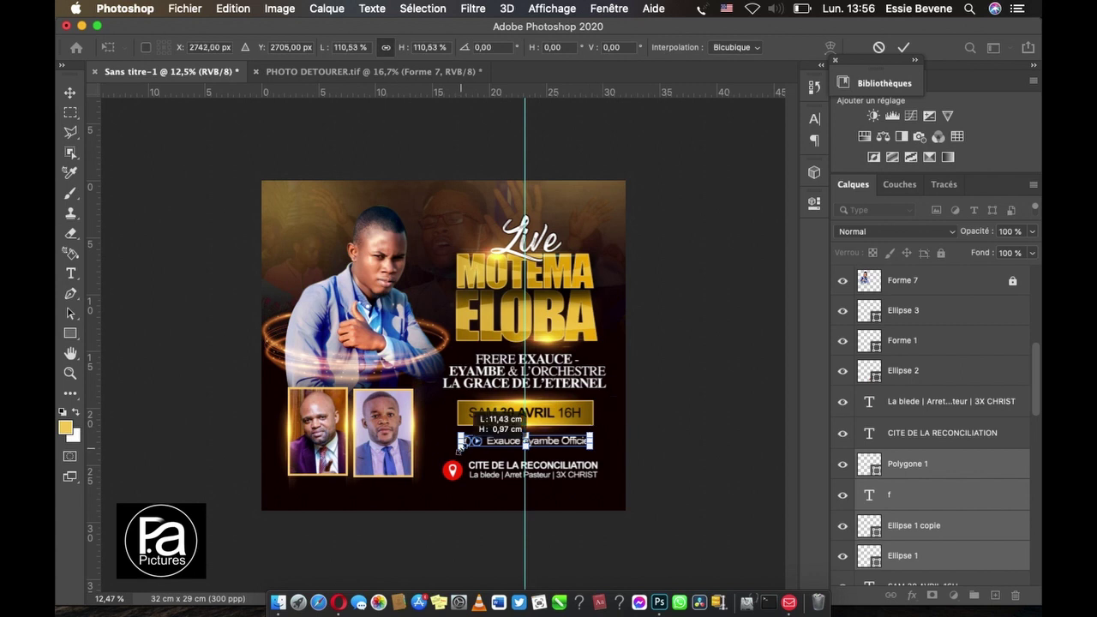
pyautogui.press('Return')
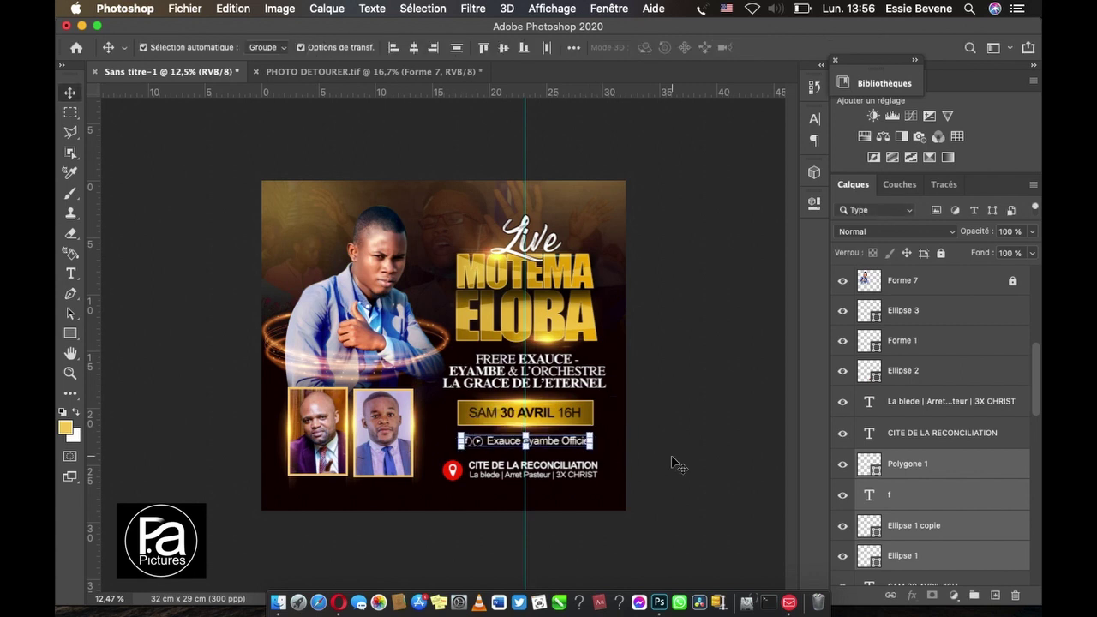
pyautogui.click(673, 462)
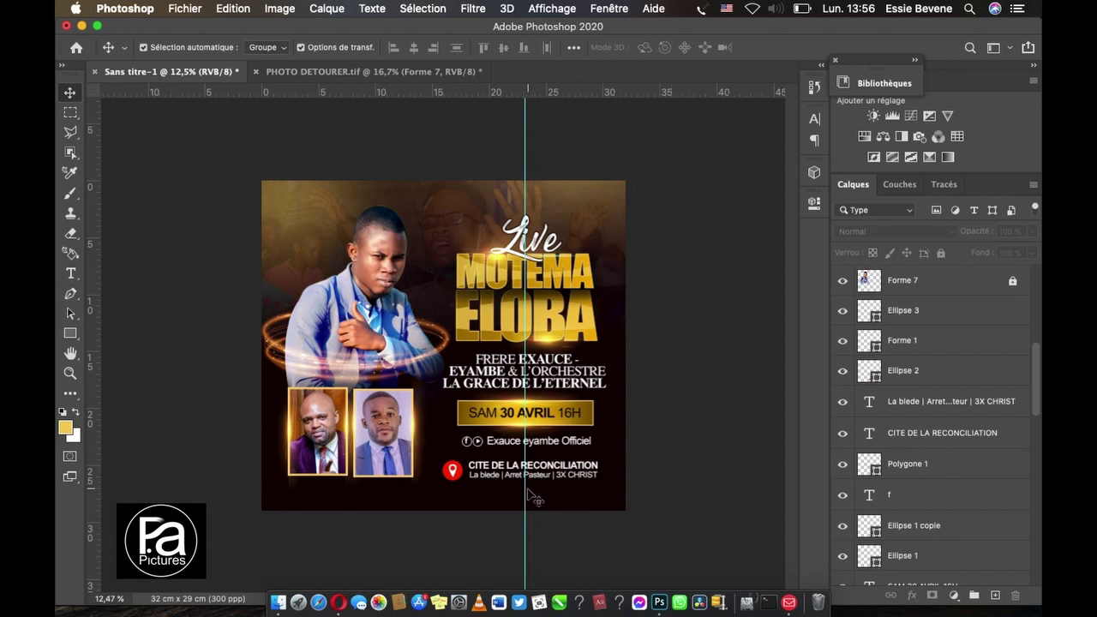
pyautogui.moveTo(525, 489); pyautogui.dragTo(86, 338)
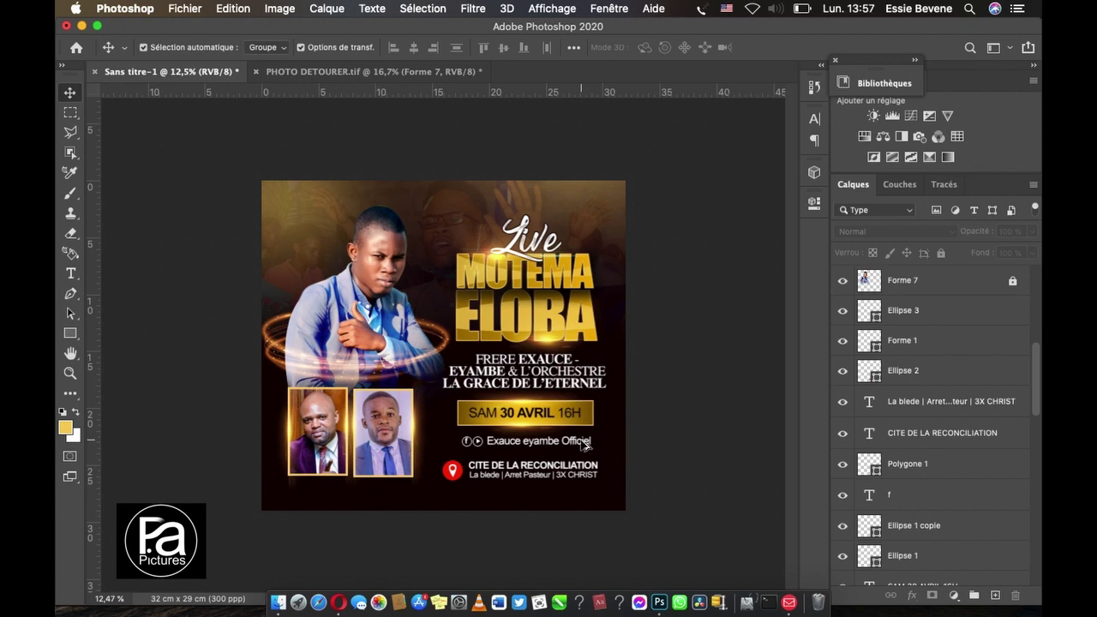
pyautogui.moveTo(583, 441)
pyautogui.mouseDown()
pyautogui.moveTo(505, 493)
pyautogui.moveTo(383, 489)
pyautogui.mouseUp()
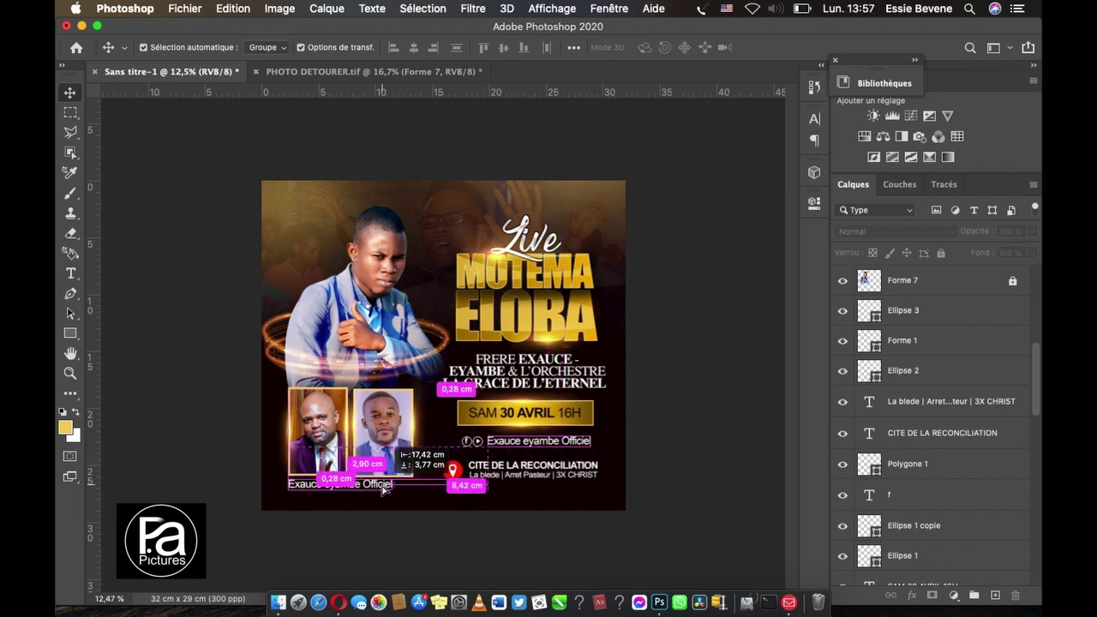
# Step: Replace the copied text with a two-line 'Nom du Guest / Nom du group' caption
pyautogui.click(71, 273)
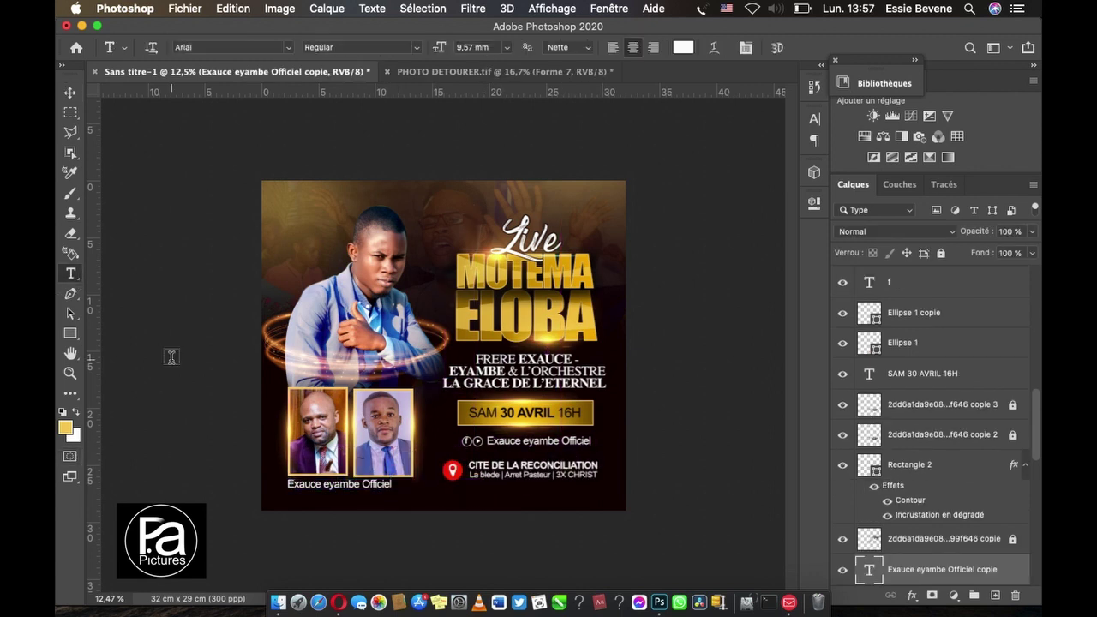
pyautogui.click(364, 489)
pyautogui.hotkey('ctrl', 'a')
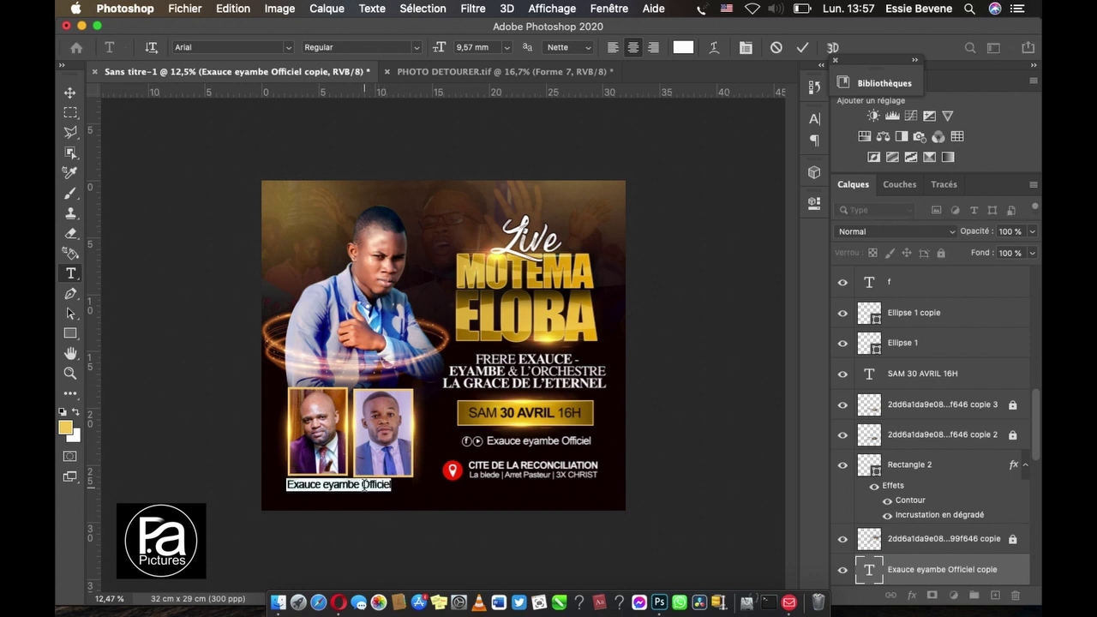
pyautogui.press('BackSpace')
pyautogui.write('Na')
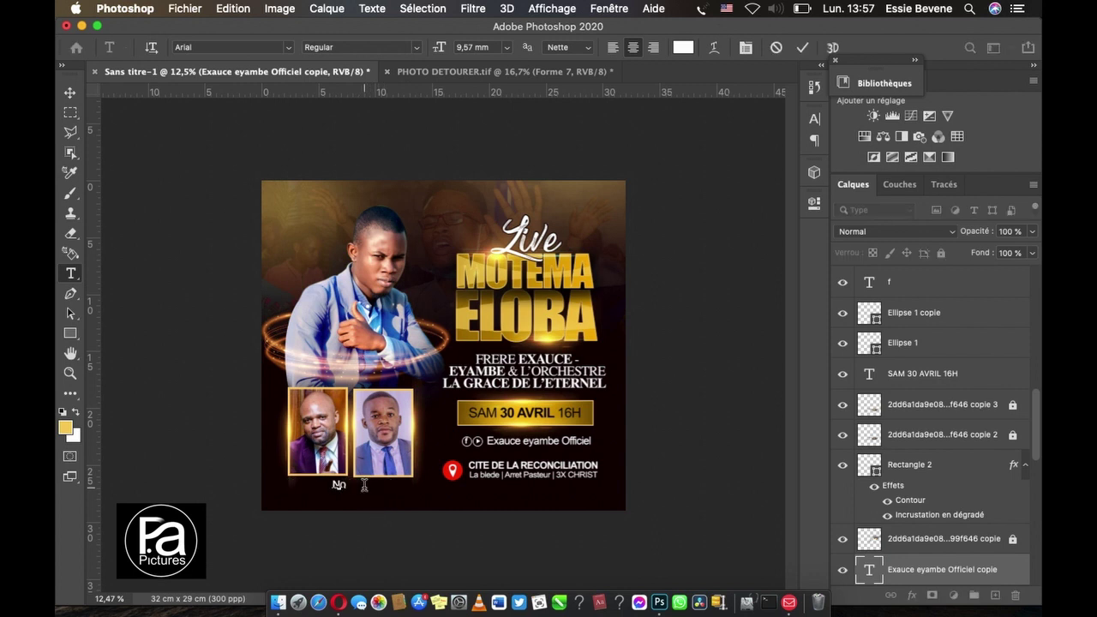
pyautogui.write('m')
pyautogui.write(' d')
pyautogui.write('u Gues')
pyautogui.write('t No')
pyautogui.write('m')
pyautogui.write(' du Gu')
pyautogui.write('est')
pyautogui.press('BackSpace')
pyautogui.press('BackSpace')
pyautogui.press('BackSpace')
pyautogui.write('roupe')
# Step: Set the caption's leading to about 7 mm in the Character panel
pyautogui.press('super+a')
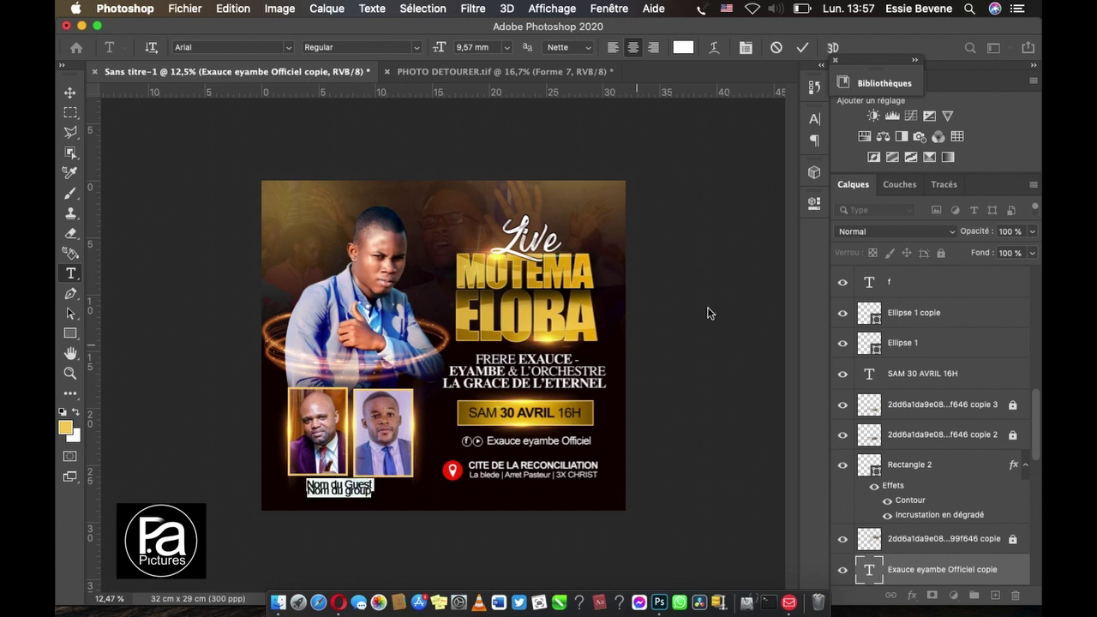
pyautogui.click(745, 48)
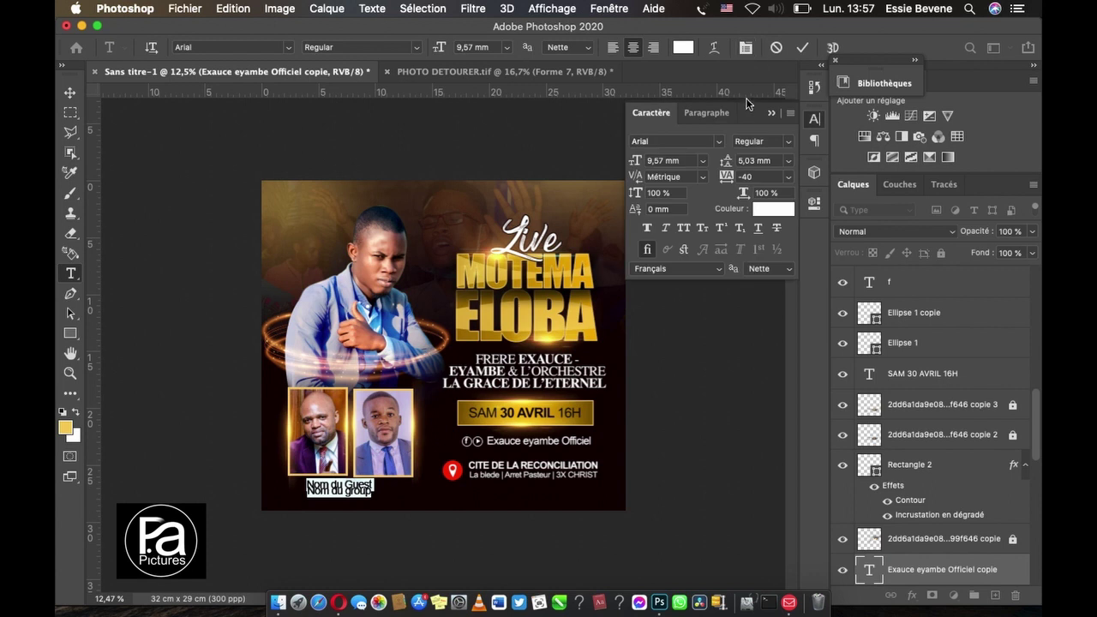
pyautogui.click(728, 161)
pyautogui.moveTo(729, 161); pyautogui.dragTo(733, 162)
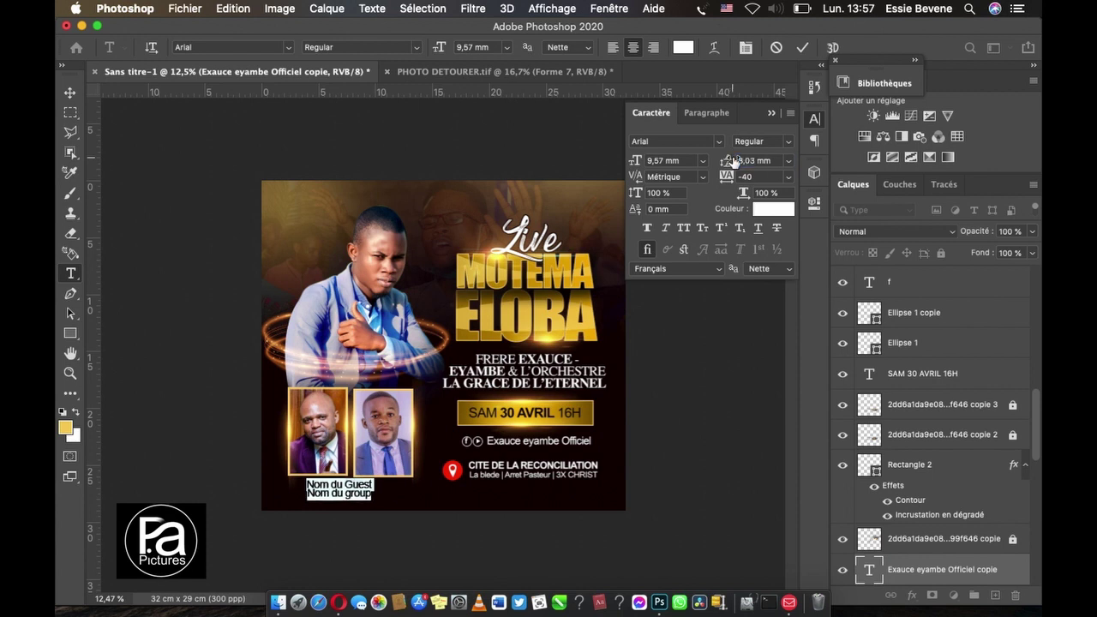
pyautogui.moveTo(734, 162); pyautogui.dragTo(734, 162)
pyautogui.moveTo(726, 170); pyautogui.dragTo(724, 171)
# Step: Scale the caption down to 5,87 mm and centre it under the first guest photo
pyautogui.click(69, 91)
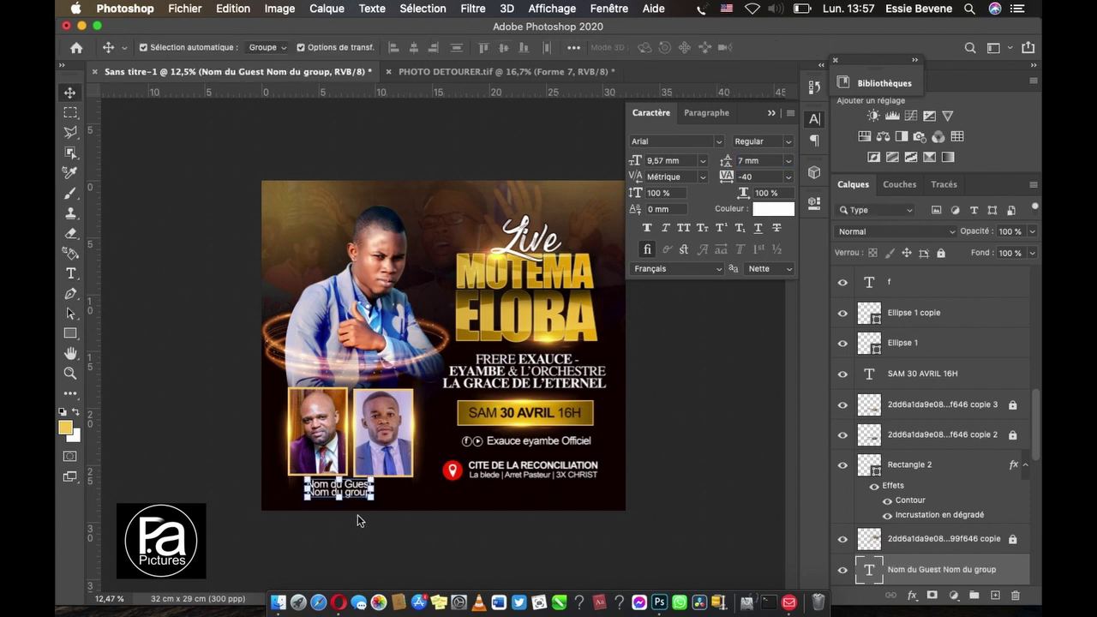
pyautogui.moveTo(374, 482); pyautogui.dragTo(360, 469)
pyautogui.press('Return')
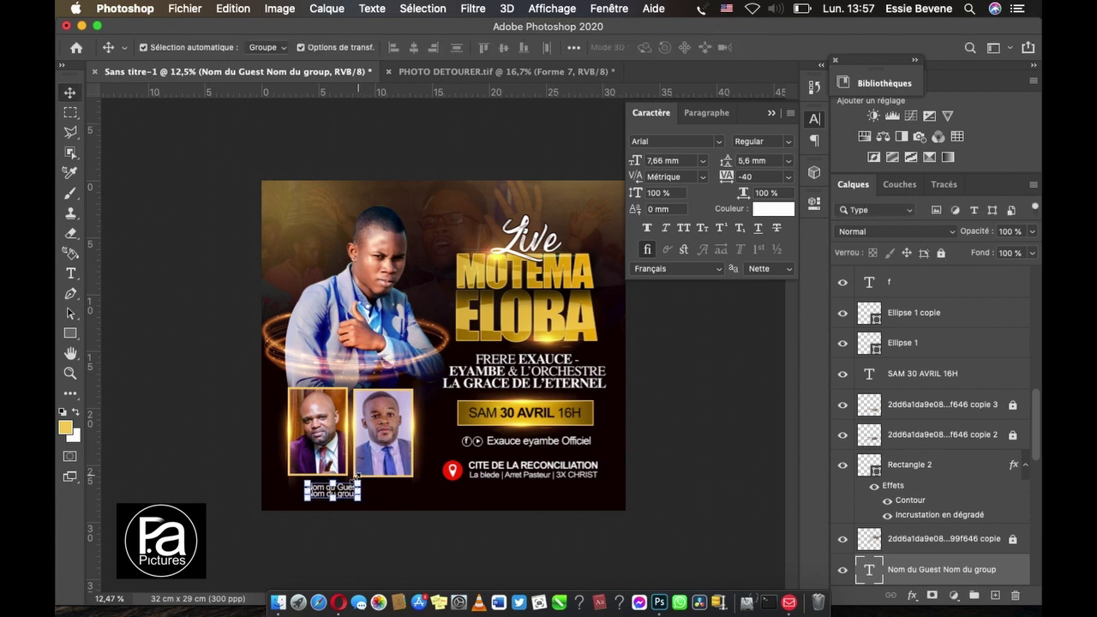
pyautogui.moveTo(325, 498); pyautogui.dragTo(306, 495)
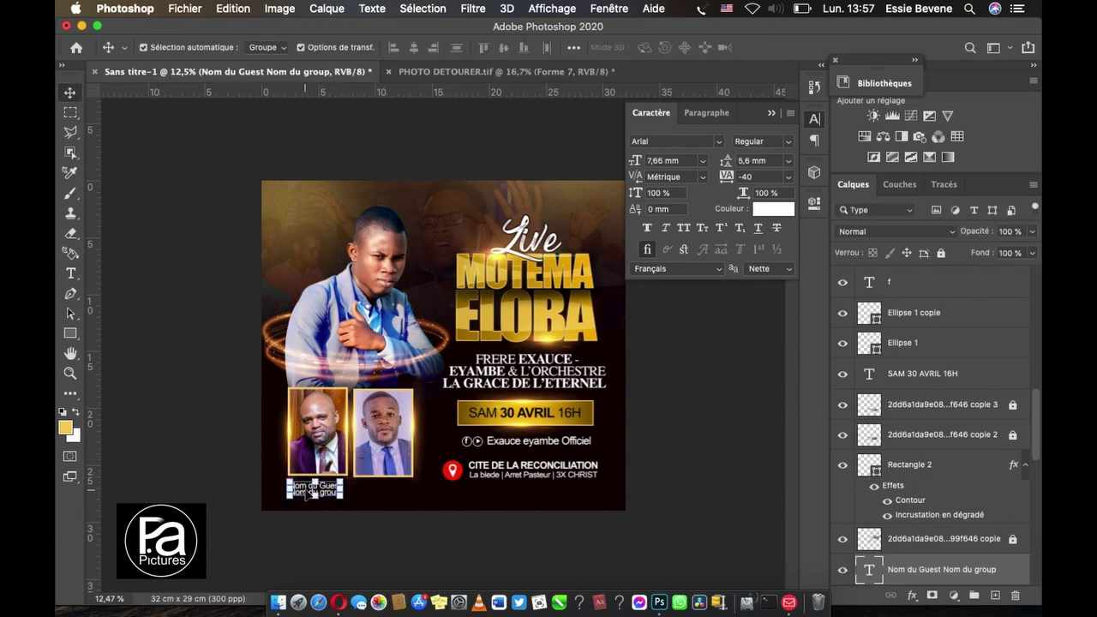
pyautogui.click(321, 544)
# Step: Place a duplicate of the caption under the second guest photo
pyautogui.click(317, 494)
pyautogui.keyDown('alt'); pyautogui.moveTo(317, 495); pyautogui.dragTo(318, 495); pyautogui.keyUp('alt')
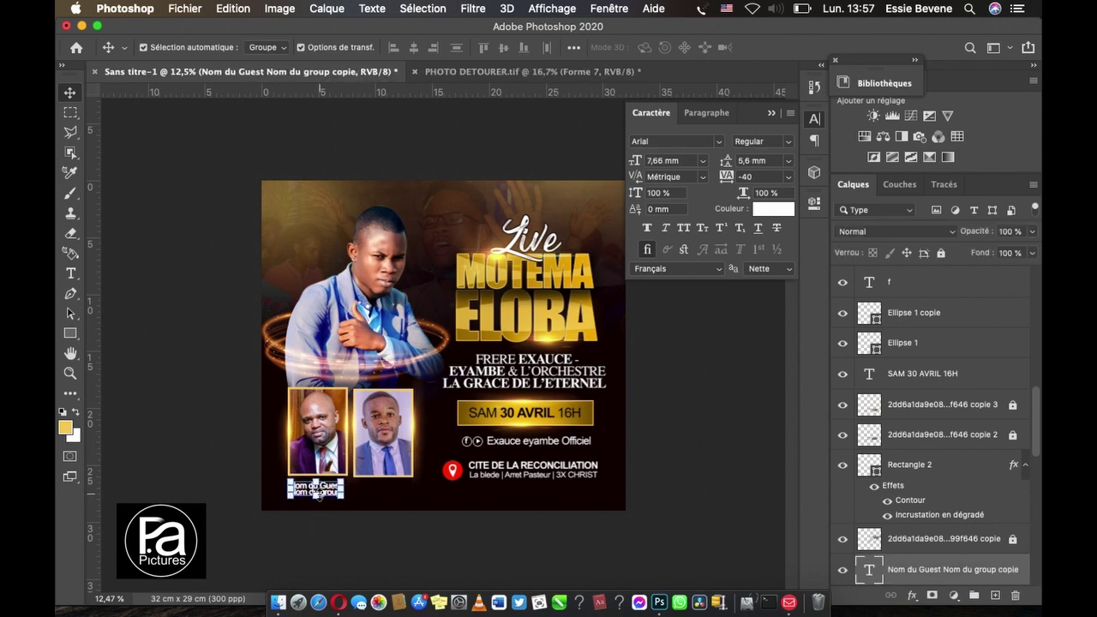
pyautogui.click(325, 512)
pyautogui.moveTo(308, 490)
pyautogui.mouseDown()
pyautogui.moveTo(375, 490)
pyautogui.moveTo(374, 505)
pyautogui.mouseUp()
pyautogui.click(380, 567)
pyautogui.scroll(-3, 380, 567)
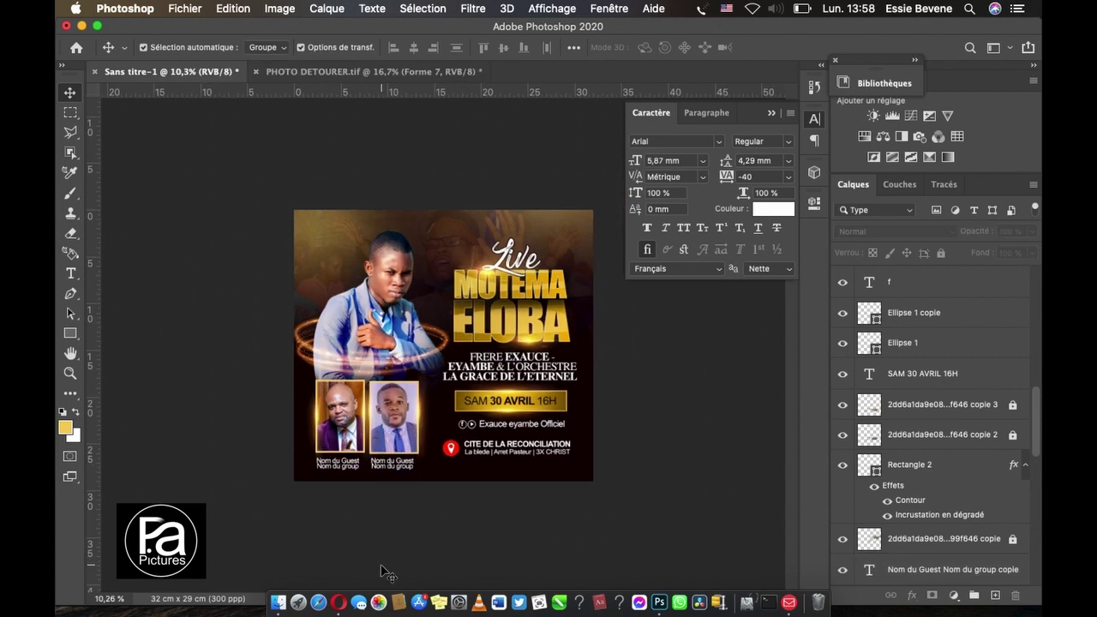
# Step: Close the Character panel and unlock the long-named image layer and its copies 2 and 3
pyautogui.click(771, 113)
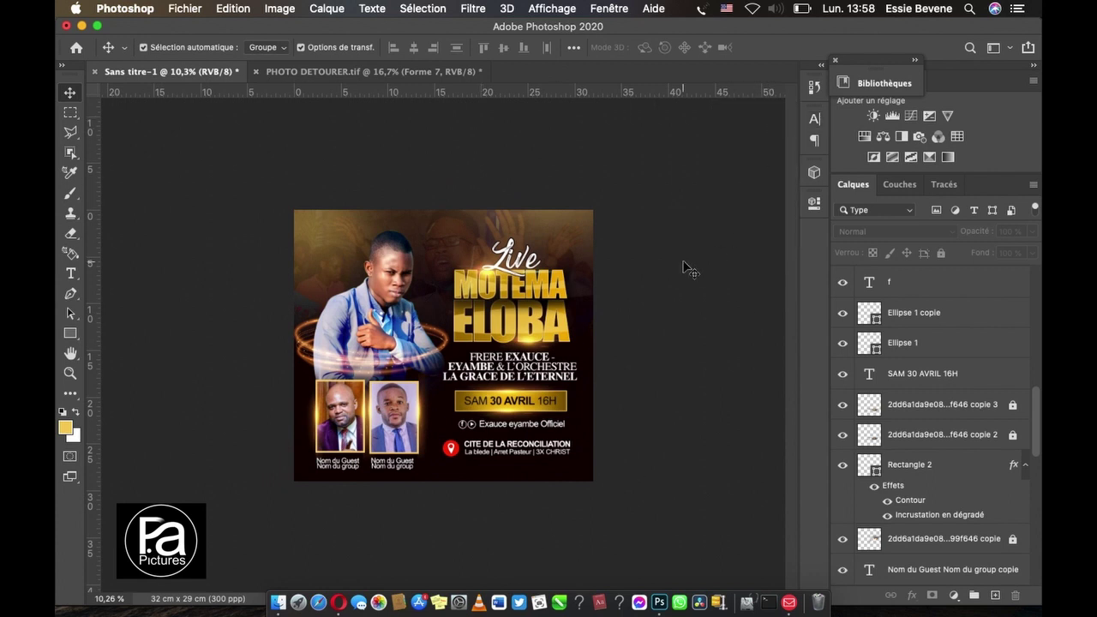
pyautogui.click(484, 272)
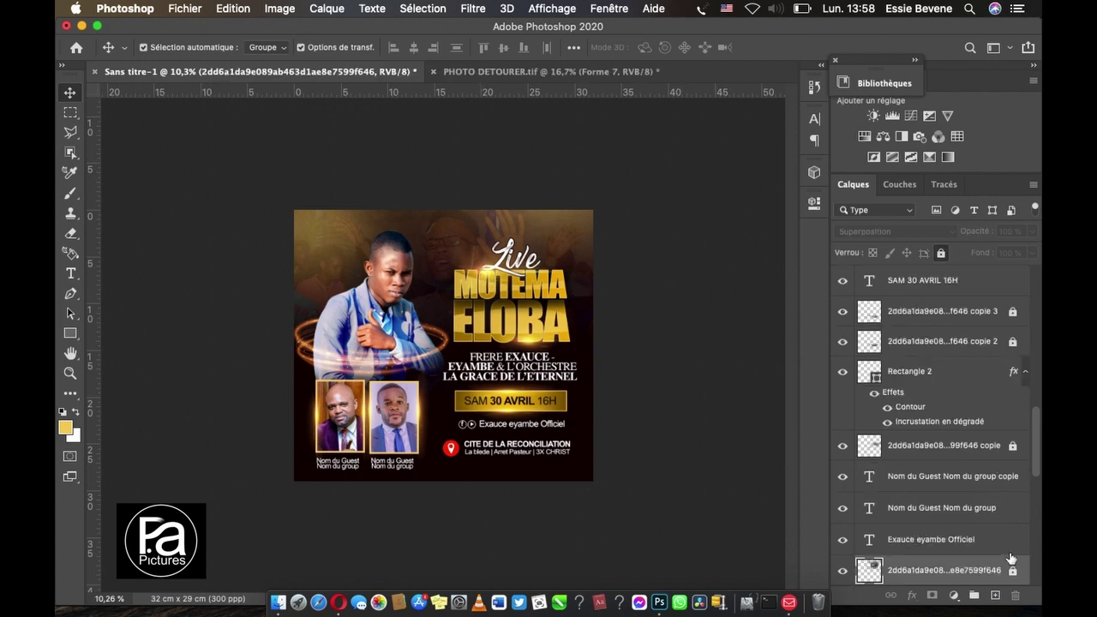
pyautogui.click(1012, 569)
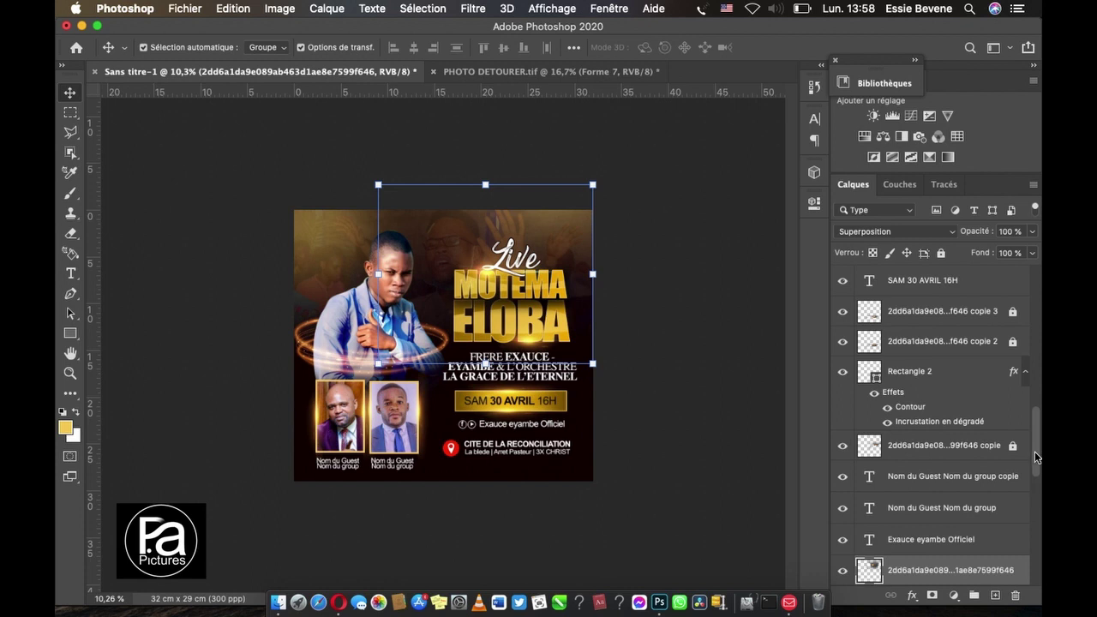
pyautogui.scroll(-1, 1034, 549)
pyautogui.moveTo(1036, 496)
pyautogui.mouseDown()
pyautogui.moveTo(1033, 568)
pyautogui.moveTo(1042, 468)
pyautogui.mouseUp()
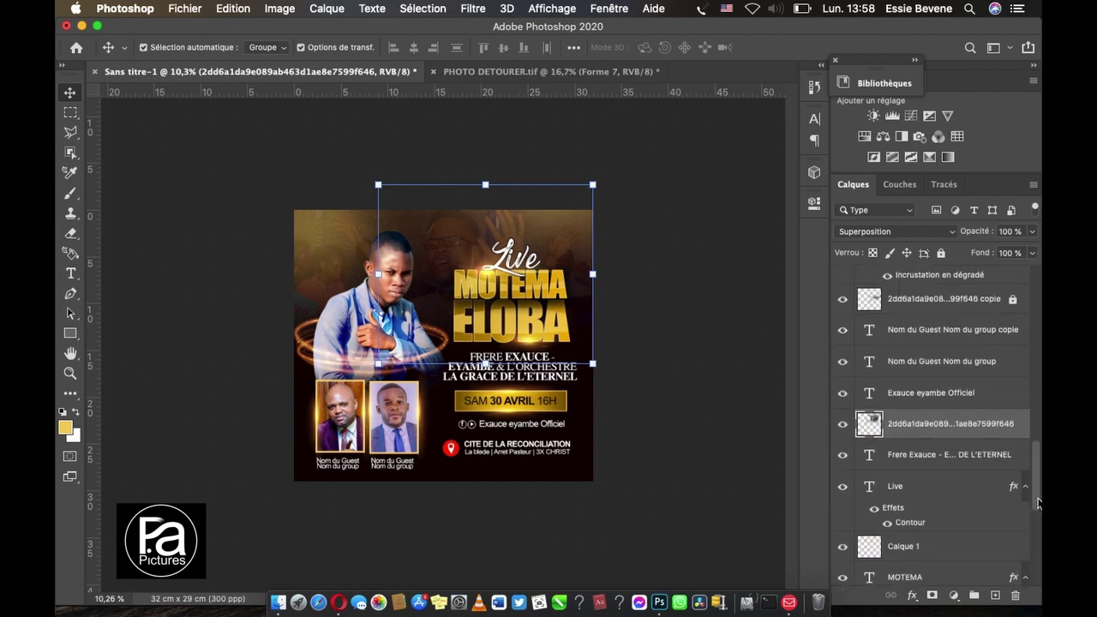
pyautogui.scroll(-1, 1040, 468)
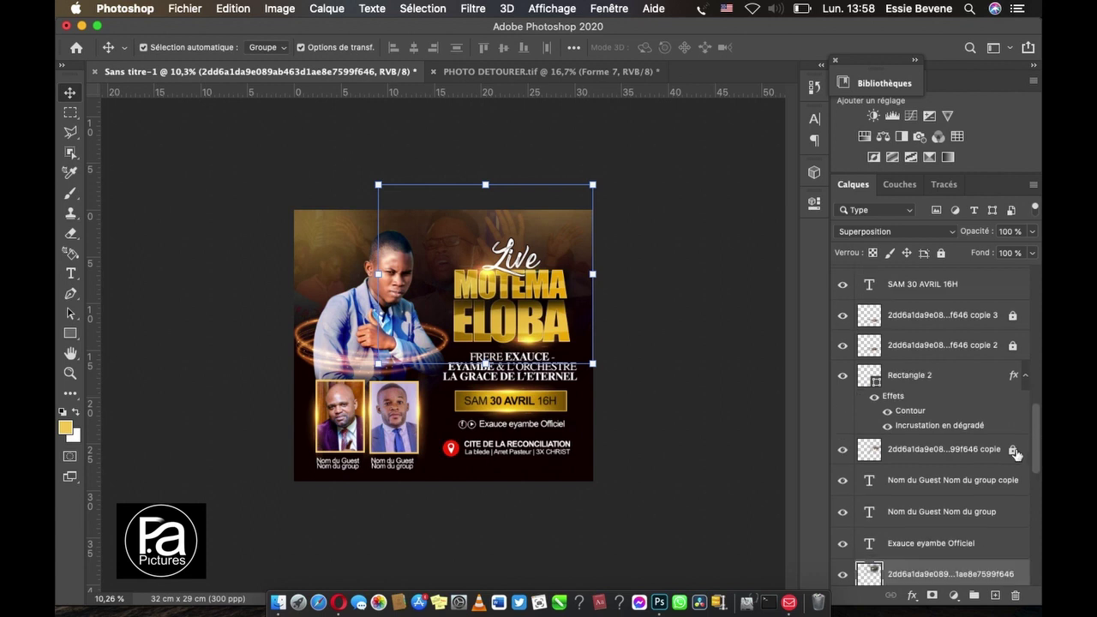
pyautogui.click(1012, 451)
pyautogui.click(1013, 346)
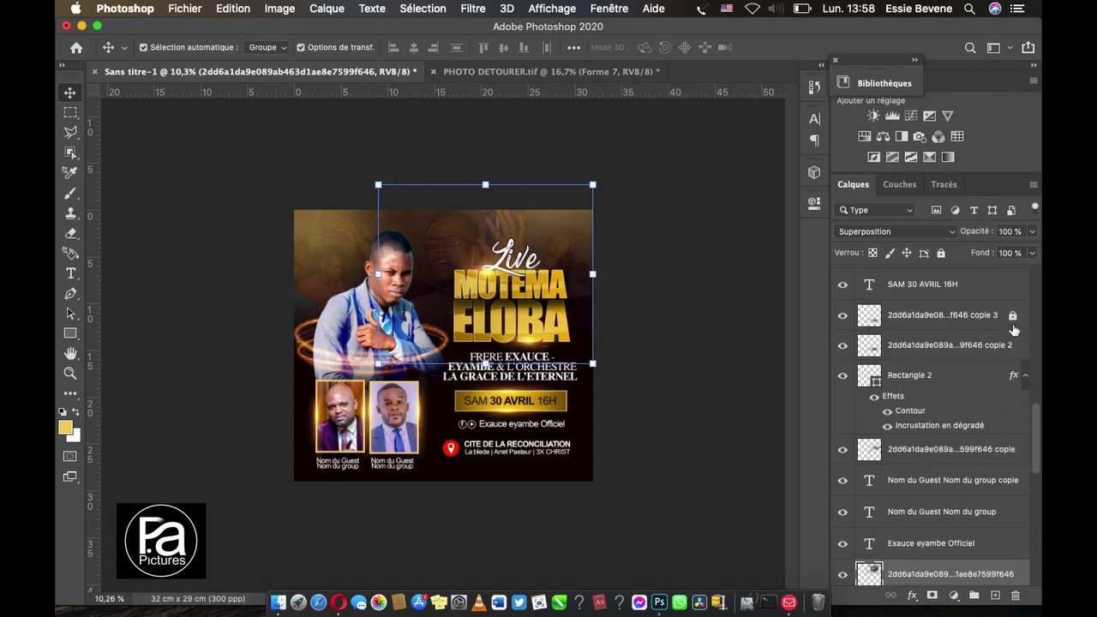
pyautogui.click(1013, 317)
# Step: Unlock Forme 7, istockphoto, IMG-20201024-WA0029 and copies 4–6, then select the flyer content
pyautogui.moveTo(1035, 420); pyautogui.dragTo(1035, 338)
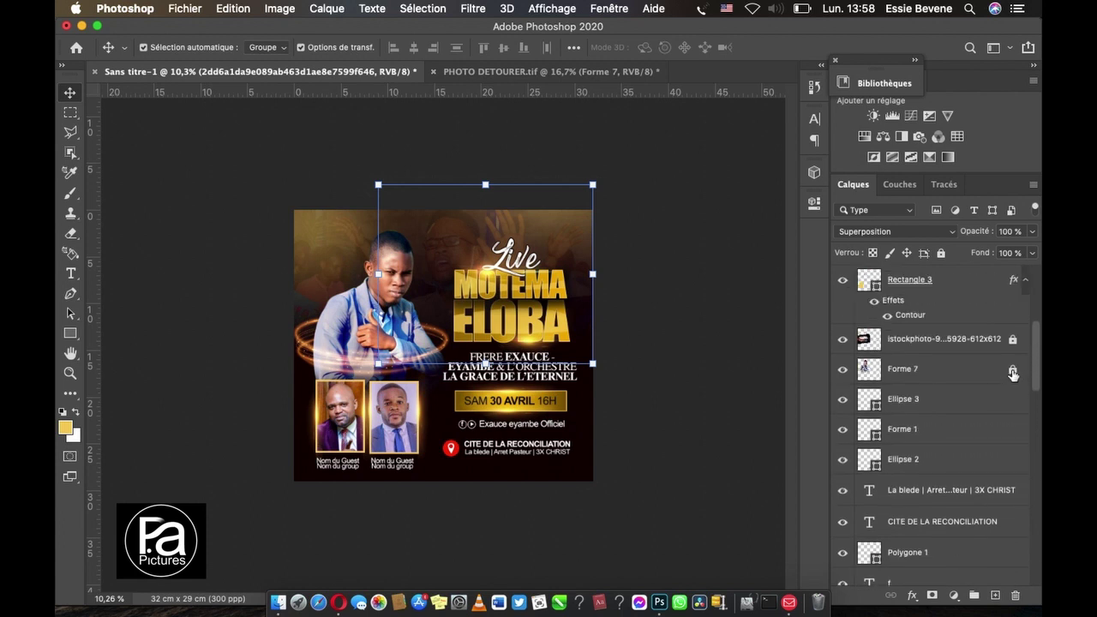
pyautogui.click(1012, 371)
pyautogui.click(1012, 339)
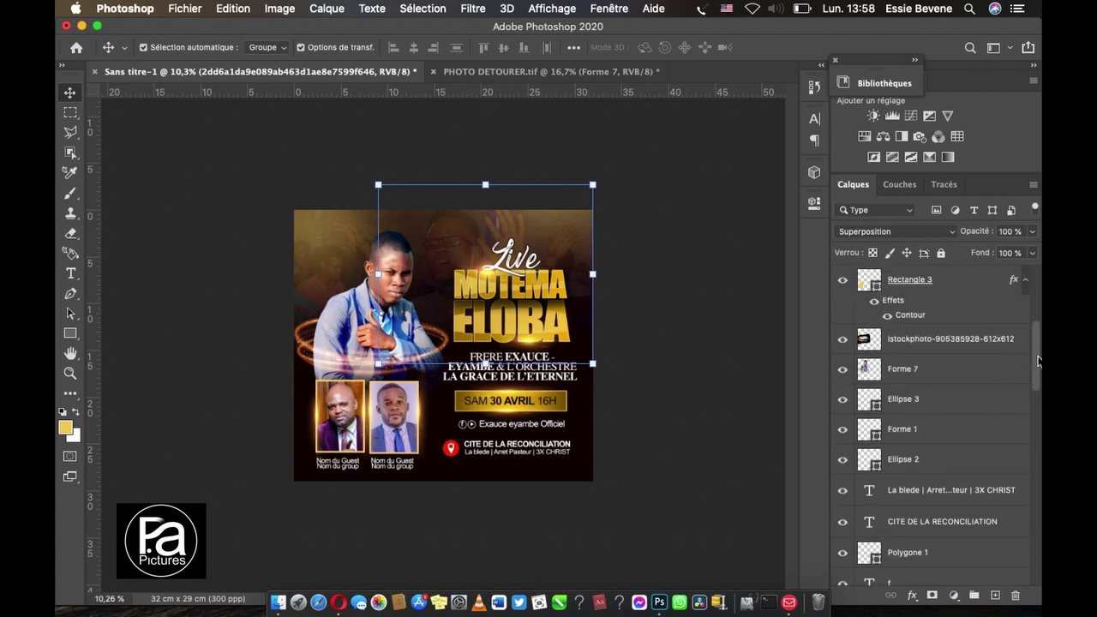
pyautogui.moveTo(1038, 360); pyautogui.dragTo(1040, 315)
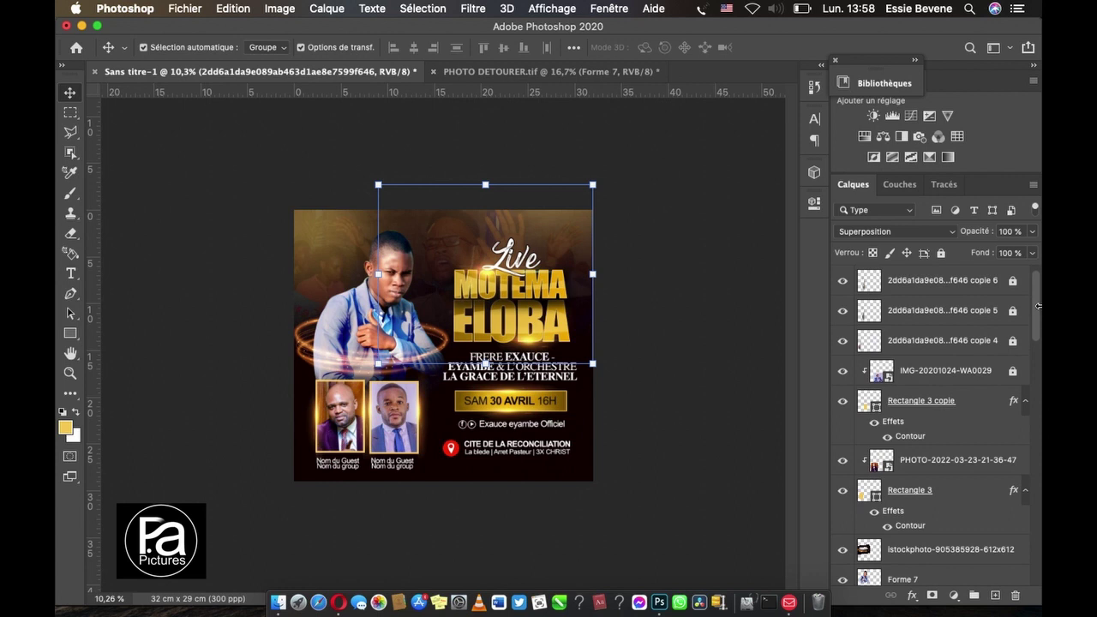
pyautogui.click(1012, 341)
pyautogui.click(1013, 370)
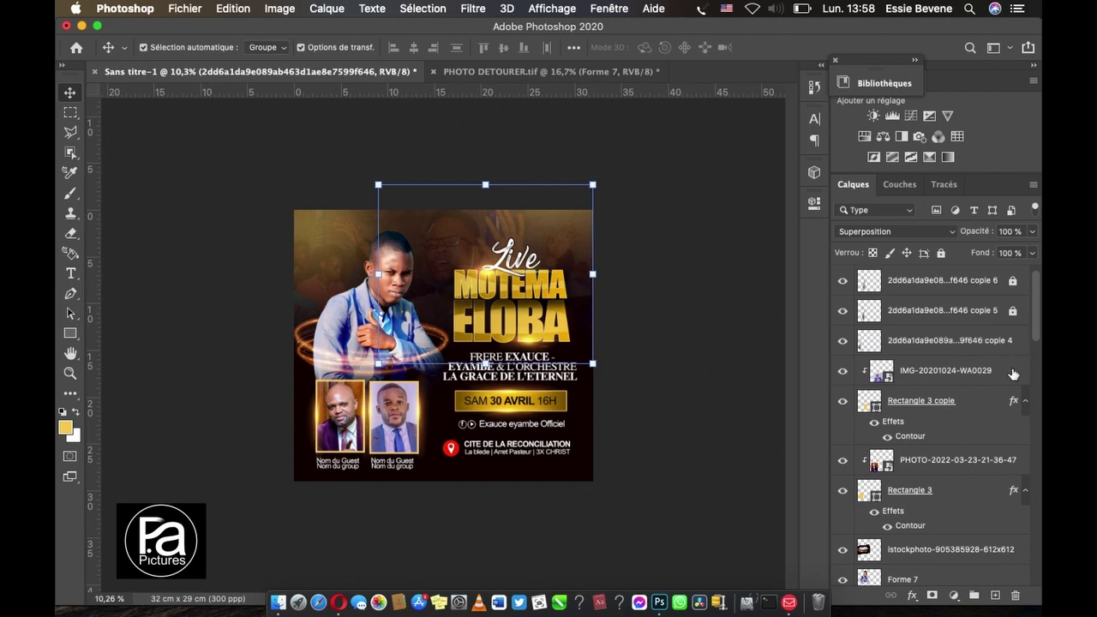
pyautogui.click(1012, 310)
pyautogui.click(1013, 280)
pyautogui.hotkey('ctrl', 'j')
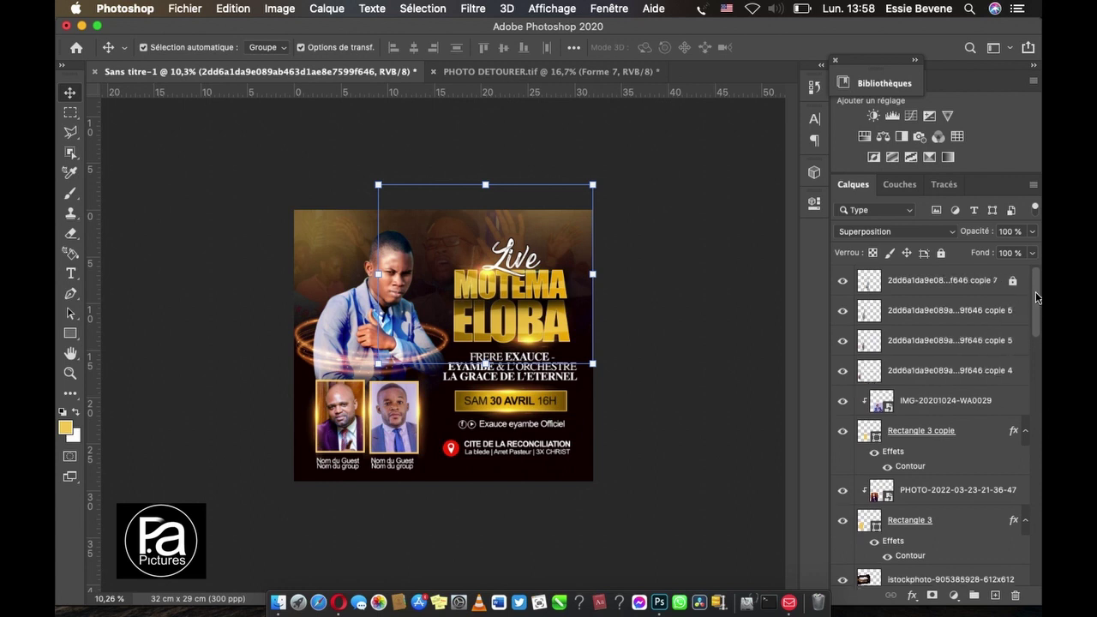
pyautogui.moveTo(632, 554)
pyautogui.mouseDown()
pyautogui.moveTo(559, 494)
pyautogui.moveTo(279, 192)
pyautogui.mouseUp()
# Step: Nudge the selected content up and fully lock the large overlay layer
pyautogui.hotkey('shift', 'Up')
pyautogui.hotkey('shift', 'Up')
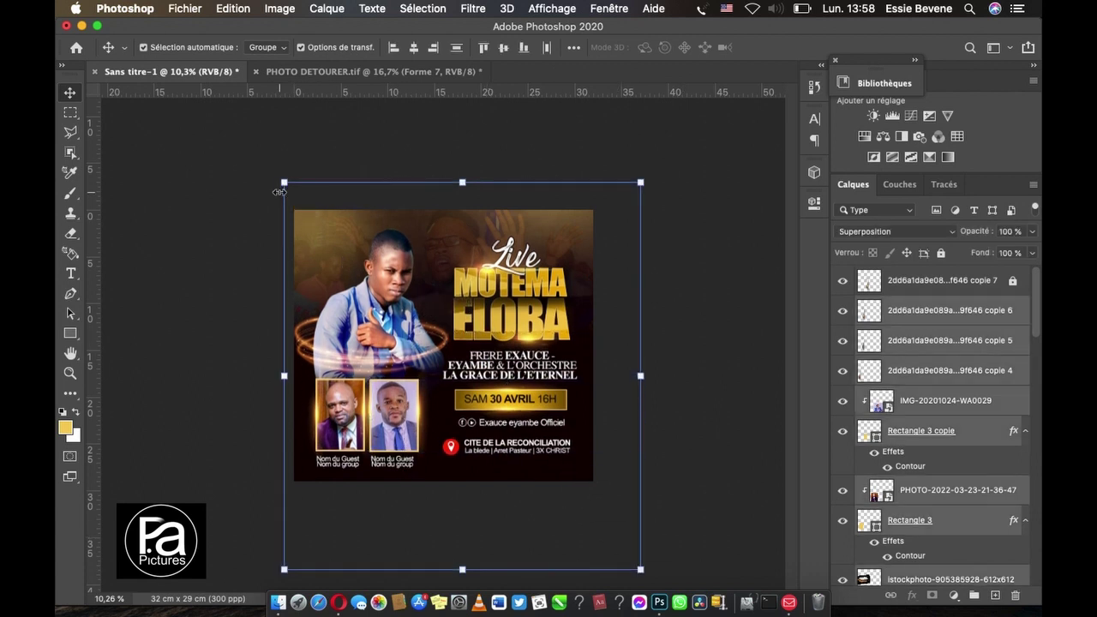
pyautogui.hotkey('shift', 'Up')
pyautogui.hotkey('shift', 'Up')
pyautogui.hotkey('shift', 'Up')
pyautogui.hotkey('shift', 'Up')
pyautogui.hotkey('shift', 'Up')
pyautogui.hotkey('shift', 'Up')
pyautogui.hotkey('shift', 'Up')
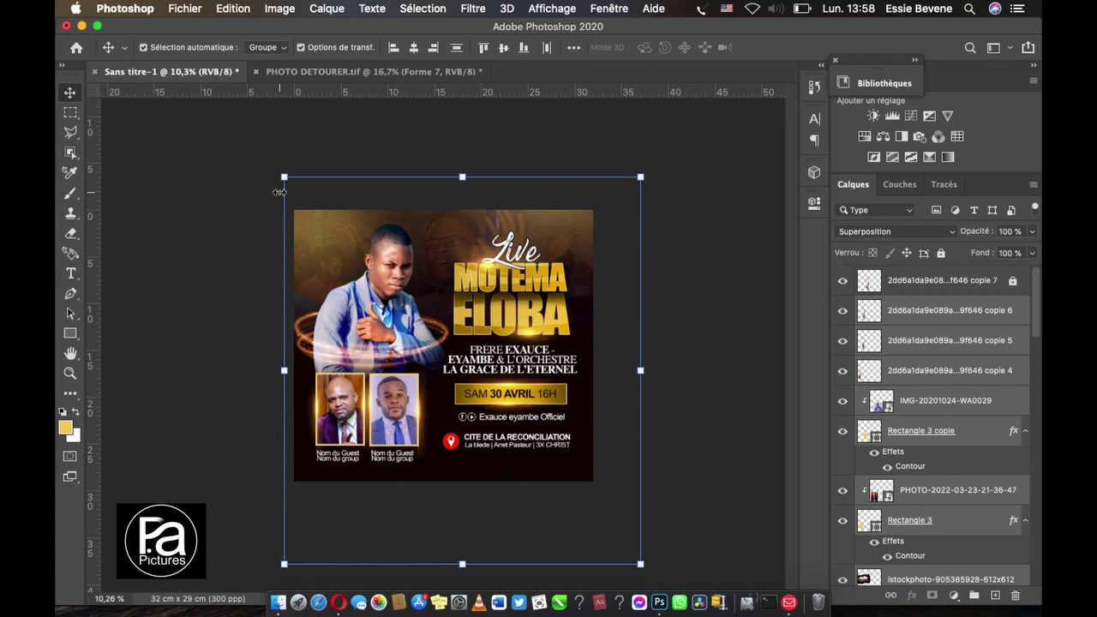
pyautogui.click(718, 290)
pyautogui.scroll(-1, 718, 290)
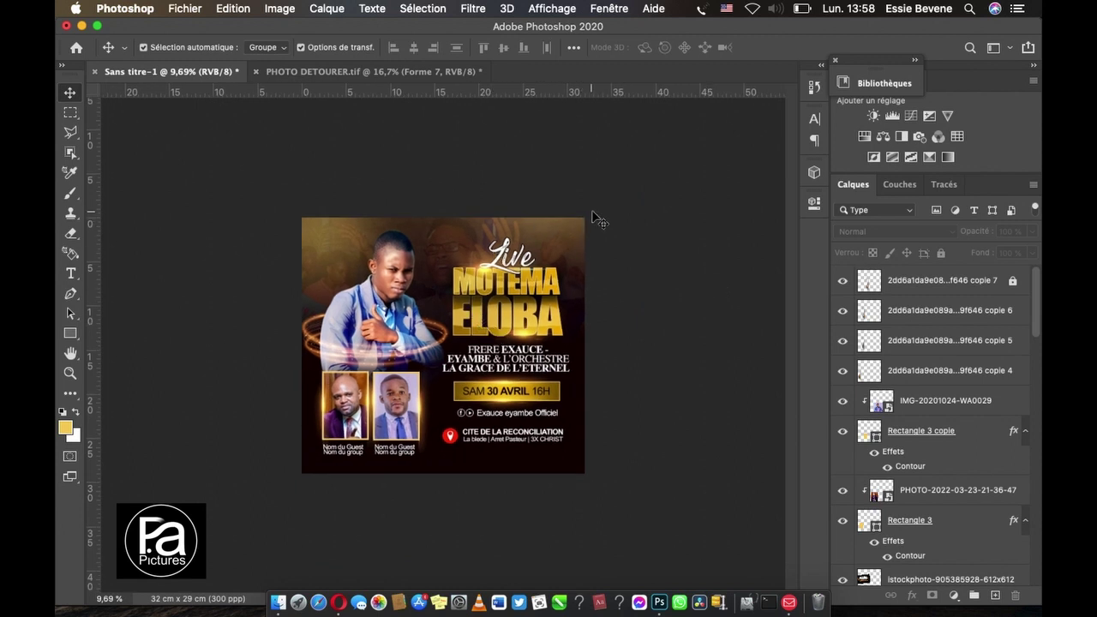
pyautogui.moveTo(609, 200); pyautogui.dragTo(541, 491)
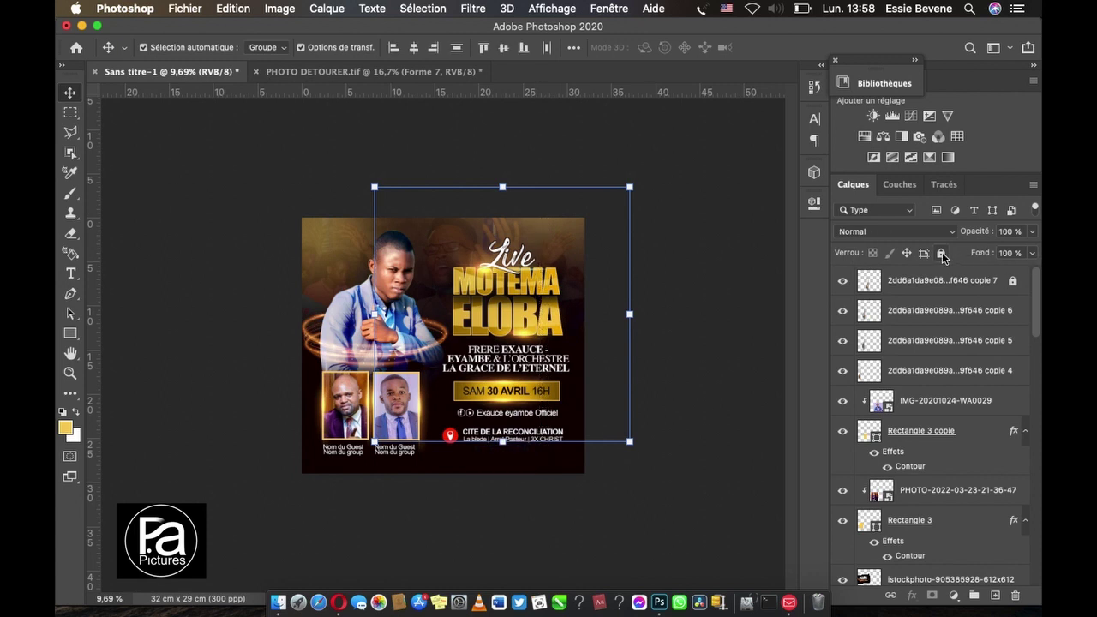
pyautogui.click(940, 254)
# Step: Nudge the portrait and guest photos slightly right and up, then minimise Photoshop
pyautogui.moveTo(293, 230)
pyautogui.mouseDown()
pyautogui.moveTo(401, 461)
pyautogui.moveTo(419, 470)
pyautogui.mouseUp()
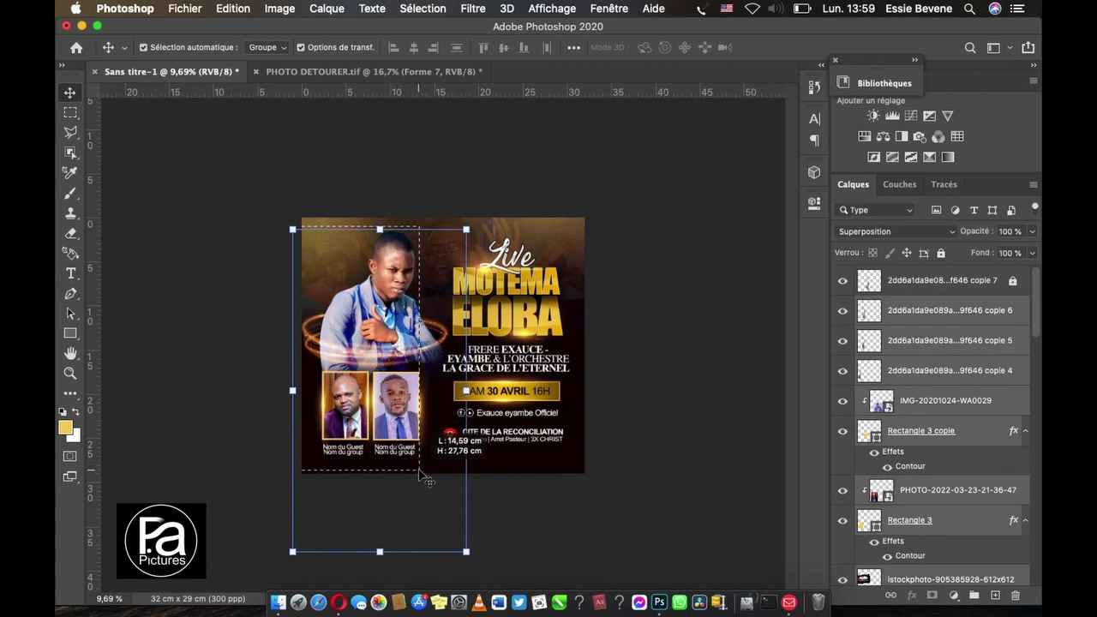
pyautogui.moveTo(419, 471); pyautogui.dragTo(420, 473)
pyautogui.hotkey('shift', 'Right')
pyautogui.hotkey('shift', 'Right')
pyautogui.hotkey('shift', 'Right')
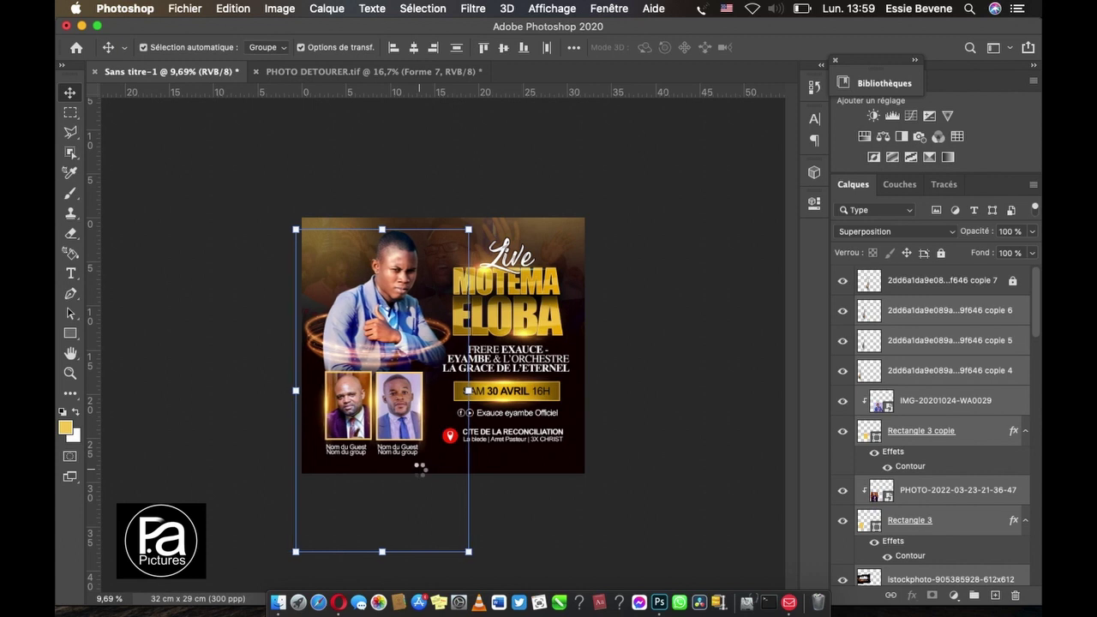
pyautogui.hotkey('shift', 'Up')
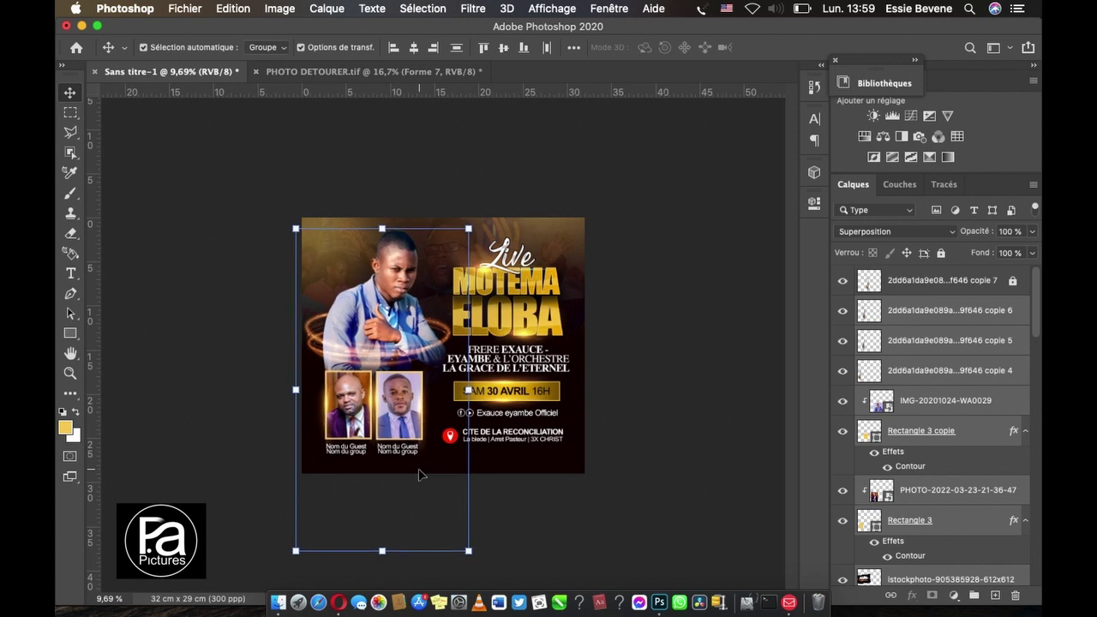
pyautogui.click(633, 449)
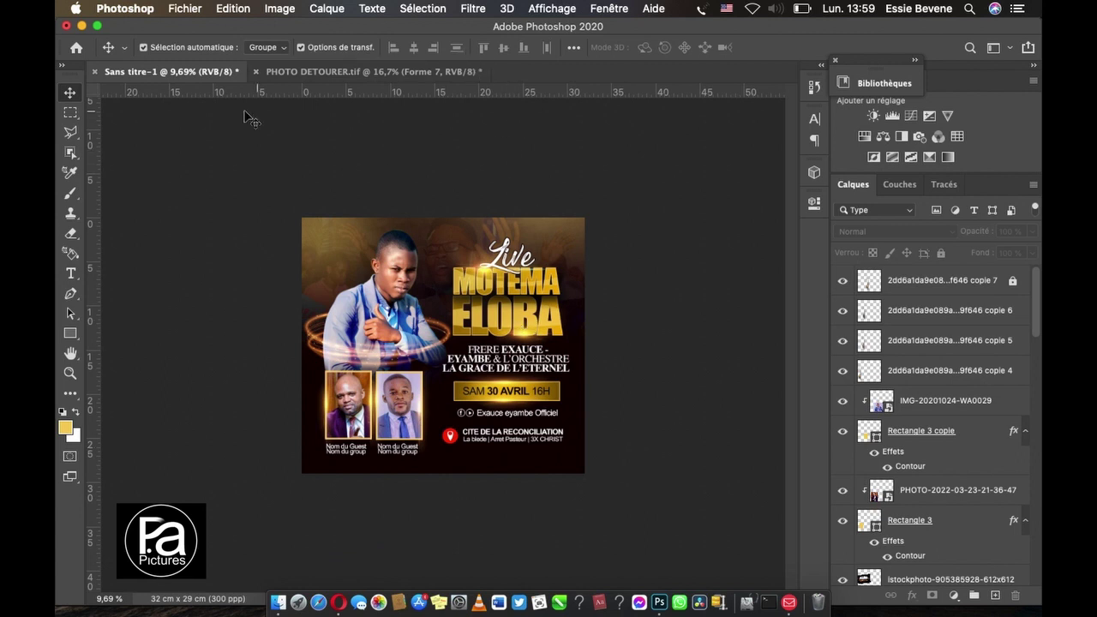
pyautogui.click(82, 27)
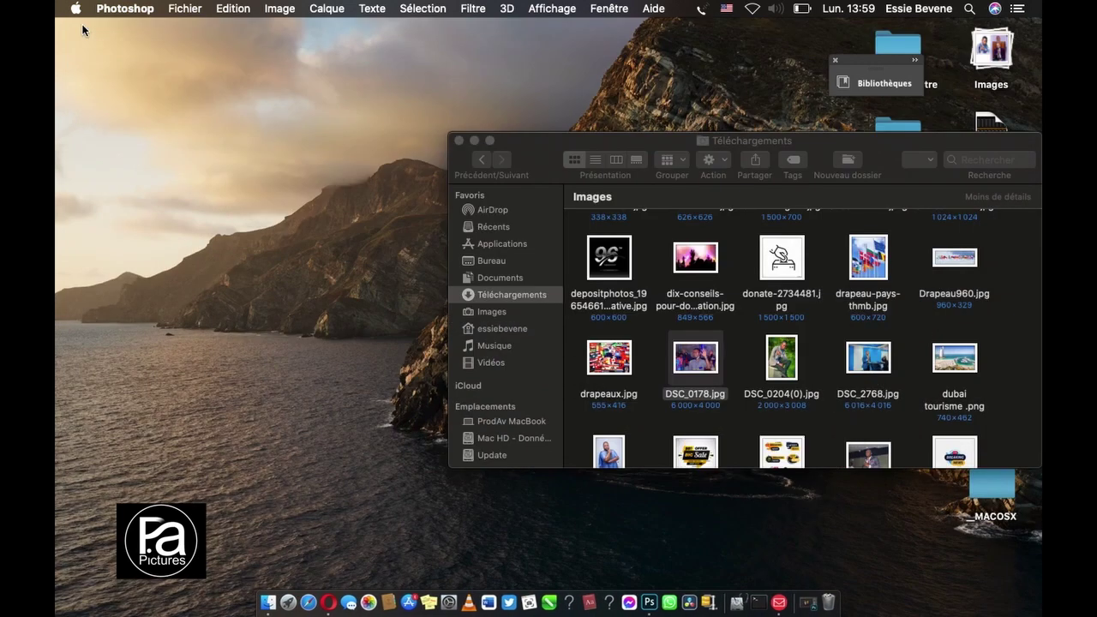